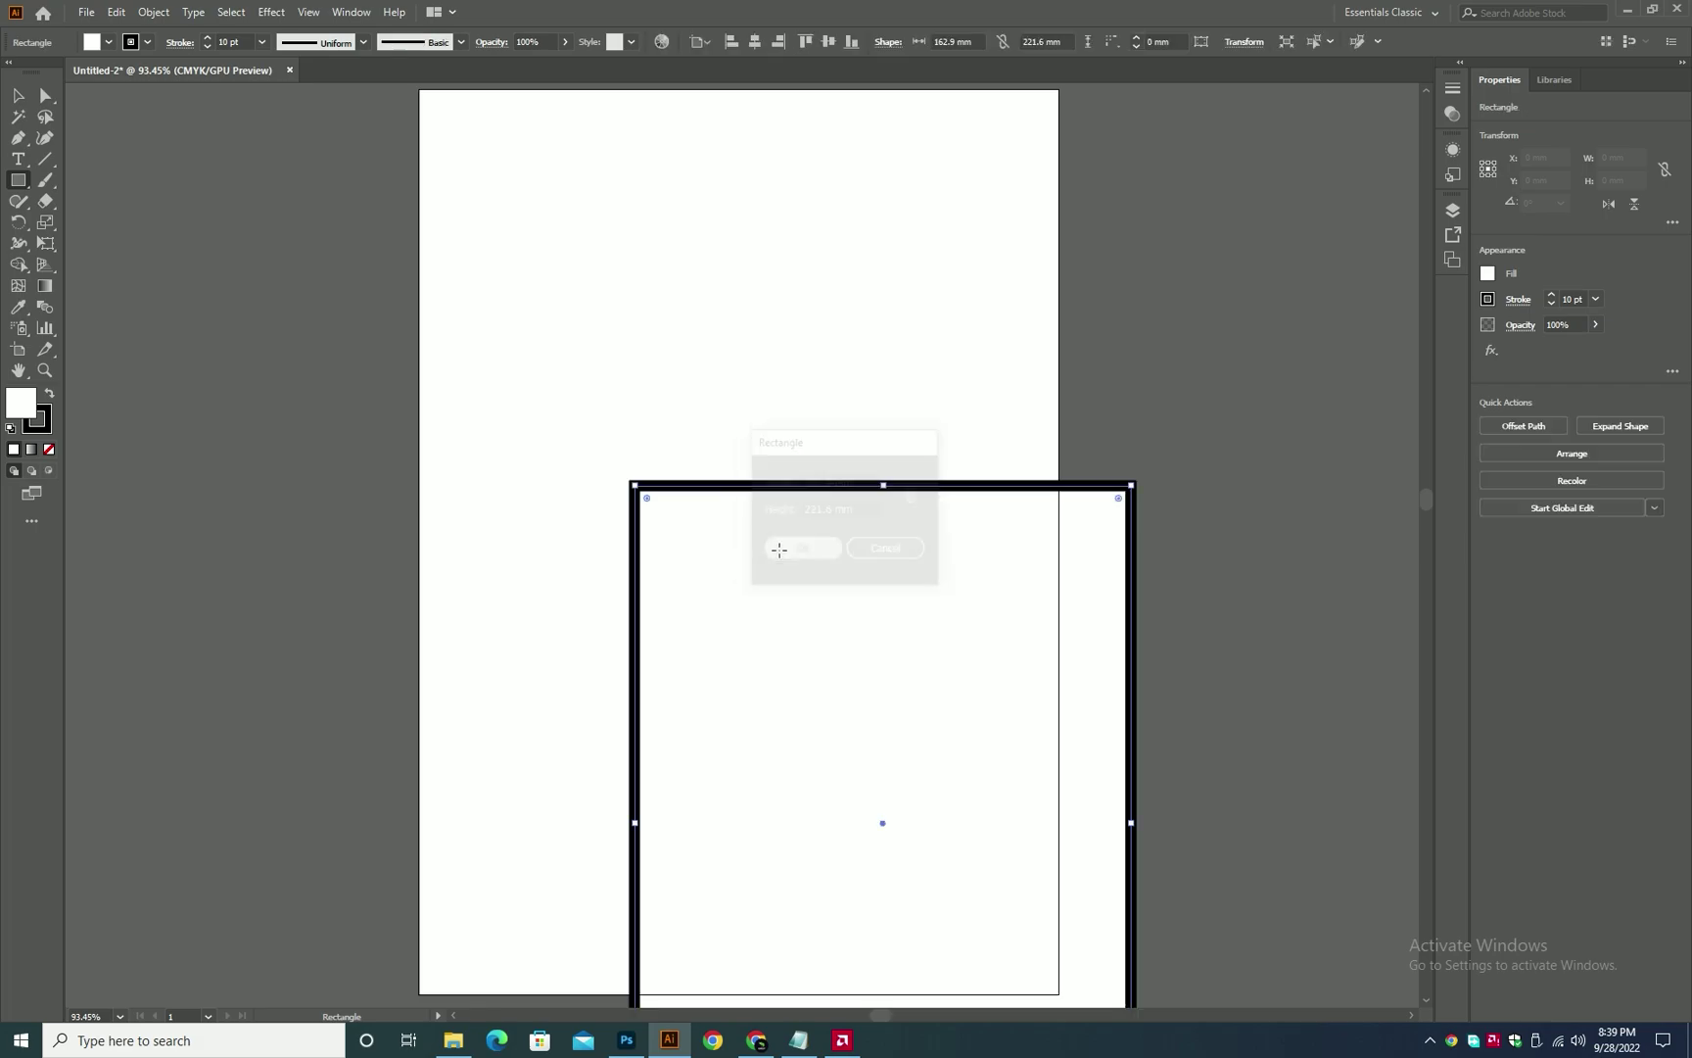
# - Set the 162.9 × 221.6 mm rectangle's stroke to 1 pt, centre it horizontally on the artboard and remove its fill
pyautogui.click(207, 46)
pyautogui.click(207, 45)
pyautogui.click(208, 45)
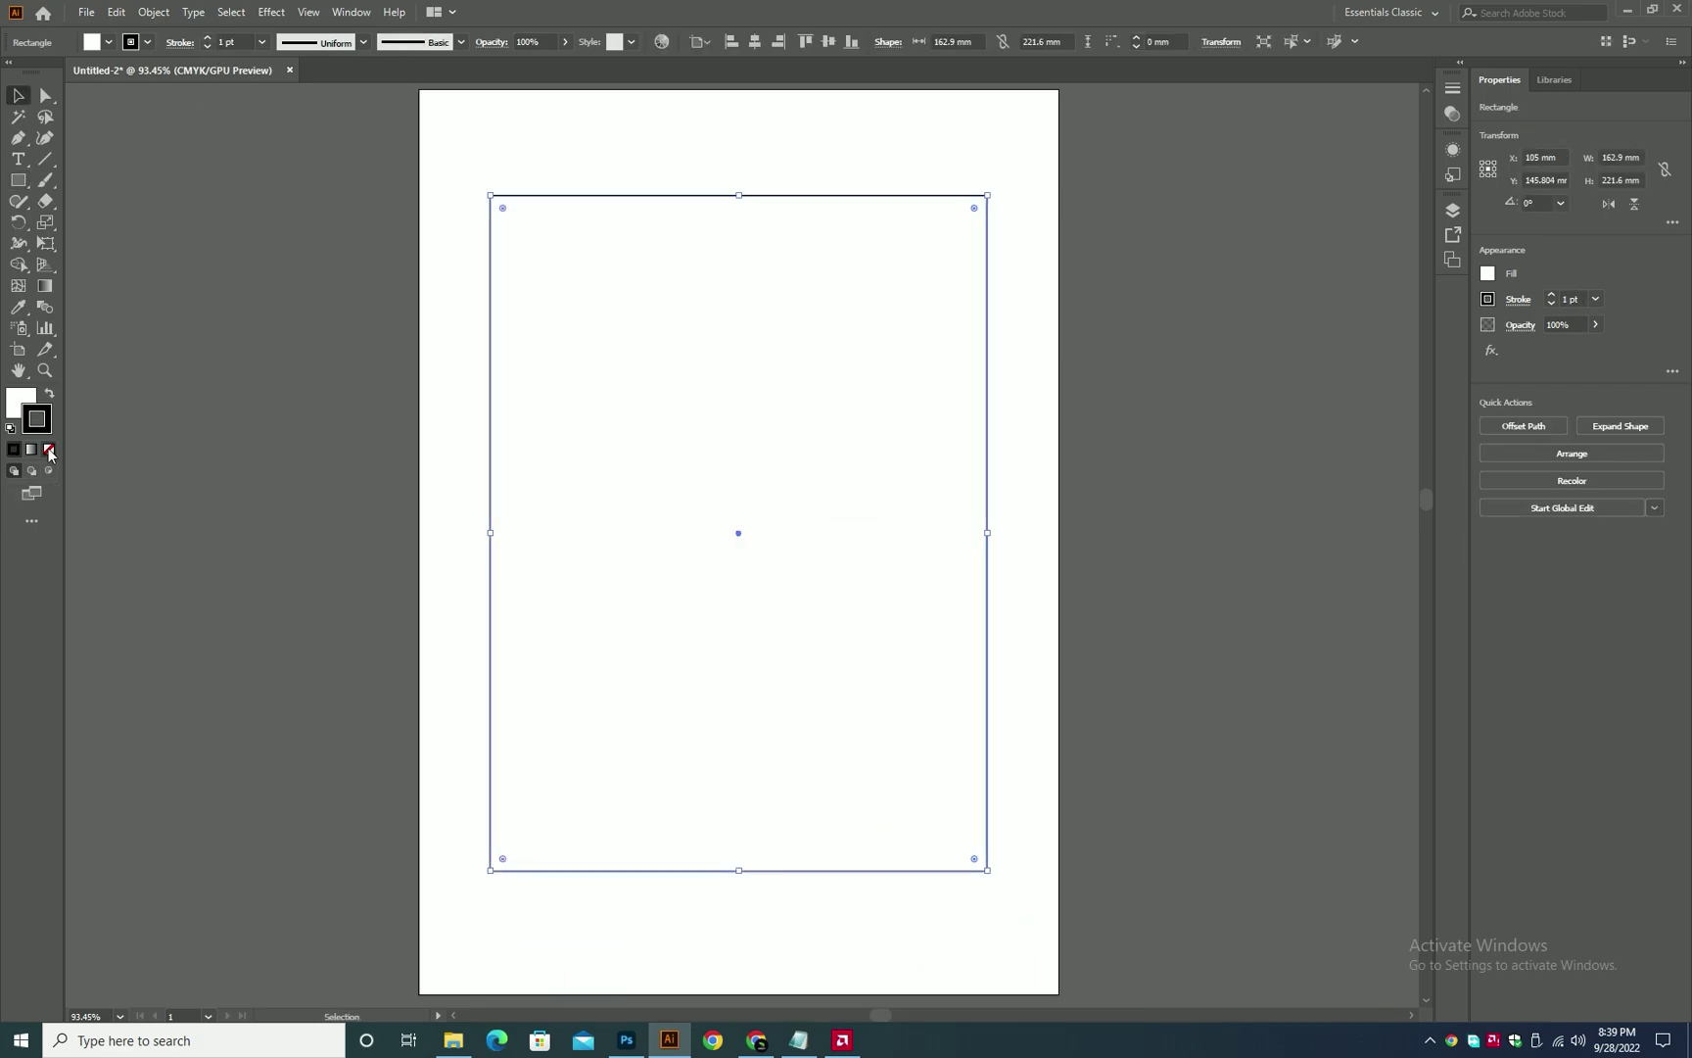
pyautogui.click(134, 457)
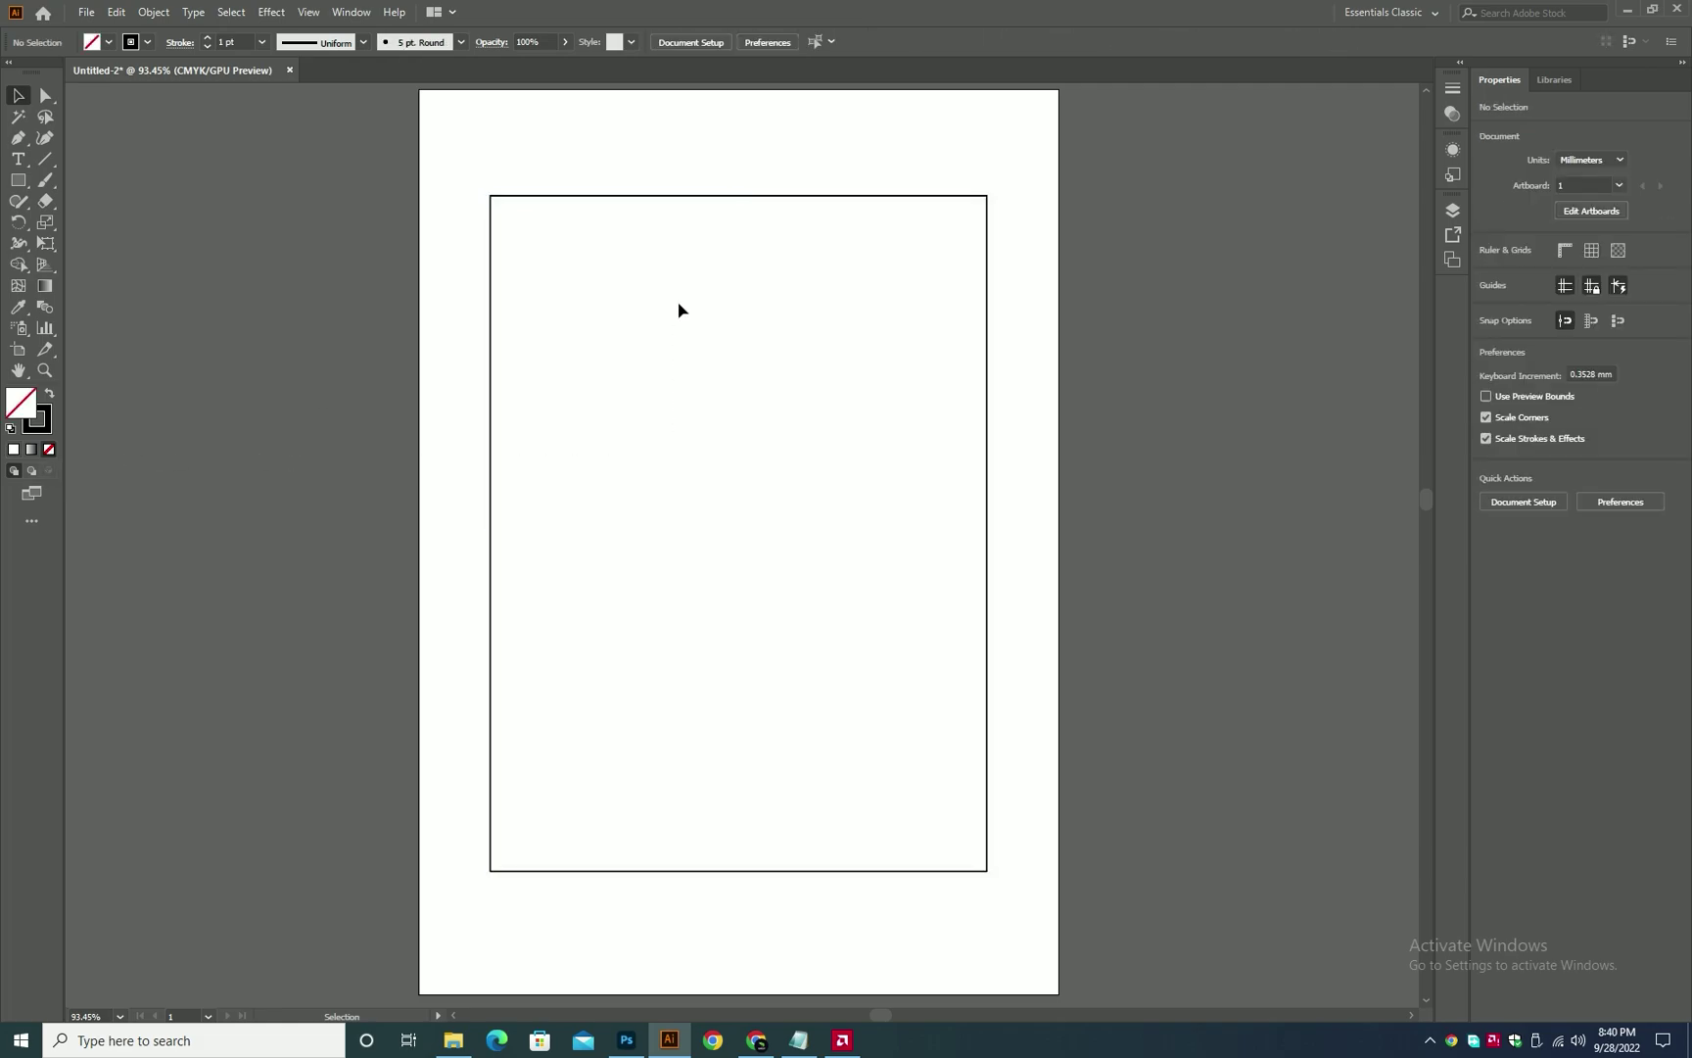
# - Convert the centred rectangle outline into a guide
pyautogui.moveTo(773, 154); pyautogui.dragTo(735, 275)
pyautogui.hotkey('ctrl', '5')
pyautogui.click(82, 11)
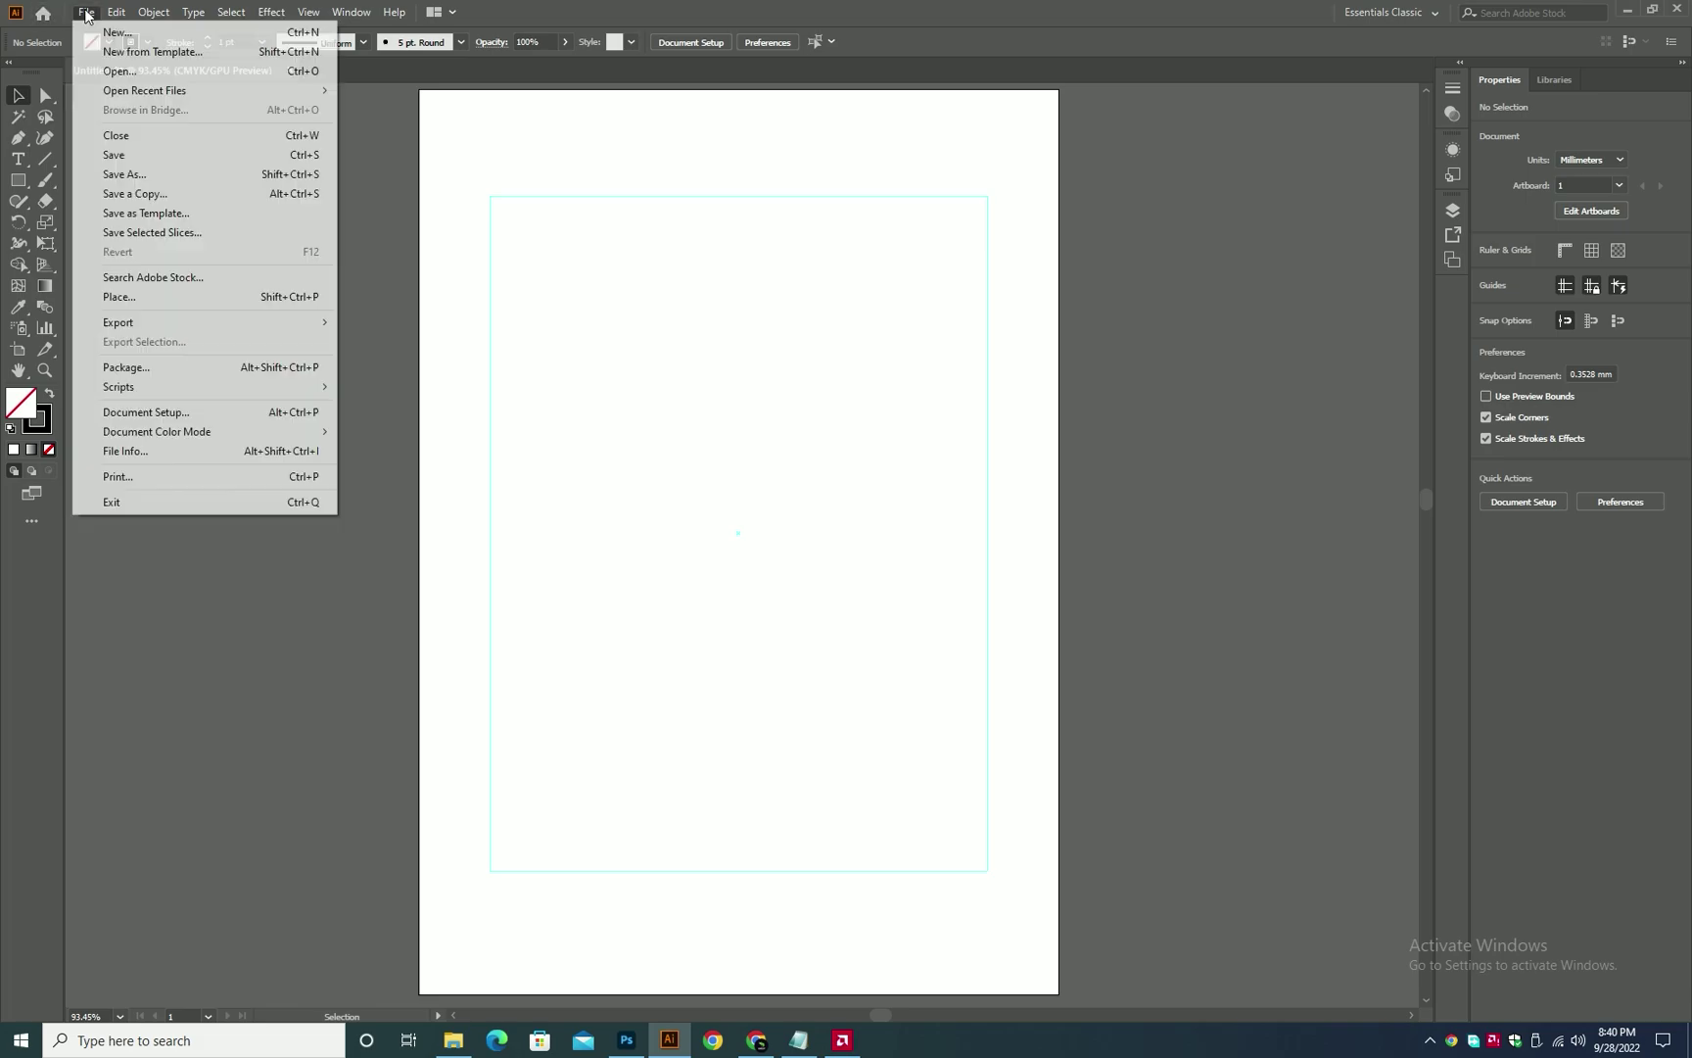
pyautogui.click(642, 398)
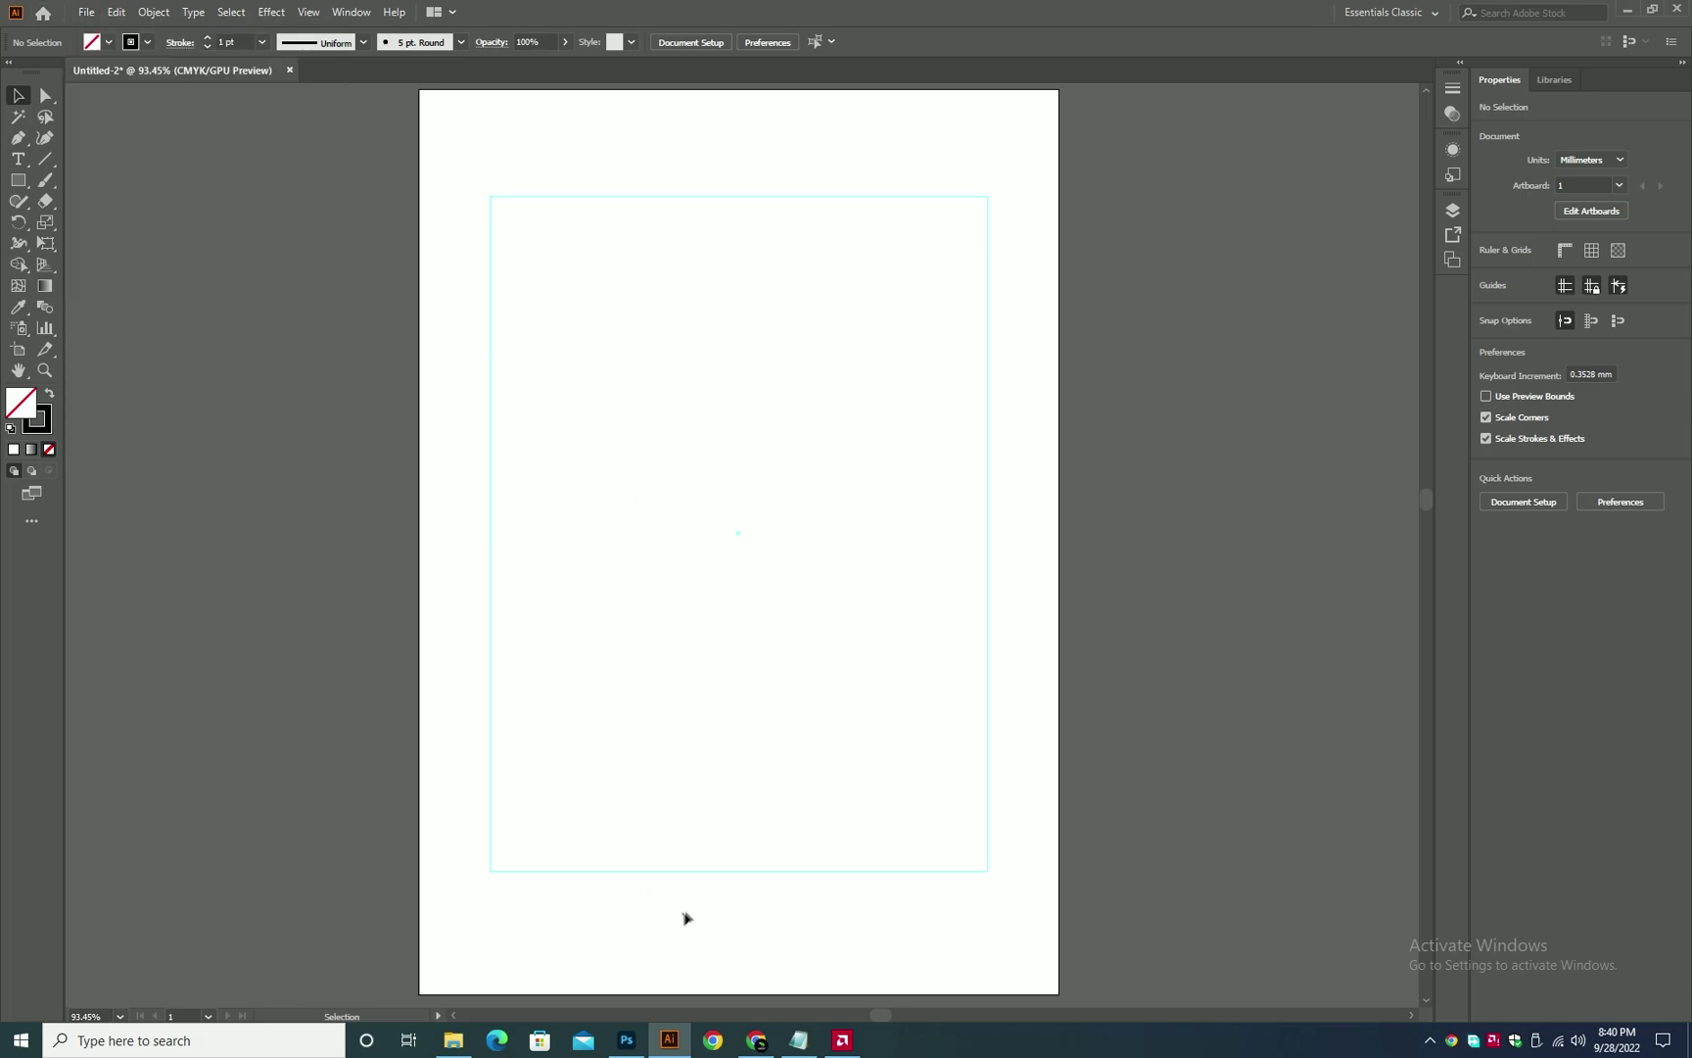
# - Copy the brand name from the Notepad brief and paste it as a text object on the Illustrator artboard
pyautogui.click(798, 1041)
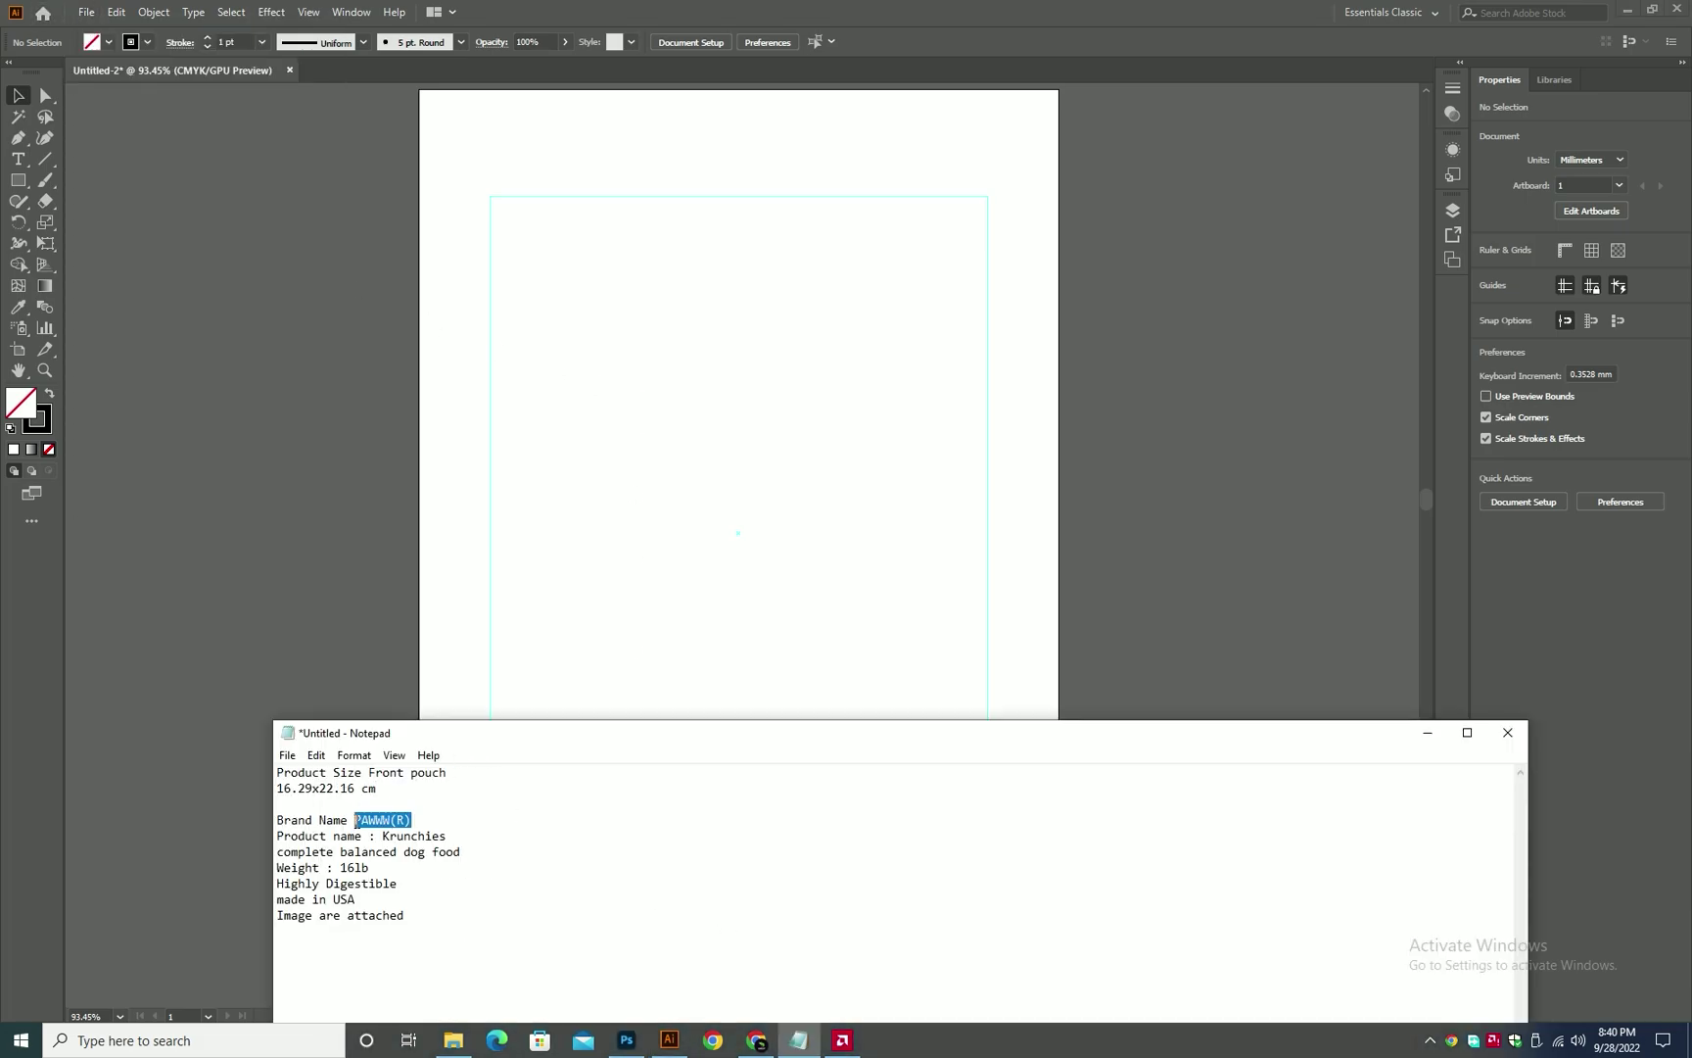
pyautogui.hotkey('ctrl', 'c')
pyautogui.click(692, 502)
pyautogui.press('t')
pyautogui.click(688, 463)
pyautogui.hotkey('ctrl', 'v')
# - Trim the trailing (R) so the brand text reads PAWWW, and position it near the artboard's centre
pyautogui.scroll(4, 722, 441)
pyautogui.moveTo(505, 547); pyautogui.dragTo(947, 565)
pyautogui.press('BackSpace')
pyautogui.press('BackSpace')
pyautogui.press('BackSpace')
pyautogui.press('Escape')
pyautogui.moveTo(947, 565); pyautogui.dragTo(806, 575)
# - Switch to Chrome and search Google Images for "paww ico"
pyautogui.click(756, 1040)
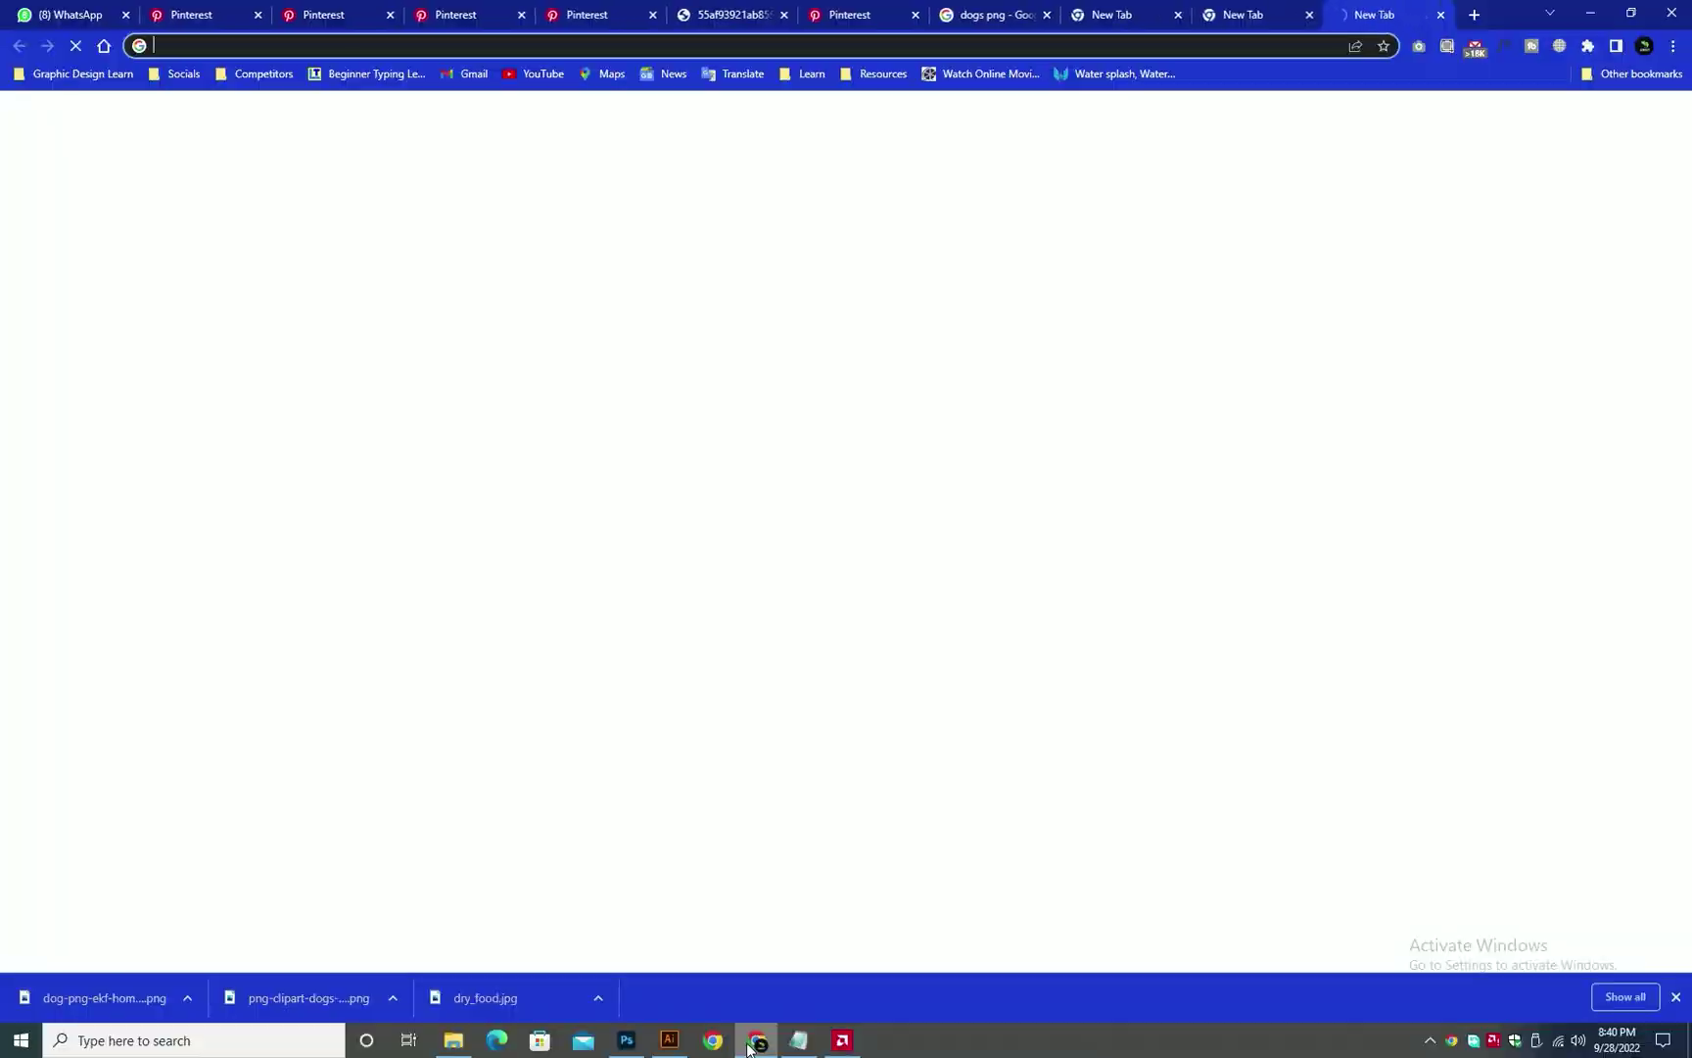
pyautogui.write('paww ico')
pyautogui.press('Return')
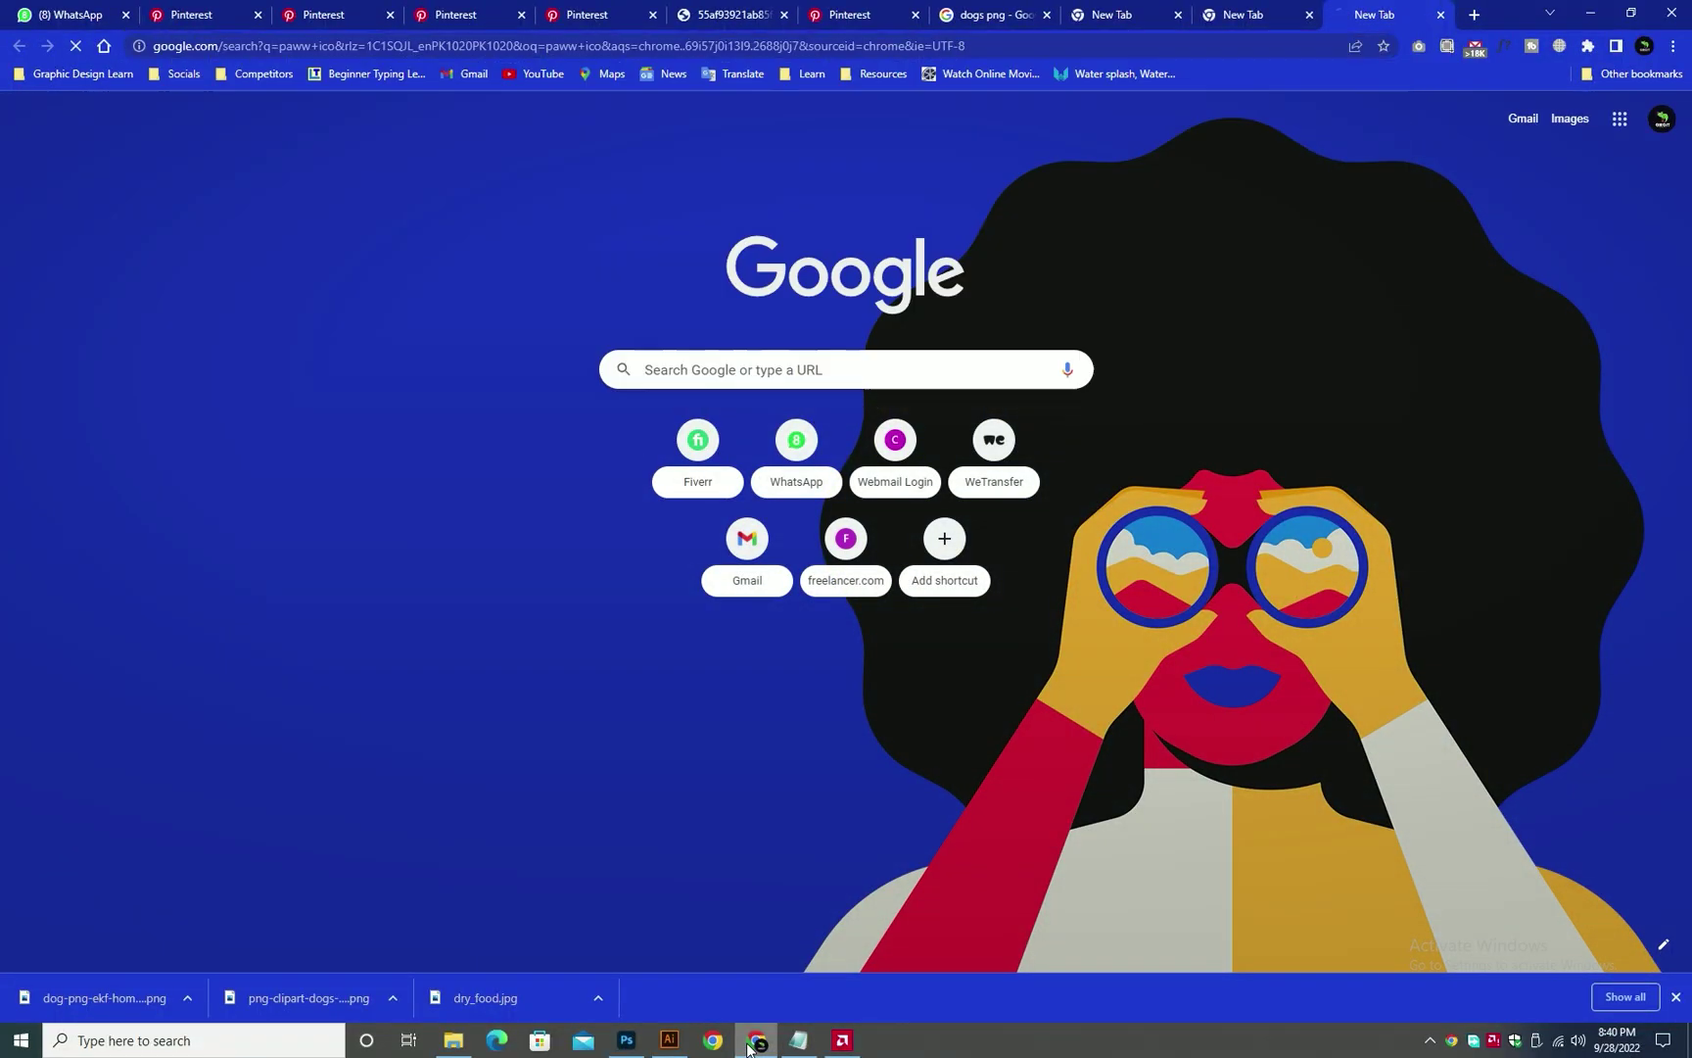
pyautogui.click(271, 171)
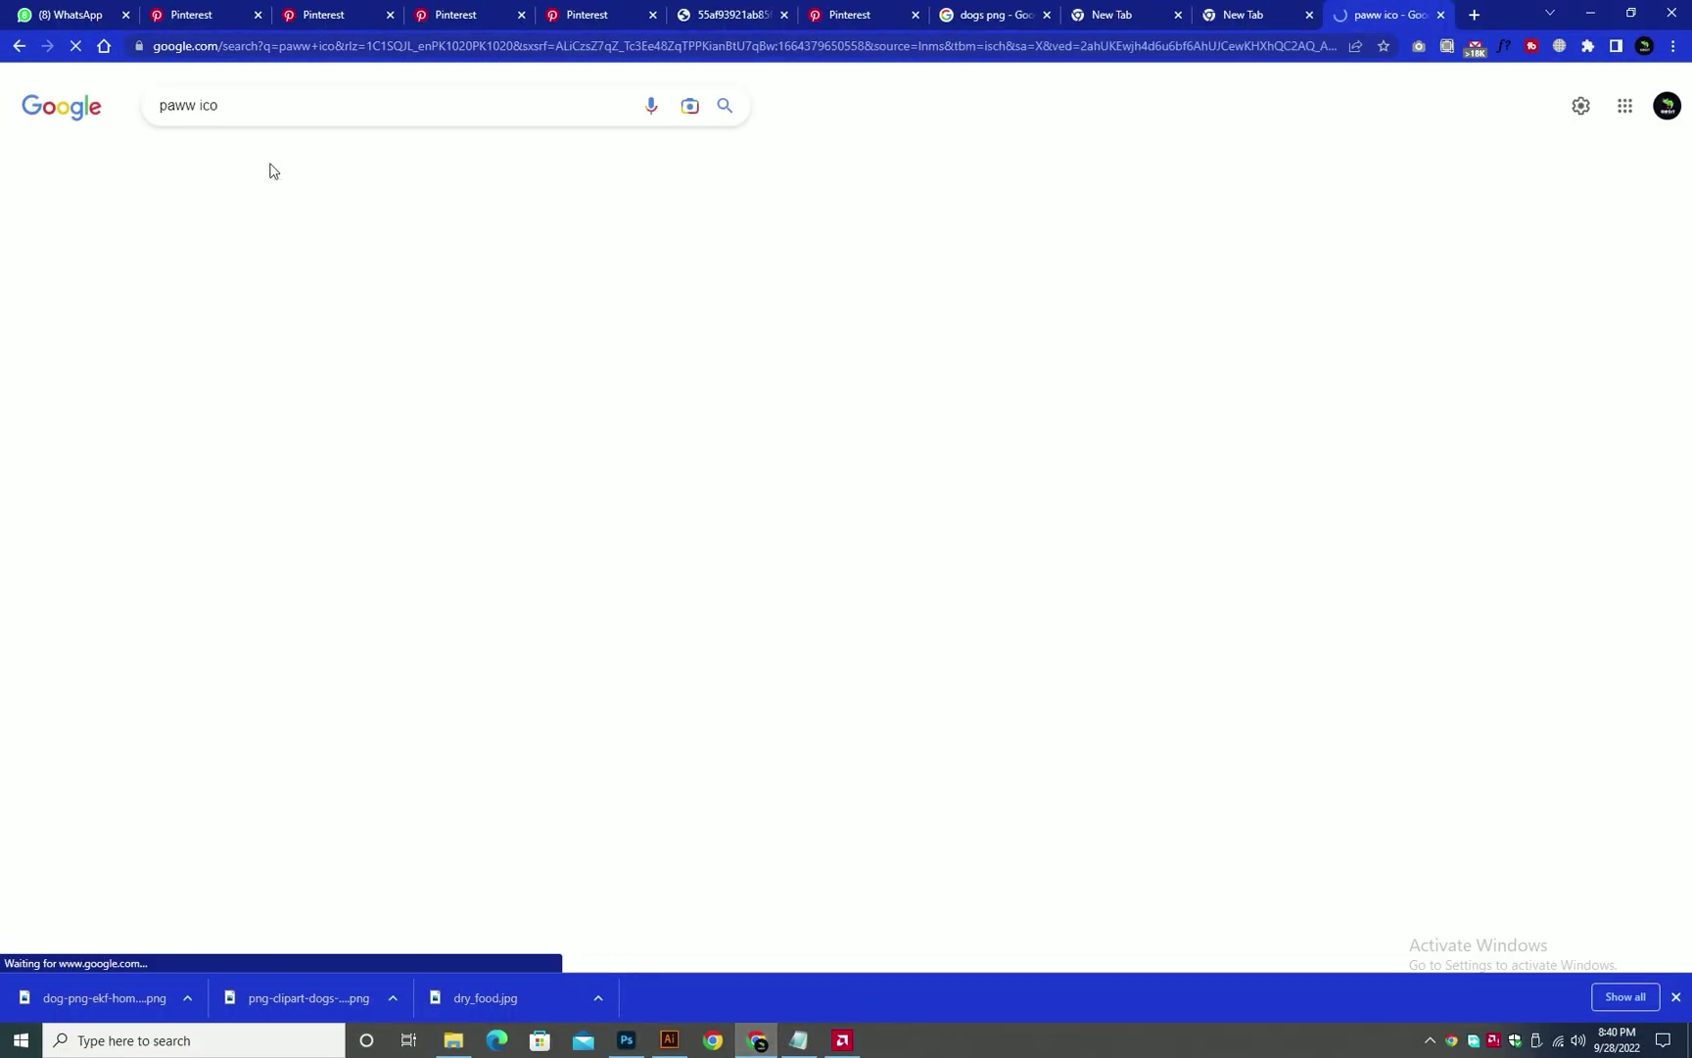
# - Open the black shareicon.net paw icon and save the image as 852325_paw_512x512.png
pyautogui.click(635, 313)
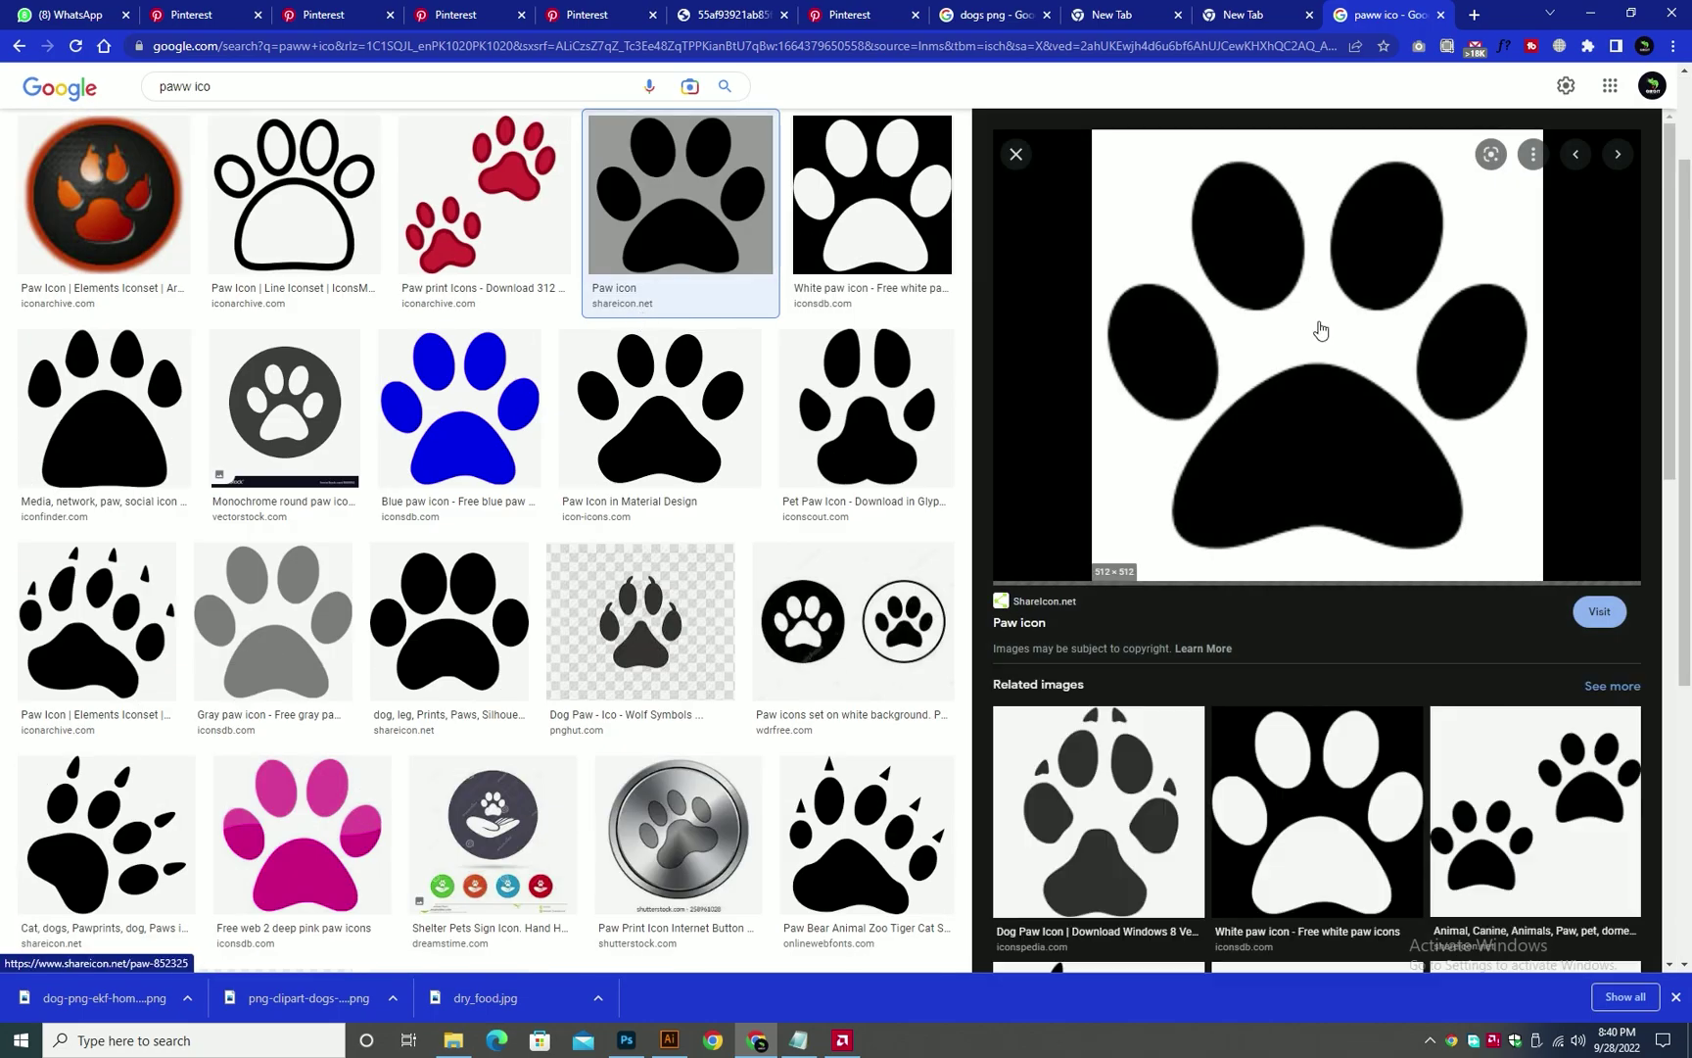
pyautogui.rightClick(1299, 336)
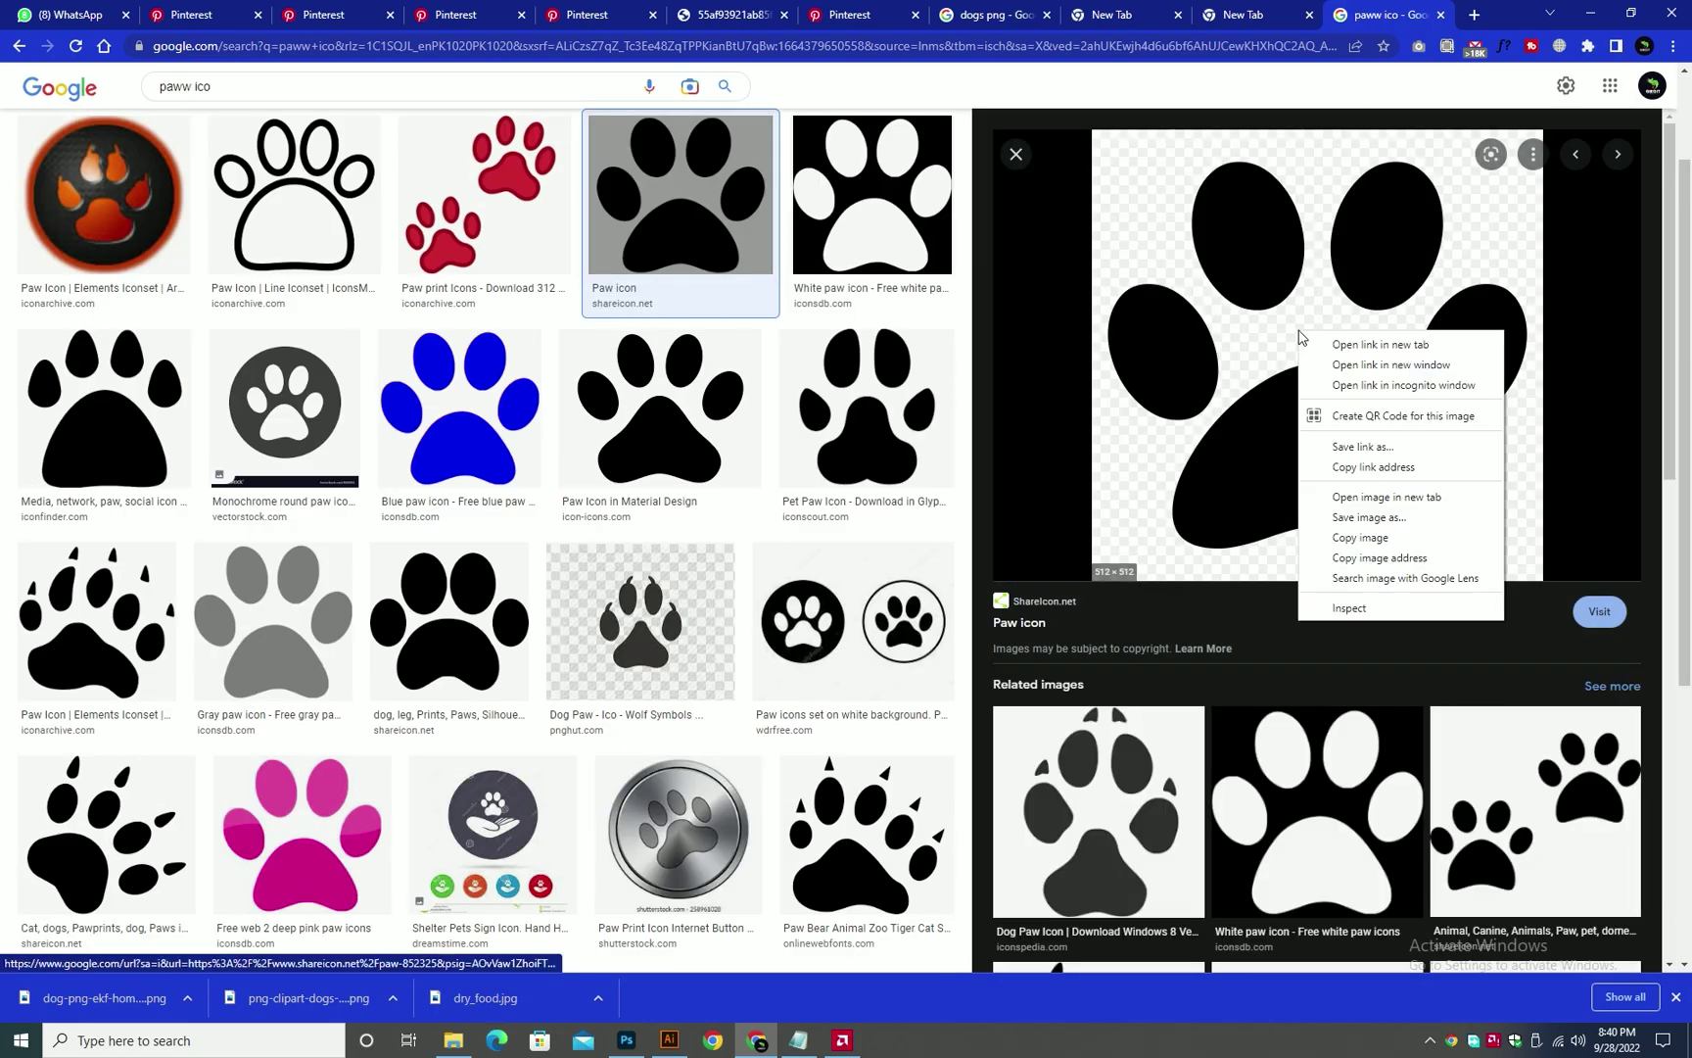
pyautogui.click(1349, 517)
pyautogui.press('Return')
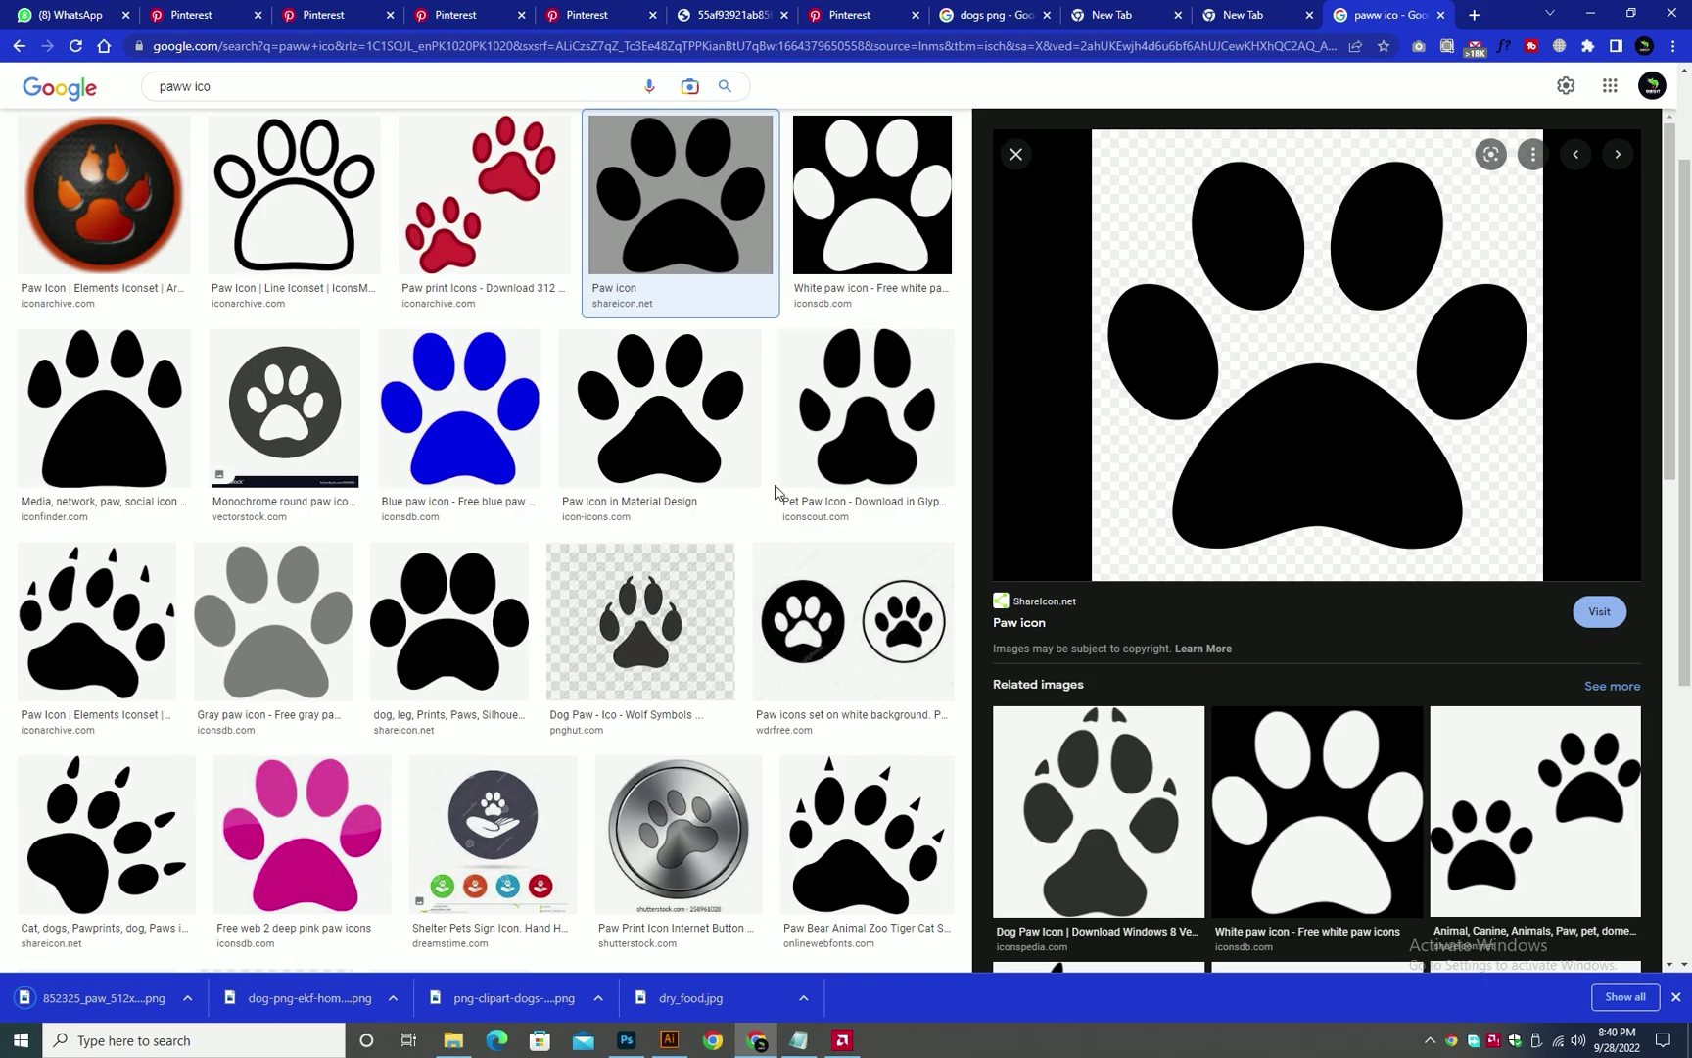
# - Place 852325_paw_512x512.png in the Illustrator document and scale it to about 12.3 mm above the PAWWW text
pyautogui.moveTo(664, 1021); pyautogui.dragTo(945, 585)
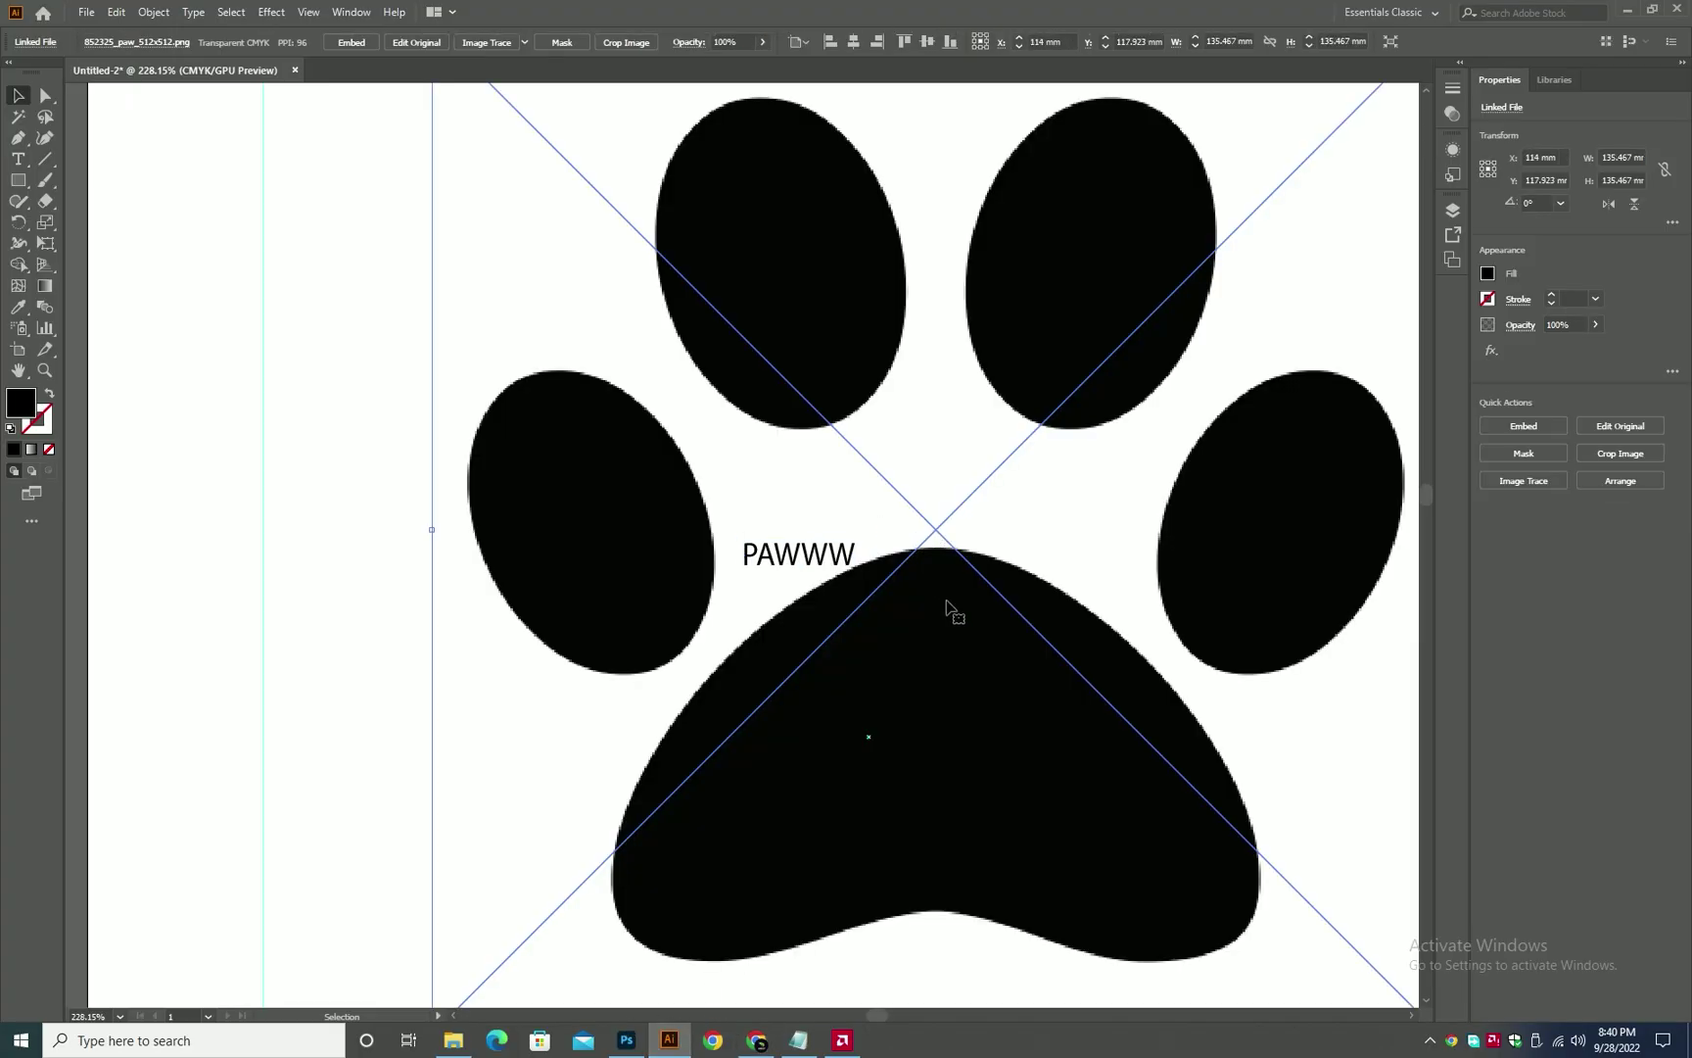
pyautogui.moveTo(1250, 456); pyautogui.dragTo(852, 440)
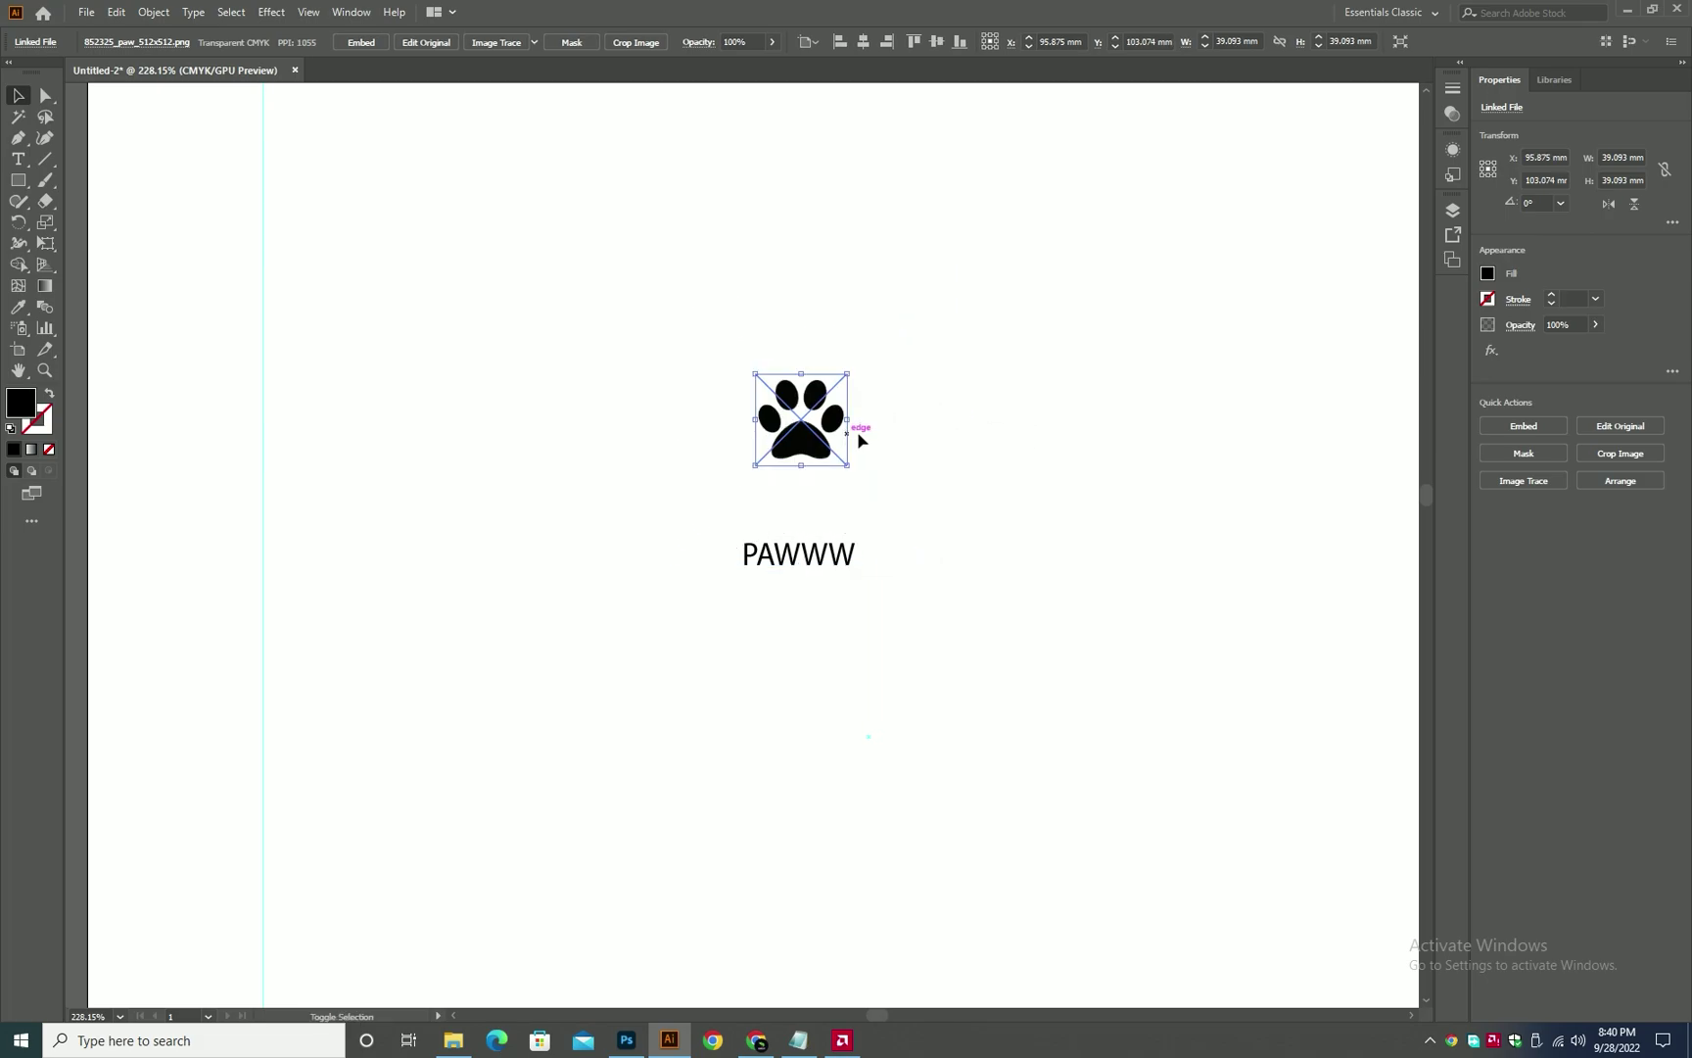
# - Trace the paw image with the default Image Trace preset and expand the result into vector shapes
pyautogui.click(1549, 482)
pyautogui.click(1530, 528)
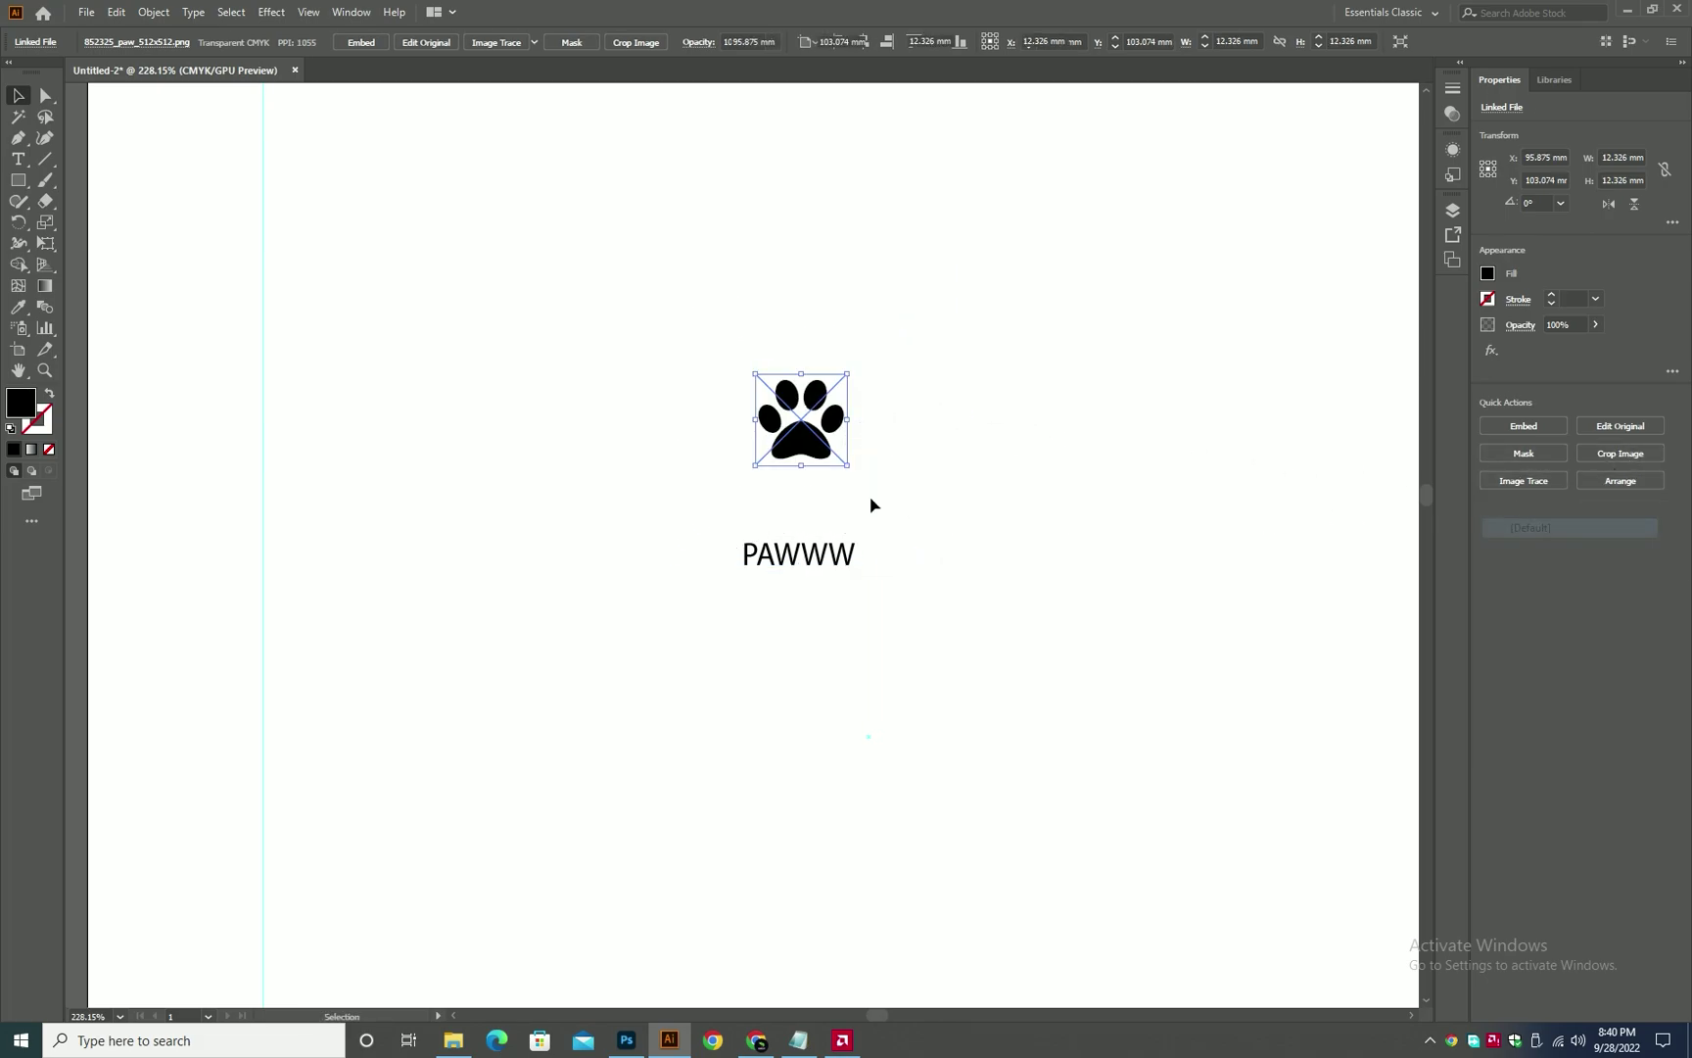
pyautogui.scroll(5, 756, 421)
pyautogui.click(1588, 489)
# - Delete the white background shape around the traced paw
pyautogui.click(1107, 482)
pyautogui.press('a')
pyautogui.click(1001, 482)
pyautogui.press('Delete')
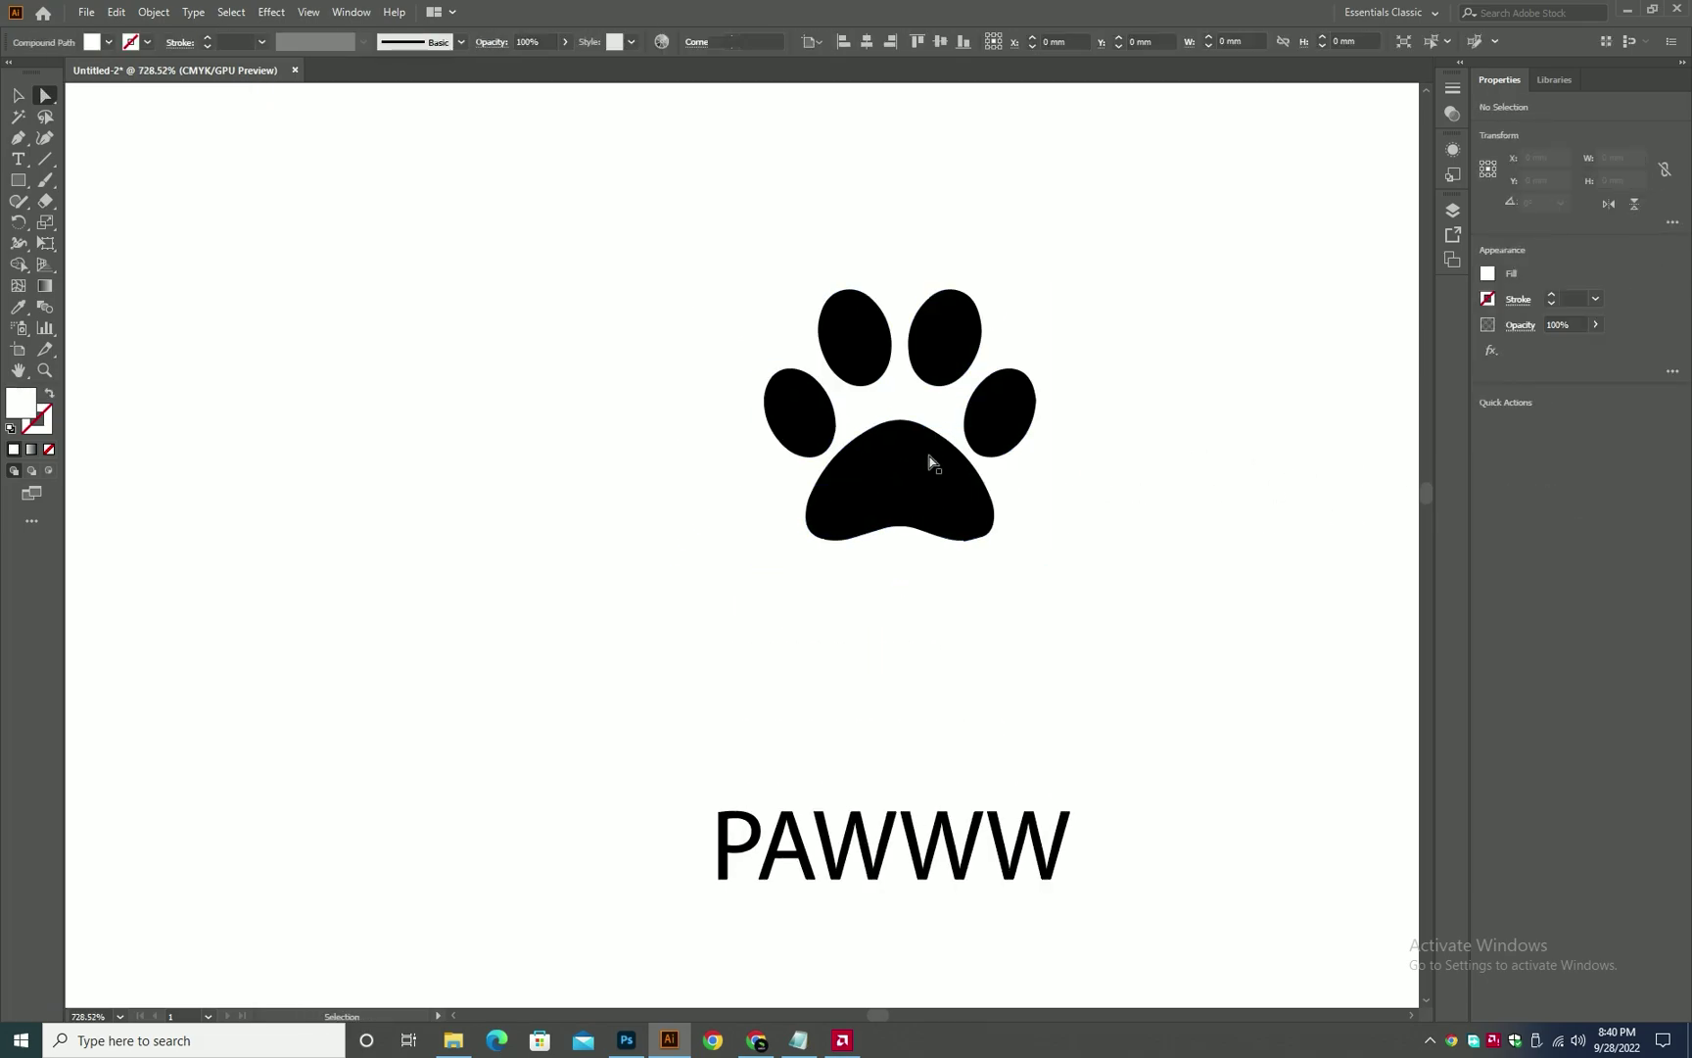
pyautogui.click(928, 462)
pyautogui.keyDown('shift'); pyautogui.click(939, 345); pyautogui.keyUp('shift')
pyautogui.press('Delete')
pyautogui.press('Delete')
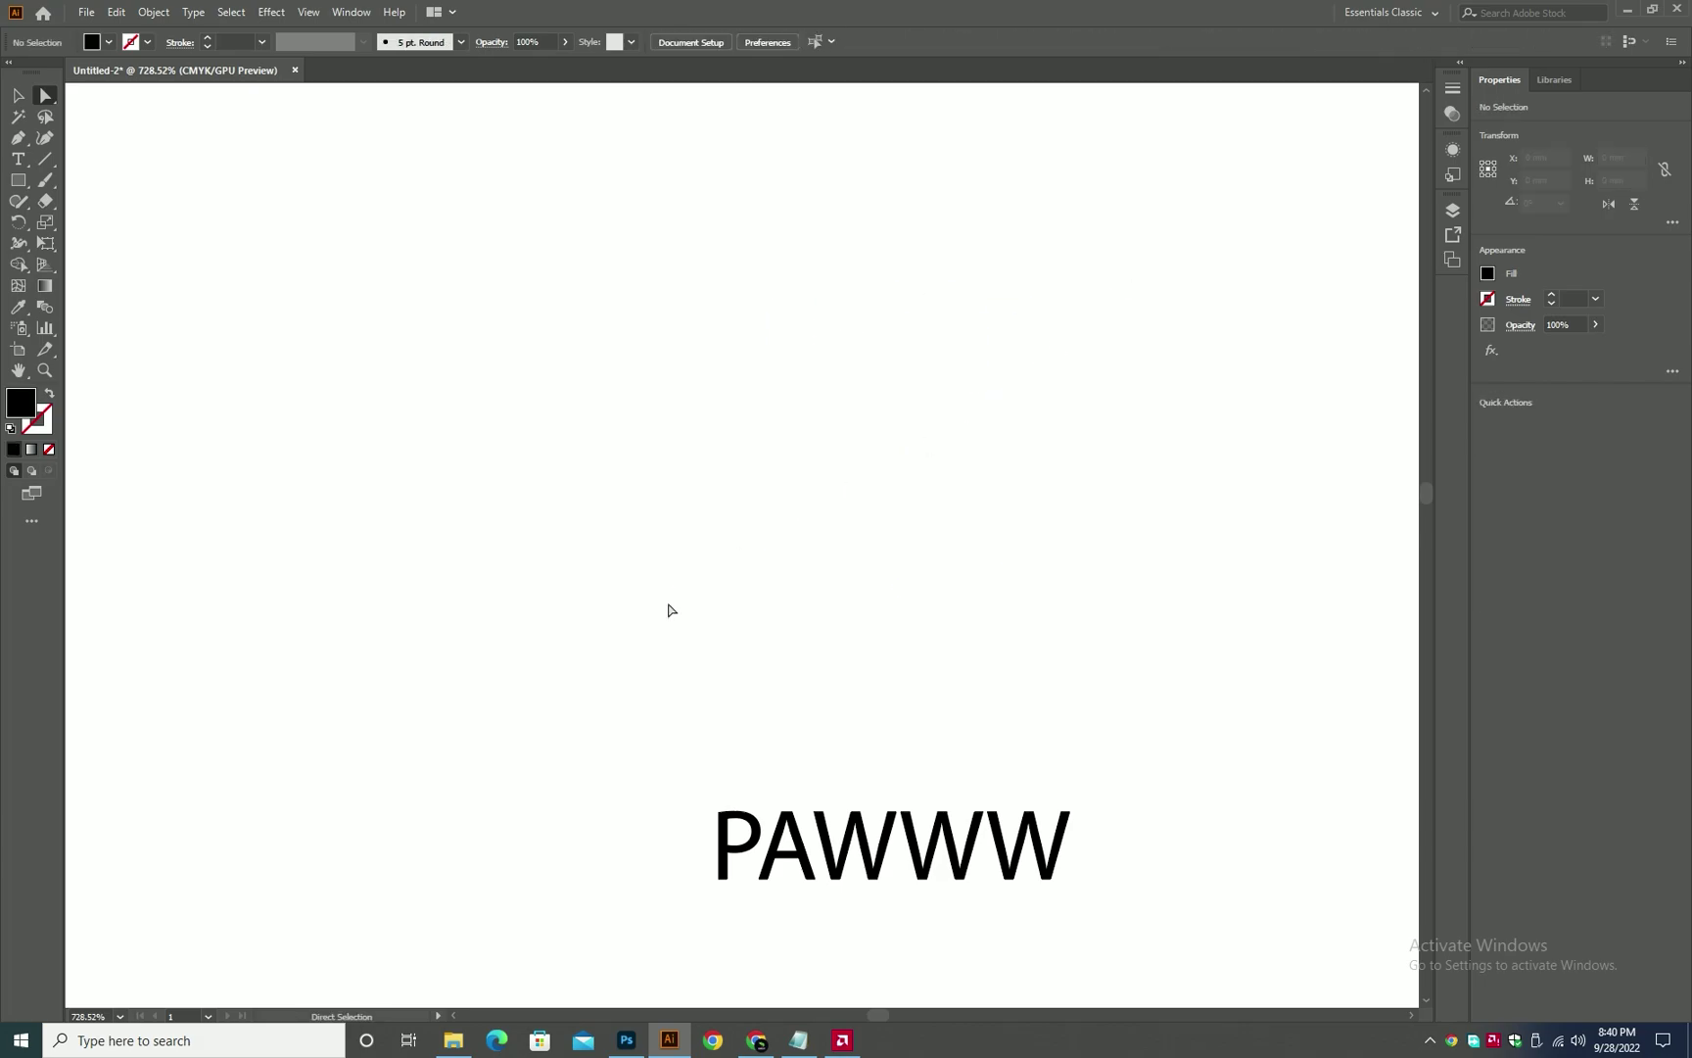
pyautogui.hotkey('ctrl', 'z')
pyautogui.hotkey('ctrl', 'z')
pyautogui.click(1158, 486)
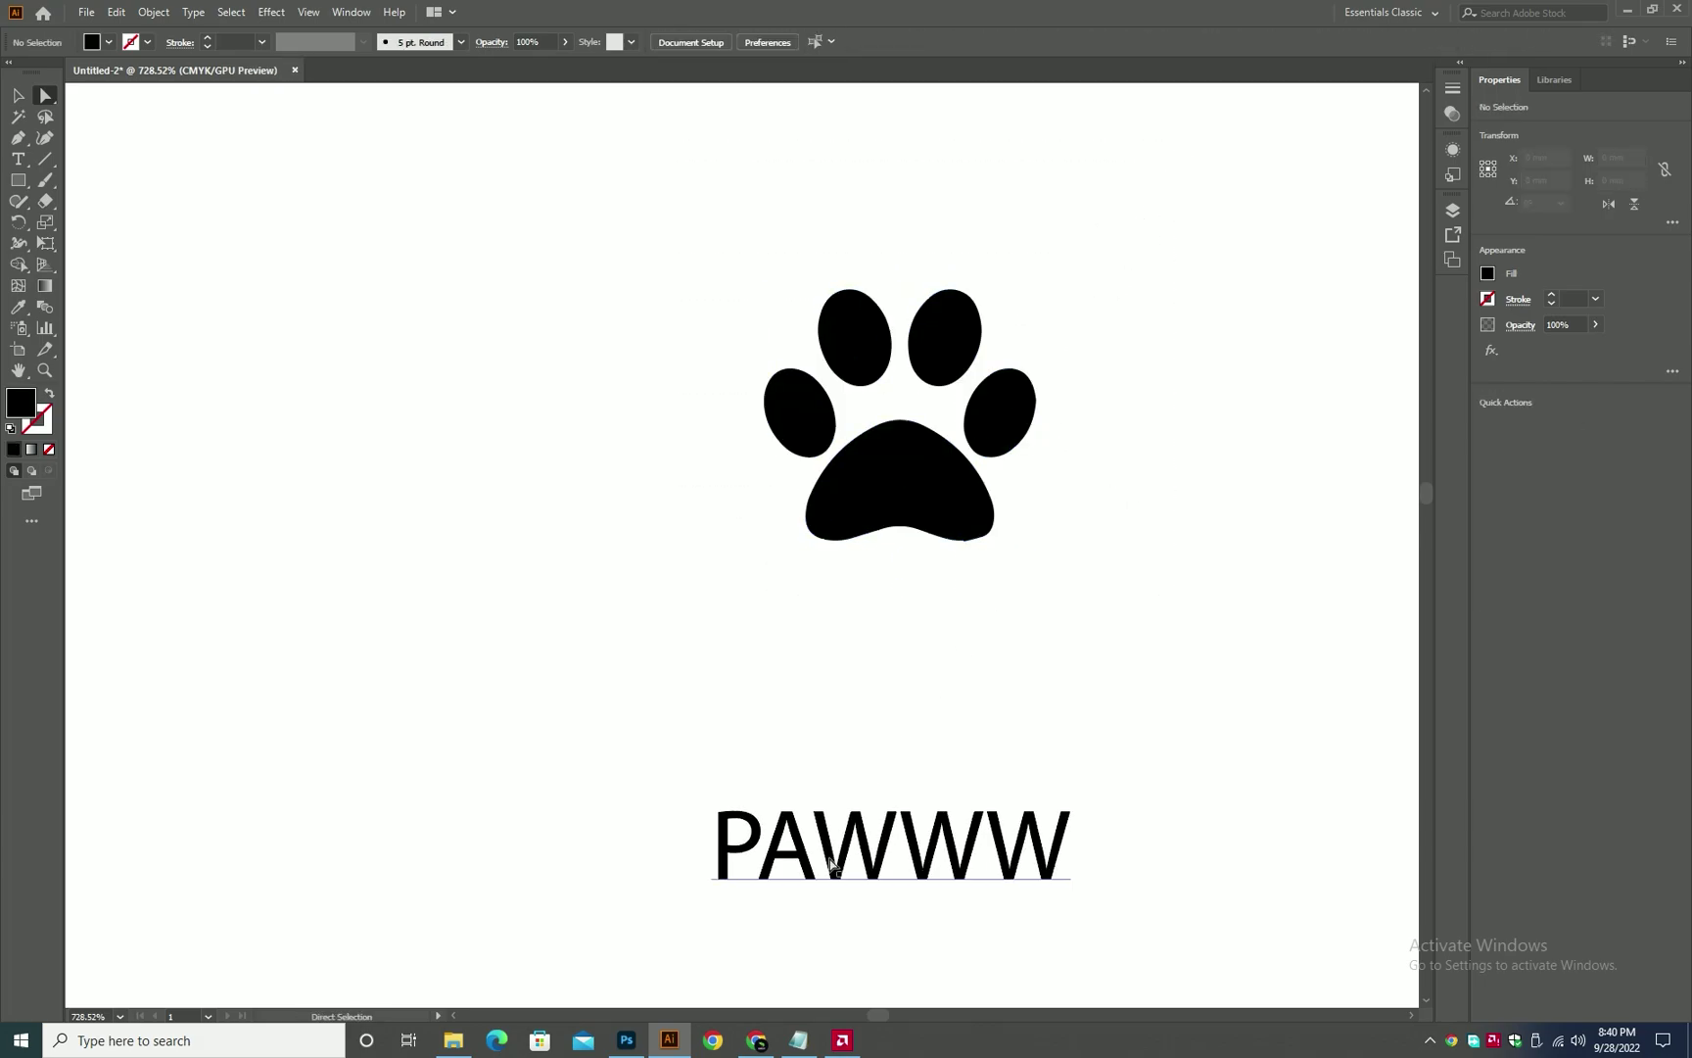
# - Replace the brand text below the paw with "Pawww"
pyautogui.tripleClick(839, 858)
pyautogui.write('pawww')
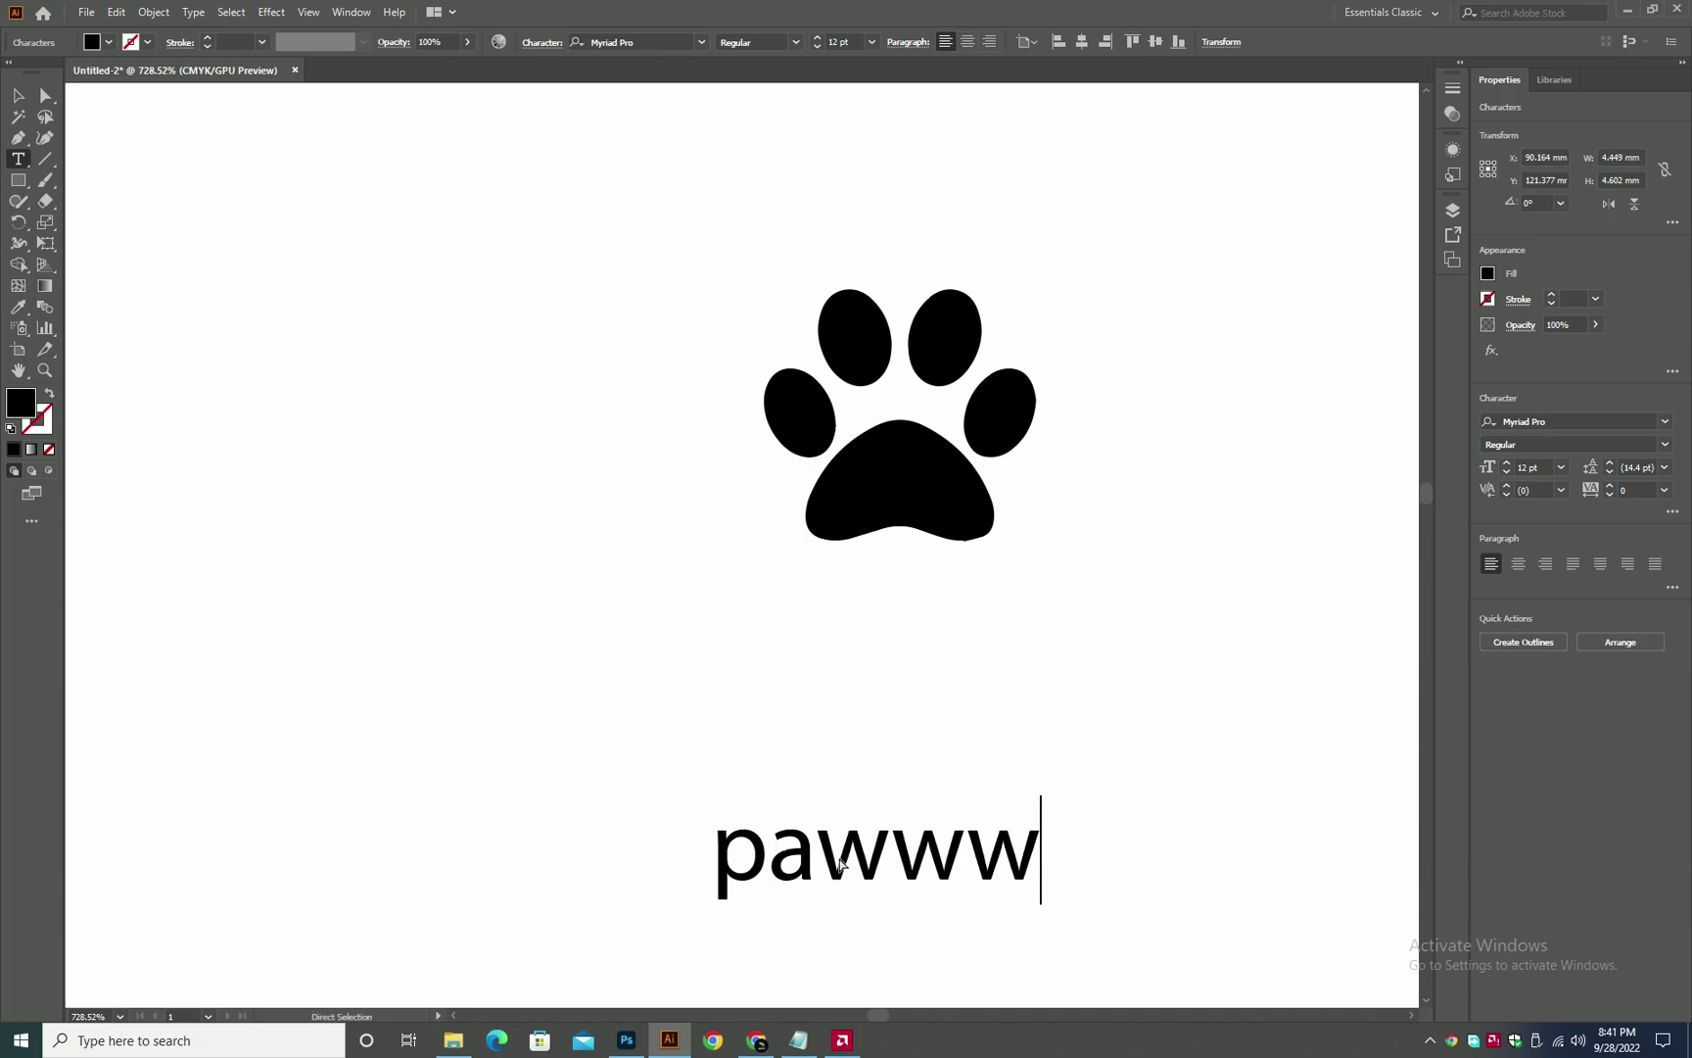
pyautogui.doubleClick(838, 857)
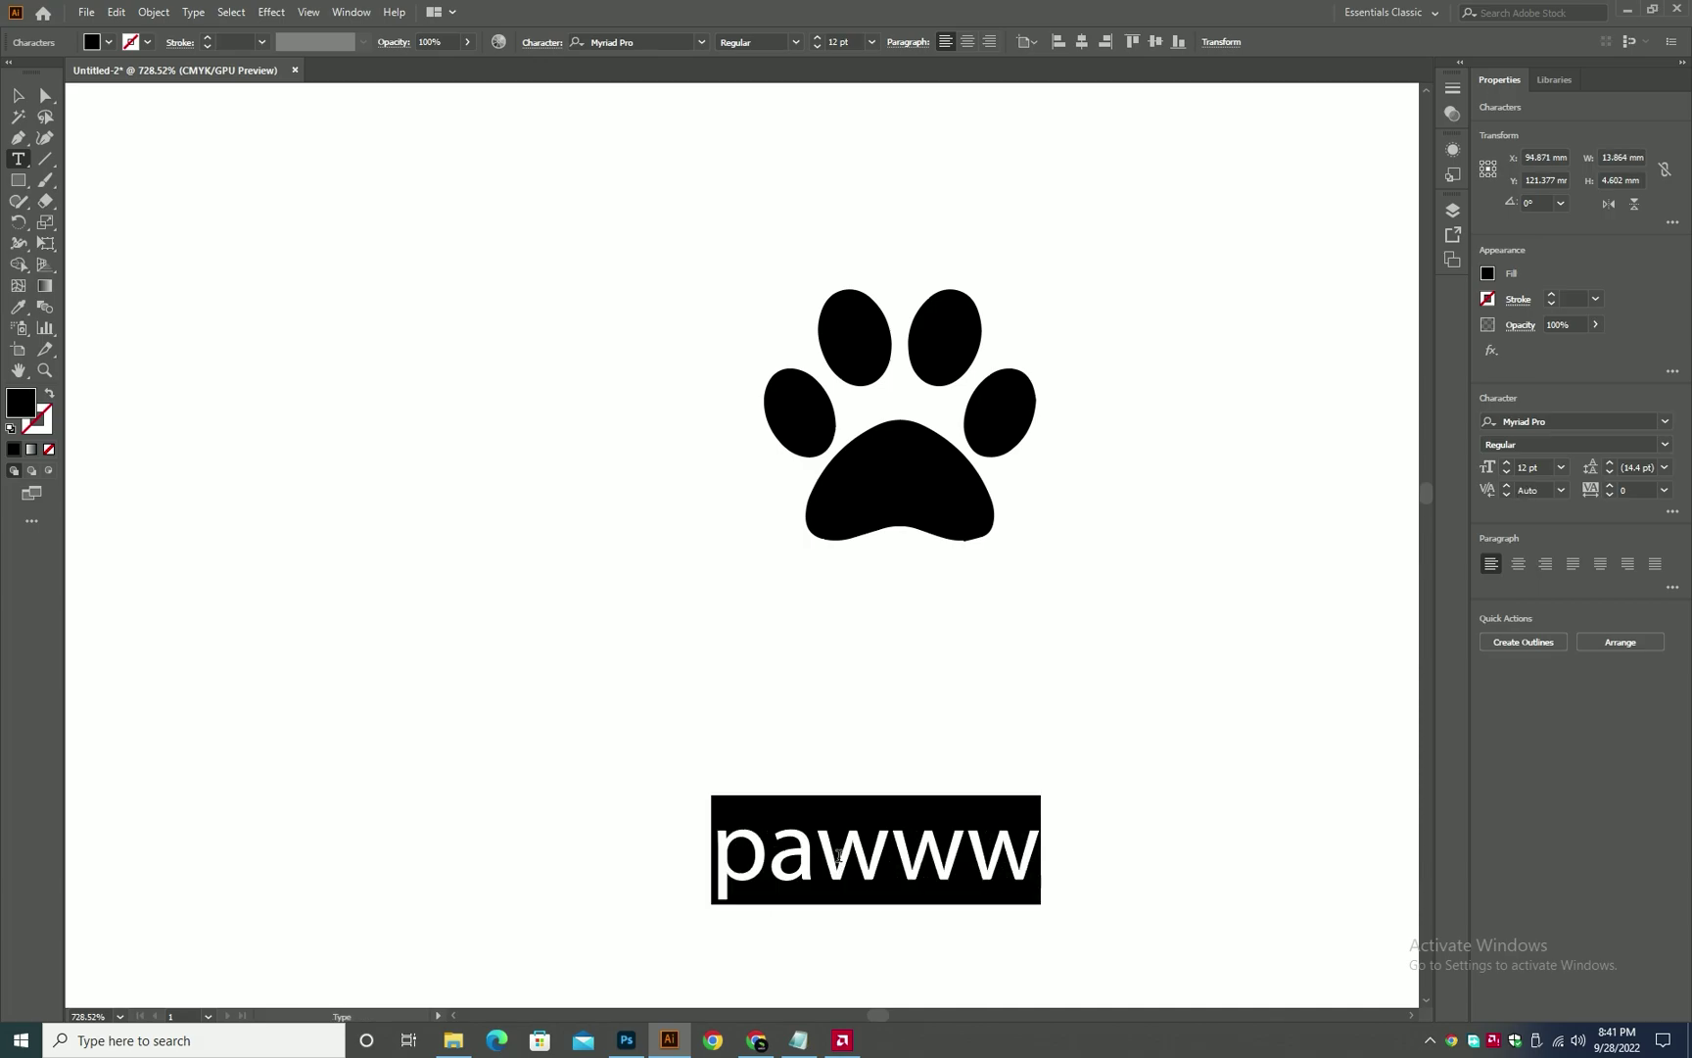
pyautogui.write('Pawww')
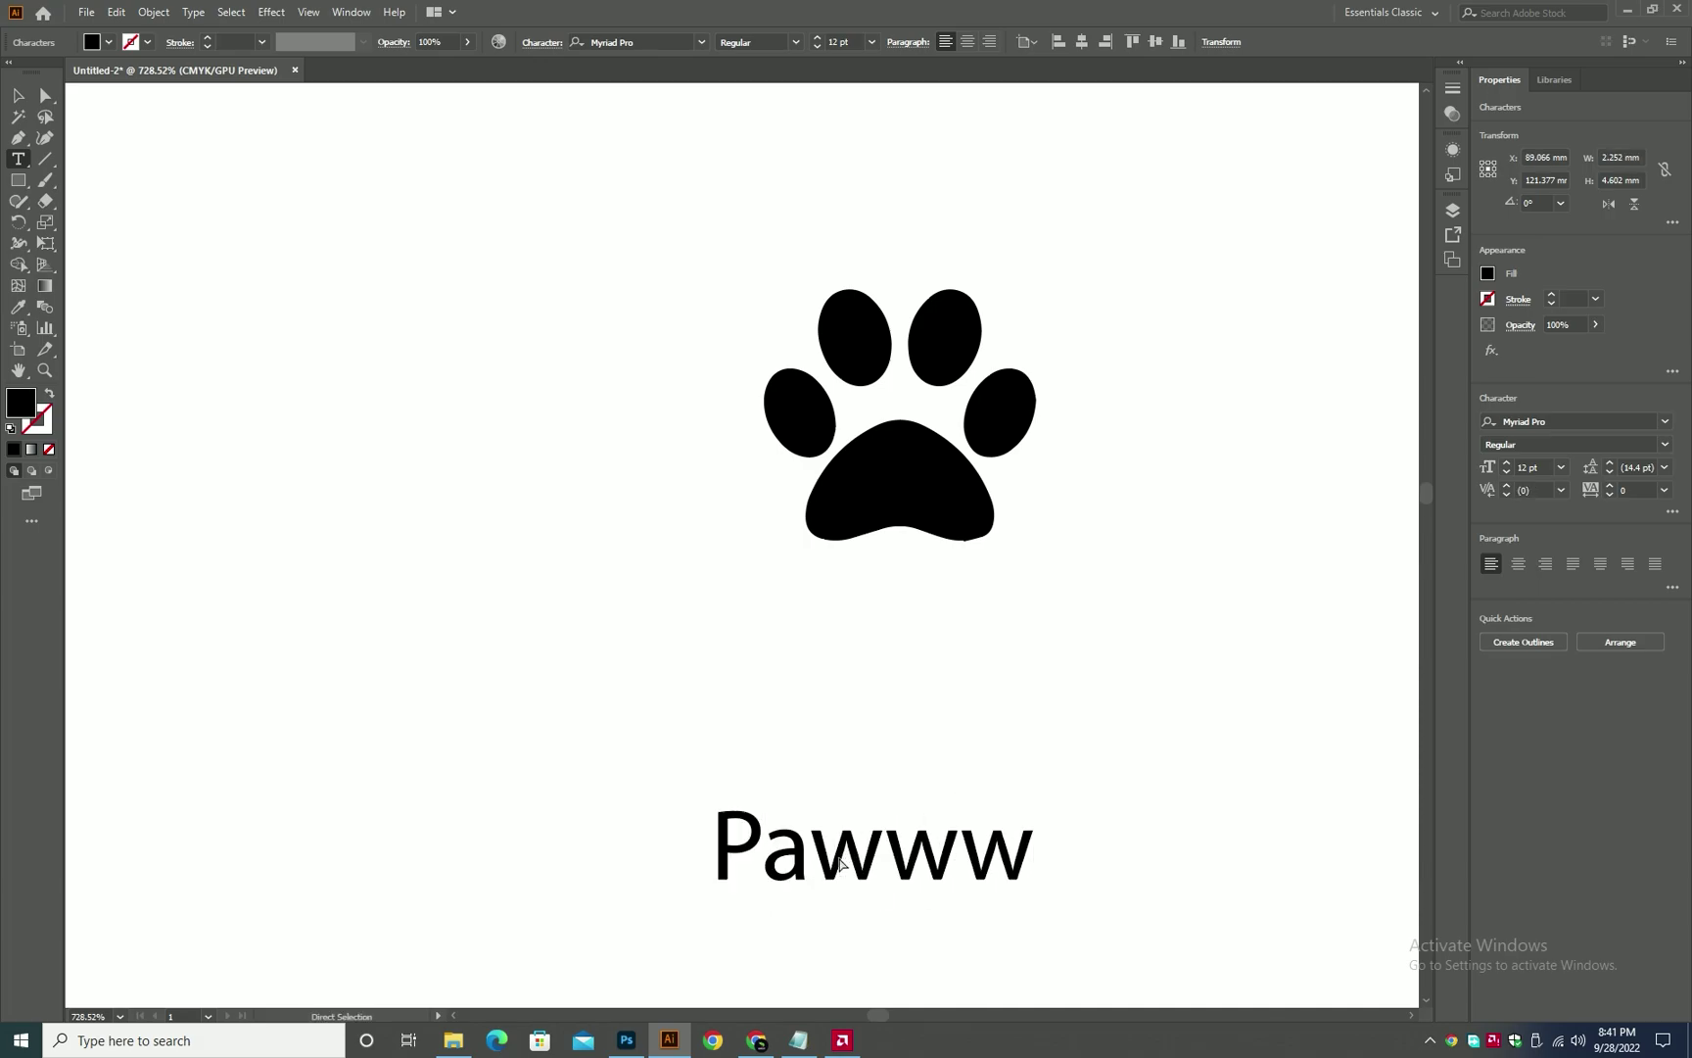
# - Move the Pawww text up closer to the paw and enlarge it to about 13.87 pt
pyautogui.press('Escape')
pyautogui.moveTo(839, 855); pyautogui.dragTo(829, 752)
pyautogui.moveTo(1025, 747)
pyautogui.mouseDown()
pyautogui.moveTo(1114, 745)
pyautogui.moveTo(1035, 747)
pyautogui.moveTo(1050, 747)
pyautogui.mouseUp()
pyautogui.hotkey('ctrl', 'z')
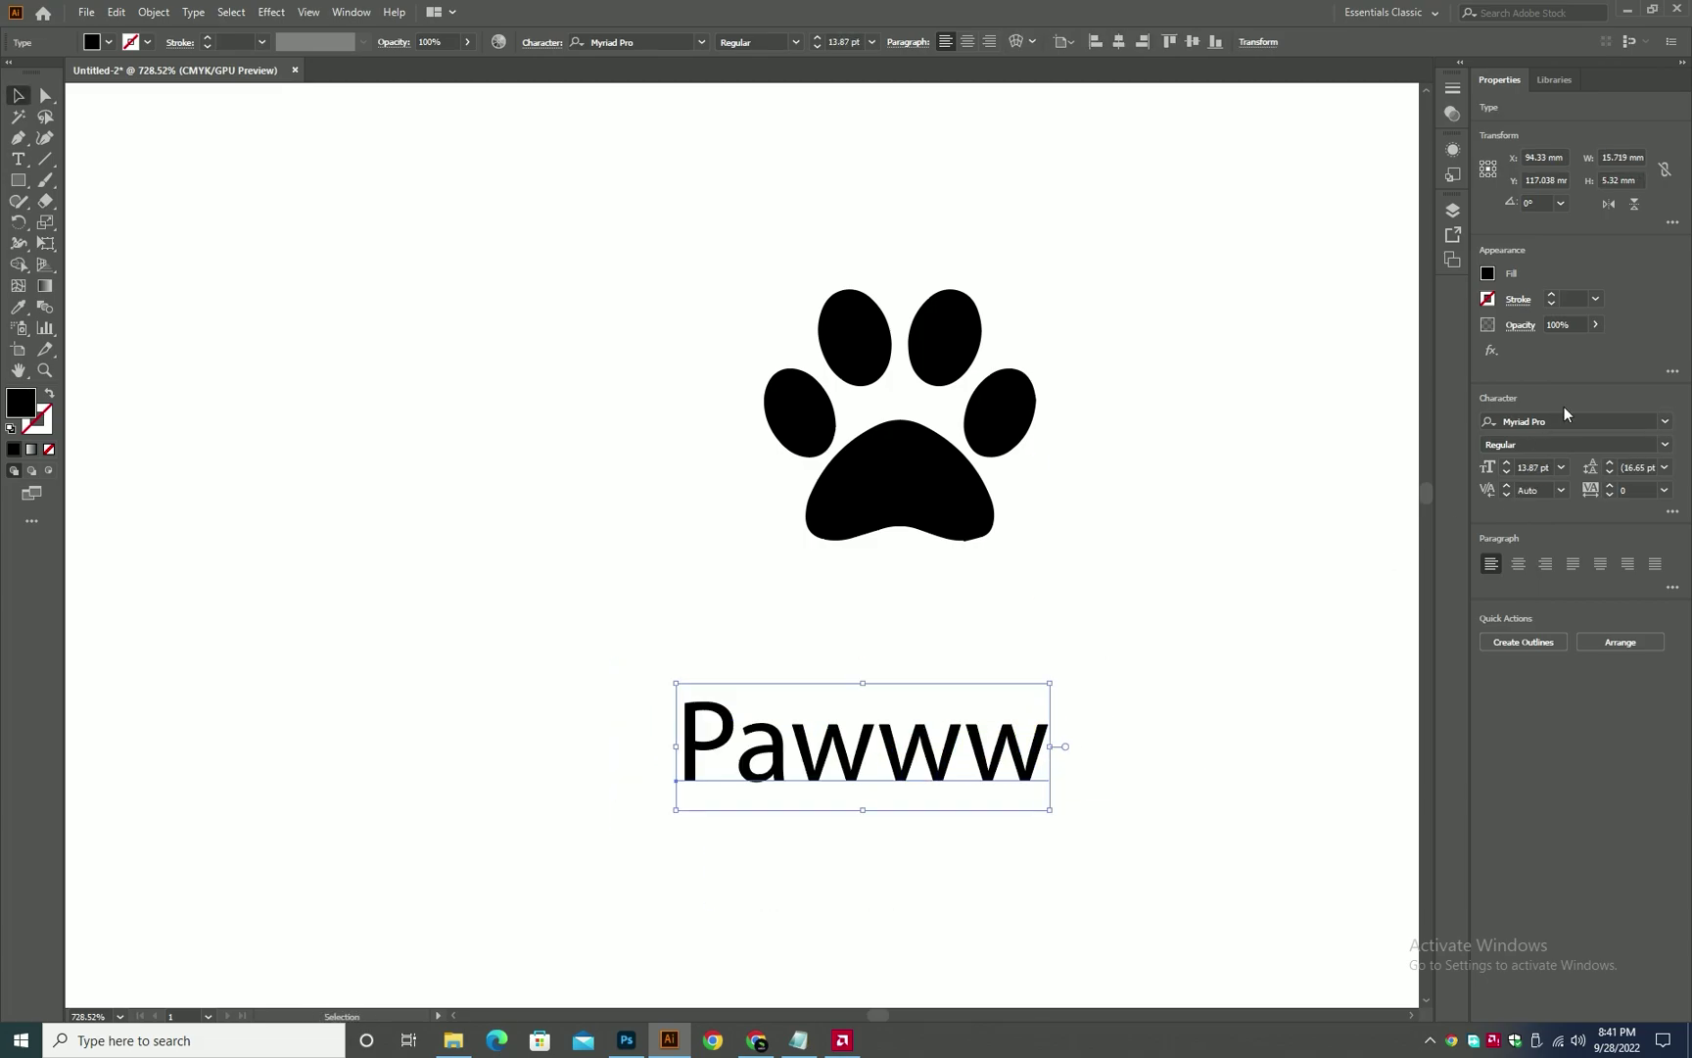
# - Change the Pawww text's font to Rajdhani Semibold
pyautogui.click(1557, 419)
pyautogui.scroll(-4, 1557, 419)
pyautogui.press('Down')
pyautogui.press('Down')
pyautogui.press('Down')
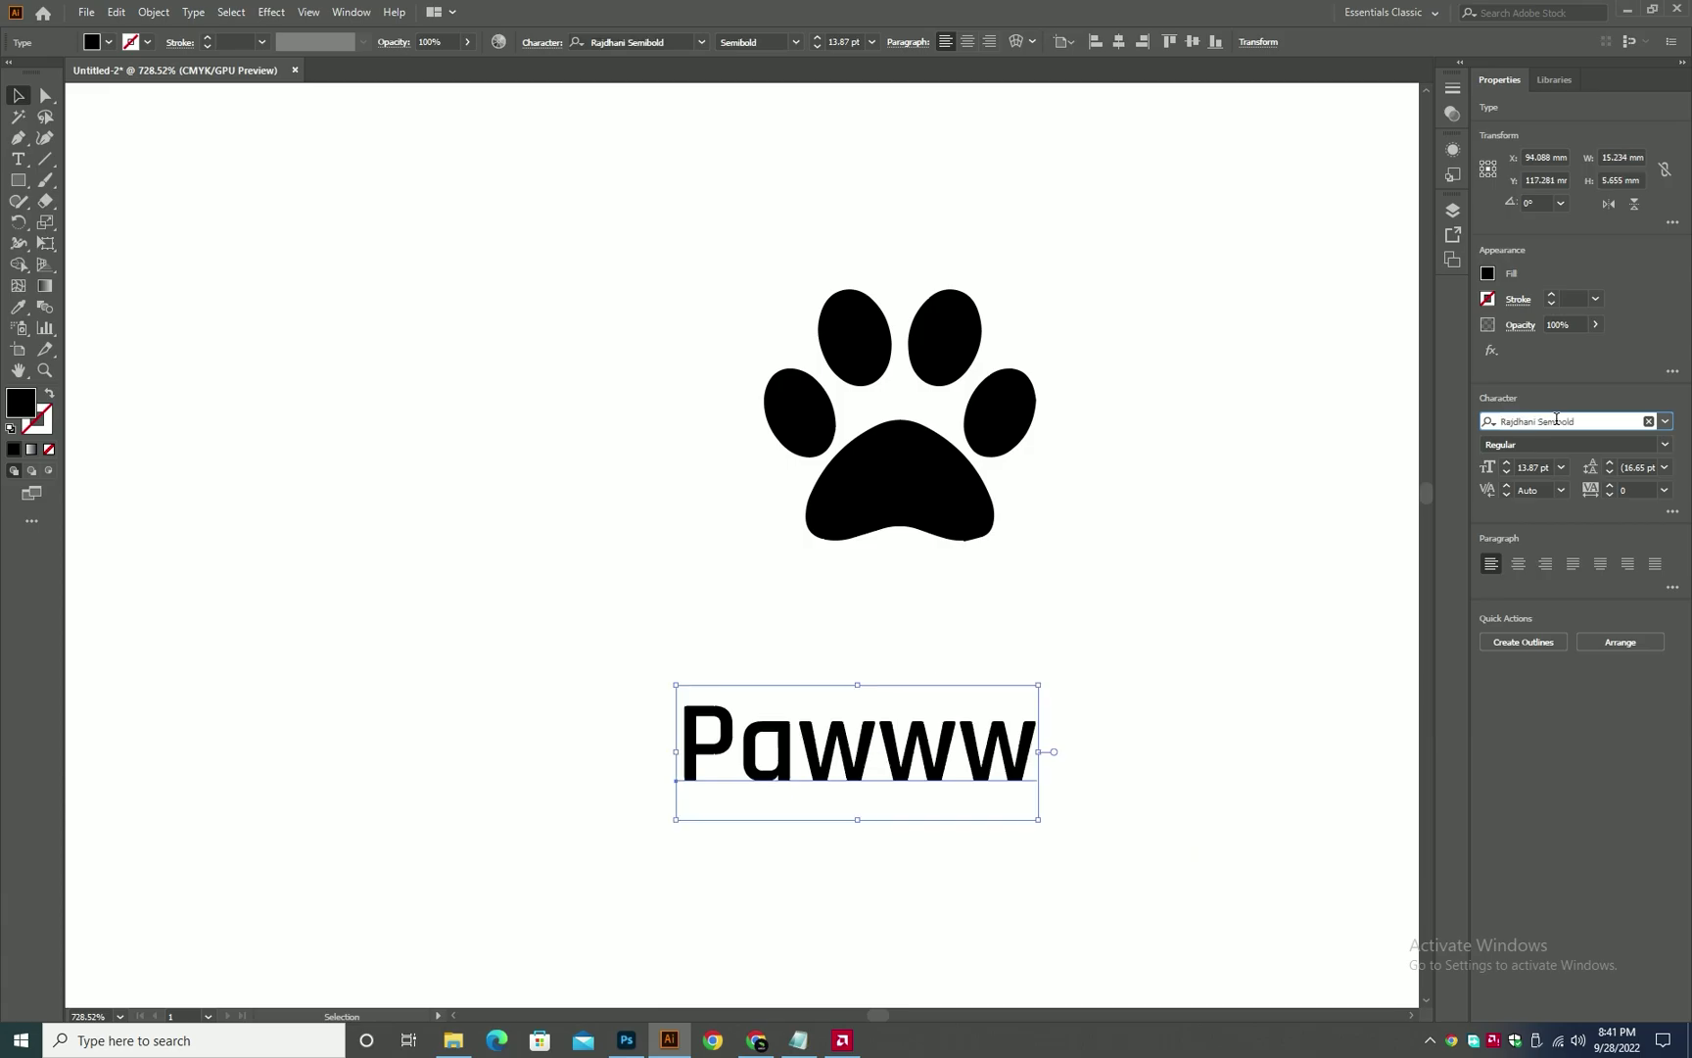
pyautogui.click(1665, 421)
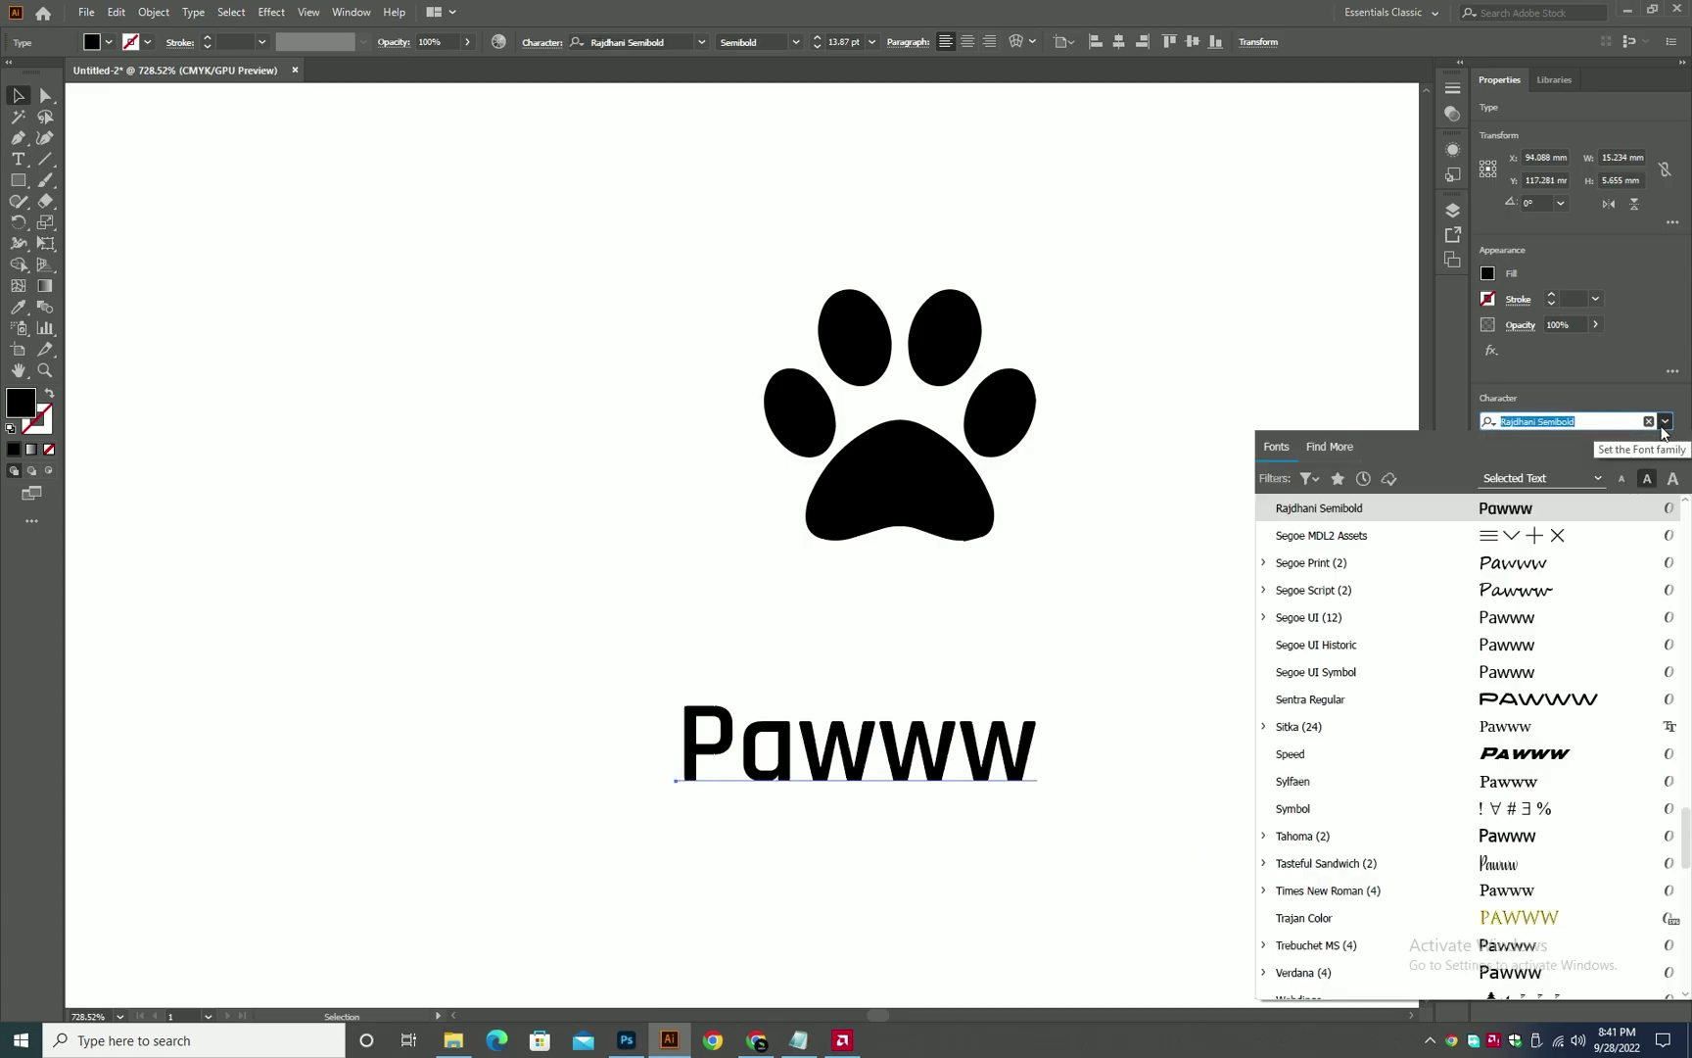
pyautogui.write('bal')
pyautogui.press('BackSpace')
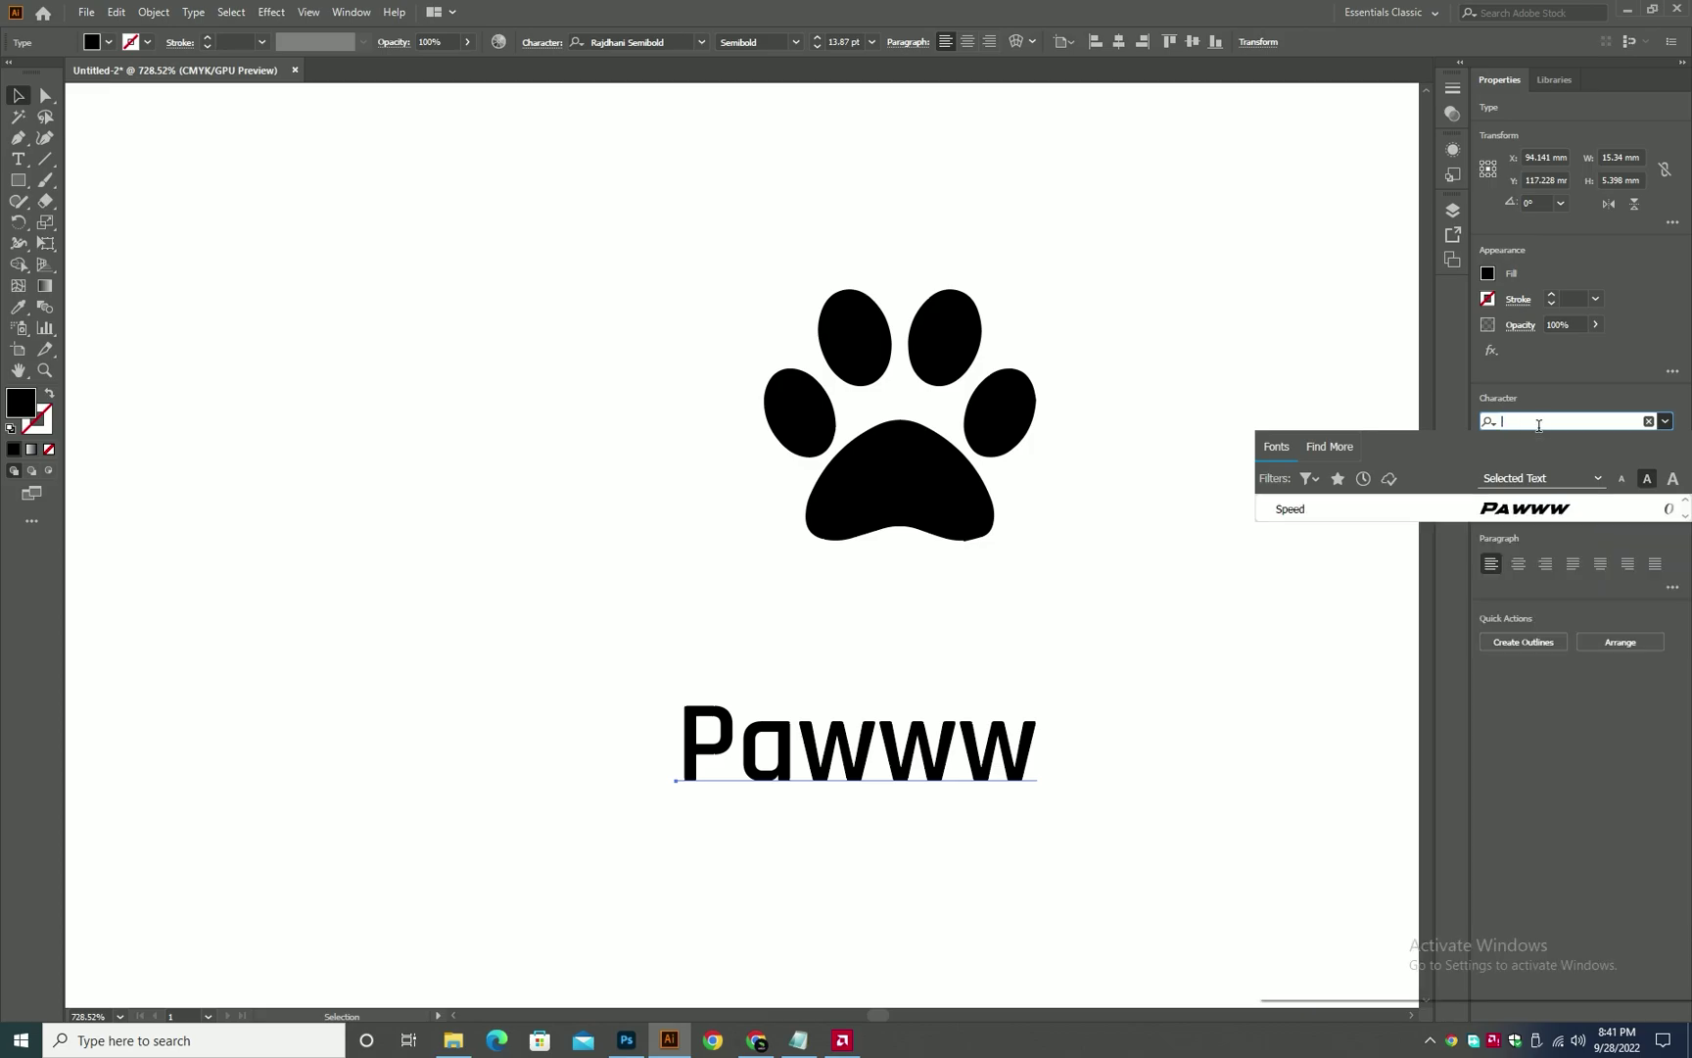
pyautogui.click(449, 889)
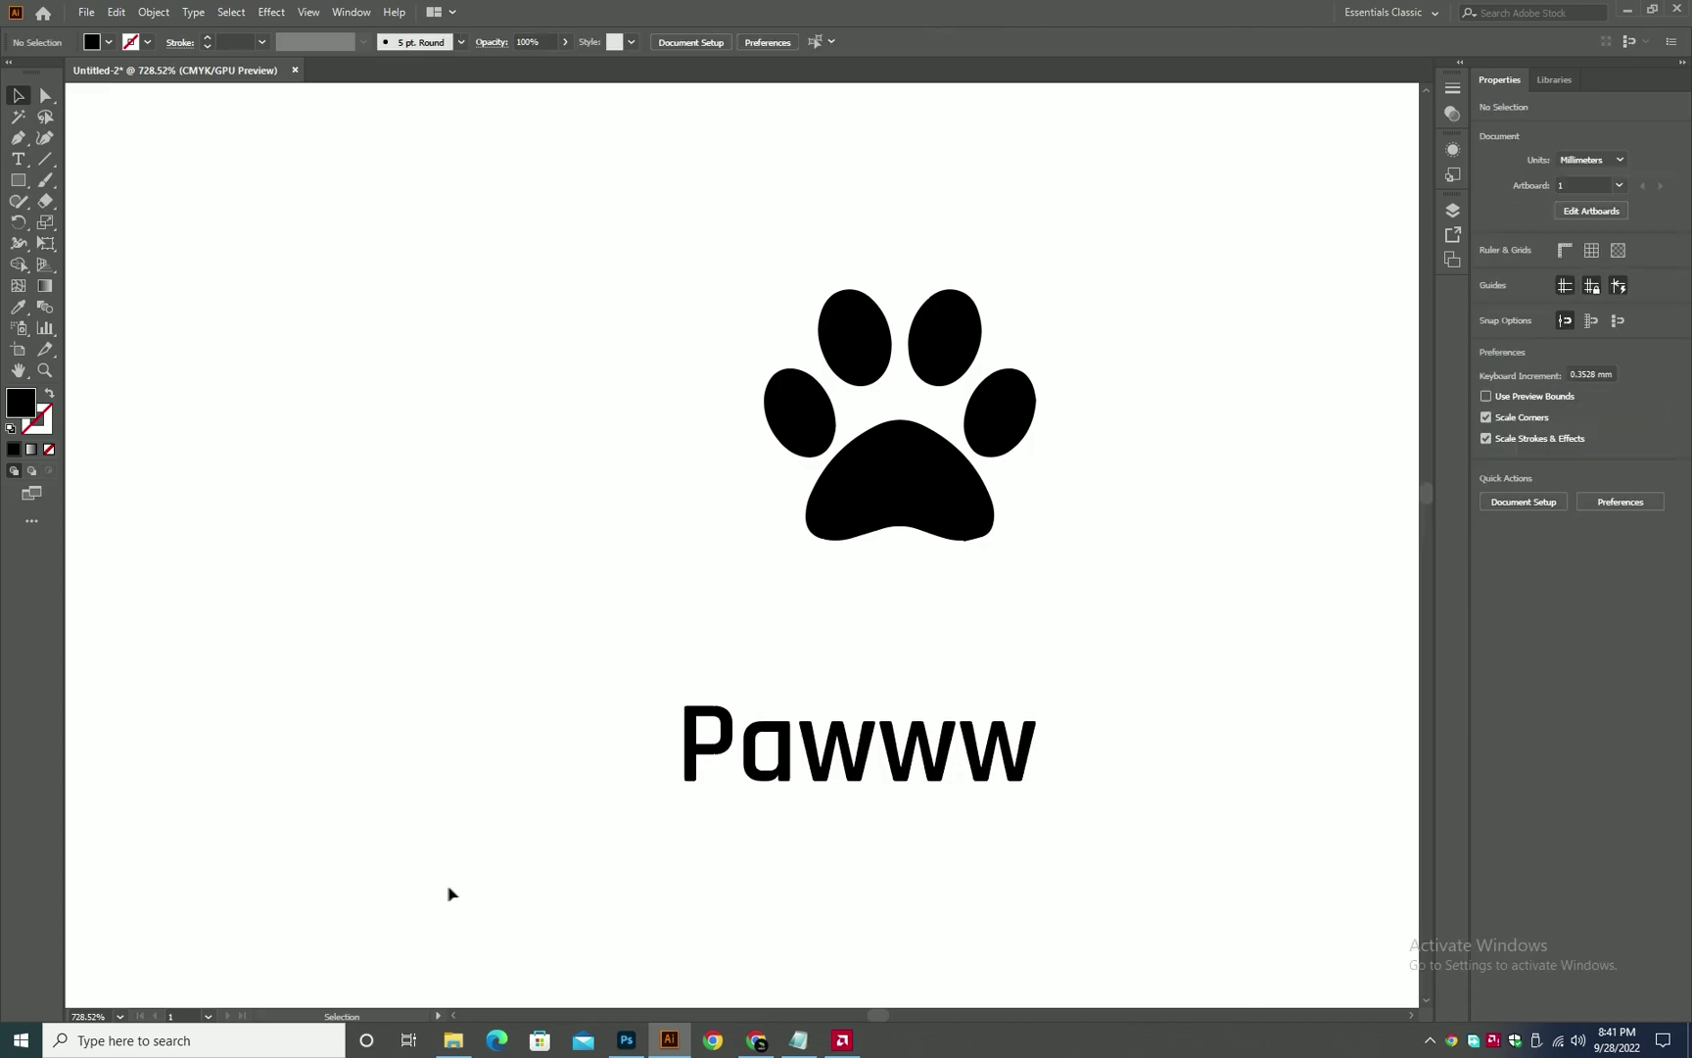
# - Switch to Chrome and open the dafont.com website
pyautogui.click(771, 1046)
pyautogui.click(982, 52)
pyautogui.write('dafont.com')
pyautogui.press('Return')
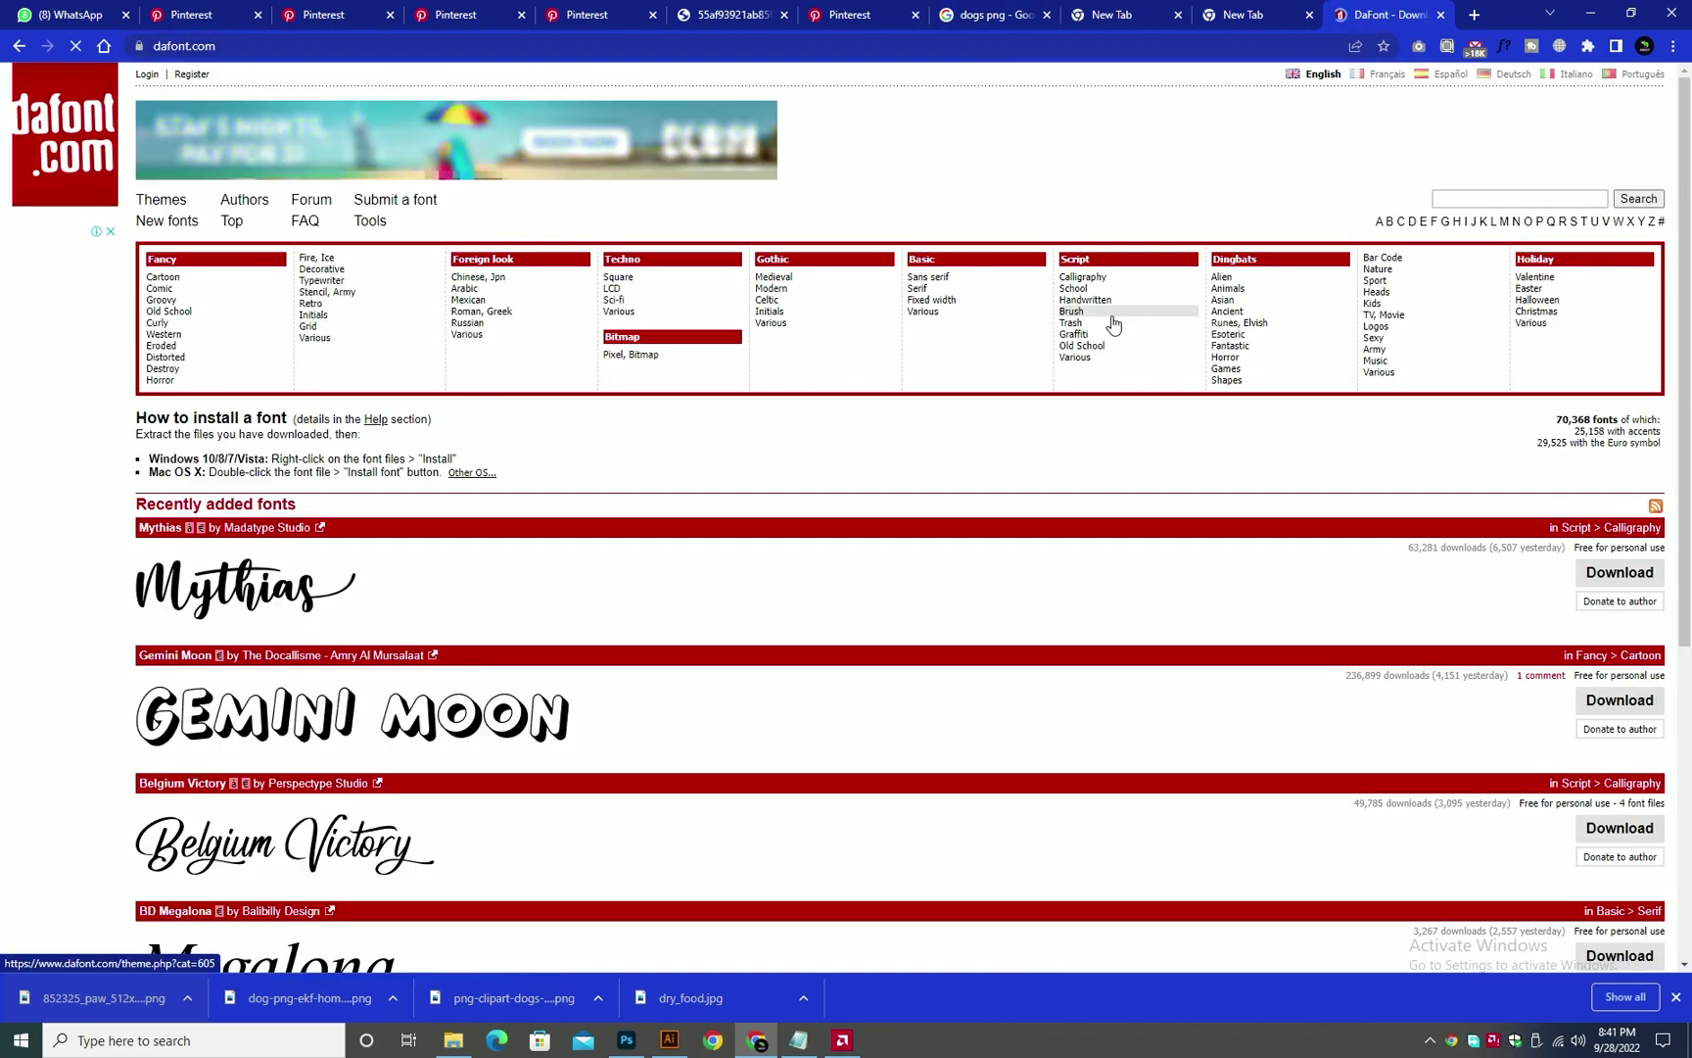
# - Open the Sweety Rasty font from the Fancy > Curly category and preview it with the text "Pawww pawww"
pyautogui.click(1489, 196)
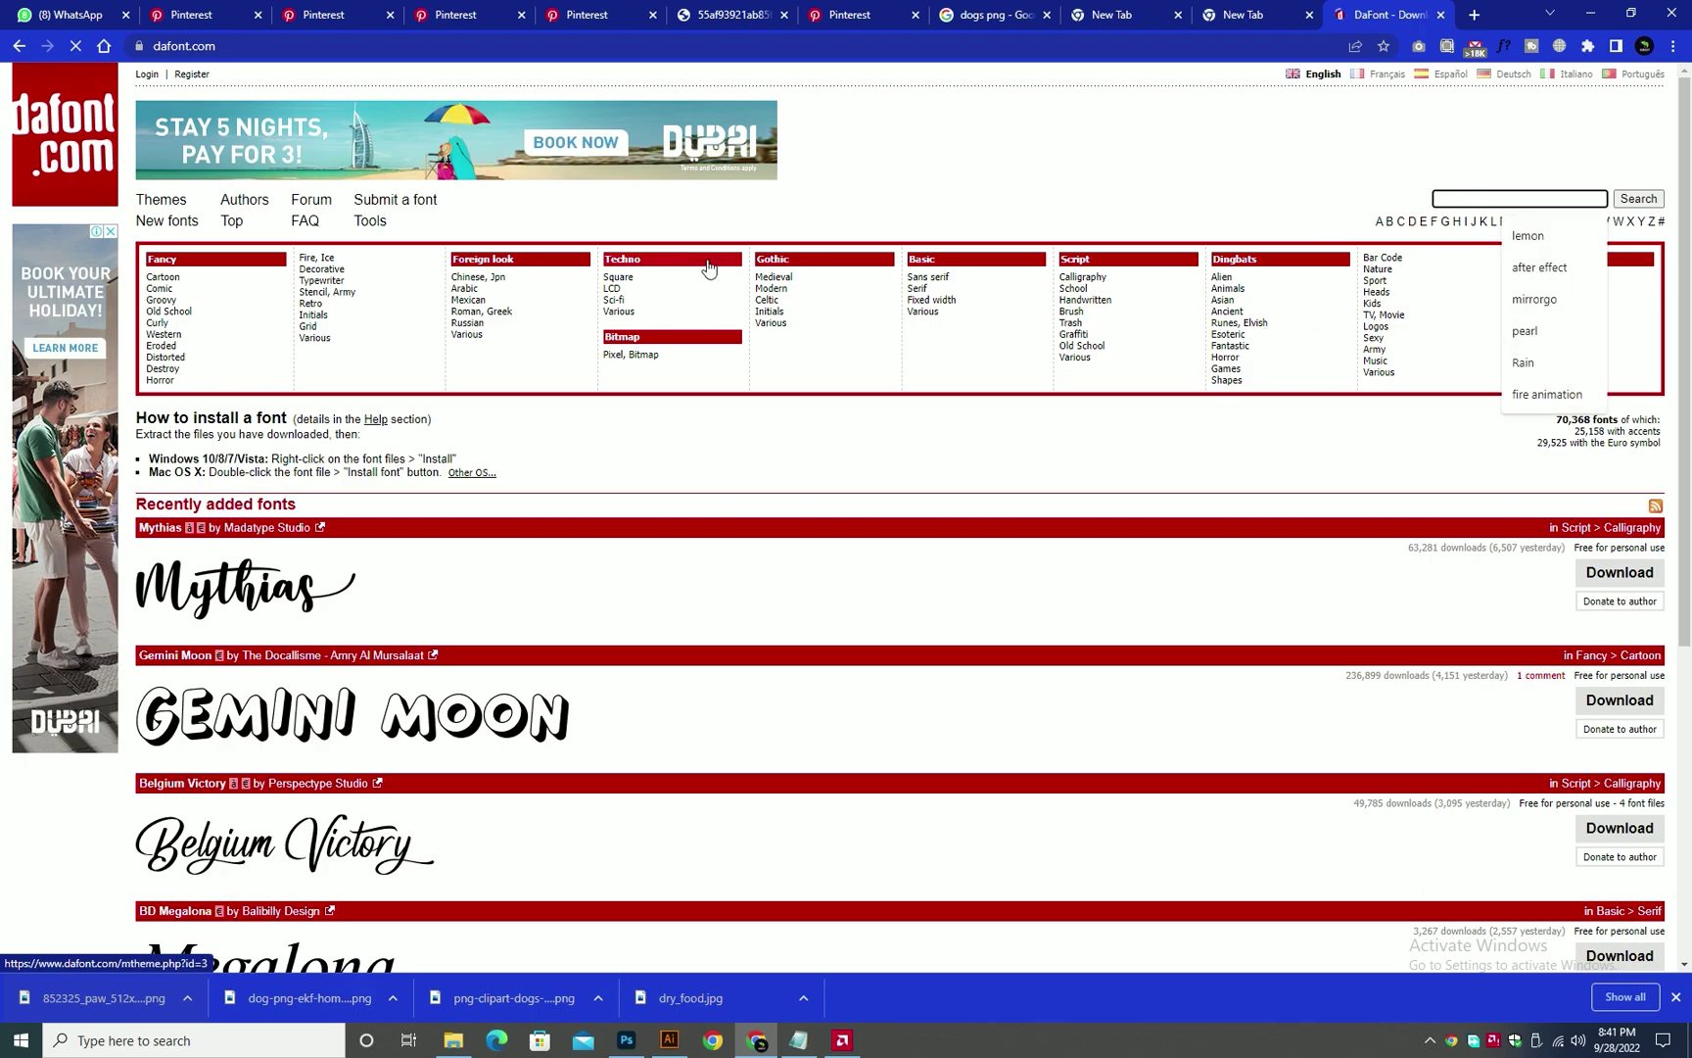
pyautogui.click(200, 322)
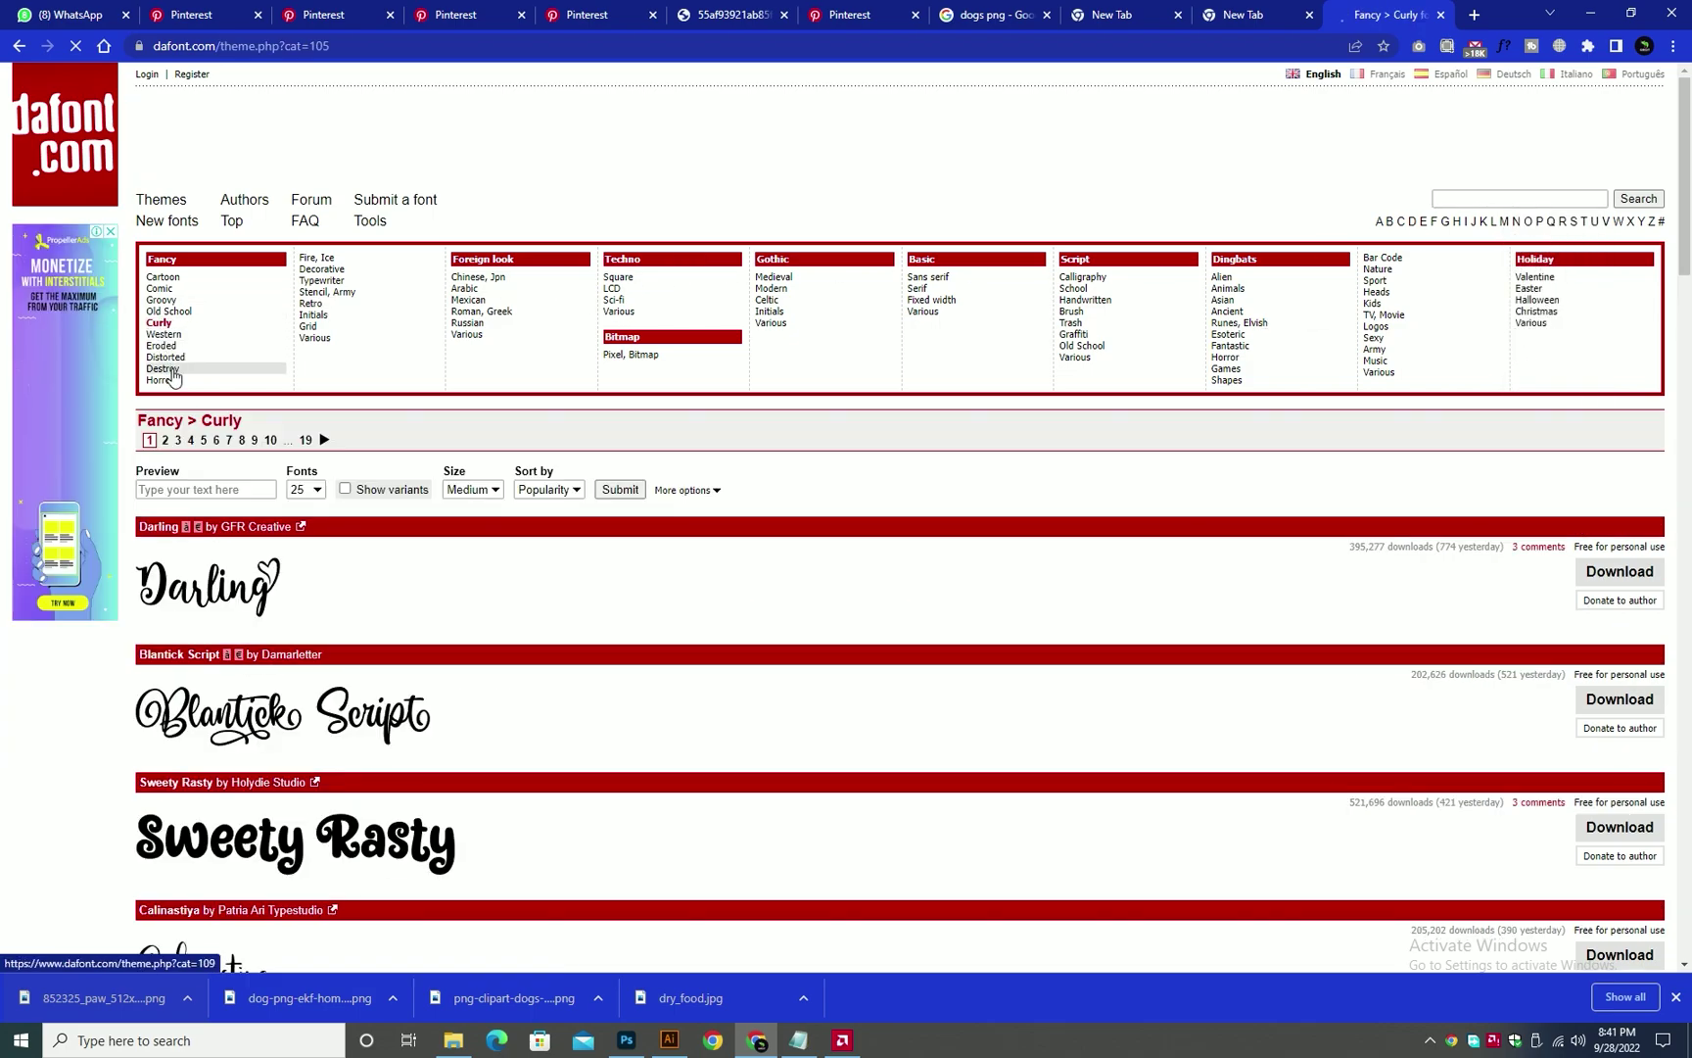
pyautogui.click(392, 833)
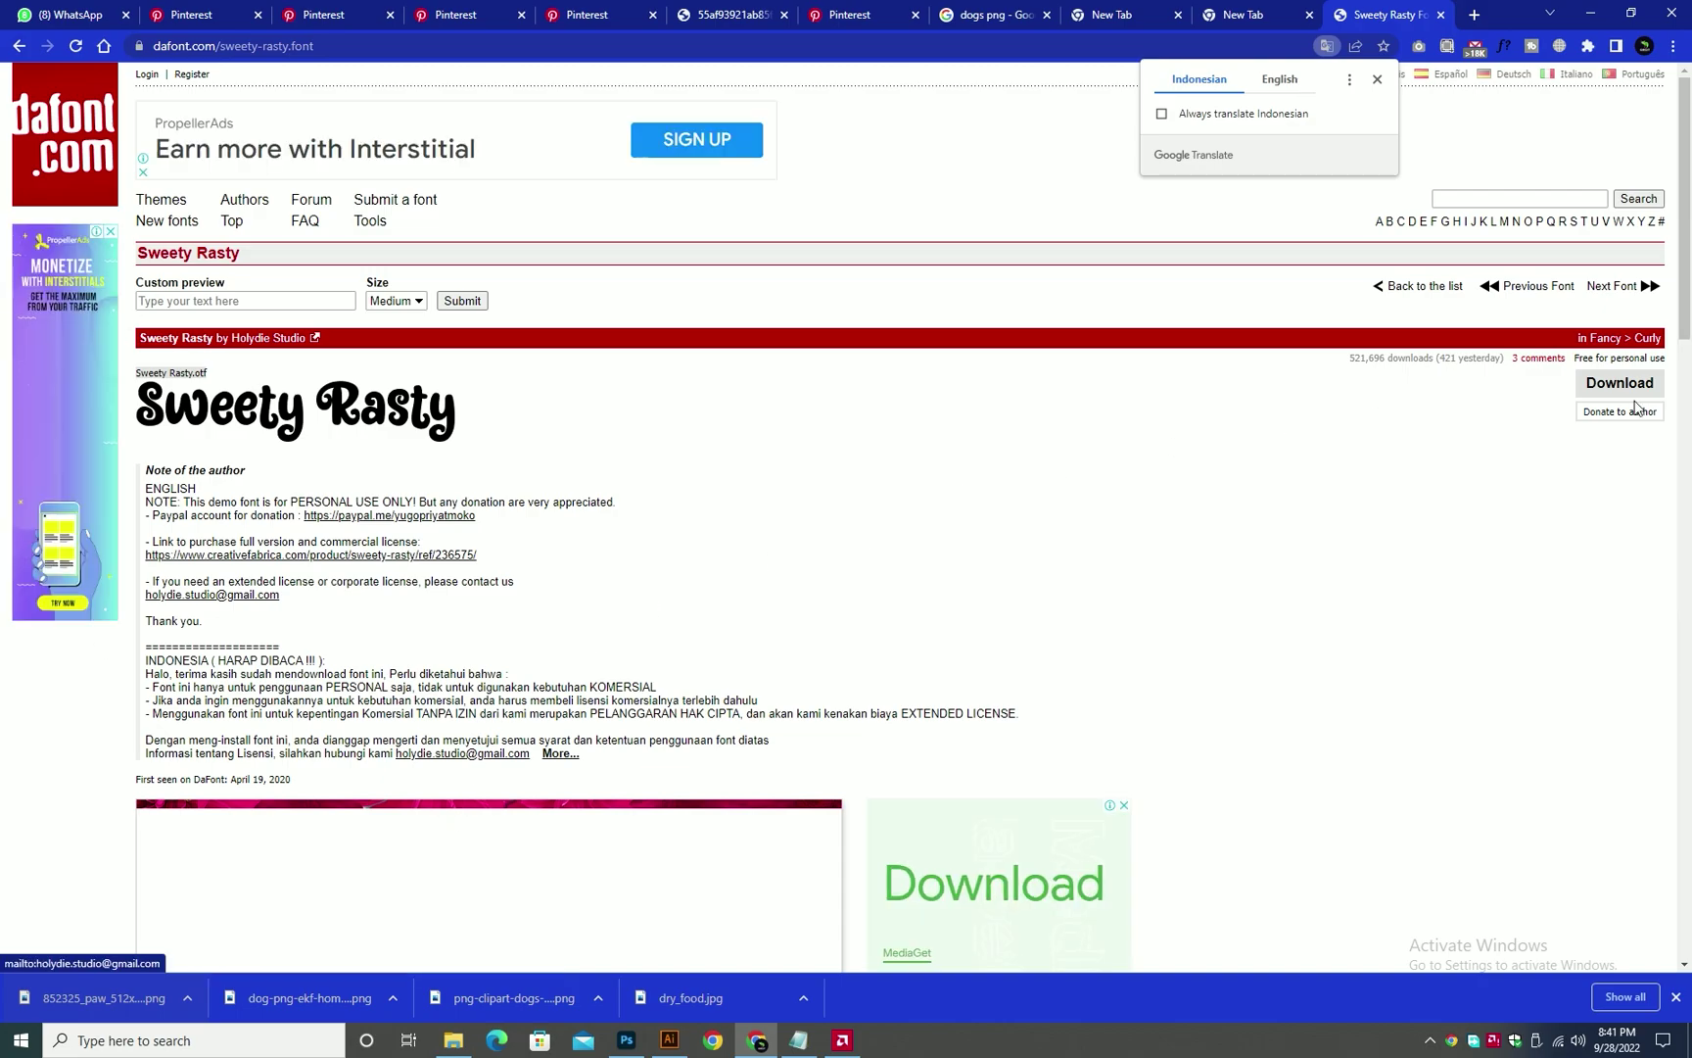
pyautogui.click(333, 302)
pyautogui.write('Pawww pawww')
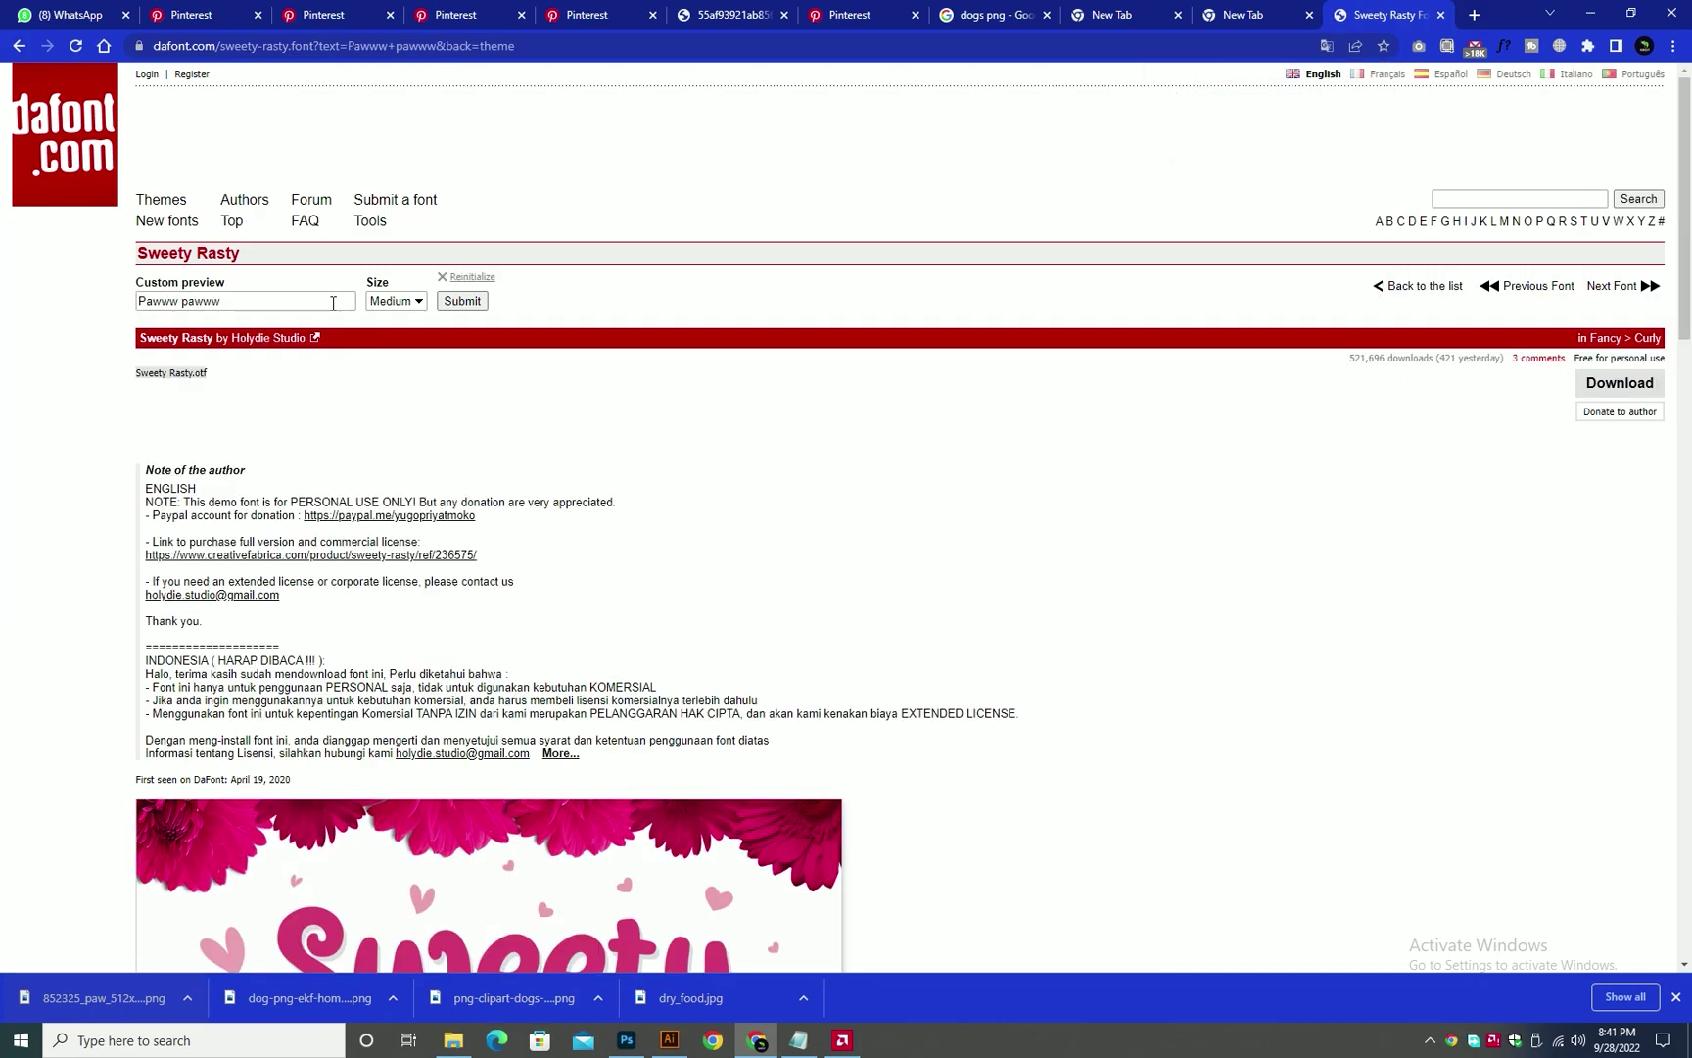
# - Download the Sweety Rasty font and open the sweety_rasty.zip archive
pyautogui.click(1620, 383)
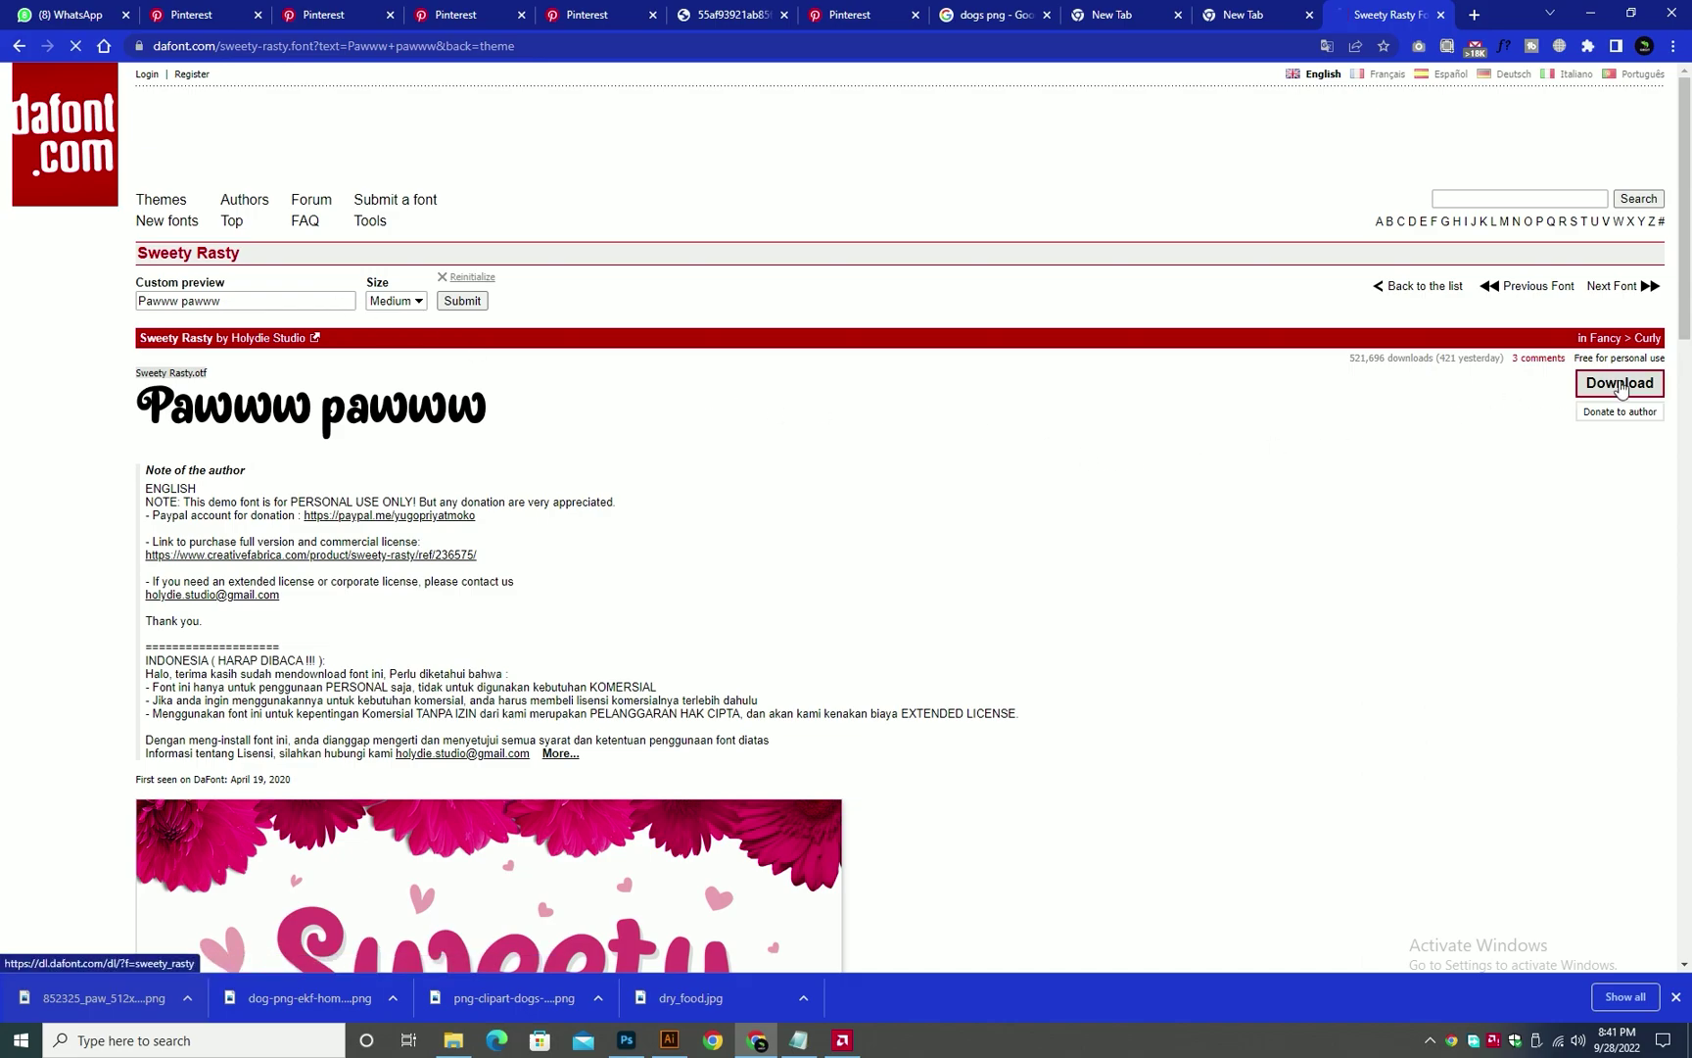
pyautogui.click(83, 998)
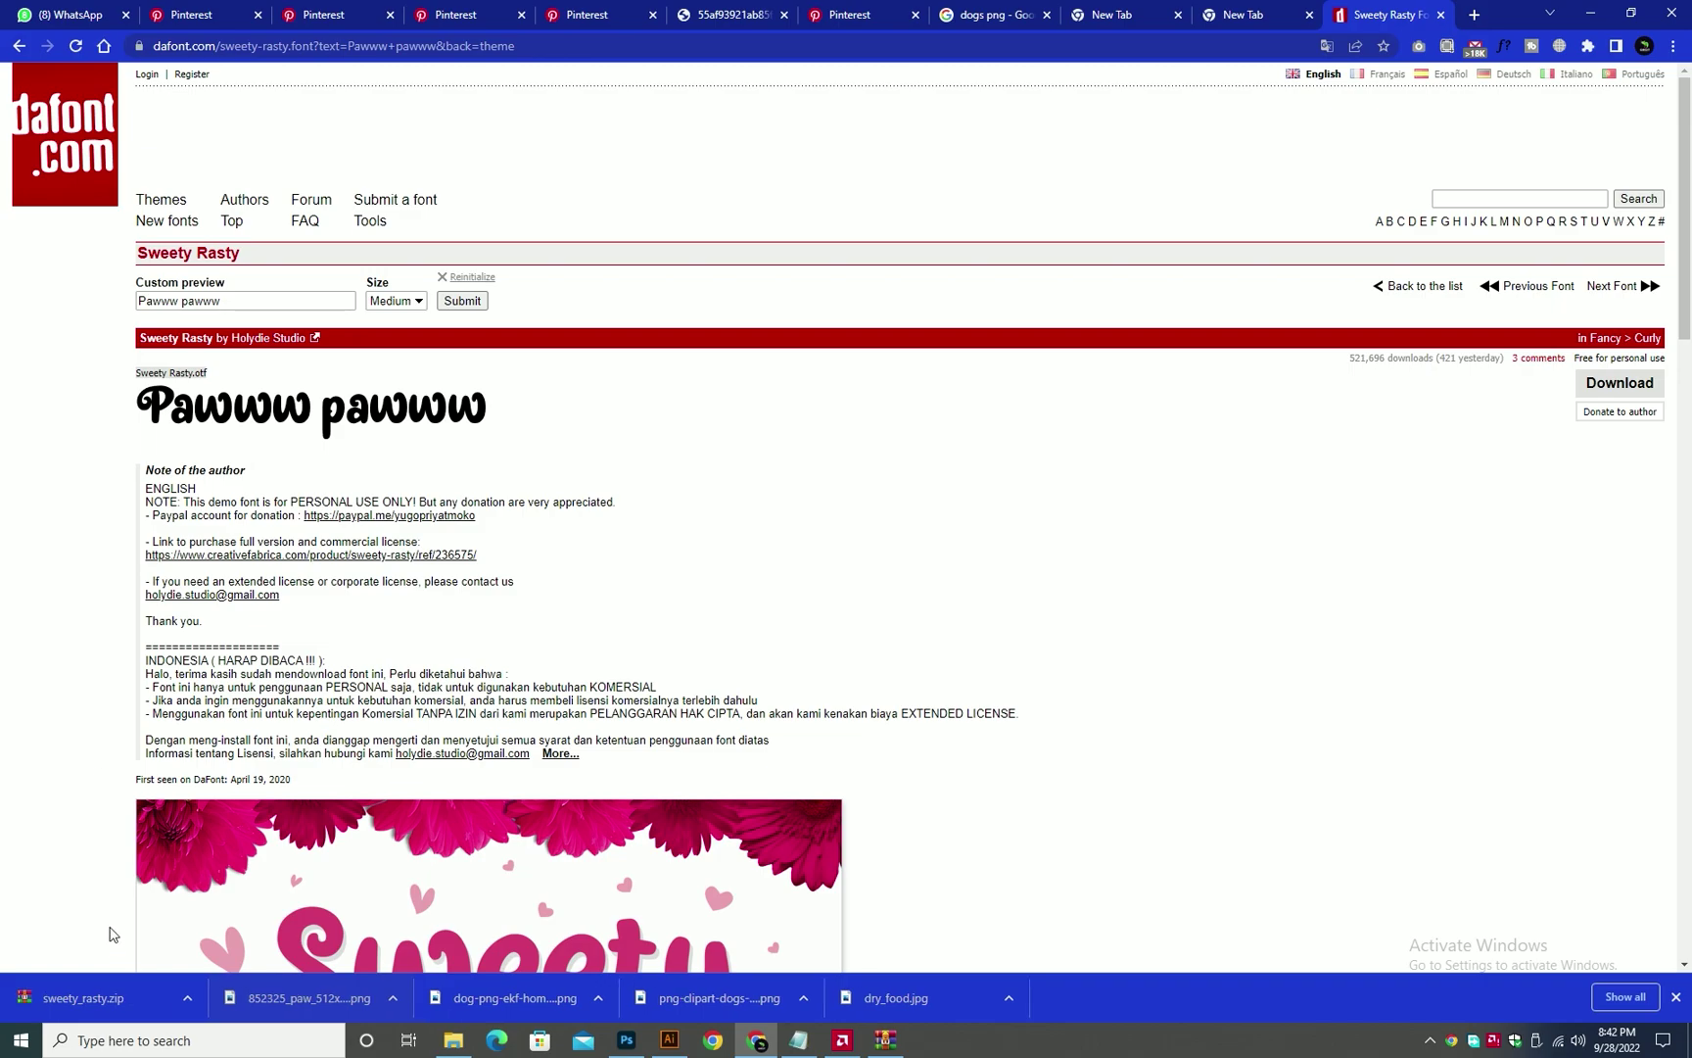
pyautogui.click(105, 999)
# - Install the Sweety Rasty font from the archive's font file and close the archive window
pyautogui.doubleClick(196, 310)
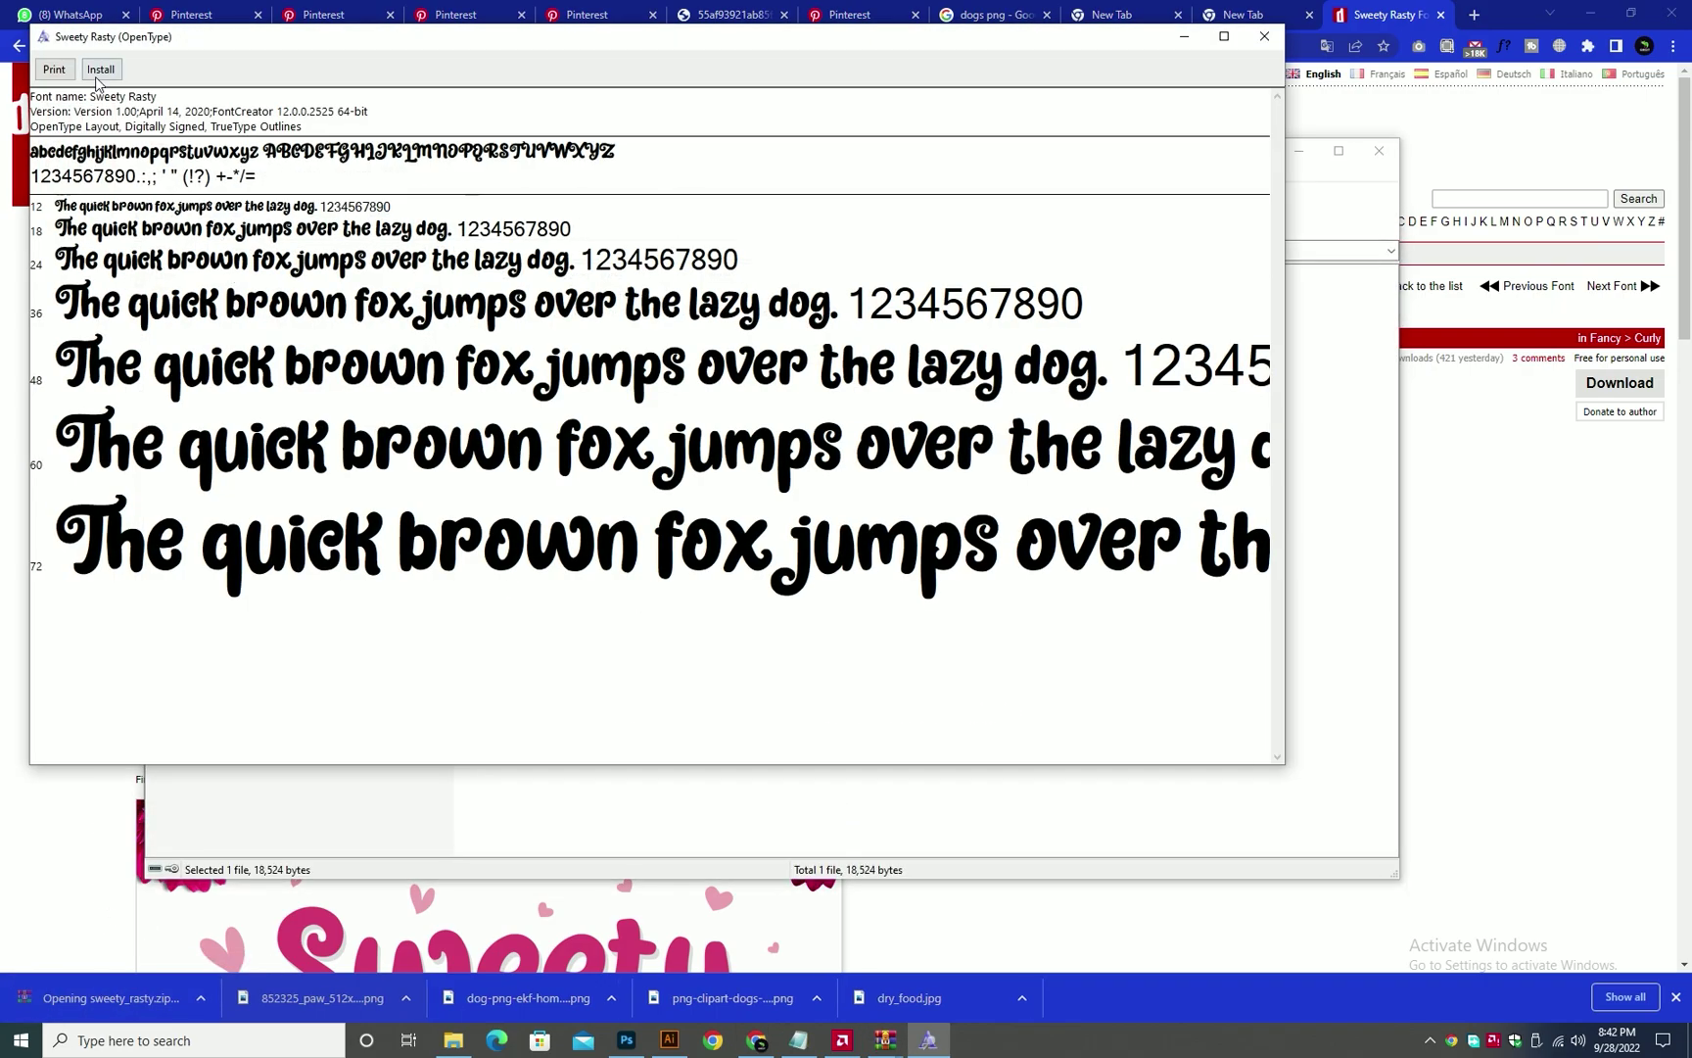
pyautogui.click(97, 78)
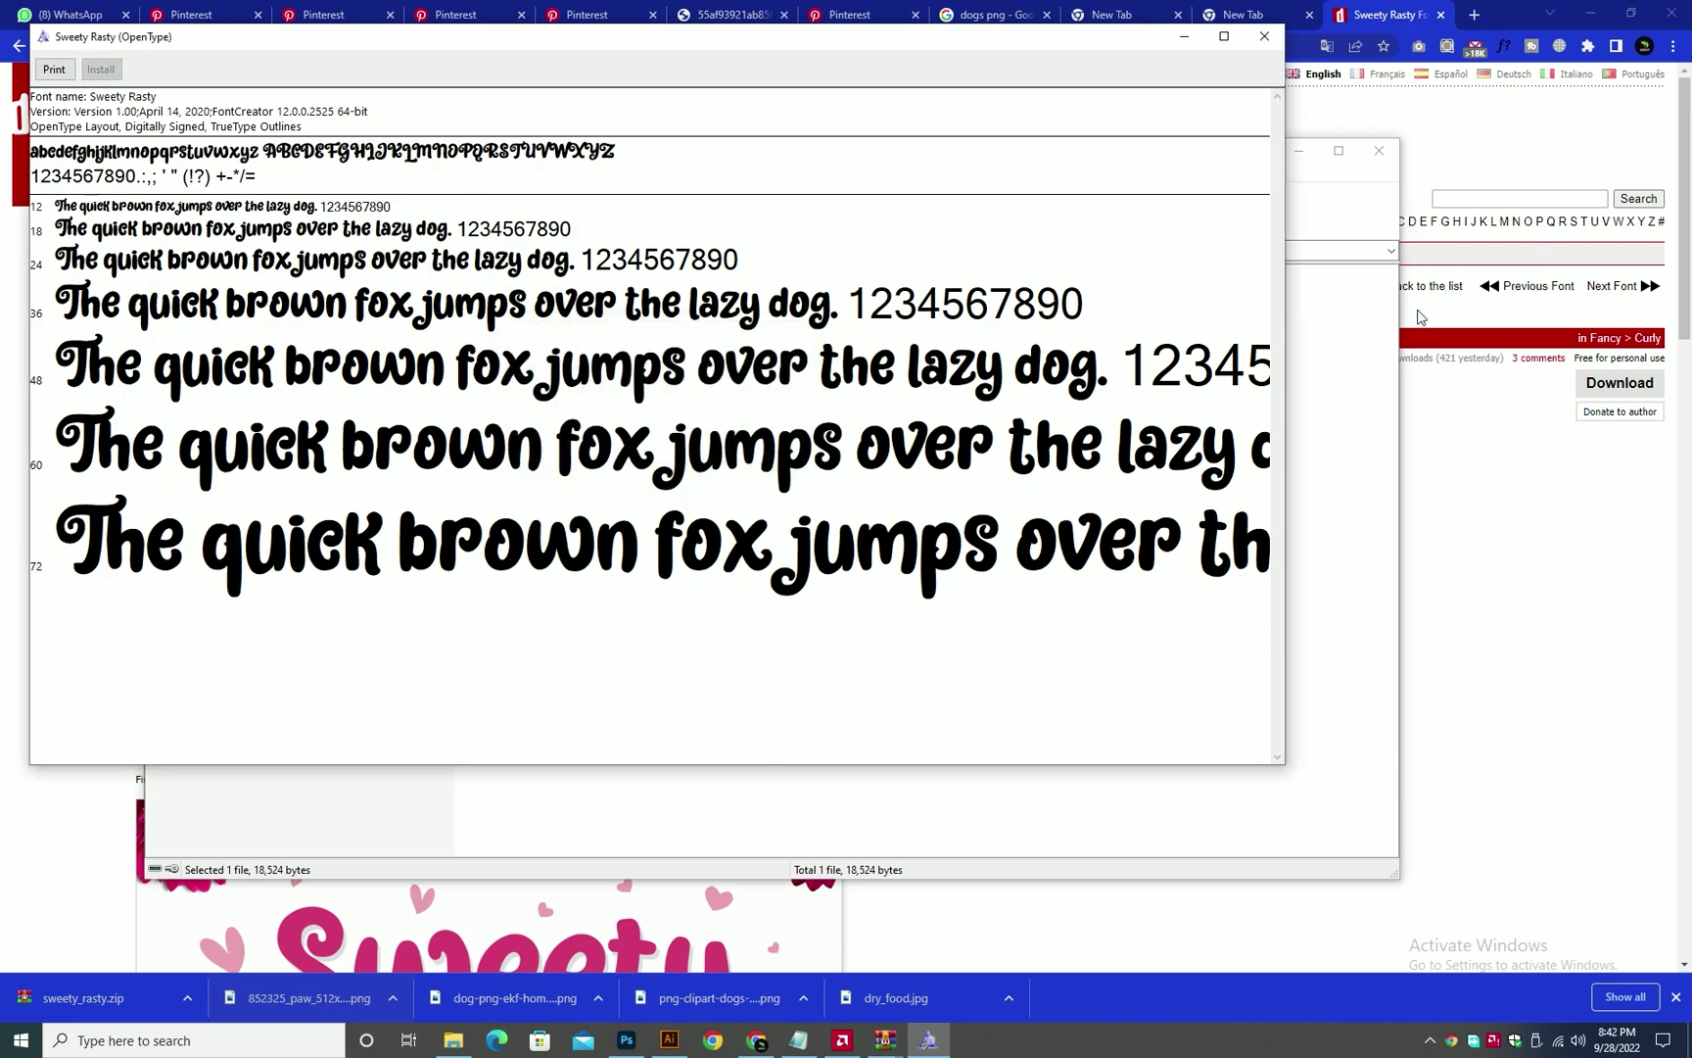
pyautogui.click(1277, 22)
pyautogui.click(1371, 9)
pyautogui.click(928, 1040)
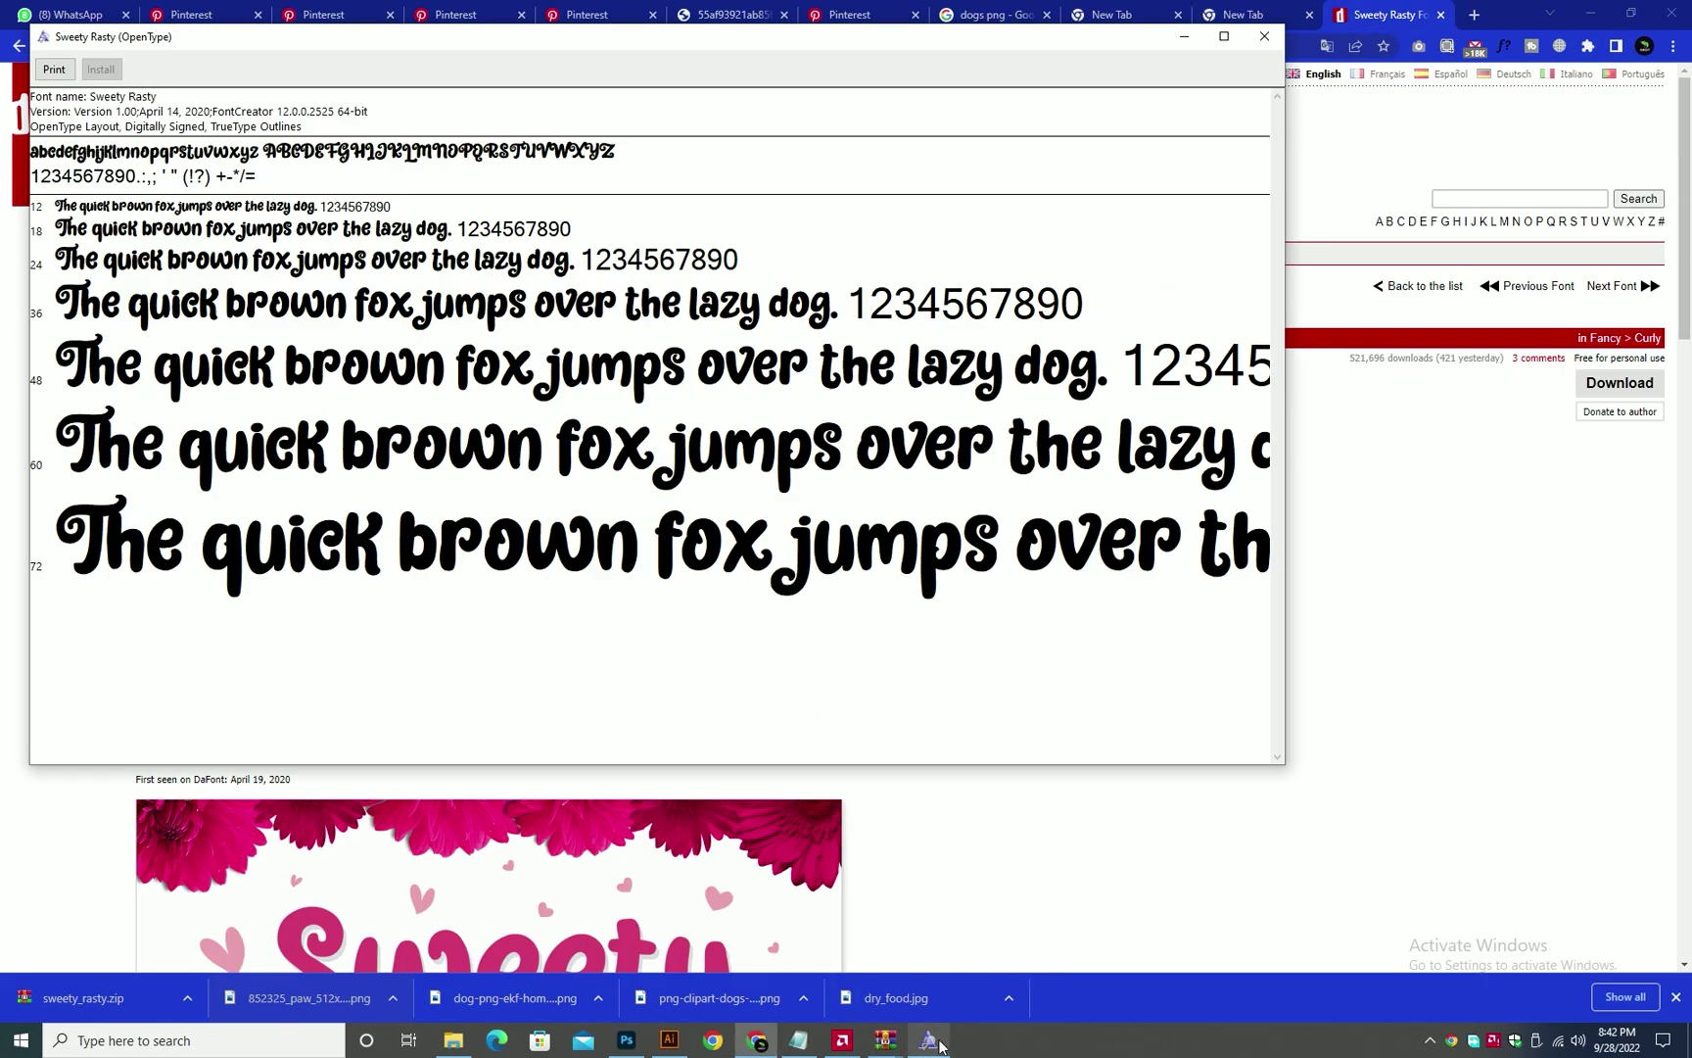
# - Close the font preview window and the font's web page, and switch to Illustrator
pyautogui.click(1265, 37)
pyautogui.click(1441, 16)
pyautogui.click(1441, 14)
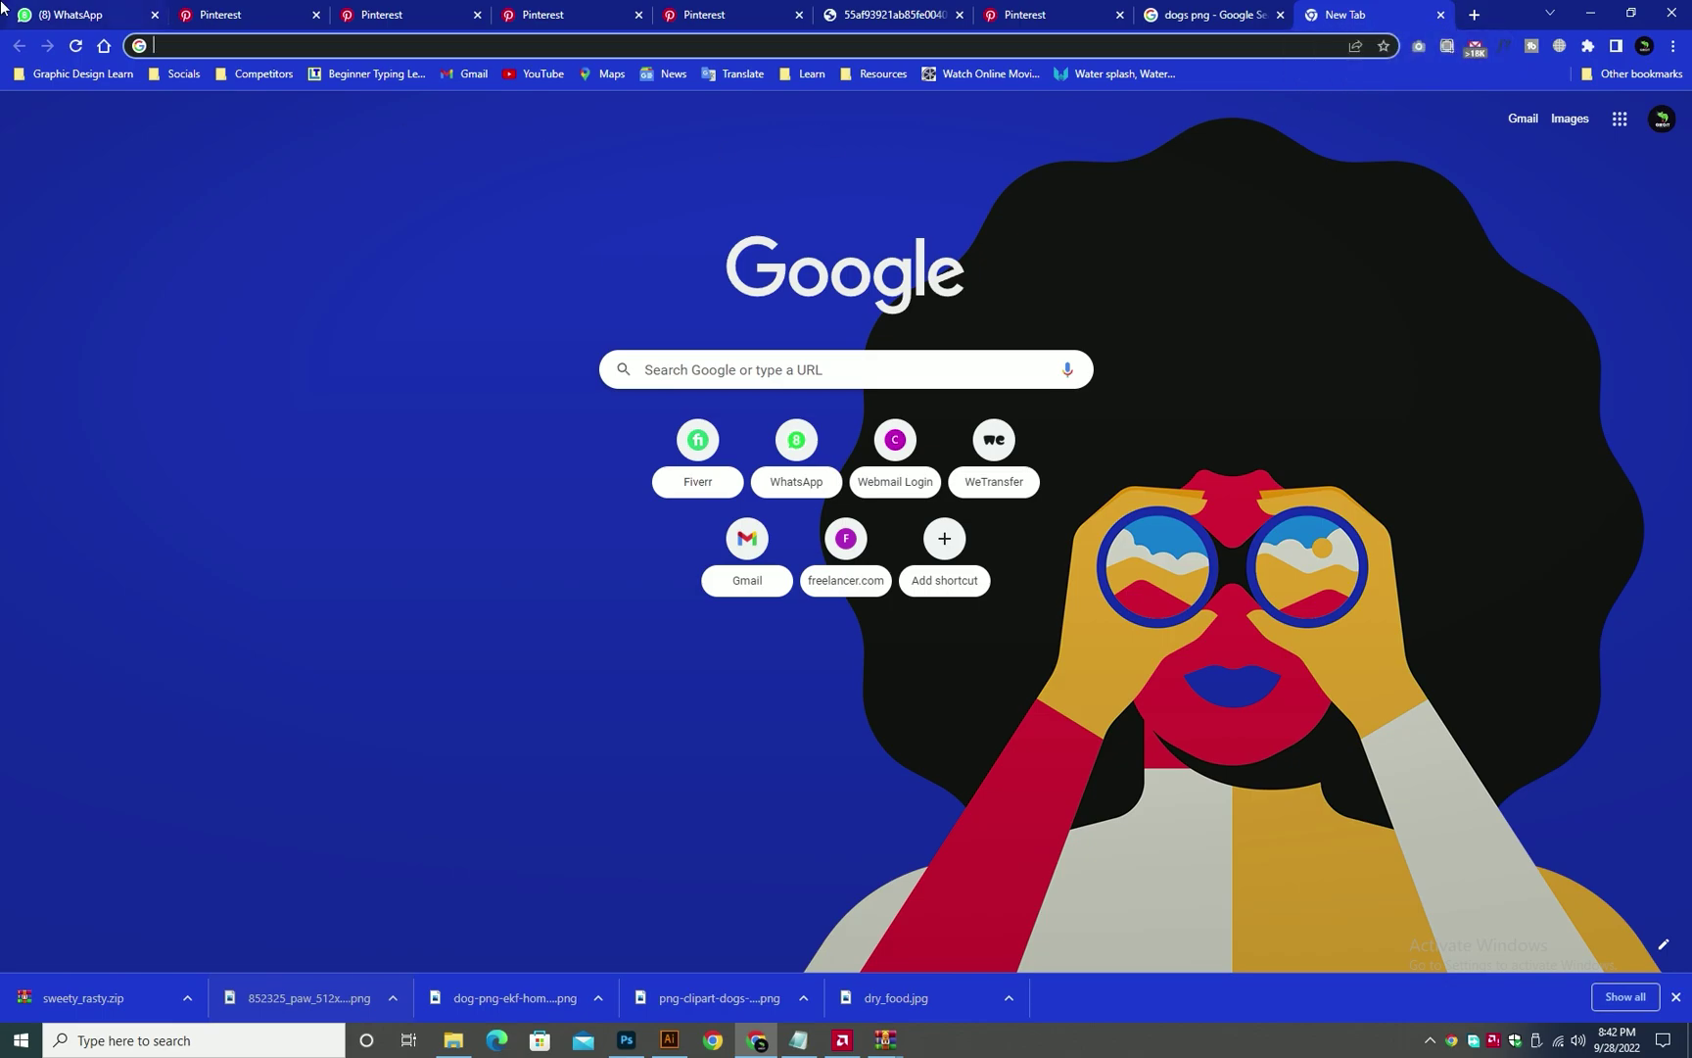
pyautogui.click(670, 1040)
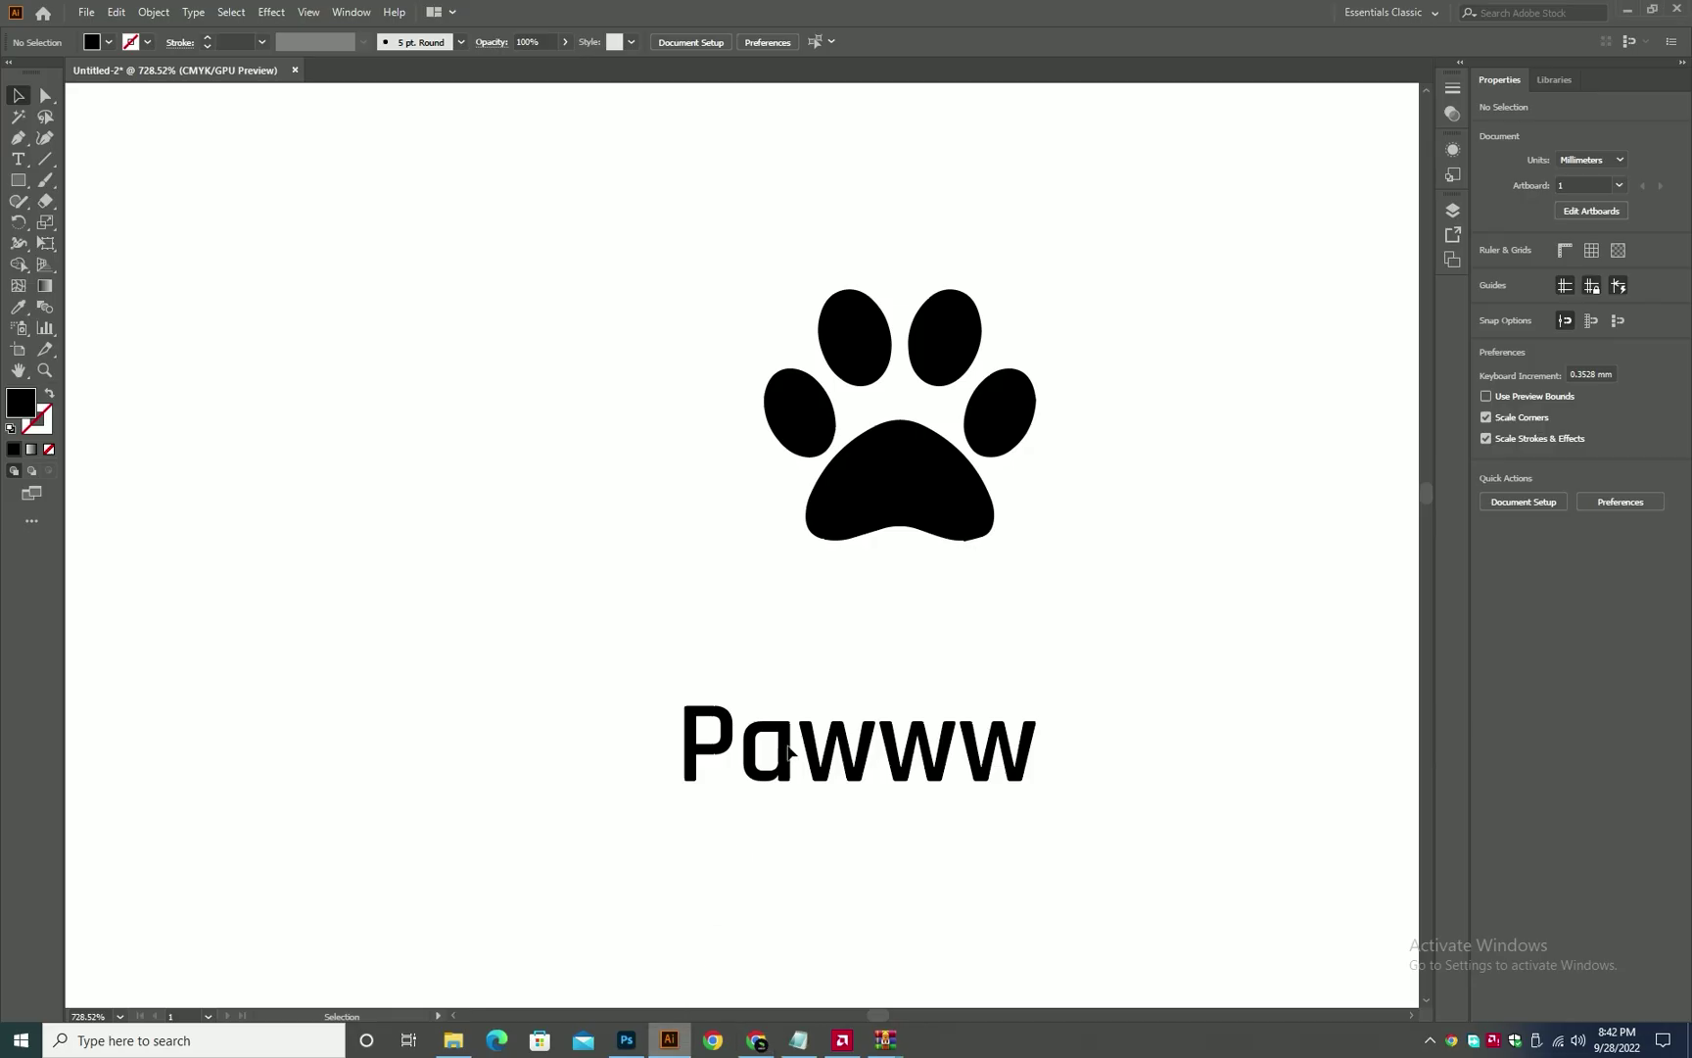
# - Change the font of the Pawww text to Sweety Rasty
pyautogui.click(881, 729)
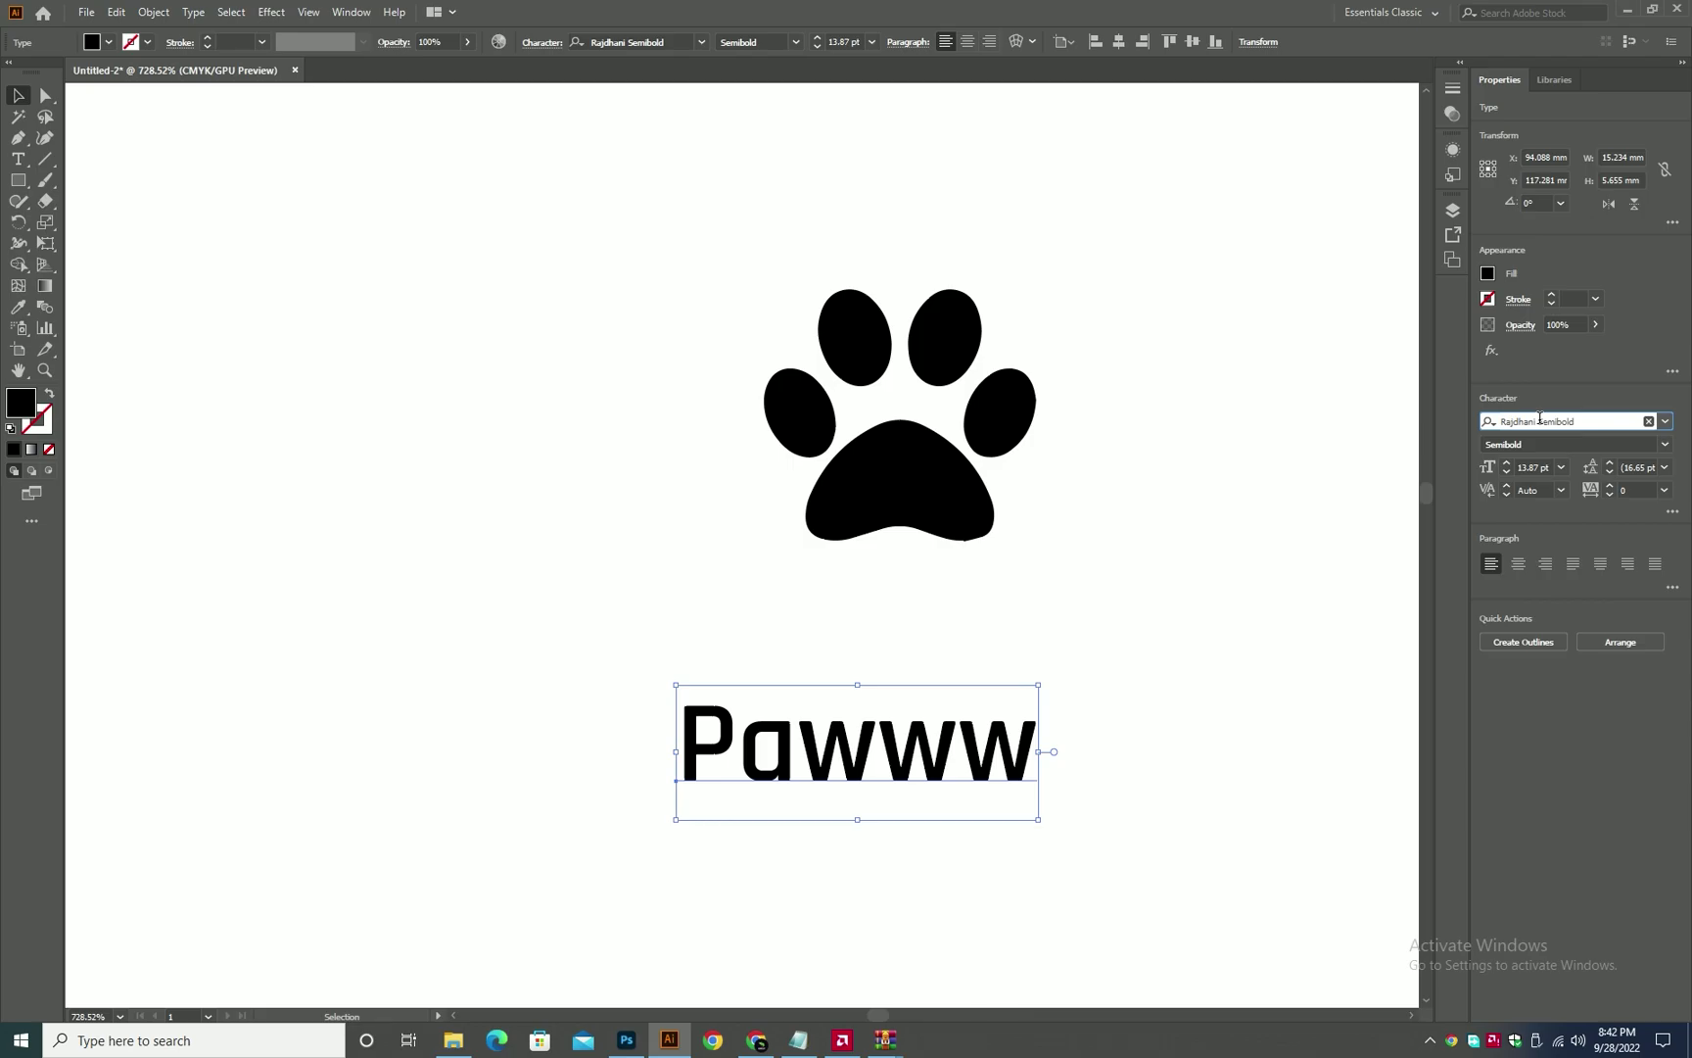
pyautogui.hotkey('ctrl', 'a')
pyautogui.write('sw')
pyautogui.click(1518, 519)
pyautogui.click(1556, 421)
pyautogui.write('sw')
pyautogui.click(1528, 509)
pyautogui.click(1001, 592)
# - Replace the text's first letter with a lowercase p and move the text up beneath the paw
pyautogui.moveTo(695, 734); pyautogui.dragTo(730, 701)
pyautogui.doubleClick(813, 712)
pyautogui.write('p')
pyautogui.press('Escape')
pyautogui.moveTo(901, 727); pyautogui.dragTo(876, 676)
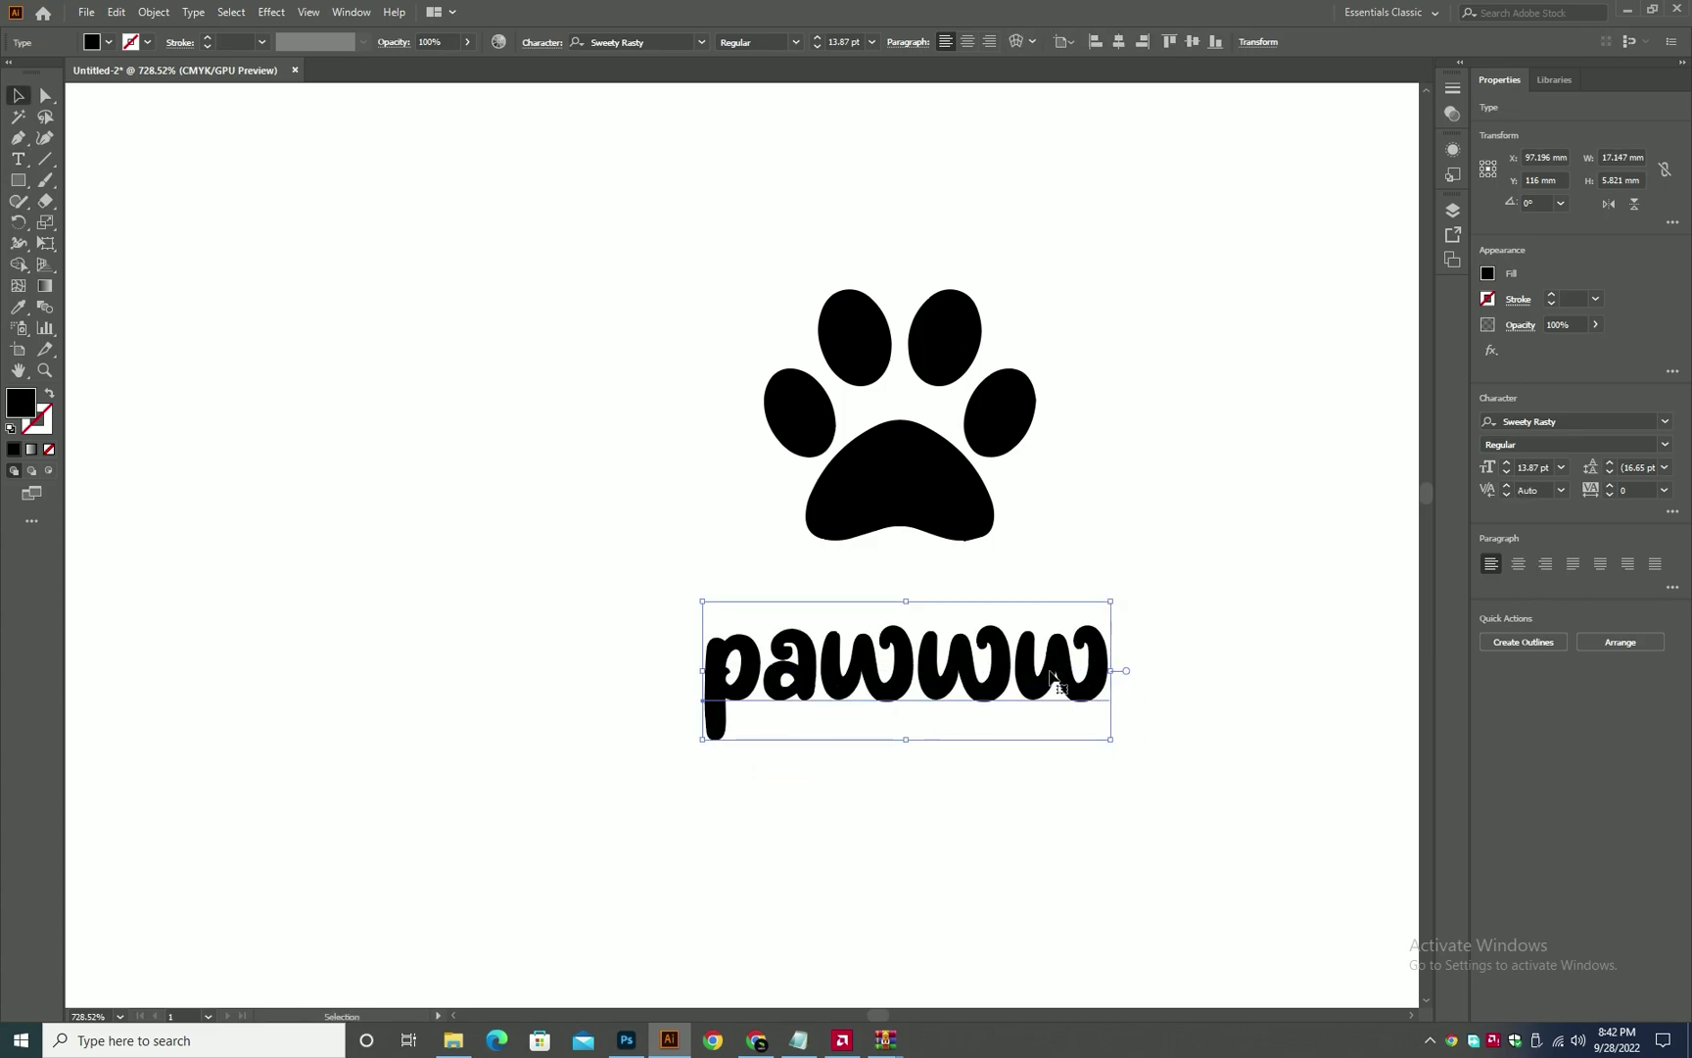
# - Enlarge the pawww text to about 18.76 pt and centre it beneath the paw
pyautogui.moveTo(1110, 675); pyautogui.dragTo(1182, 673)
pyautogui.moveTo(1063, 691); pyautogui.dragTo(1029, 704)
pyautogui.click(1167, 710)
pyautogui.doubleClick(862, 698)
pyautogui.press('Escape')
# - Warp the pawww text with a horizontal Arc envelope at 25% bend
pyautogui.click(154, 12)
pyautogui.moveTo(269, 510)
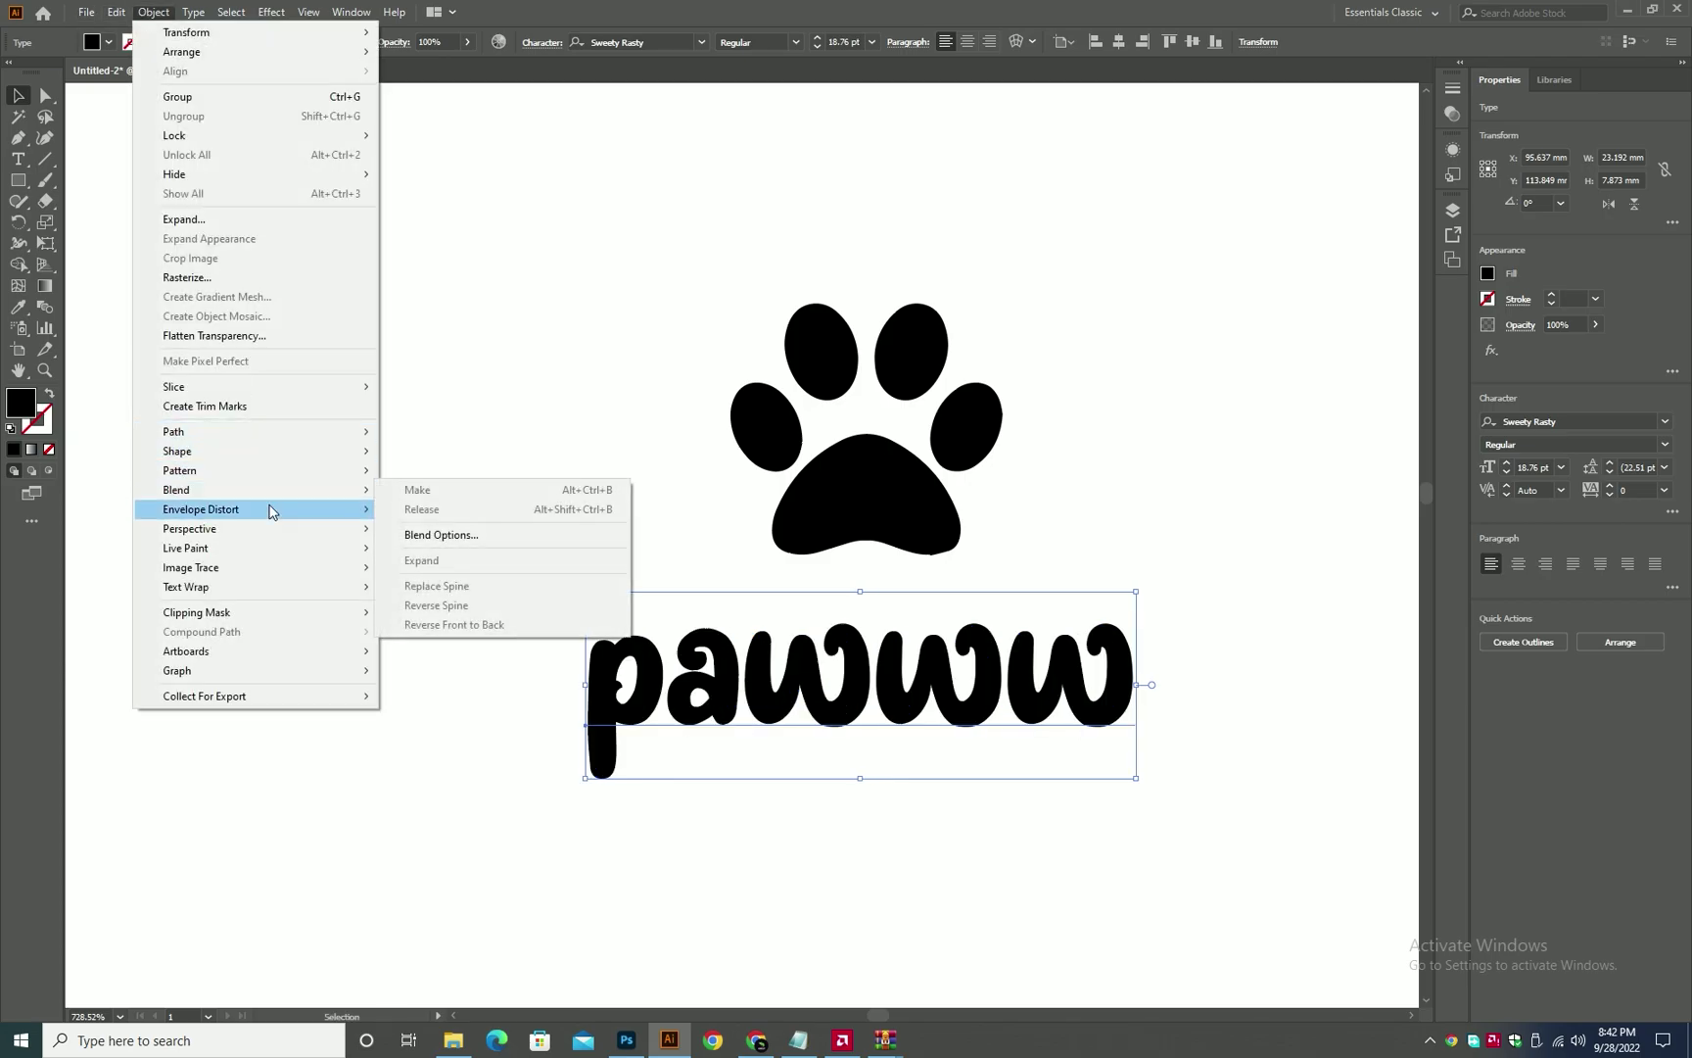
pyautogui.click(421, 511)
pyautogui.moveTo(878, 479); pyautogui.dragTo(863, 479)
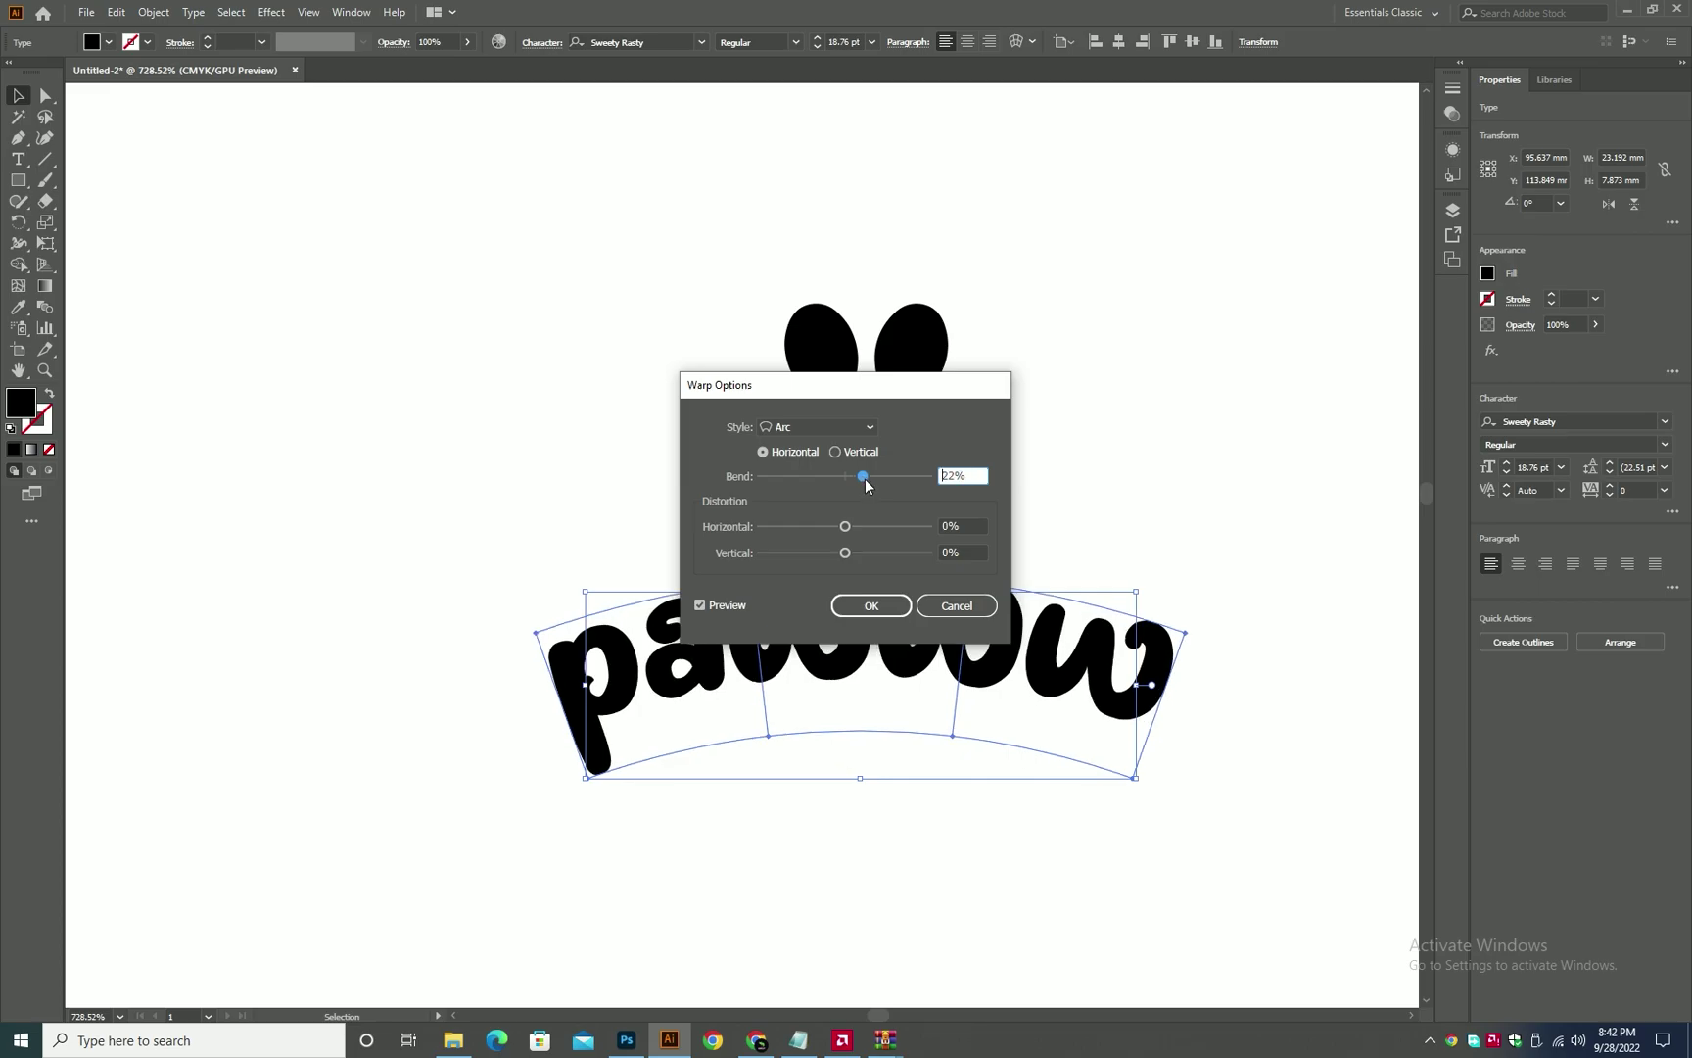
pyautogui.write('25')
pyautogui.press('Return')
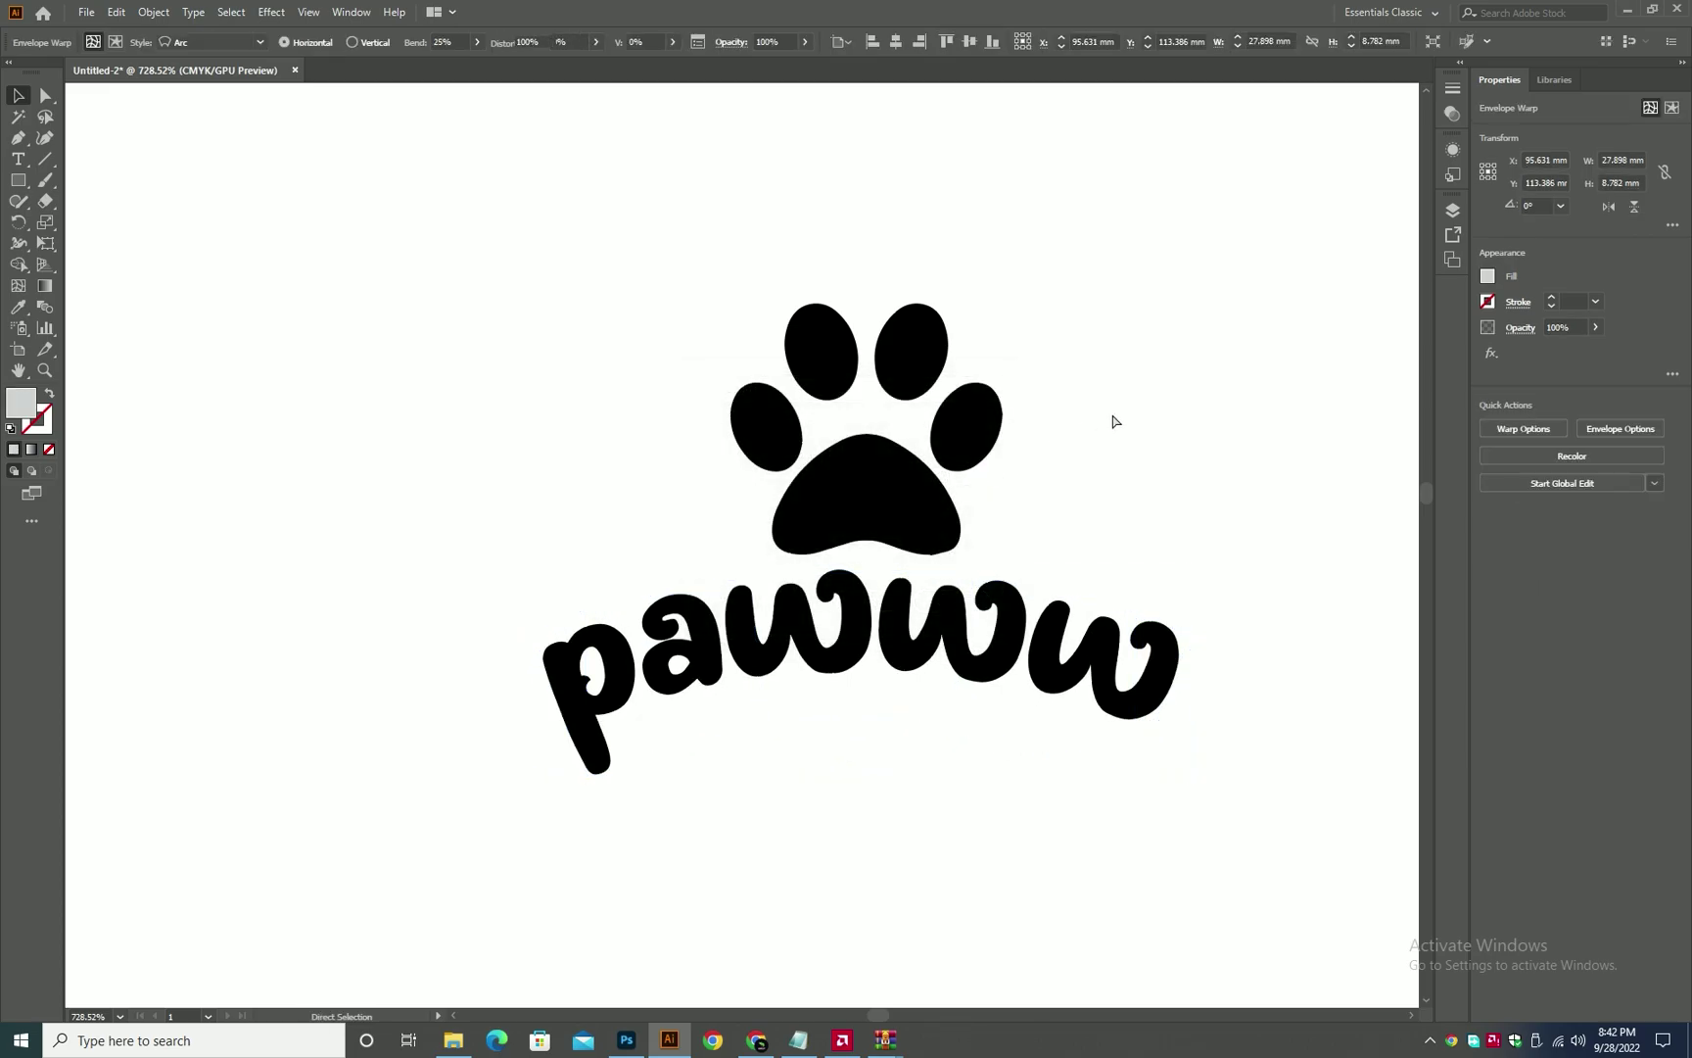
# - Scale the paw down to about half its size and place it above the first letters of the arched text
pyautogui.moveTo(852, 473); pyautogui.dragTo(655, 605)
pyautogui.moveTo(802, 530); pyautogui.dragTo(696, 455)
pyautogui.click(633, 602)
pyautogui.click(830, 482)
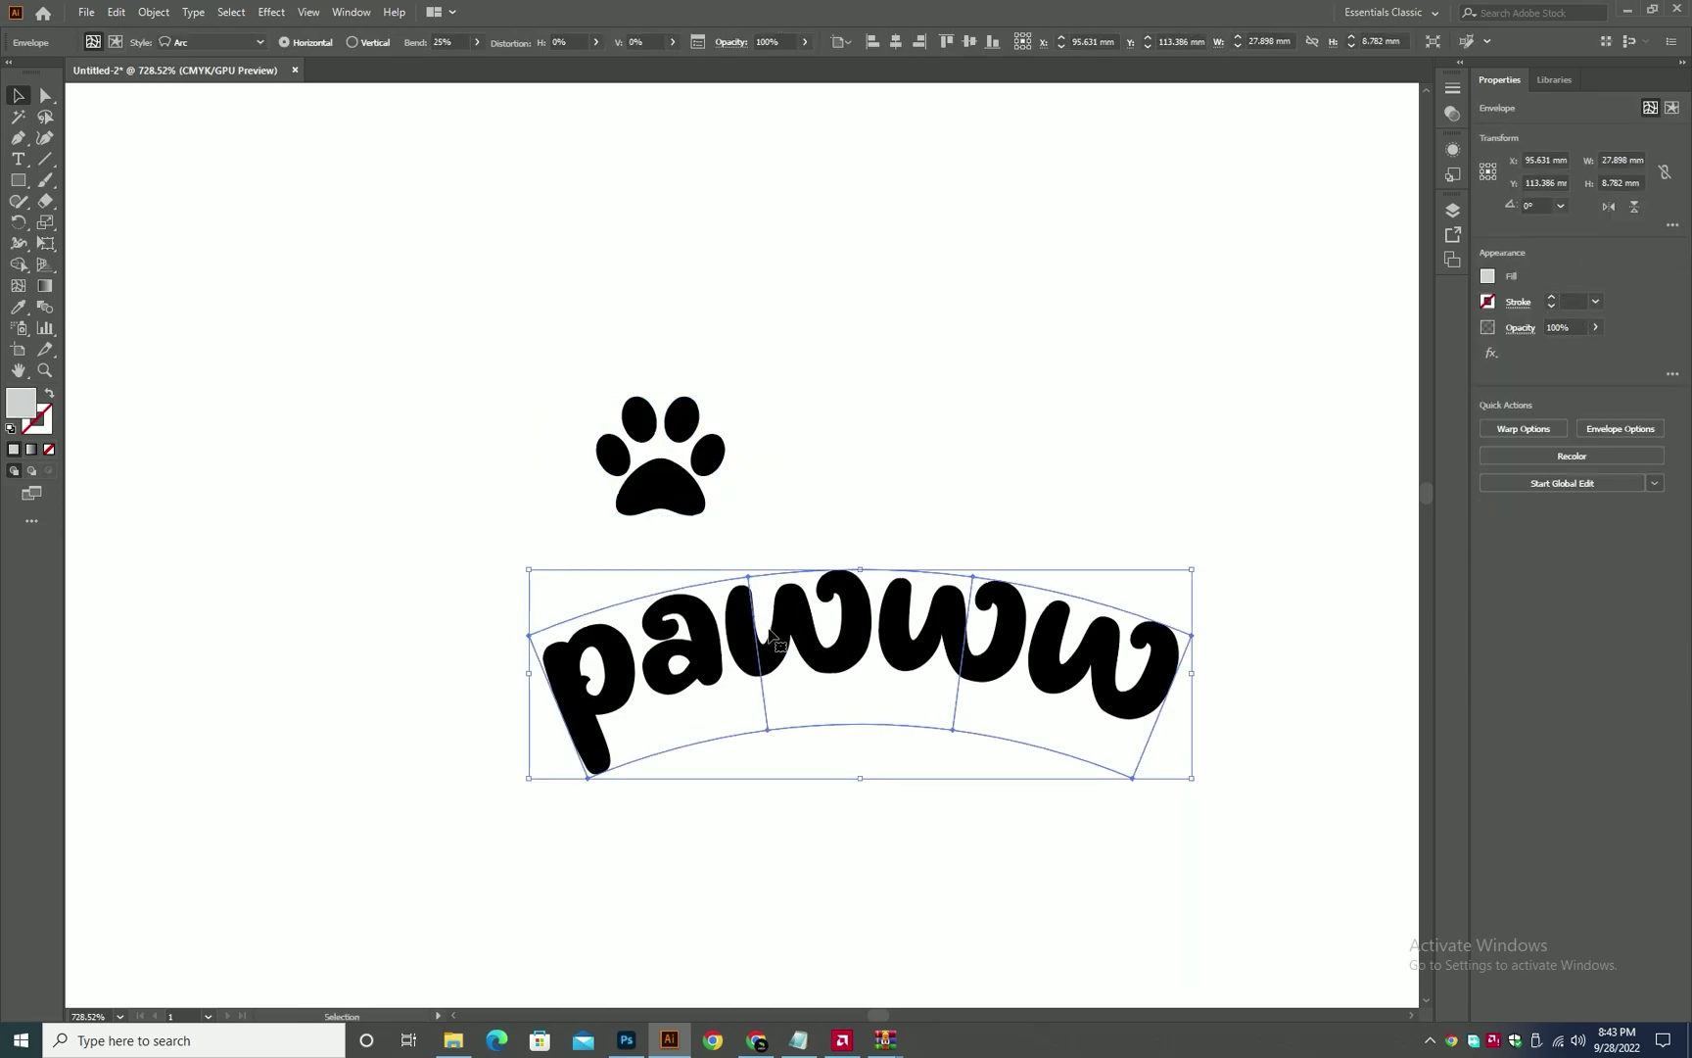
# - Place a spare copy of the arched text below the original and expand the original into outlines
pyautogui.keyDown('alt'); pyautogui.moveTo(942, 613); pyautogui.dragTo(697, 887); pyautogui.keyUp('alt')
pyautogui.click(784, 636)
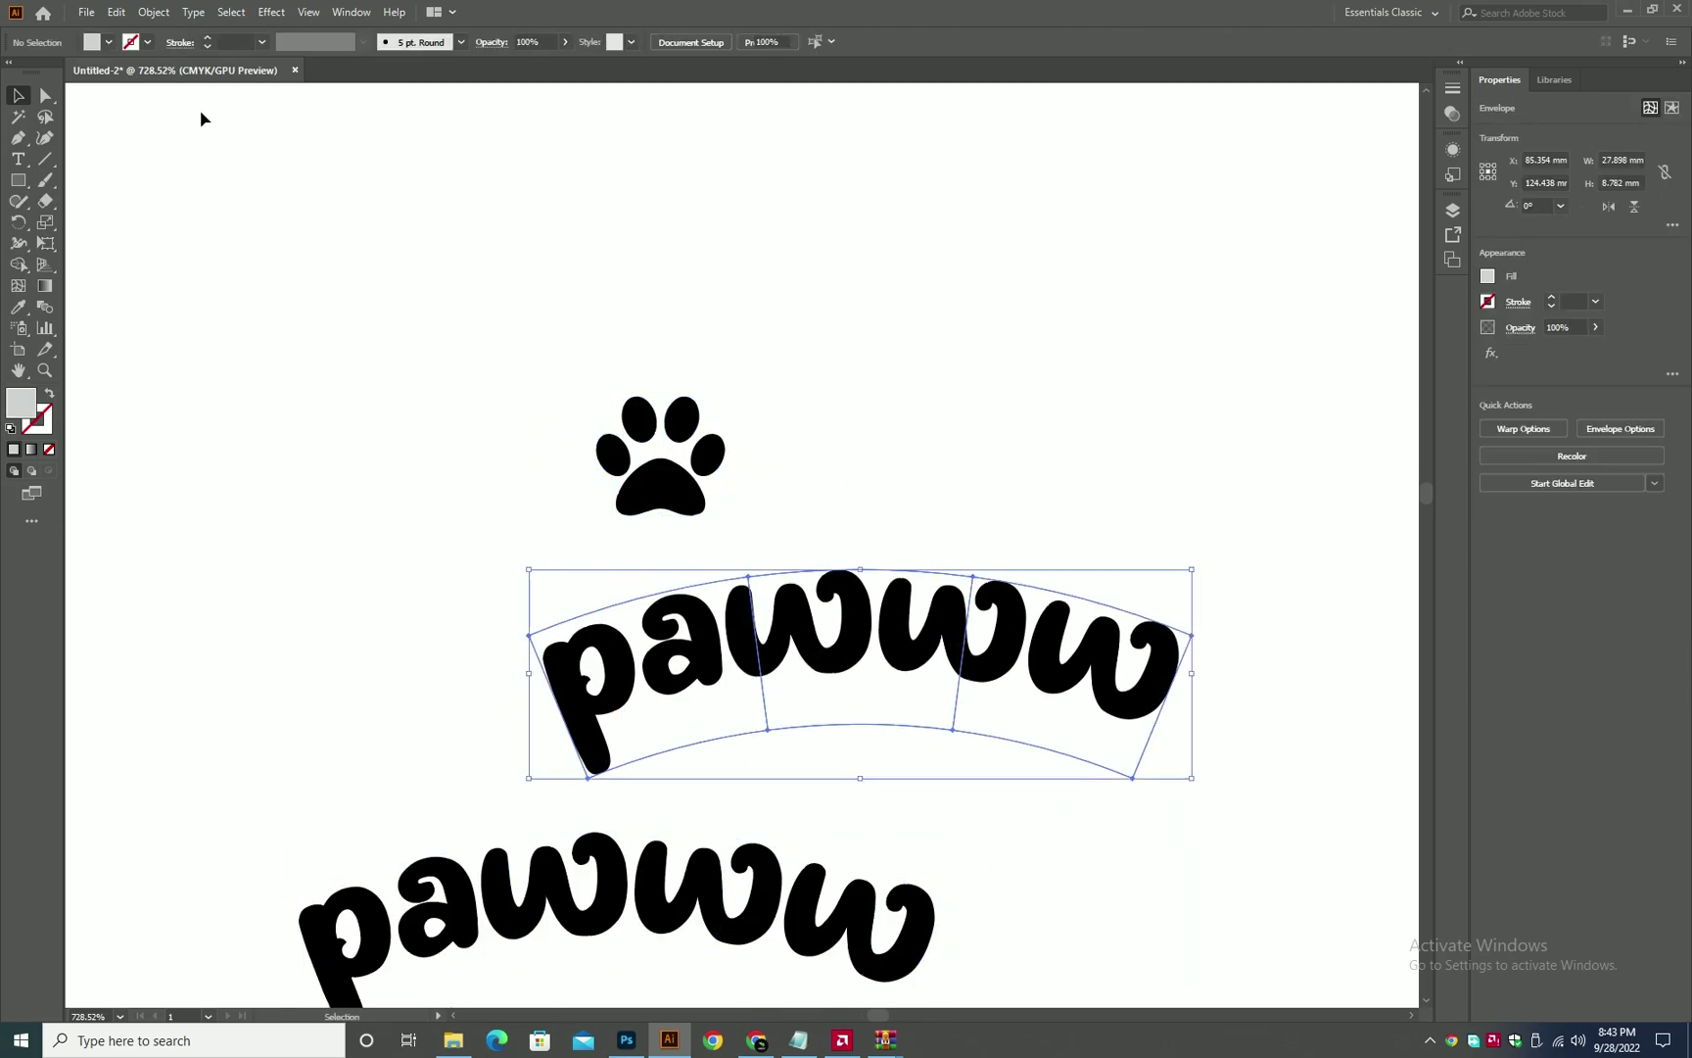
pyautogui.click(154, 12)
pyautogui.click(171, 219)
pyautogui.click(803, 619)
pyautogui.click(891, 498)
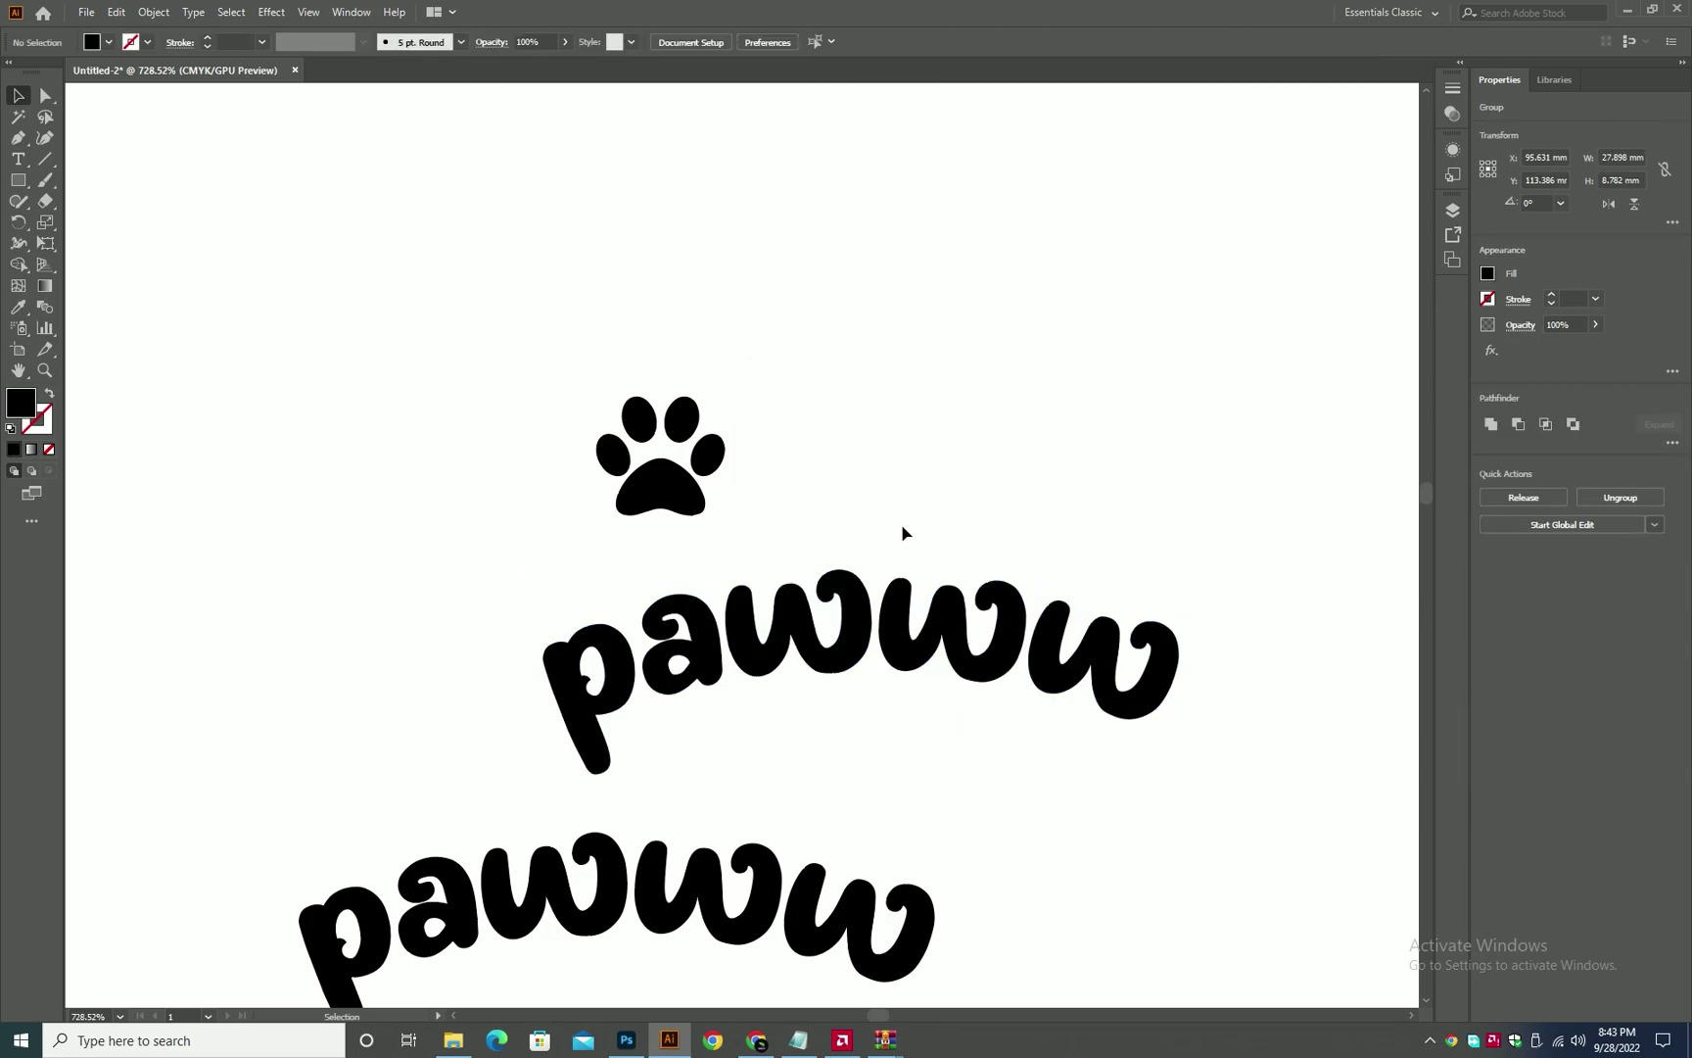
# - Move the paw onto the top of the letter a and rotate it about 7° to follow the arc
pyautogui.scroll(2, 891, 588)
pyautogui.moveTo(554, 528); pyautogui.dragTo(822, 584)
pyautogui.click(814, 591)
pyautogui.click(831, 427)
pyautogui.moveTo(494, 335); pyautogui.dragTo(524, 551)
pyautogui.press('r')
pyautogui.moveTo(564, 656); pyautogui.dragTo(583, 642)
pyautogui.press('v')
# - Resize the paw to about 4.18 mm wide and align its main pad with the top of the a
pyautogui.moveTo(485, 550)
pyautogui.mouseDown()
pyautogui.moveTo(475, 562)
pyautogui.moveTo(615, 532)
pyautogui.moveTo(669, 460)
pyautogui.moveTo(609, 468)
pyautogui.mouseUp()
pyautogui.hotkey('shift', 'x')
pyautogui.hotkey('ctrl', 'z')
pyautogui.moveTo(509, 535); pyautogui.dragTo(515, 559)
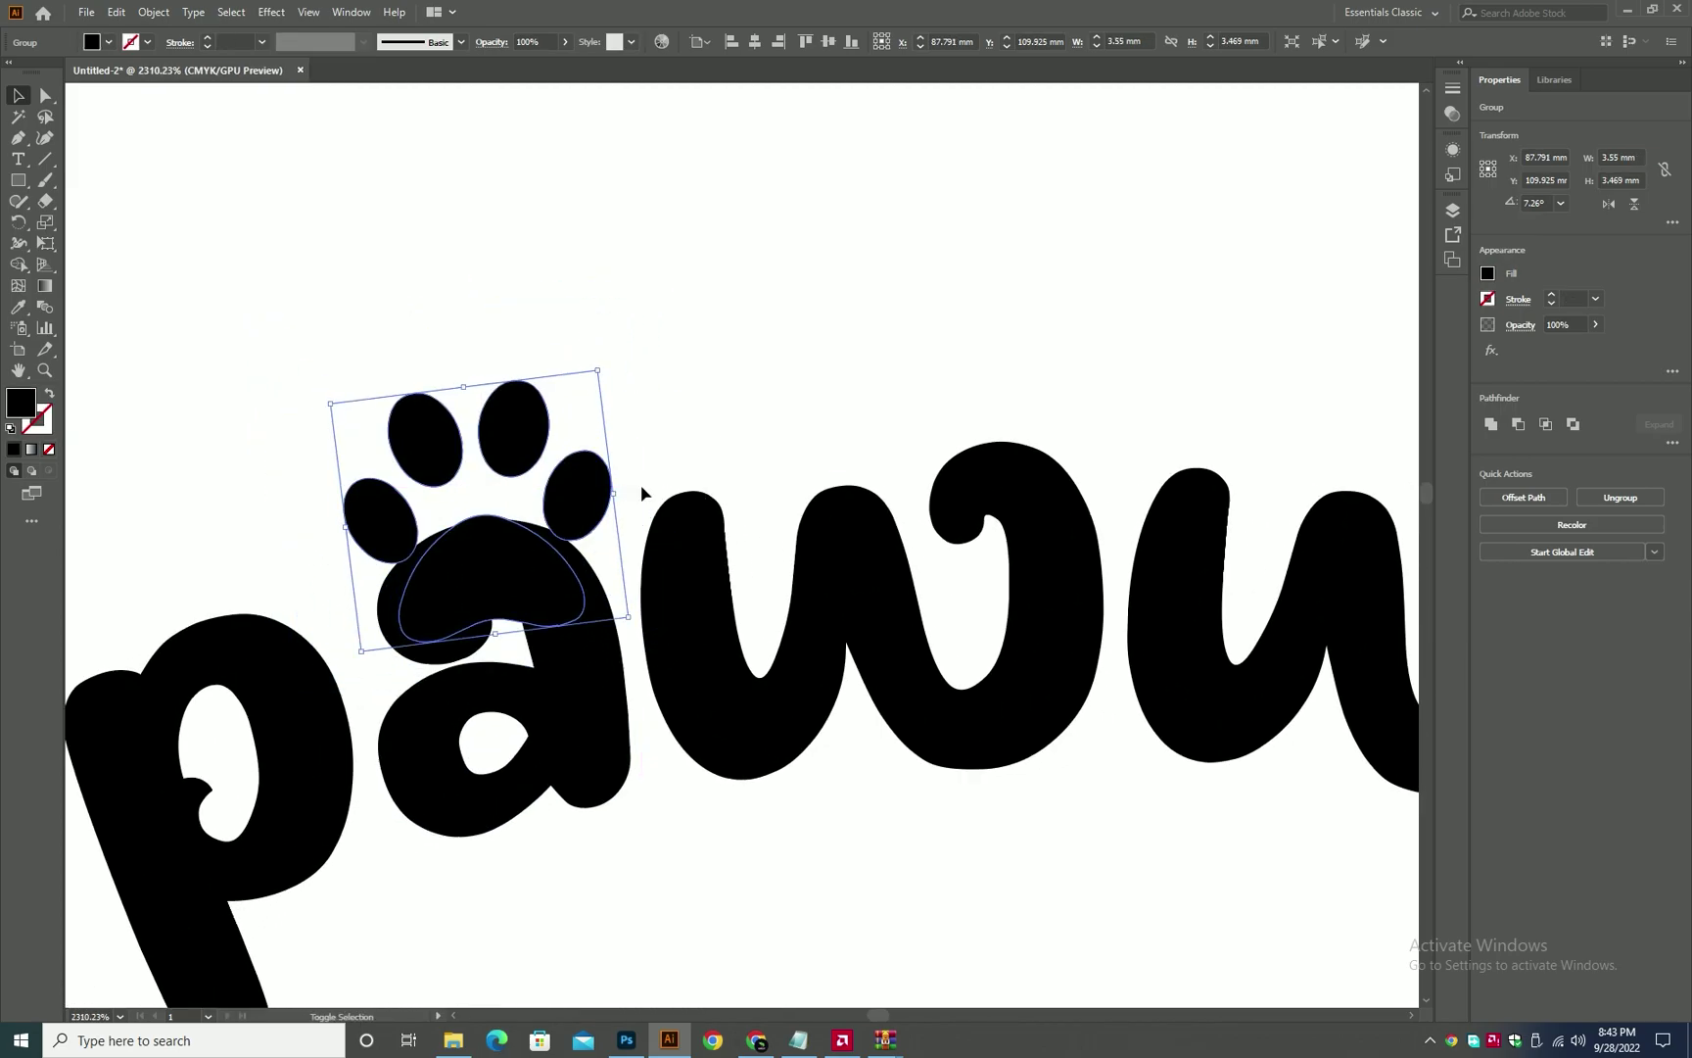
pyautogui.moveTo(616, 498); pyautogui.dragTo(638, 494)
pyautogui.moveTo(480, 594); pyautogui.dragTo(475, 575)
# - Delete the paw's main pad so that only the four toes remain above the a
pyautogui.press('a')
pyautogui.click(520, 566)
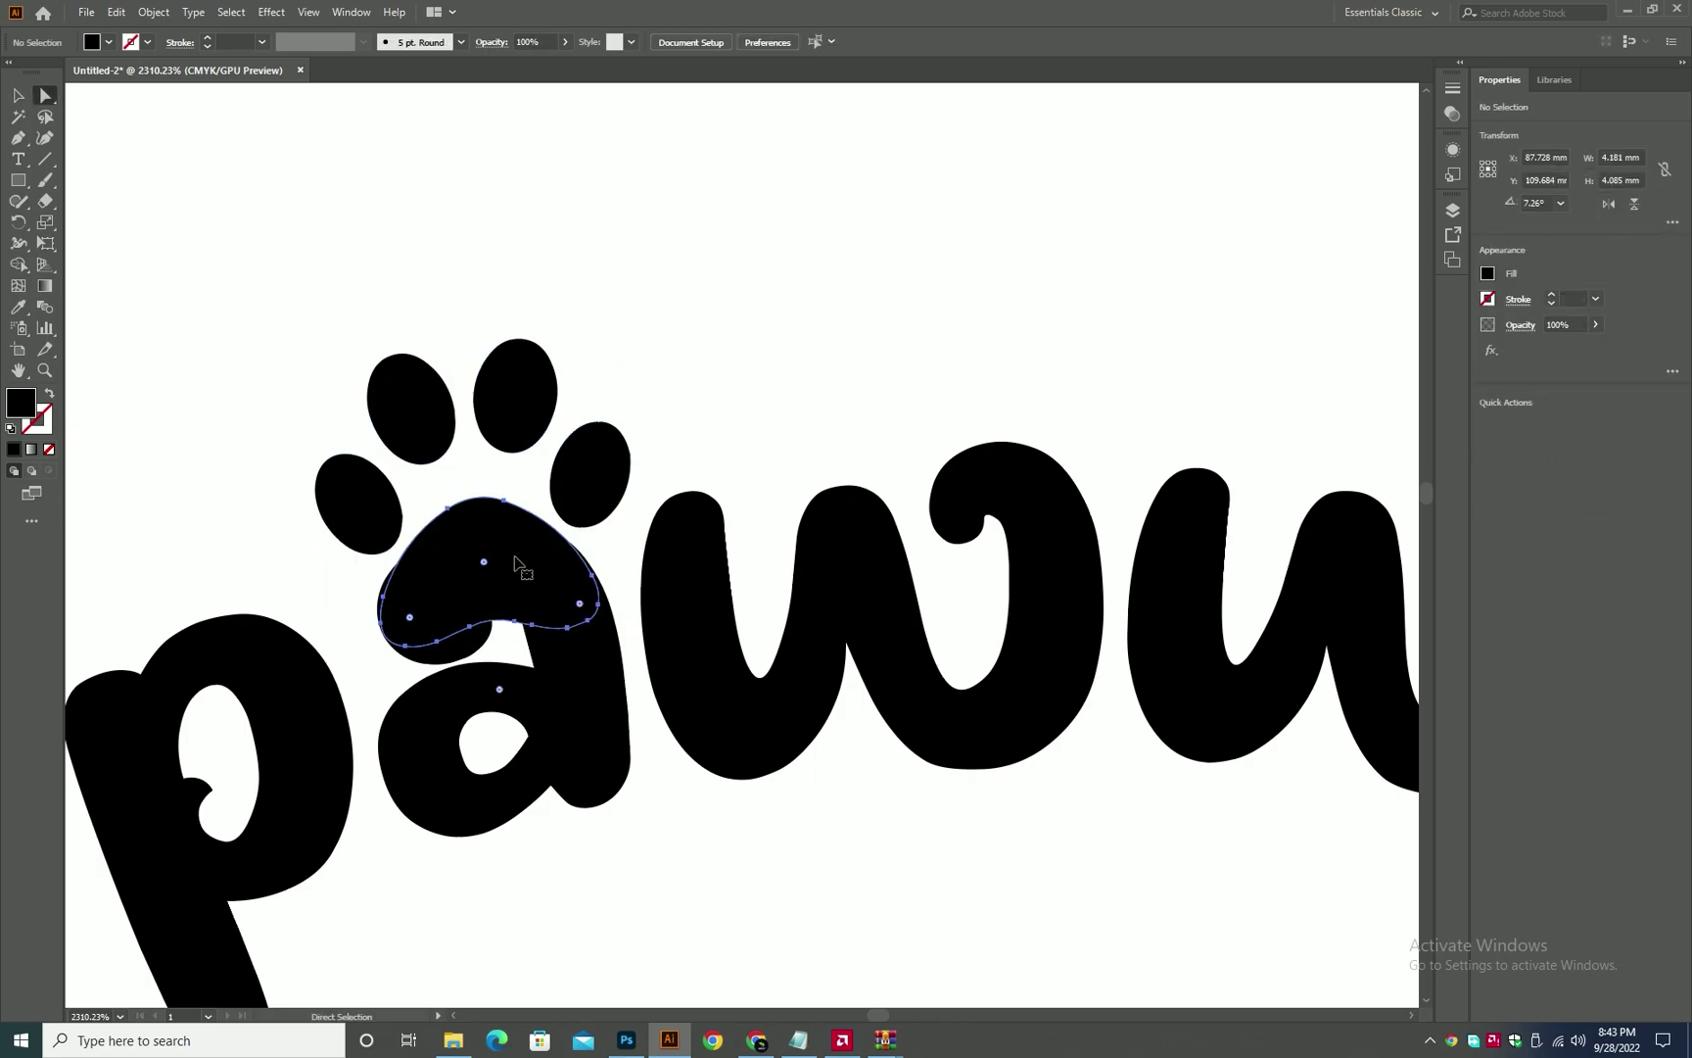
pyautogui.press('Delete')
pyautogui.moveTo(711, 443); pyautogui.dragTo(578, 526)
pyautogui.scroll(-1, 579, 526)
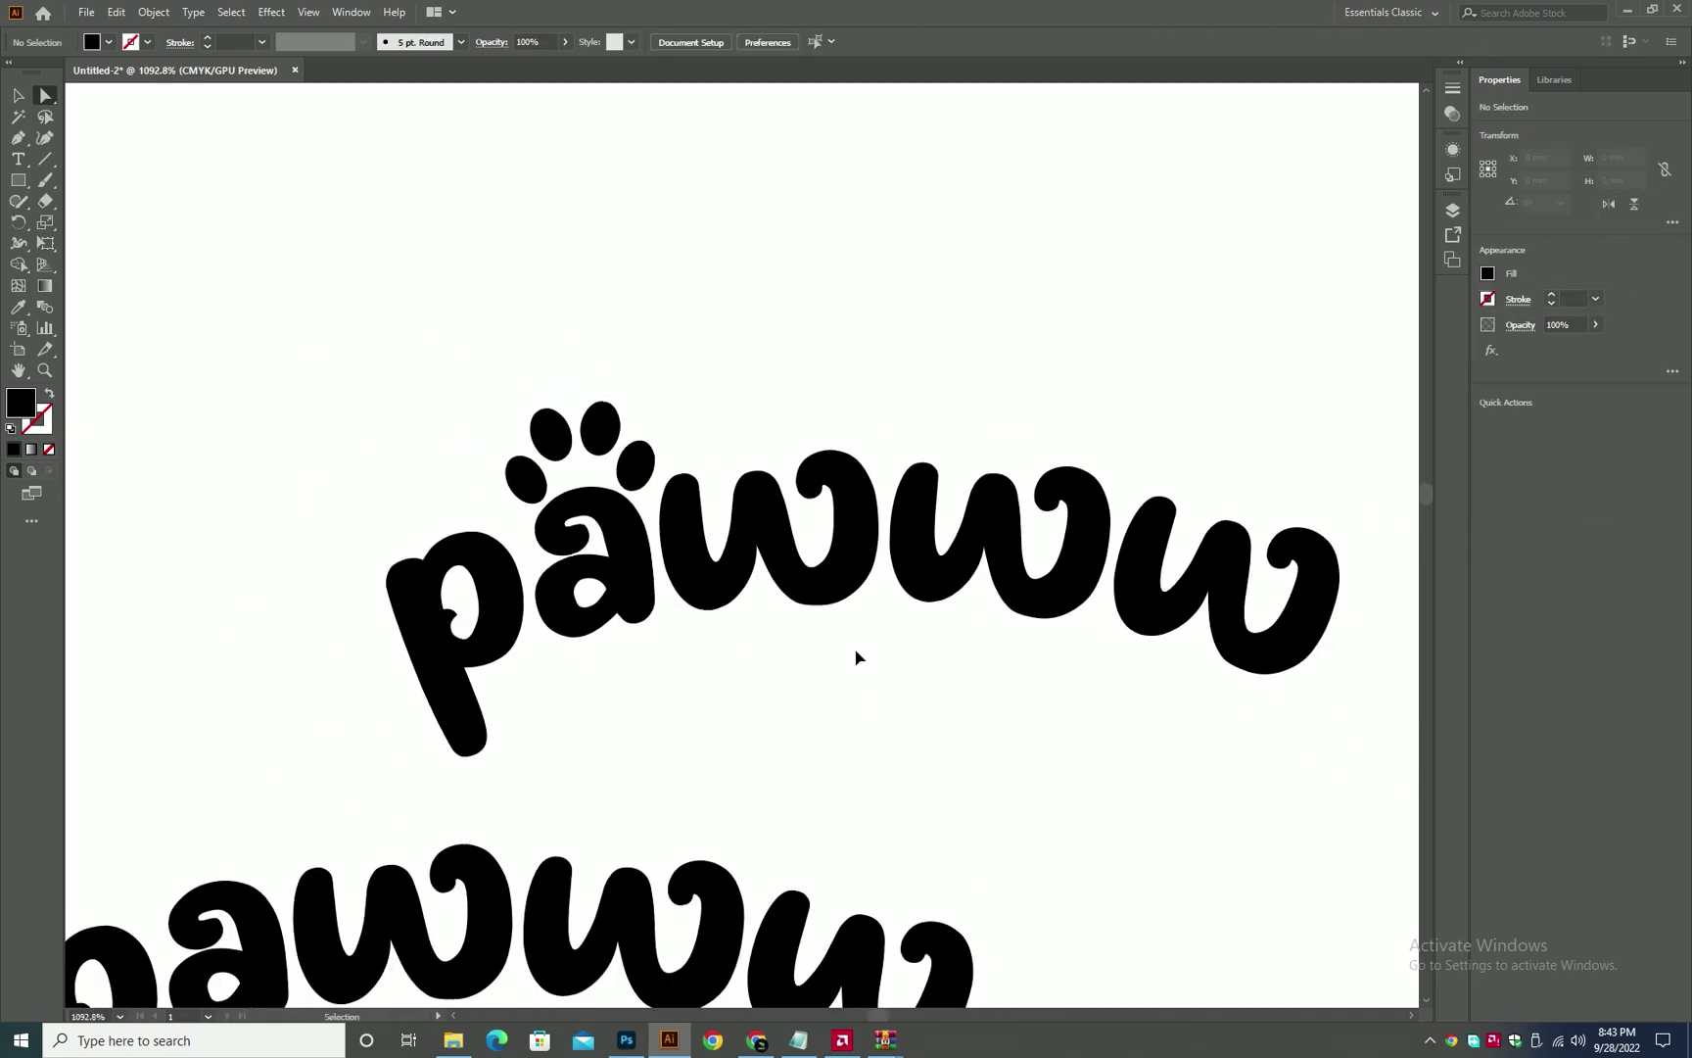
# - Shrink the toe group to about 2.98 mm wide and seat it on the top of the a
pyautogui.press('v')
pyautogui.click(639, 464)
pyautogui.press('r')
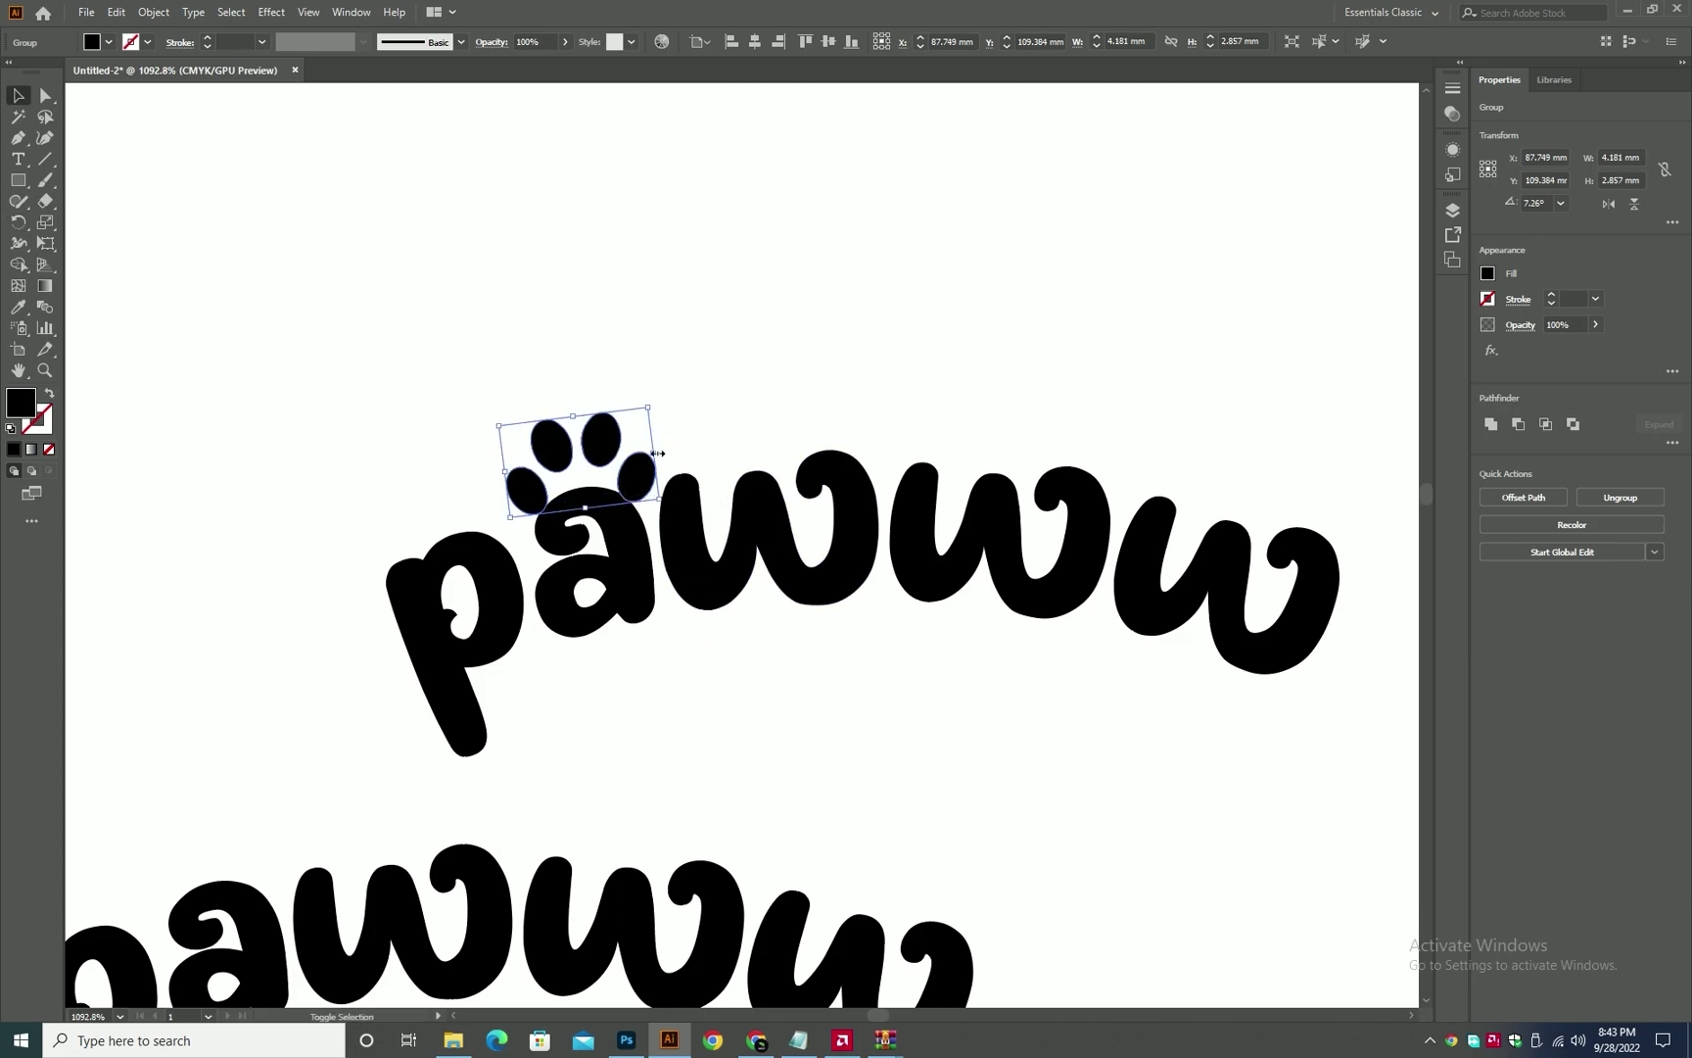
pyautogui.moveTo(623, 472); pyautogui.dragTo(578, 492)
# - Give the copy of the toes a white 1 pt stroke and no fill
pyautogui.press('i')
pyautogui.click(754, 390)
pyautogui.hotkey('shift', 'x')
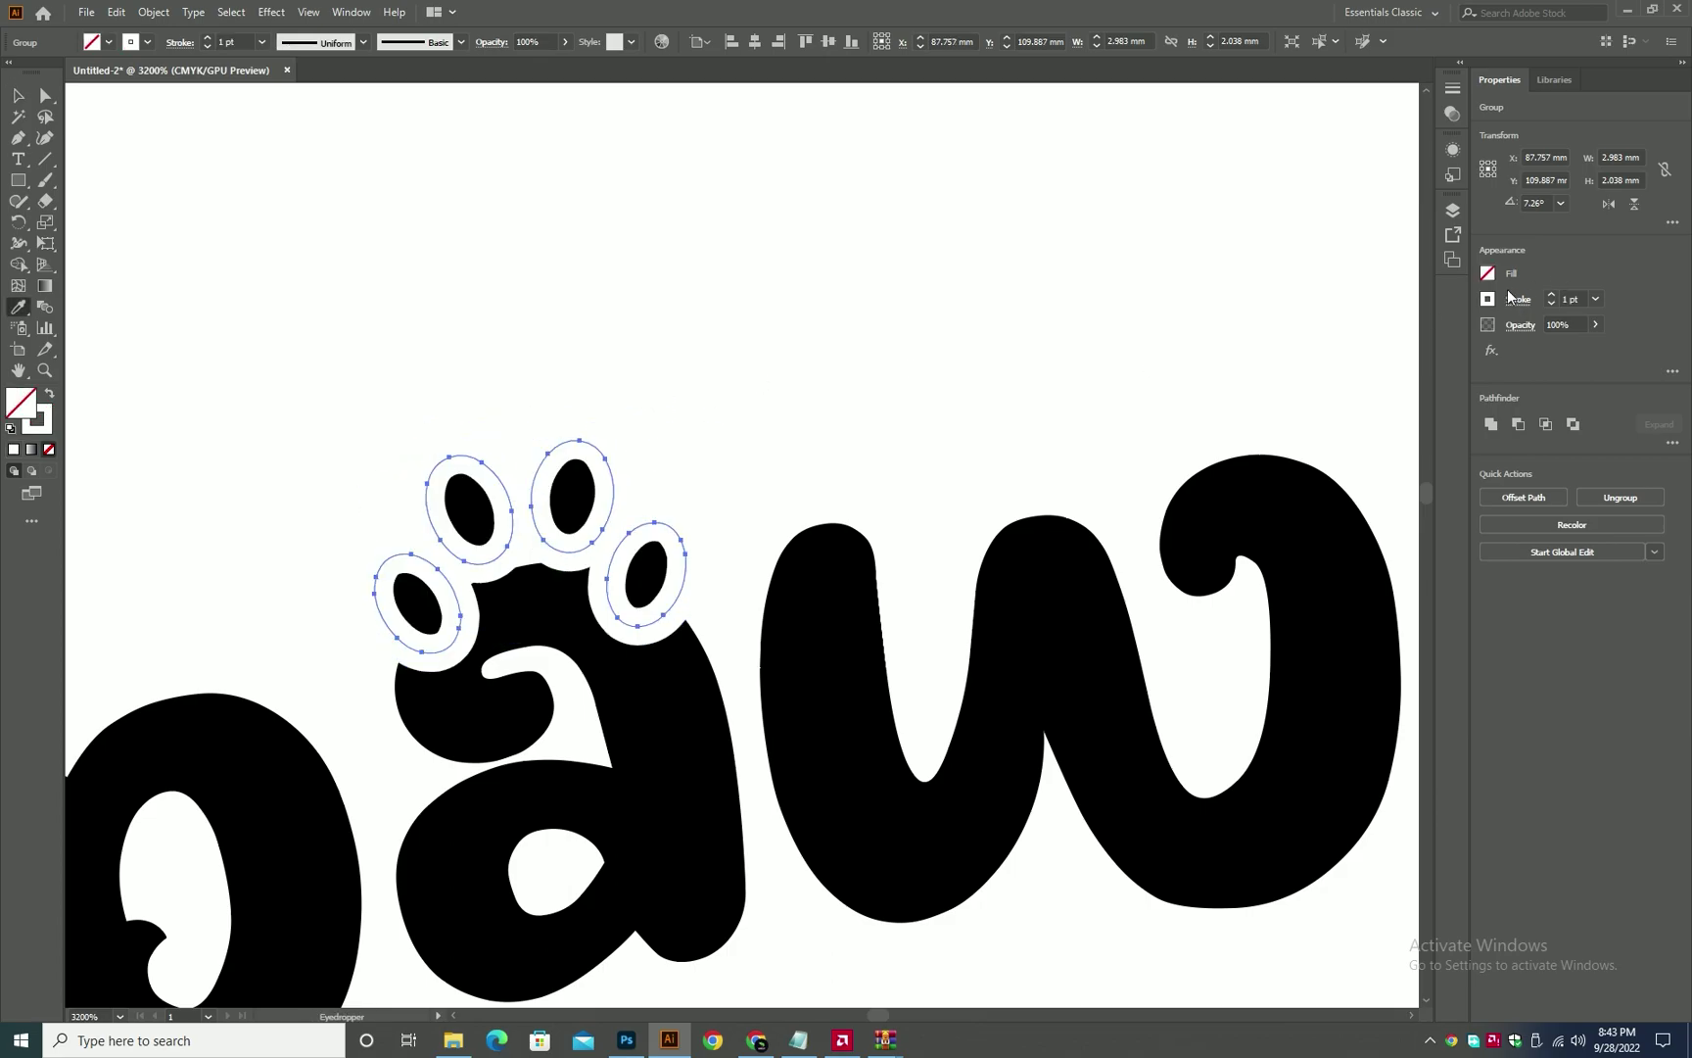
# - Expand the white toe outlines and unite them into a single shape
pyautogui.press('v')
pyautogui.click(154, 11)
pyautogui.click(174, 218)
pyautogui.press('Return')
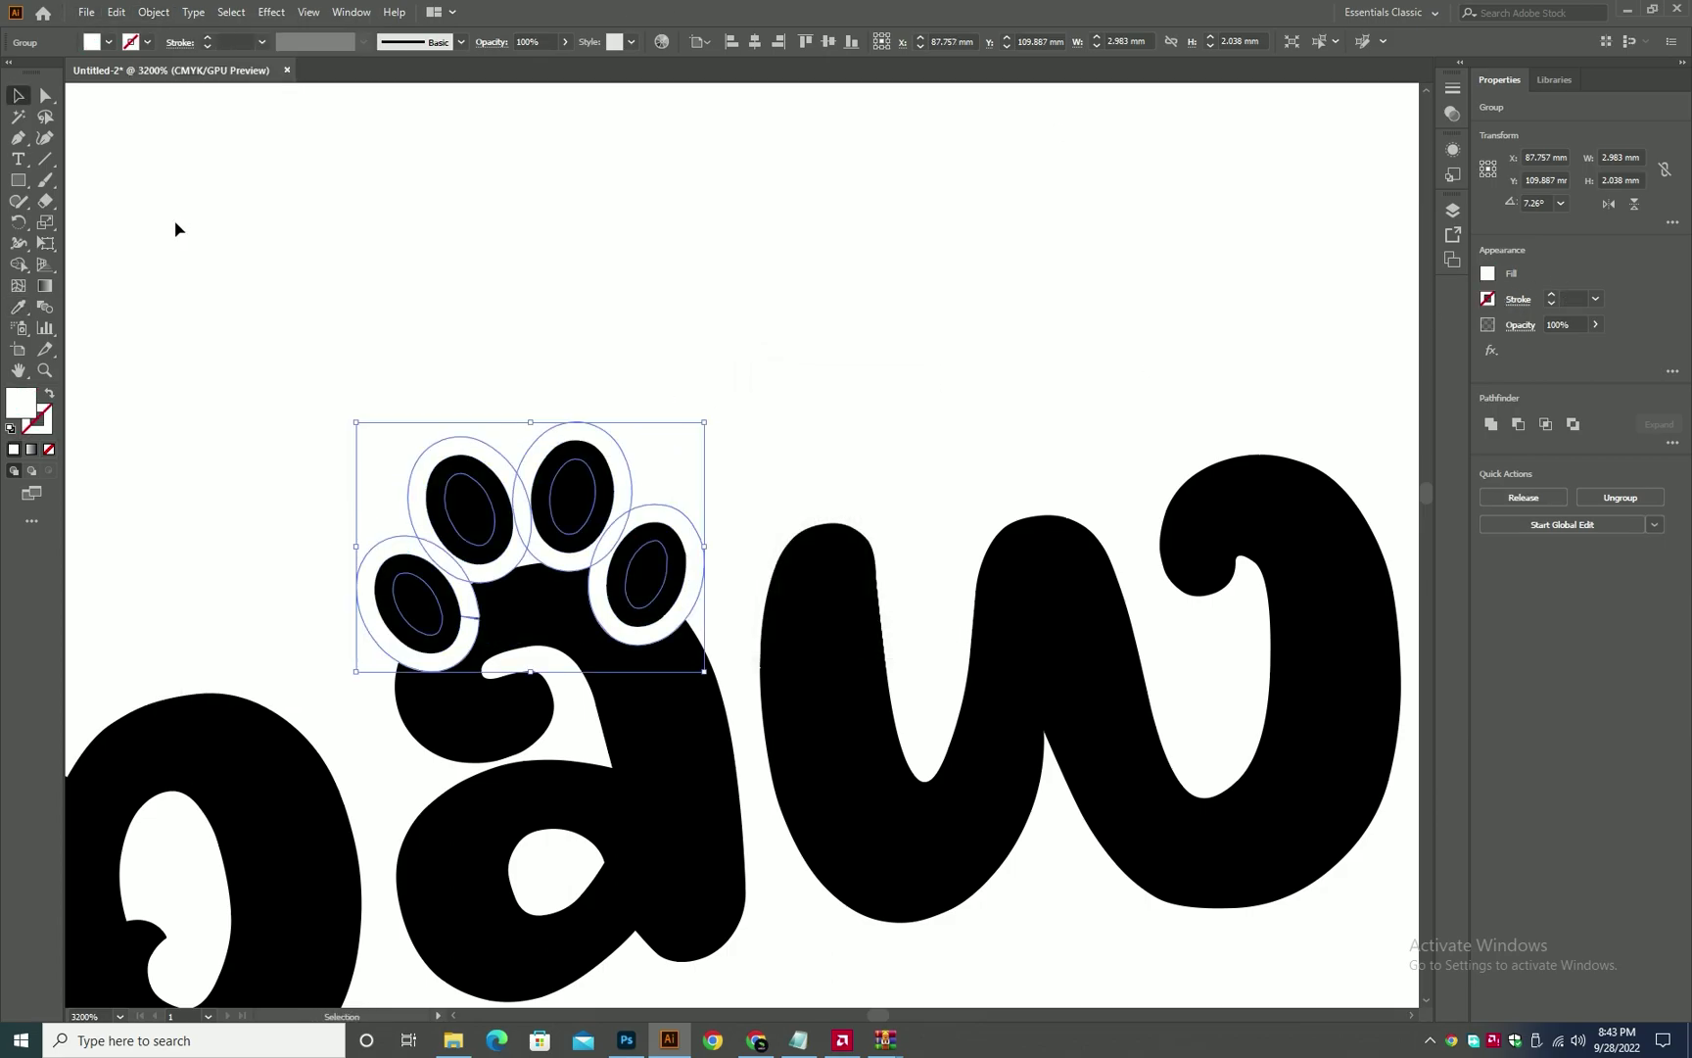
pyautogui.click(1491, 425)
pyautogui.press('a')
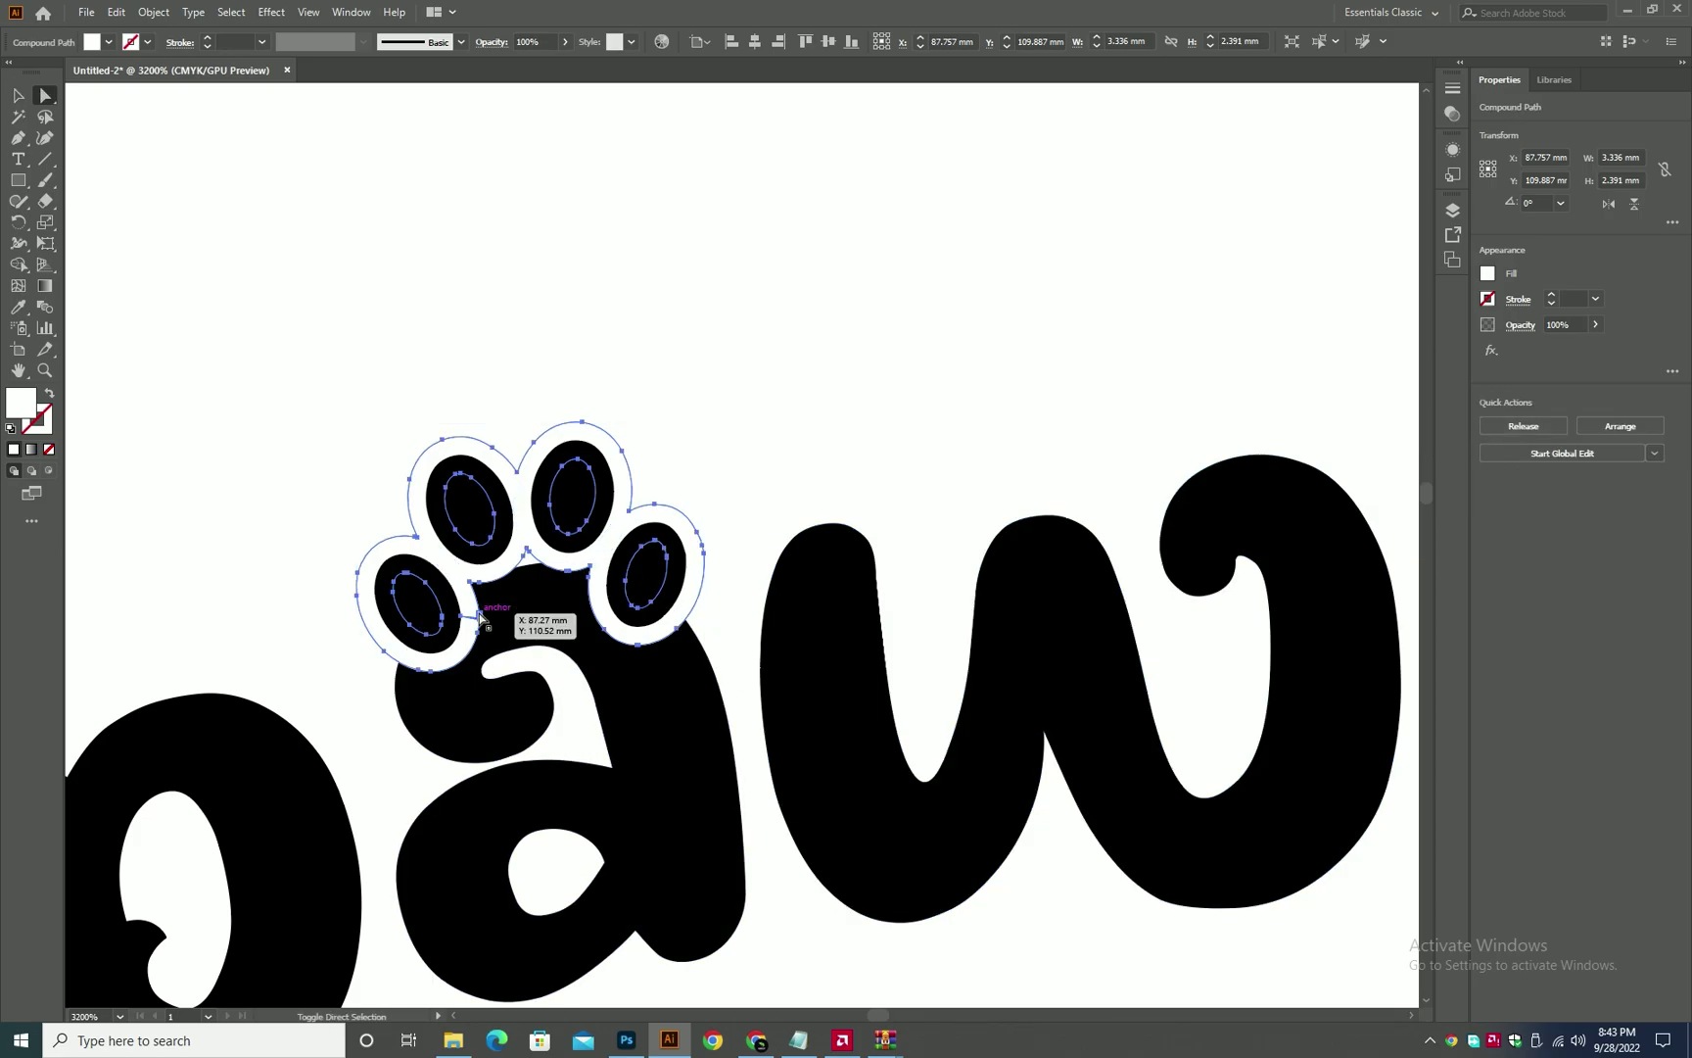
pyautogui.hotkey('shift', 'm')
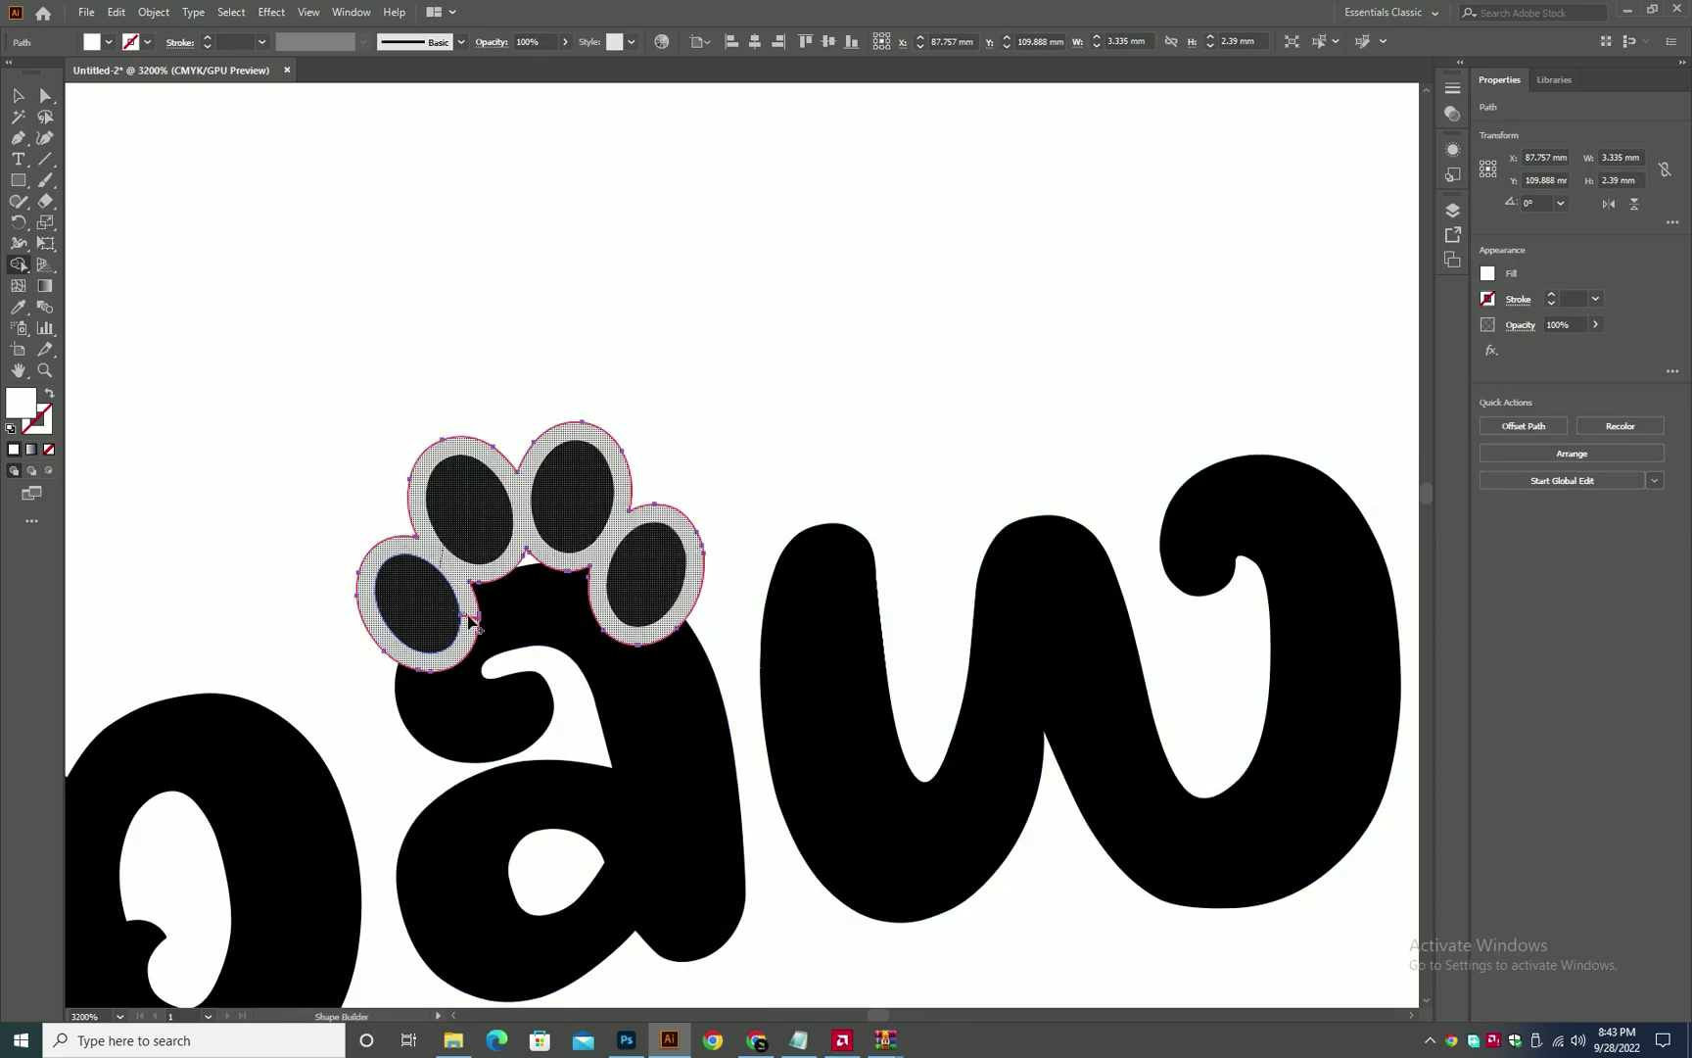
# - Try to remove parts of the white toe outline with Shape Builder
pyautogui.press('a')
pyautogui.click(830, 345)
pyautogui.click(567, 562)
pyautogui.keyDown('shift'); pyautogui.click(565, 588); pyautogui.keyUp('shift')
pyautogui.hotkey('shift', 'm')
pyautogui.keyDown('alt'); pyautogui.click(464, 635); pyautogui.keyUp('alt')
pyautogui.hotkey('ctrl', 'z')
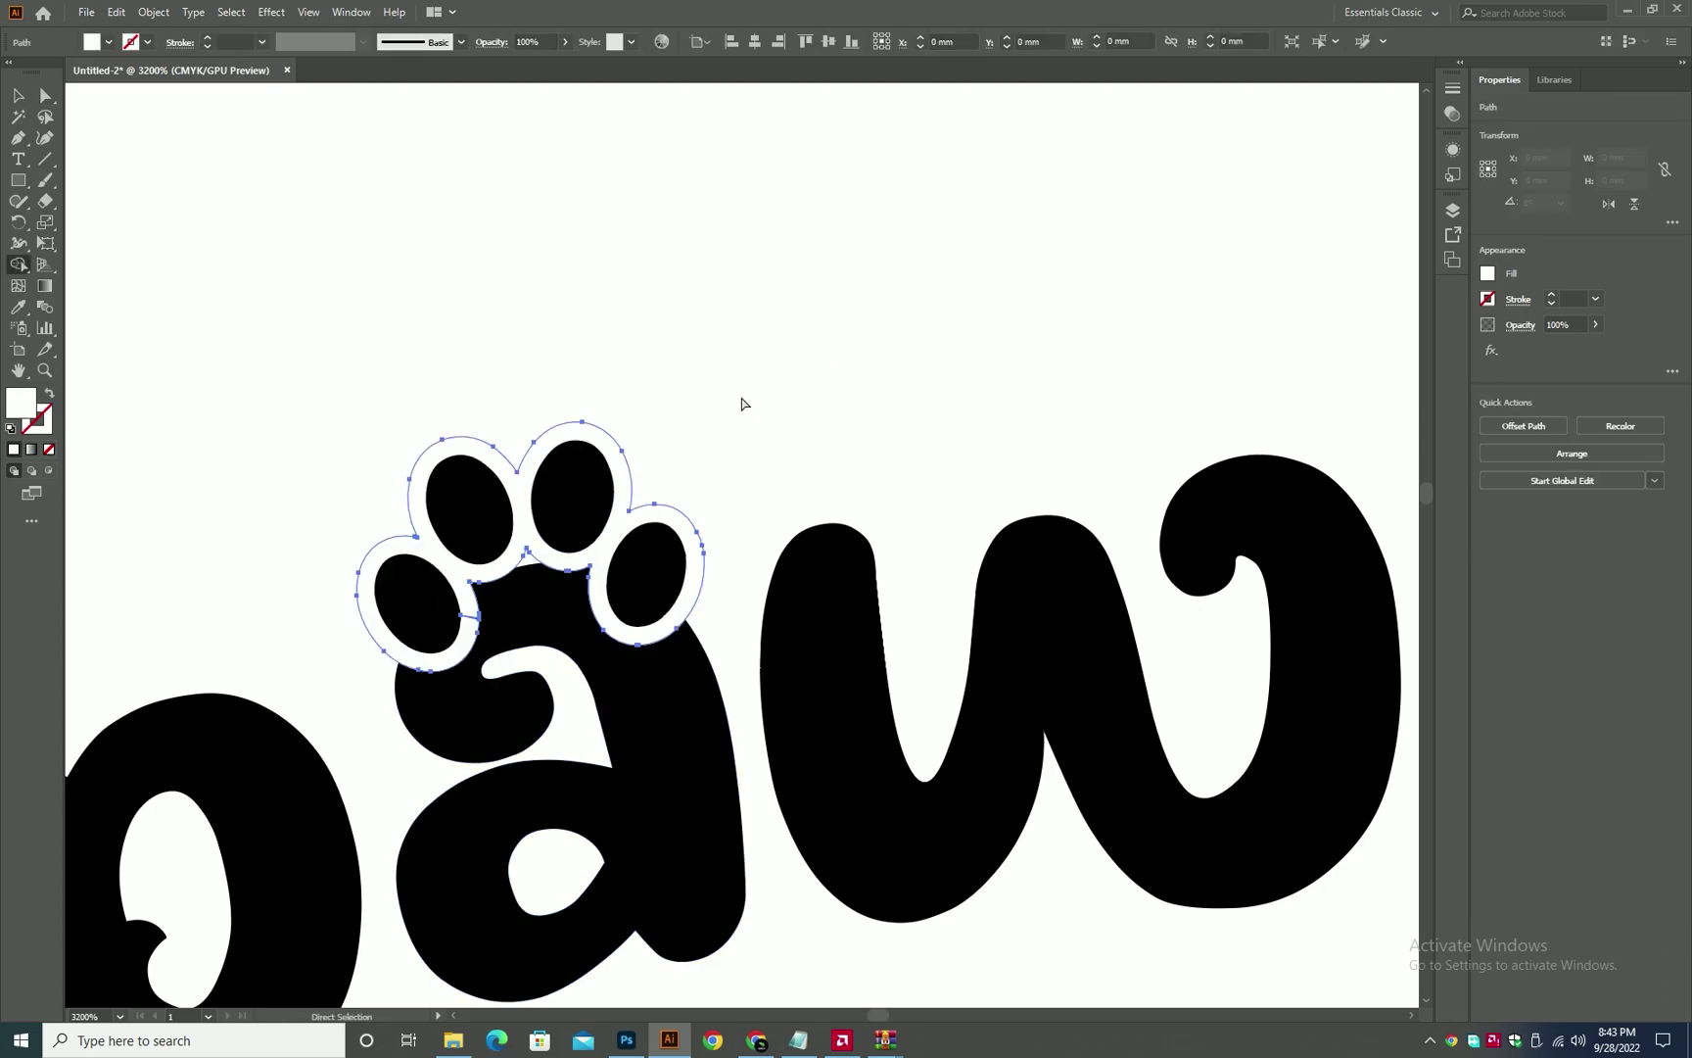
pyautogui.keyDown('alt'); pyautogui.click(654, 599); pyautogui.keyUp('alt')
pyautogui.hotkey('ctrl', 'z')
# - Ungroup the expanded lettering and select the letter a together with the white toe outline
pyautogui.press('v')
pyautogui.rightClick(674, 676)
pyautogui.click(748, 824)
pyautogui.click(653, 642)
pyautogui.keyDown('shift'); pyautogui.click(651, 639); pyautogui.keyUp('shift')
# - Try to combine the regions where the toe outline overlaps the a with Shape Builder, and delete the white outline
pyautogui.hotkey('shift', 'm')
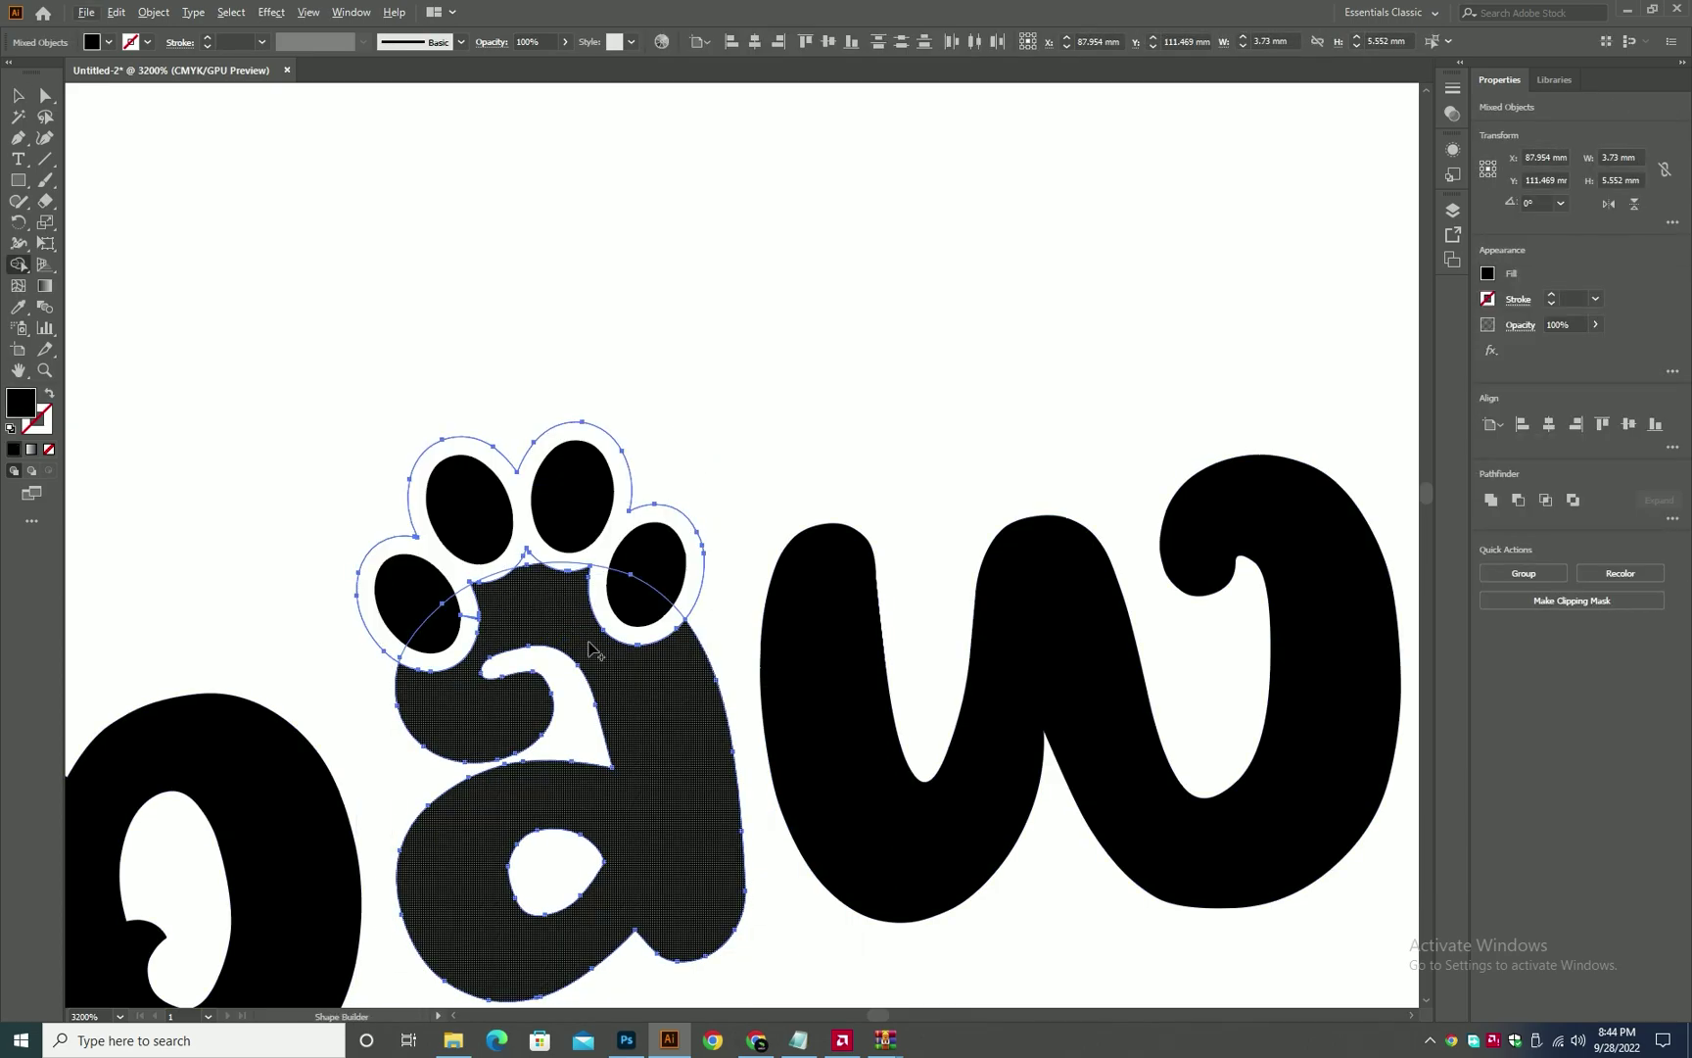
pyautogui.moveTo(491, 584); pyautogui.dragTo(456, 612)
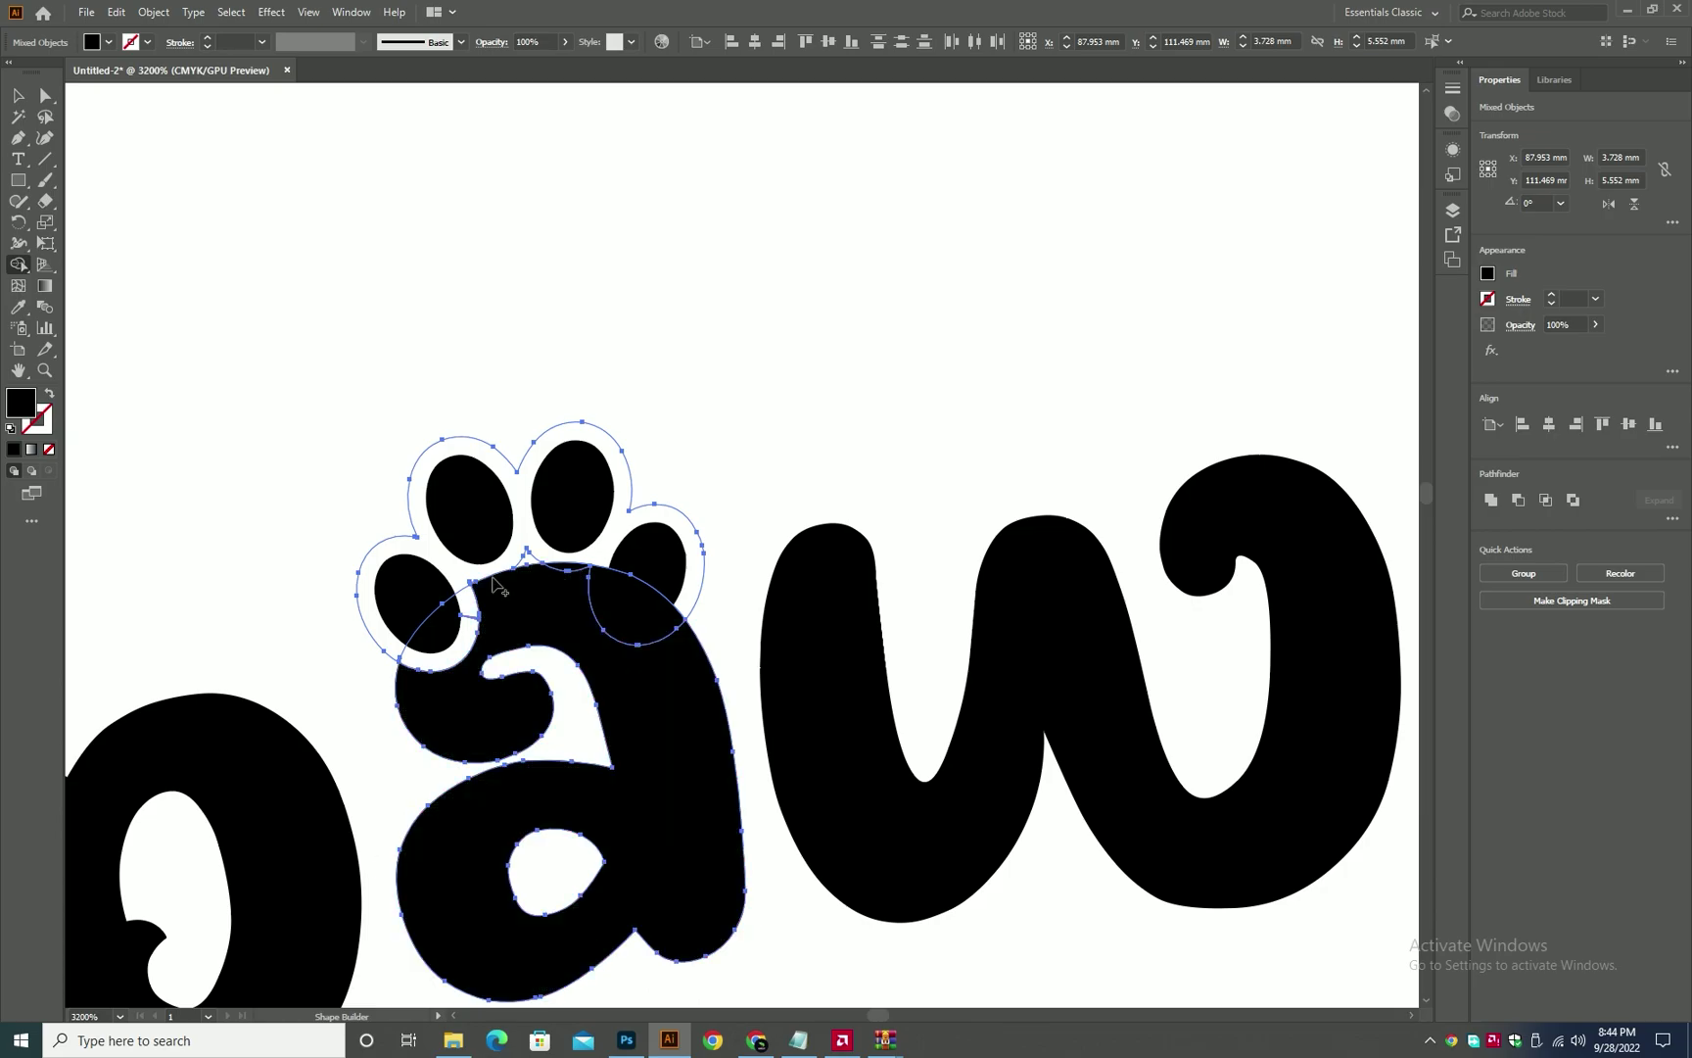
pyautogui.moveTo(625, 657); pyautogui.dragTo(641, 620)
pyautogui.press('v')
pyautogui.click(723, 458)
pyautogui.click(617, 533)
pyautogui.press('Delete')
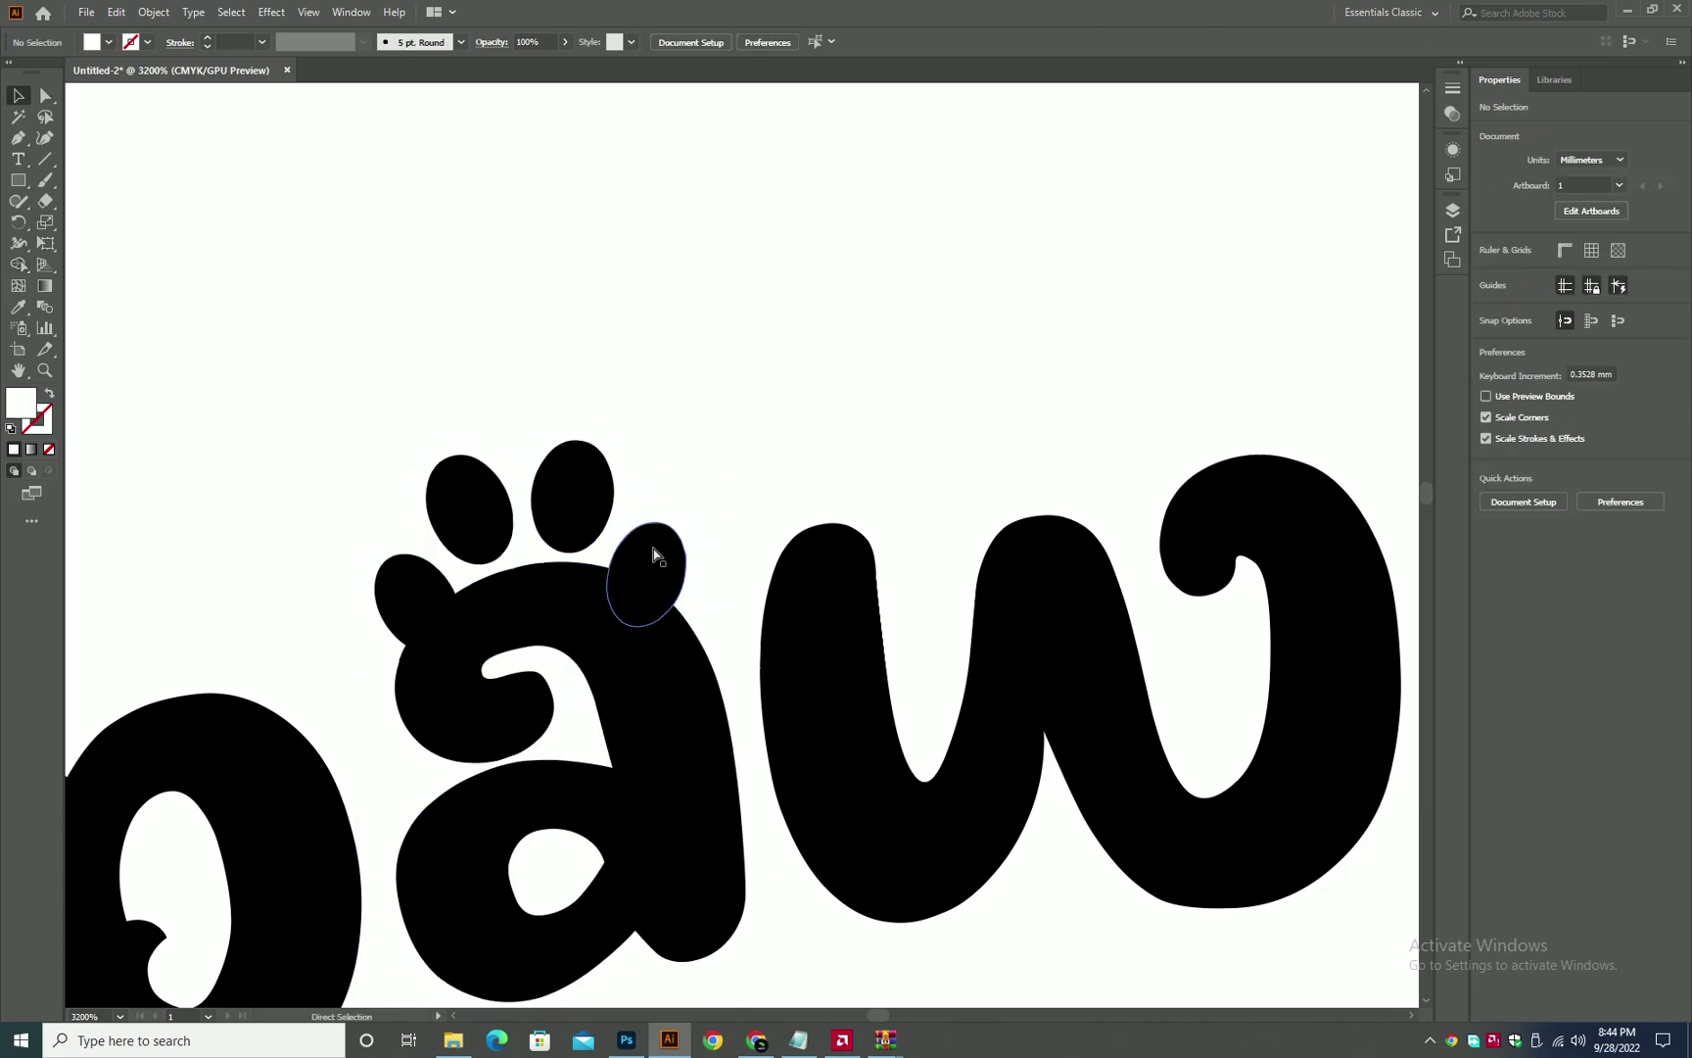
# - Undo the outline deletion and the Shape Builder merges on the letter a
pyautogui.hotkey('ctrl', 'z')
pyautogui.hotkey('ctrl', 'z')
pyautogui.hotkey('ctrl', 'z')
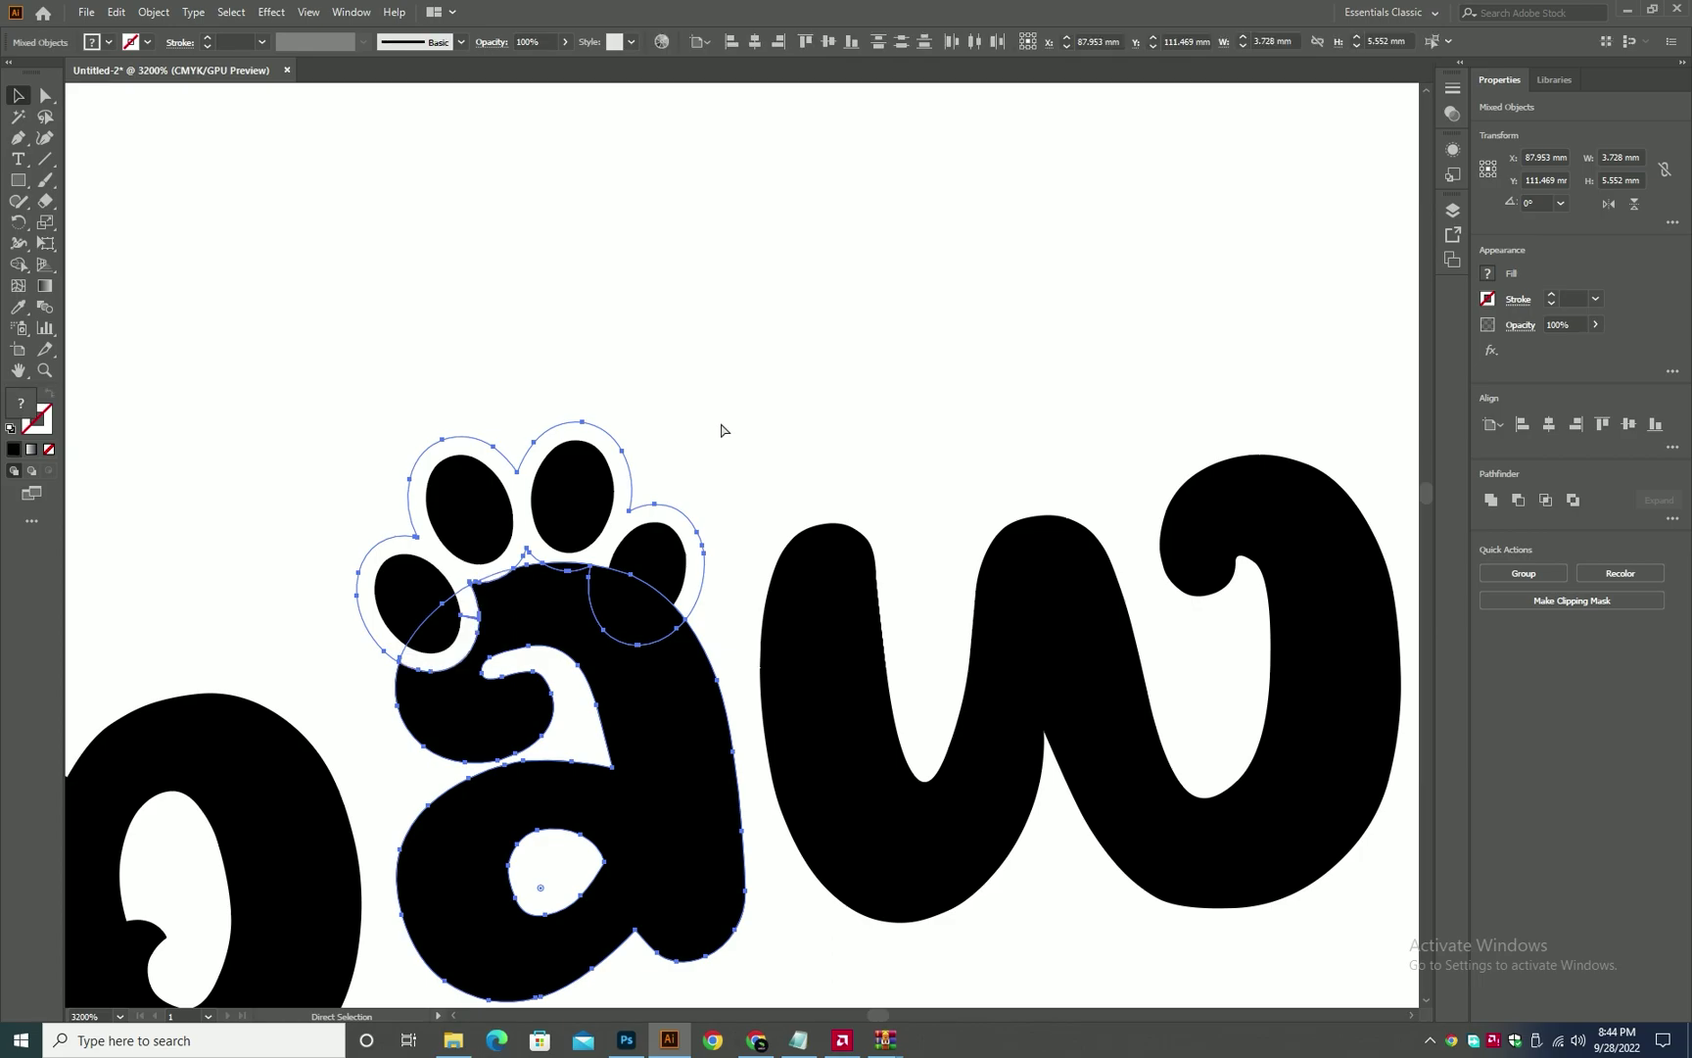
pyautogui.hotkey('shift', 'm')
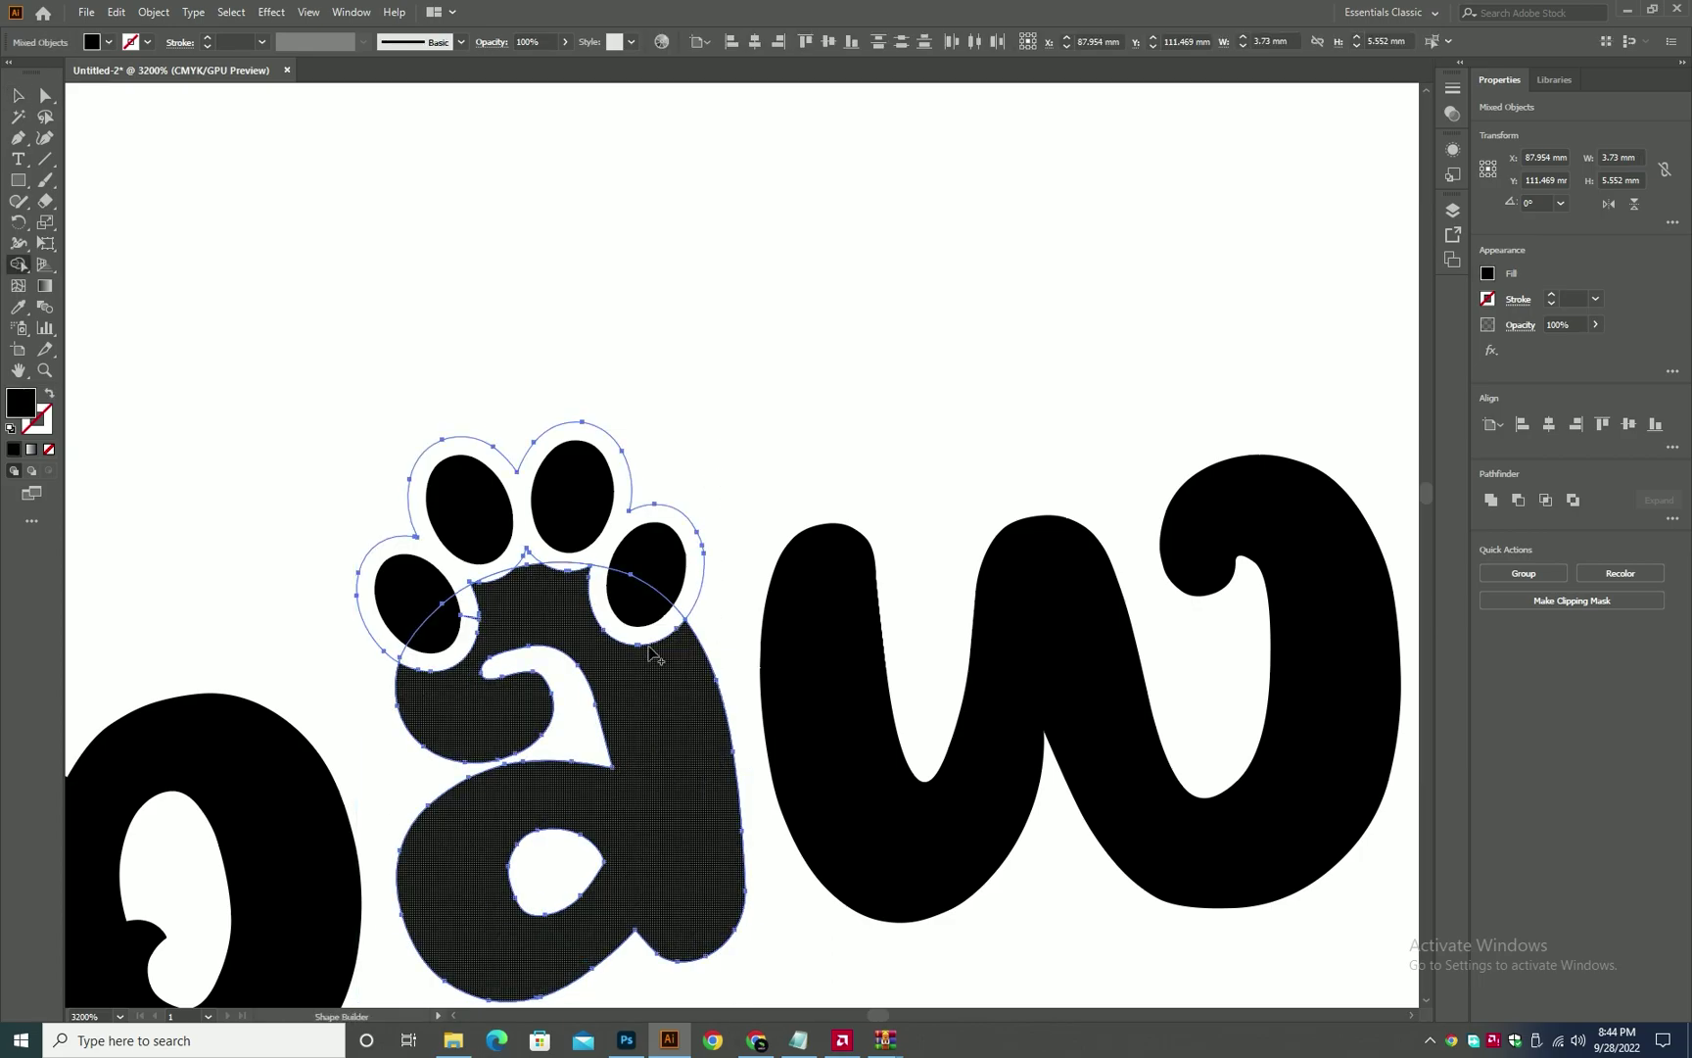
pyautogui.hotkey('ctrl', 'z')
# - Cut the toe outline out of the letter a with Shape Builder, leaving a gap around the toes
pyautogui.moveTo(648, 667); pyautogui.dragTo(705, 583)
pyautogui.moveTo(463, 573)
pyautogui.mouseDown()
pyautogui.moveTo(464, 626)
pyautogui.moveTo(524, 576)
pyautogui.moveTo(477, 621)
pyautogui.moveTo(776, 658)
pyautogui.mouseUp()
pyautogui.scroll(3, 467, 635)
pyautogui.hotkey('ctrl', 'z')
# - Clean up the stray spike on the cut edge of the a beside the leftmost toe
pyautogui.press('a')
pyautogui.click(464, 656)
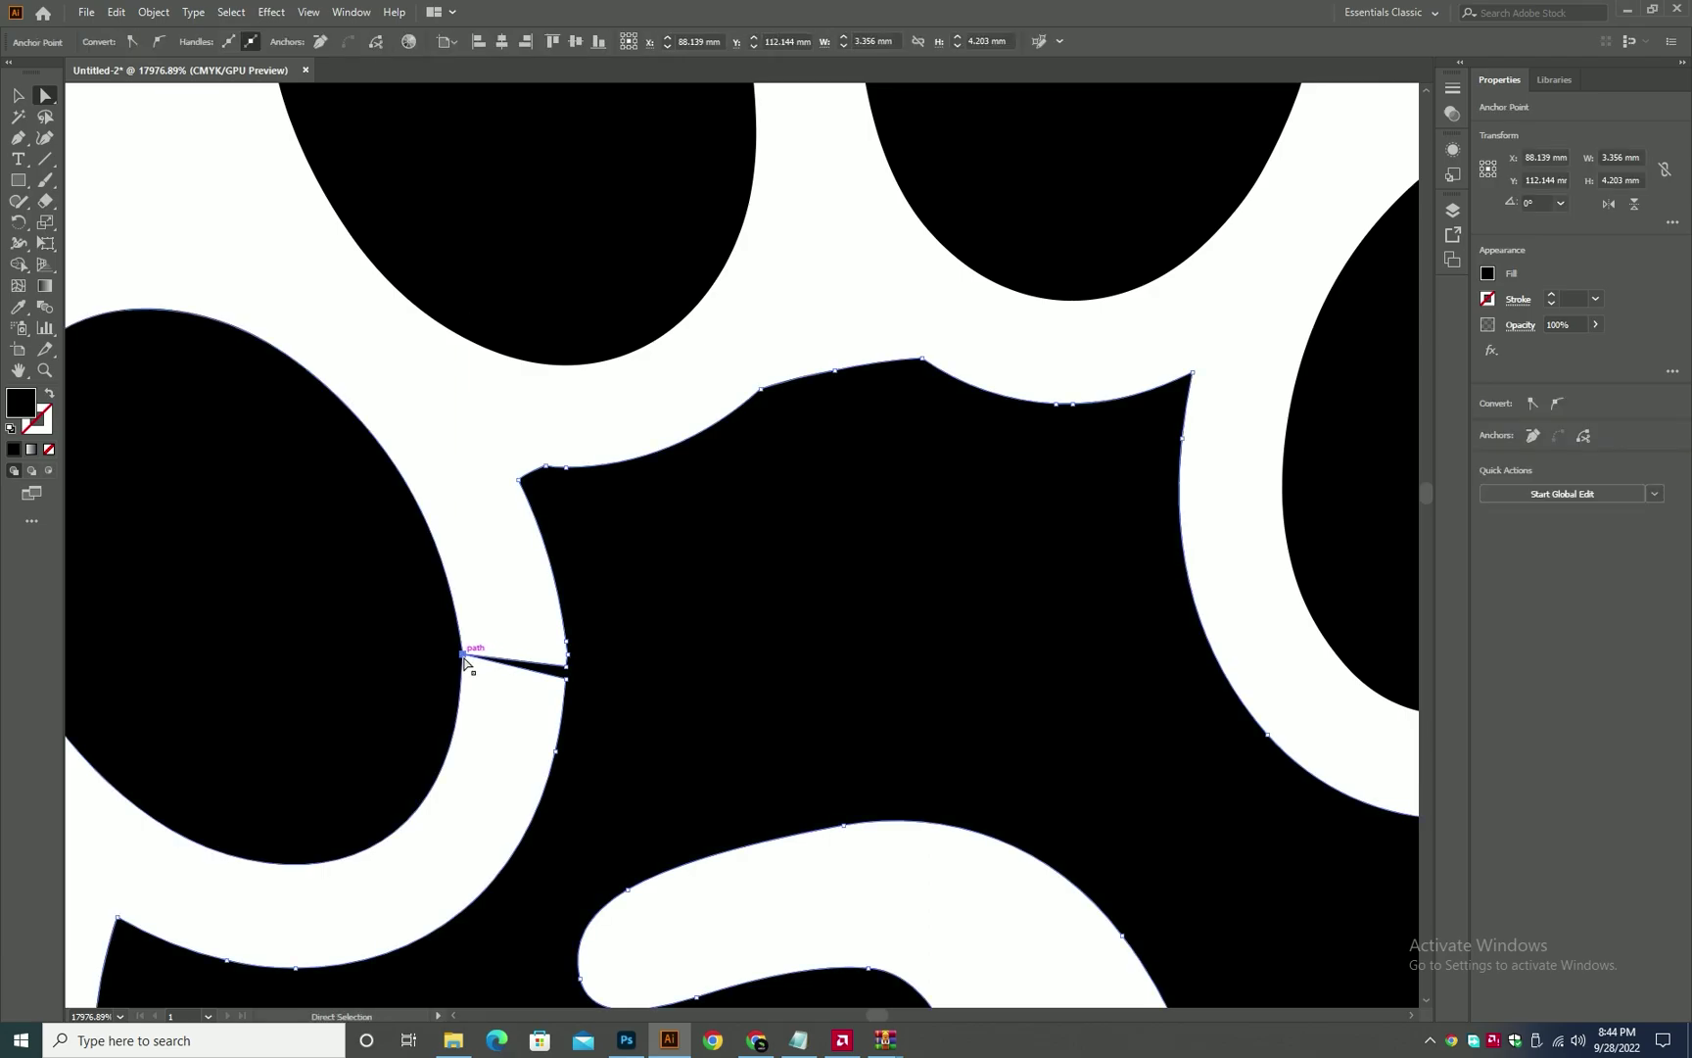
pyautogui.moveTo(566, 675); pyautogui.dragTo(566, 675)
pyautogui.click(539, 632)
pyautogui.moveTo(705, 466); pyautogui.dragTo(563, 672)
pyautogui.moveTo(1039, 377); pyautogui.dragTo(911, 521)
pyautogui.hotkey('ctrl', 'y')
pyautogui.hotkey('ctrl', 'y')
pyautogui.moveTo(1178, 408); pyautogui.dragTo(699, 323)
pyautogui.hotkey('ctrl', '-')
pyautogui.hotkey('ctrl', '-')
pyautogui.hotkey('ctrl', '-')
pyautogui.press('v')
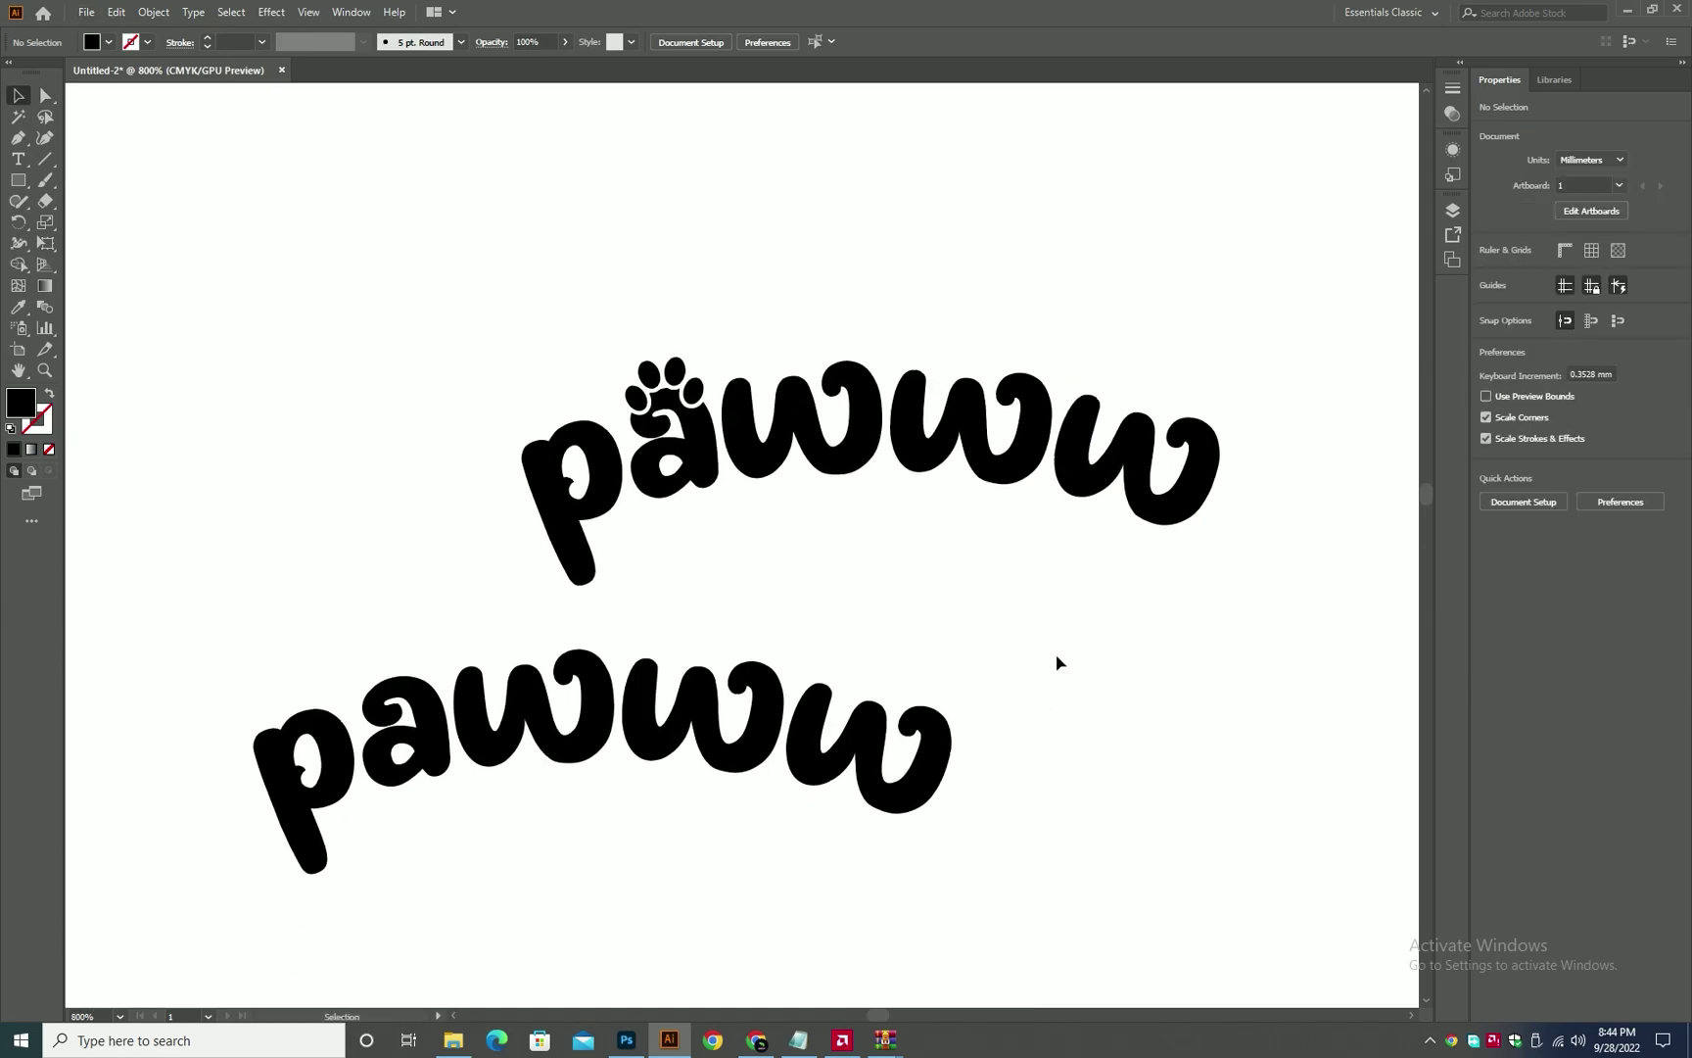
# - Move the spare arched text copy away from the logo and ungroup the selected lettering
pyautogui.click(923, 769)
pyautogui.keyDown('ctrl'); pyautogui.click(894, 876); pyautogui.keyUp('ctrl')
pyautogui.moveTo(824, 638); pyautogui.dragTo(899, 215)
pyautogui.doubleClick(725, 556)
pyautogui.doubleClick(836, 232)
pyautogui.moveTo(1019, 325); pyautogui.dragTo(601, 529)
pyautogui.hotkey('ctrl', 'shift', 'g')
# - Draw a circle about 1.6 mm wide beside the last w, with a thin black outline and no fill
pyautogui.click(955, 519)
pyautogui.press('v')
pyautogui.moveTo(840, 380); pyautogui.dragTo(925, 510)
pyautogui.moveTo(942, 502)
pyautogui.mouseDown()
pyautogui.moveTo(1027, 502)
pyautogui.moveTo(1077, 529)
pyautogui.moveTo(930, 478)
pyautogui.mouseUp()
pyautogui.press('l')
pyautogui.press('v')
pyautogui.hotkey('shift', 'x')
pyautogui.hotkey('shift', 'x')
pyautogui.hotkey('shift', 'x')
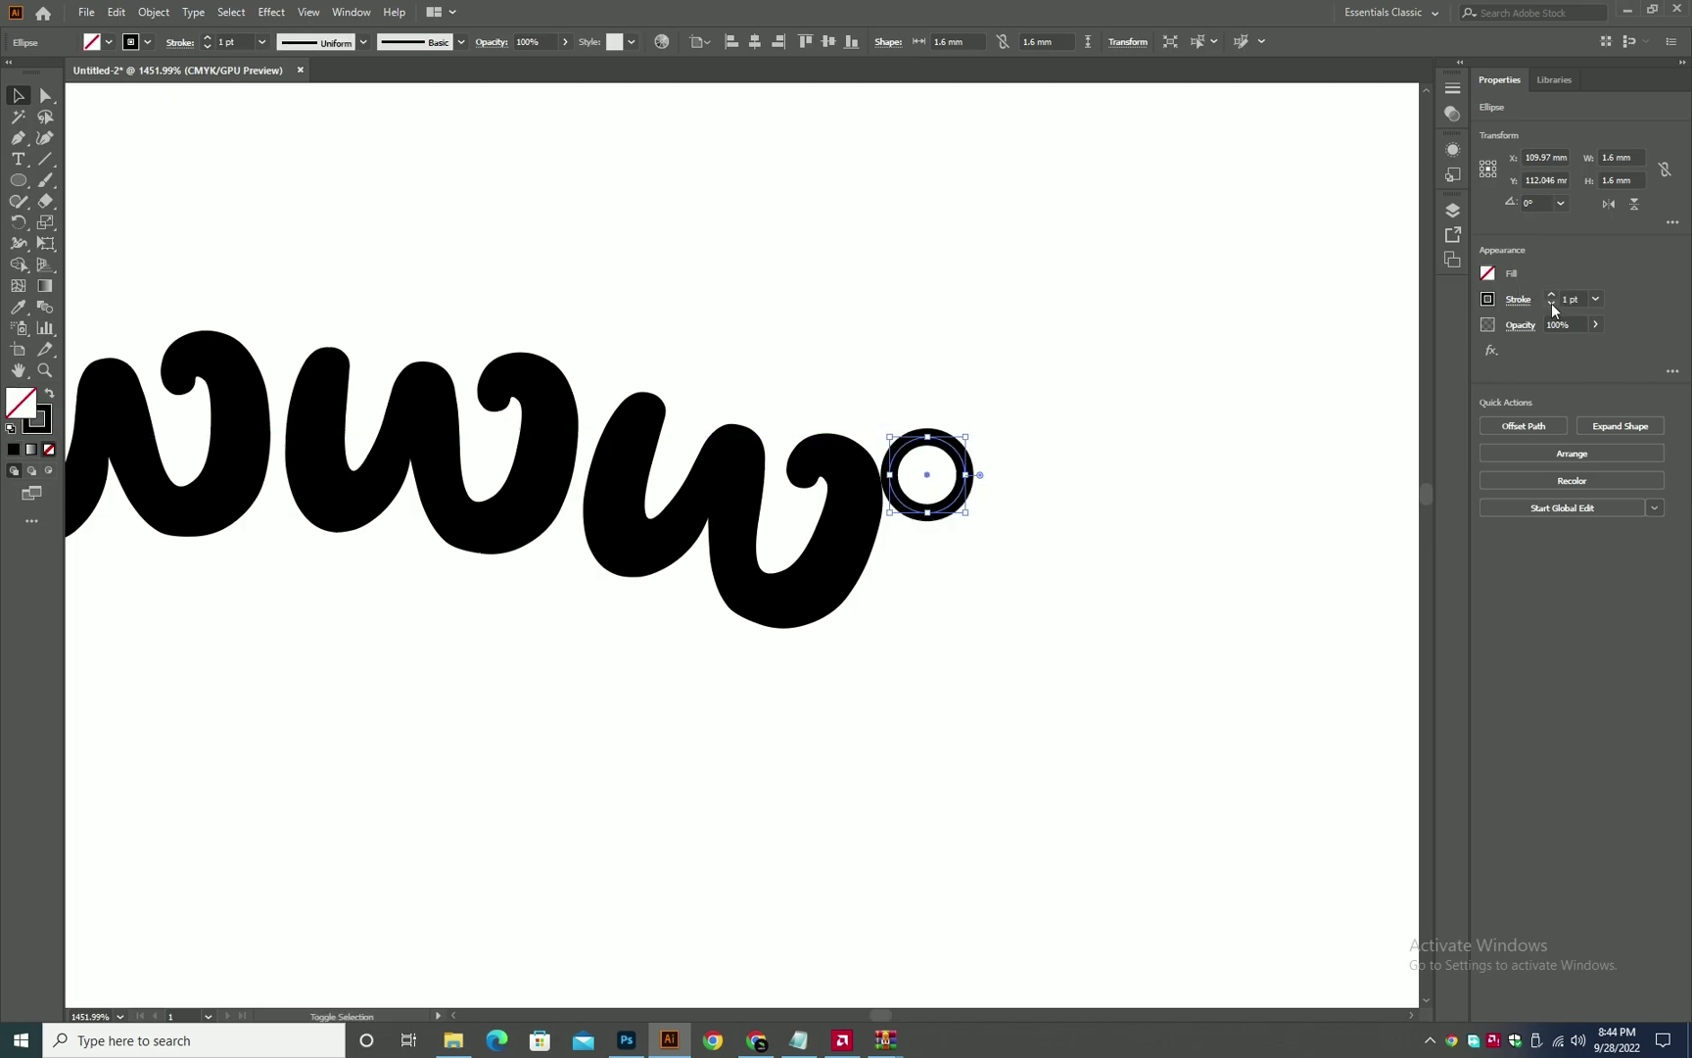
pyautogui.click(1145, 484)
# - Add a capital R as 12 pt Sylfaen text beside the last w
pyautogui.press('t')
pyautogui.click(877, 578)
pyautogui.write('p')
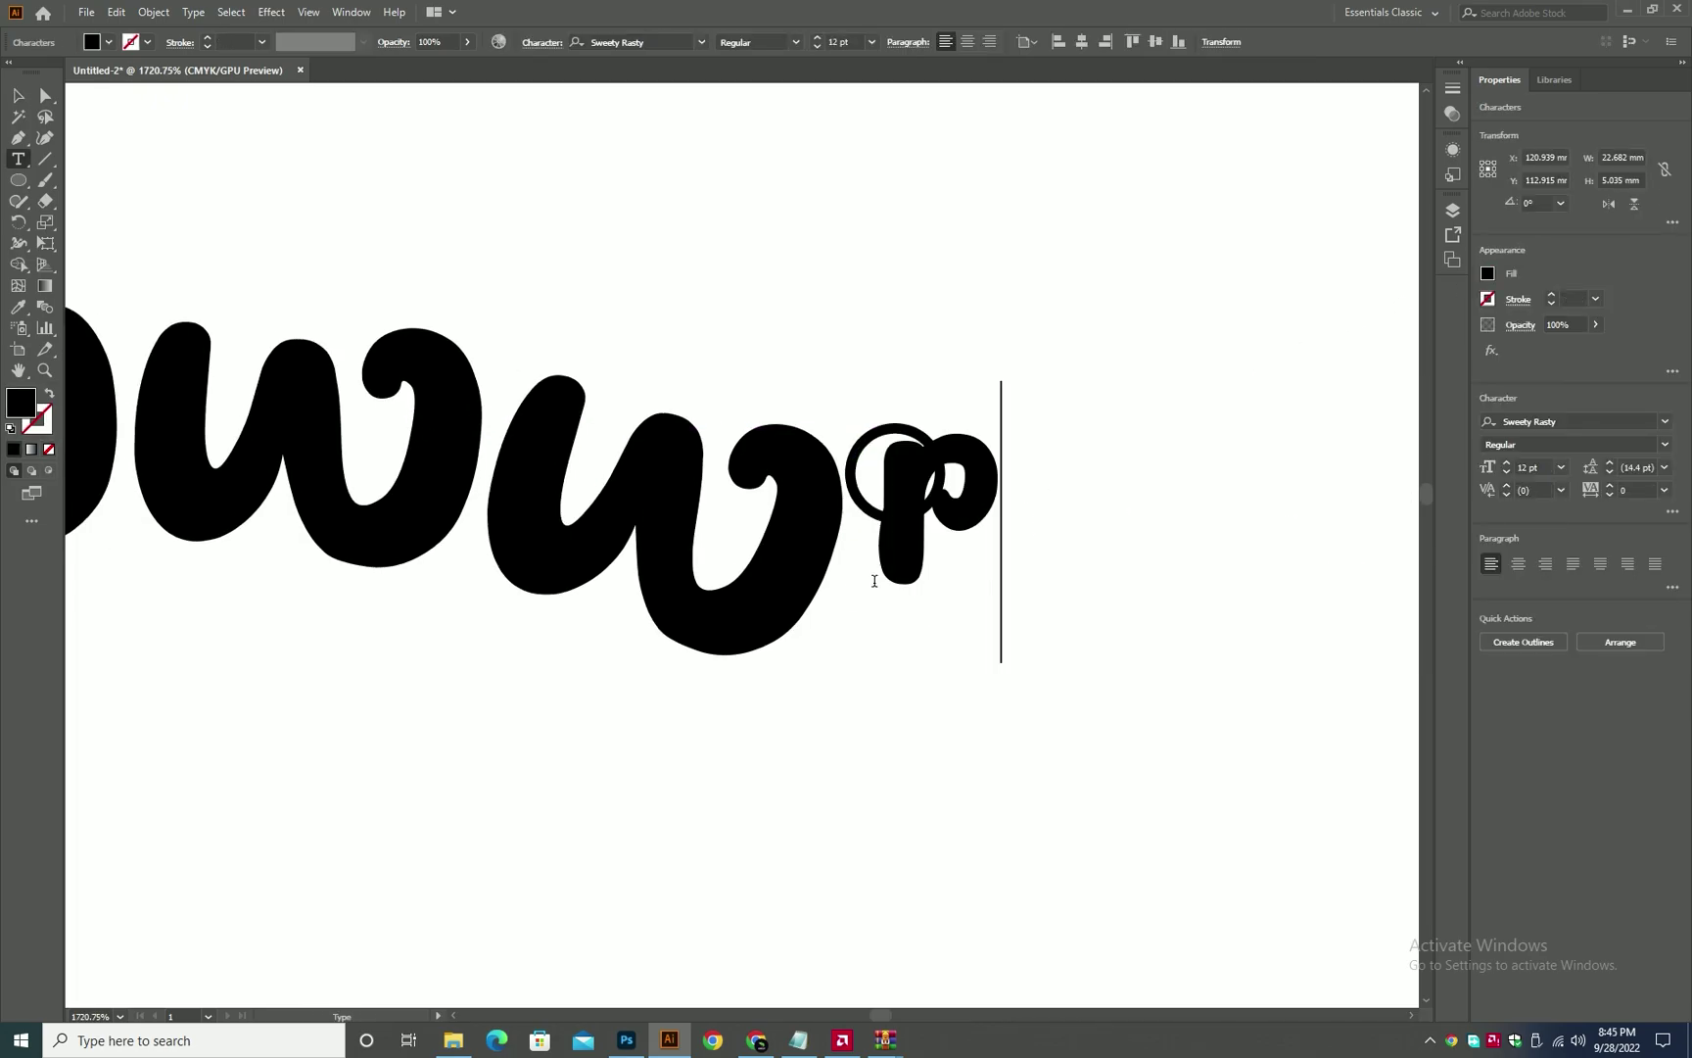
pyautogui.hotkey('ctrl', 'Return')
pyautogui.click(1554, 422)
pyautogui.press('Down')
pyautogui.doubleClick(916, 560)
pyautogui.hotkey('ctrl', 'a')
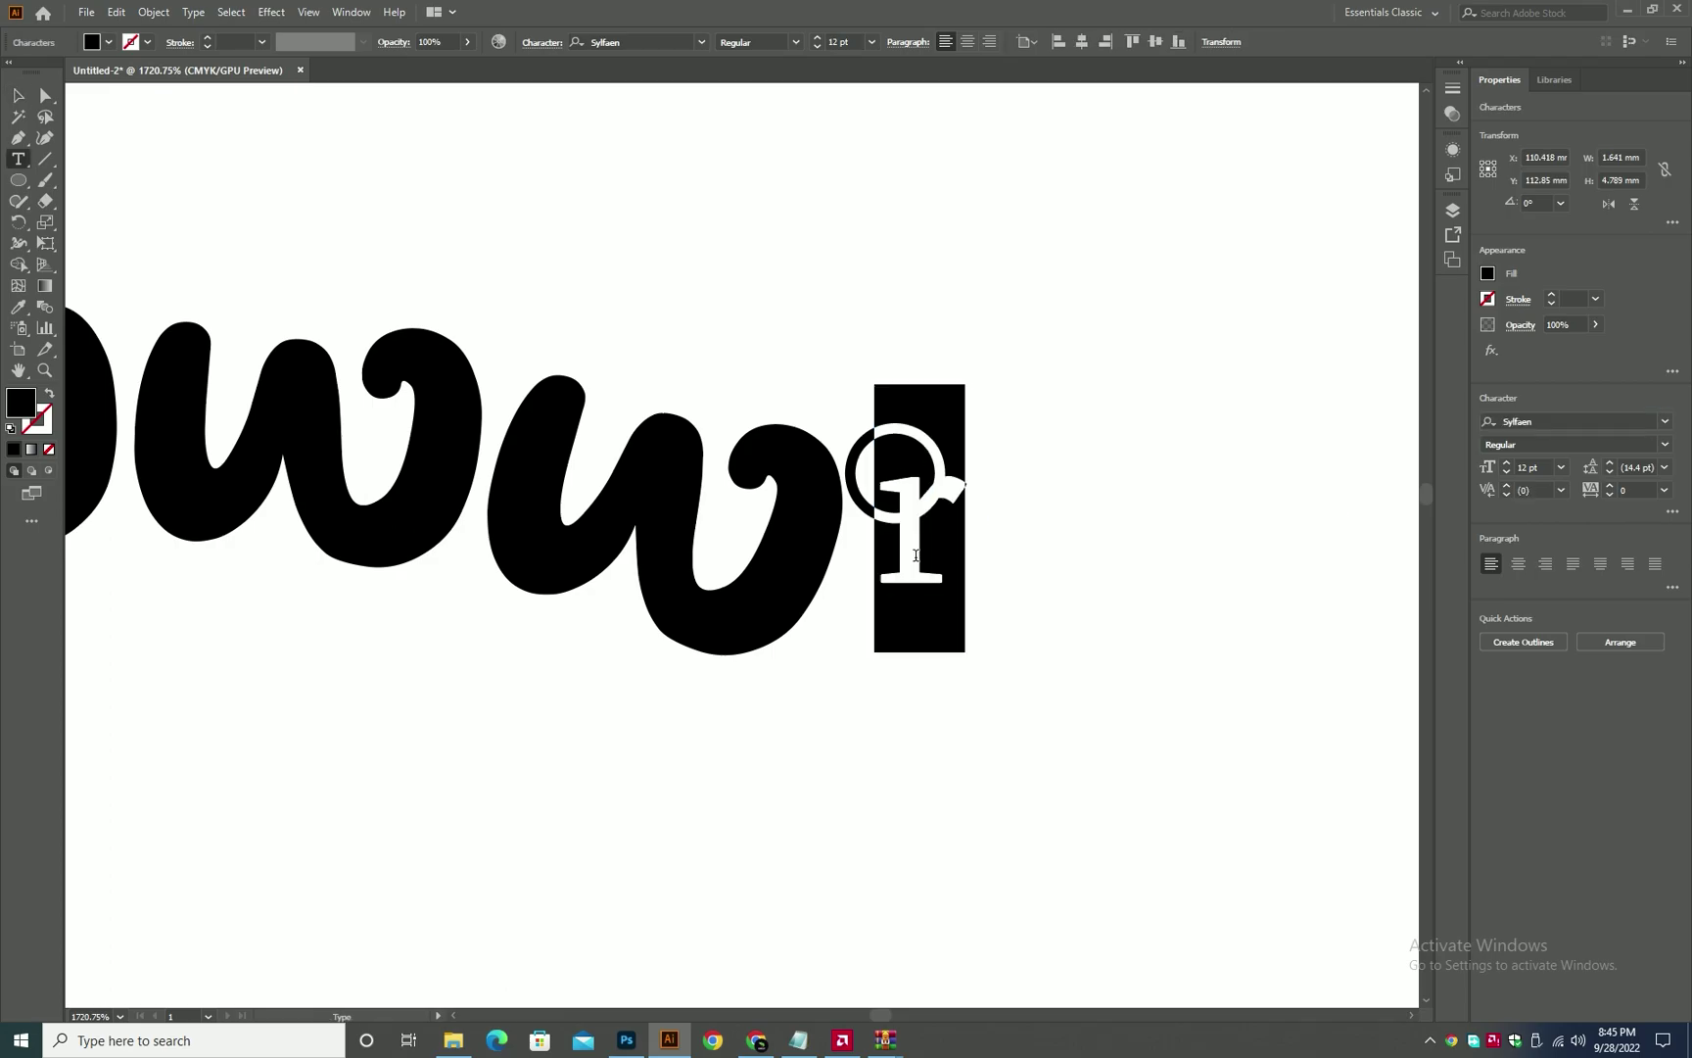
pyautogui.write('R')
pyautogui.hotkey('ctrl', 'Return')
# - Scale the R down and move it into the small circle
pyautogui.moveTo(1030, 518); pyautogui.dragTo(978, 530)
pyautogui.moveTo(926, 480); pyautogui.dragTo(1160, 602)
pyautogui.moveTo(1015, 608); pyautogui.dragTo(889, 513)
pyautogui.press('r')
pyautogui.click(847, 746)
pyautogui.doubleClick(869, 497)
pyautogui.write('r')
pyautogui.click(784, 709)
pyautogui.hotkey('ctrl', 'z')
pyautogui.hotkey('ctrl', 'z')
pyautogui.hotkey('ctrl', 'z')
# - Rotate the R slightly and centre it inside the circle to form the registered mark
pyautogui.press('a')
pyautogui.click(896, 492)
pyautogui.press('r')
pyautogui.moveTo(858, 754); pyautogui.dragTo(820, 756)
pyautogui.press('v')
pyautogui.moveTo(879, 485); pyautogui.dragTo(906, 459)
pyautogui.keyDown('shift'); pyautogui.click(916, 374); pyautogui.keyUp('shift')
pyautogui.click(1029, 480)
pyautogui.moveTo(901, 474); pyautogui.dragTo(893, 467)
# - Fine-tune the registered mark beside the last w and group it with the logo lettering
pyautogui.click(1115, 490)
pyautogui.click(911, 416)
pyautogui.moveTo(951, 355); pyautogui.dragTo(941, 367)
pyautogui.moveTo(1060, 284); pyautogui.dragTo(678, 707)
pyautogui.hotkey('ctrl', 'g')
# - Separate the spare arched pawww lettering from the logo and move it off the artboard
pyautogui.scroll(-6, 677, 707)
pyautogui.moveTo(435, 737); pyautogui.dragTo(812, 665)
pyautogui.click(822, 664)
pyautogui.scroll(-4, 913, 644)
pyautogui.moveTo(952, 710); pyautogui.dragTo(856, 857)
pyautogui.click(899, 570)
pyautogui.scroll(-4, 727, 547)
pyautogui.moveTo(646, 548); pyautogui.dragTo(745, 537)
pyautogui.scroll(1, 746, 537)
pyautogui.scroll(-2, 969, 534)
pyautogui.moveTo(1166, 497); pyautogui.dragTo(851, 474)
pyautogui.doubleClick(764, 489)
pyautogui.doubleClick(1206, 520)
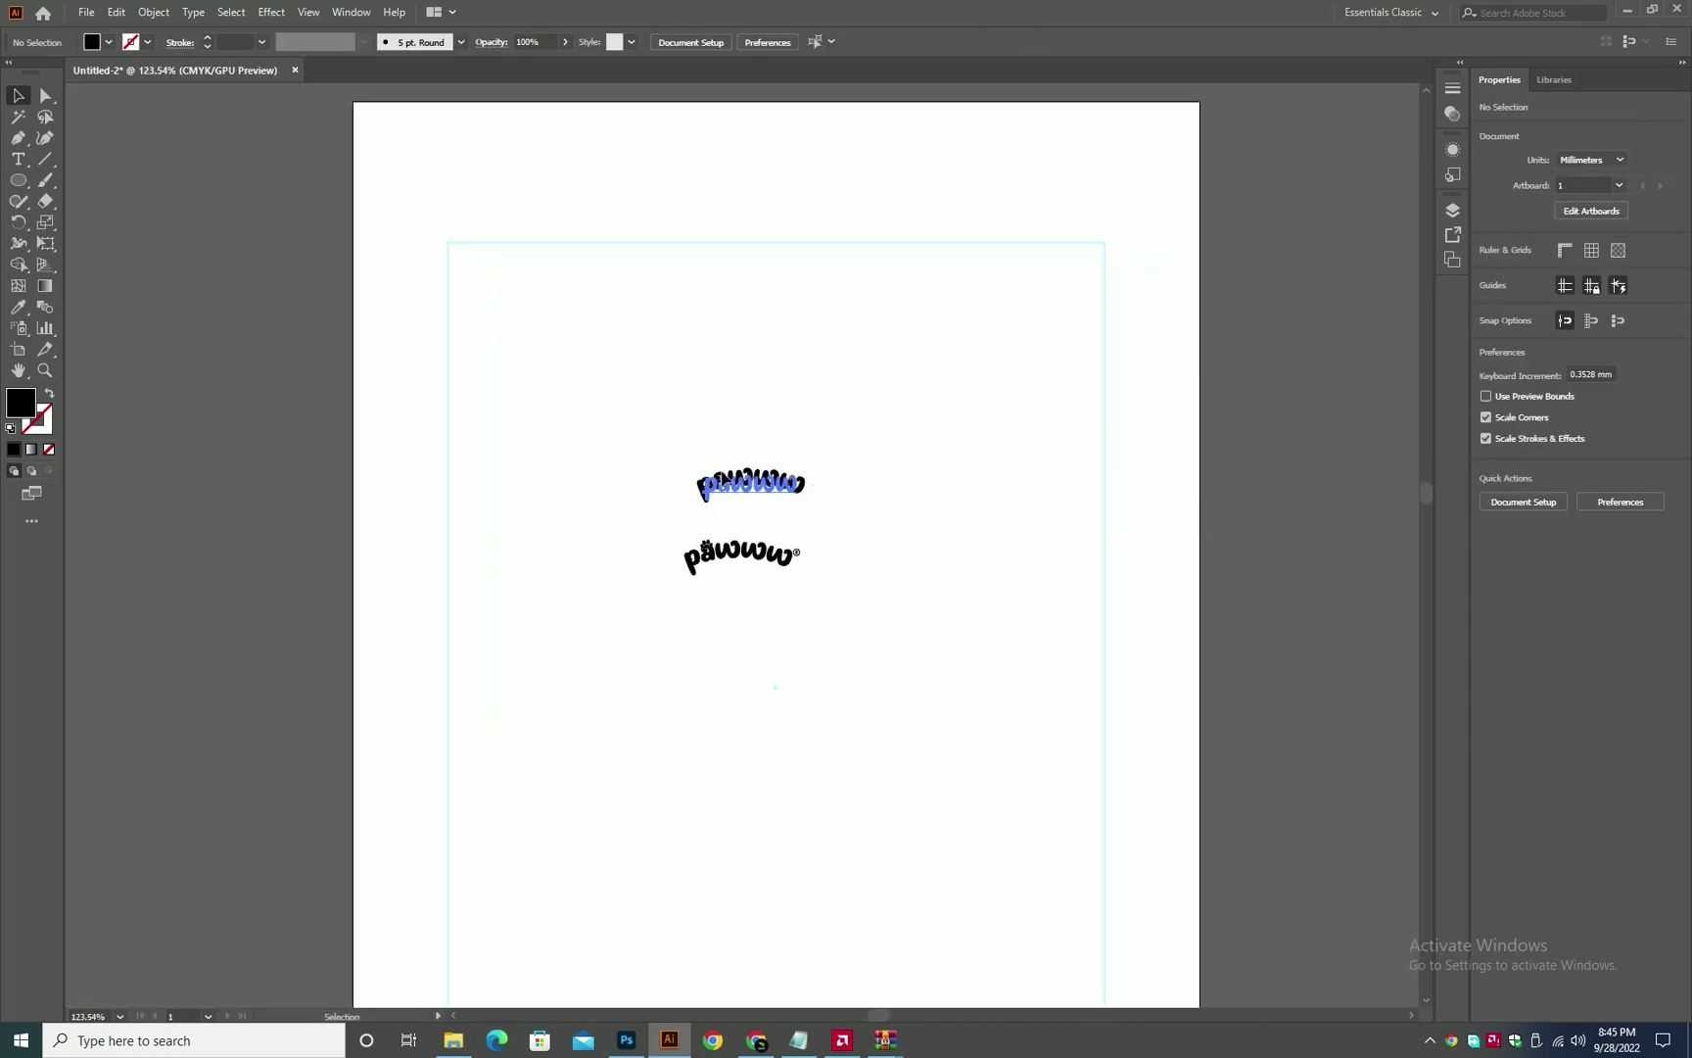
pyautogui.click(831, 563)
pyautogui.scroll(-2, 847, 560)
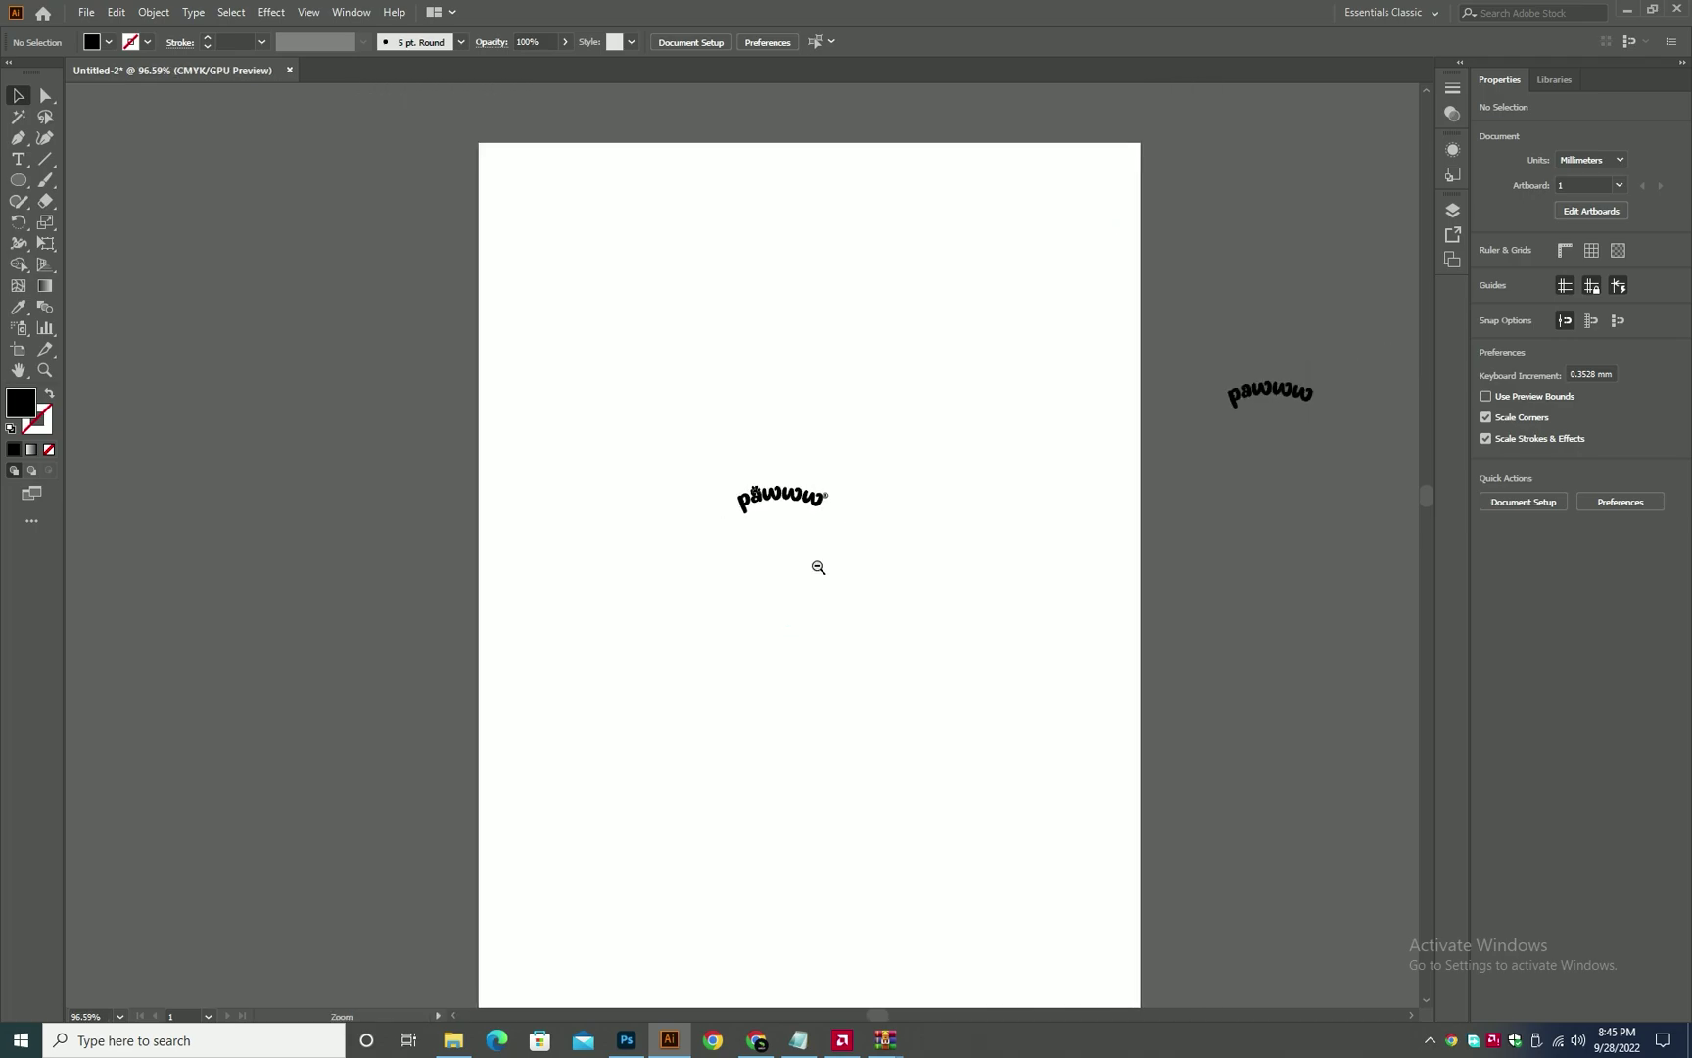
# - Expand the pawww logo into plain shapes and centre it horizontally on the artboard
pyautogui.click(154, 12)
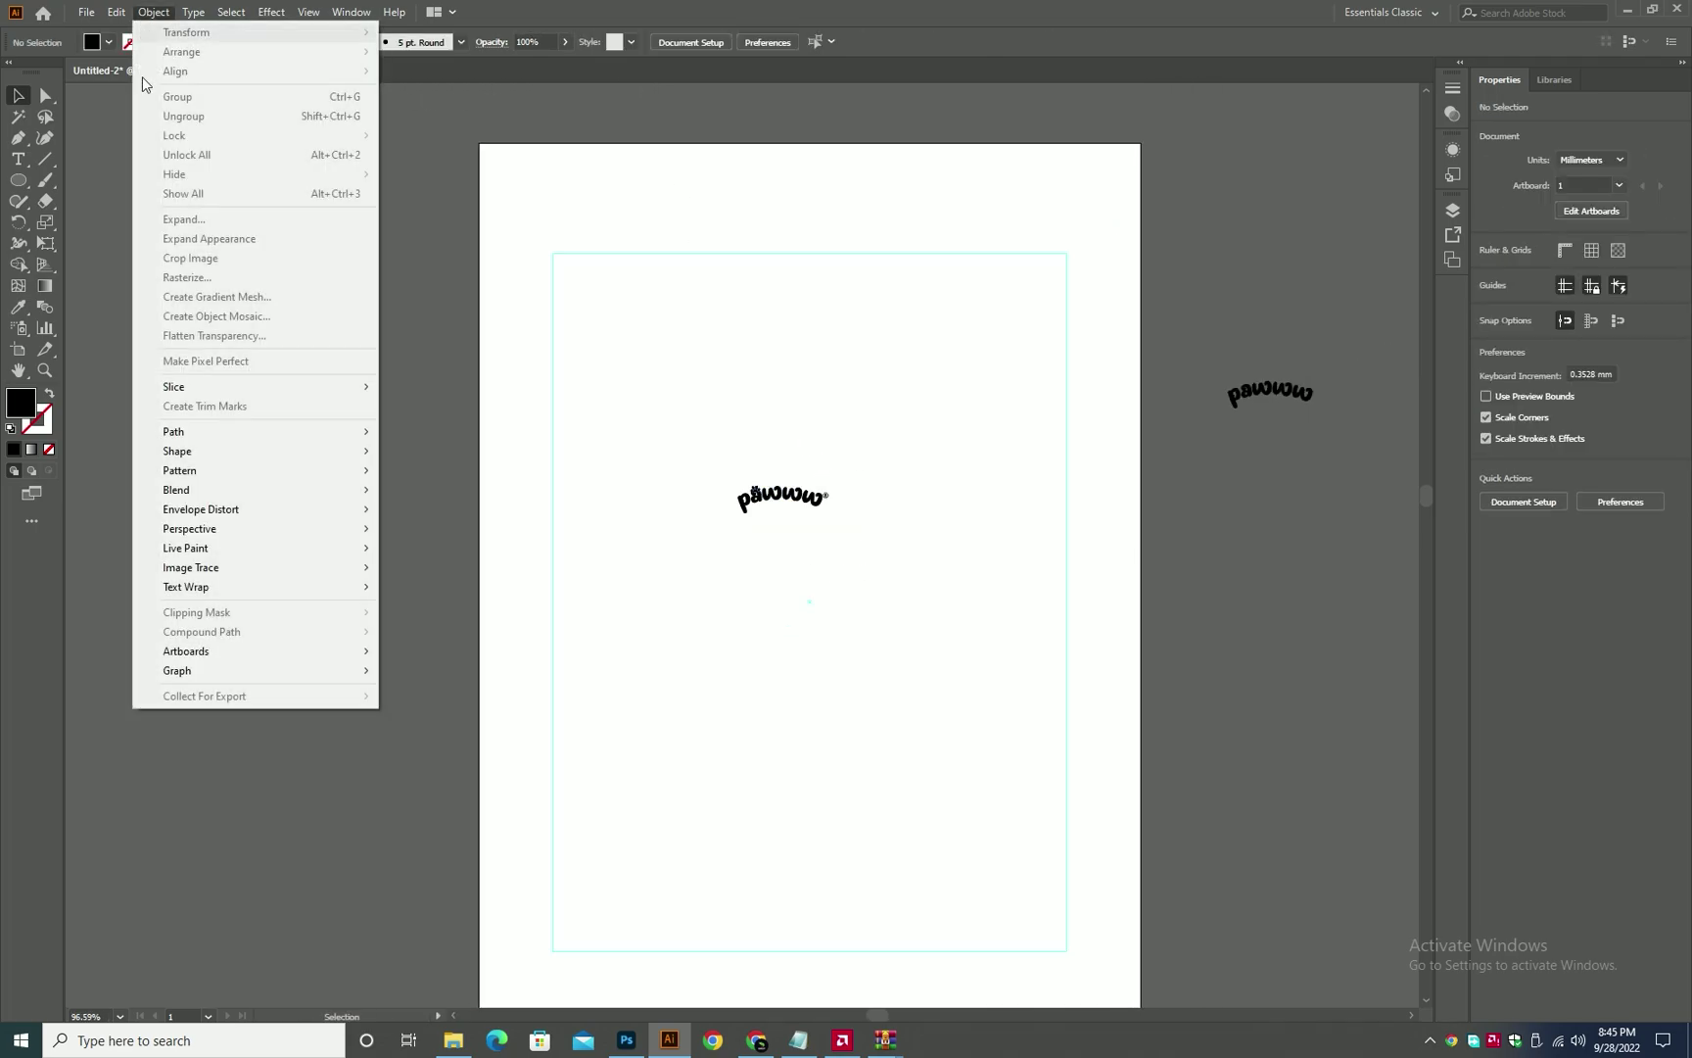
pyautogui.moveTo(804, 465); pyautogui.dragTo(1330, 580)
pyautogui.click(154, 13)
pyautogui.click(189, 219)
pyautogui.press('Return')
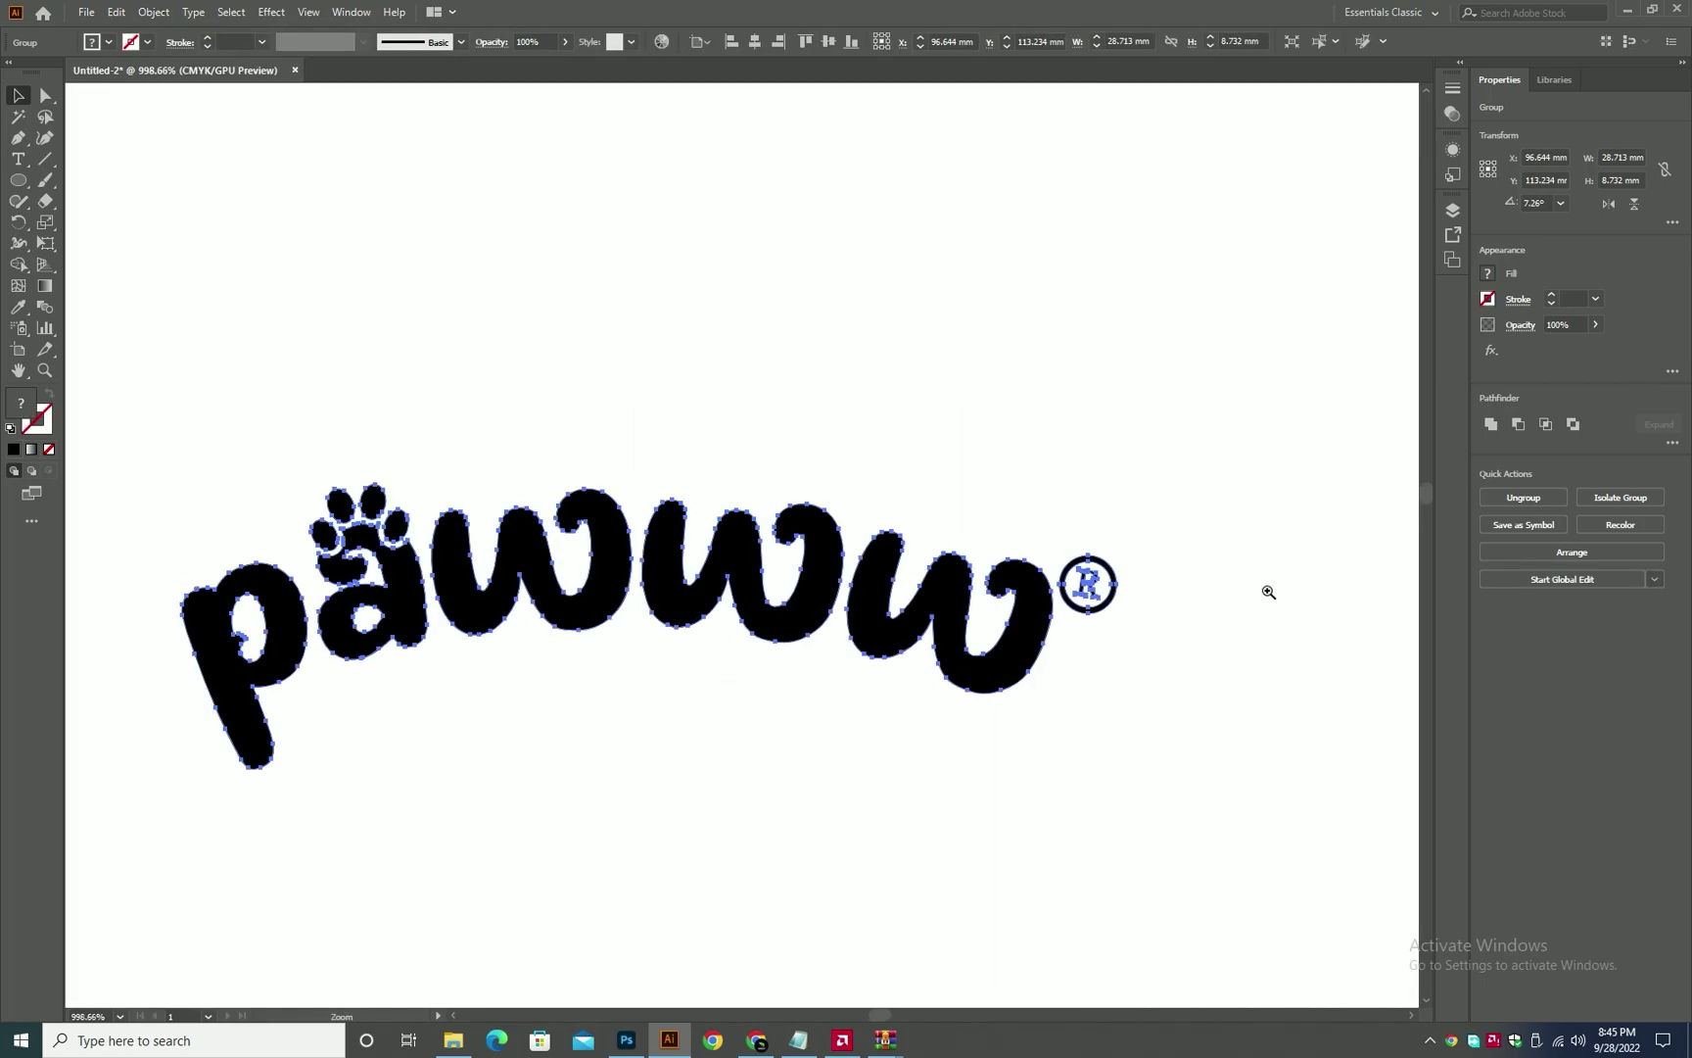
pyautogui.hotkey('ctrl', '0')
pyautogui.click(755, 41)
pyautogui.click(904, 324)
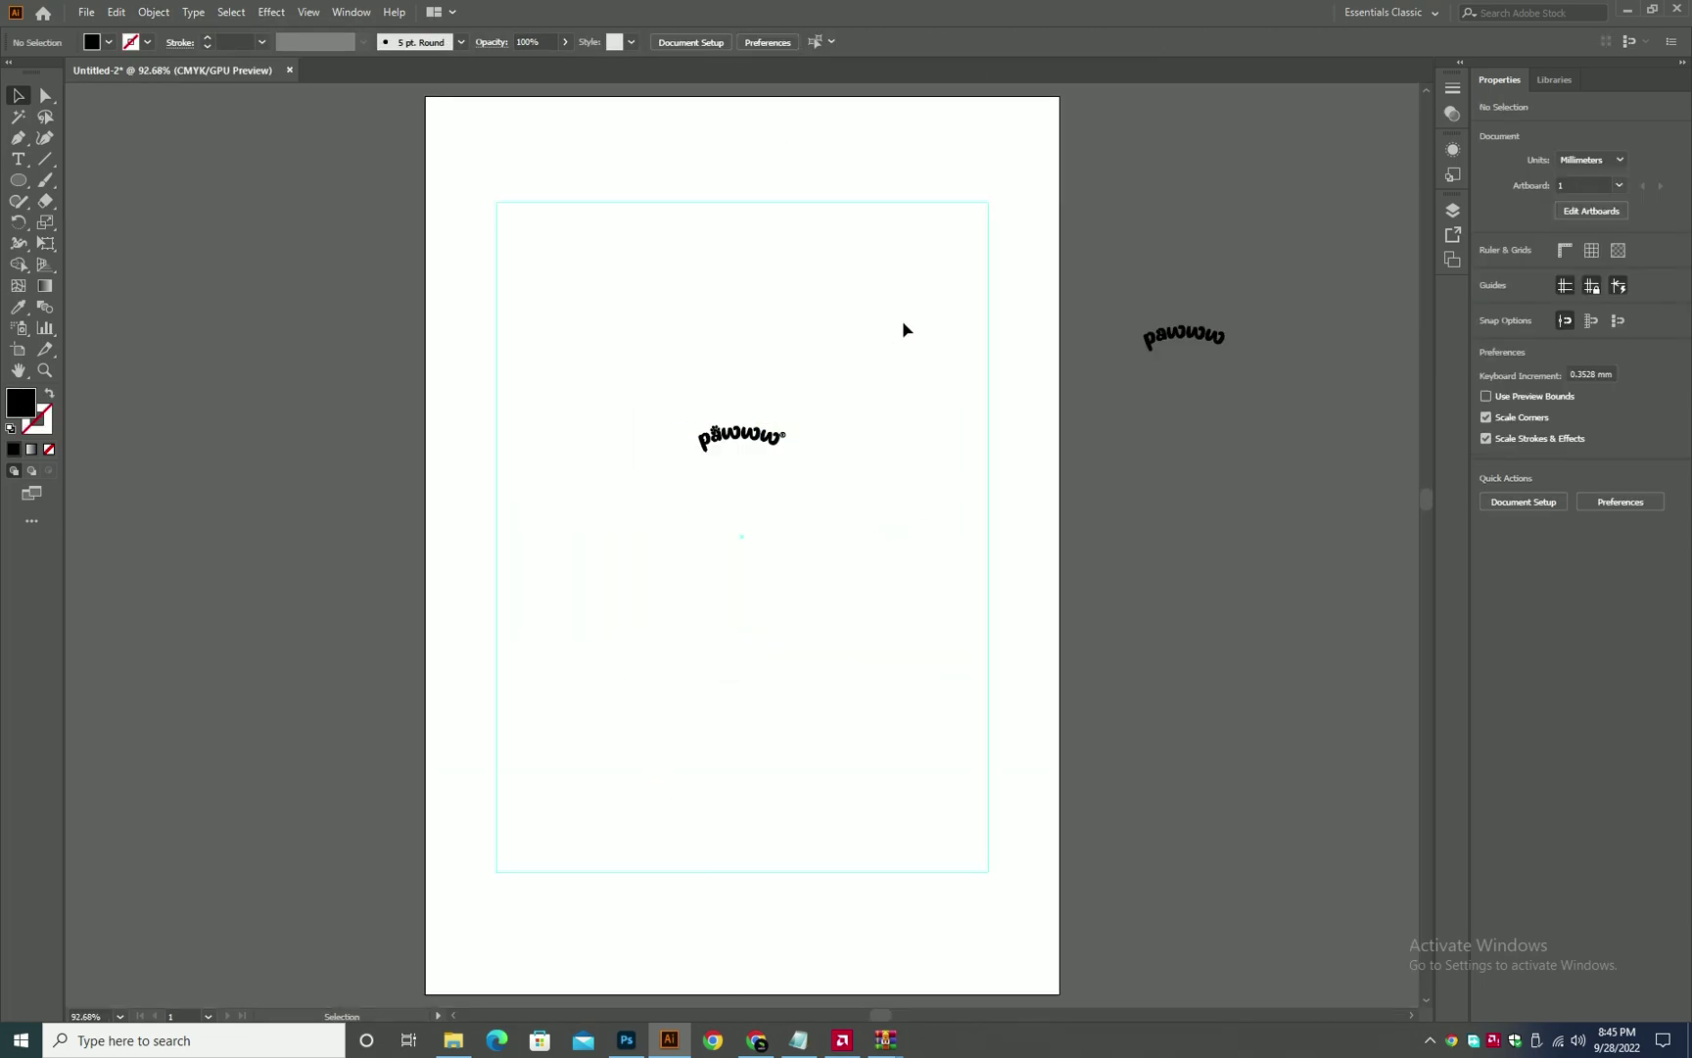
# - Enlarge the logo proportionally from its centre and move it straight up about 38 mm into the upper part of the pouch outline
pyautogui.click(785, 436)
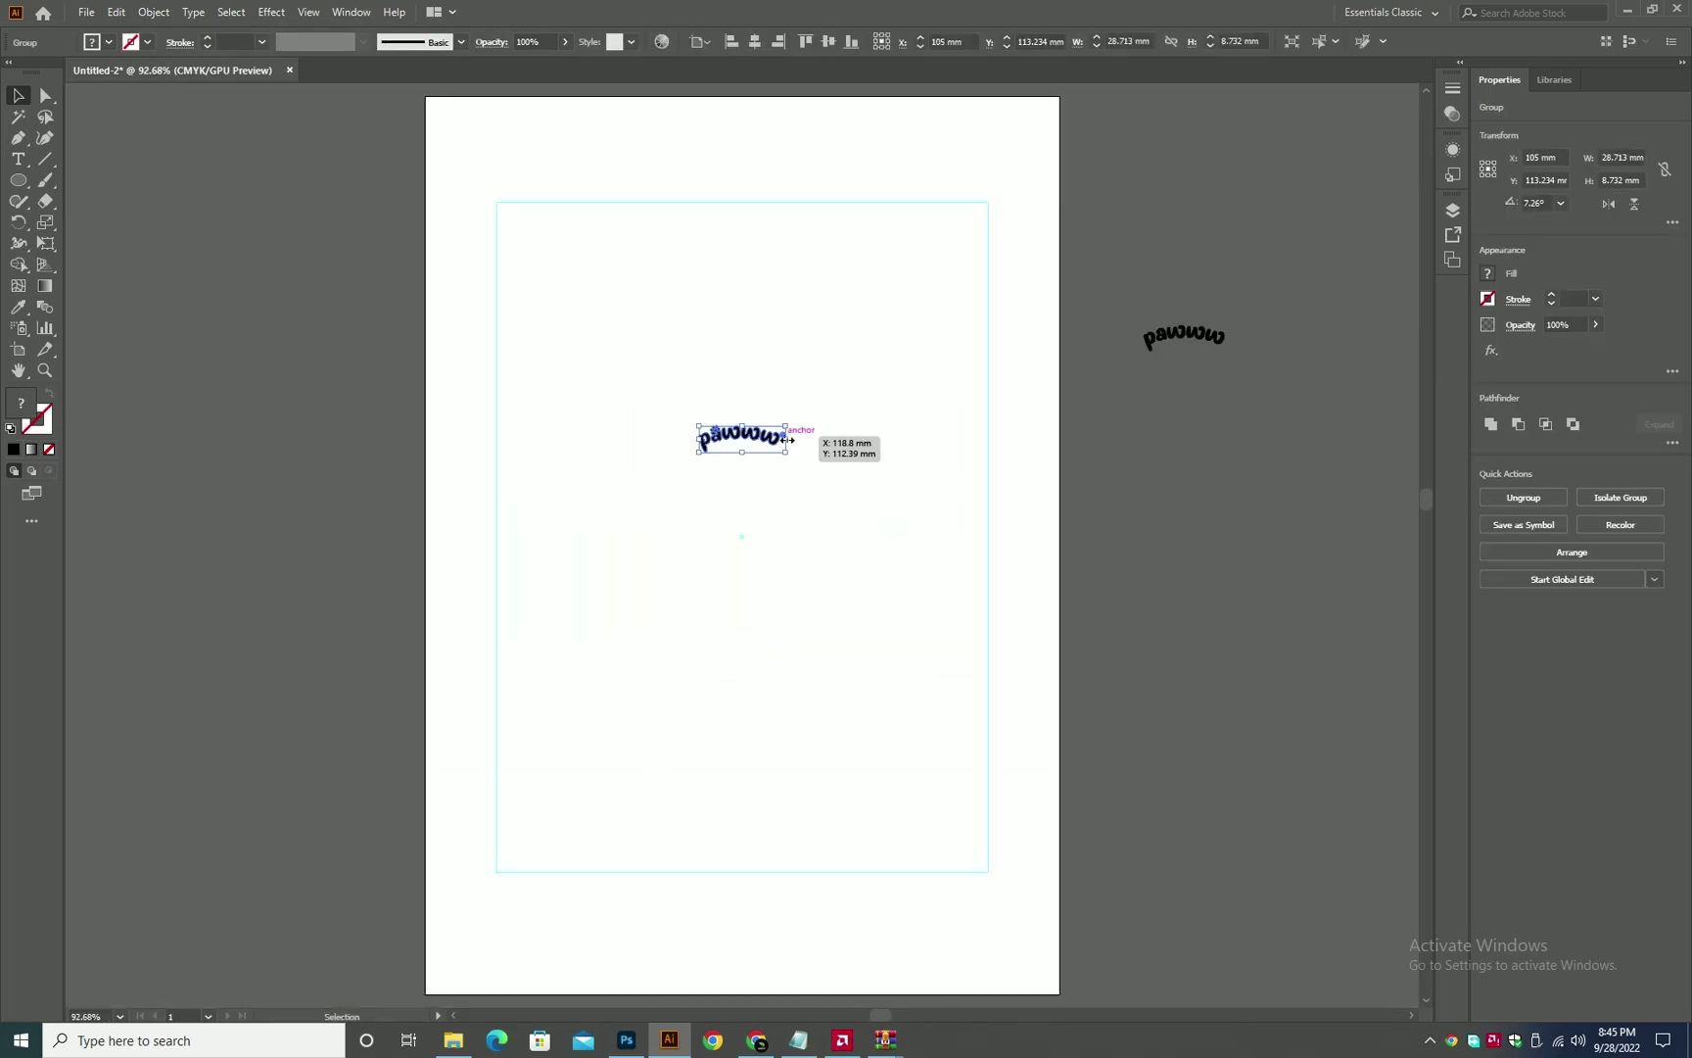
pyautogui.moveTo(821, 447); pyautogui.dragTo(767, 321)
pyautogui.doubleClick(848, 432)
pyautogui.doubleClick(799, 331)
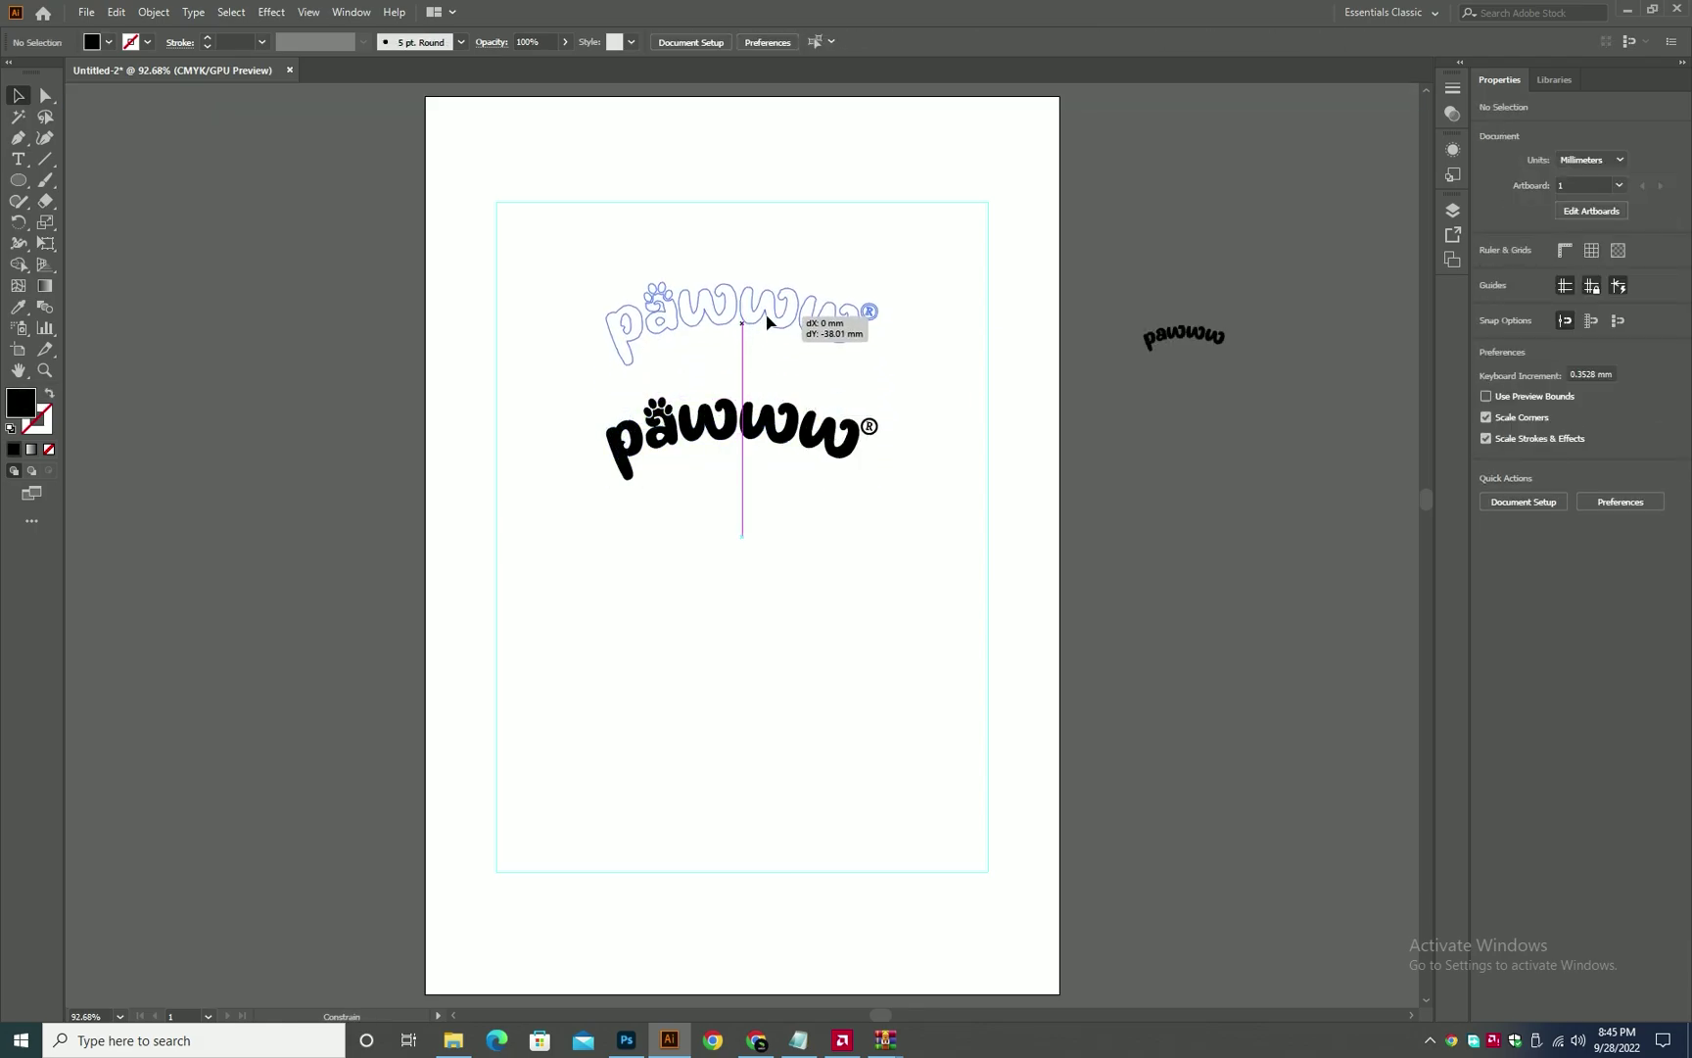
pyautogui.click(795, 406)
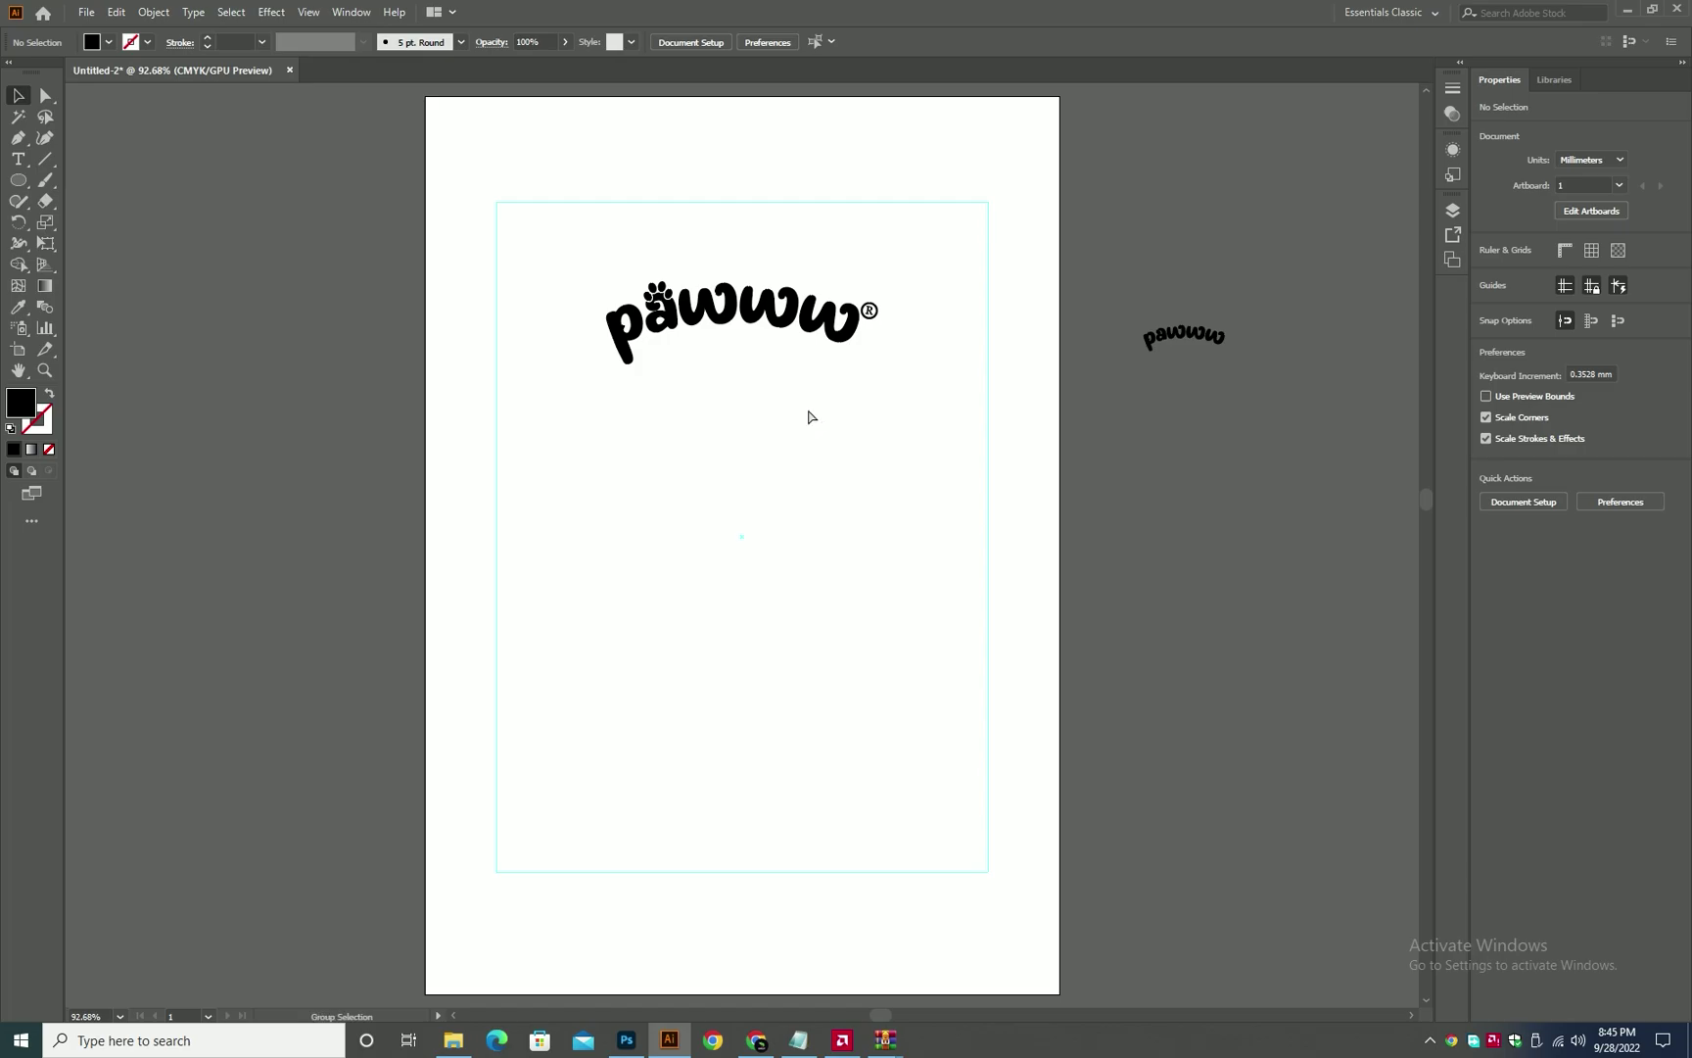
# - Switch to the Chrome browser, close the dogs png results and search Google for "teal color"
pyautogui.hotkey('alt', 'Tab')
pyautogui.click(1224, 14)
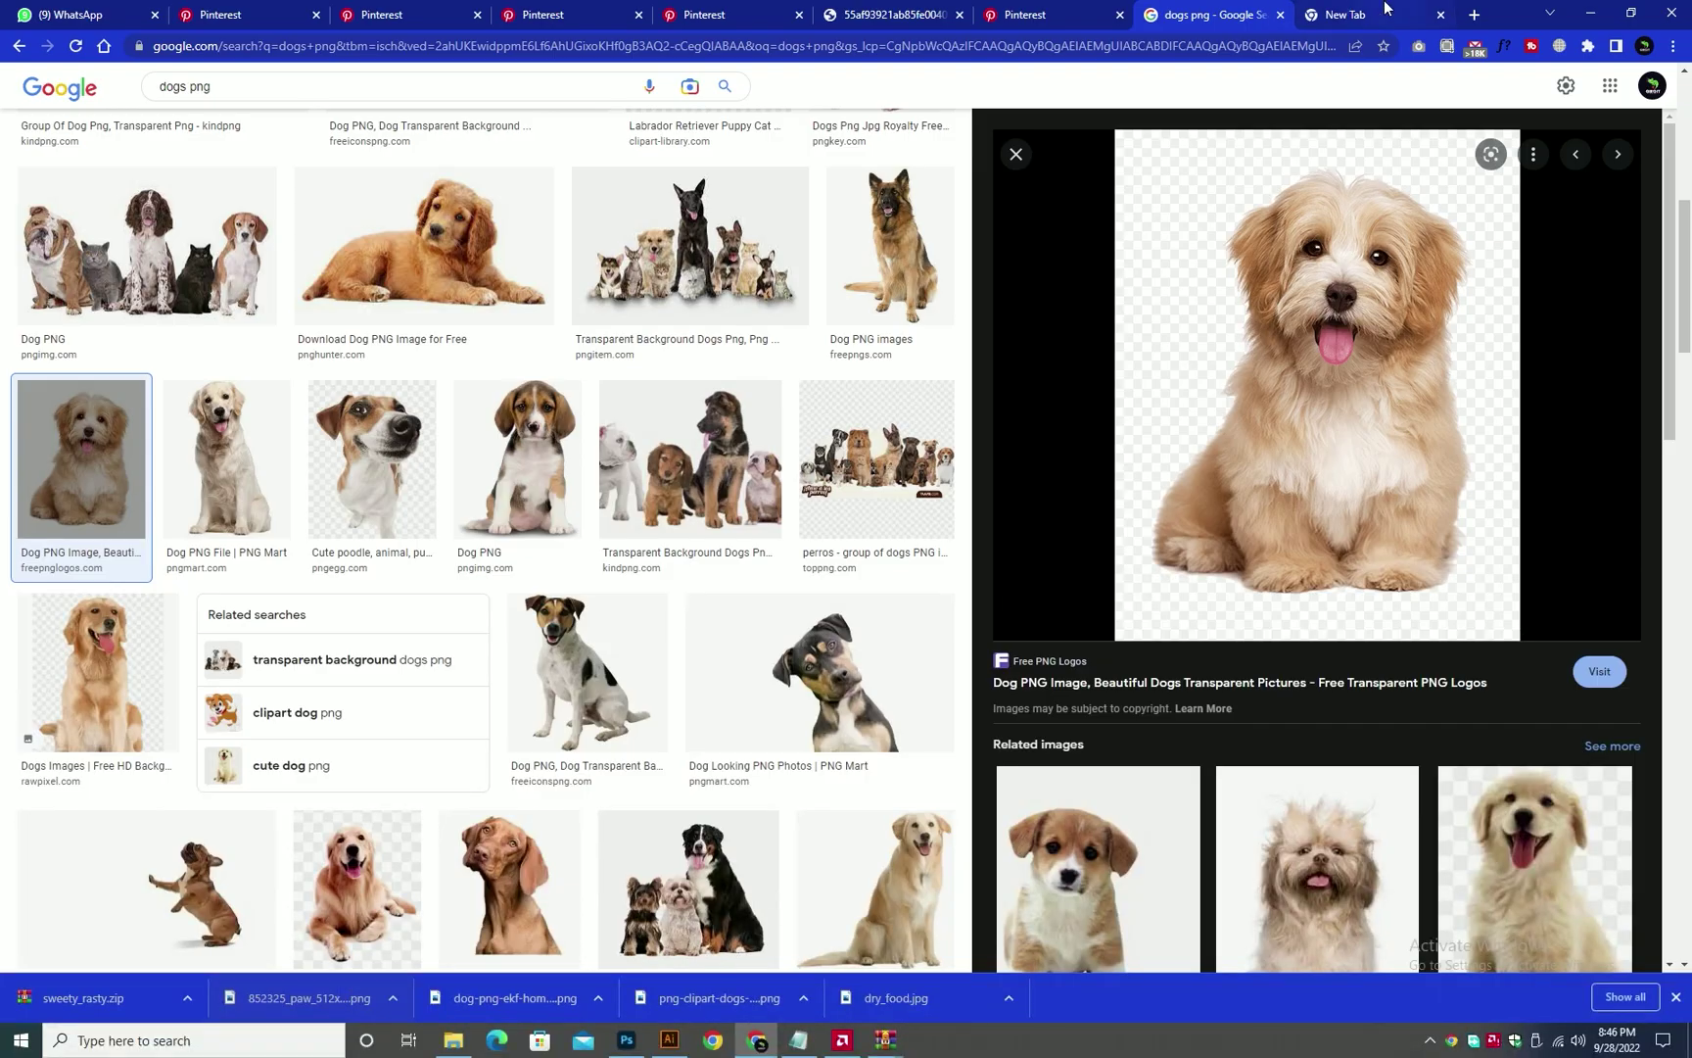
pyautogui.click(1281, 14)
pyautogui.click(1096, 44)
pyautogui.hotkey('alt', 'Tab')
pyautogui.hotkey('alt', 'Tab')
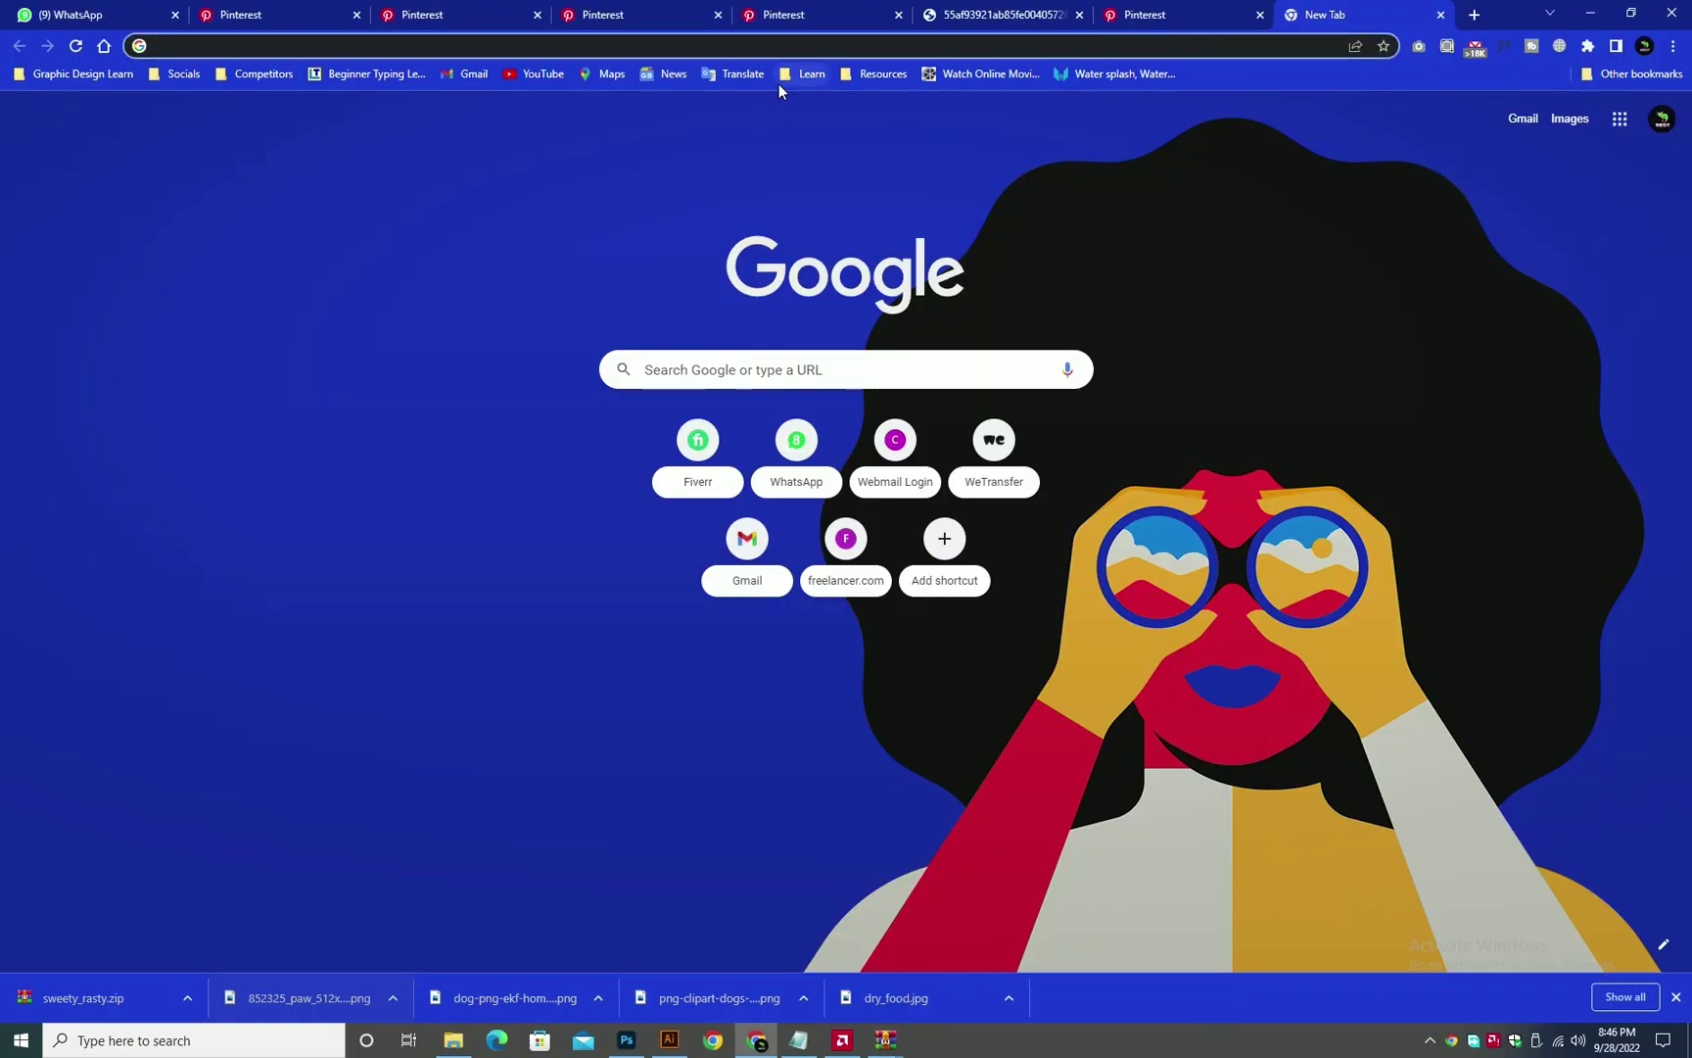
pyautogui.write('teal color')
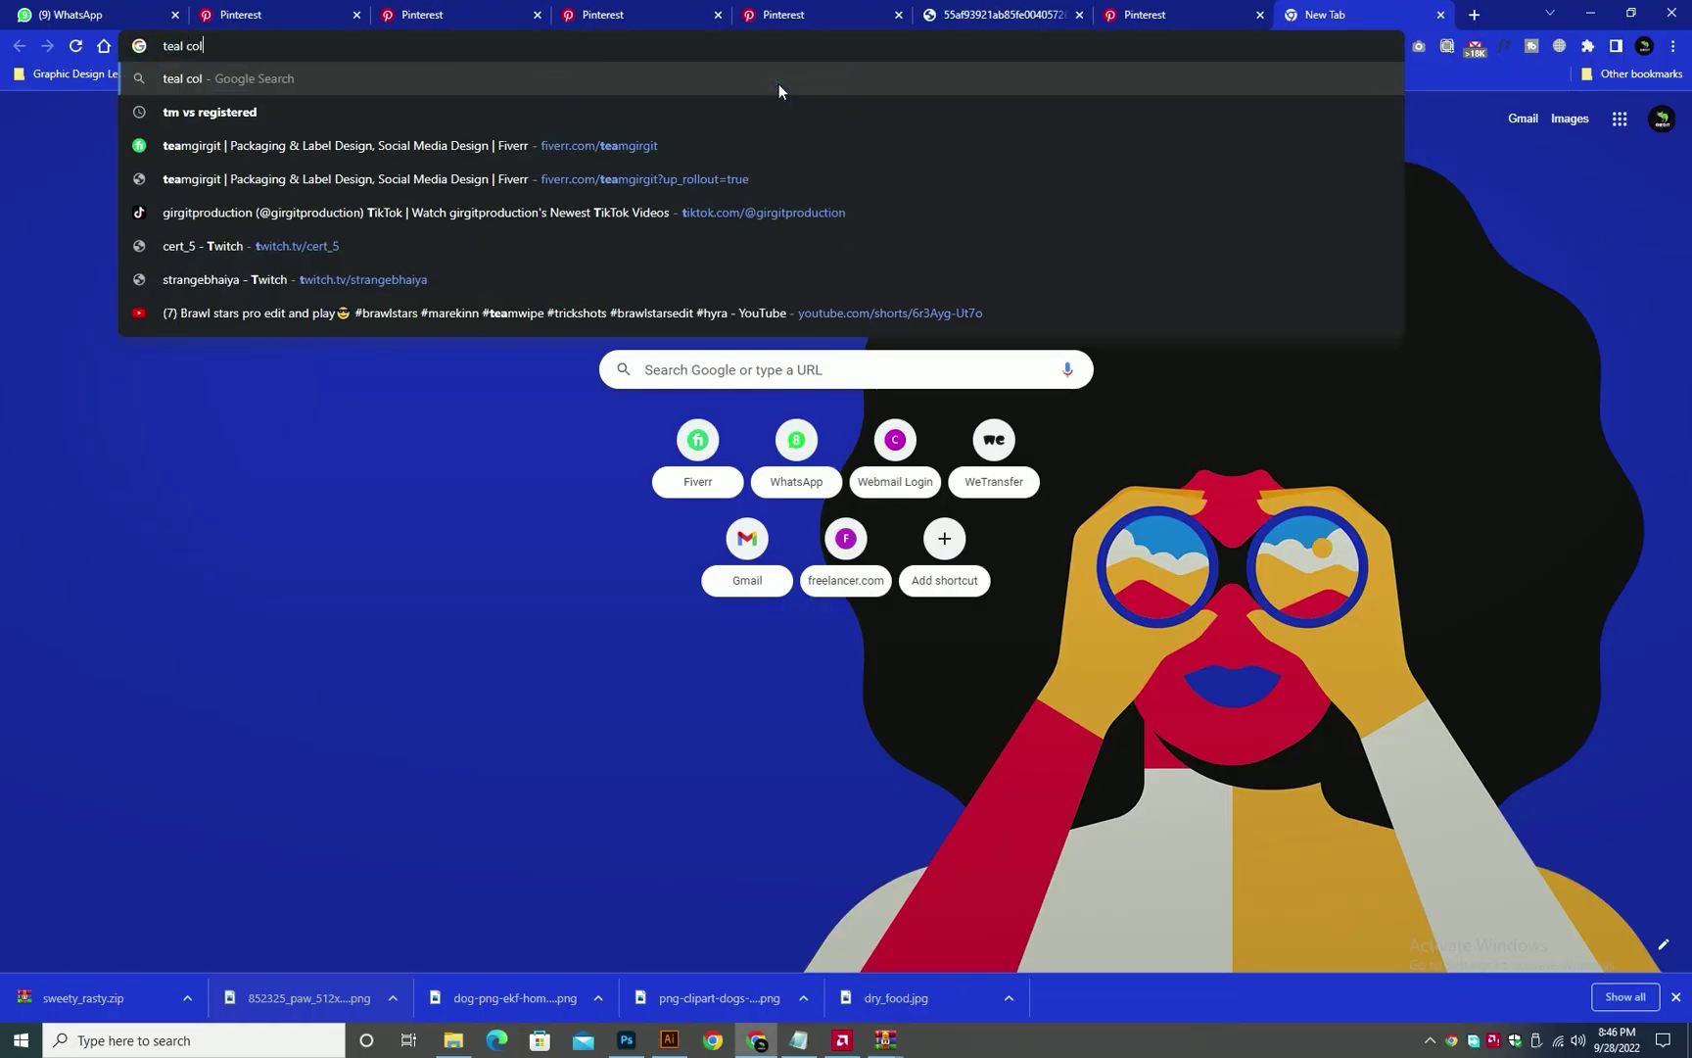
pyautogui.press('Return')
# - Snip the teal colour sample from the search results and paste it into the Illustrator document beside the artboard
pyautogui.press('super+shift+s')
pyautogui.moveTo(1062, 181); pyautogui.dragTo(1114, 259)
pyautogui.hotkey('alt', 'Tab')
pyautogui.hotkey('ctrl', 'v')
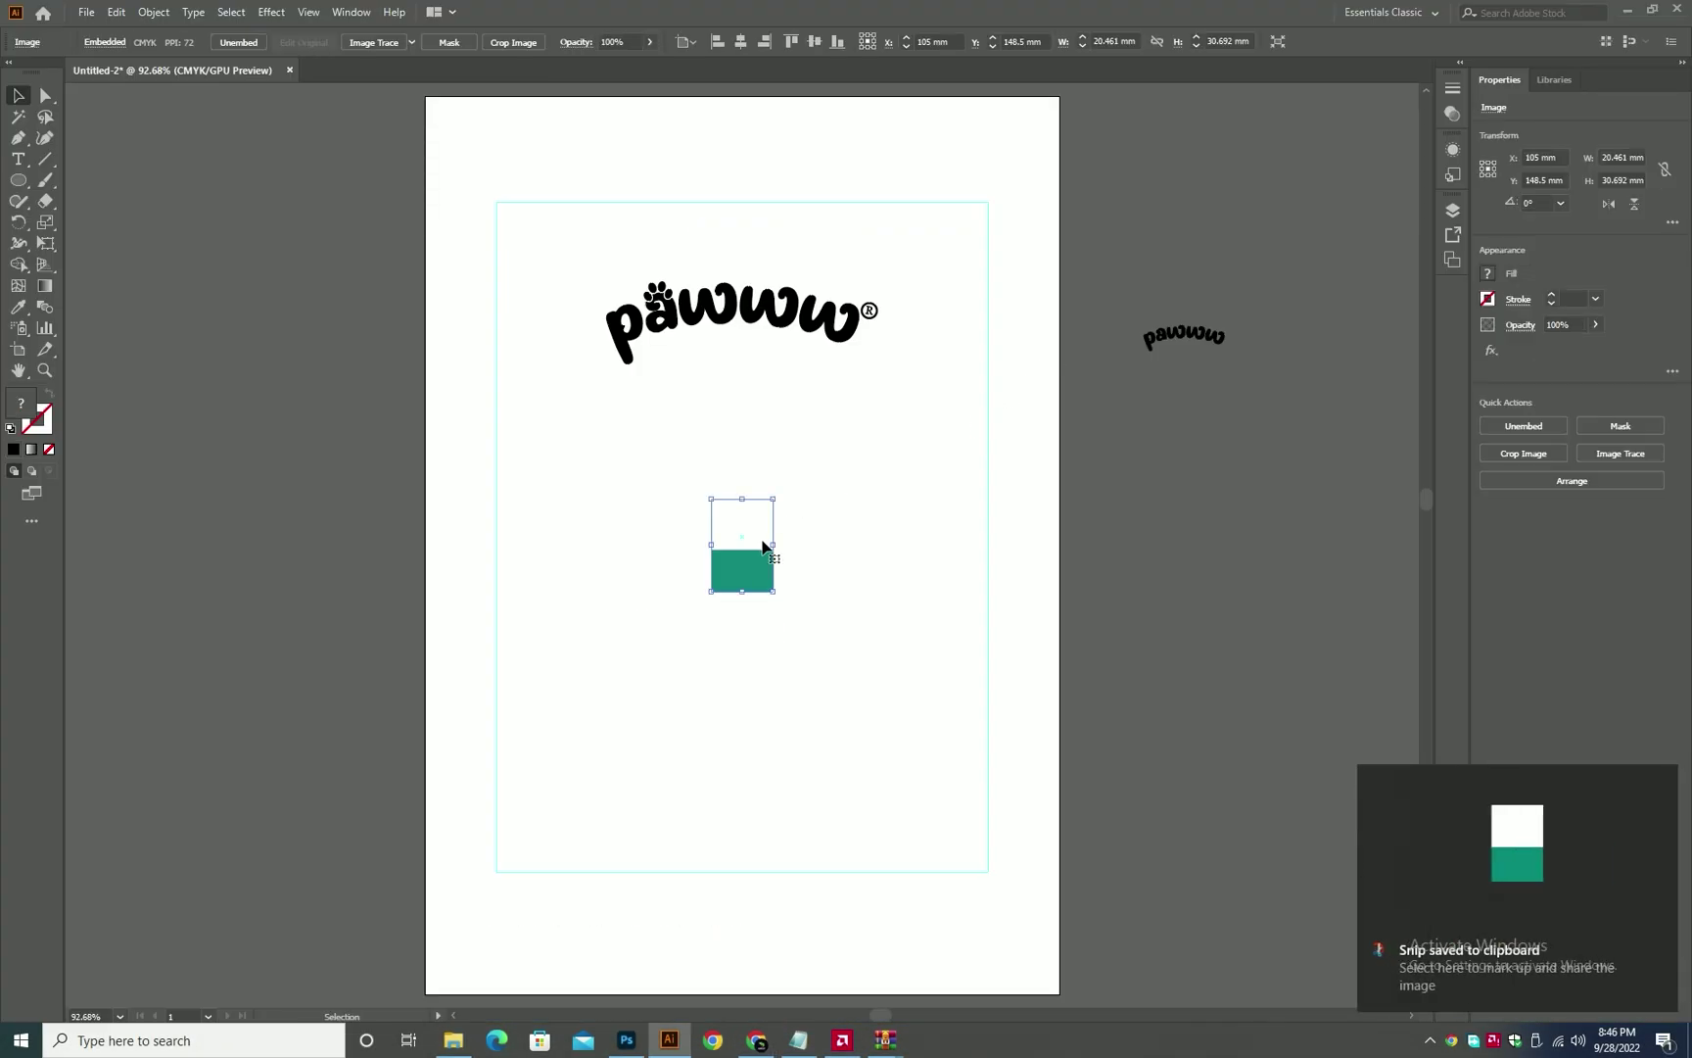
pyautogui.moveTo(763, 545); pyautogui.dragTo(315, 541)
pyautogui.click(623, 323)
pyautogui.click(721, 385)
pyautogui.scroll(3, 702, 303)
# - Snip the beige, brown and teal palette from the Pinterest teal colour scheme board and paste it at the Illustrator artboard's edge
pyautogui.hotkey('alt', 'Tab')
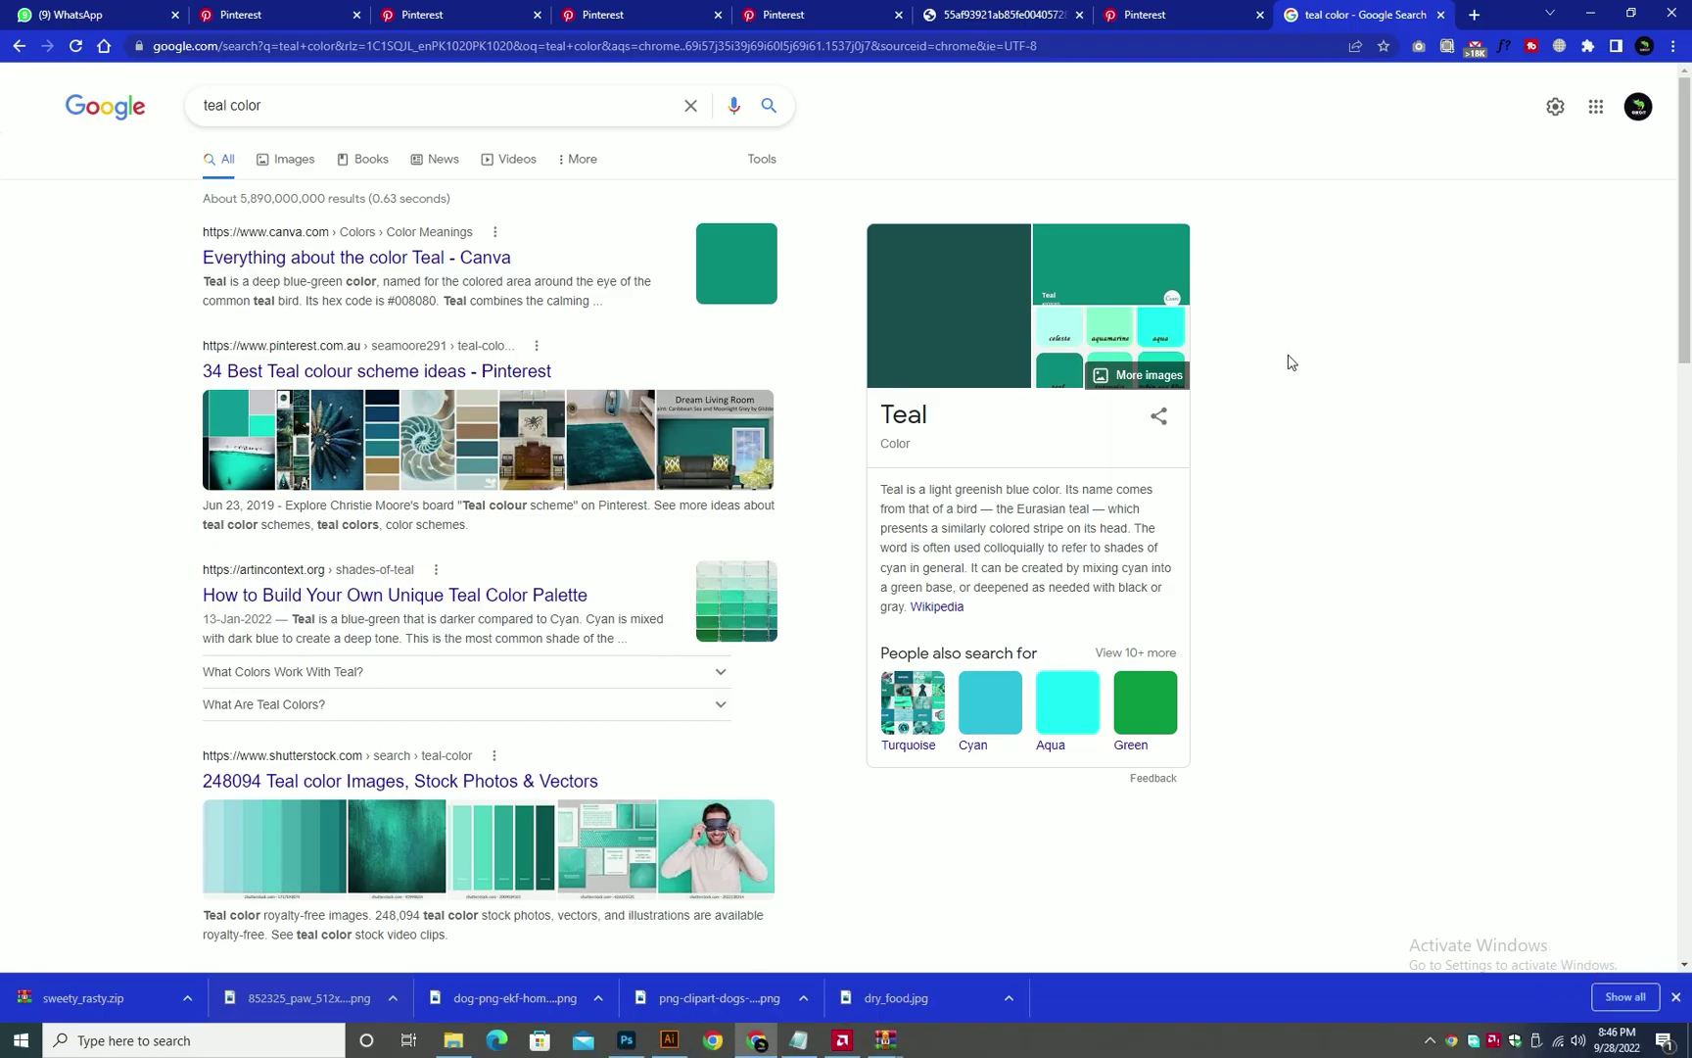
pyautogui.click(489, 450)
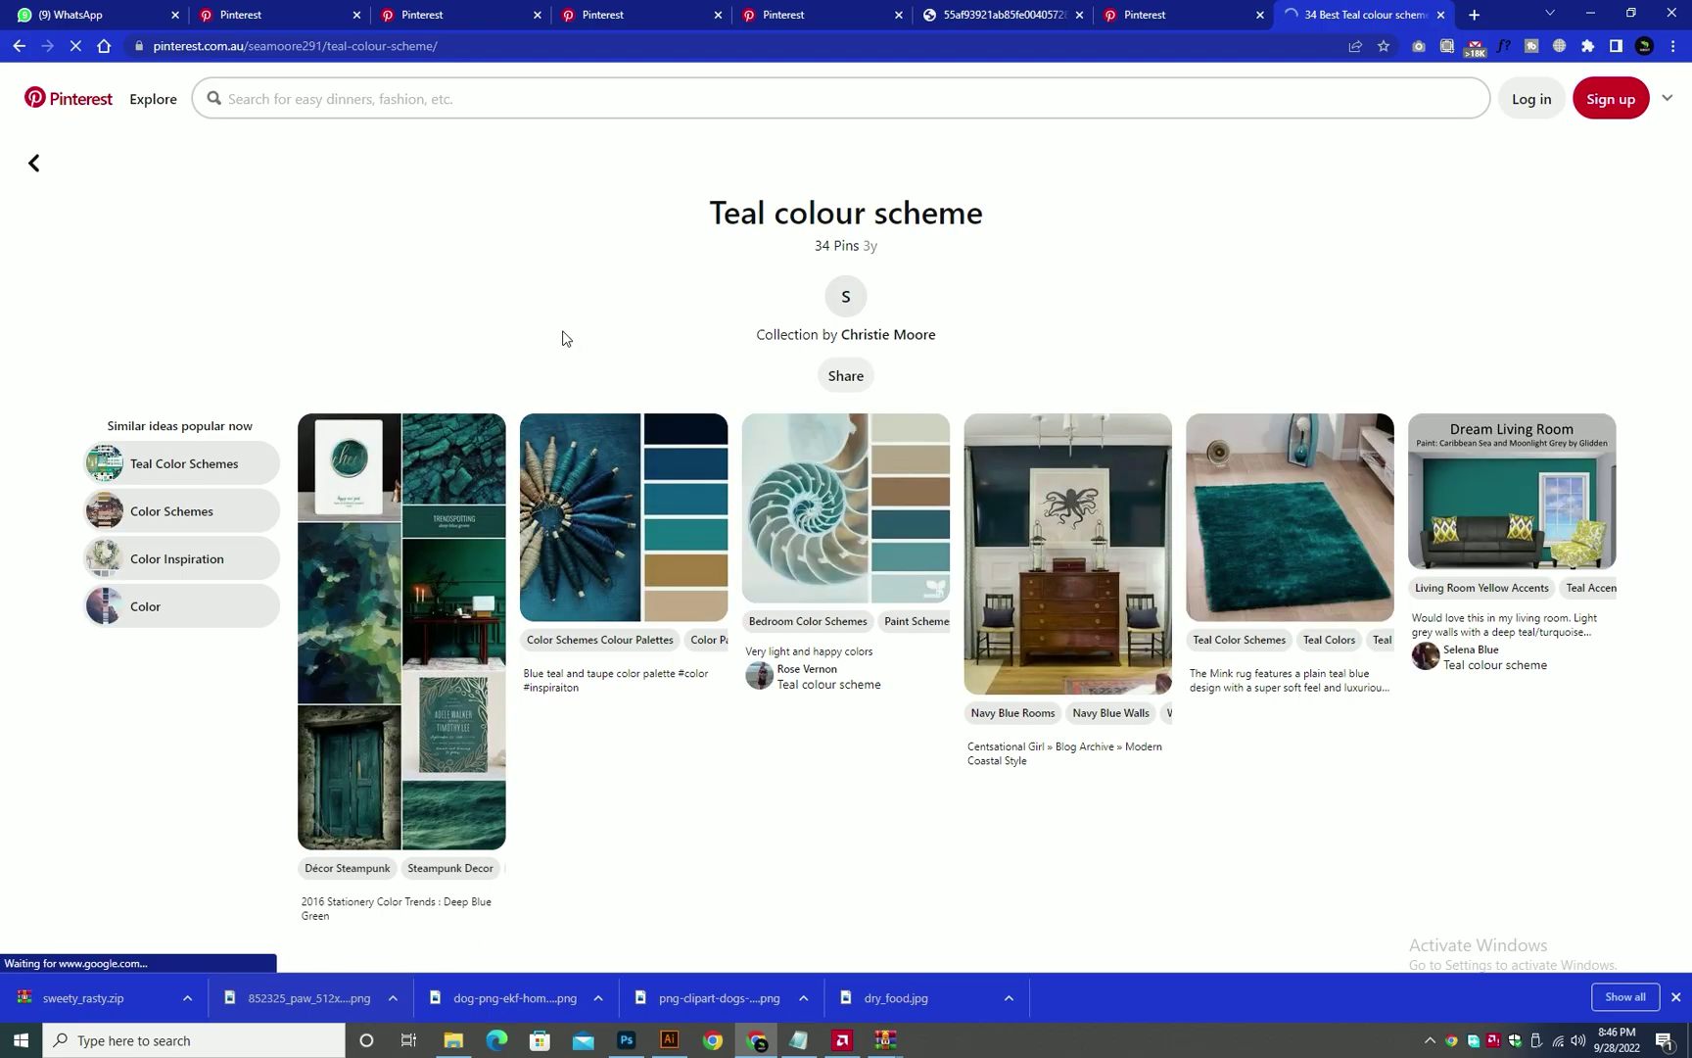
pyautogui.press('super+shift+s')
pyautogui.moveTo(872, 414); pyautogui.dragTo(949, 602)
pyautogui.hotkey('alt', 'Tab')
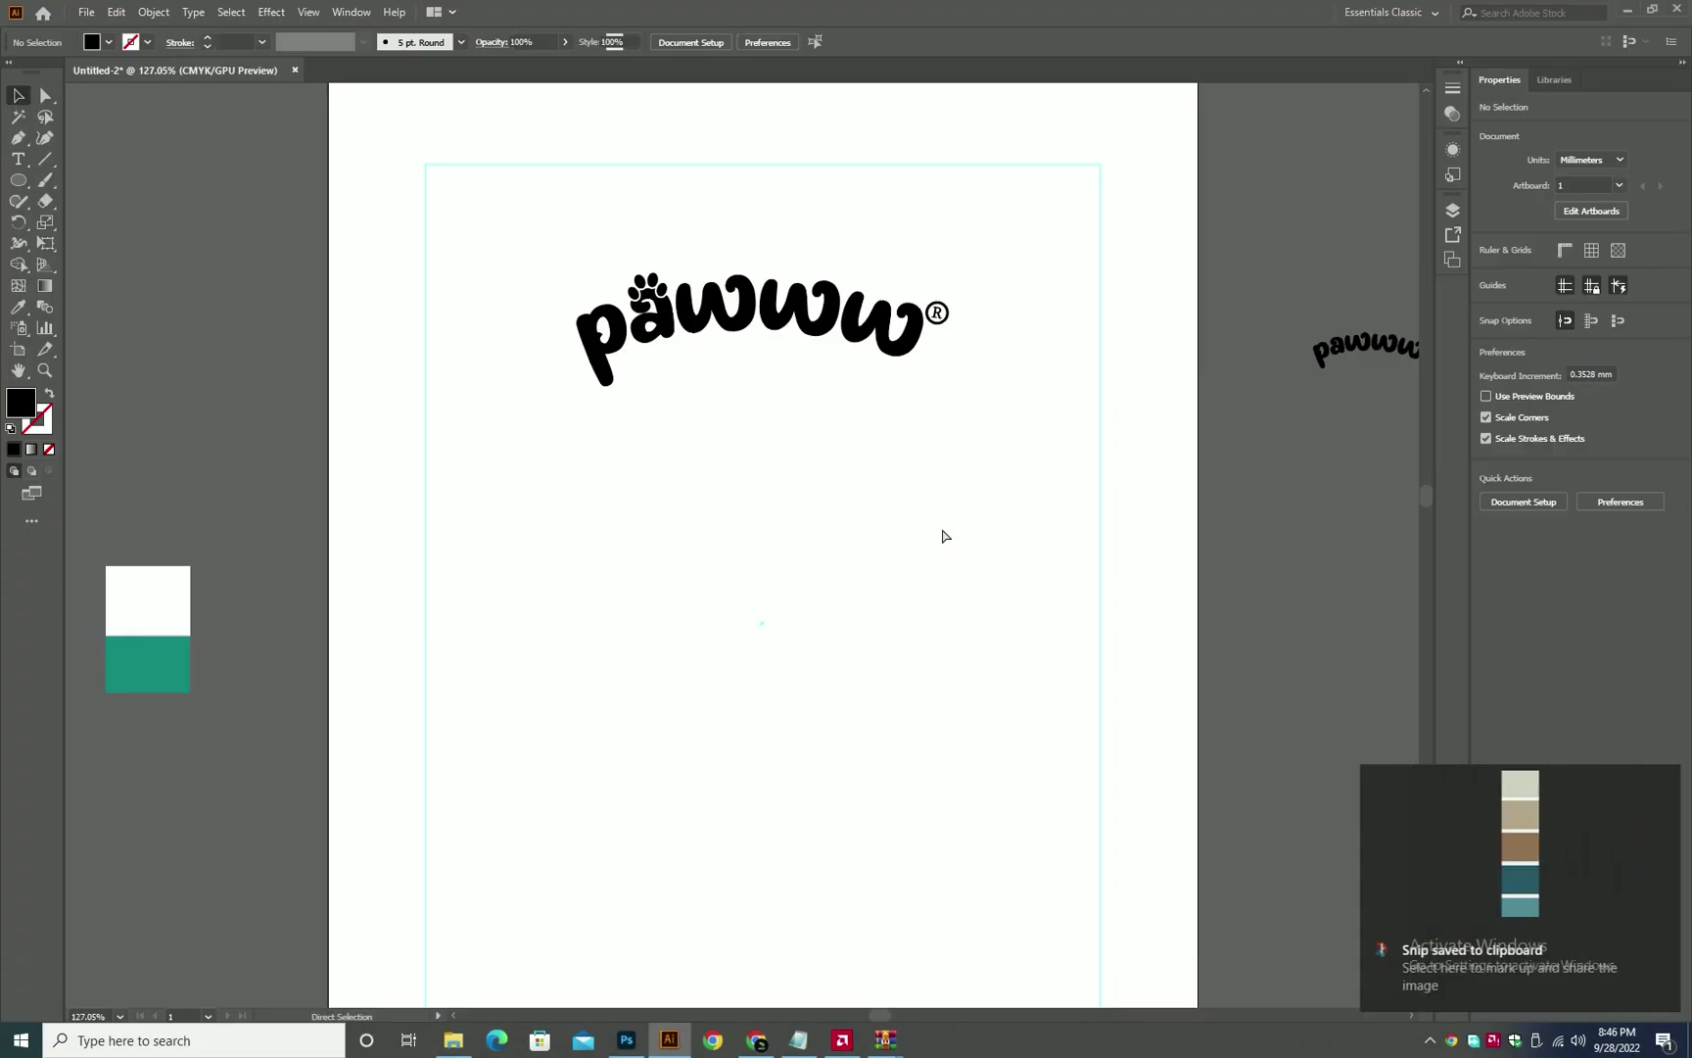
pyautogui.hotkey('ctrl', 'v')
pyautogui.moveTo(714, 534); pyautogui.dragTo(1090, 604)
# - Recolour the entire pawww logo with the dark teal sampled from the pasted palette
pyautogui.doubleClick(732, 285)
pyautogui.doubleClick(732, 283)
pyautogui.doubleClick(654, 286)
pyautogui.press('i')
pyautogui.keyDown('ctrl'); pyautogui.doubleClick(892, 247); pyautogui.keyUp('ctrl')
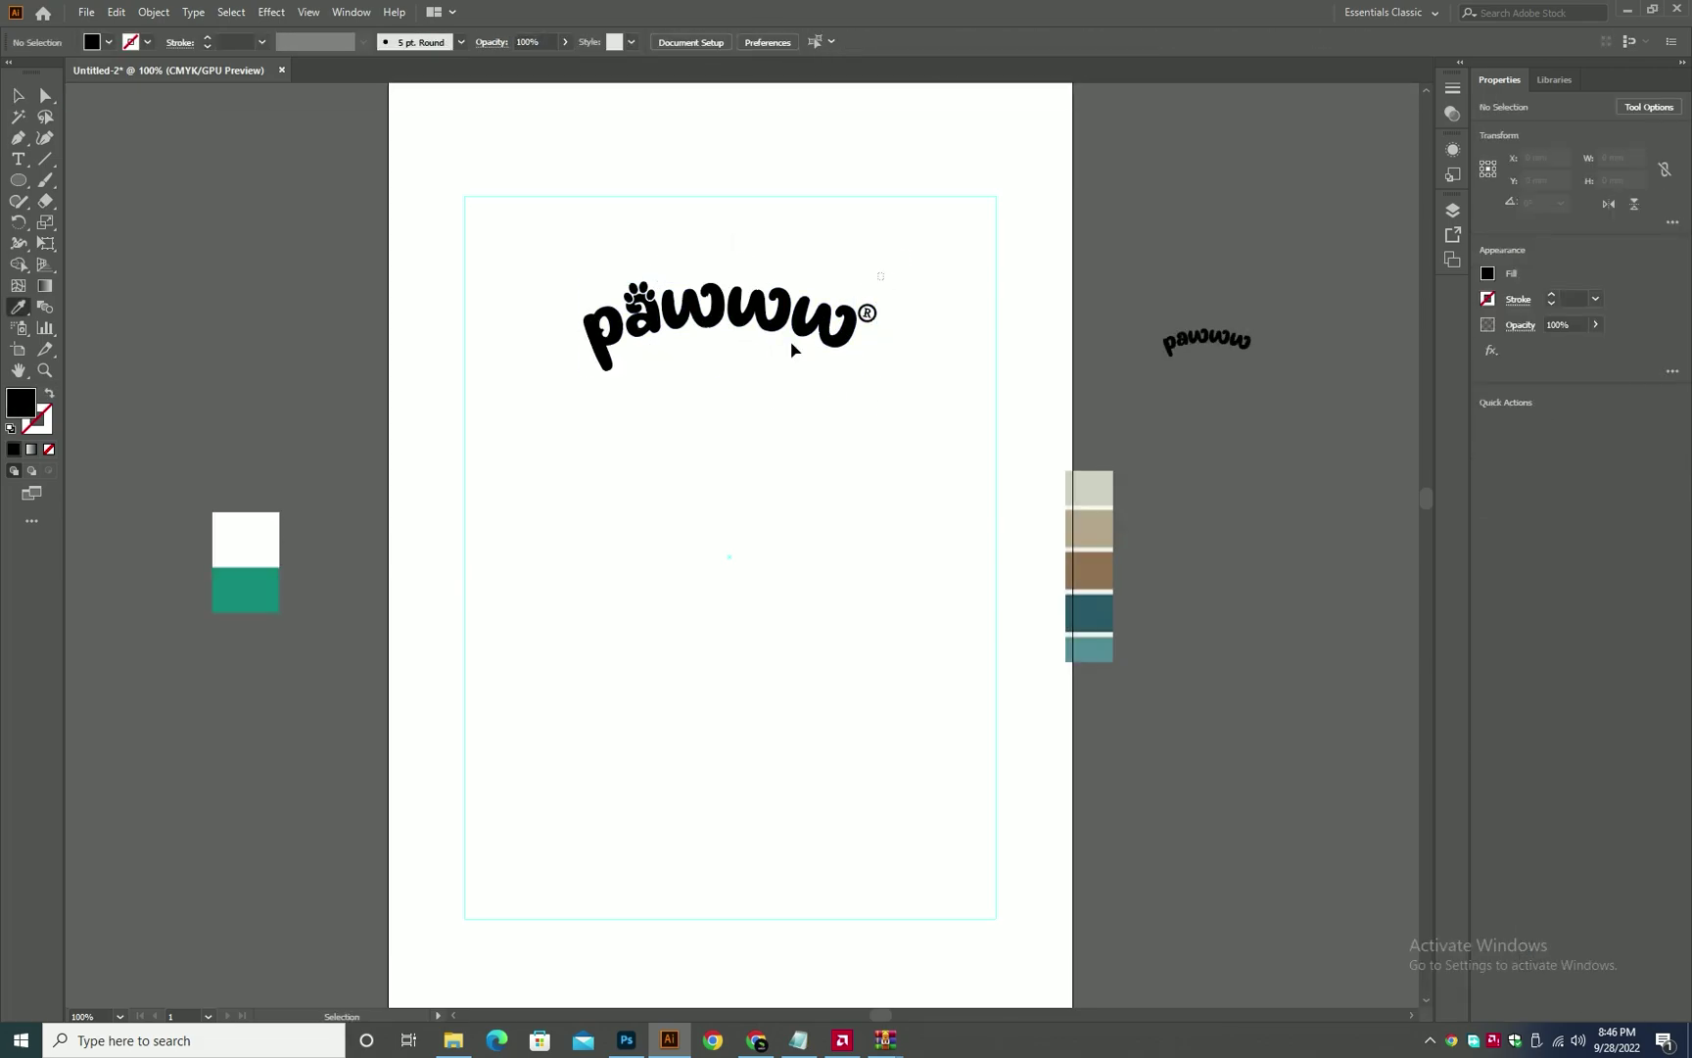
pyautogui.keyDown('ctrl'); pyautogui.click(831, 322); pyautogui.keyUp('ctrl')
pyautogui.click(1096, 616)
pyautogui.keyDown('ctrl'); pyautogui.click(1019, 537); pyautogui.keyUp('ctrl')
# - Recolour the four paw toes above the a with the brown from the pasted palette
pyautogui.press('v')
pyautogui.scroll(5, 649, 271)
pyautogui.press('a')
pyautogui.click(558, 340)
pyautogui.keyDown('shift'); pyautogui.click(631, 361); pyautogui.keyUp('shift')
pyautogui.keyDown('shift'); pyautogui.click(651, 387); pyautogui.keyUp('shift')
pyautogui.keyDown('shift'); pyautogui.click(547, 415); pyautogui.keyUp('shift')
pyautogui.moveTo(993, 607); pyautogui.dragTo(733, 678)
pyautogui.scroll(-6, 732, 676)
pyautogui.press('i')
pyautogui.keyDown('ctrl'); pyautogui.click(1166, 679); pyautogui.keyUp('ctrl')
pyautogui.hotkey('ctrl', 'z')
pyautogui.click(1099, 704)
pyautogui.keyDown('ctrl'); pyautogui.click(834, 644); pyautogui.keyUp('ctrl')
# - Recolour the registered mark with the same brown as the paw toes
pyautogui.moveTo(725, 519); pyautogui.dragTo(1165, 710)
pyautogui.hotkey('ctrl', 'z')
pyautogui.keyDown('ctrl'); pyautogui.click(1265, 755); pyautogui.keyUp('ctrl')
pyautogui.press('v')
pyautogui.press('a')
pyautogui.click(855, 446)
pyautogui.press('o')
pyautogui.press('i')
pyautogui.click(523, 407)
pyautogui.keyDown('ctrl'); pyautogui.click(668, 367); pyautogui.keyUp('ctrl')
pyautogui.moveTo(827, 632); pyautogui.dragTo(836, 550)
pyautogui.press('v')
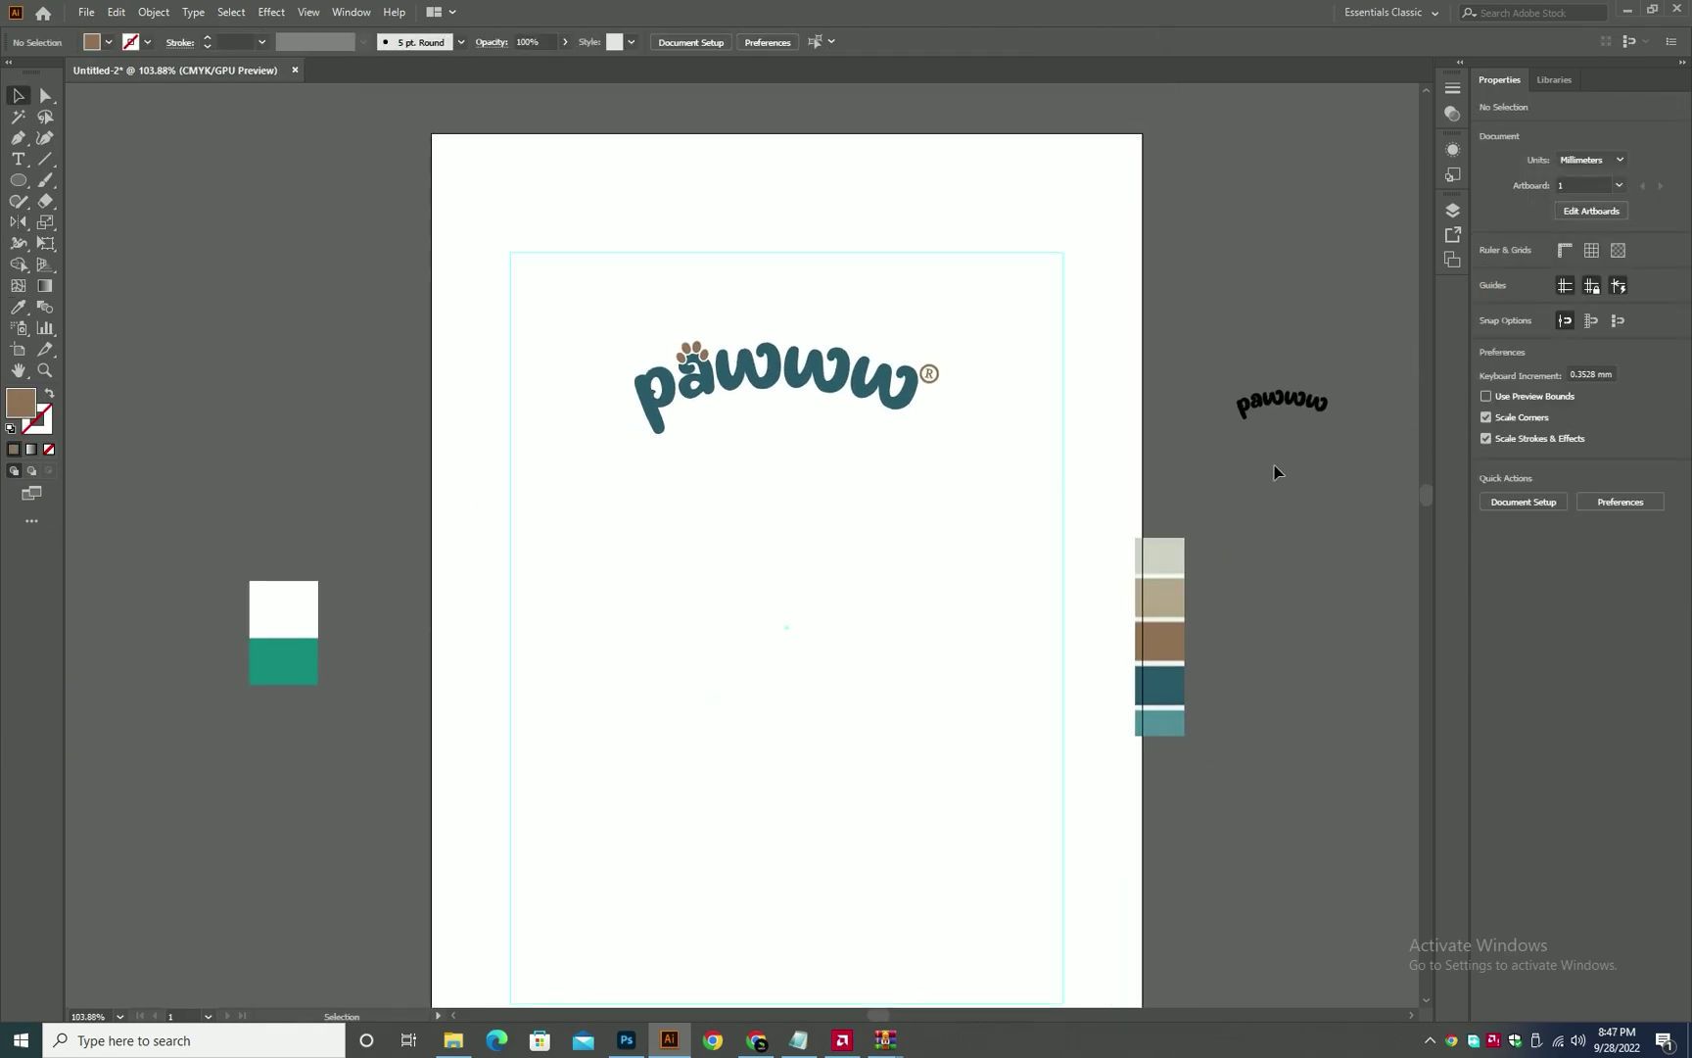
pyautogui.press('p')
pyautogui.click(682, 343)
pyautogui.click(778, 536)
pyautogui.press('Escape')
# - Draw a brown ellipse about 250 × 159 mm and a rectangle spanning the pouch outline's width from its upper edge
pyautogui.moveTo(801, 589); pyautogui.dragTo(1226, 858)
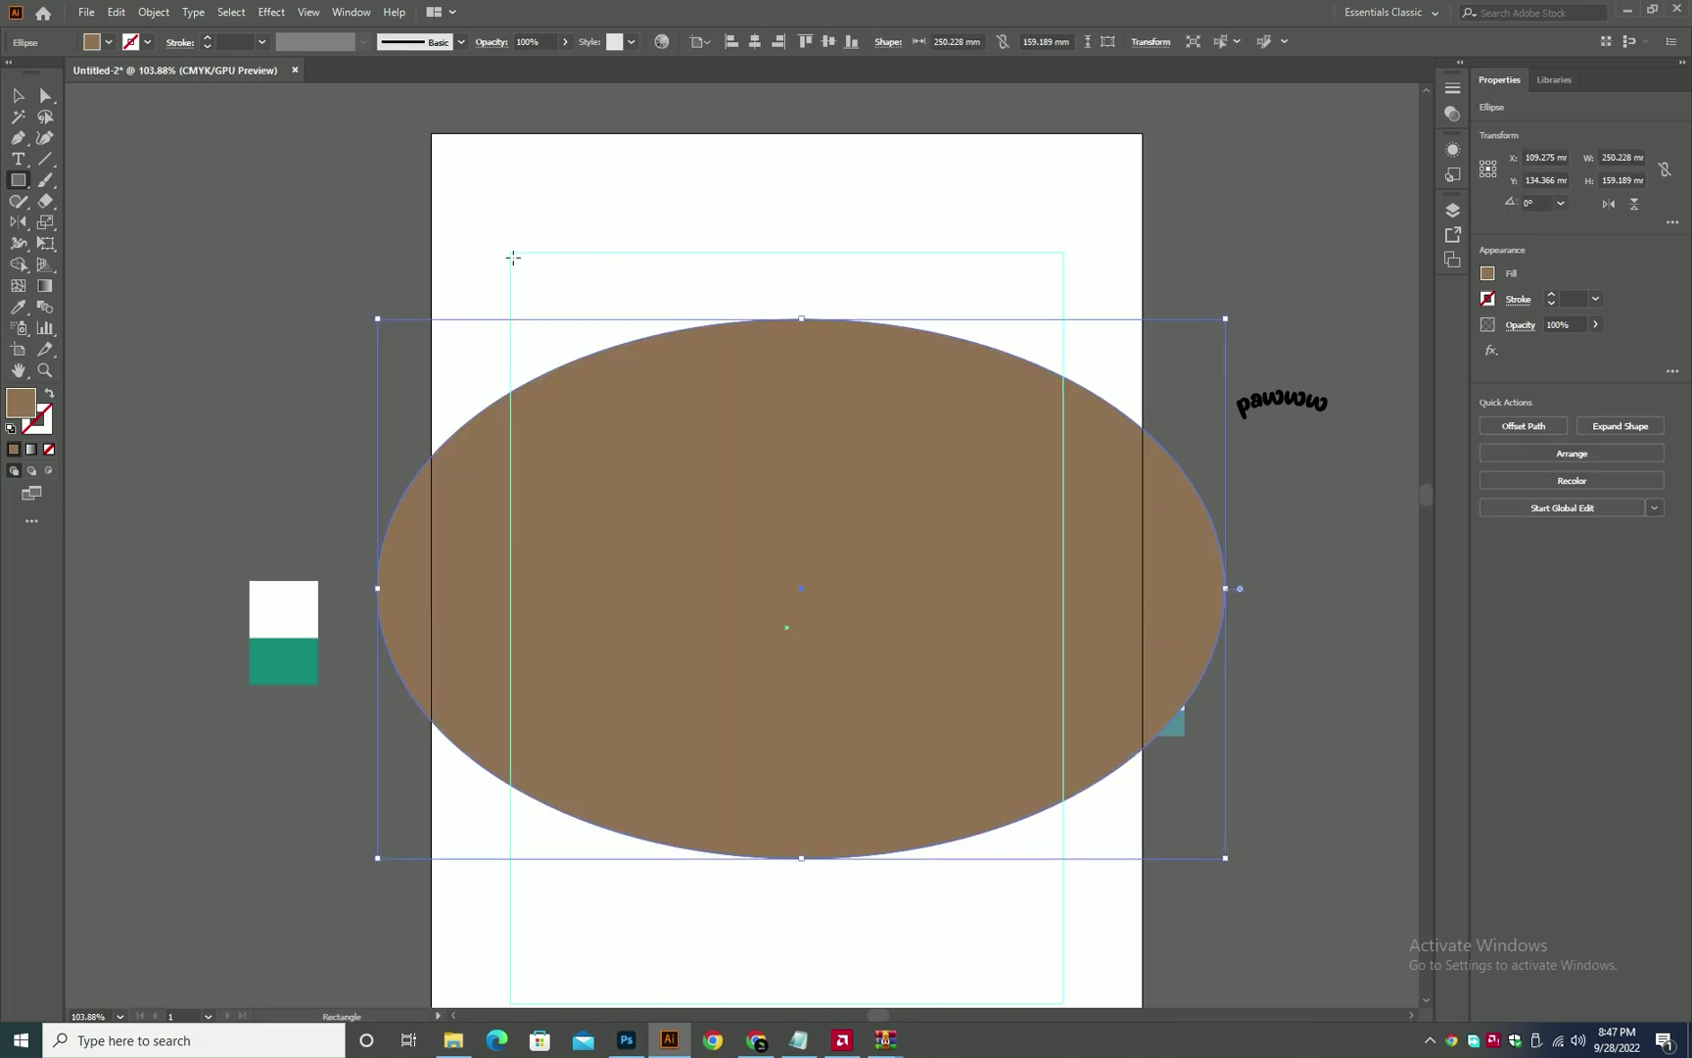
pyautogui.moveTo(1072, 637); pyautogui.dragTo(1062, 640)
pyautogui.click(1110, 498)
pyautogui.press('Escape')
# - Cut the ellipse out of the rectangle with Shape Builder, leaving an arched band above the logo
pyautogui.press('a')
pyautogui.keyDown('shift'); pyautogui.click(1101, 488); pyautogui.keyUp('shift')
pyautogui.hotkey('shift', 'm')
pyautogui.keyDown('alt'); pyautogui.click(1005, 650); pyautogui.keyUp('alt')
pyautogui.keyDown('alt'); pyautogui.click(991, 634); pyautogui.keyUp('alt')
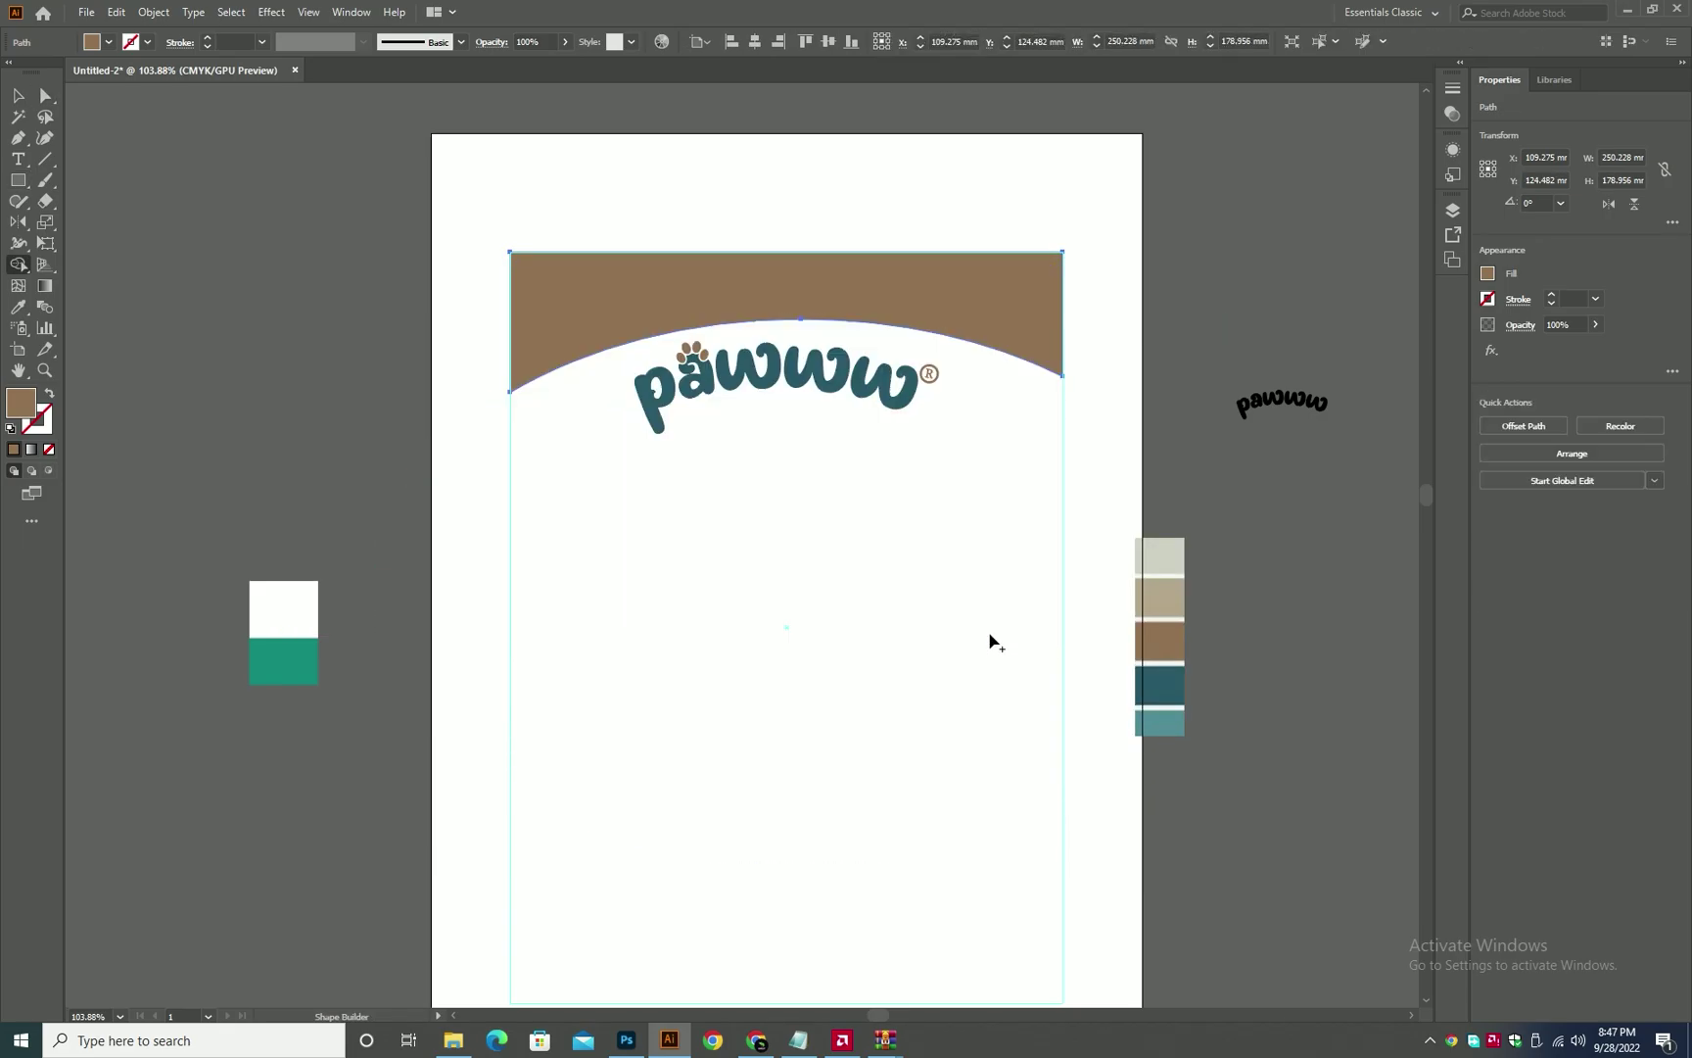
pyautogui.click(1159, 276)
# - Recolour the arched band with the dark teal of the logo lettering
pyautogui.click(1032, 320)
pyautogui.press('i')
pyautogui.click(888, 386)
pyautogui.press('v')
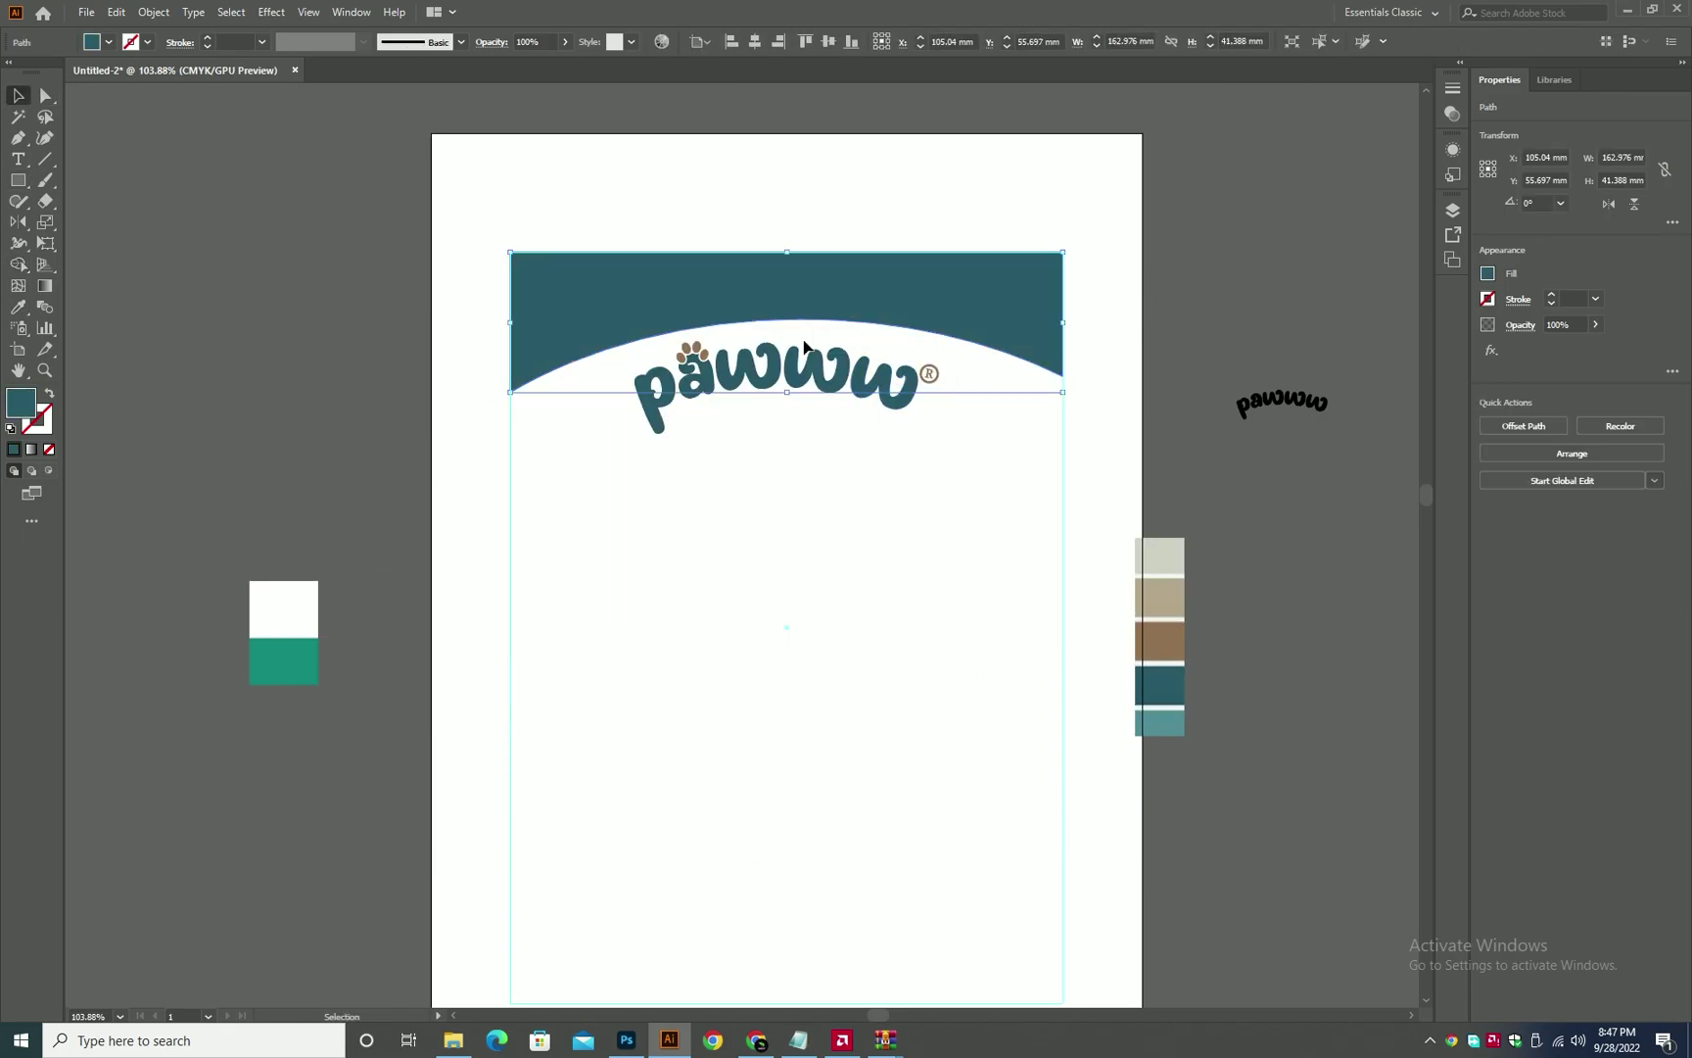
# - Raise the anchor points along the teal band's arched lower edge, making the band about 33 mm tall
pyautogui.rightClick(875, 303)
pyautogui.click(930, 404)
pyautogui.press('a')
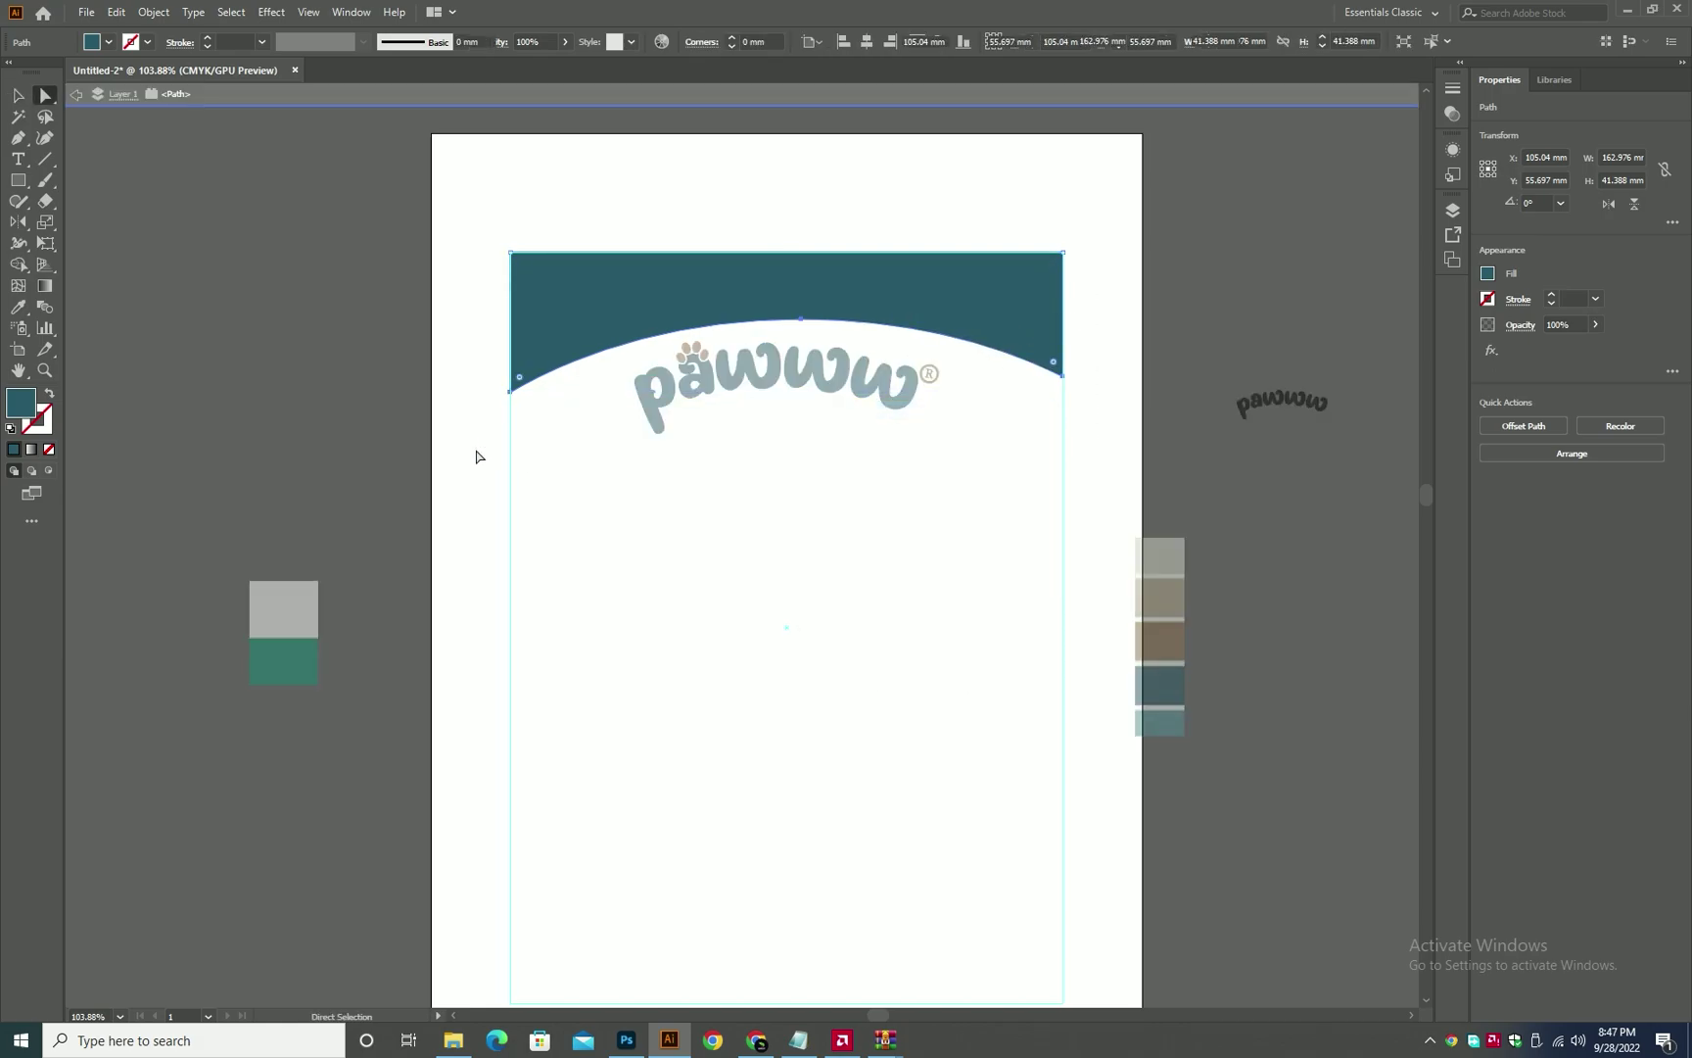
pyautogui.moveTo(1094, 292); pyautogui.dragTo(477, 453)
pyautogui.press('Escape')
pyautogui.hotkey('shift', 'Up')
pyautogui.hotkey('shift', 'Up')
pyautogui.hotkey('shift', 'Up')
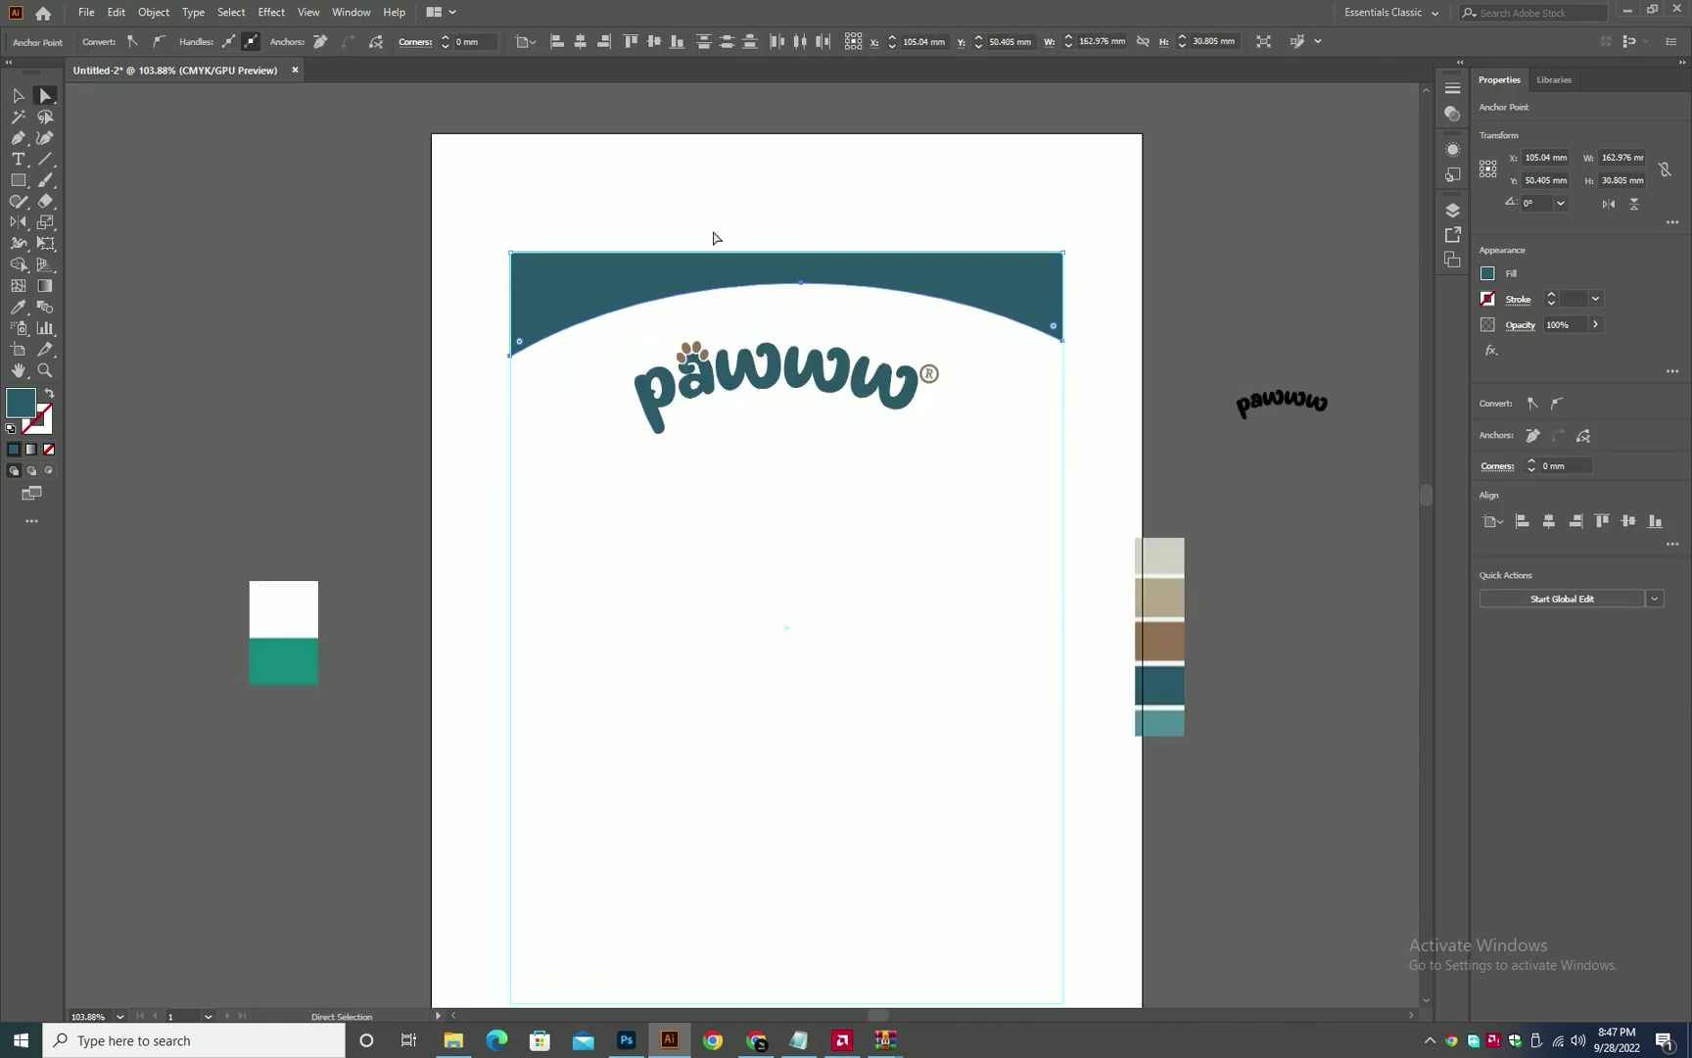
pyautogui.press('v')
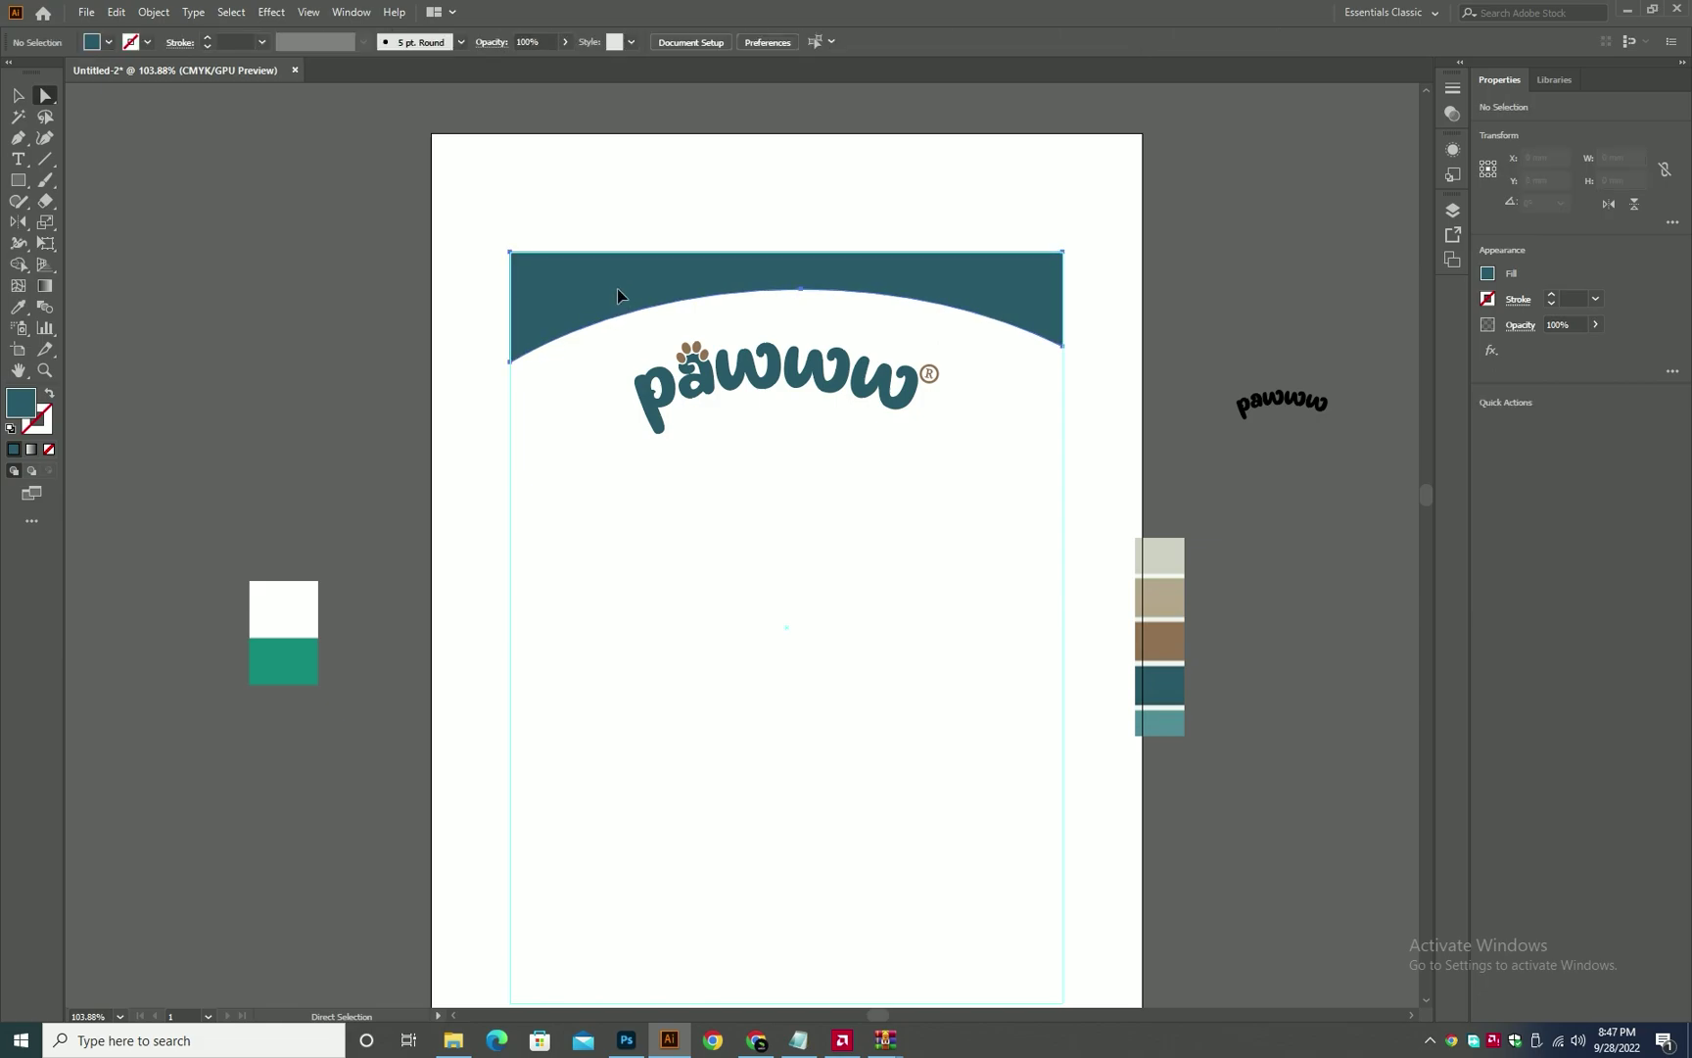
# - Duplicate the teal band, colour the copy brown, size it to about 163 × 38.6 mm and place it behind the original
pyautogui.moveTo(1064, 307); pyautogui.dragTo(1041, 316)
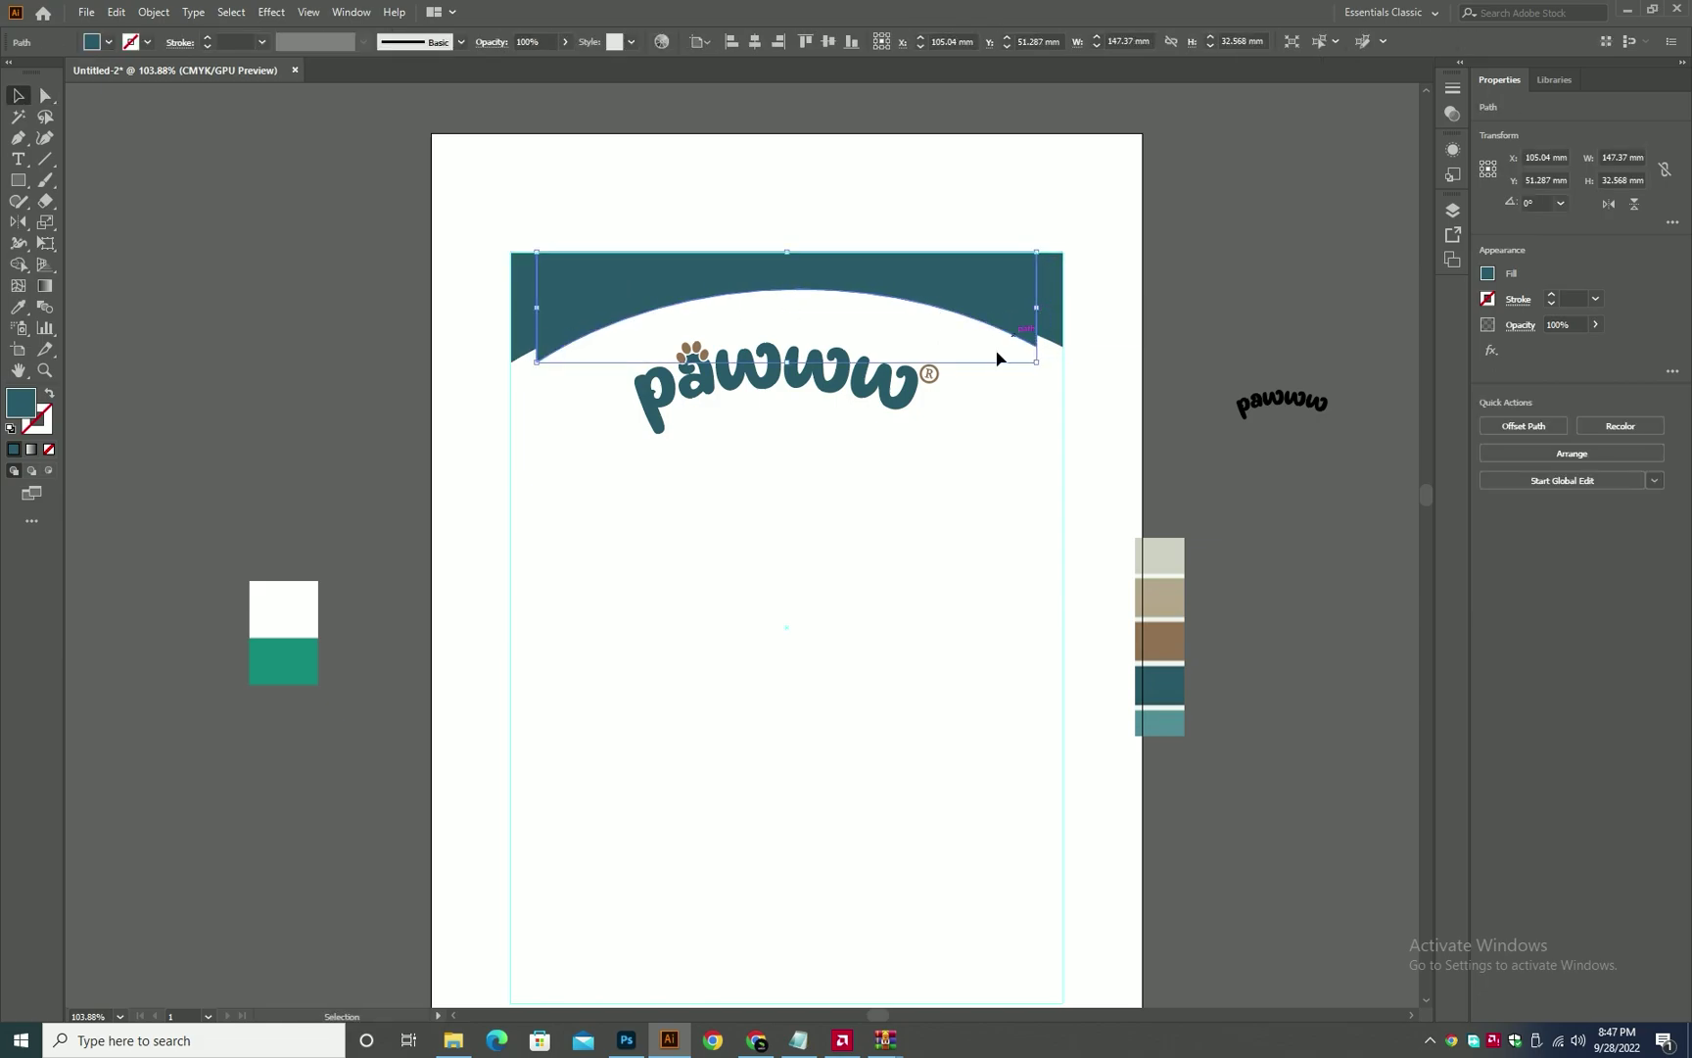
pyautogui.click(933, 373)
pyautogui.press('v')
pyautogui.moveTo(792, 362); pyautogui.dragTo(791, 383)
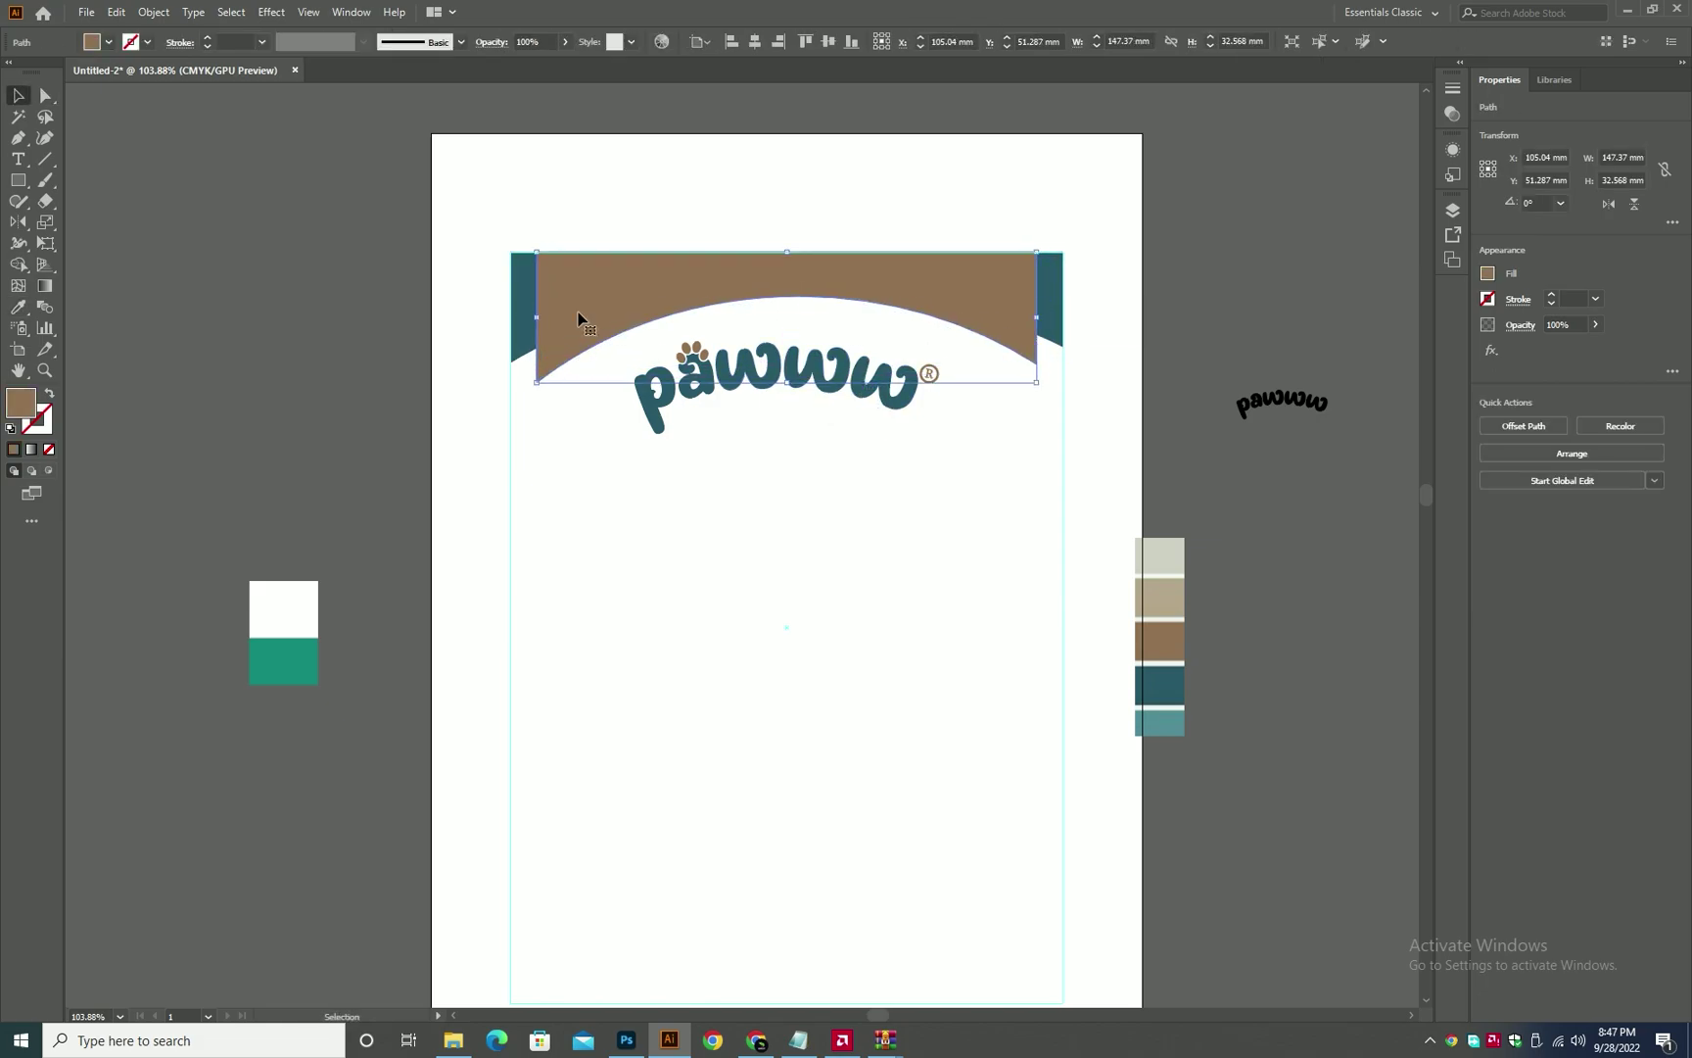
pyautogui.moveTo(520, 321); pyautogui.dragTo(508, 317)
pyautogui.hotkey('ctrl', '[')
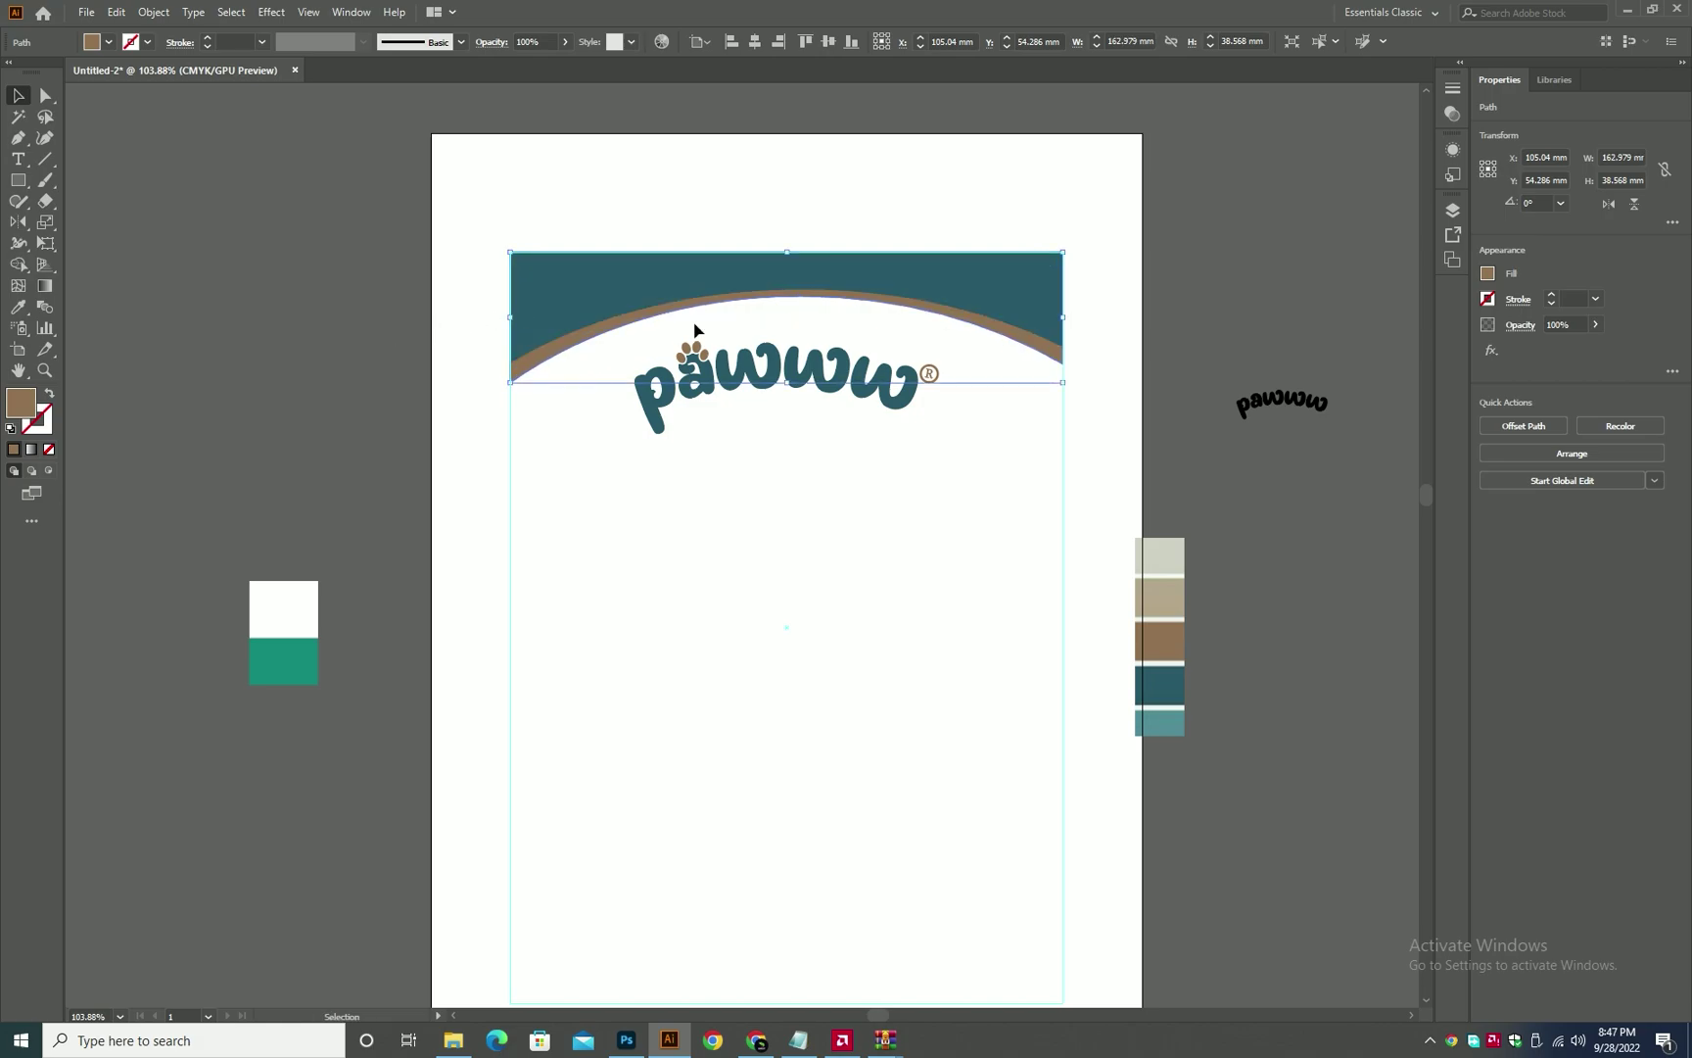
# - Raise the brown band's arch apex and right-hand end anchor to make a thin, tapering stripe beneath the teal band
pyautogui.press('a')
pyautogui.click(801, 296)
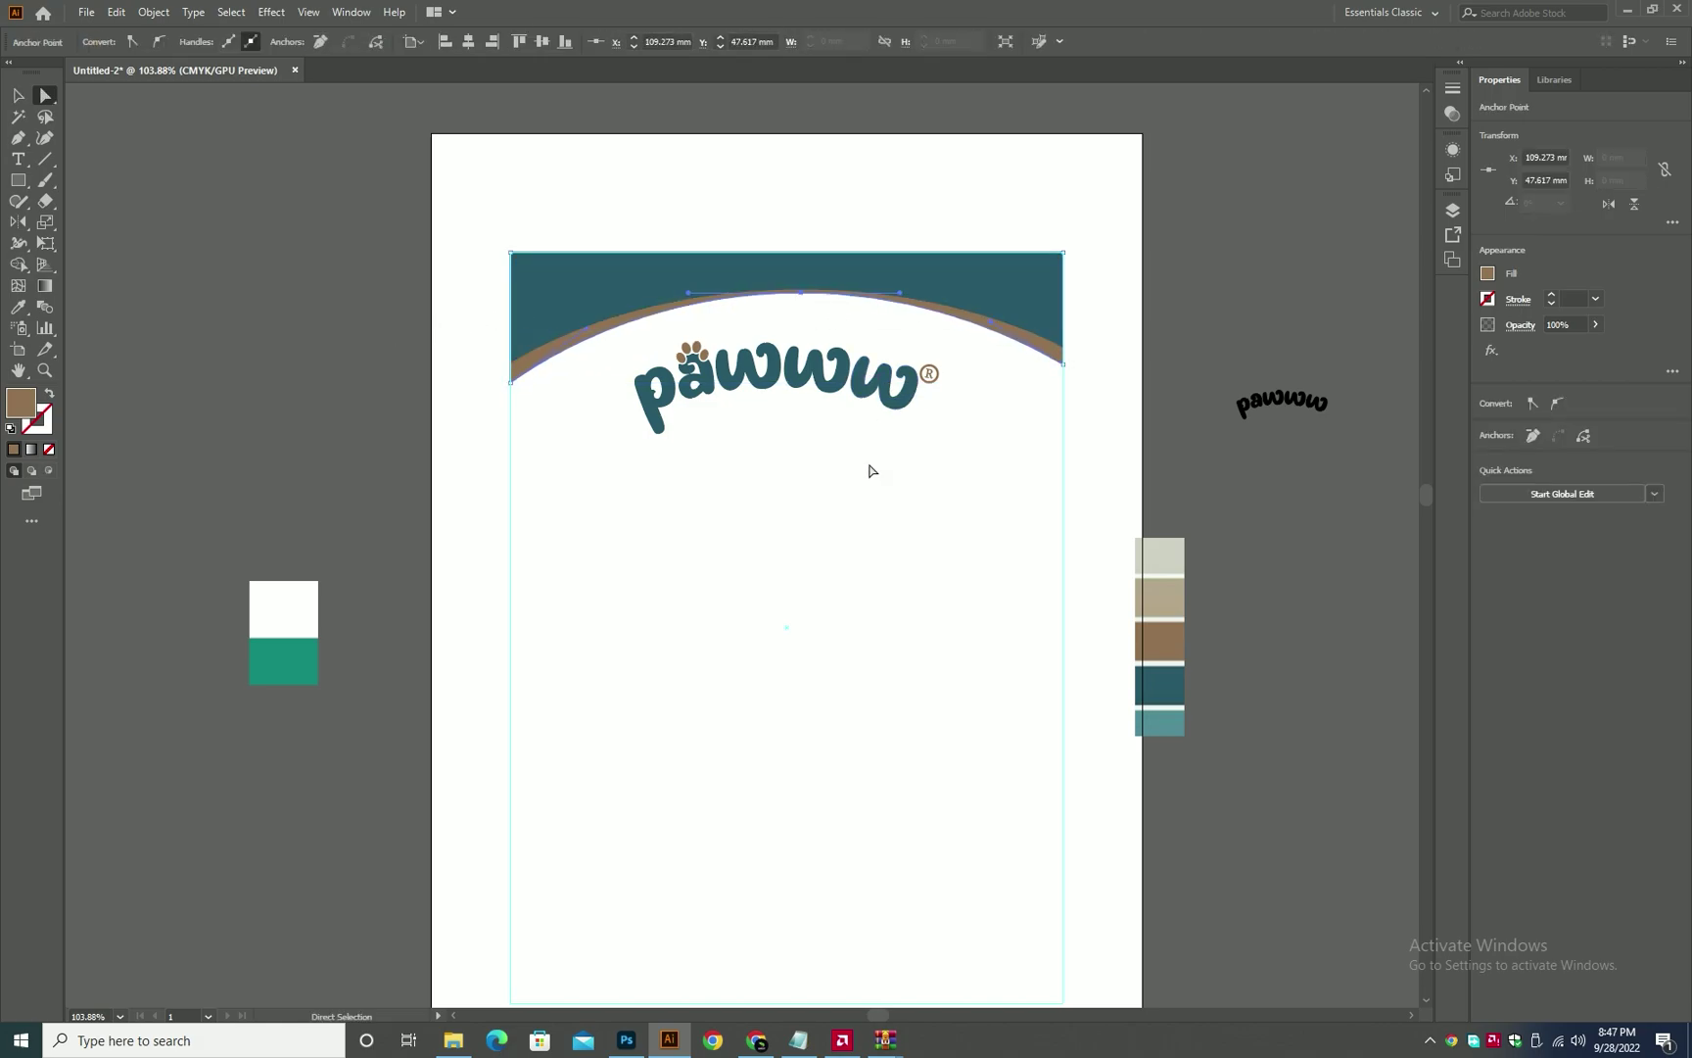
pyautogui.click(871, 471)
pyautogui.click(1063, 361)
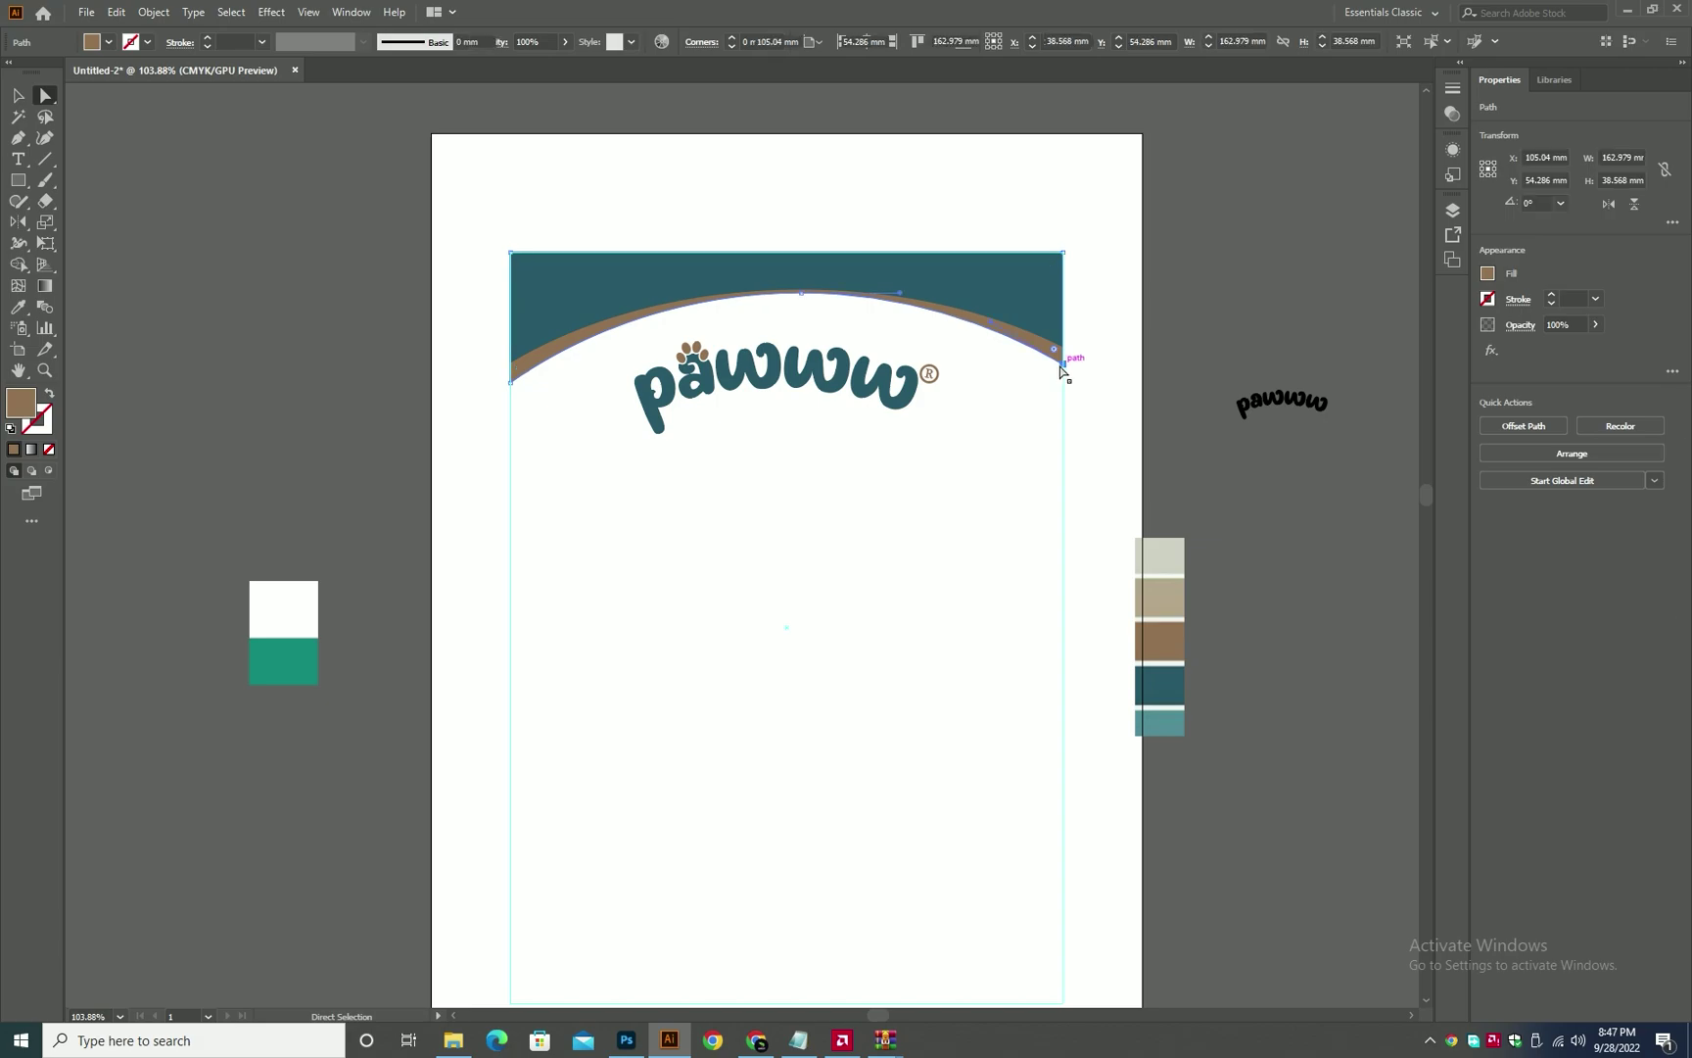
pyautogui.click(1049, 377)
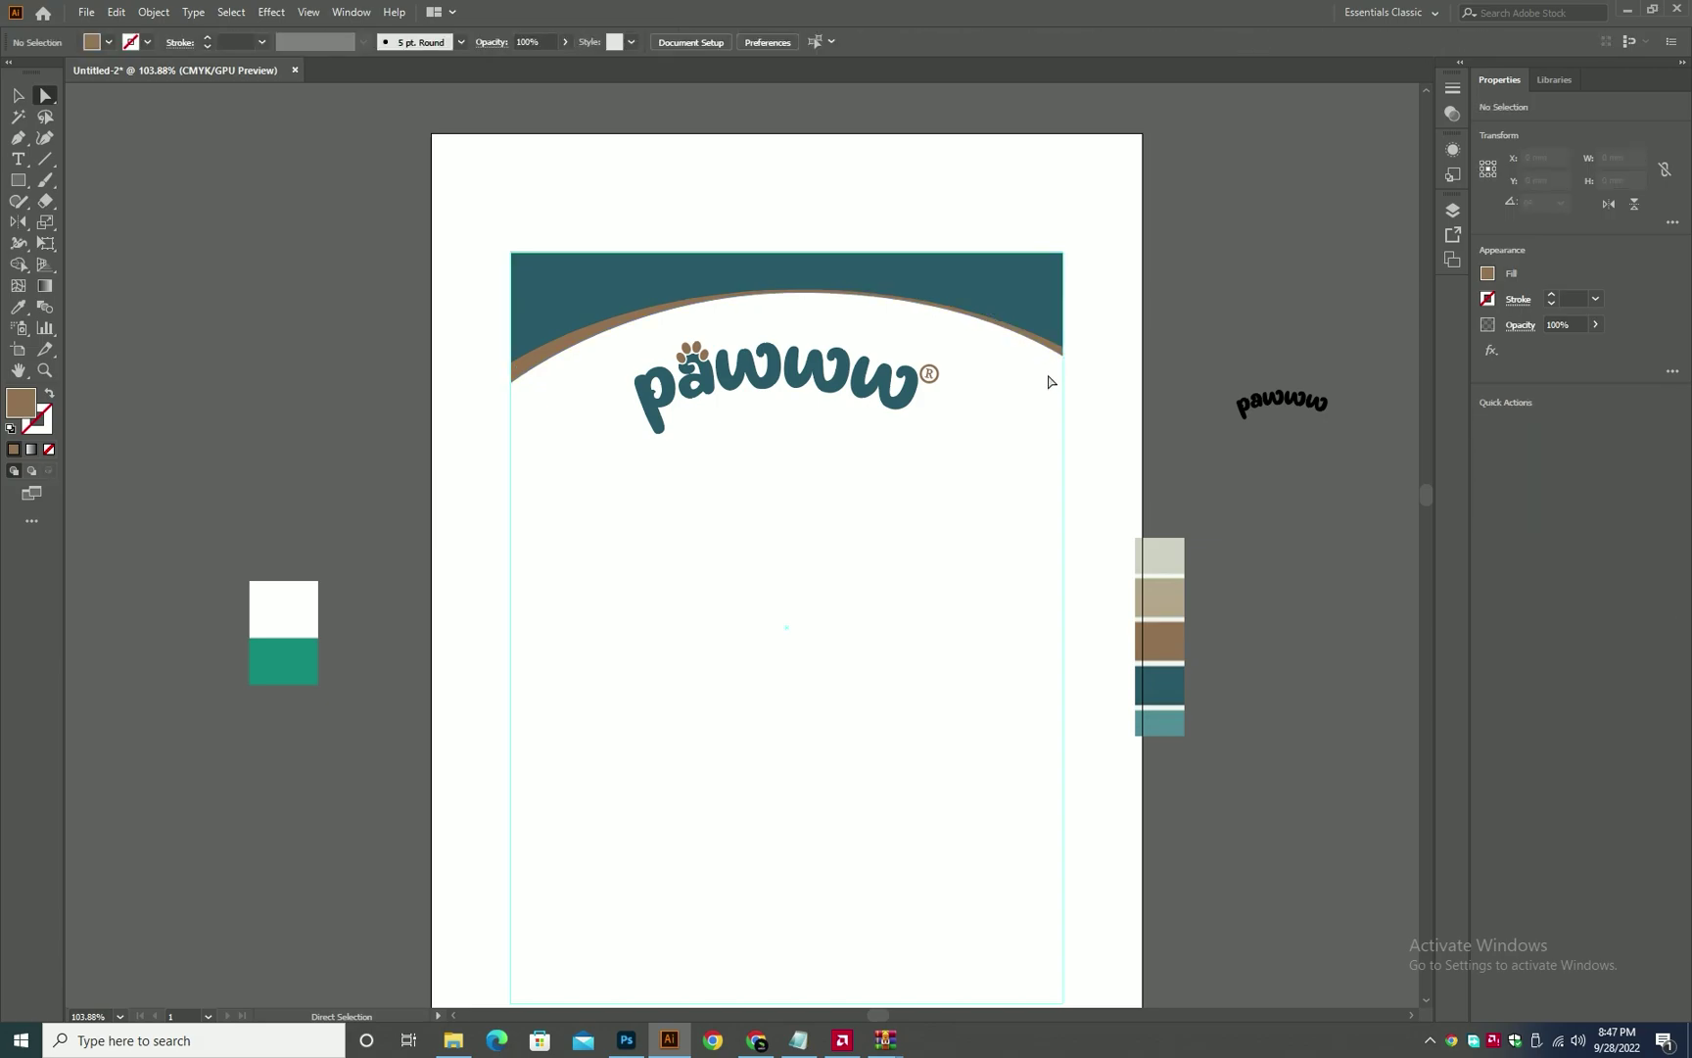
# - Place the dog picture dog-png-ekf-home-39.png on the pouch front, below the logo
pyautogui.hotkey('ctrl', '-')
pyautogui.hotkey('ctrl', '-')
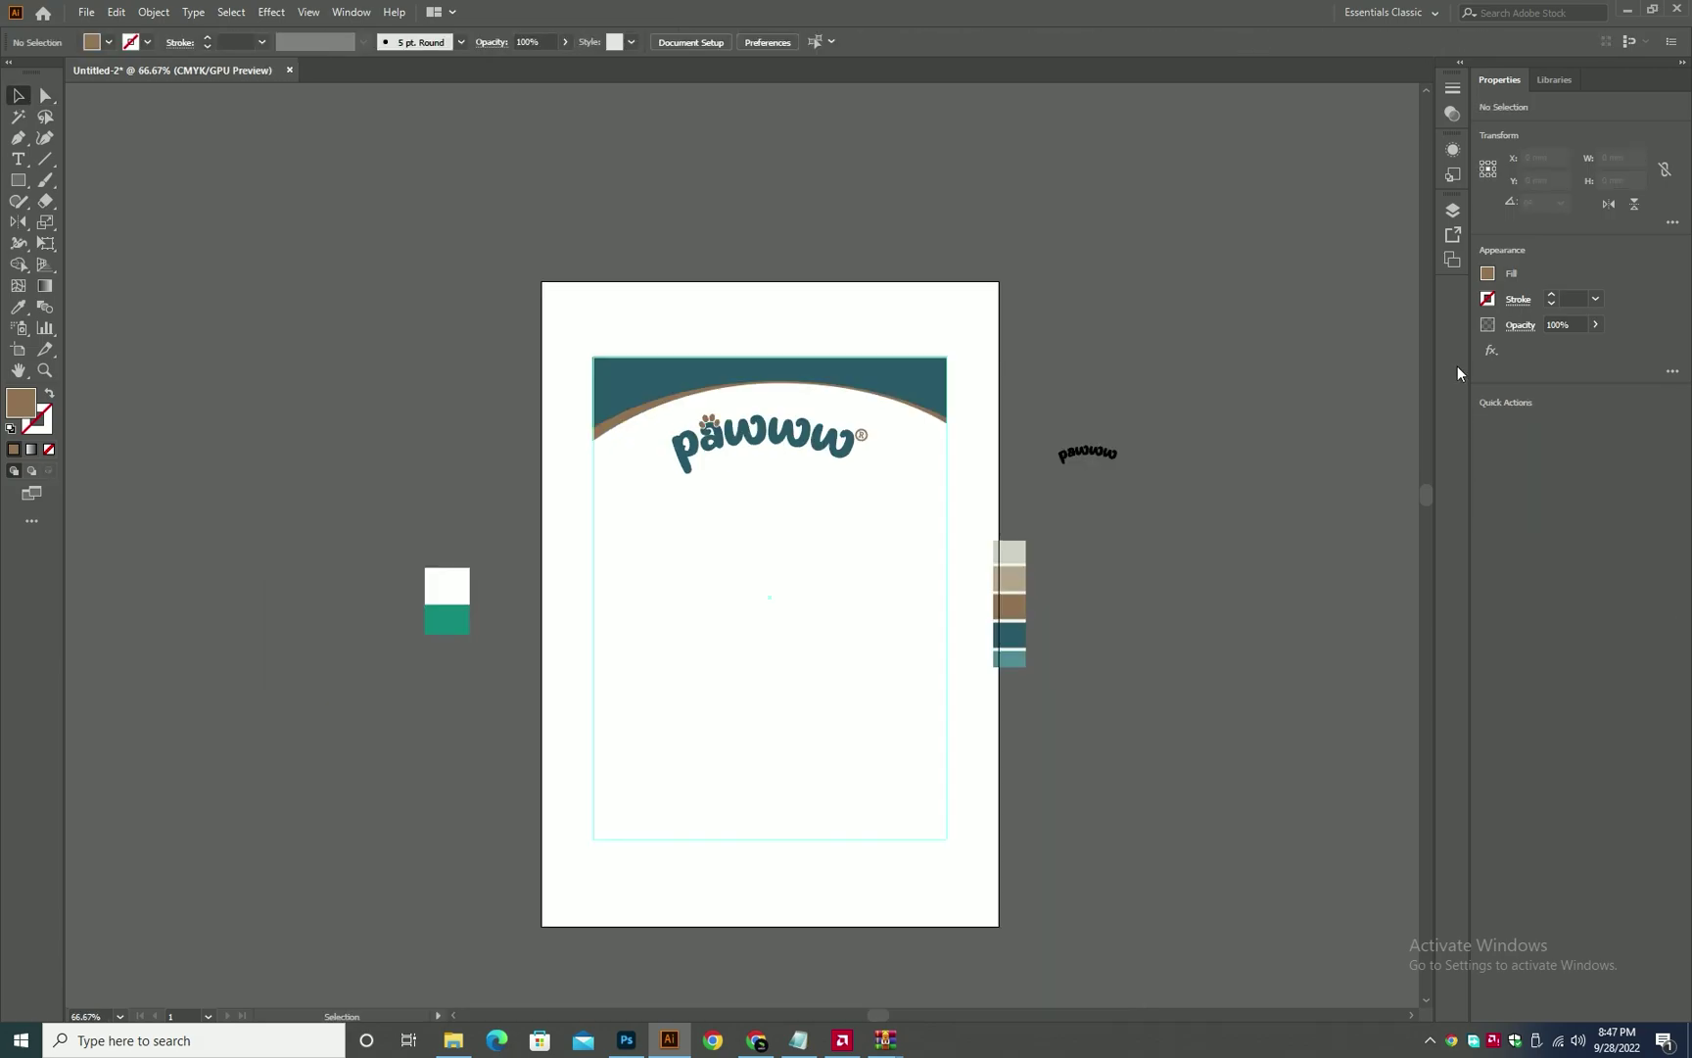
pyautogui.press('v')
pyautogui.moveTo(788, 607); pyautogui.dragTo(800, 554)
pyautogui.hotkey('ctrl', '+')
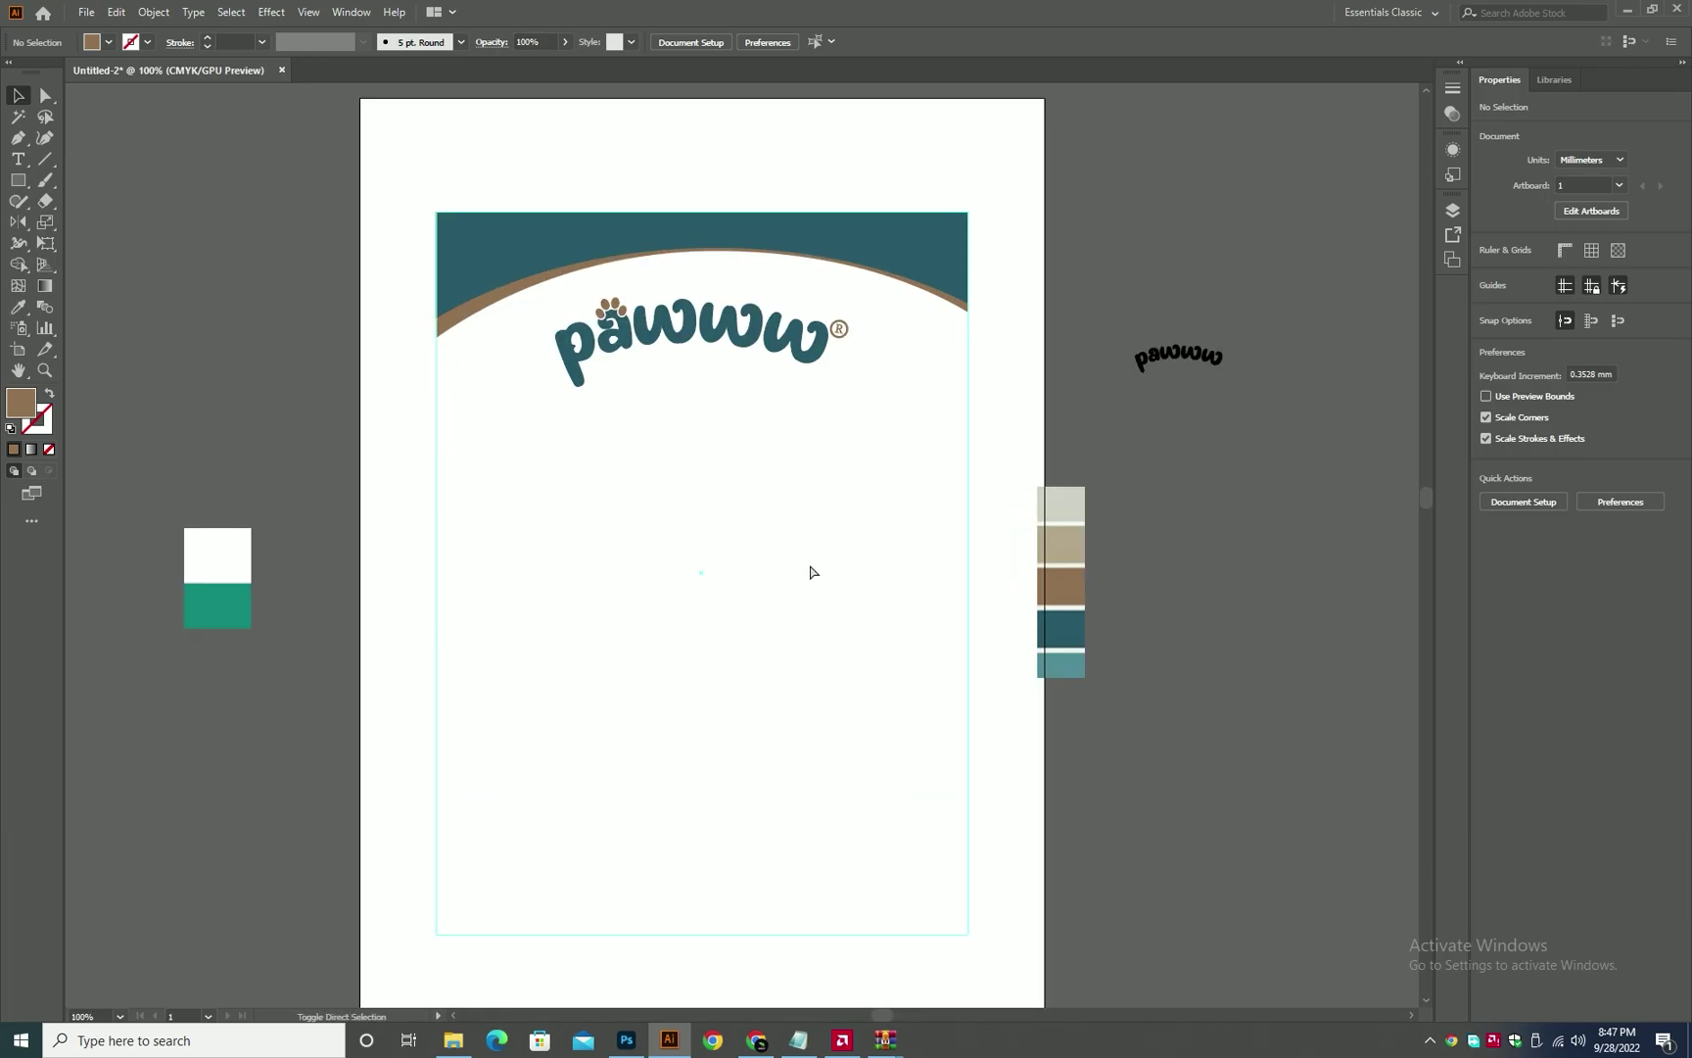
pyautogui.hotkey('shift', 'ctrl', 'p')
pyautogui.click(80, 137)
pyautogui.click(200, 171)
pyautogui.click(225, 208)
pyautogui.doubleClick(221, 190)
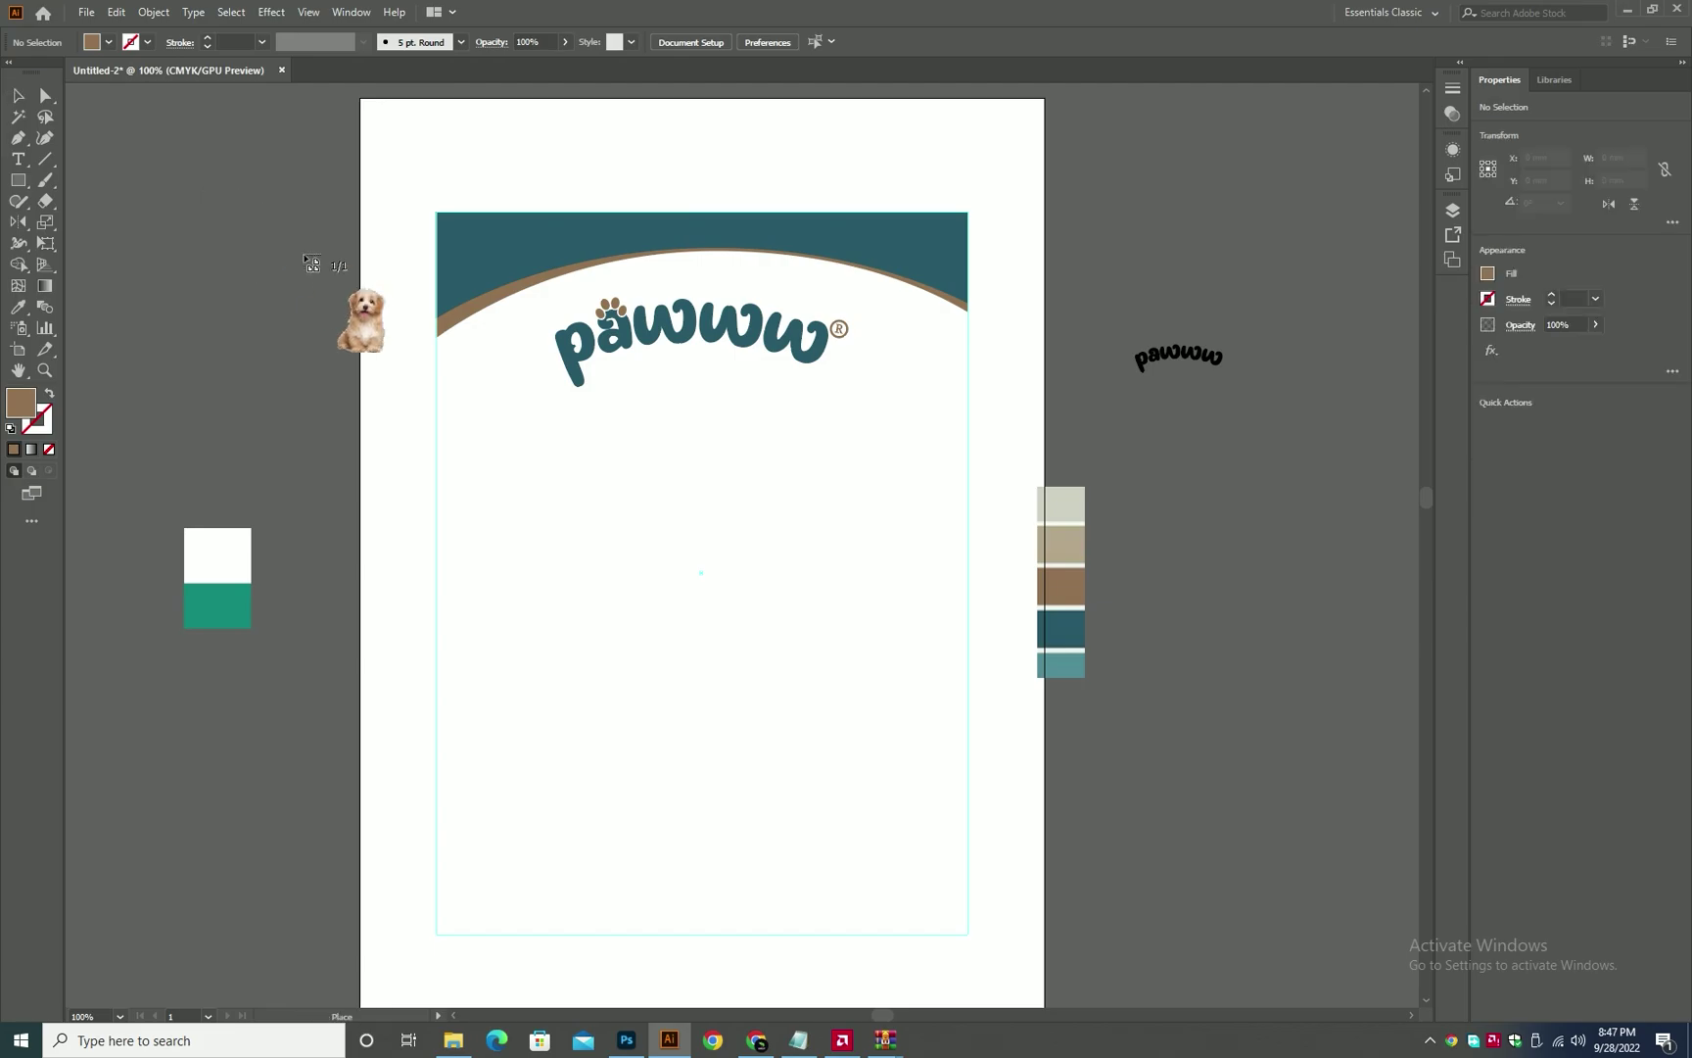
pyautogui.click(654, 457)
pyautogui.scroll(-3, 1074, 446)
pyautogui.moveTo(1074, 446); pyautogui.dragTo(896, 377)
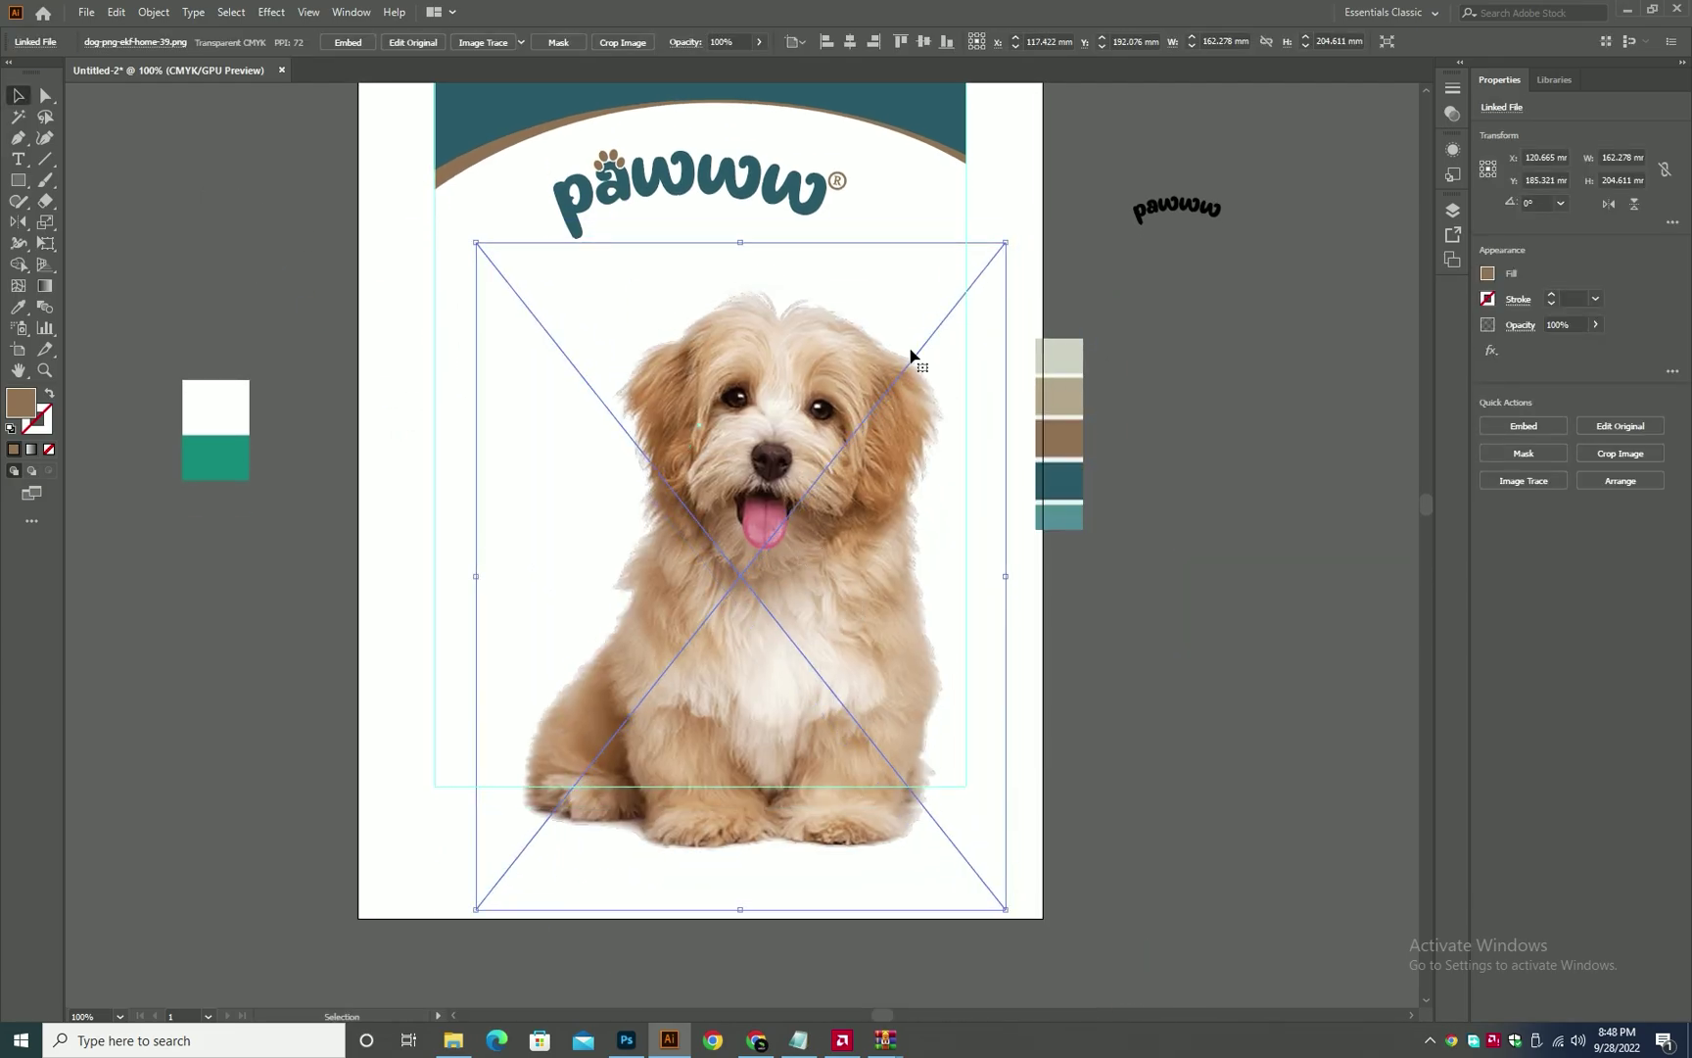
# - Scale the dog image down to about 118.7 × 149.7 mm and position it slightly right of centre beneath the logo
pyautogui.moveTo(1005, 243); pyautogui.dragTo(965, 294)
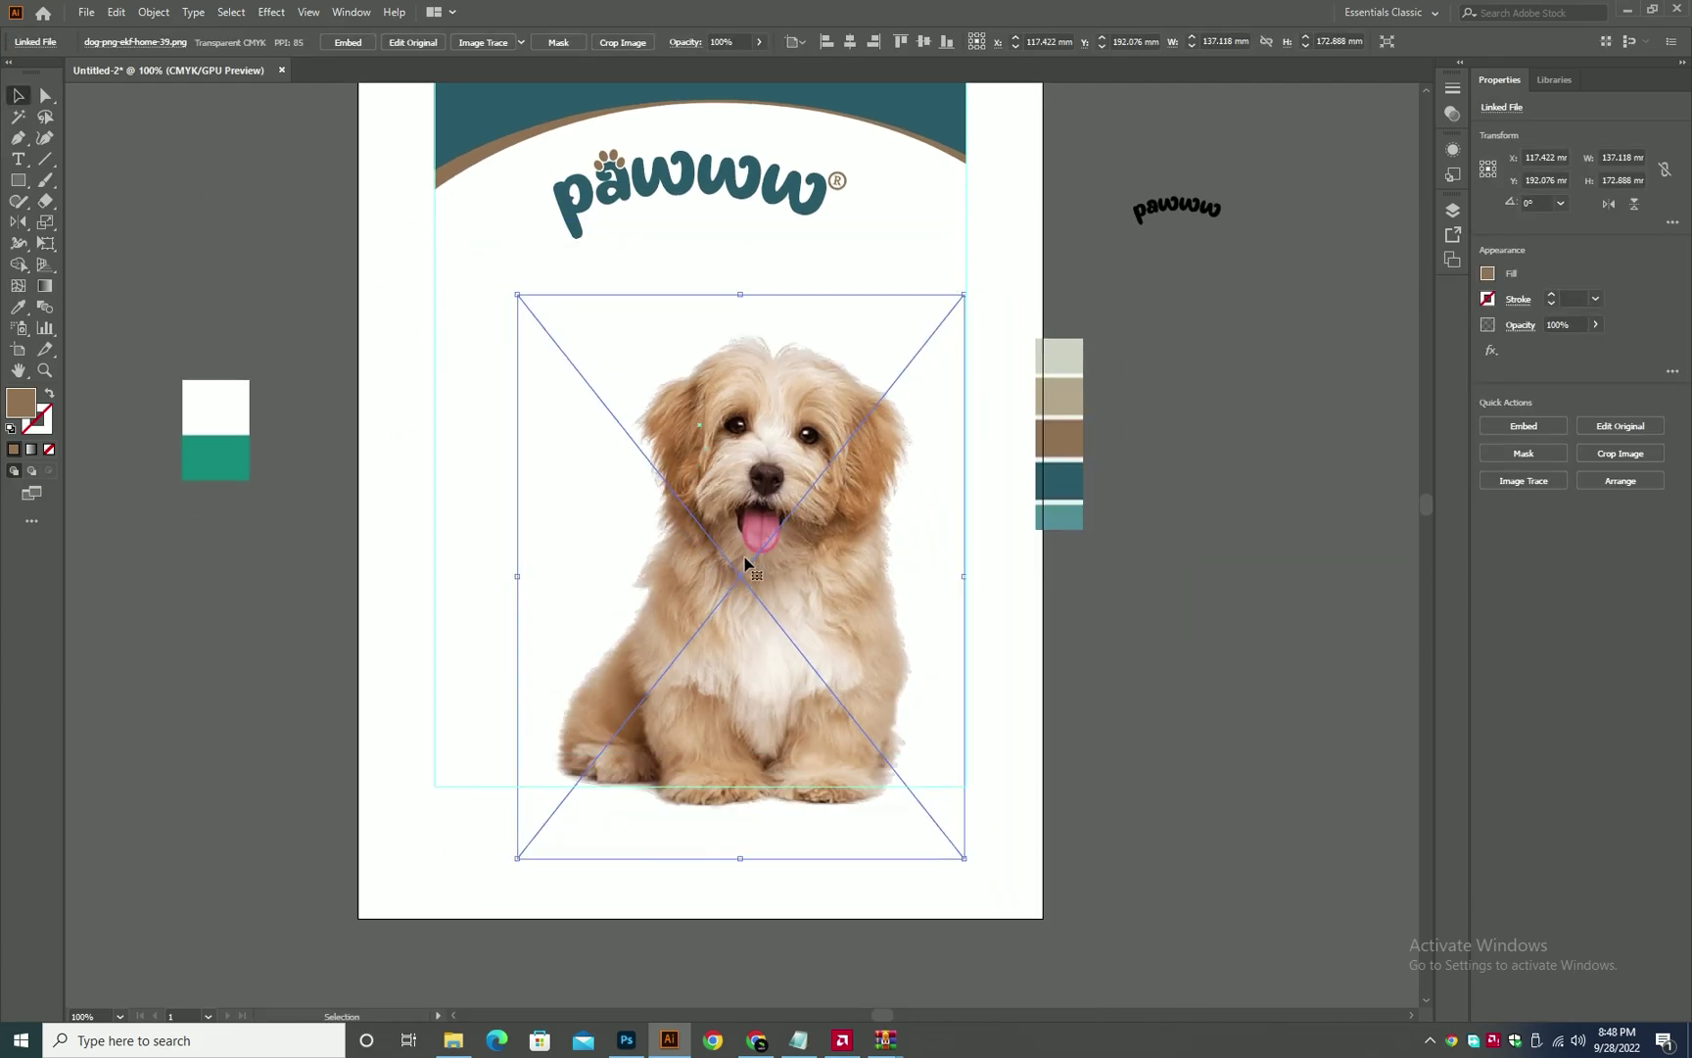
pyautogui.moveTo(745, 555); pyautogui.dragTo(748, 528)
pyautogui.moveTo(770, 598); pyautogui.dragTo(790, 668)
pyautogui.click(1168, 743)
pyautogui.hotkey('shift', 'Down')
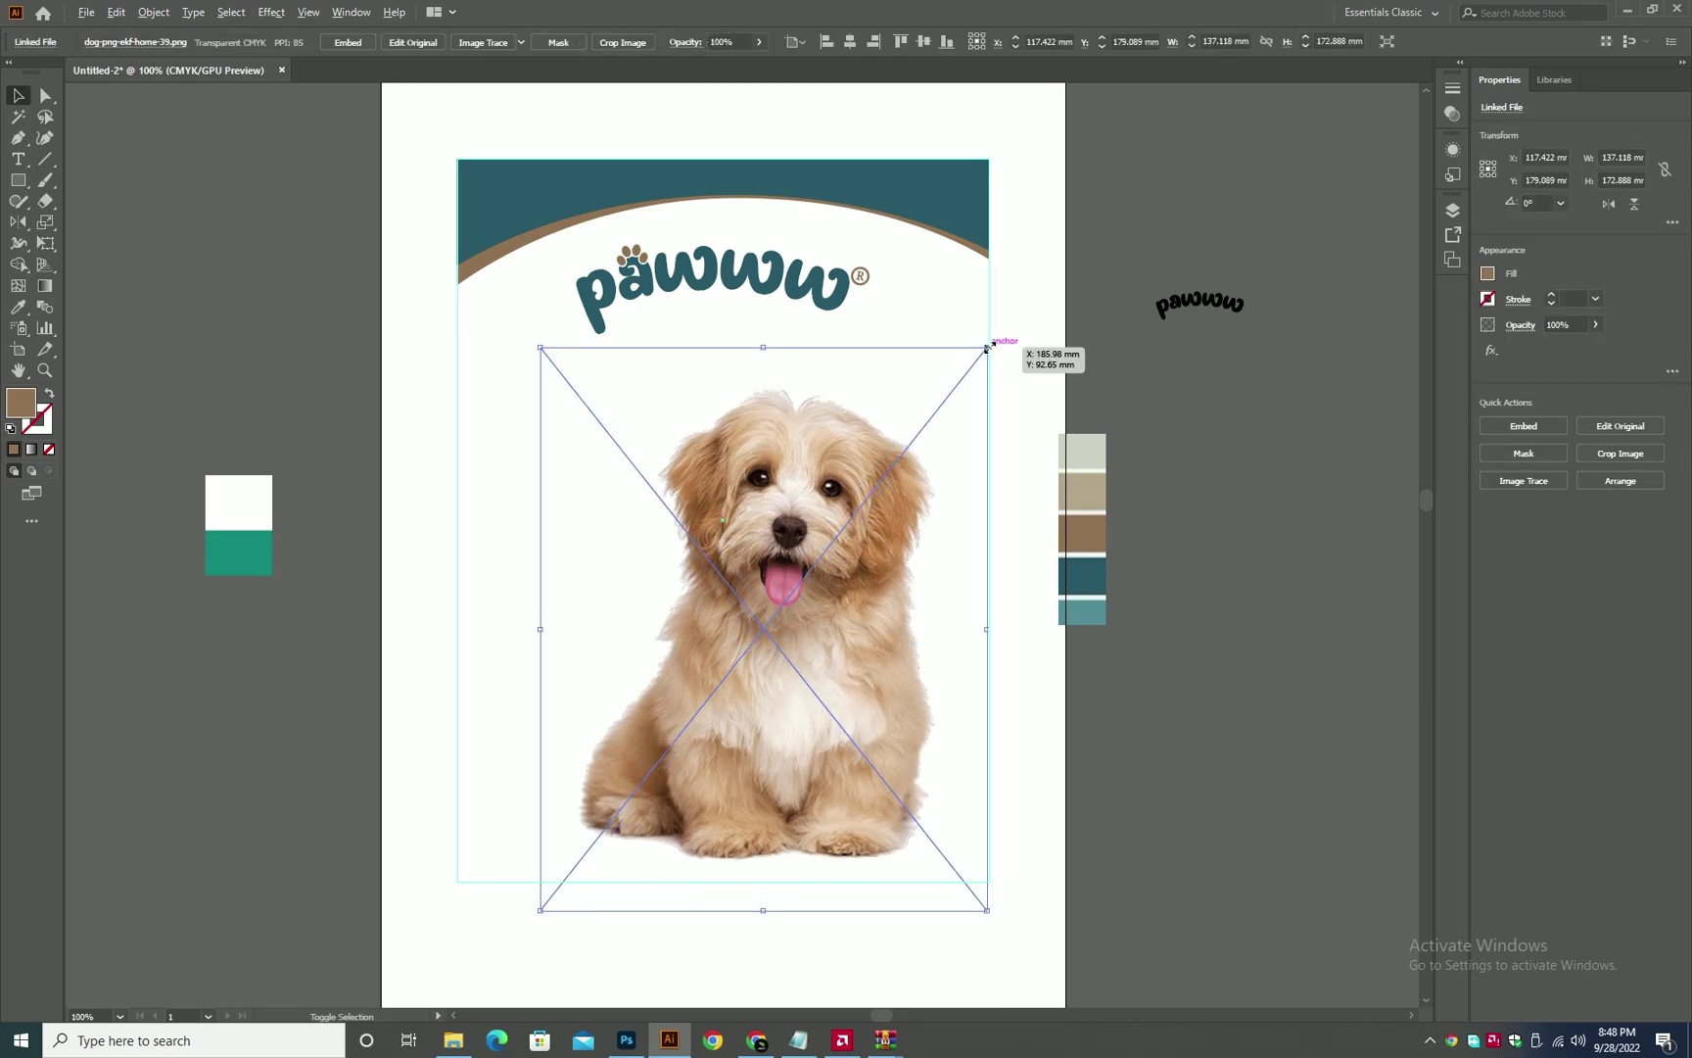
pyautogui.moveTo(988, 348); pyautogui.dragTo(958, 386)
pyautogui.click(1076, 706)
pyautogui.moveTo(829, 731); pyautogui.dragTo(865, 697)
pyautogui.hotkey('shift', 'Up')
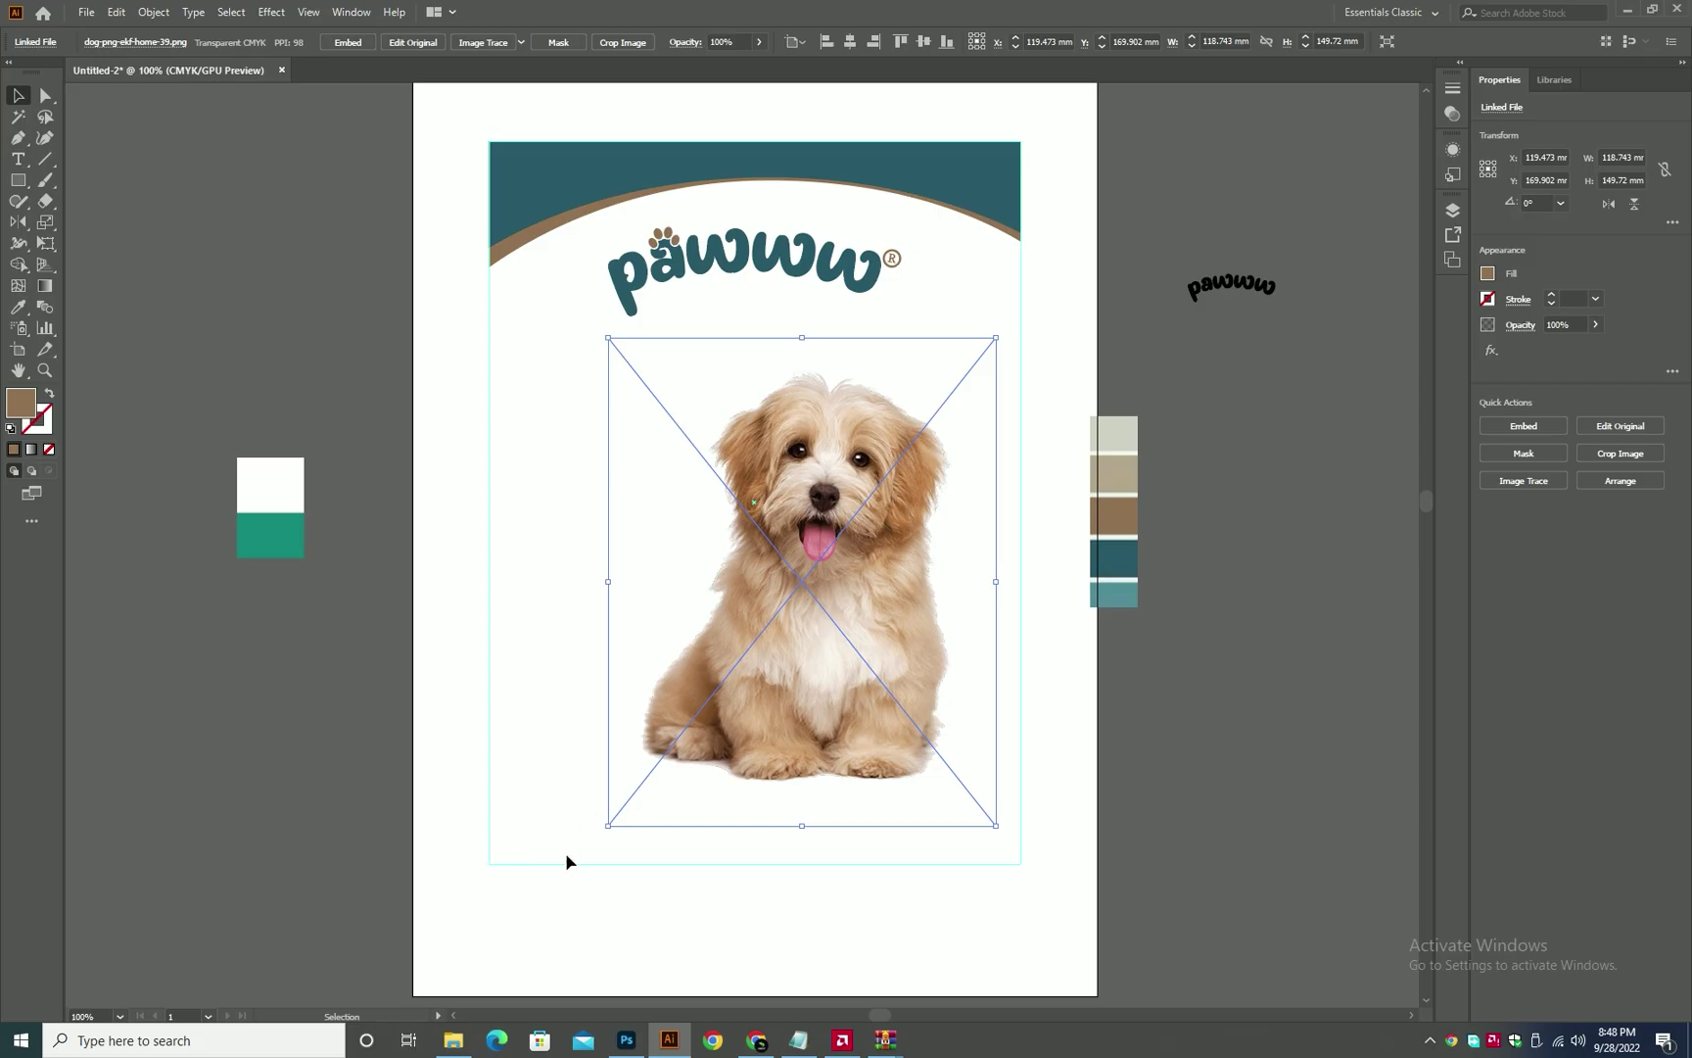
# - Switch to Chrome and run a Google image search for "dog belt" in a new tab
pyautogui.click(710, 1040)
pyautogui.hotkey('ctrl', 't')
pyautogui.write('dog ')
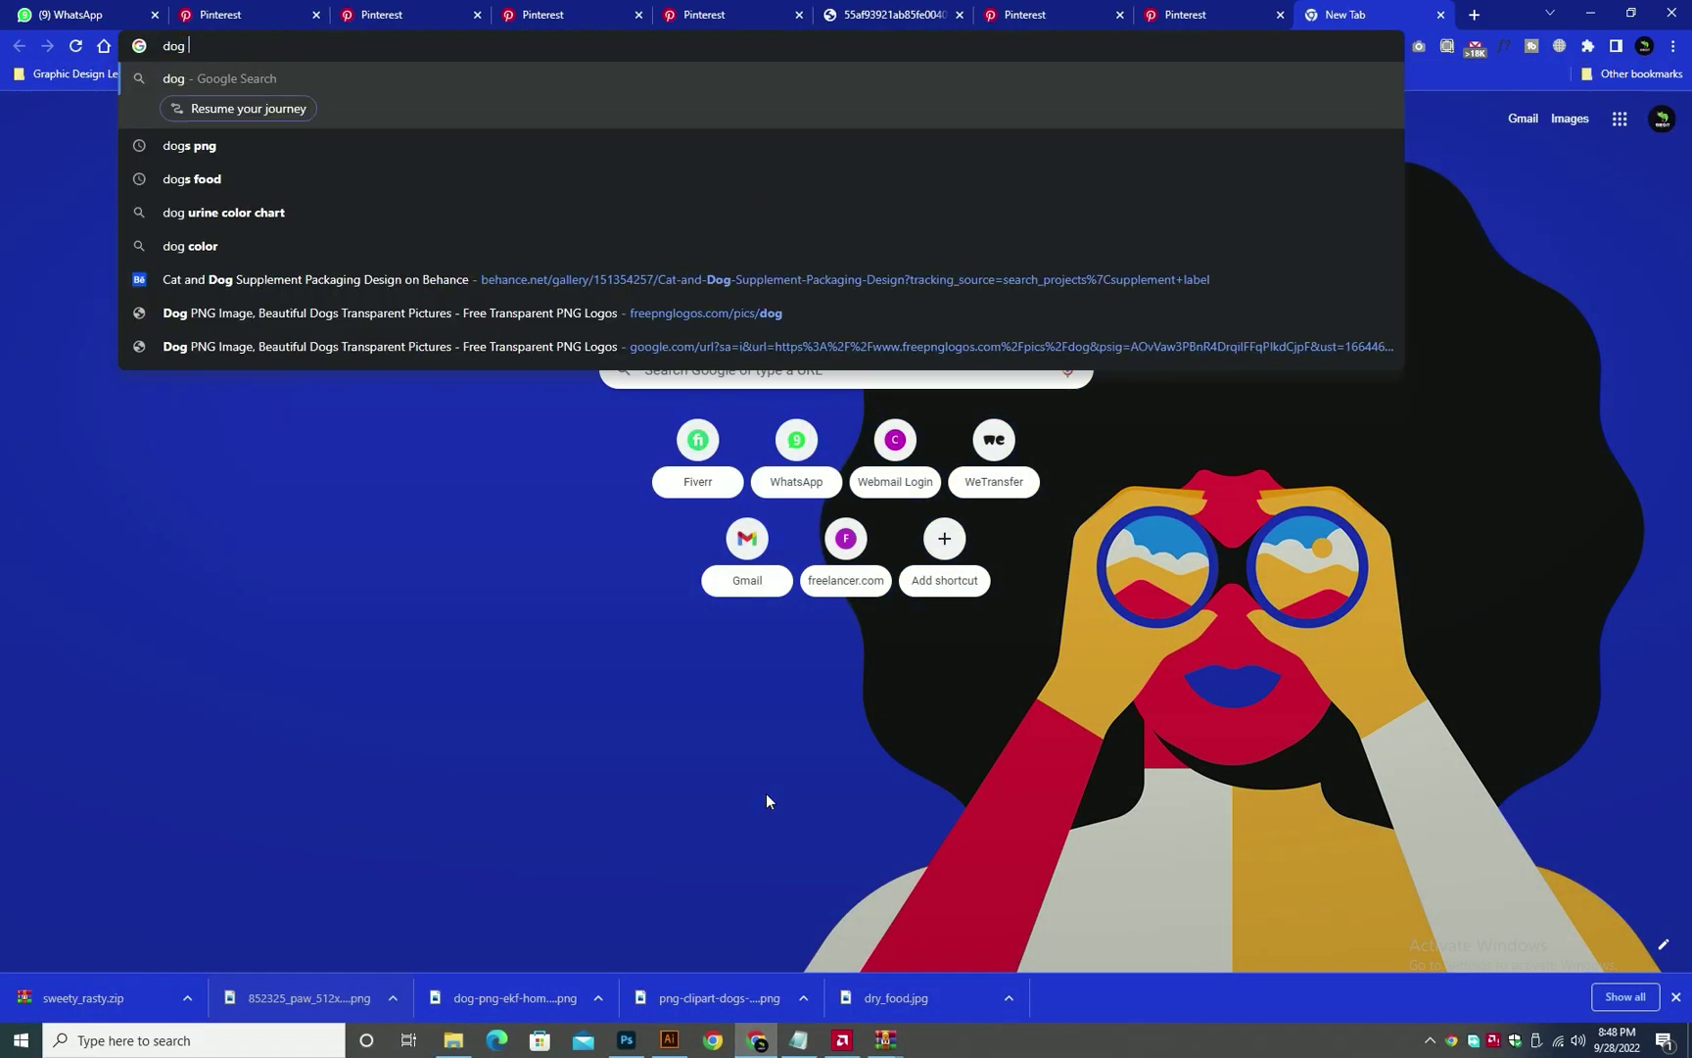
pyautogui.write('belt')
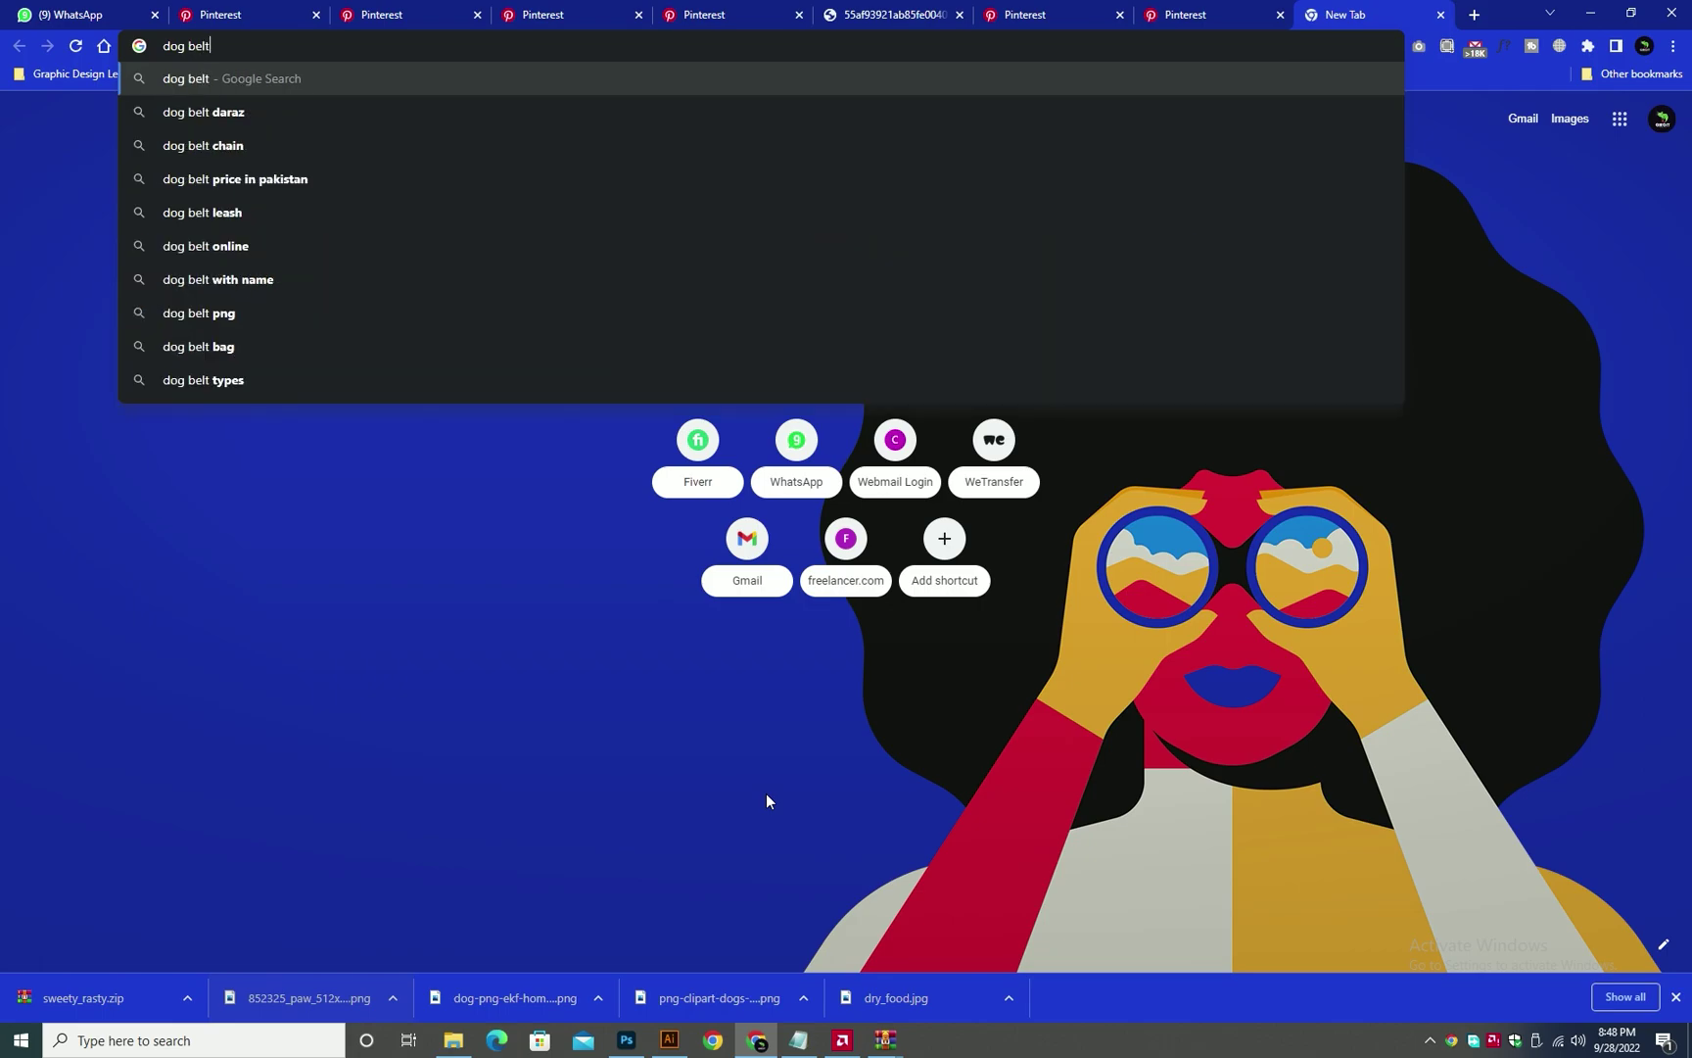
pyautogui.press('Return')
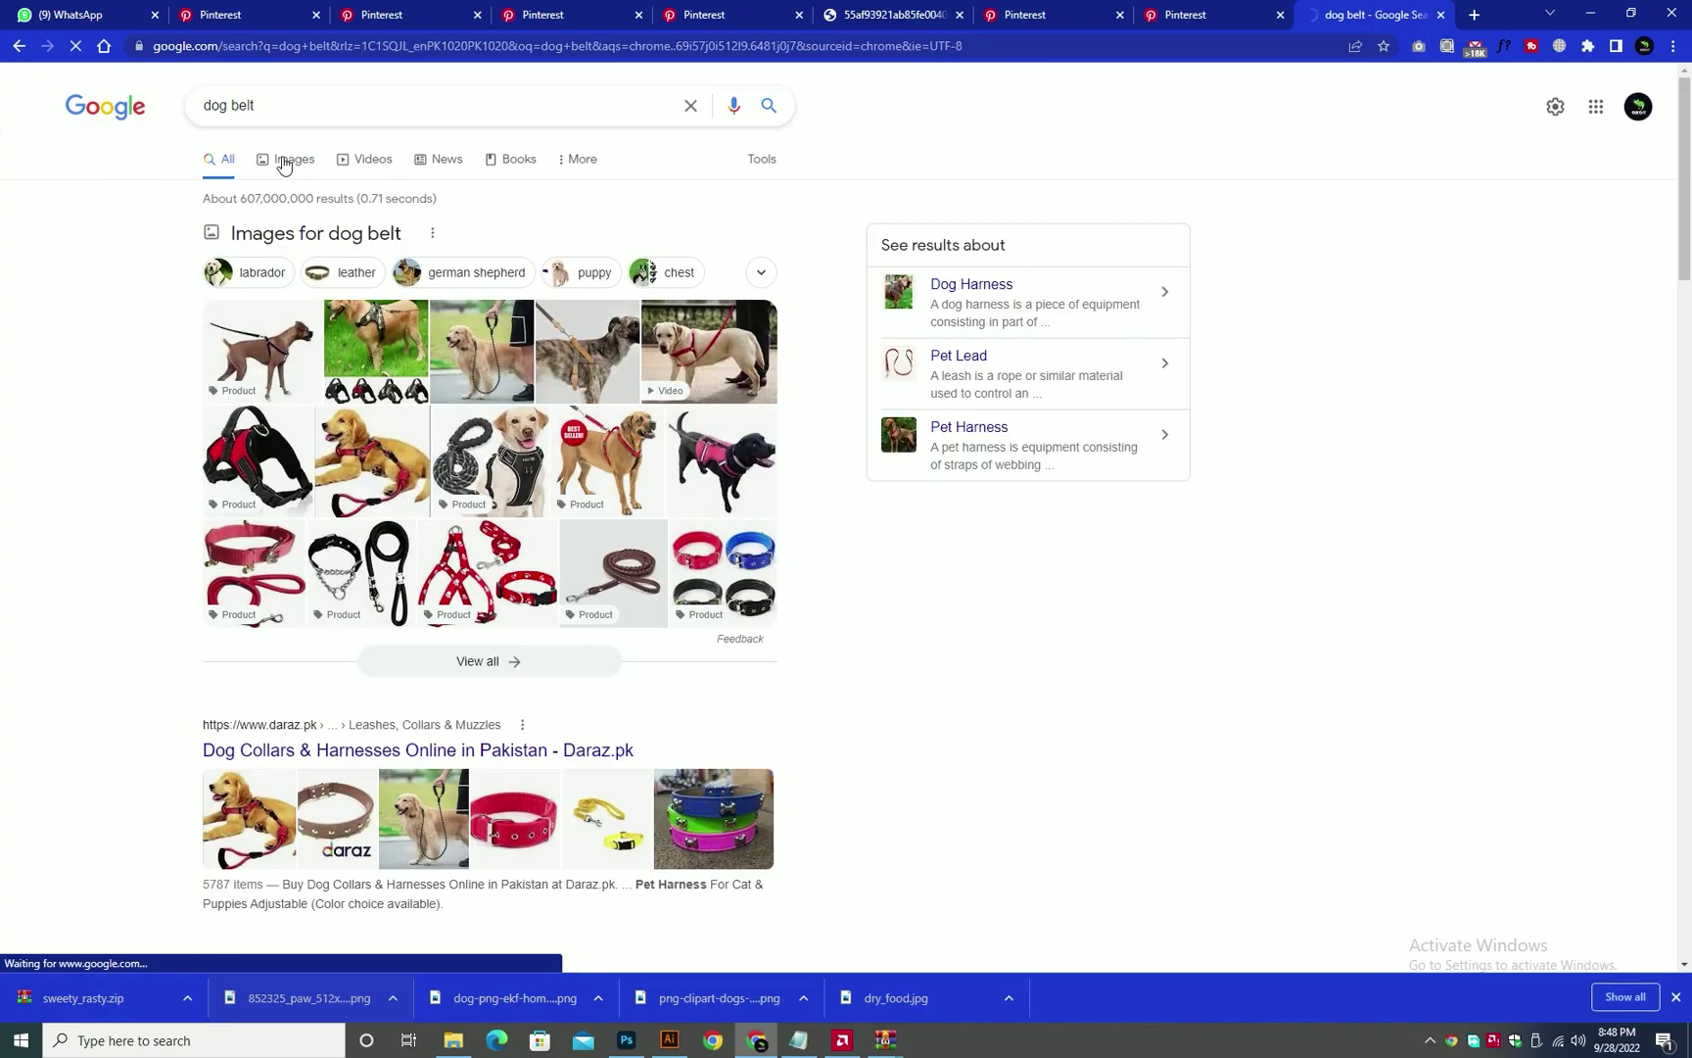
pyautogui.click(284, 162)
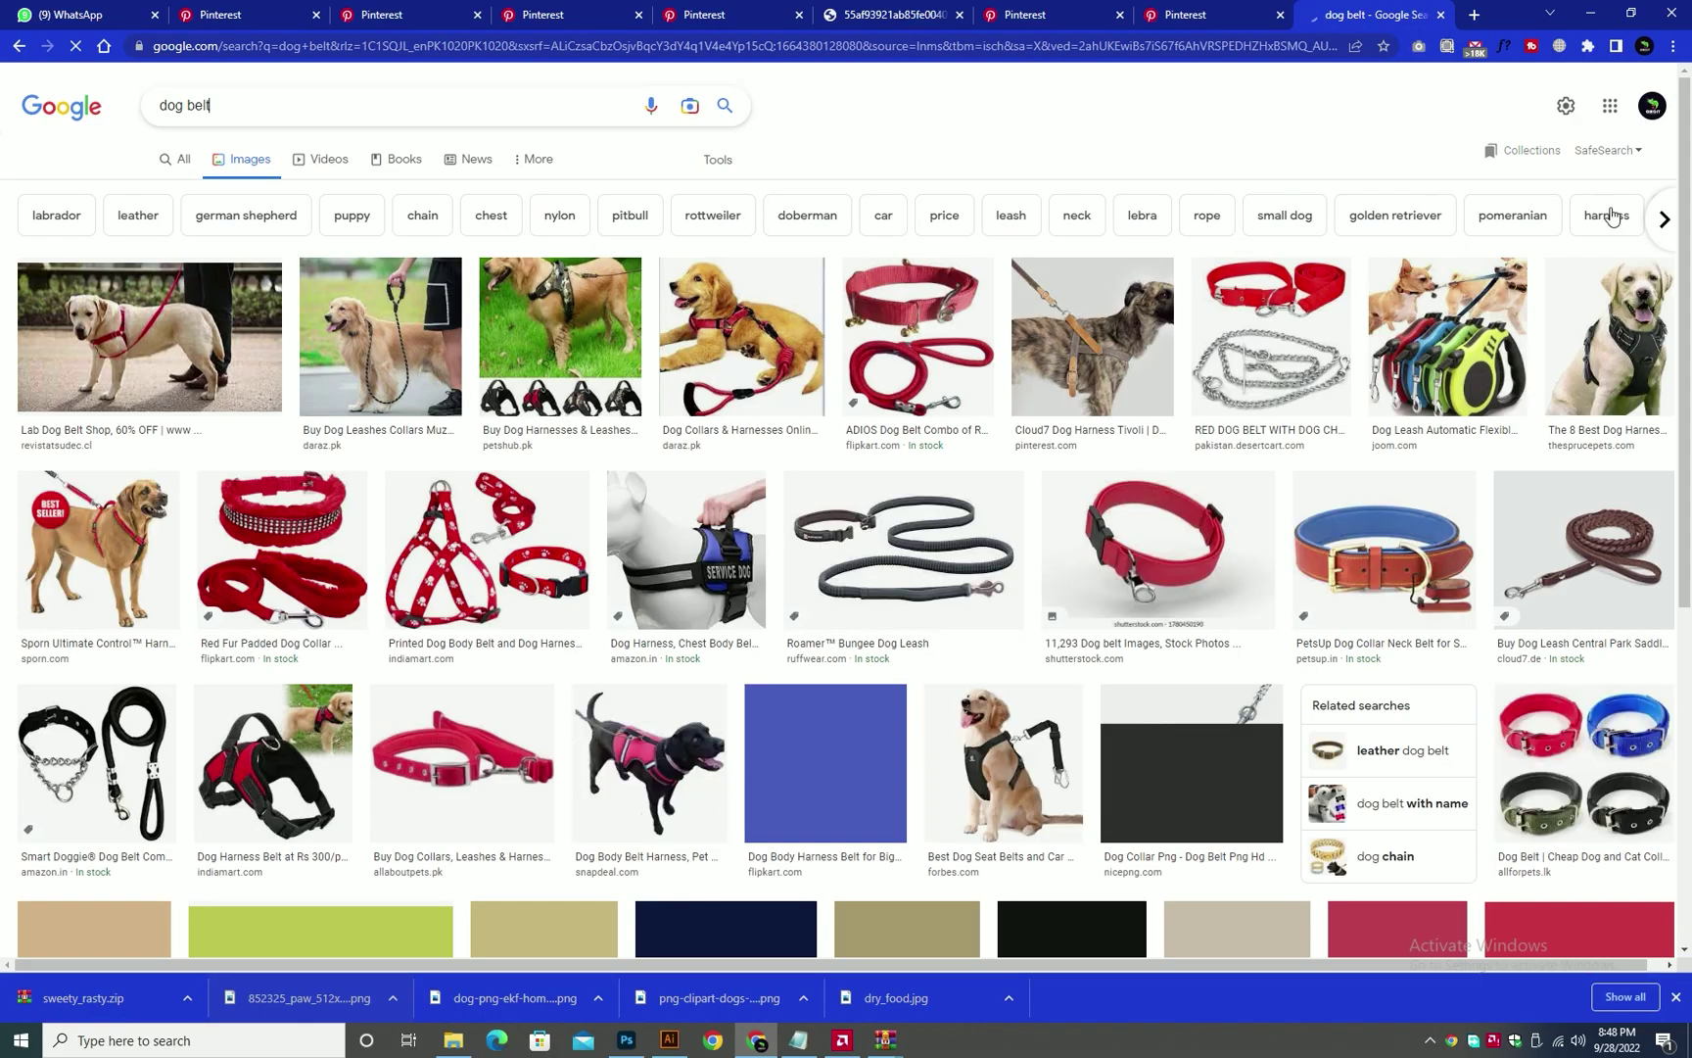
# - Look through the image results and refine the search to "dog belt straight"
pyautogui.scroll(-5, 1690, 501)
pyautogui.scroll(5, 1690, 501)
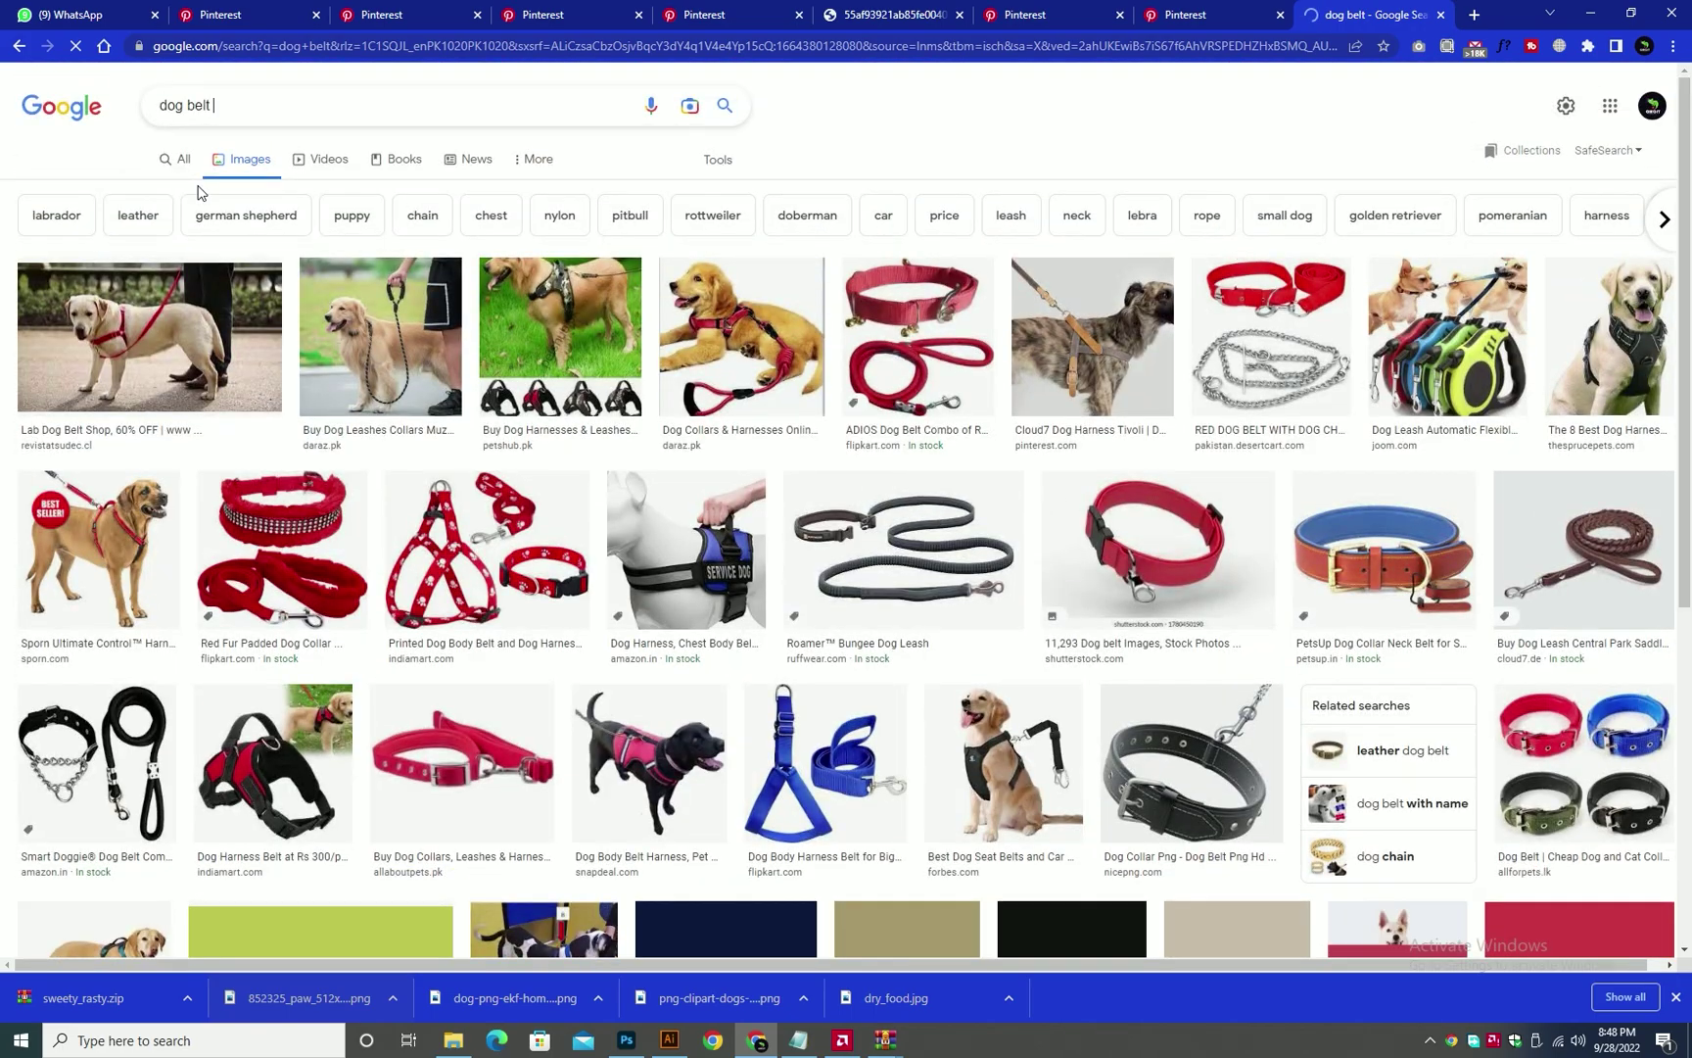
pyautogui.write('raight')
pyautogui.press('Return')
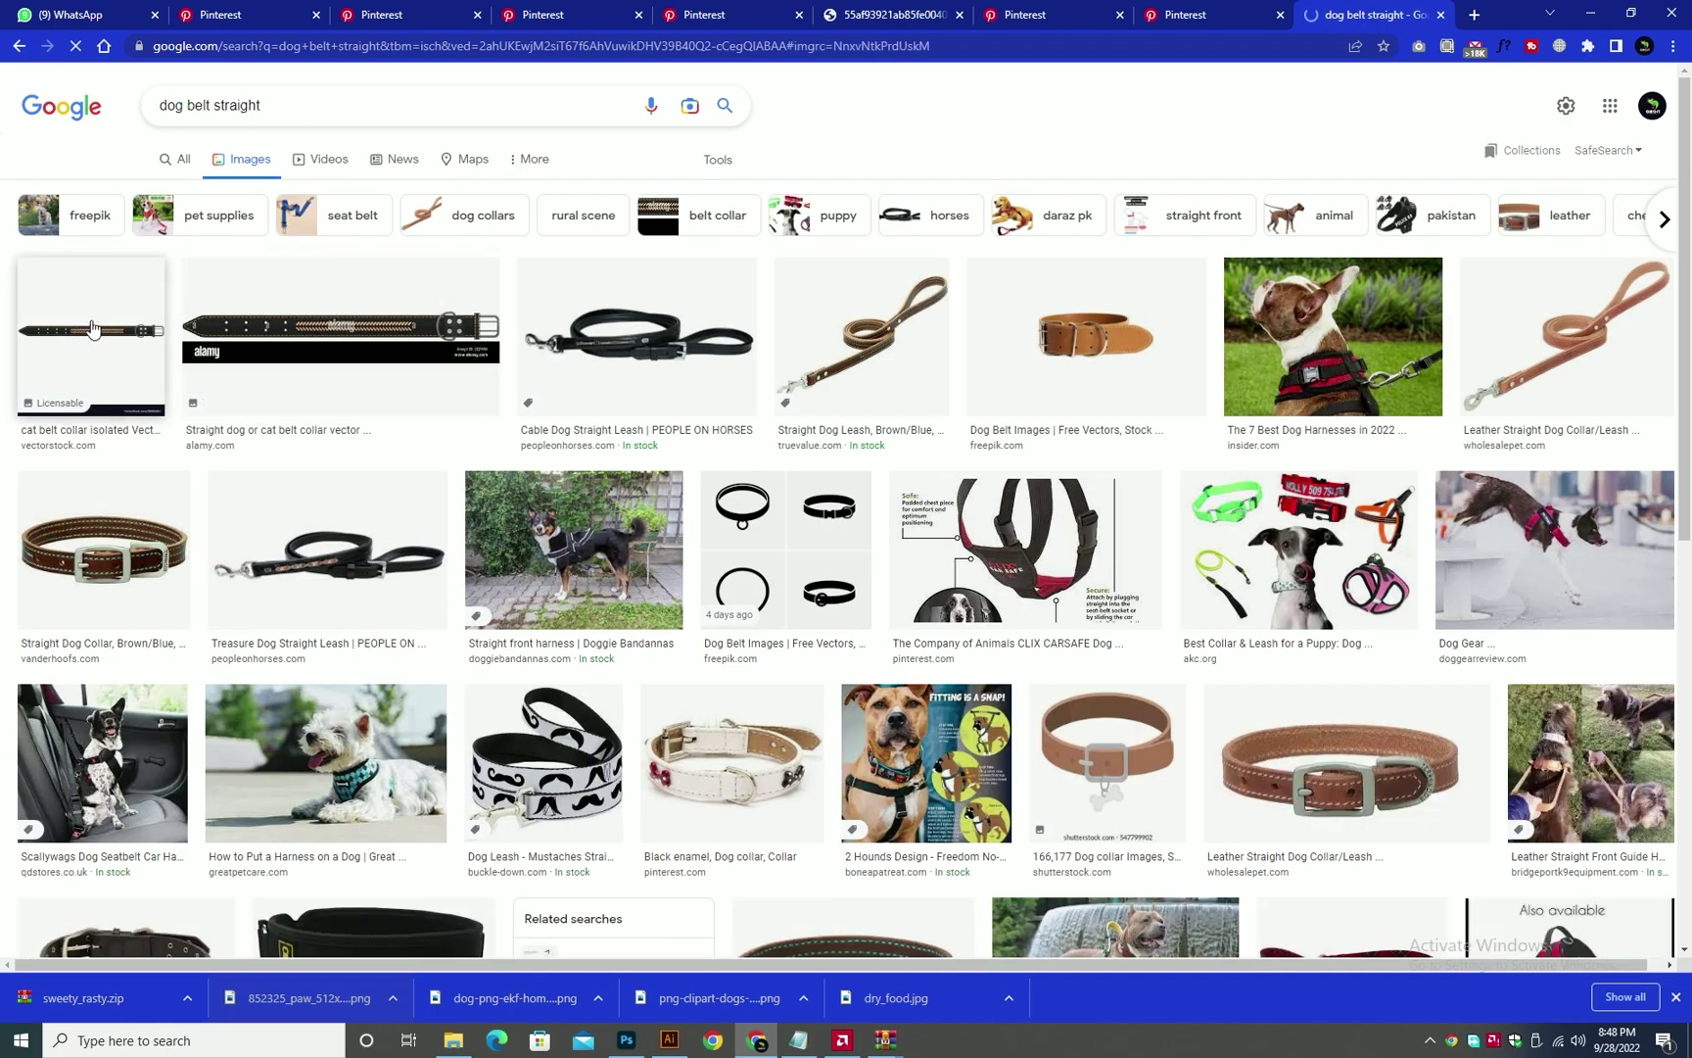
# - Open the VectorStock picture of the straight black dog collar and copy the full image
pyautogui.click(93, 330)
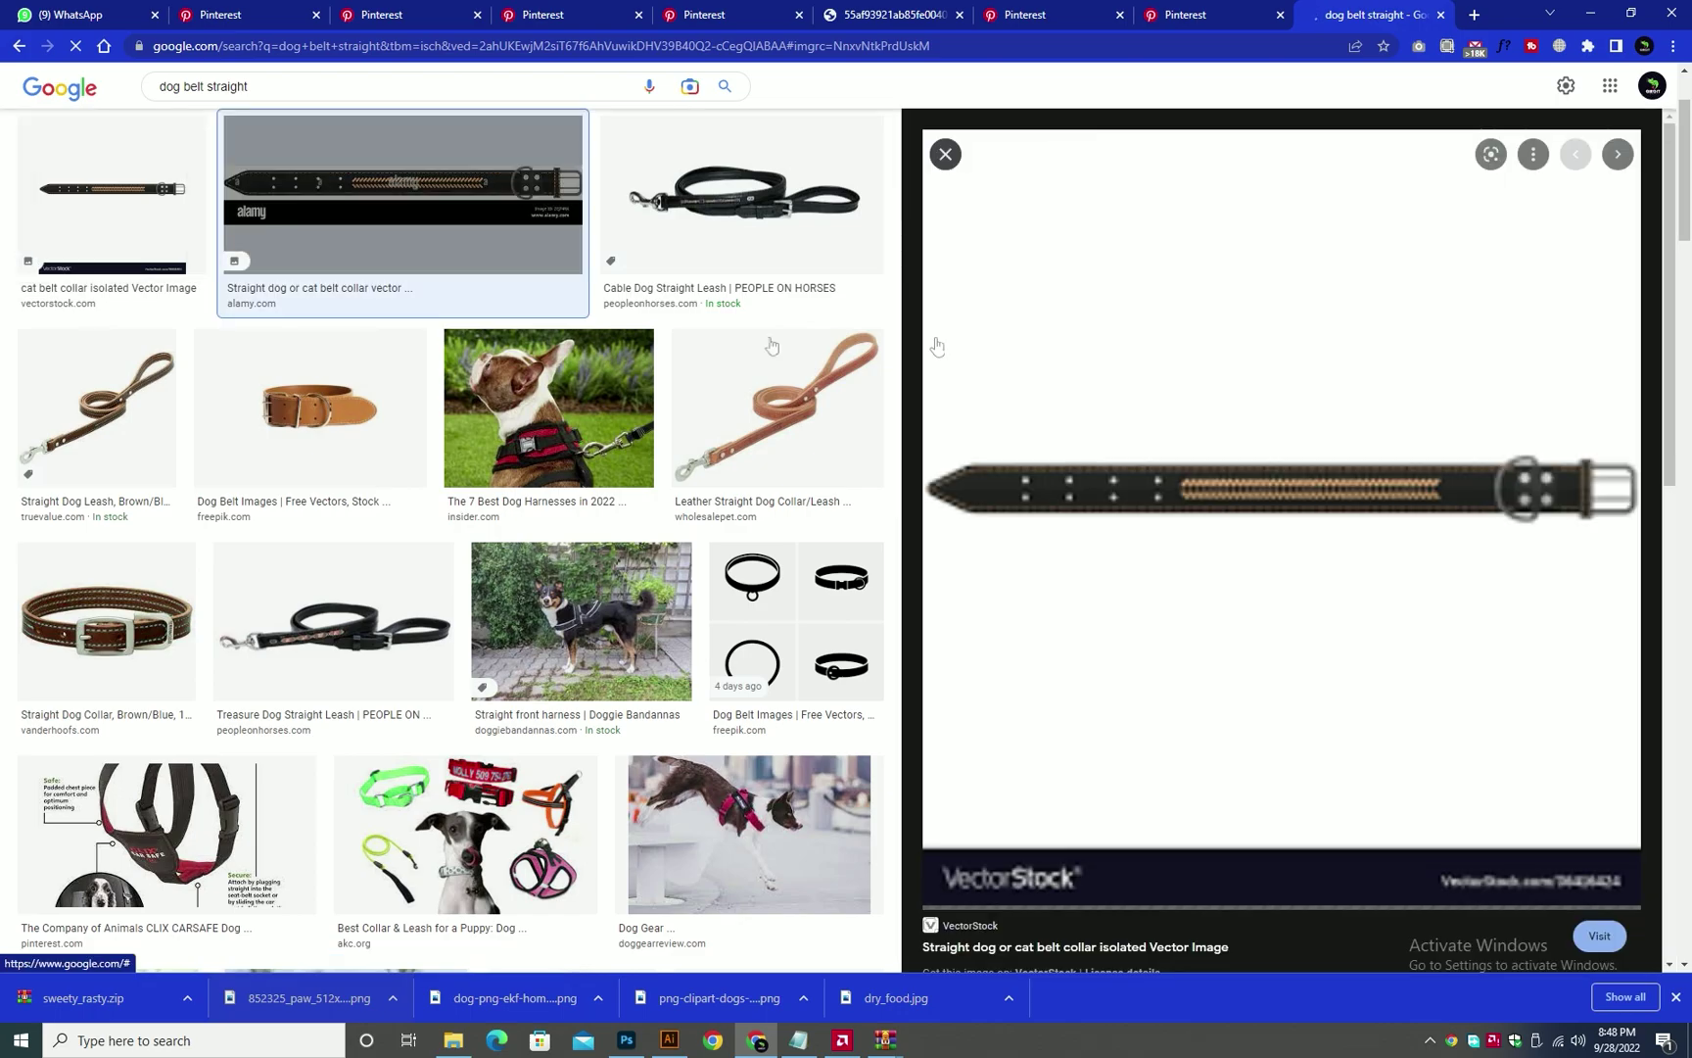
pyautogui.rightClick(1270, 457)
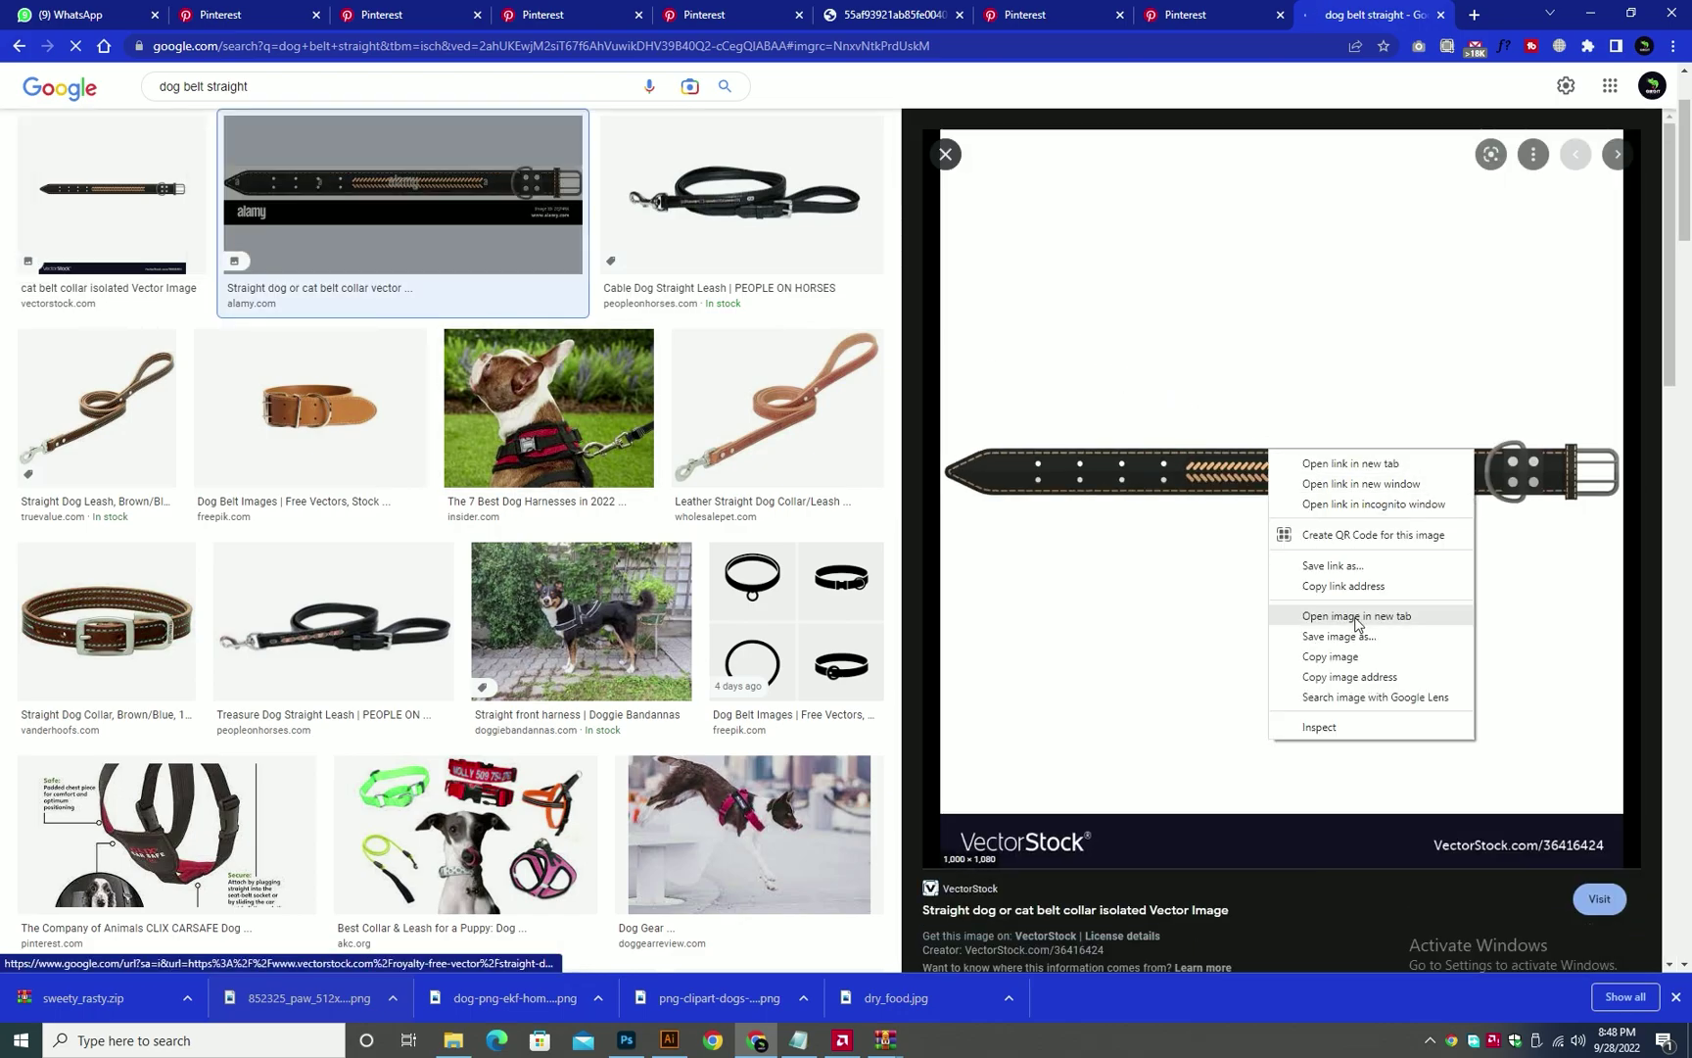
pyautogui.click(1351, 654)
pyautogui.rightClick(1272, 447)
pyautogui.click(1330, 656)
# - Paste the collar picture into Illustrator and trace it with the High Fidelity Photo preset, expanding the result to paths
pyautogui.hotkey('alt', 'Tab')
pyautogui.moveTo(1135, 671); pyautogui.dragTo(906, 657)
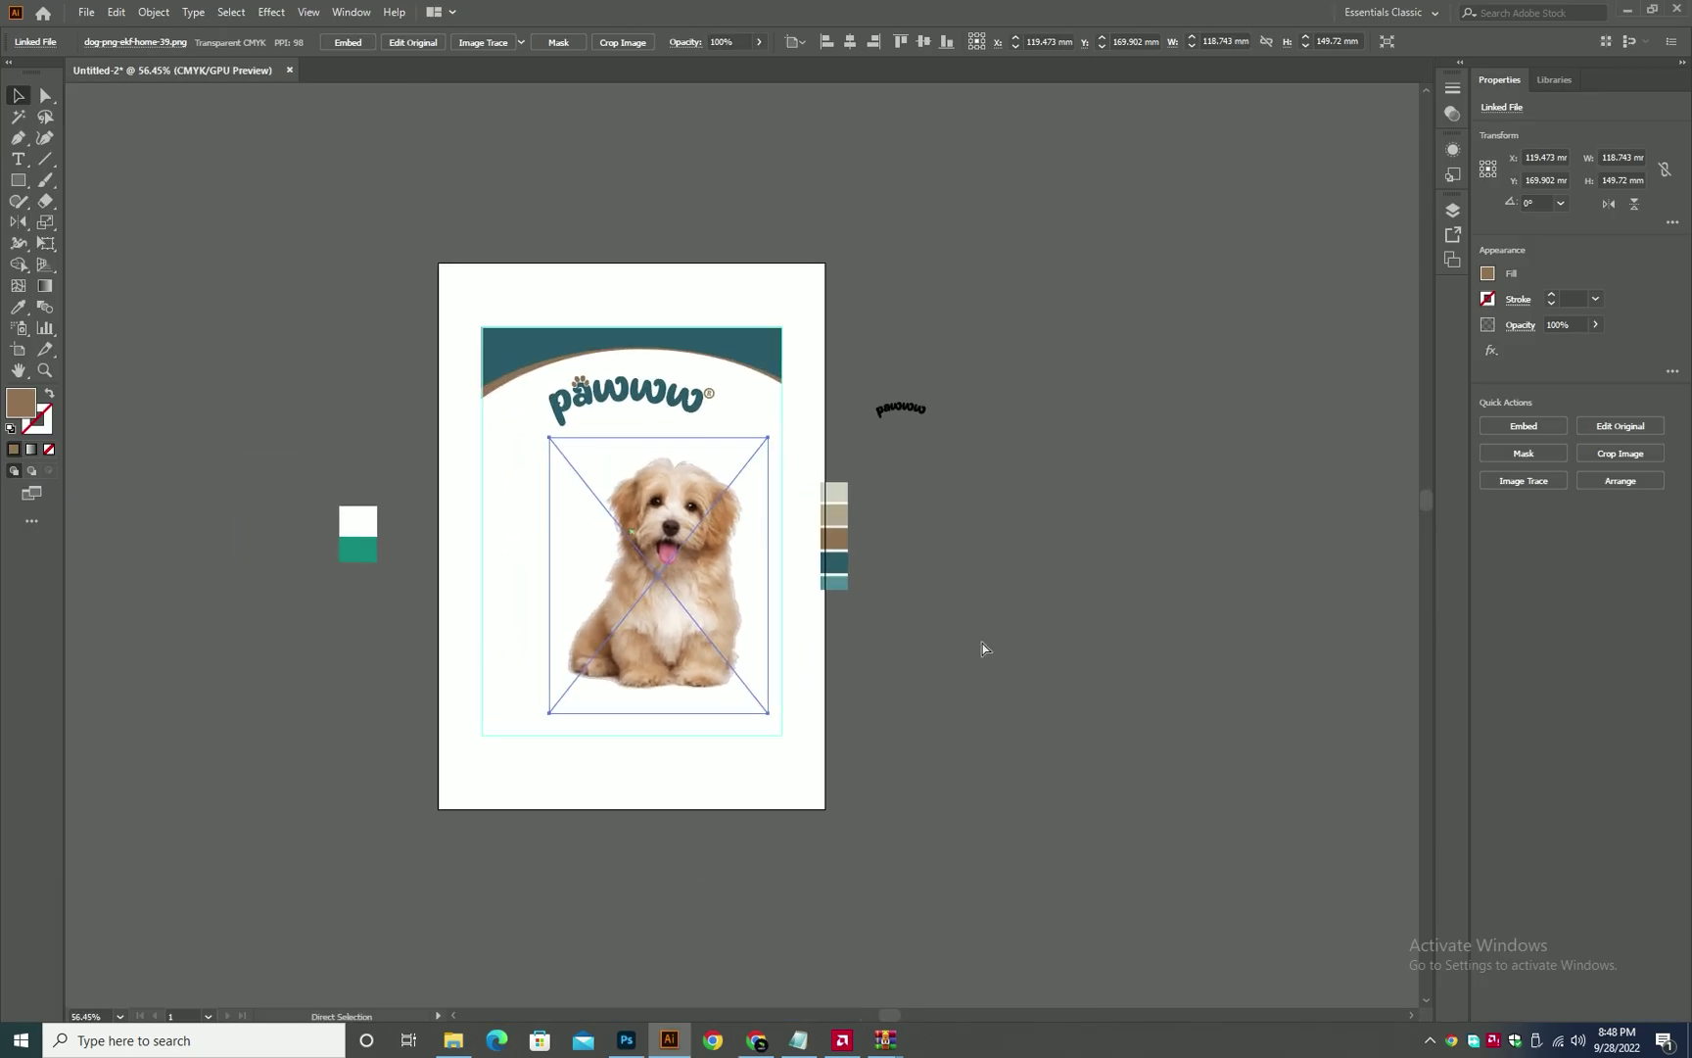
pyautogui.hotkey('ctrl', 'v')
pyautogui.moveTo(867, 596); pyautogui.dragTo(1314, 585)
pyautogui.click(1597, 455)
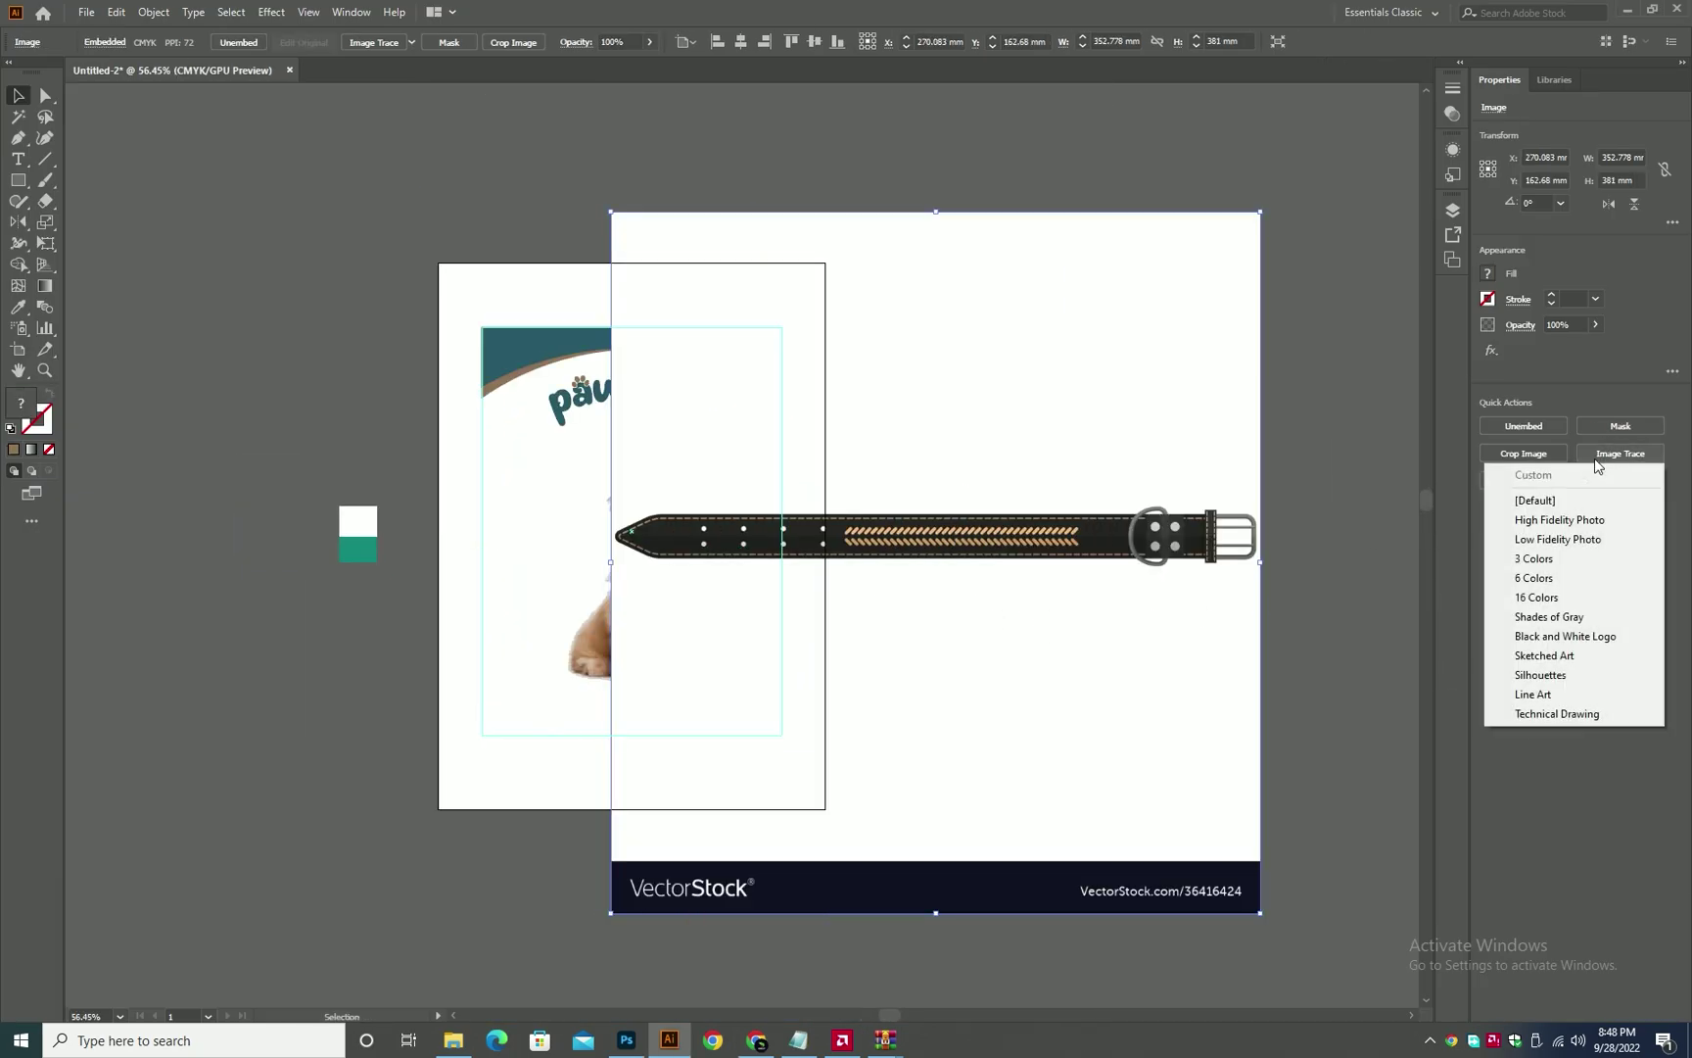
pyautogui.click(1588, 522)
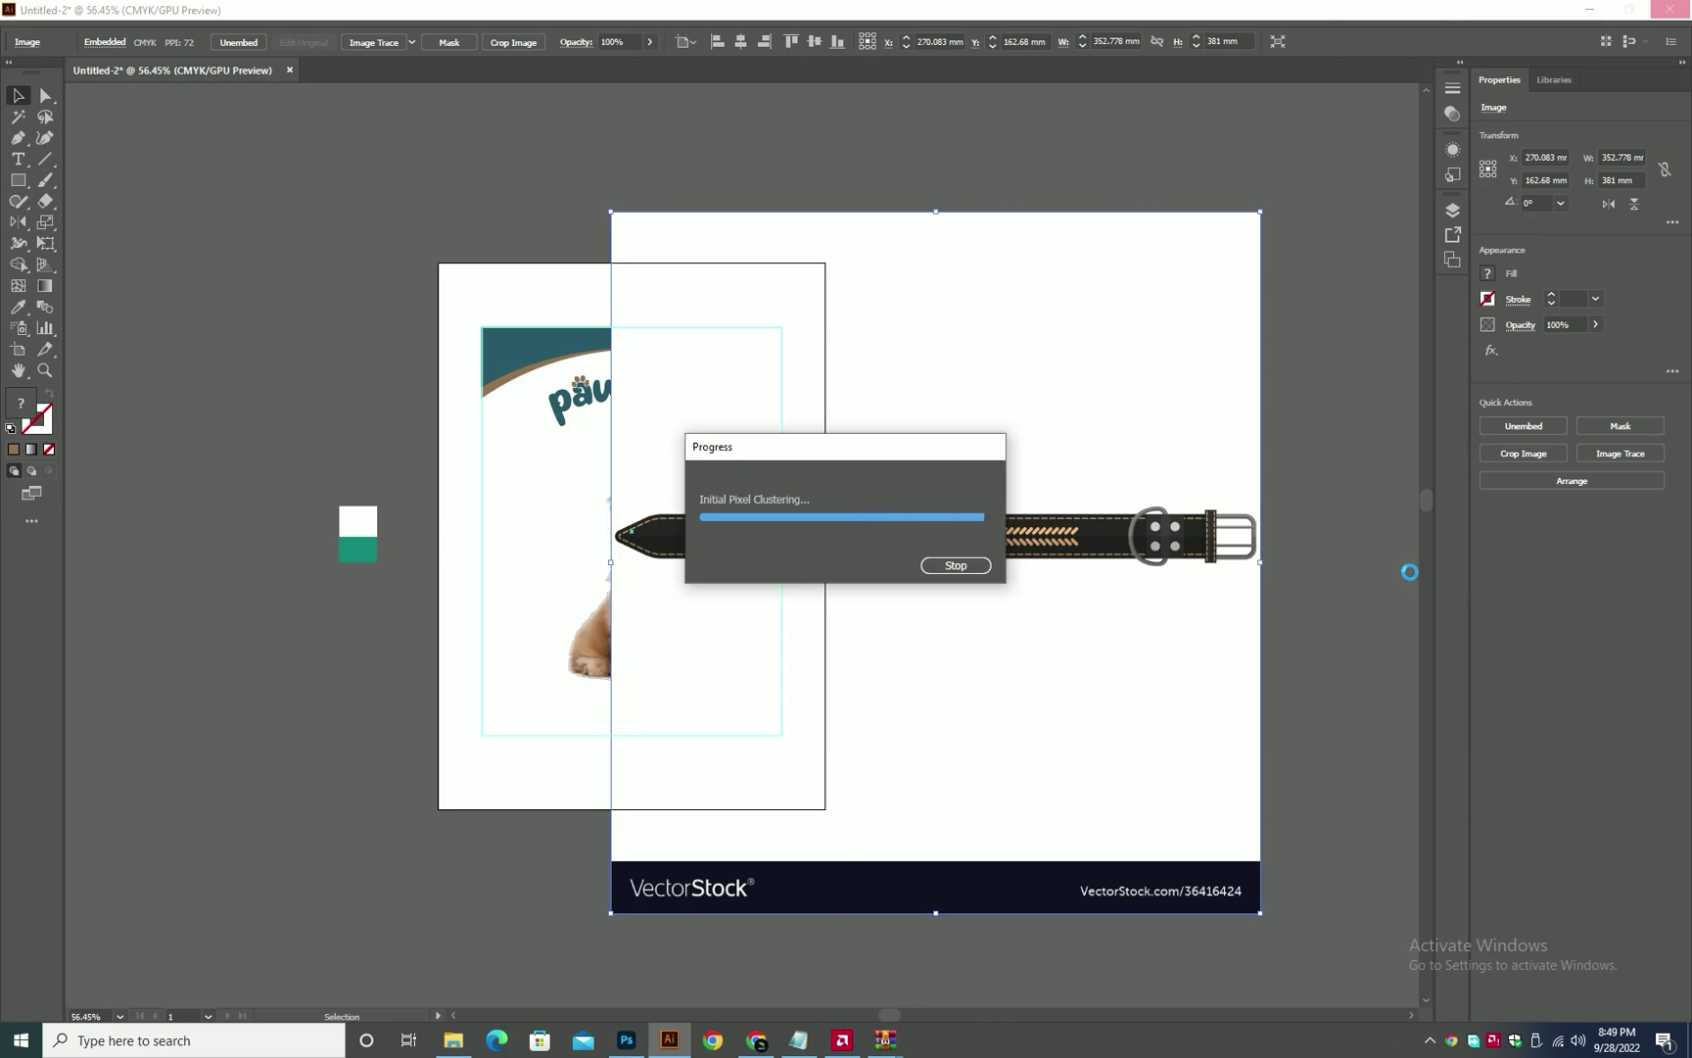
pyautogui.click(1538, 481)
# - Delete the white background and the dark VectorStock footer strip from the traced collar artwork
pyautogui.click(1347, 460)
pyautogui.press('a')
pyautogui.click(1198, 444)
pyautogui.press('Delete')
pyautogui.moveTo(1337, 798); pyautogui.dragTo(741, 920)
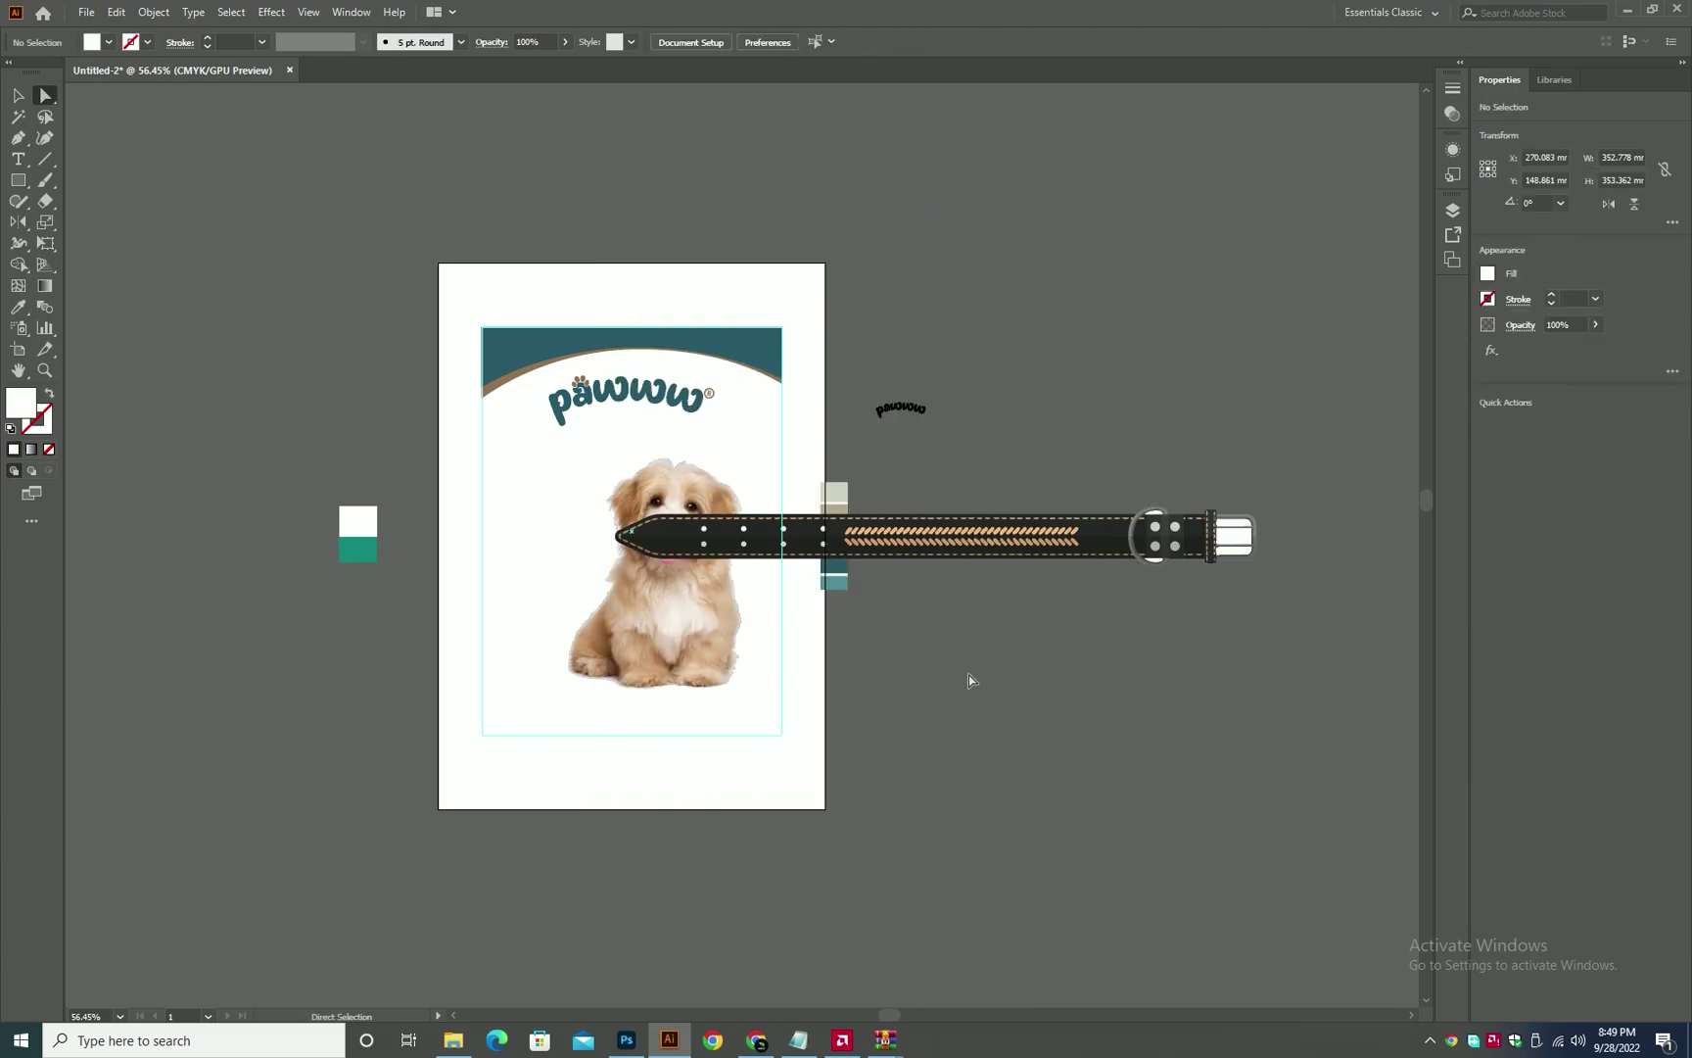
# - Move the traced collar off the pouch design to the empty area above the artboard
pyautogui.press('v')
pyautogui.moveTo(1132, 540); pyautogui.dragTo(1153, 195)
pyautogui.scroll(3, 1038, 186)
pyautogui.moveTo(1302, 260); pyautogui.dragTo(694, 560)
pyautogui.click(911, 641)
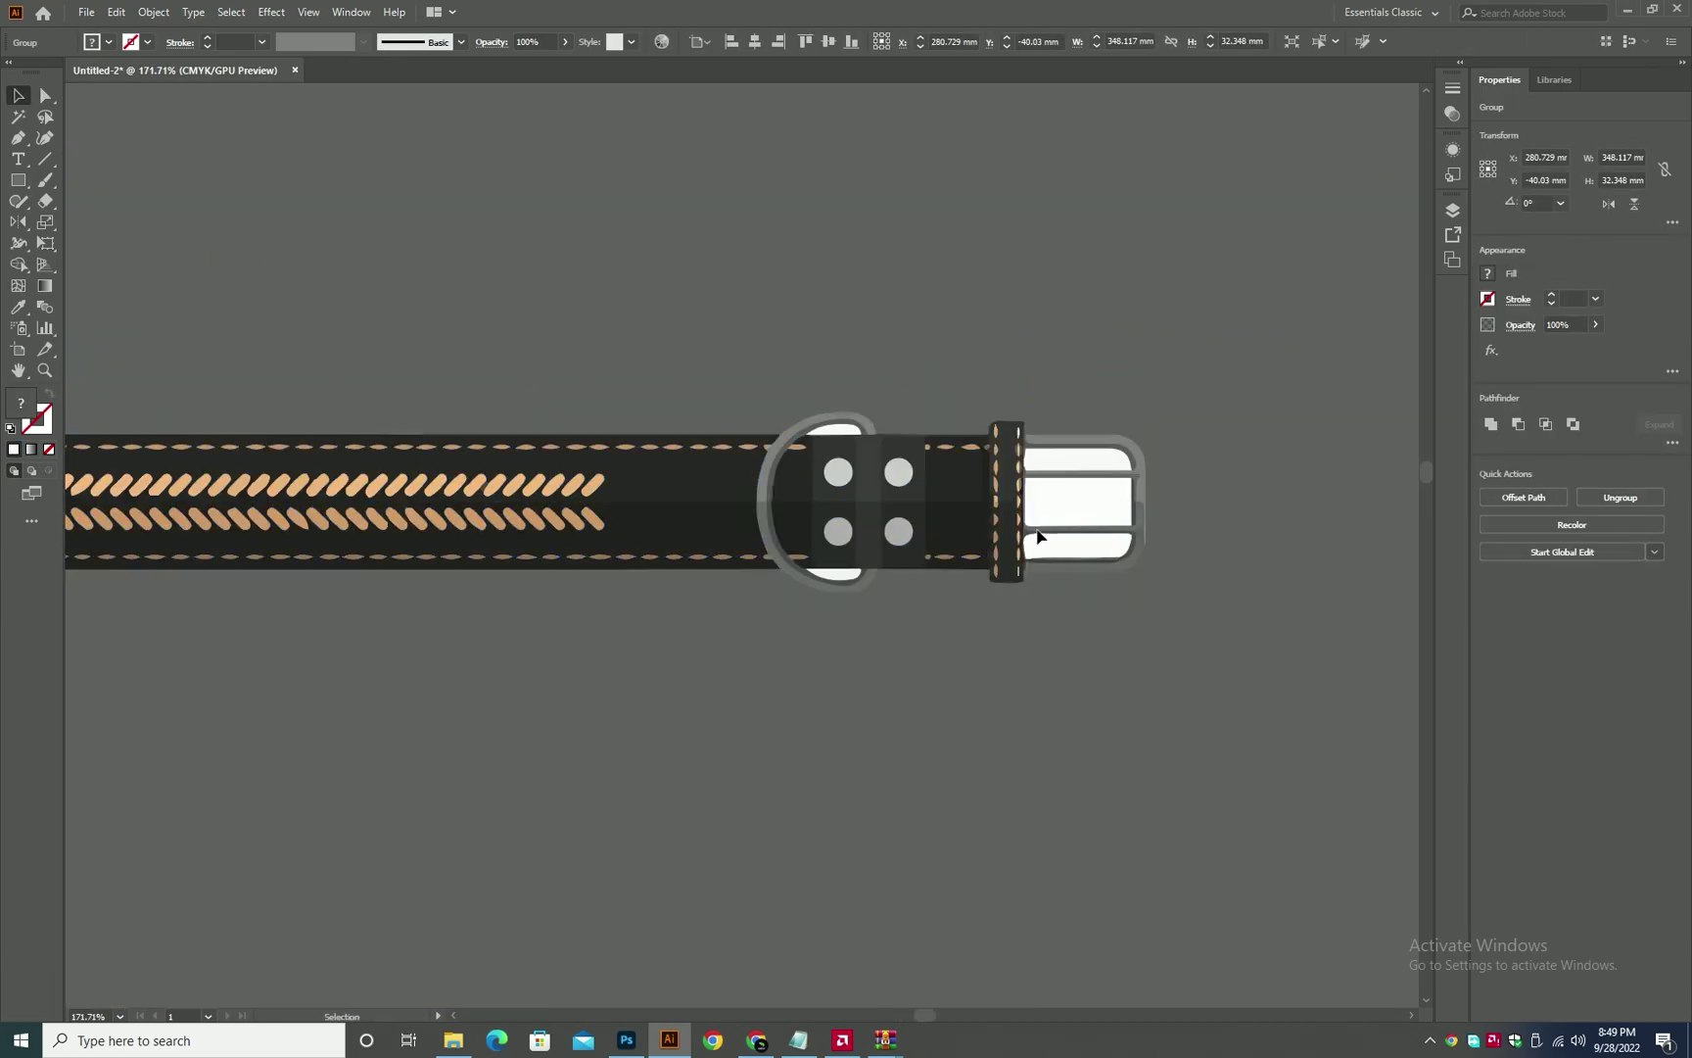
# - Delete the leftover white shapes inside the collar's buckle and D-ring
pyautogui.press('a')
pyautogui.click(1080, 480)
pyautogui.press('Delete')
pyautogui.scroll(3, 1033, 472)
pyautogui.click(1058, 446)
pyautogui.press('Delete')
pyautogui.click(1262, 683)
pyautogui.press('Delete')
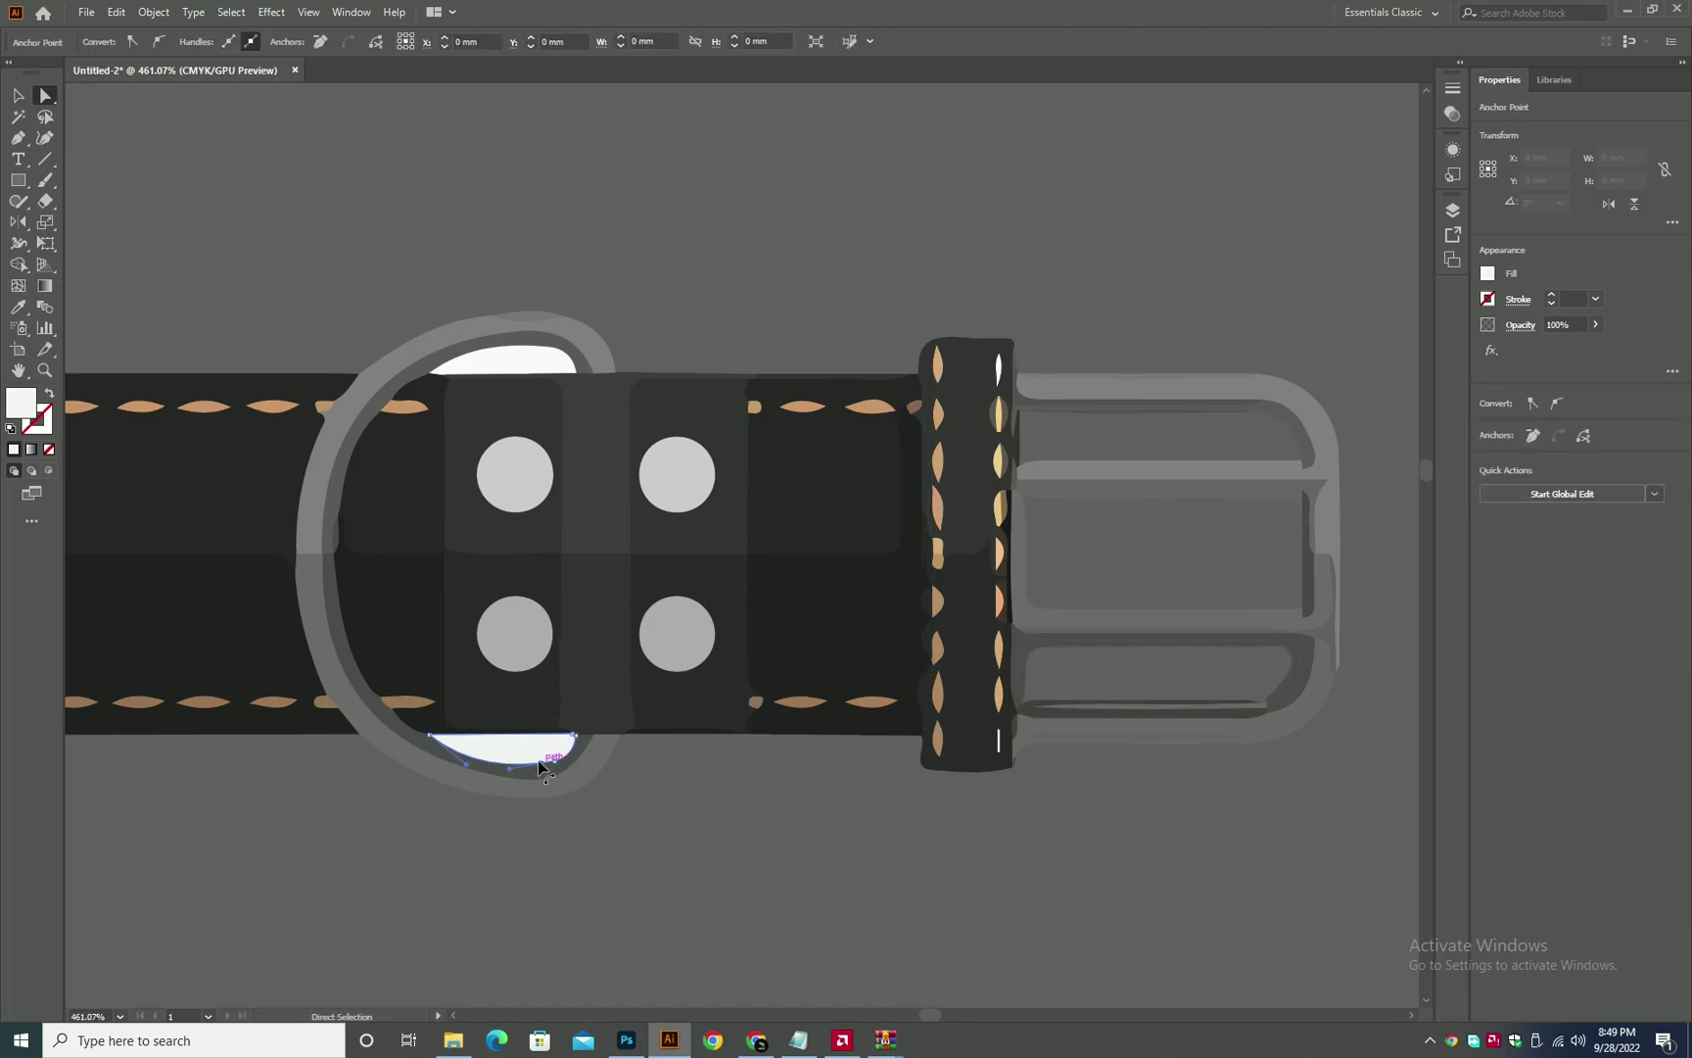
pyautogui.click(538, 761)
pyautogui.press('Delete')
pyautogui.press('Delete')
pyautogui.scroll(-6, 554, 368)
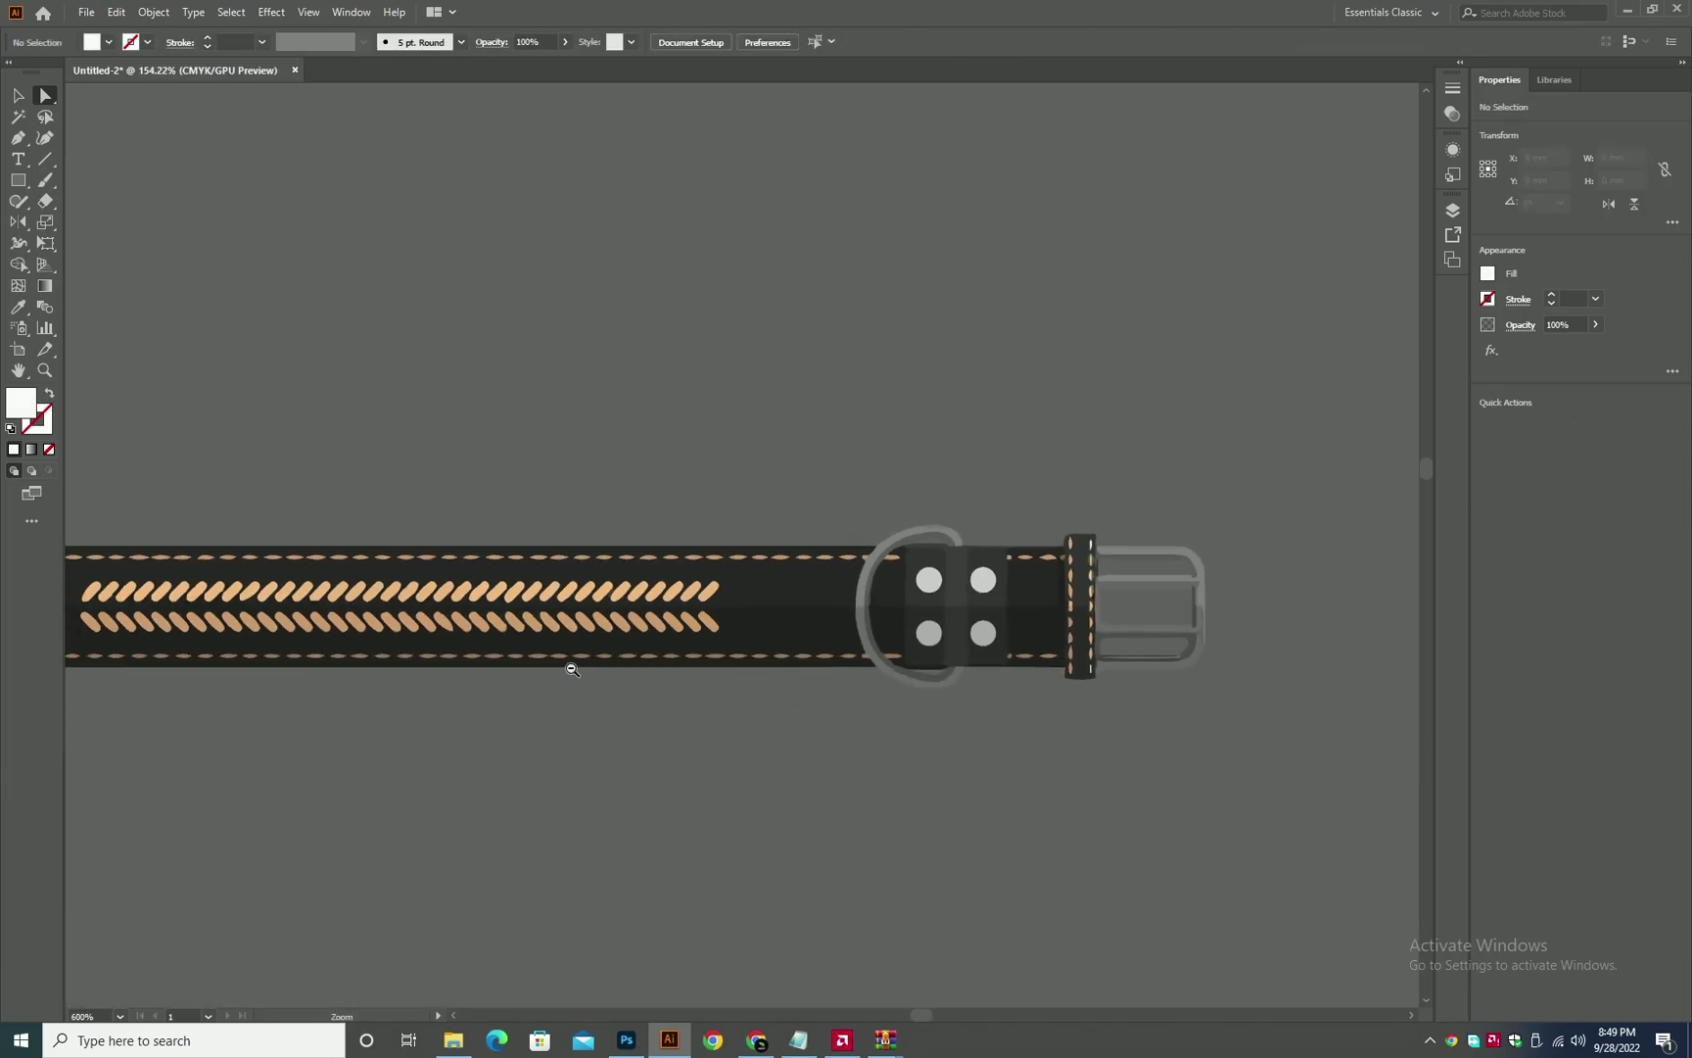
# - Rotate the grouped teal and brown header bands 180° and move them down to the pouch's lower edge
pyautogui.moveTo(567, 665); pyautogui.dragTo(1234, 681)
pyautogui.moveTo(663, 652); pyautogui.dragTo(979, 680)
pyautogui.moveTo(685, 585); pyautogui.dragTo(490, 599)
pyautogui.moveTo(529, 656); pyautogui.dragTo(875, 594)
pyautogui.moveTo(1123, 666); pyautogui.dragTo(1041, 666)
pyautogui.moveTo(1305, 711); pyautogui.dragTo(1069, 434)
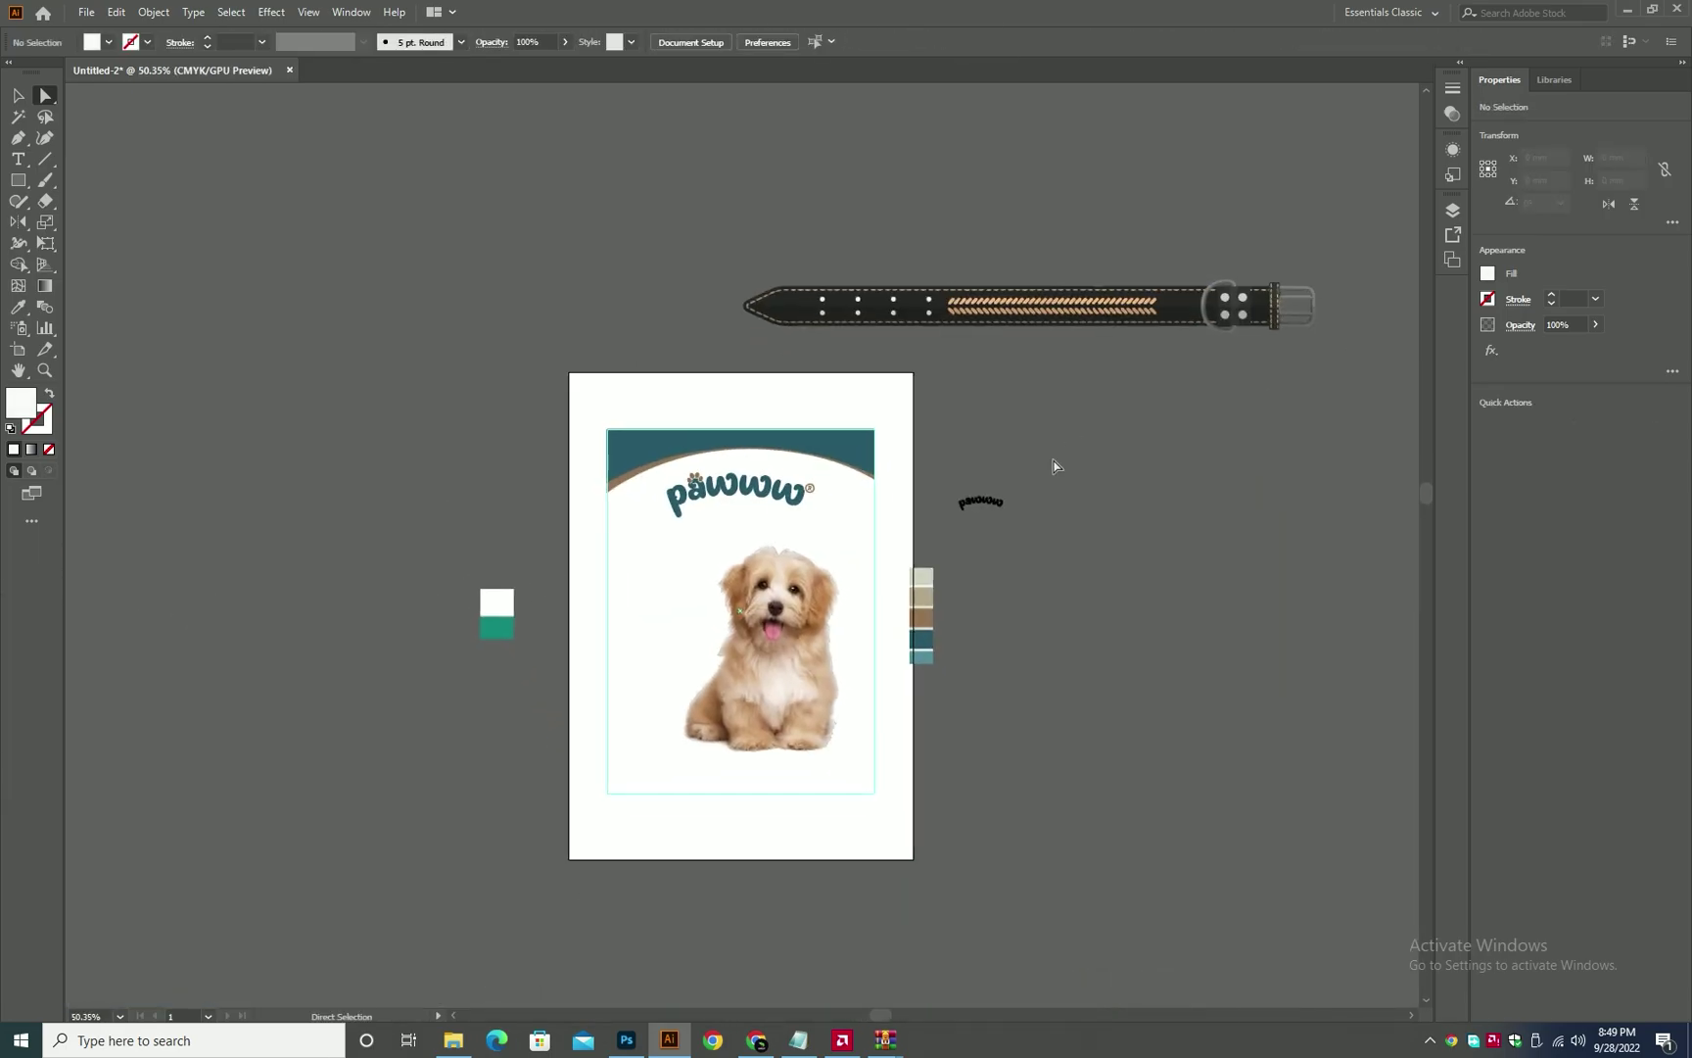
pyautogui.press('v')
pyautogui.keyDown('ctrl'); pyautogui.click(666, 572); pyautogui.keyUp('ctrl')
pyautogui.moveTo(996, 384); pyautogui.dragTo(975, 648)
pyautogui.press('r')
pyautogui.moveTo(974, 648); pyautogui.dragTo(553, 723)
pyautogui.press('v')
pyautogui.moveTo(725, 688); pyautogui.dragTo(732, 822)
# - Raise the anchor points along the curved upper edge of the teal and brown bottom band to make it taller
pyautogui.hotkey('ctrl', '+')
pyautogui.press('a')
pyautogui.moveTo(363, 551); pyautogui.dragTo(1107, 744)
pyautogui.hotkey('shift', 'Up')
pyautogui.hotkey('shift', 'Up')
pyautogui.hotkey('shift', 'Up')
pyautogui.hotkey('shift', 'Up')
pyautogui.hotkey('shift', 'Up')
pyautogui.hotkey('shift', 'Up')
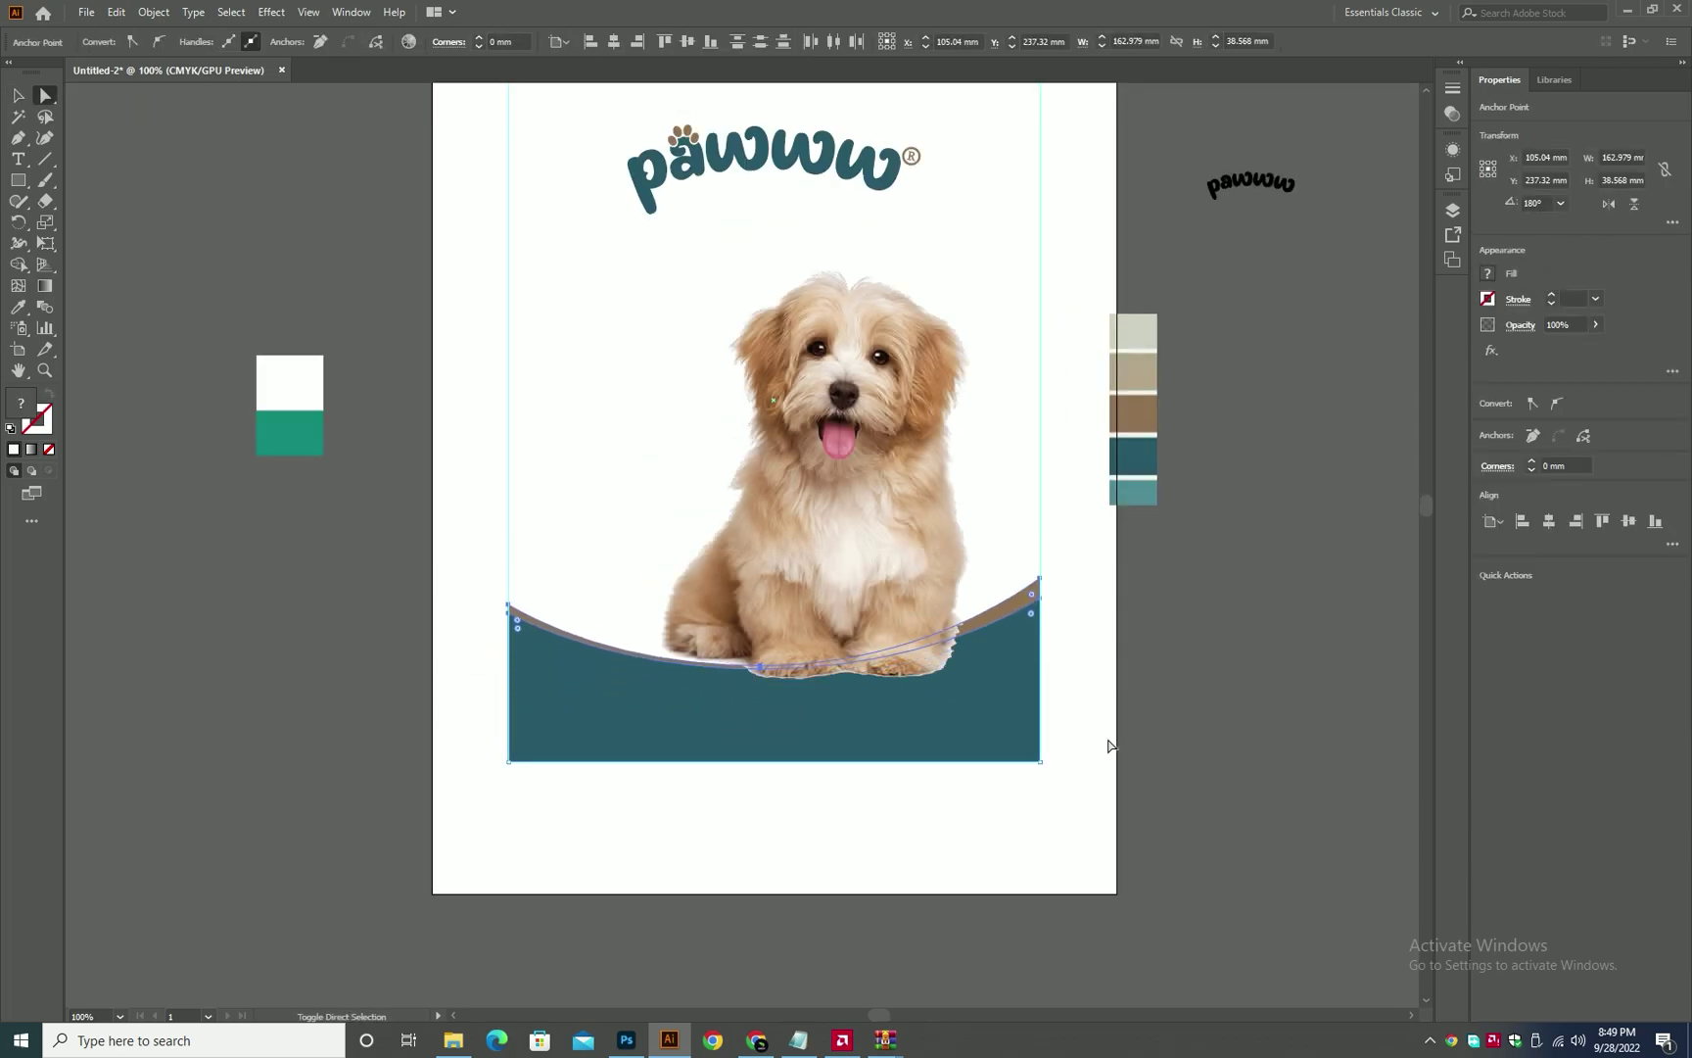
# - Arrange the dog image behind the teal and brown bottom band so the band overlaps its paws
pyautogui.click(1150, 678)
pyautogui.press('v')
pyautogui.click(893, 563)
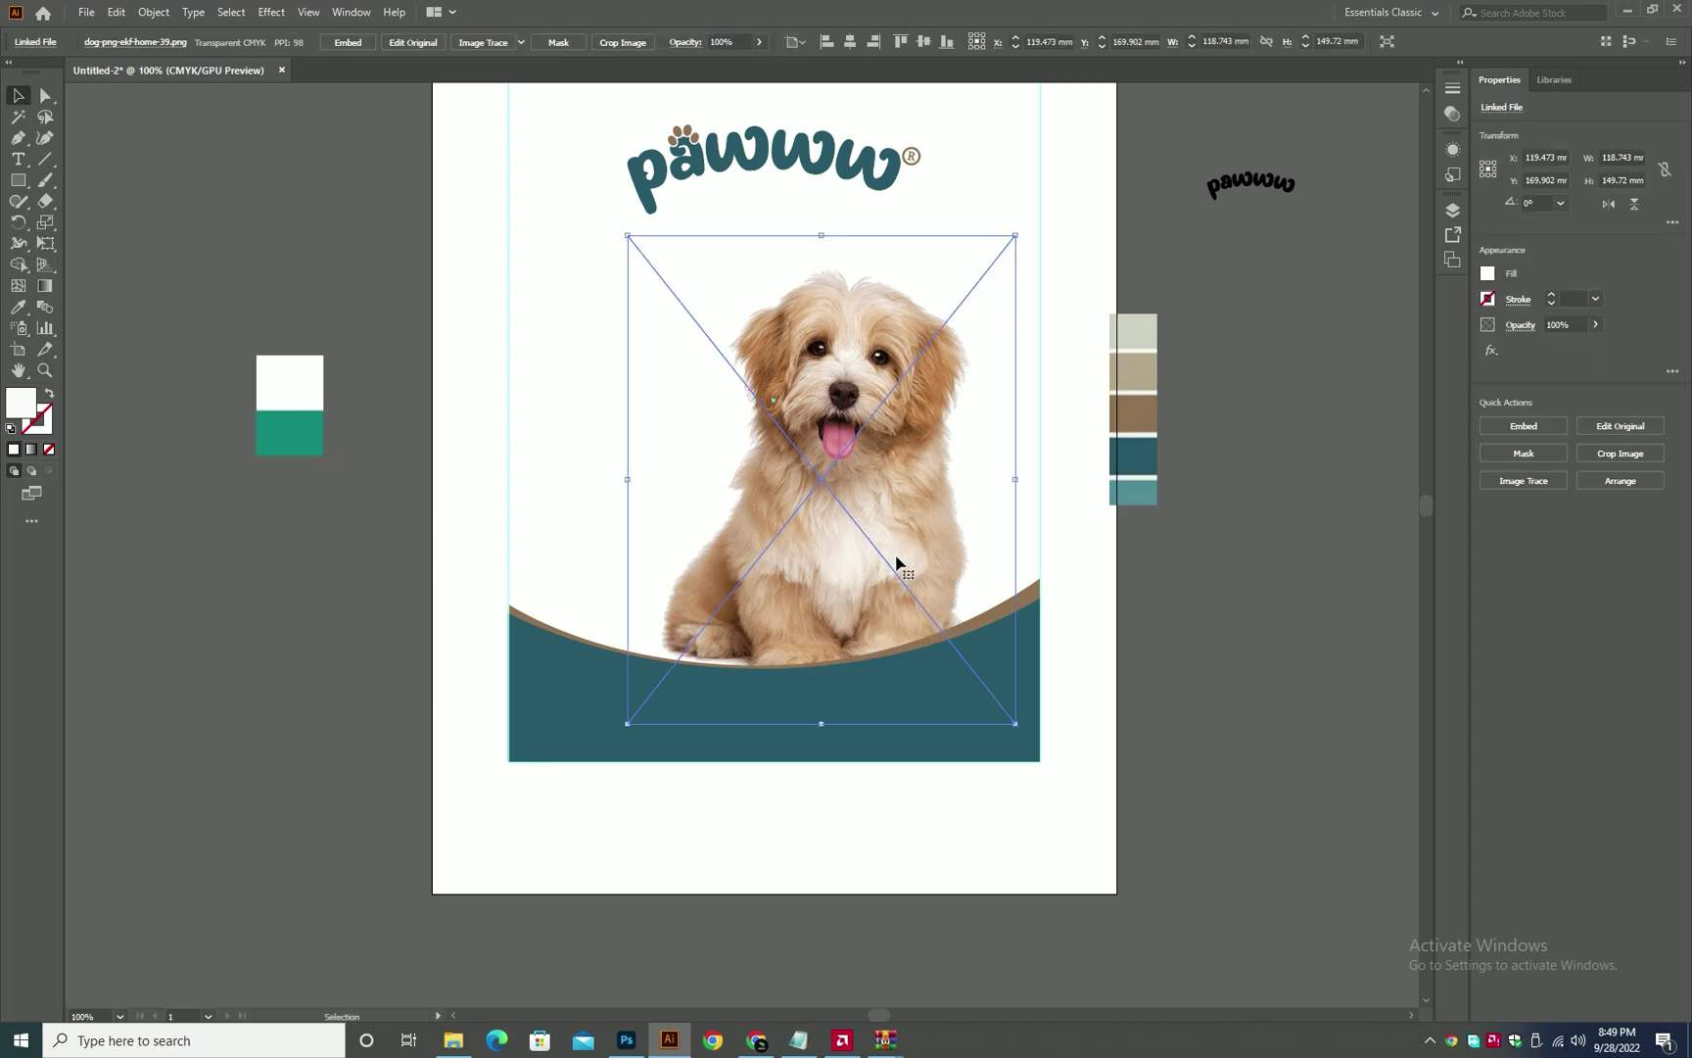
pyautogui.click(1163, 626)
# - Raise the bottom band's curved edge further, making the combined bands about 59.7 mm tall
pyautogui.doubleClick(974, 644)
pyautogui.press('a')
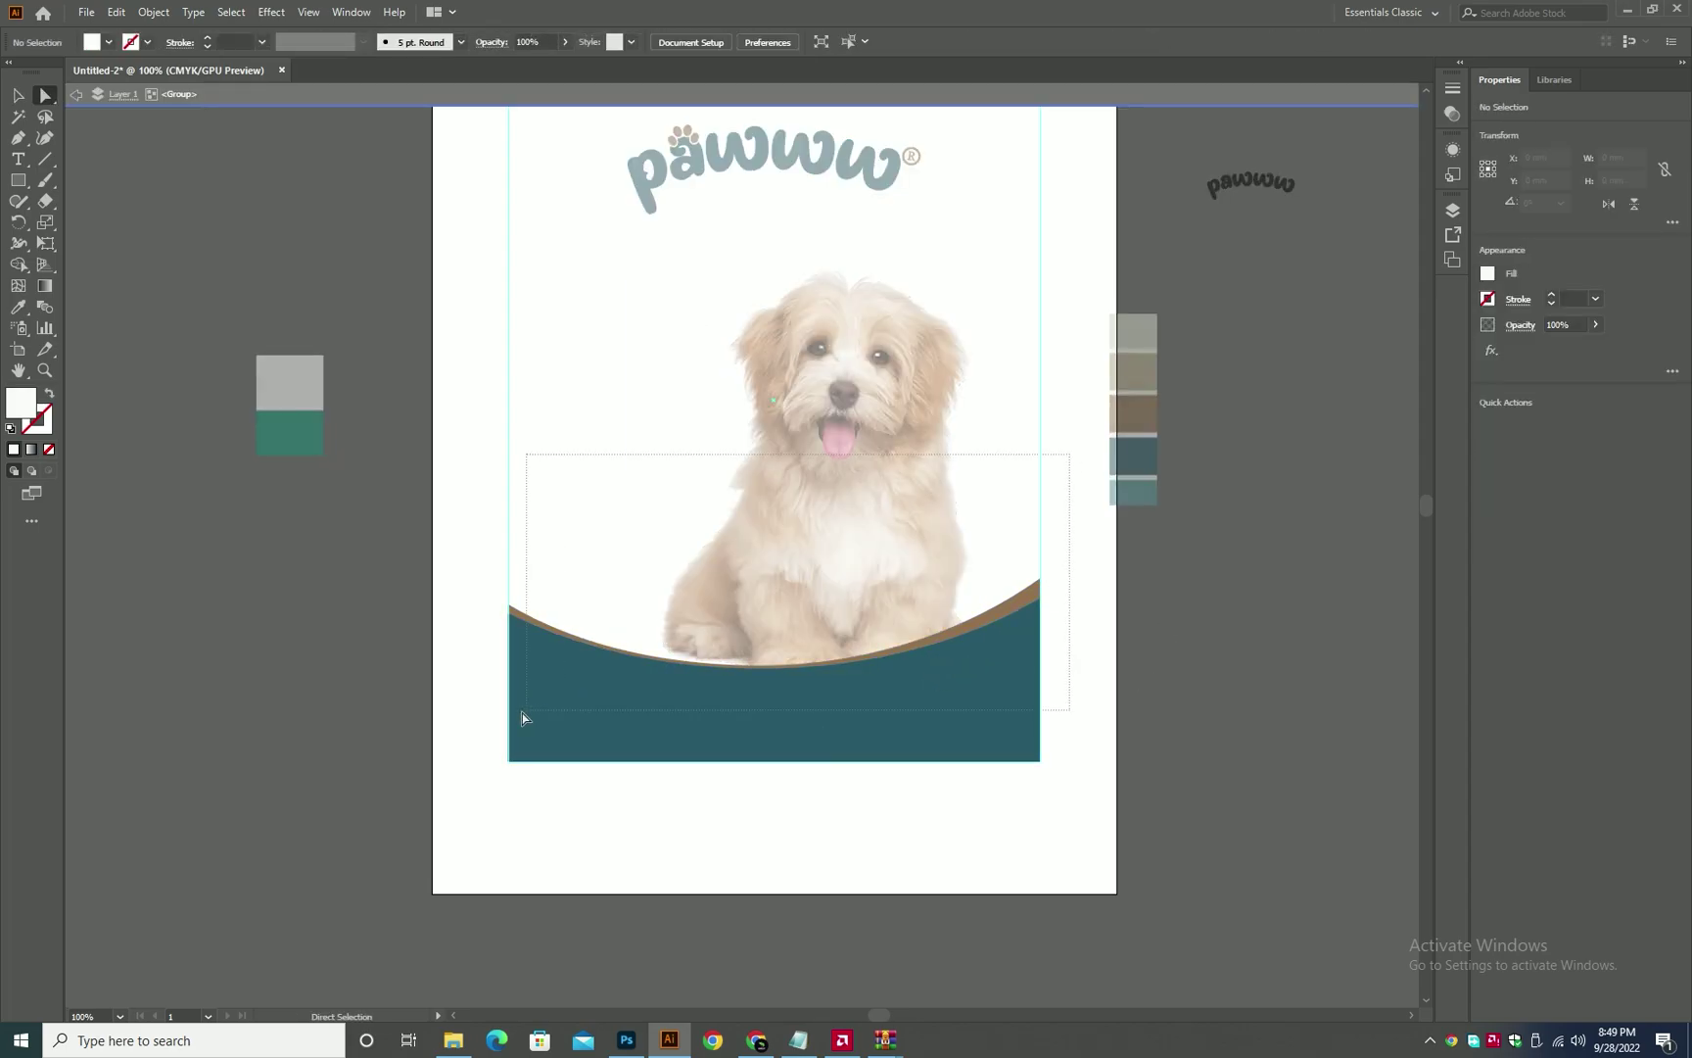
pyautogui.moveTo(525, 712); pyautogui.dragTo(484, 714)
pyautogui.hotkey('shift', 'Up')
pyautogui.hotkey('shift', 'Up')
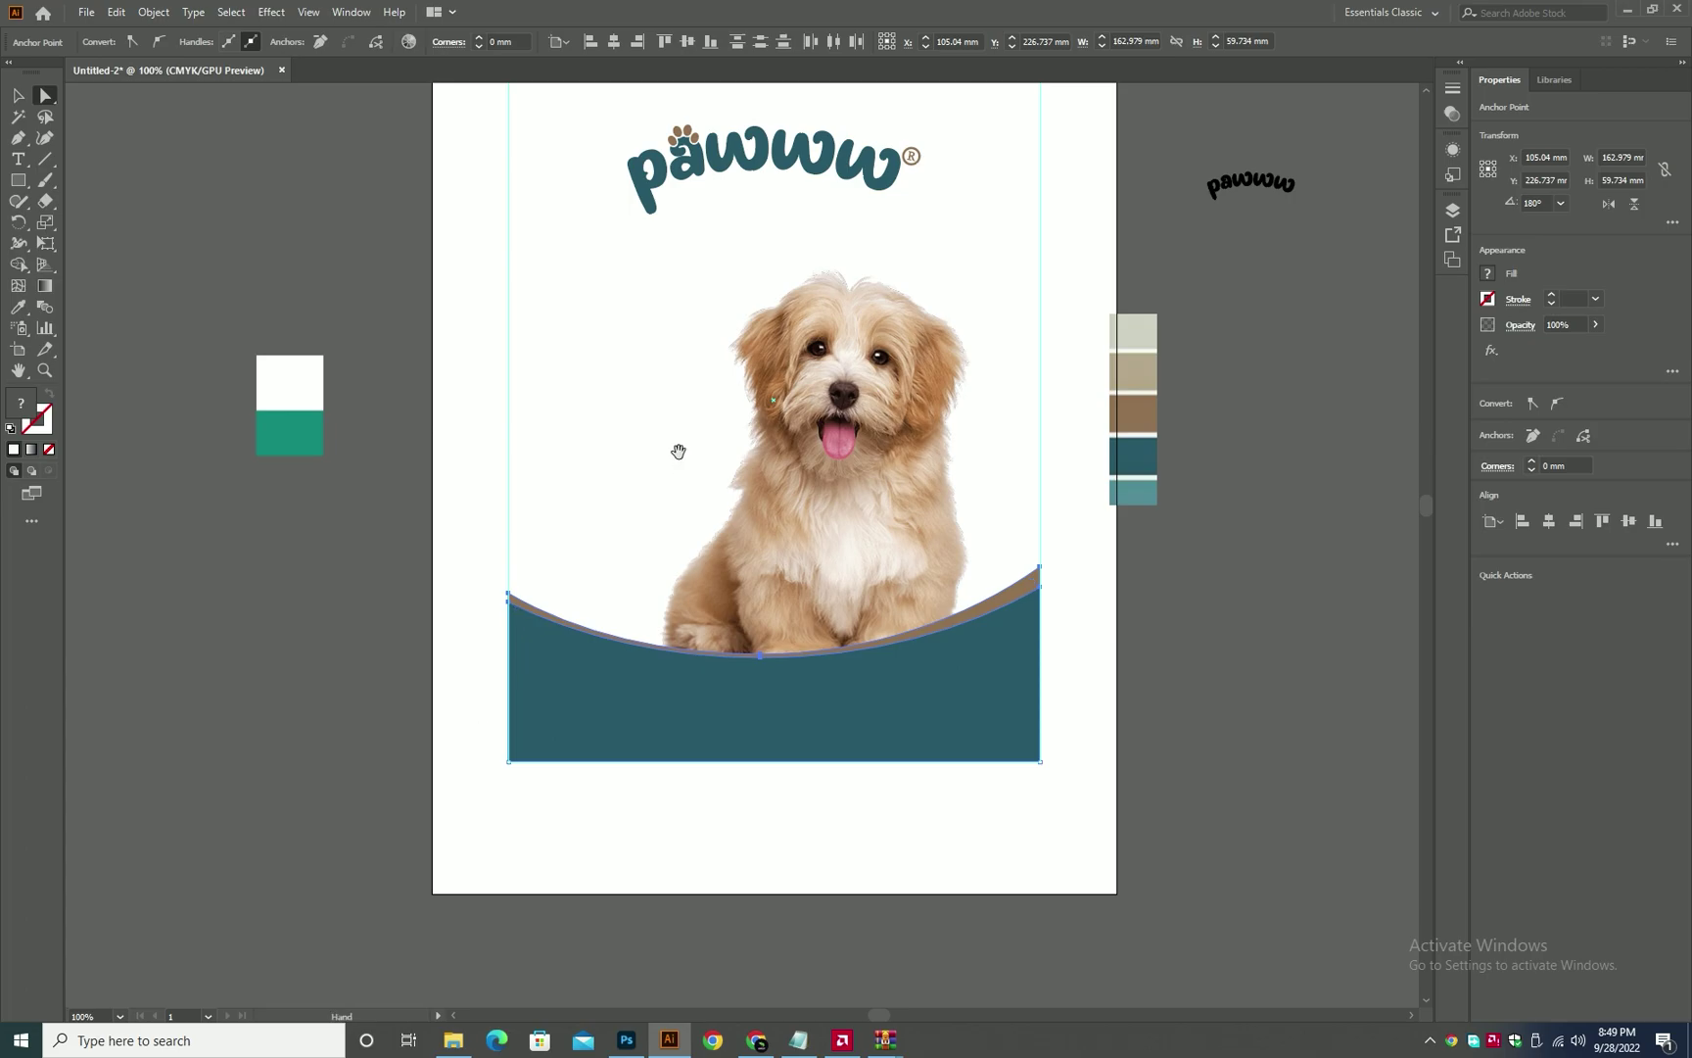
# - Lower the left-end and middle anchor points of the bottom band's teal and brown curves slightly
pyautogui.moveTo(658, 514); pyautogui.dragTo(658, 624)
pyautogui.press('v')
pyautogui.click(458, 630)
pyautogui.click(535, 753)
pyautogui.doubleClick(534, 759)
pyautogui.press('a')
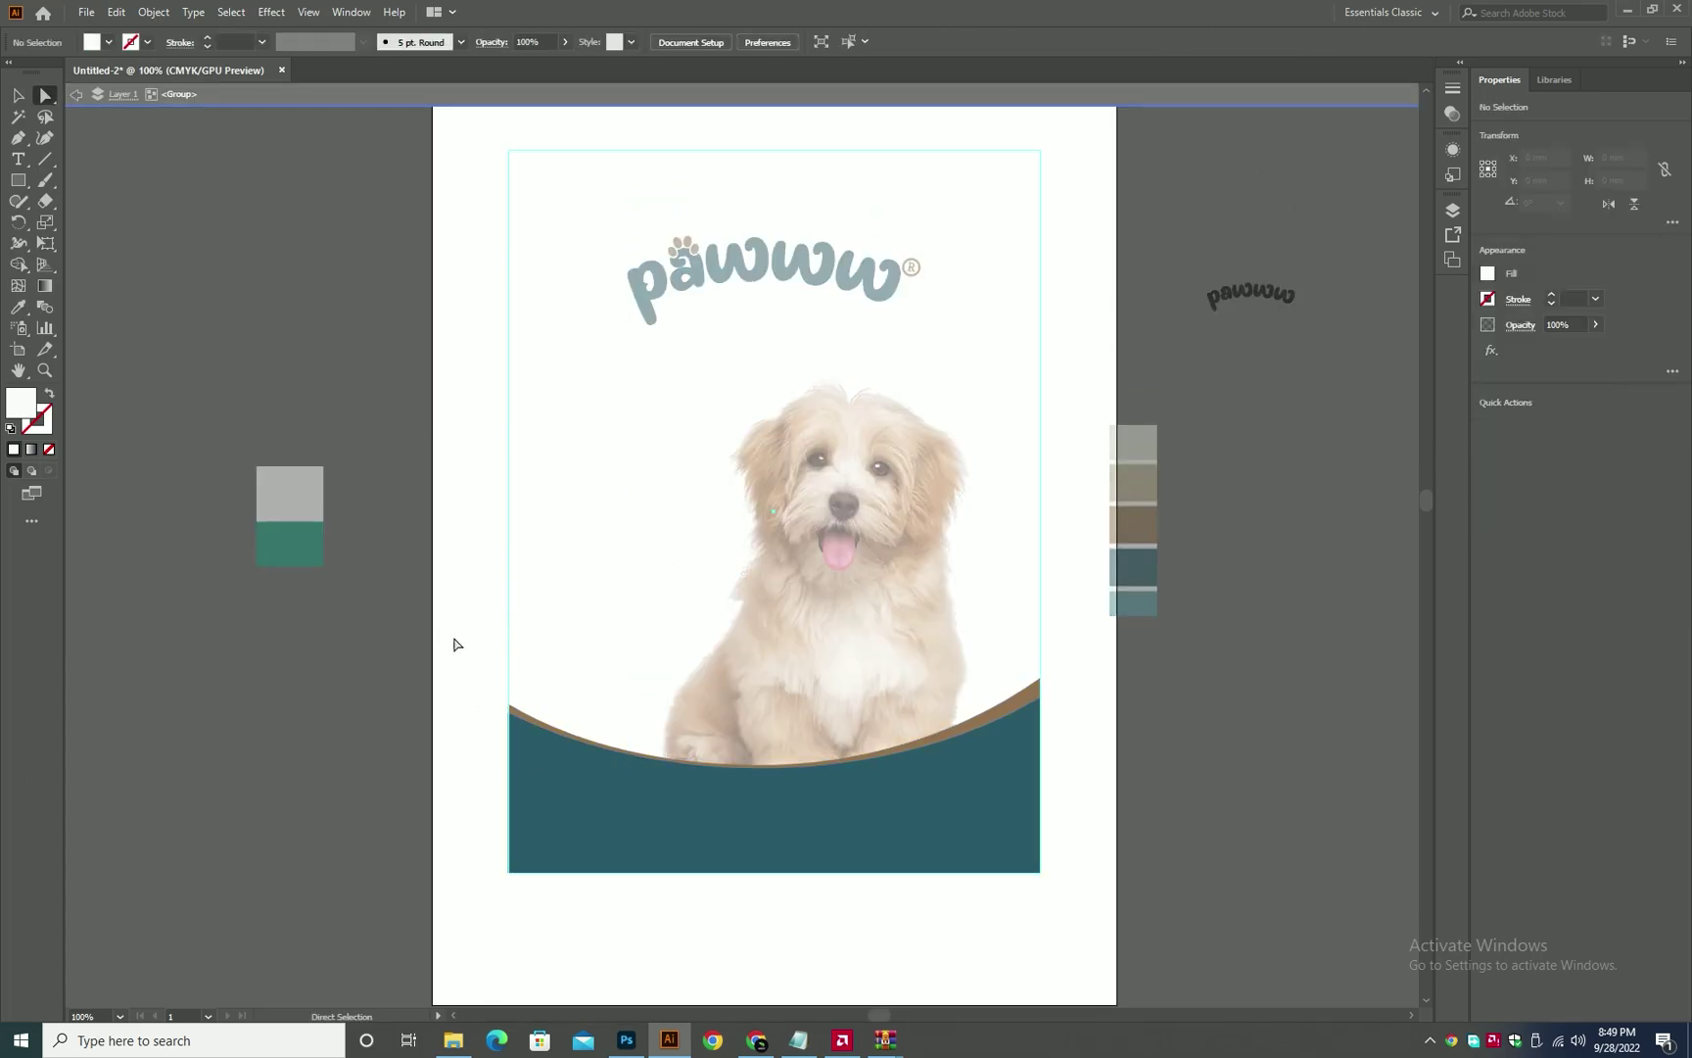
pyautogui.moveTo(751, 790); pyautogui.dragTo(774, 796)
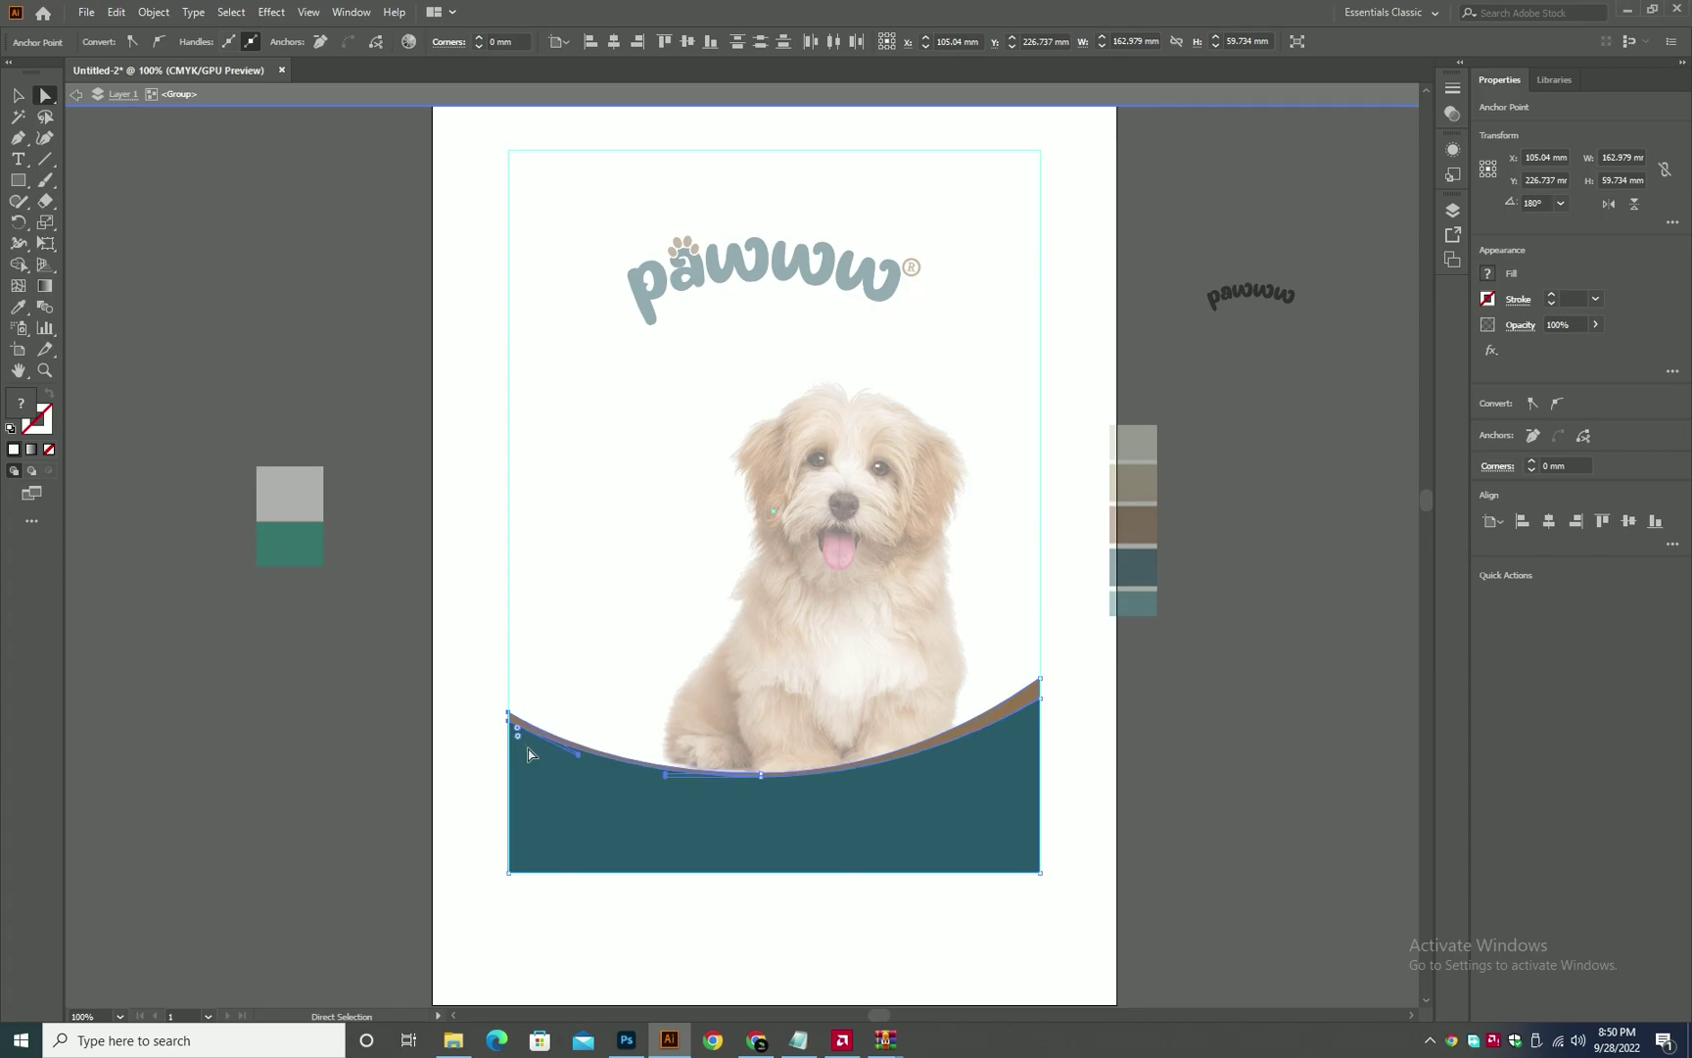
pyautogui.doubleClick(480, 752)
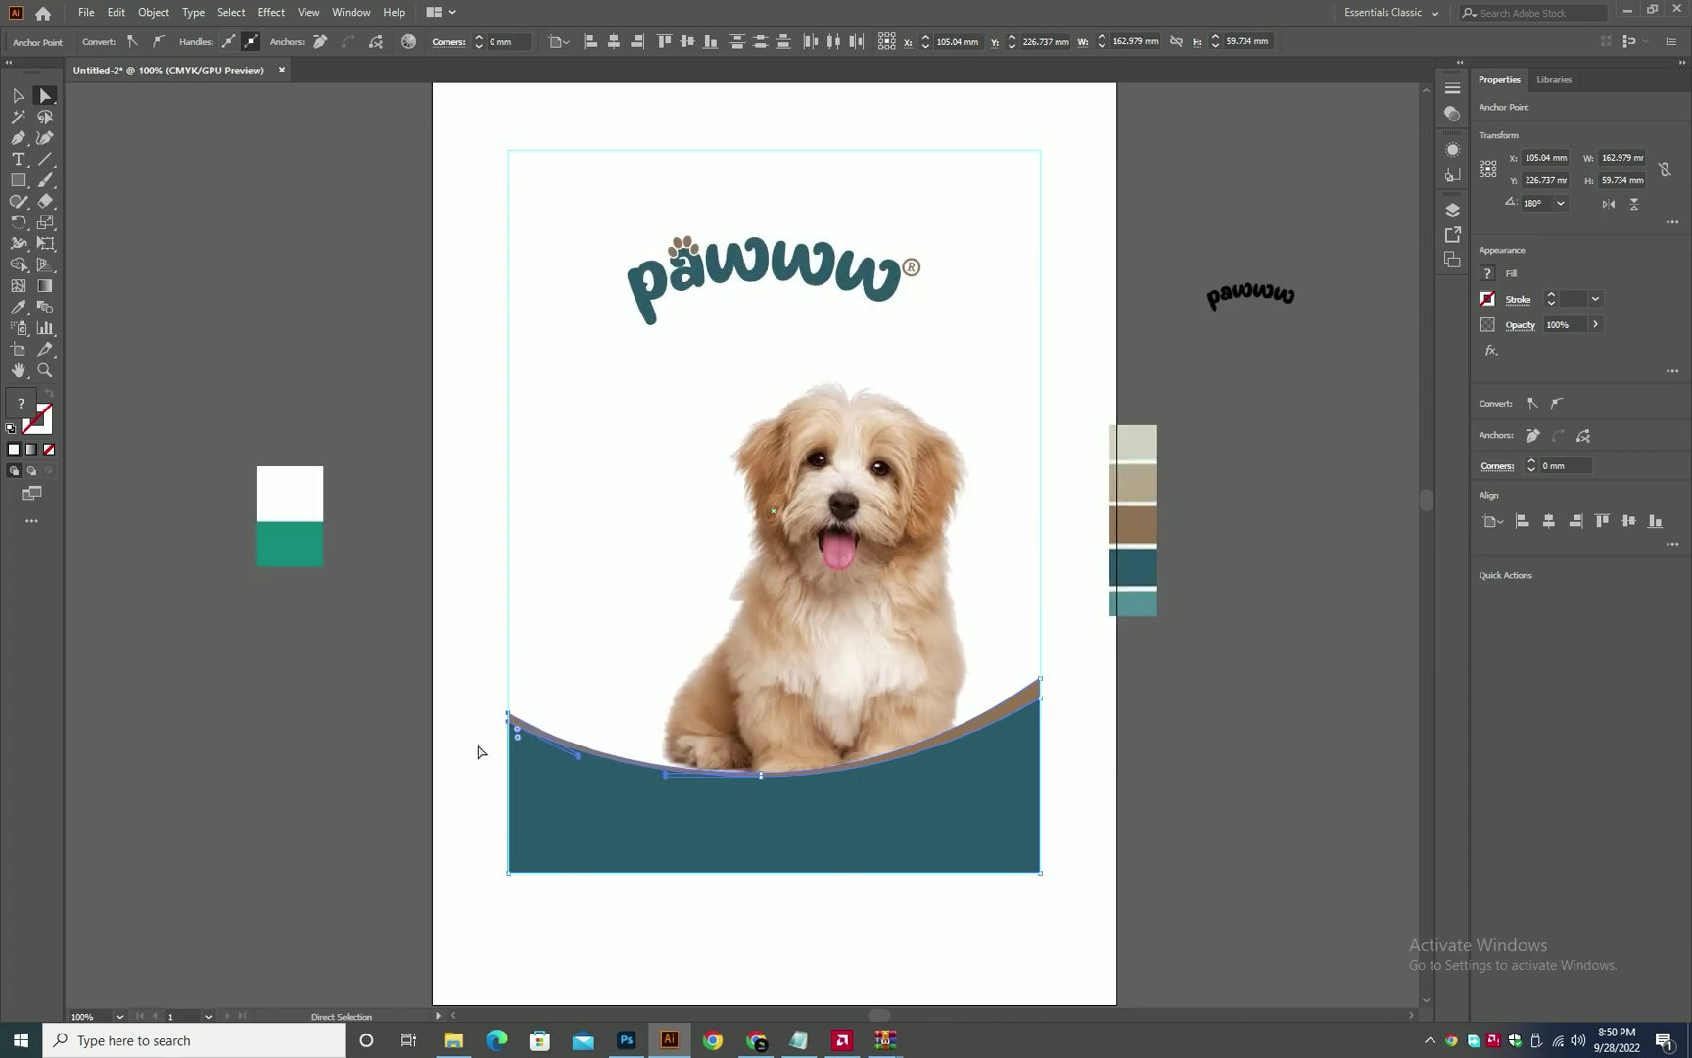
# - Lower the bottom band's left and middle curve anchors once more so its dip sits just beneath the dog's paws
pyautogui.click(749, 801)
pyautogui.press('v')
pyautogui.doubleClick(1000, 771)
pyautogui.press('a')
pyautogui.click(1000, 771)
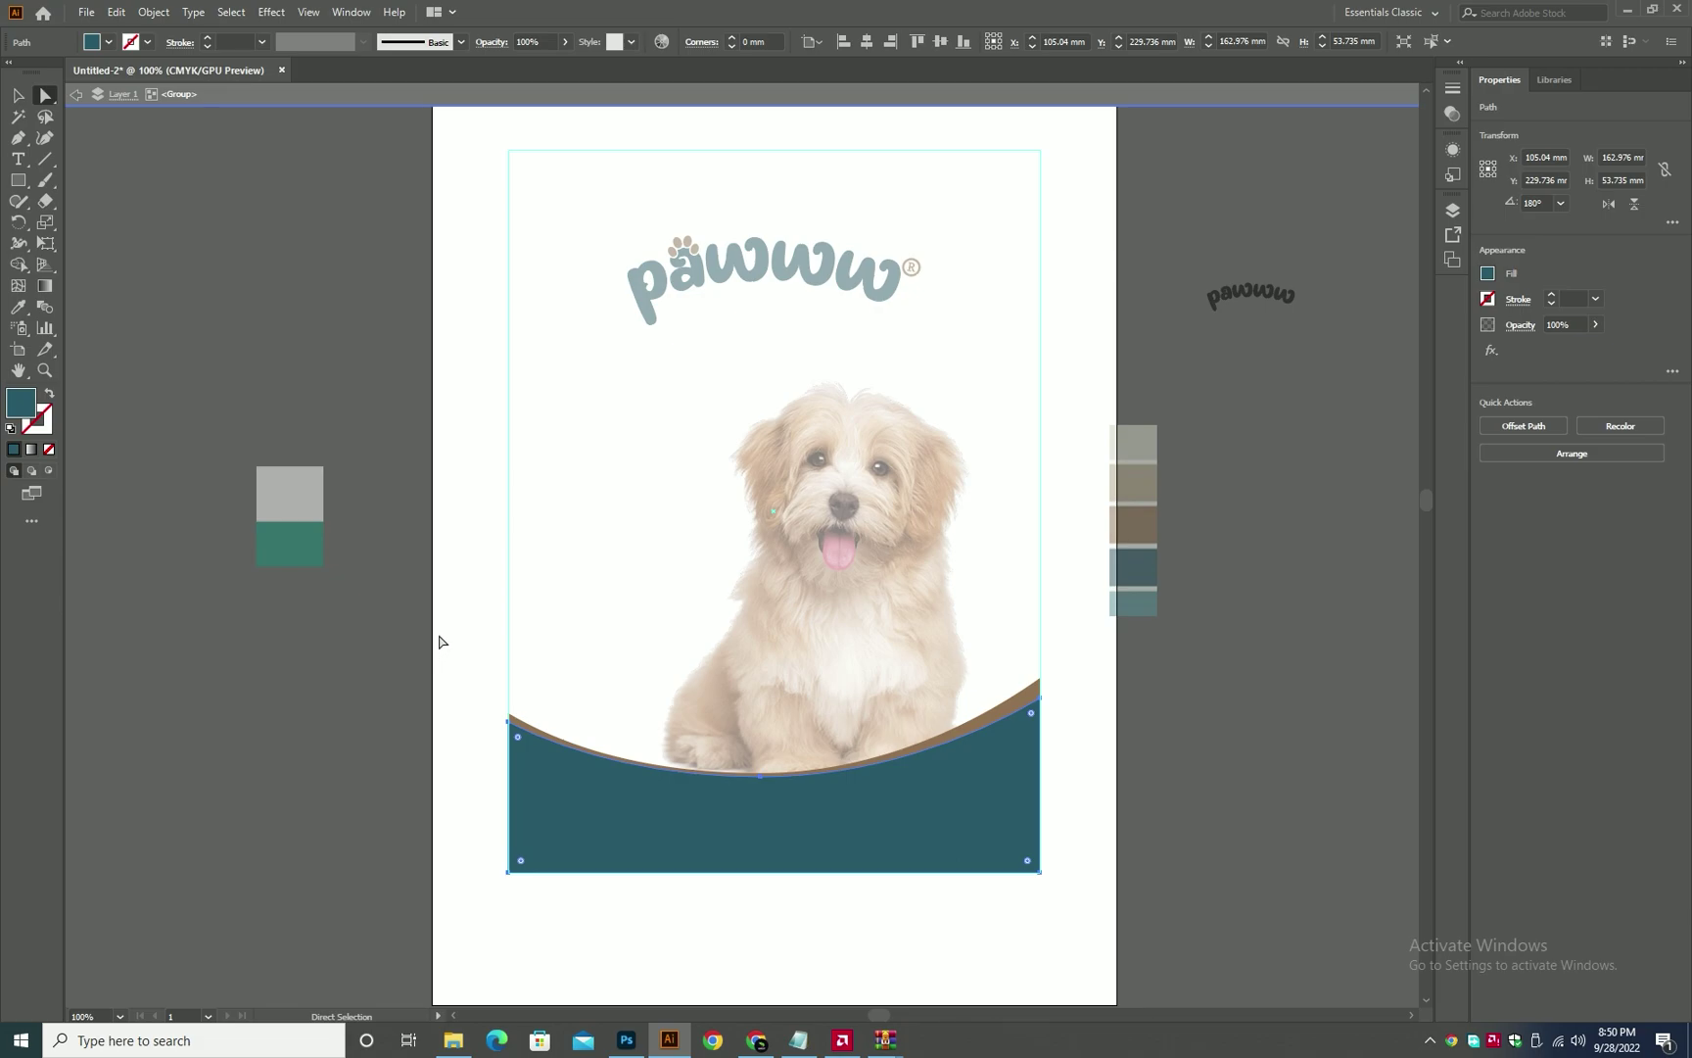
pyautogui.moveTo(439, 617); pyautogui.dragTo(789, 796)
pyautogui.press('Escape')
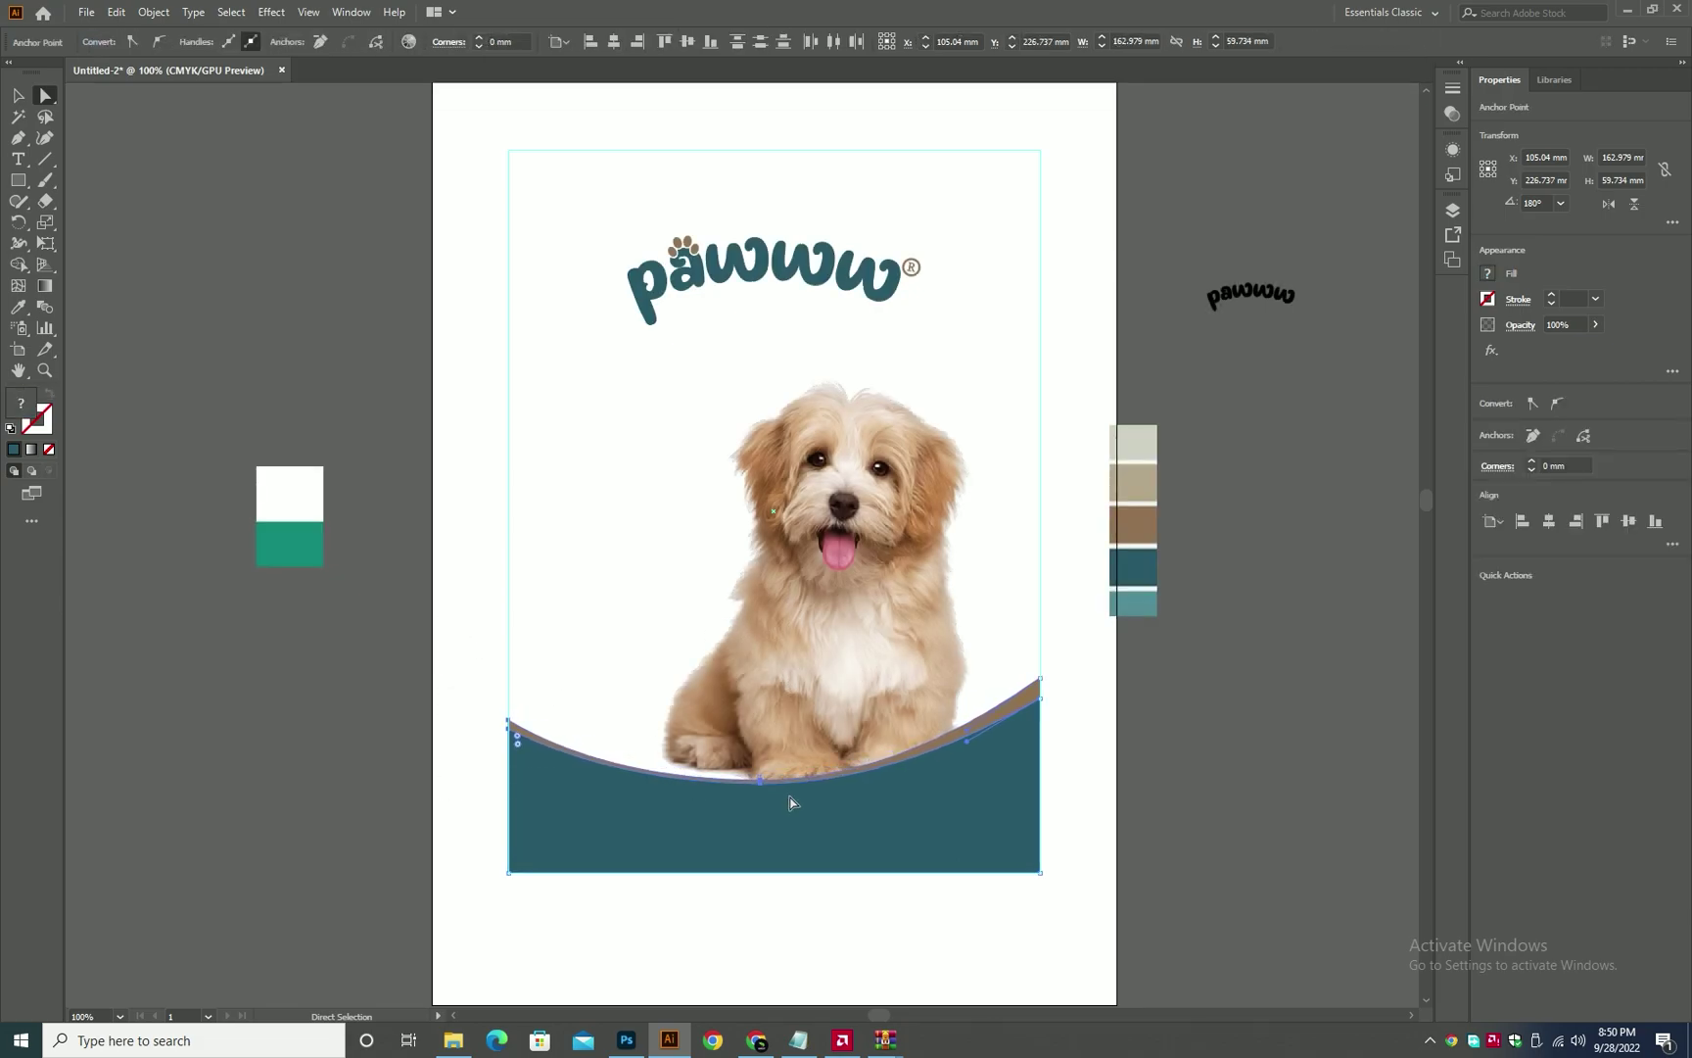
pyautogui.click(1194, 791)
# - Move the collar onto the pouch and scale it to about 166 × 15.4 mm, spanning the width above the logo
pyautogui.moveTo(1131, 740); pyautogui.dragTo(1135, 810)
pyautogui.scroll(-2, 1157, 791)
pyautogui.press('v')
pyautogui.moveTo(1097, 176); pyautogui.dragTo(748, 348)
pyautogui.moveTo(1293, 322); pyautogui.dragTo(1137, 359)
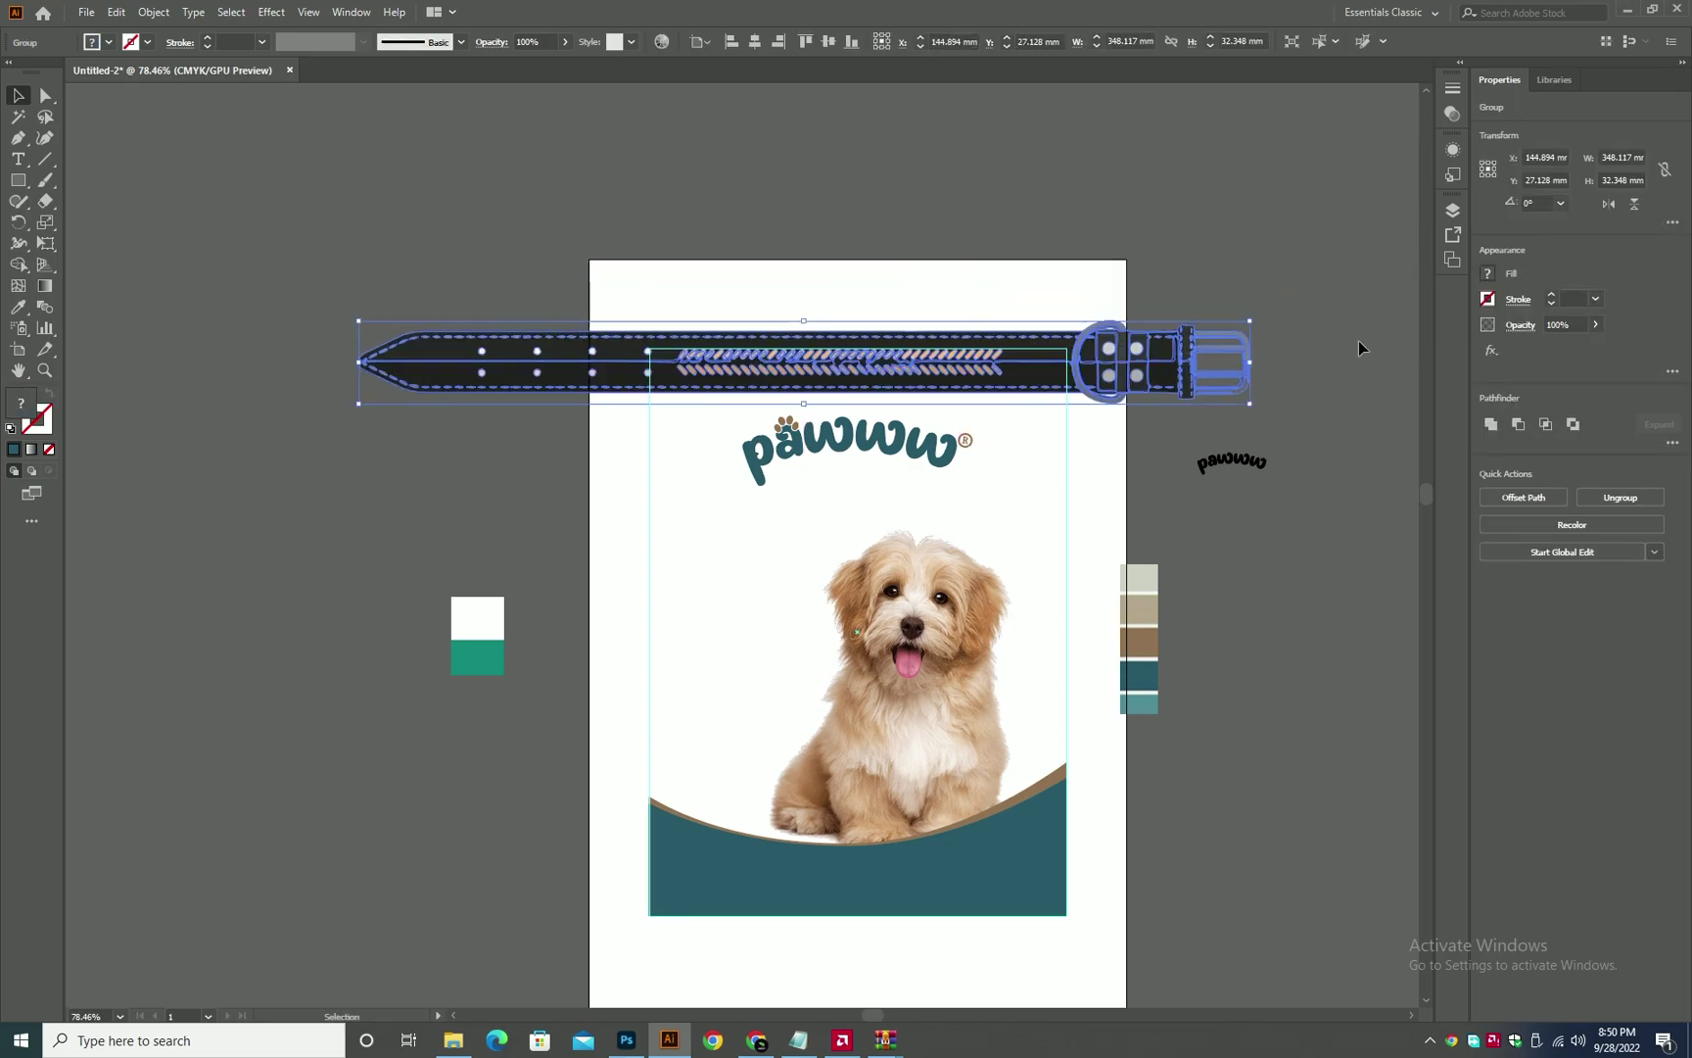
pyautogui.moveTo(1249, 363); pyautogui.dragTo(1066, 384)
pyautogui.click(1039, 362)
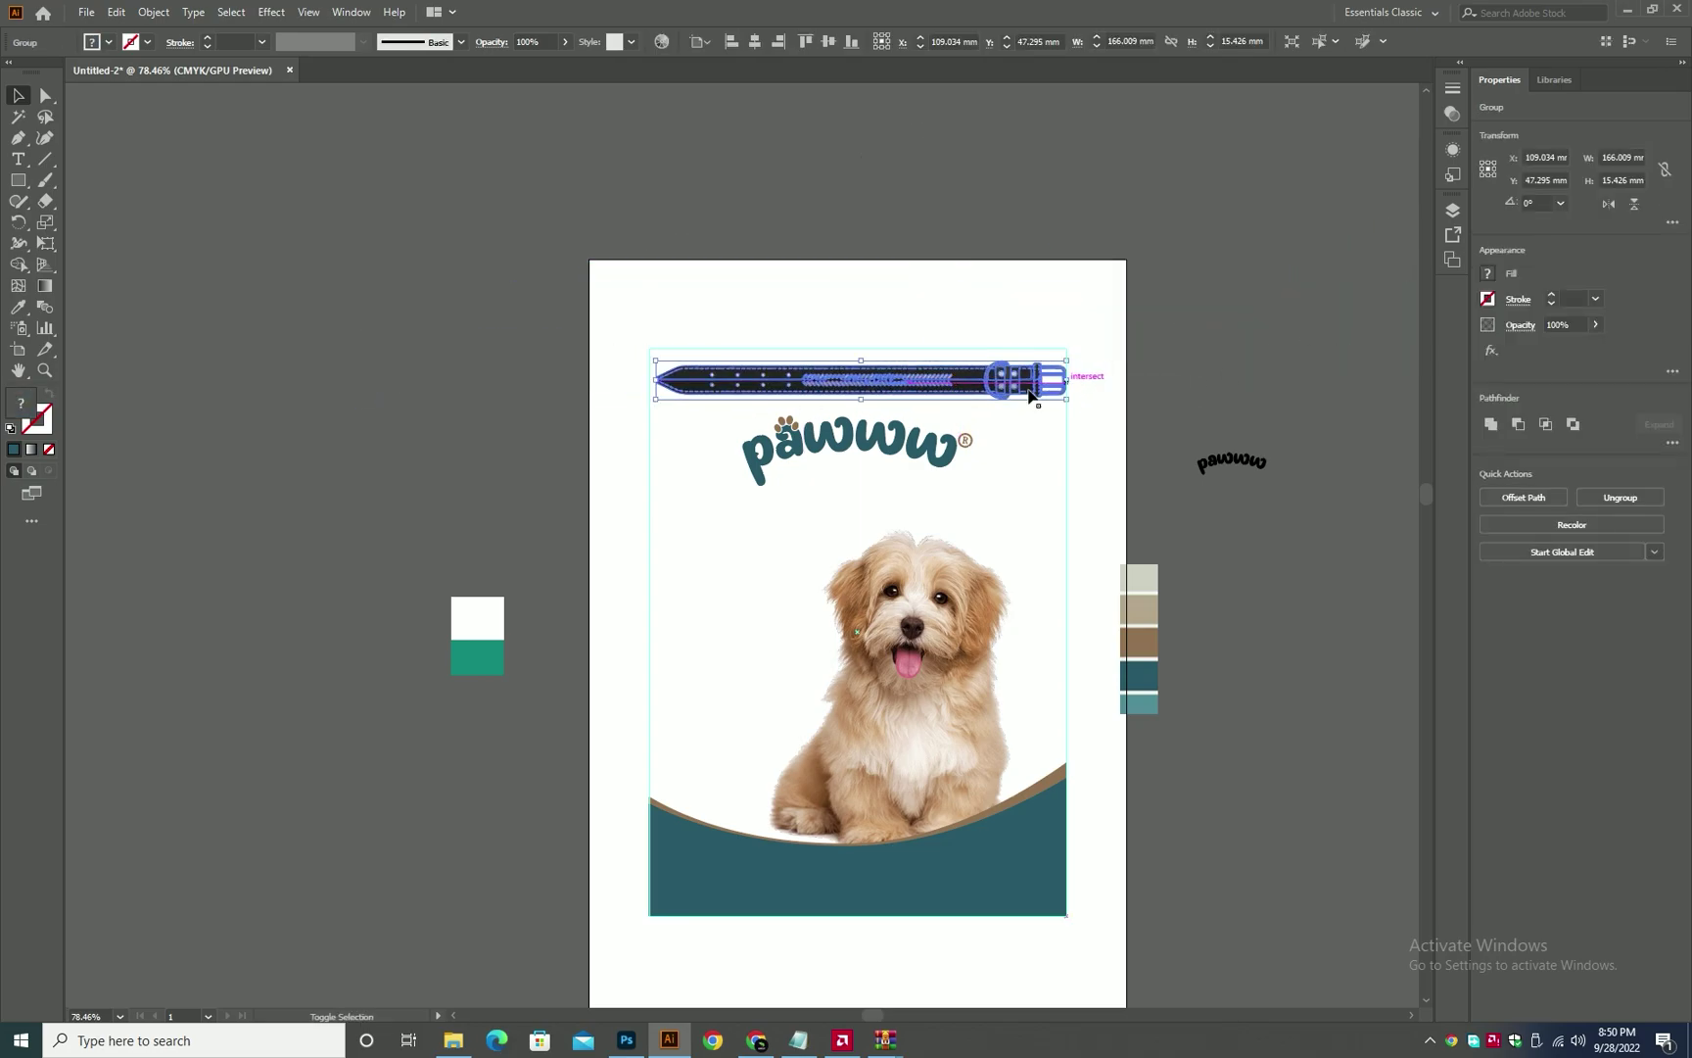
pyautogui.click(610, 401)
pyautogui.scroll(3, 954, 803)
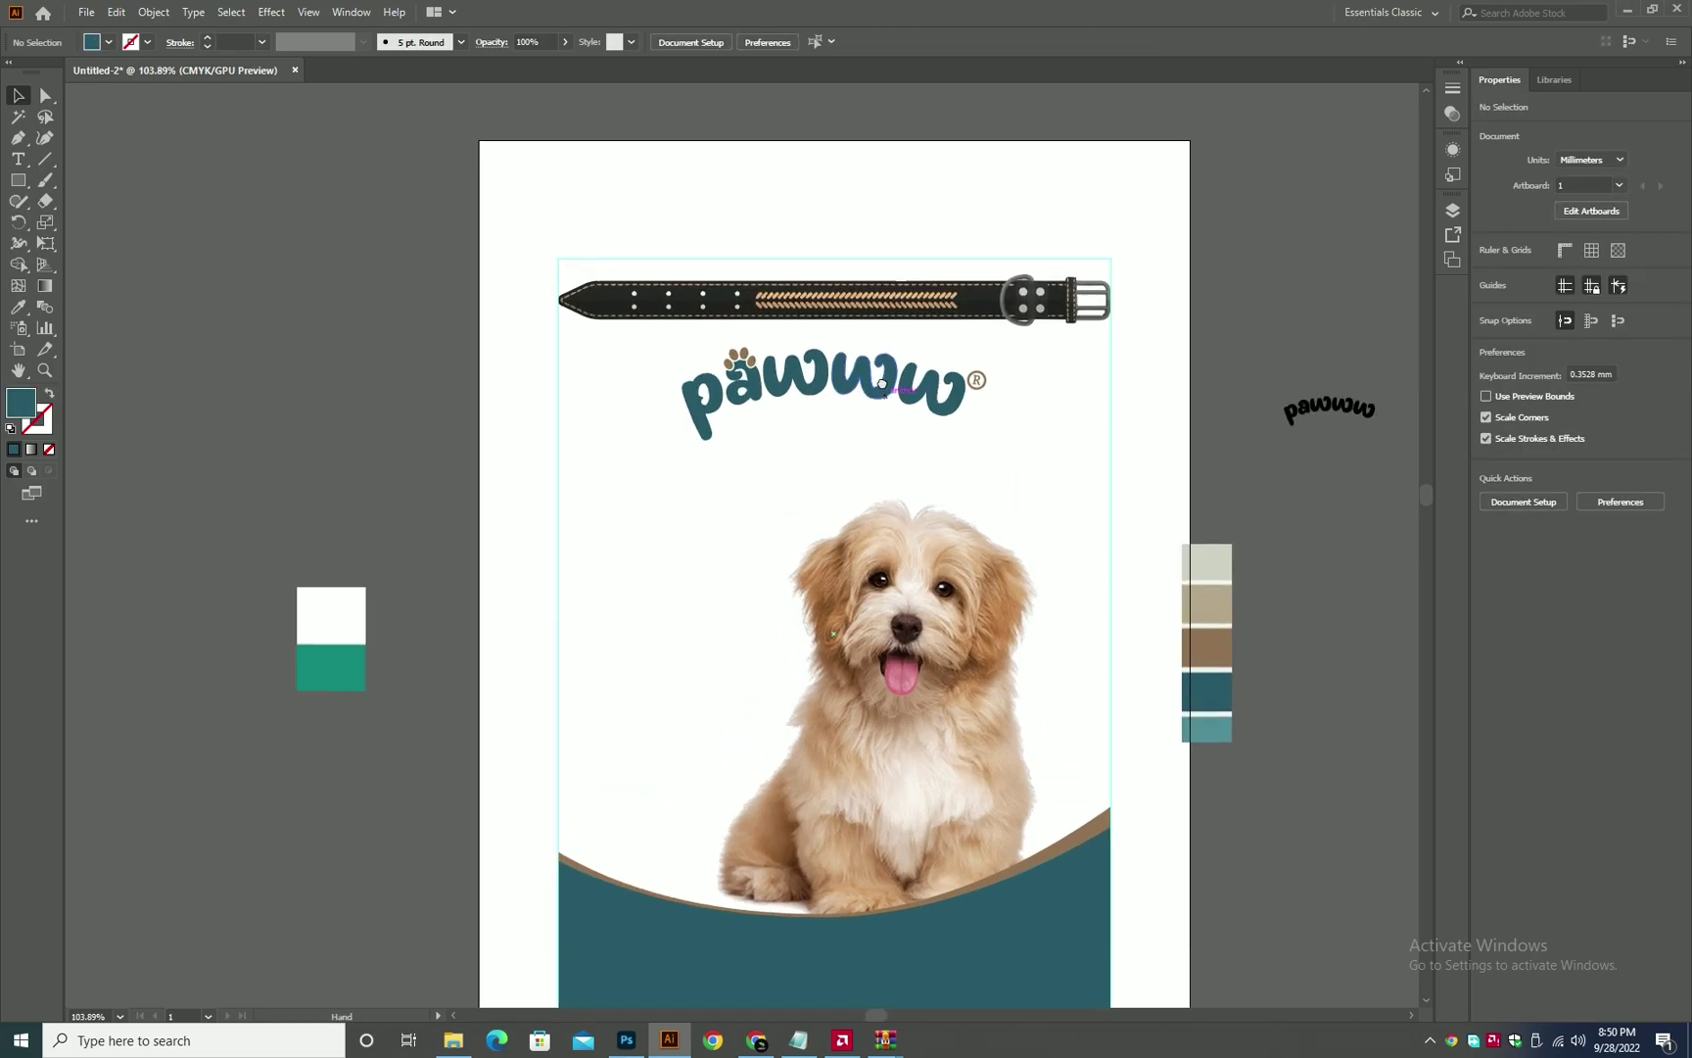
# - Duplicate the logo's three w letters and place the enlarged copy just above the dog's head
pyautogui.click(913, 430)
pyautogui.doubleClick(899, 306)
pyautogui.doubleClick(999, 326)
pyautogui.doubleClick(907, 303)
pyautogui.doubleClick(907, 306)
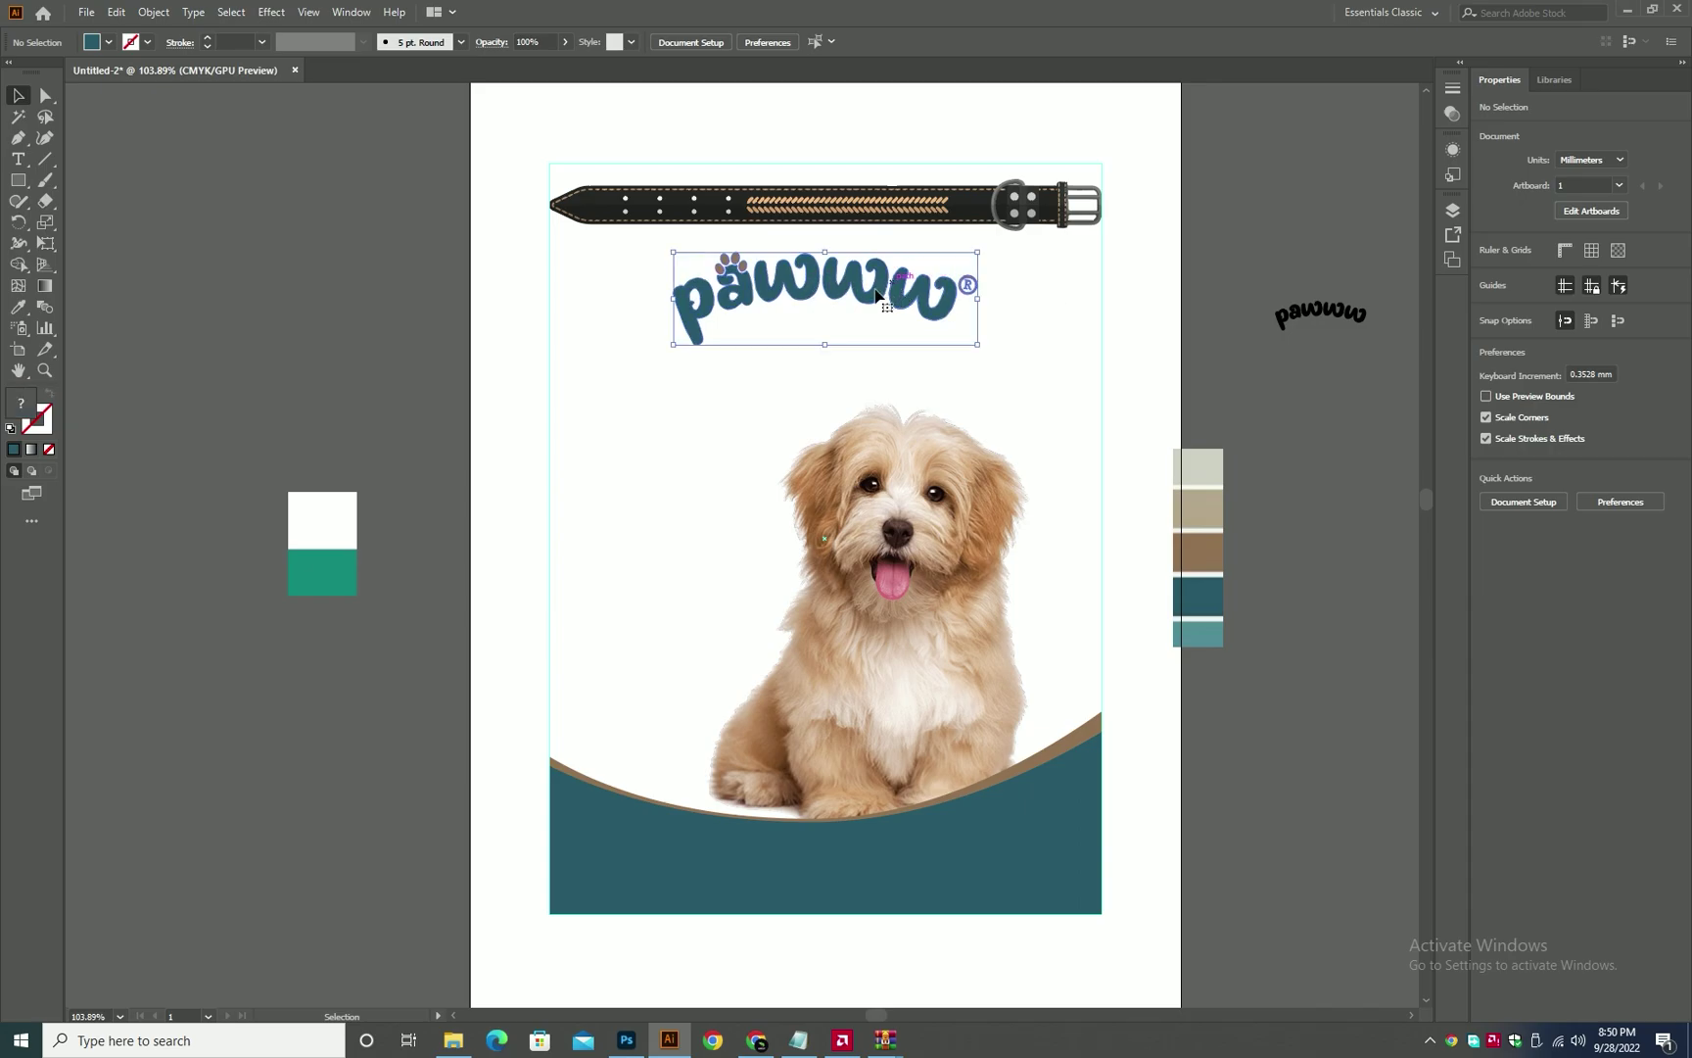
pyautogui.press('a')
pyautogui.click(928, 301)
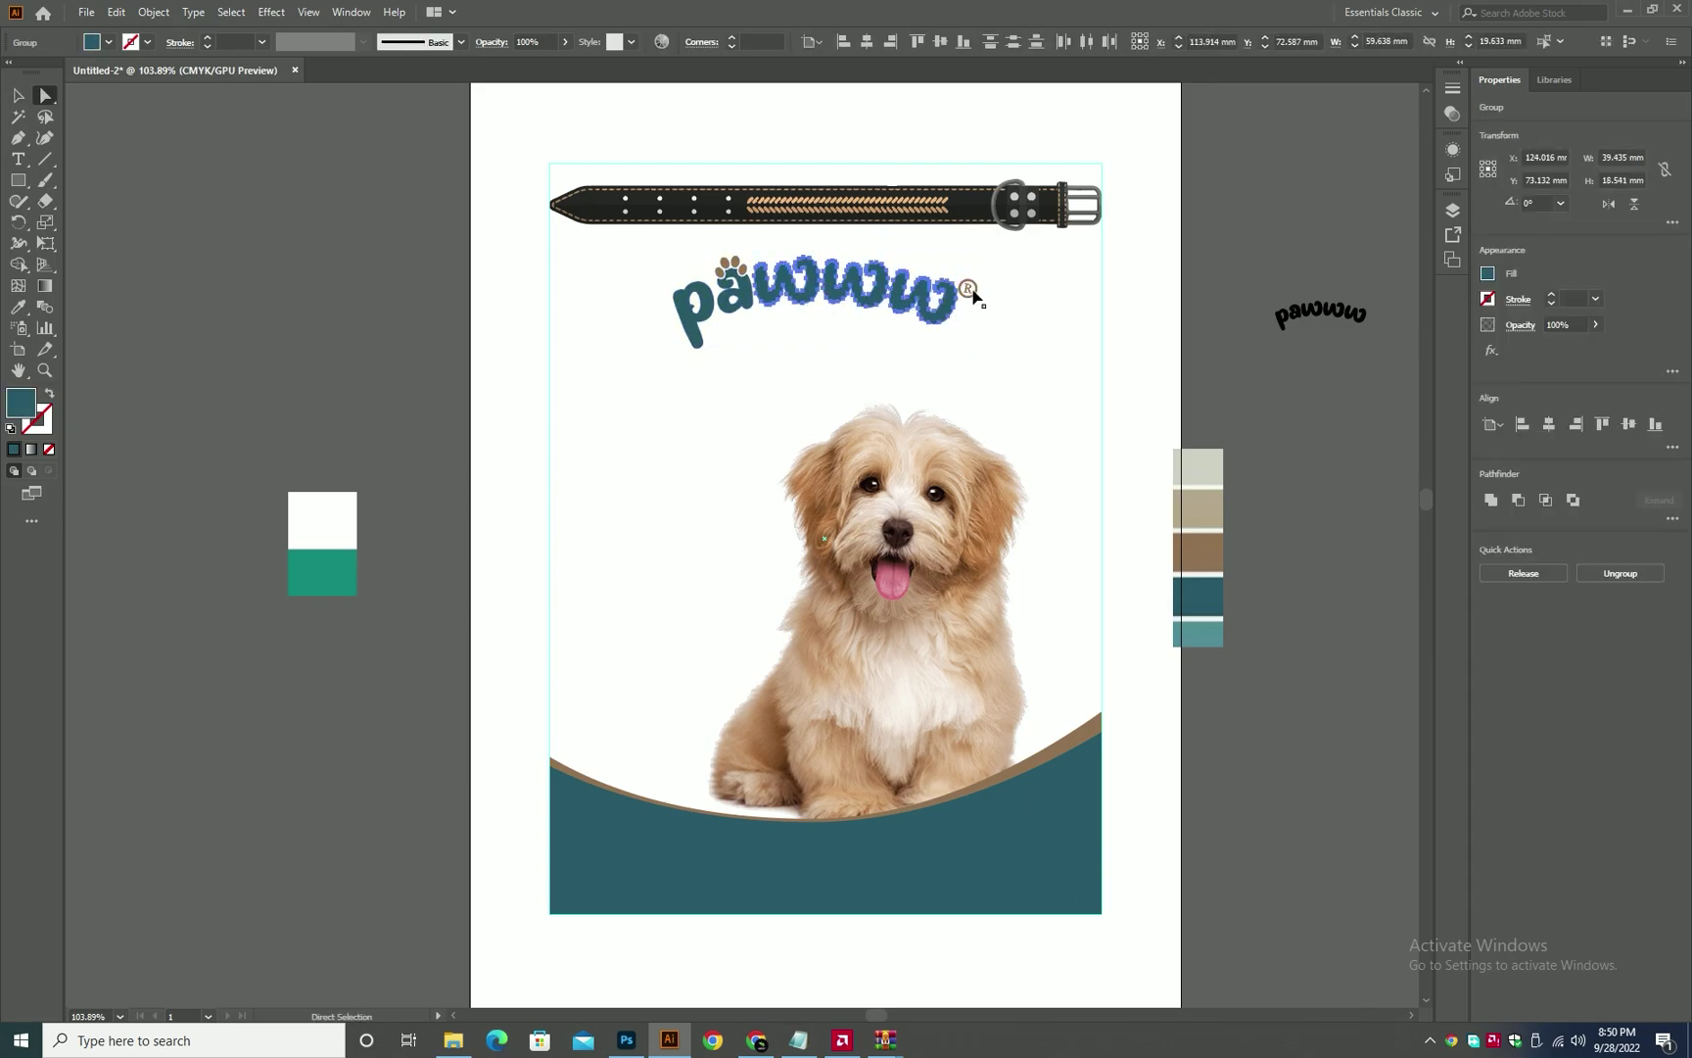
pyautogui.hotkey('ctrl', 'c')
pyautogui.hotkey('ctrl', 'v')
pyautogui.press('v')
pyautogui.moveTo(811, 549)
pyautogui.mouseDown()
pyautogui.moveTo(823, 490)
pyautogui.moveTo(990, 430)
pyautogui.moveTo(1057, 431)
pyautogui.moveTo(1002, 407)
pyautogui.moveTo(1010, 437)
pyautogui.moveTo(931, 431)
pyautogui.mouseUp()
# - Recolour the middle w of the copied letters with the palette's brown
pyautogui.click(1247, 370)
pyautogui.hotkey('shift', 'x')
pyautogui.click(1218, 396)
pyautogui.hotkey('ctrl', 'z')
pyautogui.hotkey('ctrl', 'z')
pyautogui.click(1092, 413)
pyautogui.press('i')
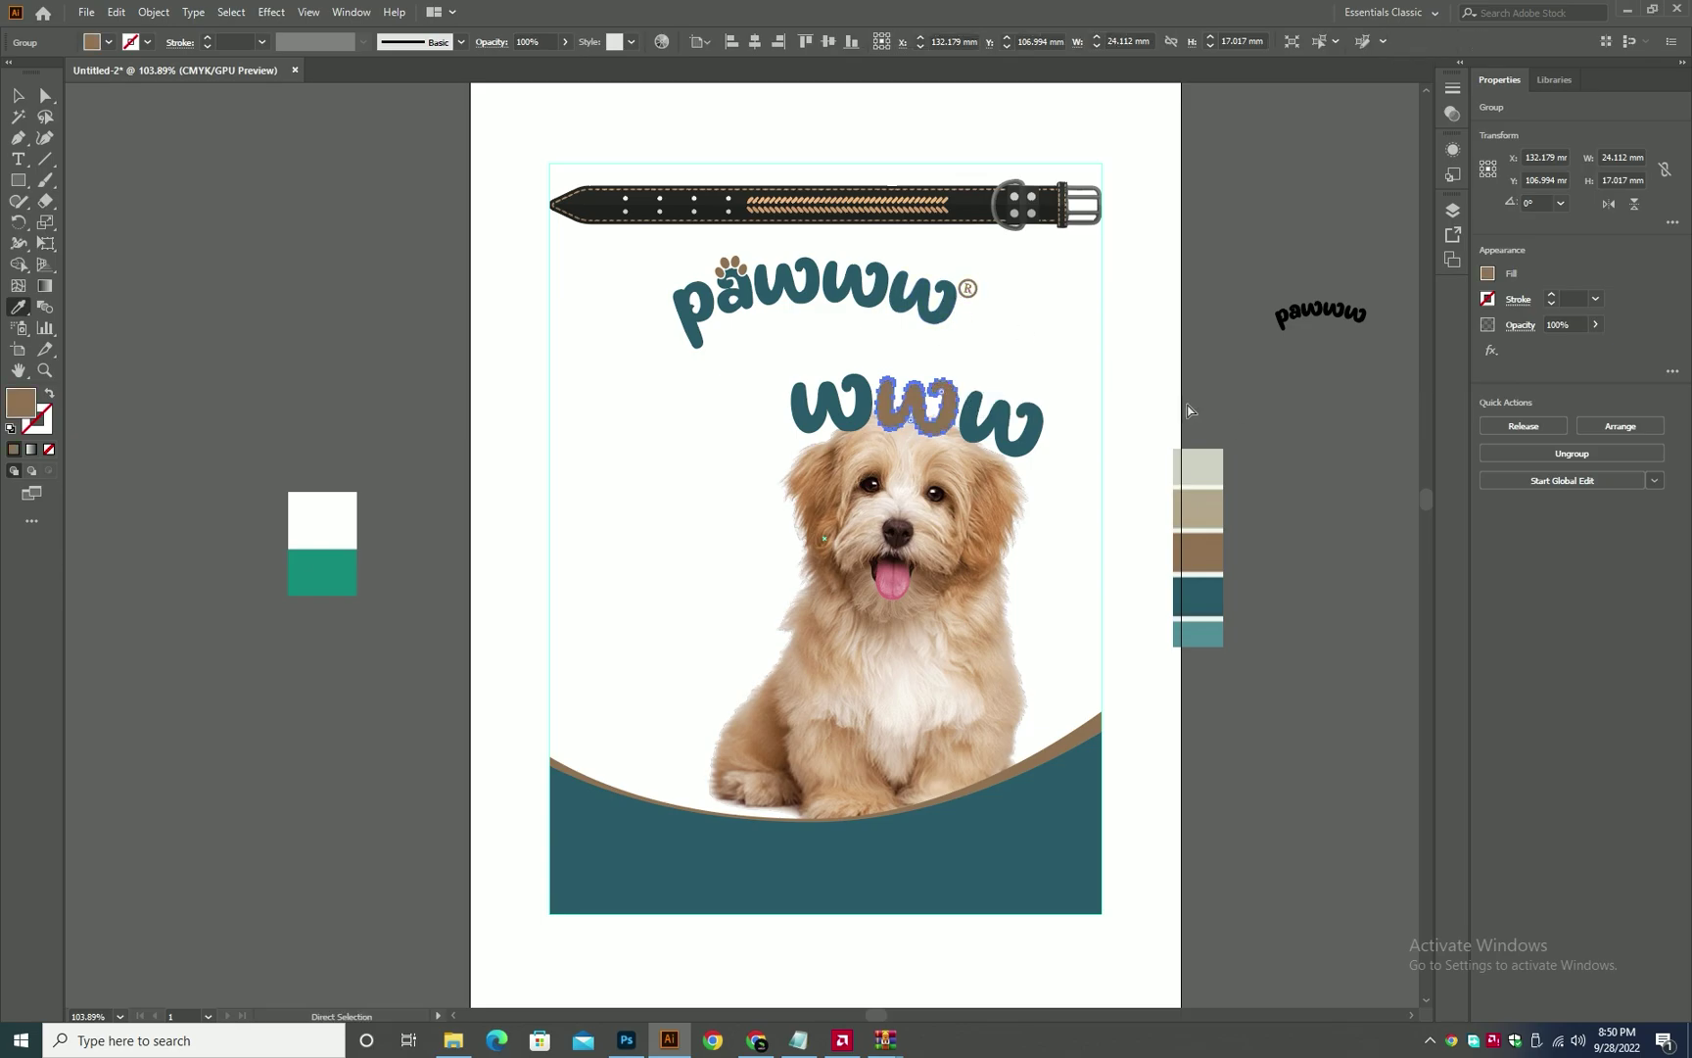
# - Enlarge the brown middle w above the dog's head to about 31.9 × 22.5 mm
pyautogui.press('v')
pyautogui.click(1151, 392)
pyautogui.click(1035, 434)
pyautogui.press('a')
pyautogui.click(1208, 396)
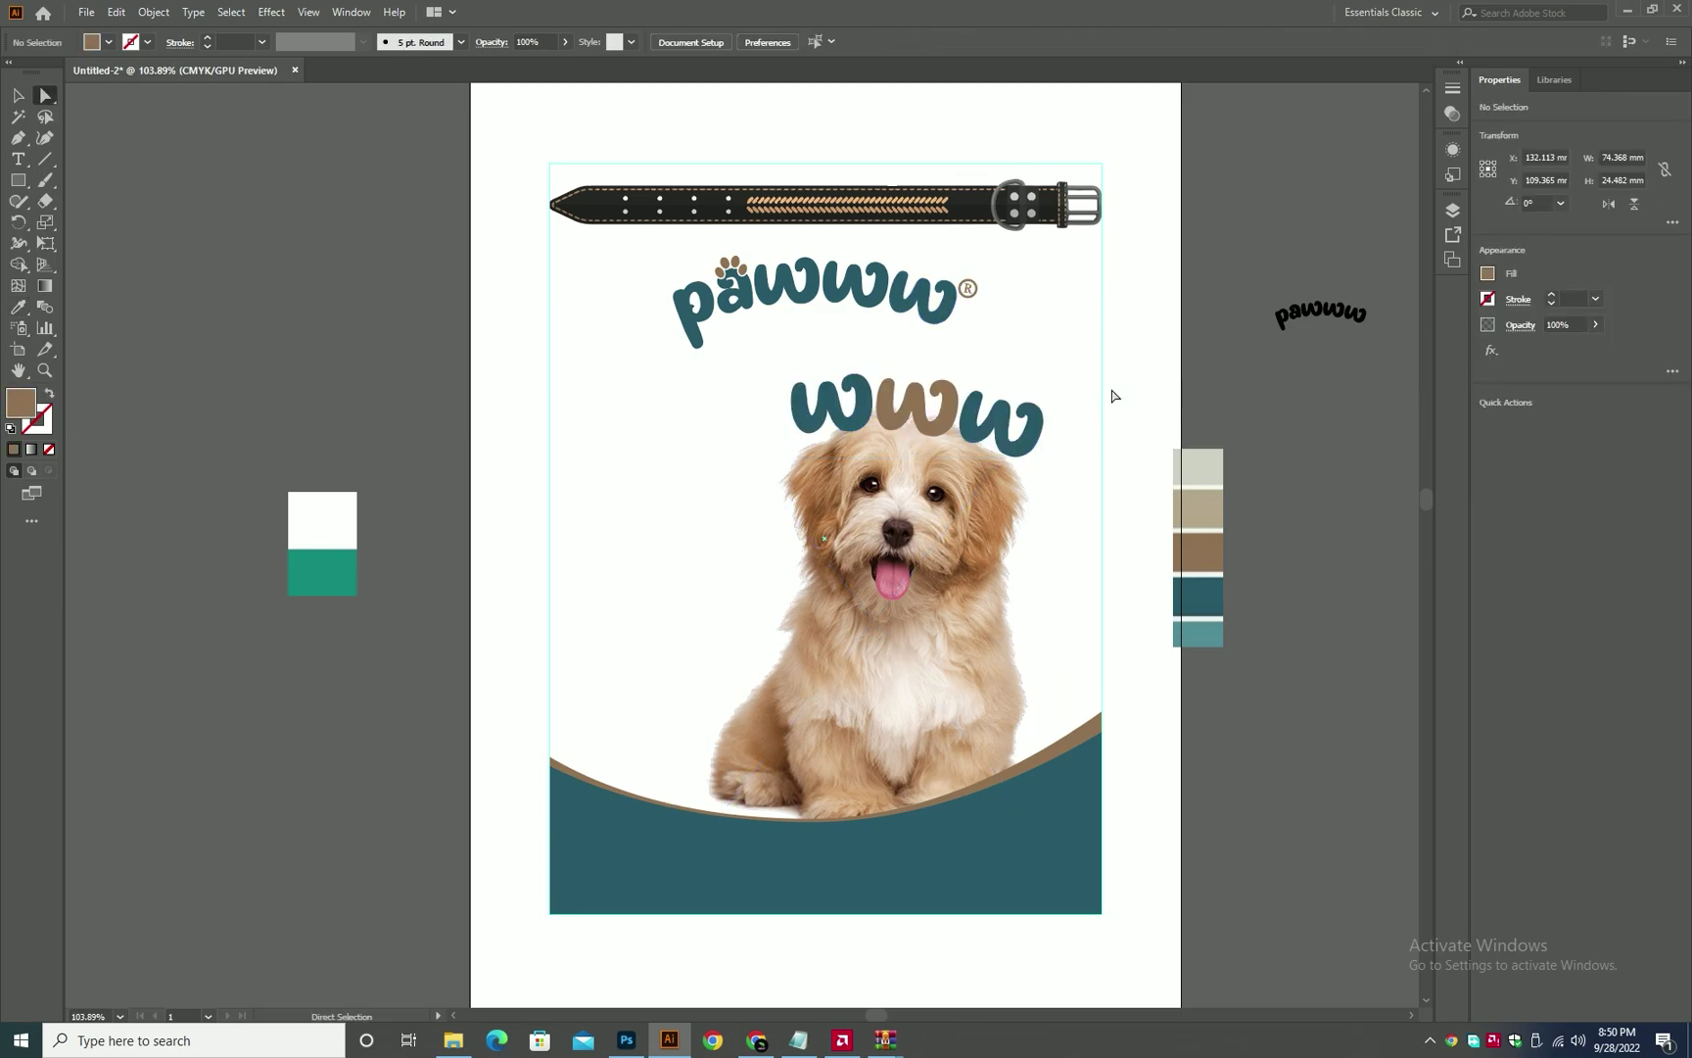
pyautogui.scroll(5, 904, 361)
pyautogui.click(1013, 446)
pyautogui.press('v')
pyautogui.moveTo(937, 398); pyautogui.dragTo(937, 355)
# - Shrink the two teal w letters and tuck them against the lower sides of the large brown w
pyautogui.press('a')
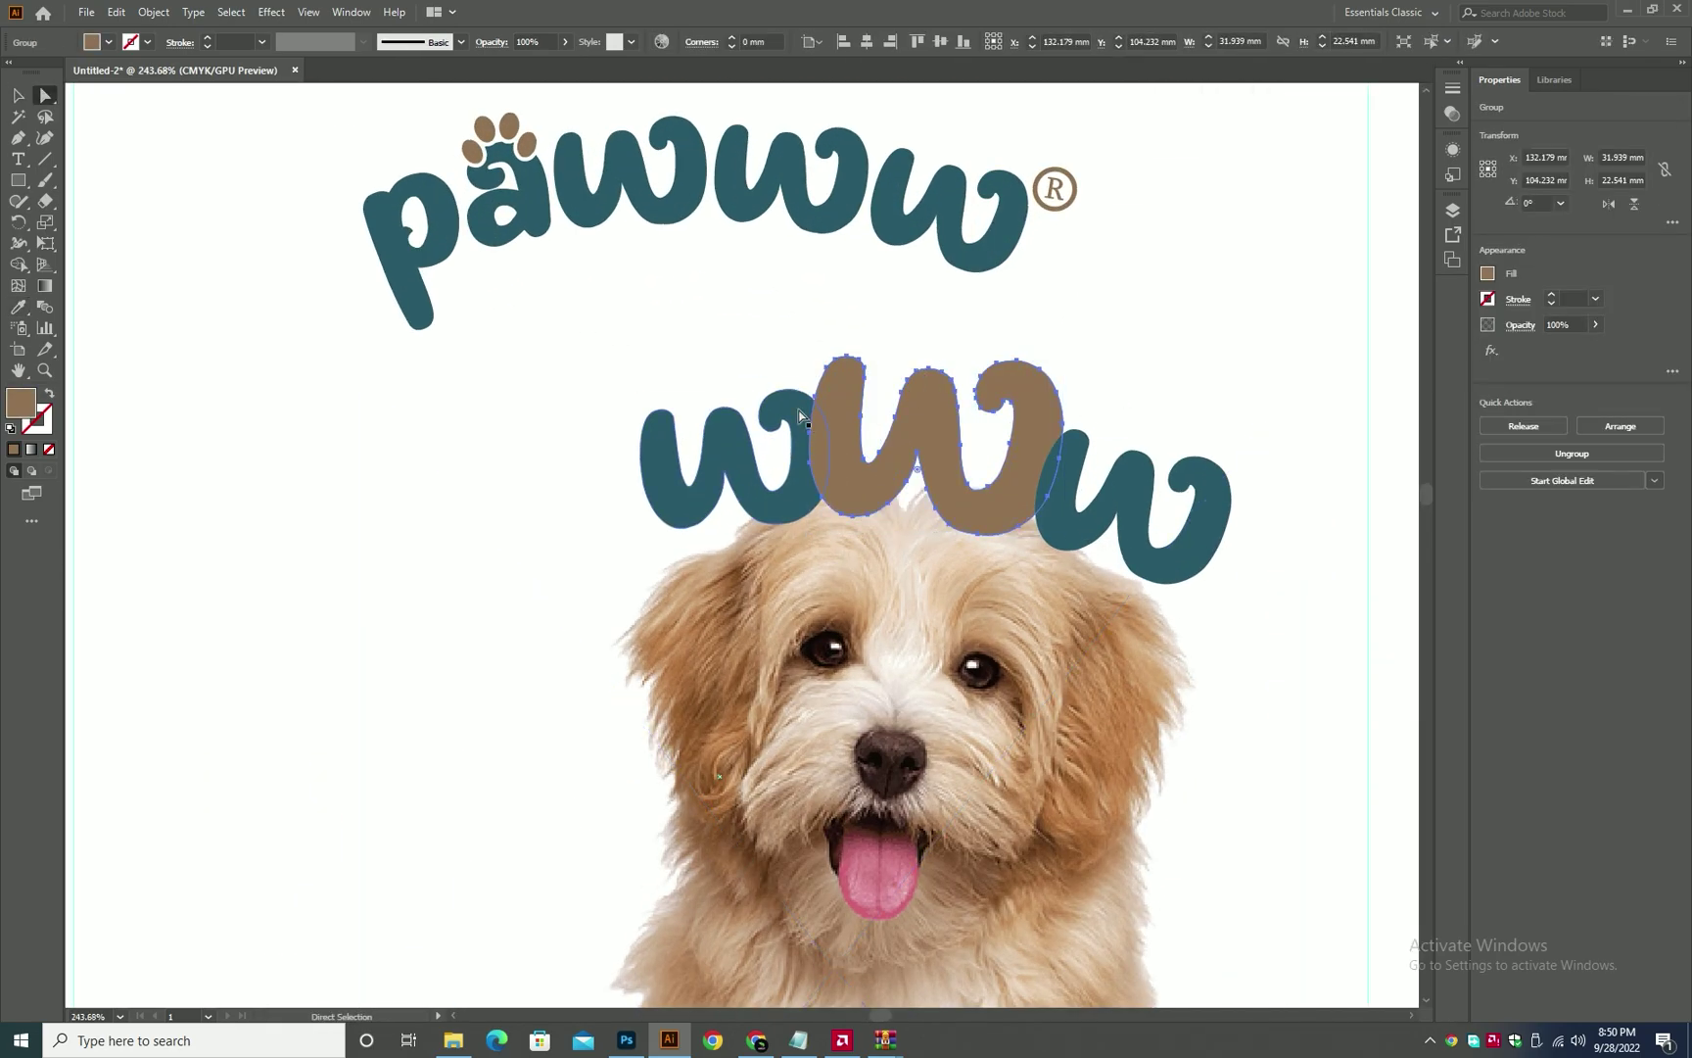
pyautogui.click(804, 415)
pyautogui.press('v')
pyautogui.moveTo(830, 391); pyautogui.dragTo(787, 489)
pyautogui.press('a')
pyautogui.click(1139, 497)
pyautogui.press('v')
pyautogui.moveTo(1231, 430); pyautogui.dragTo(1203, 451)
pyautogui.moveTo(1126, 518); pyautogui.dragTo(926, 491)
pyautogui.scroll(-5, 1261, 570)
pyautogui.click(1170, 422)
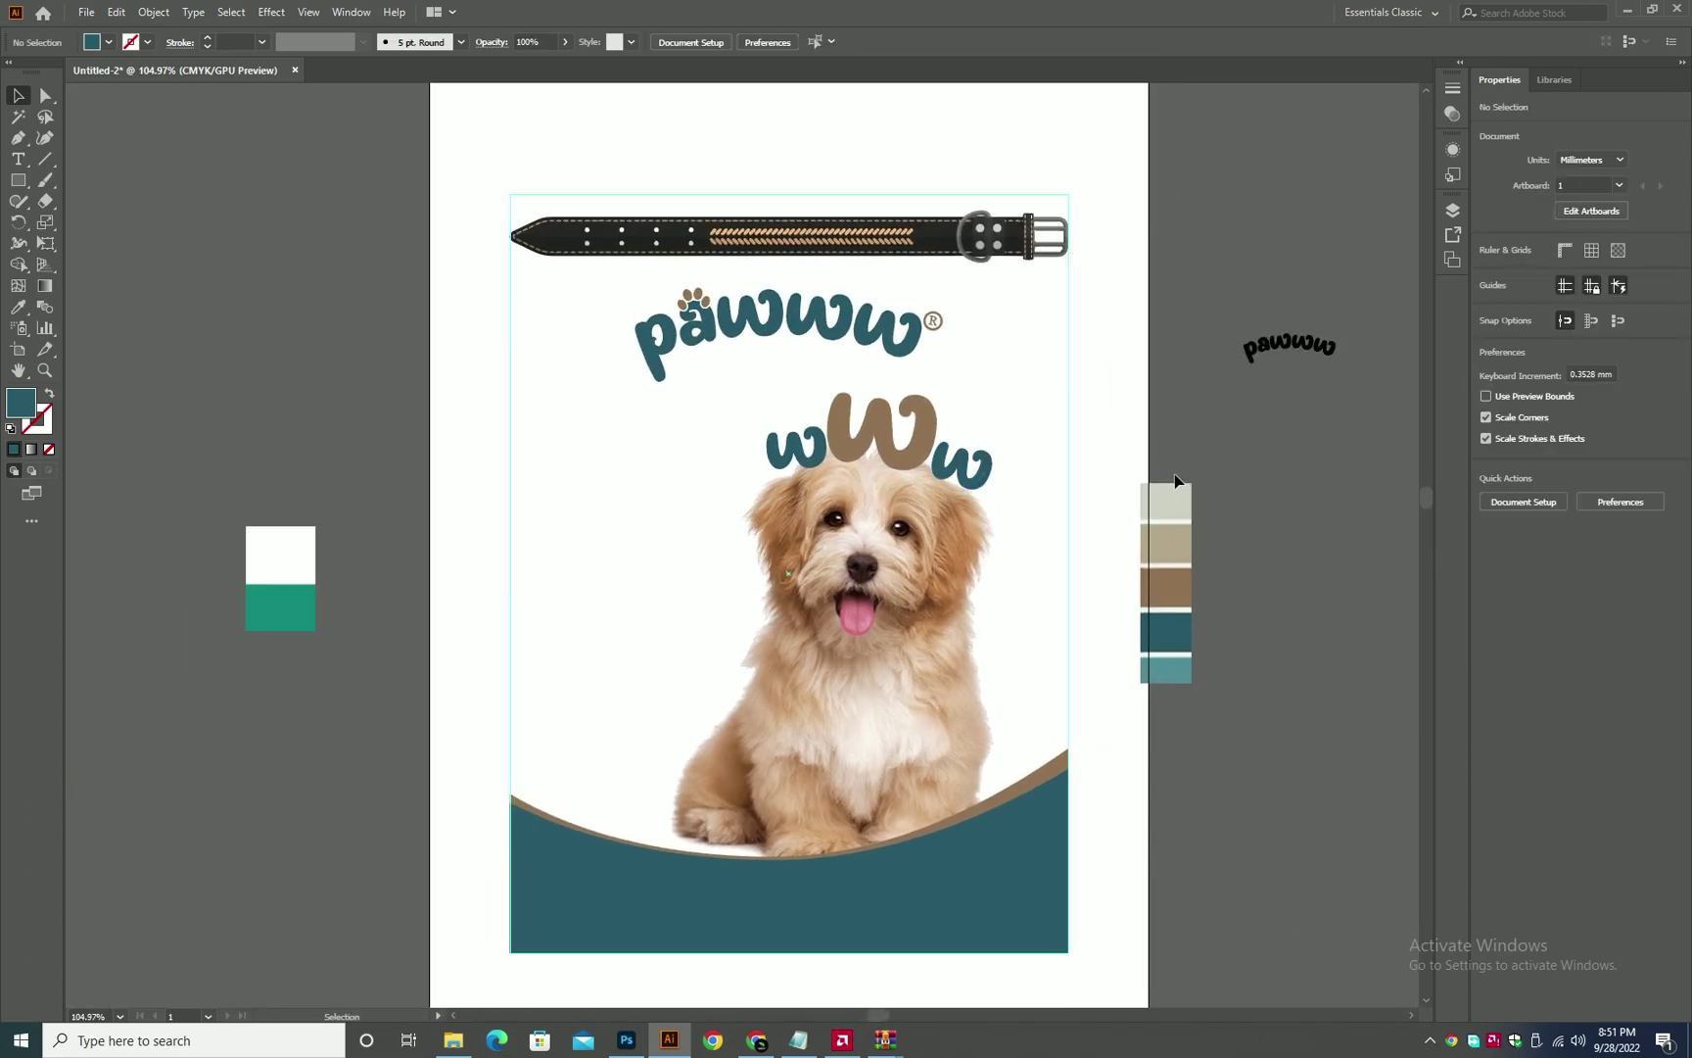
# - Group the www letters with the dog photo and shift the group right and down behind the curved bottom band
pyautogui.click(978, 607)
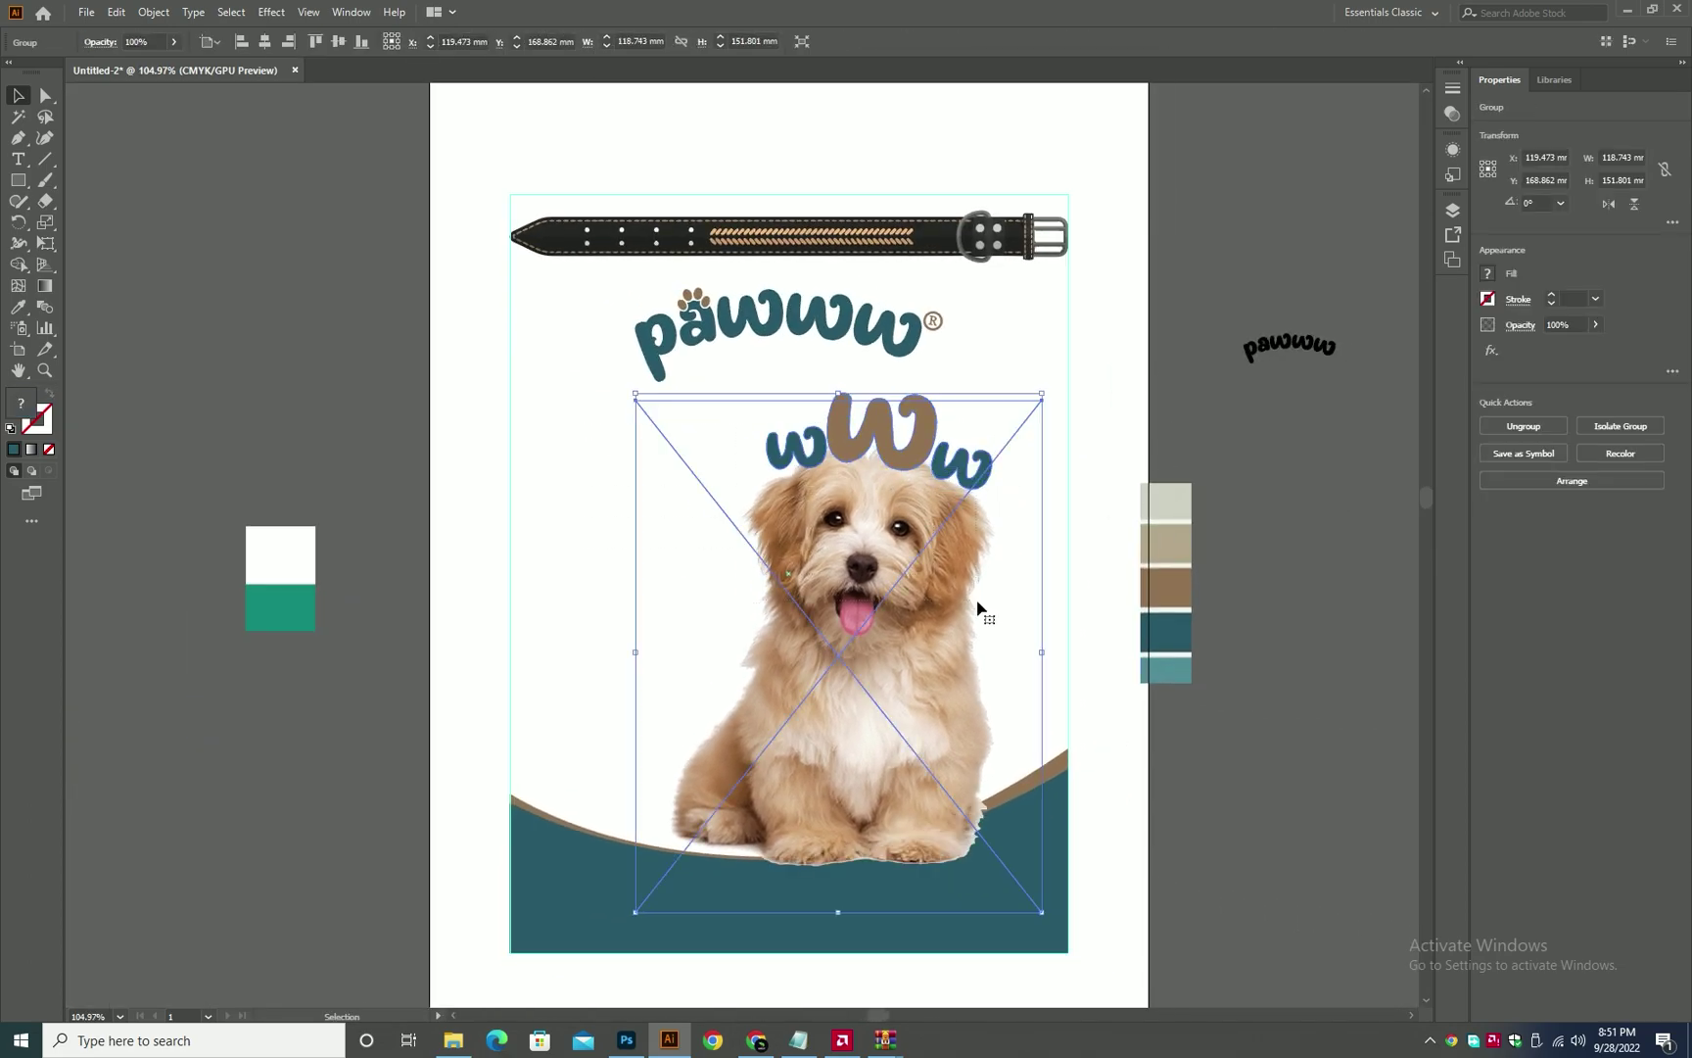
pyautogui.hotkey('shift', 'Right')
pyautogui.hotkey('ctrl', '[')
pyautogui.hotkey('shift', 'Right')
pyautogui.hotkey('shift', 'Left')
pyautogui.press('Right')
pyautogui.press('Down')
pyautogui.hotkey('shift', 'Down')
pyautogui.hotkey('shift', 'Down')
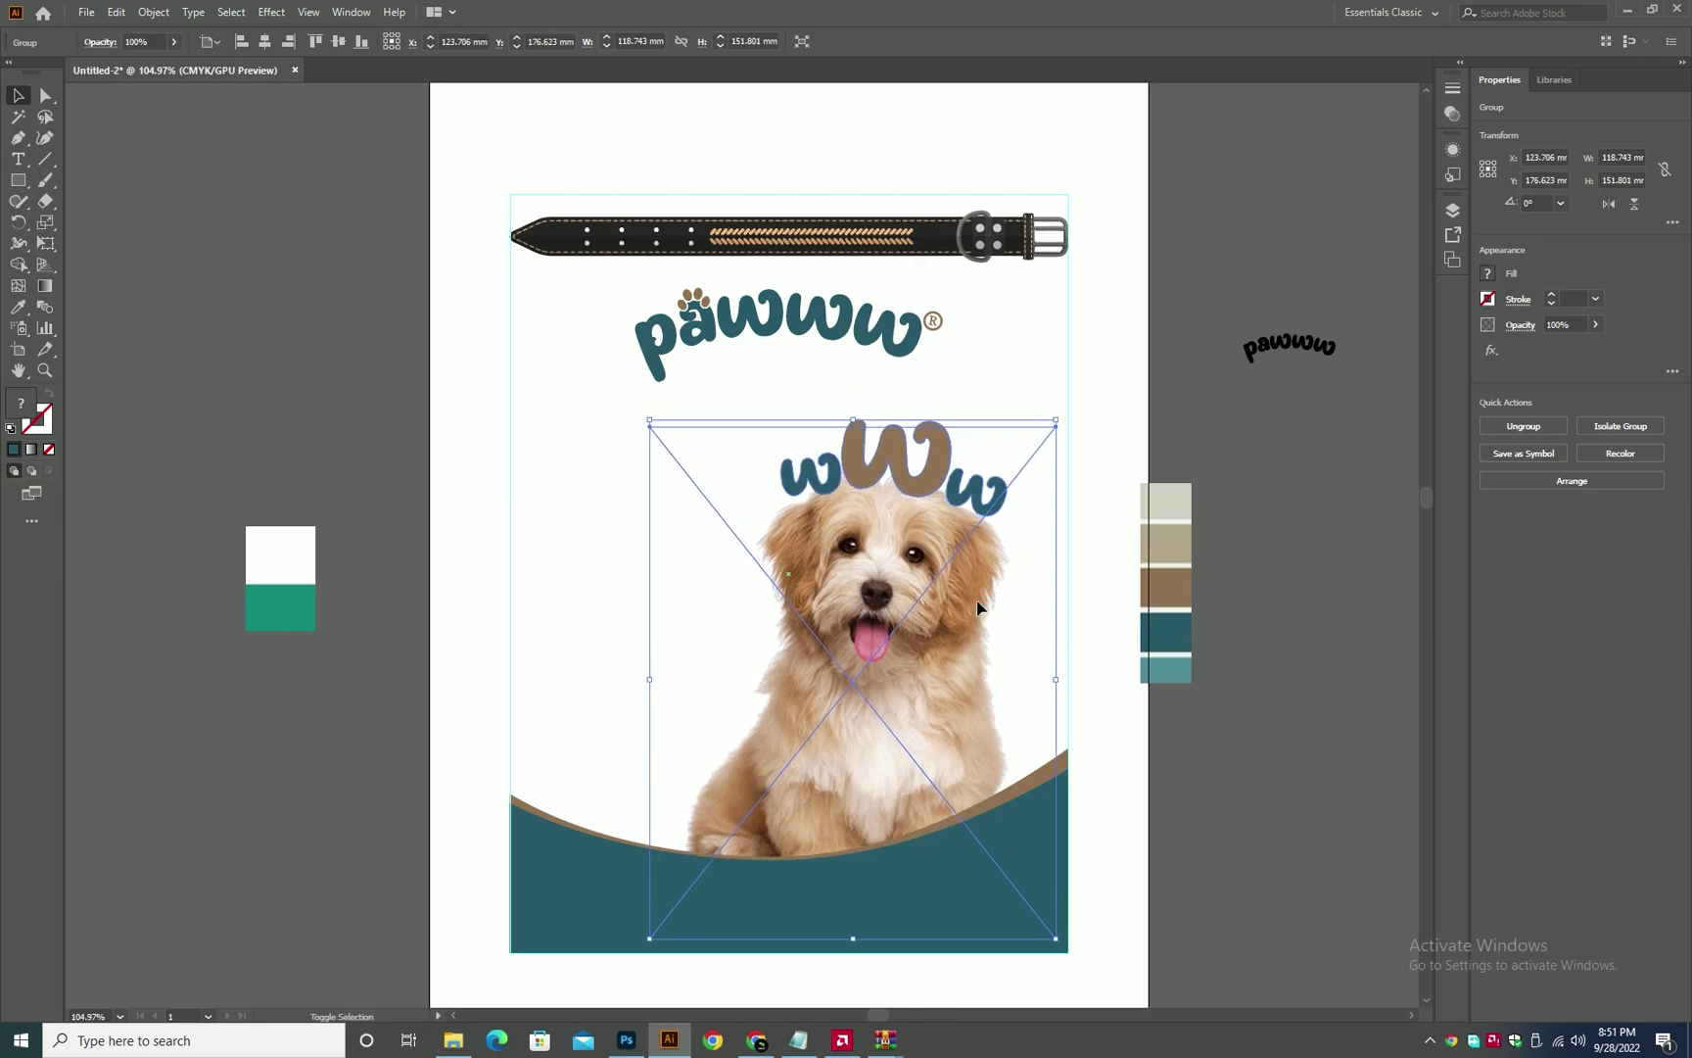
# - Add the text "Pet Foods" in Sylfaen beneath the arched logo and enlarge it to about 19.22 pt
pyautogui.click(792, 362)
pyautogui.hotkey('ctrl', '=')
pyautogui.hotkey('ctrl', '=')
pyautogui.scroll(-3, 790, 340)
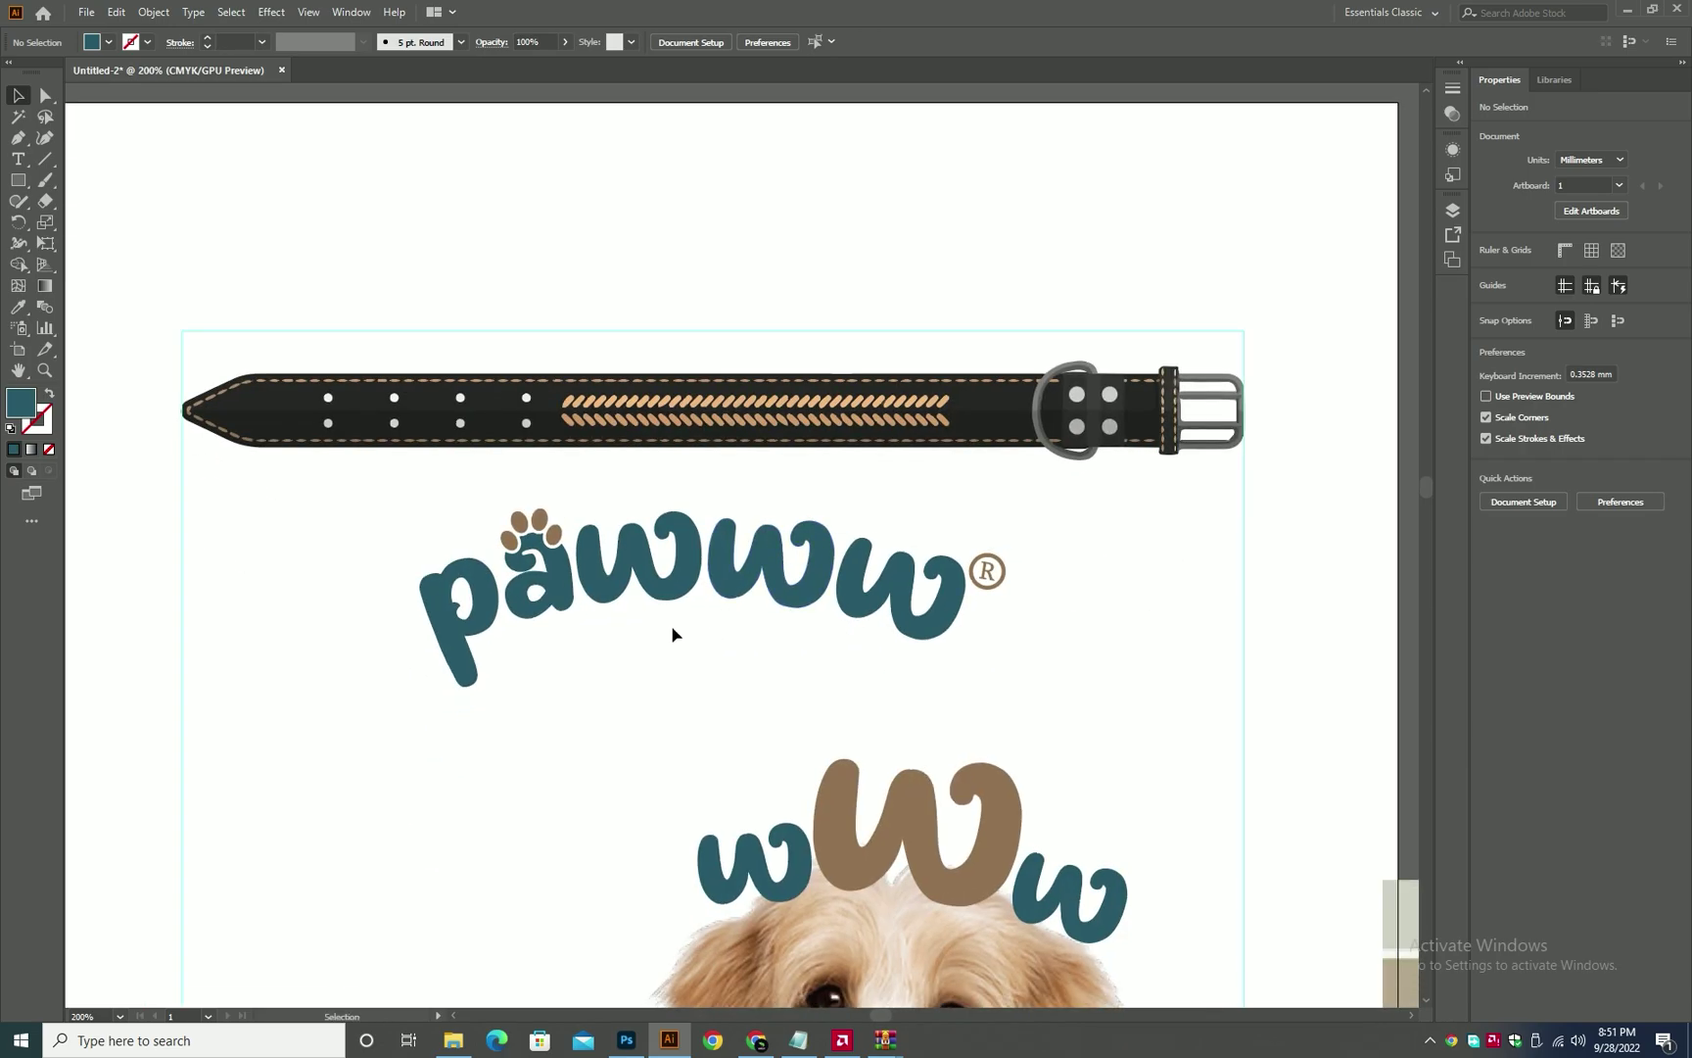
pyautogui.press('t')
pyautogui.click(624, 650)
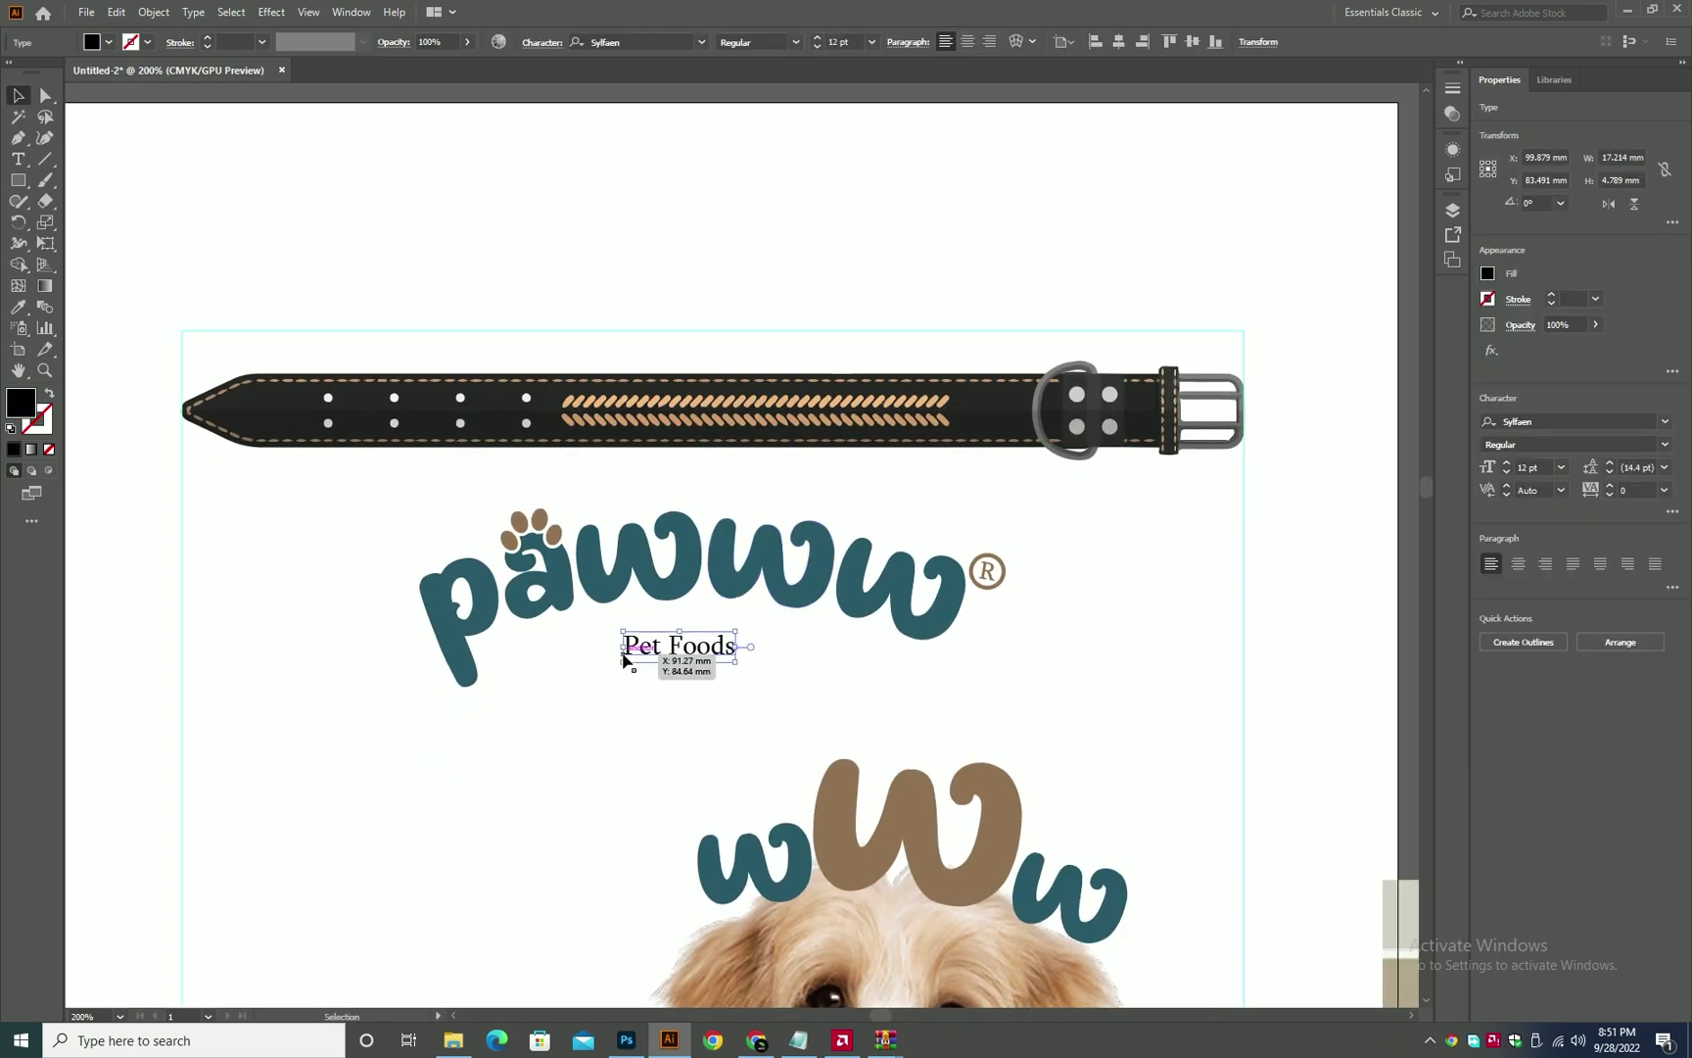
pyautogui.doubleClick(690, 654)
pyautogui.press('Escape')
pyautogui.click(767, 647)
pyautogui.moveTo(683, 657); pyautogui.dragTo(818, 632)
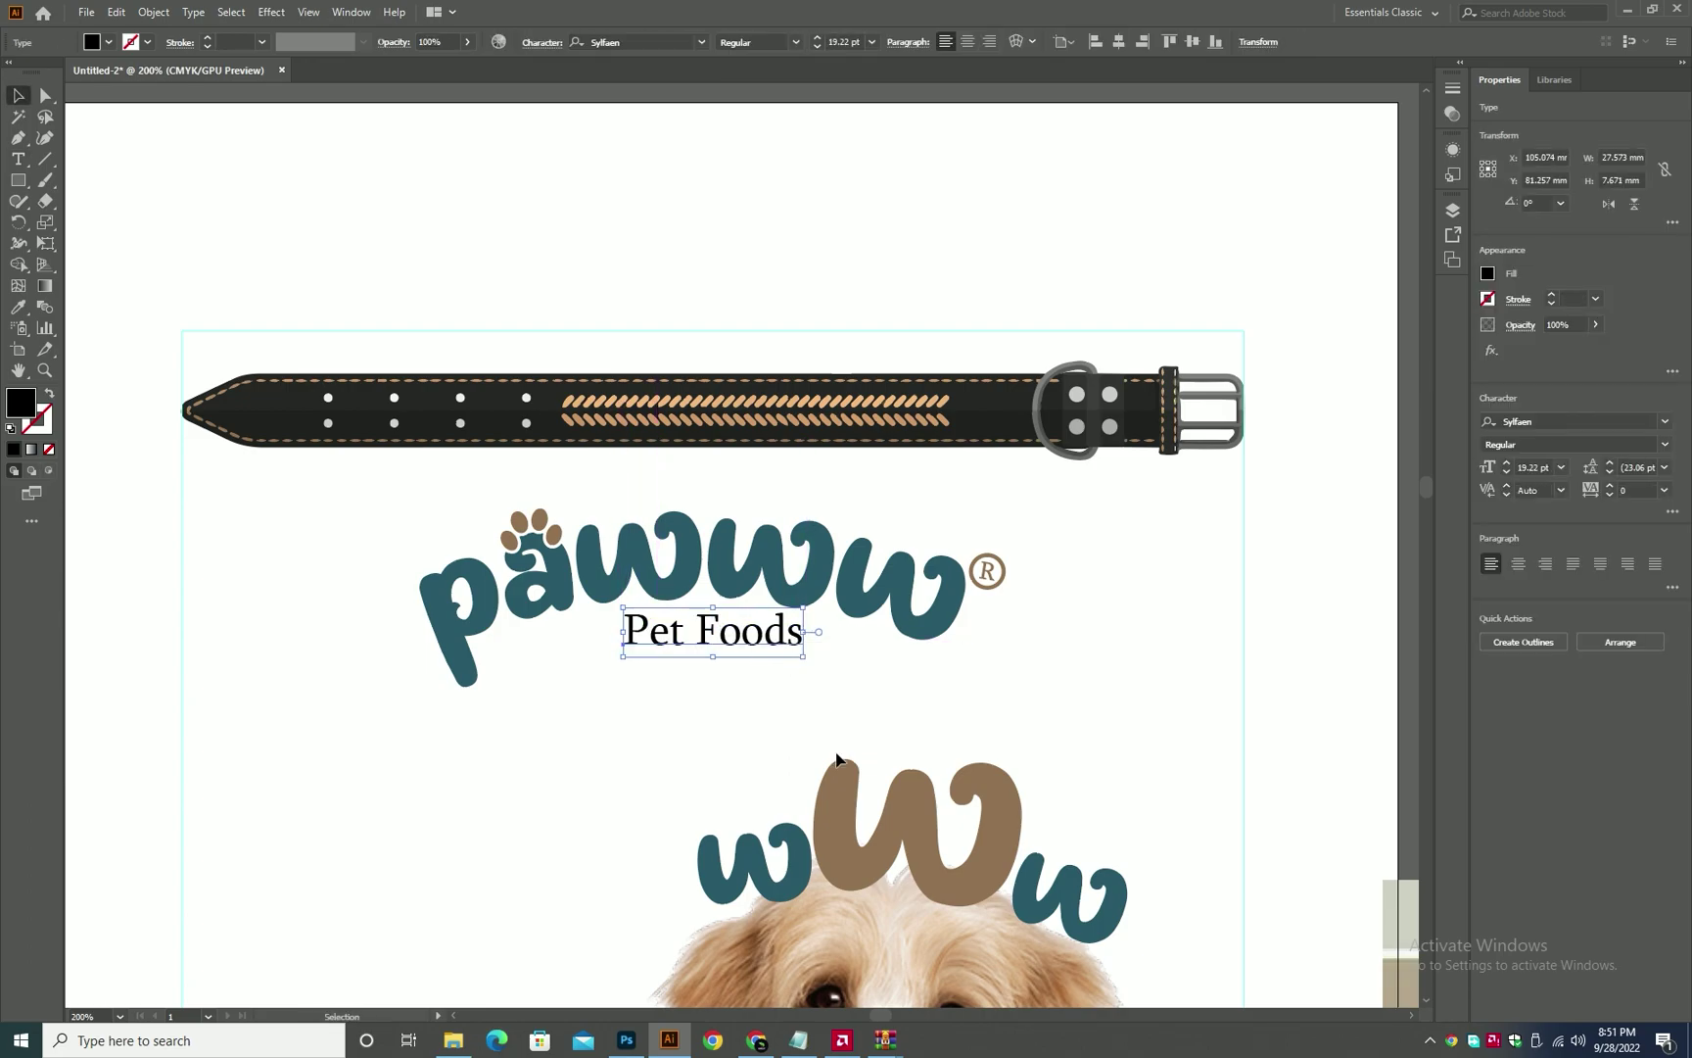
# - Colour the "Pet Foods" text with the brown of the large w and convert it to outlines
pyautogui.click(930, 811)
pyautogui.scroll(-3, 809, 516)
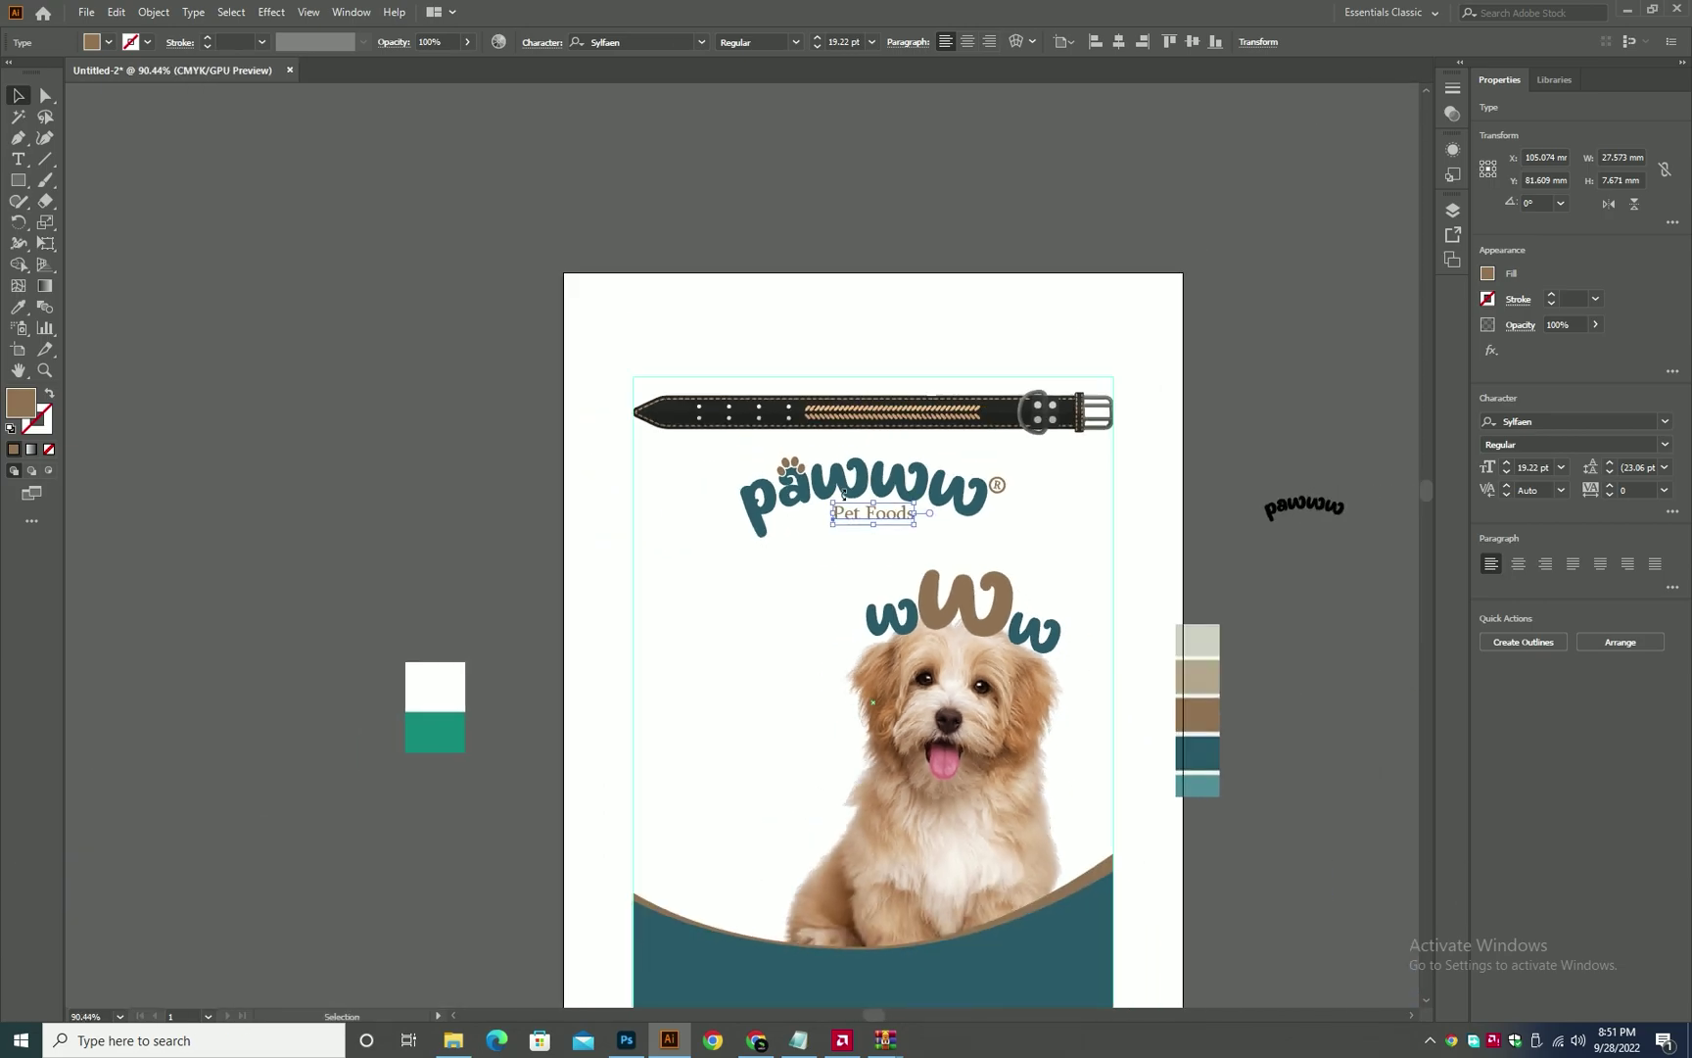
pyautogui.hotkey('ctrl', 'shift', 'o')
pyautogui.click(1029, 497)
pyautogui.moveTo(1031, 503); pyautogui.dragTo(1011, 348)
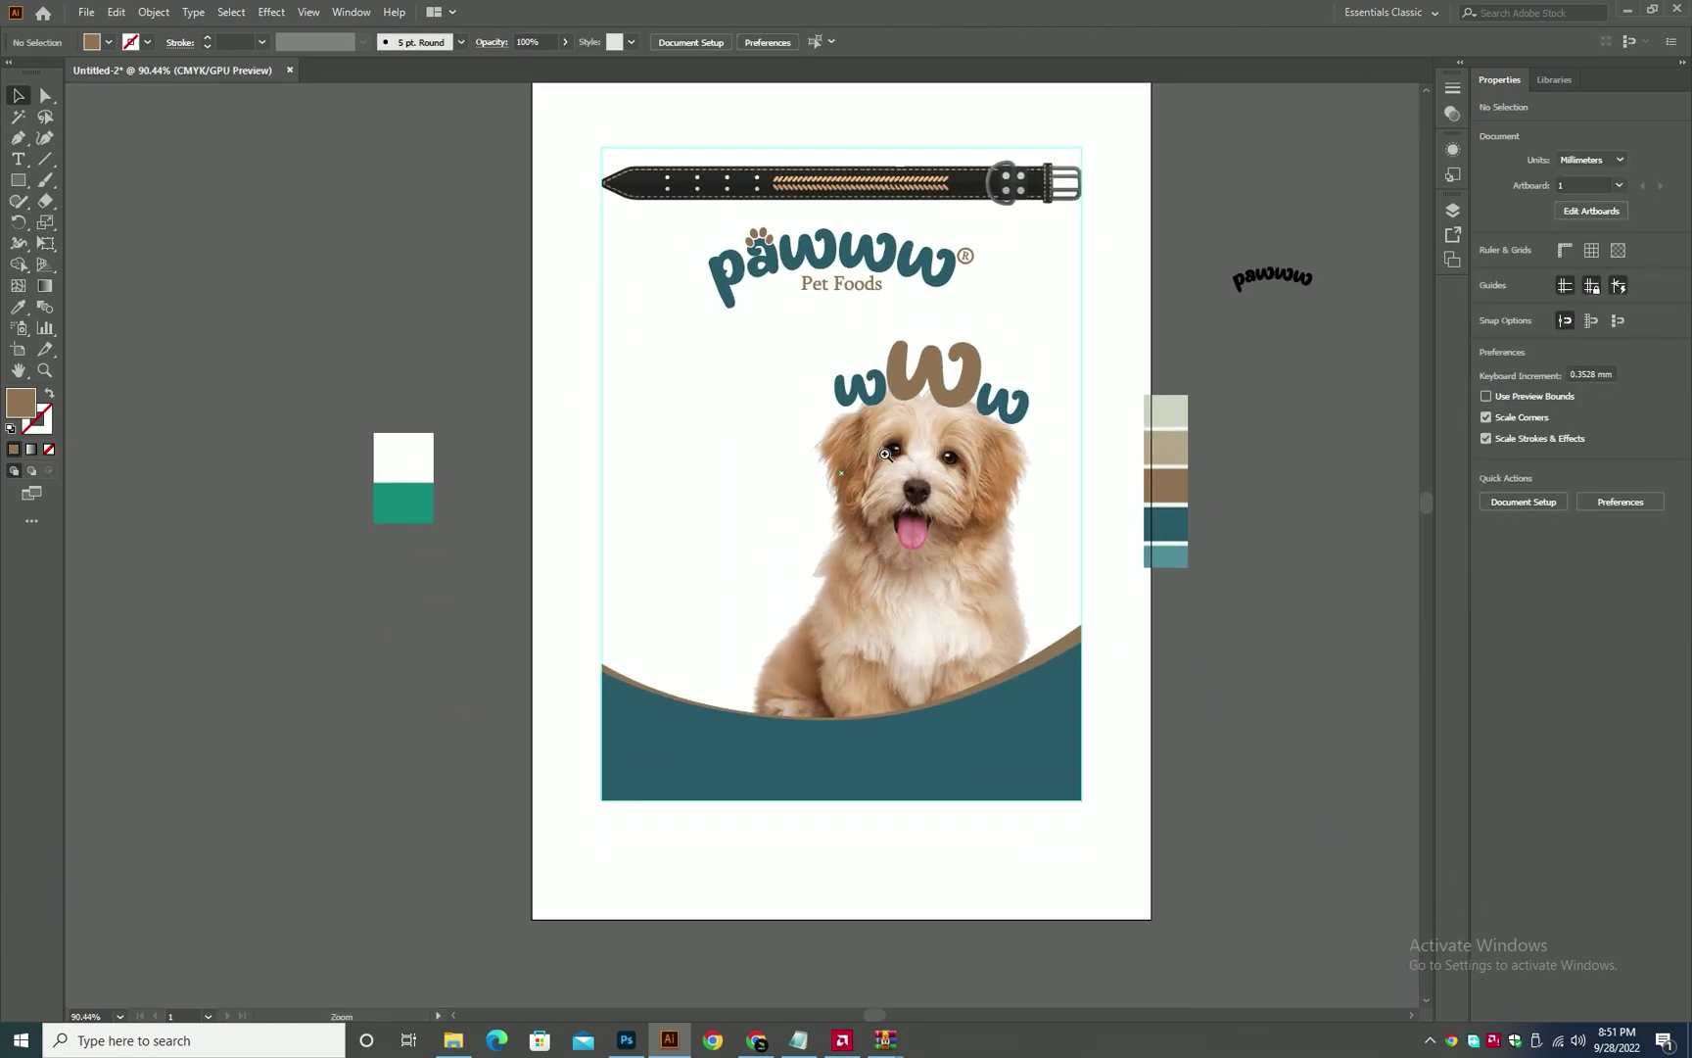
# - Draw a thin rectangle across the pouch's full width above the collar and fill it with the bottom band's teal
pyautogui.scroll(2, 1082, 620)
pyautogui.press('m')
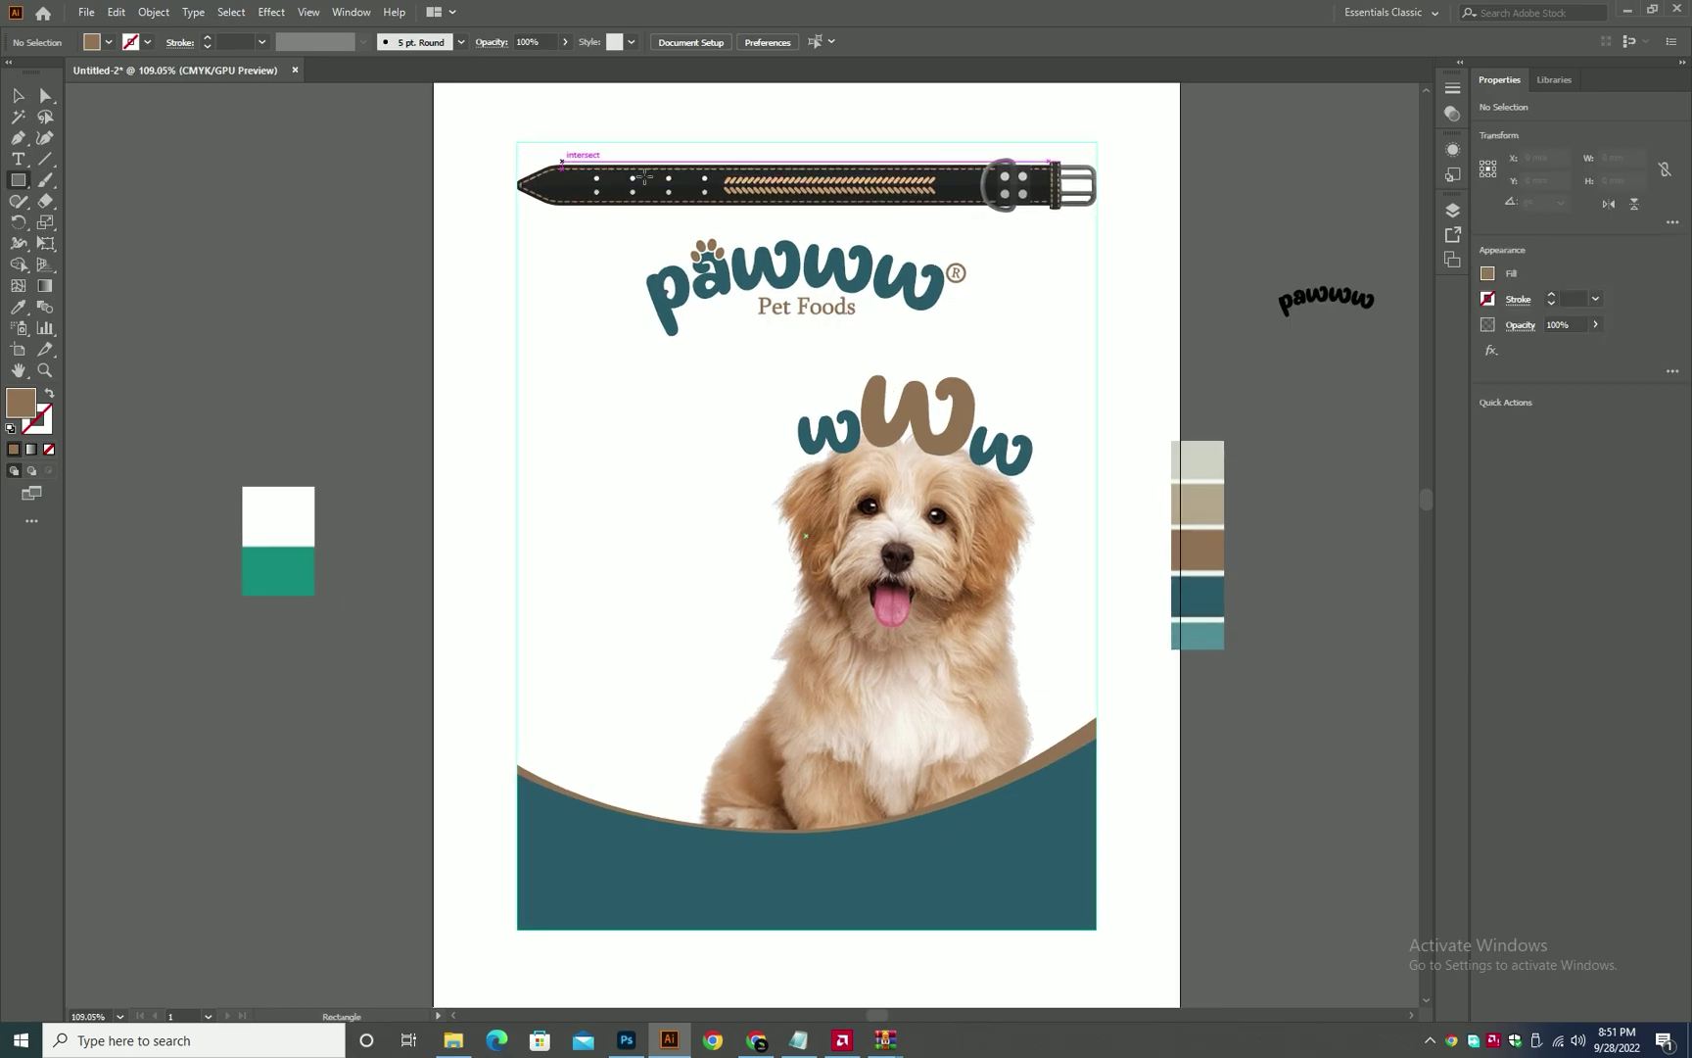
pyautogui.moveTo(611, 160); pyautogui.dragTo(585, 170)
pyautogui.moveTo(931, 168); pyautogui.dragTo(1070, 161)
pyautogui.press('i')
pyautogui.click(1054, 850)
pyautogui.press('v')
pyautogui.click(1164, 828)
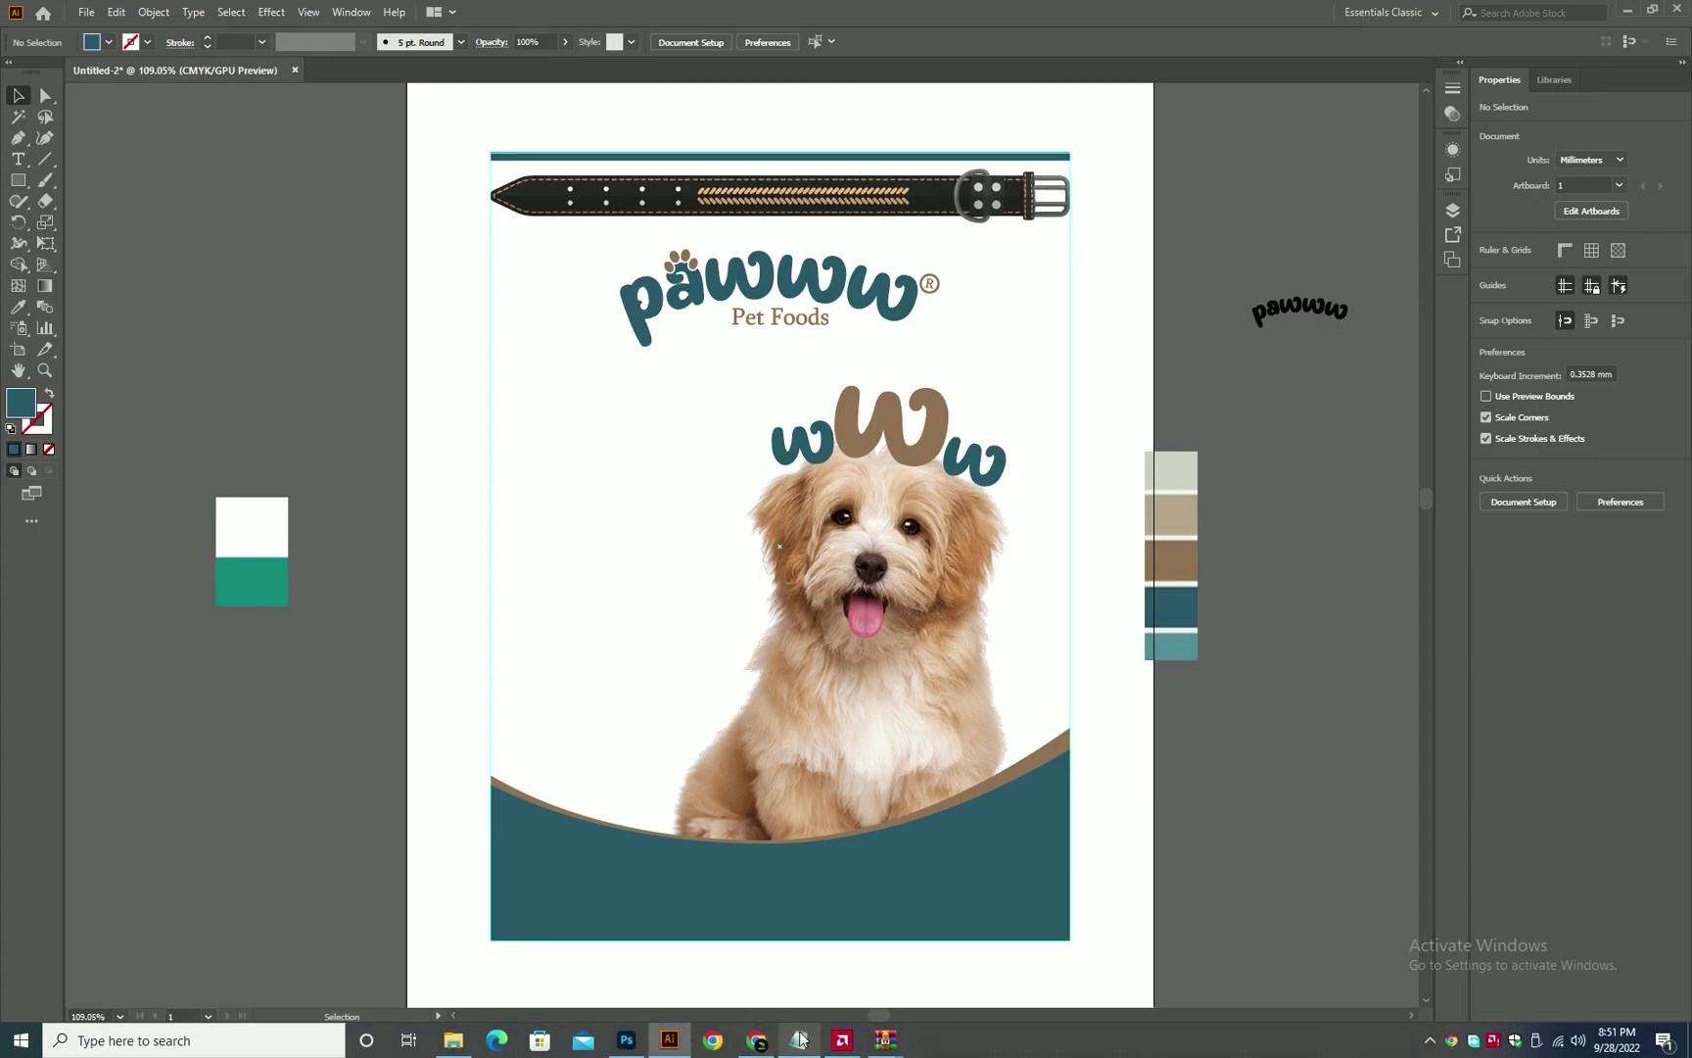
# - Switch to Chrome, search Google Images for "biscuit" and "biscuit png", and browse the image results
pyautogui.click(798, 1040)
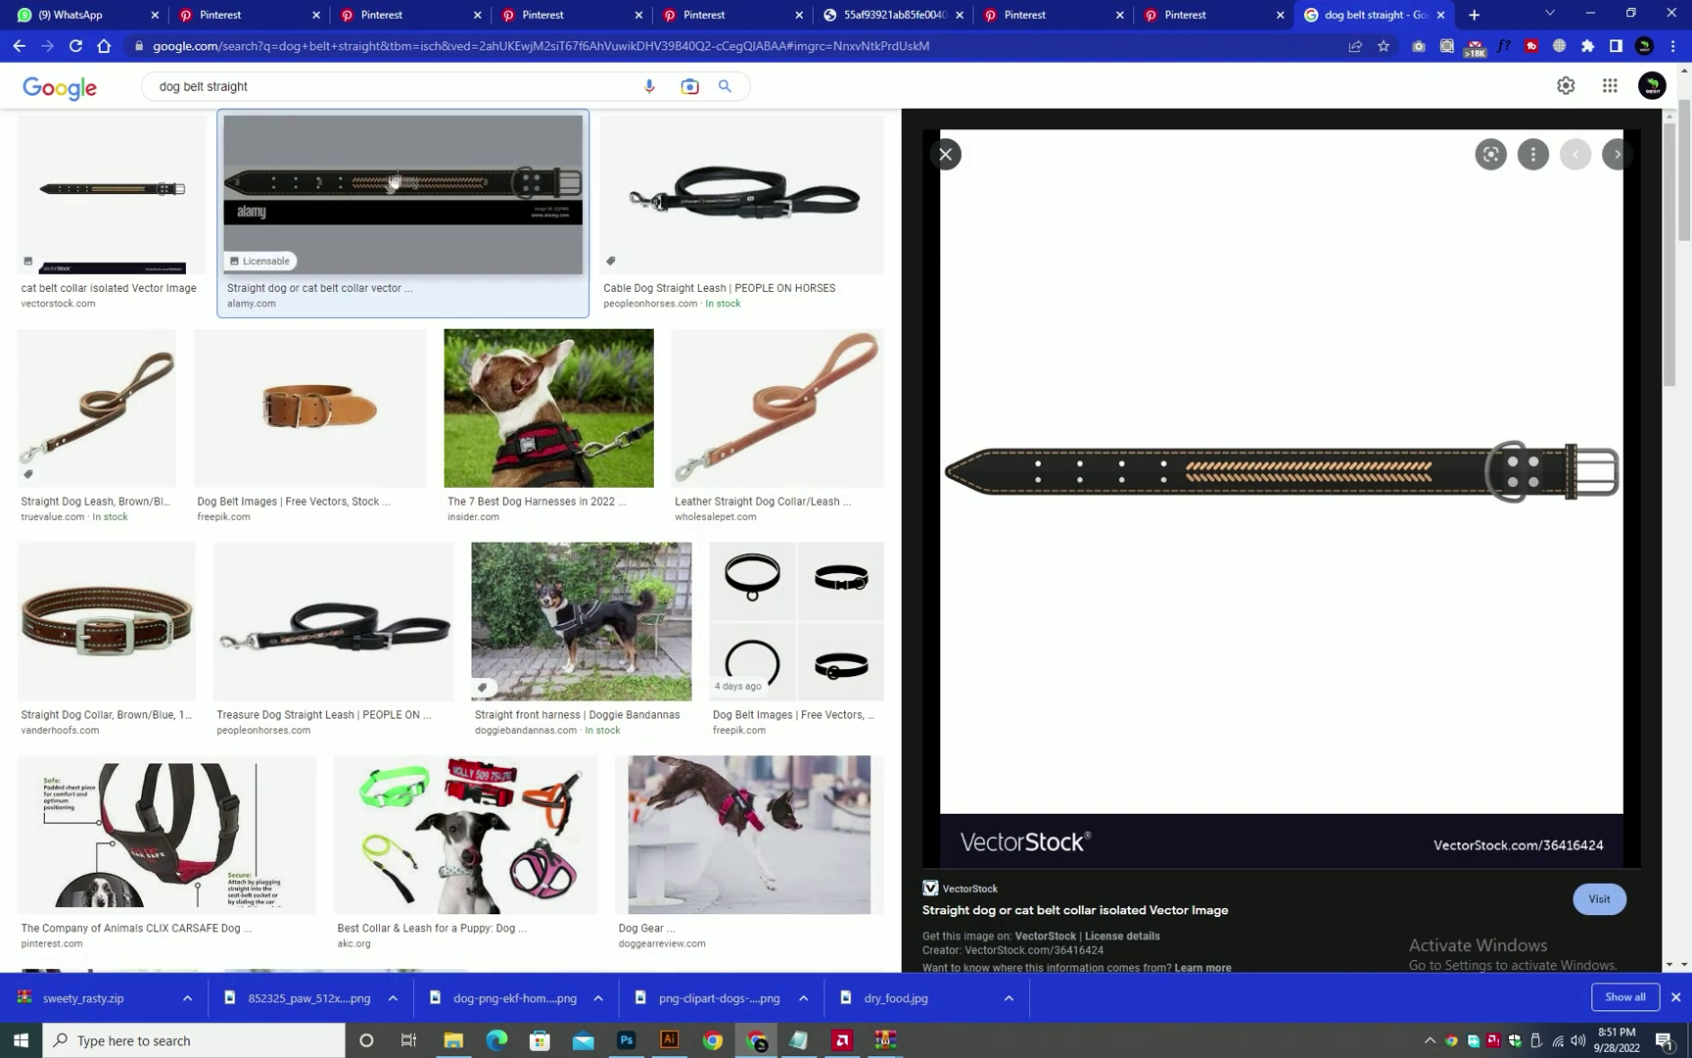
pyautogui.tripleClick(352, 91)
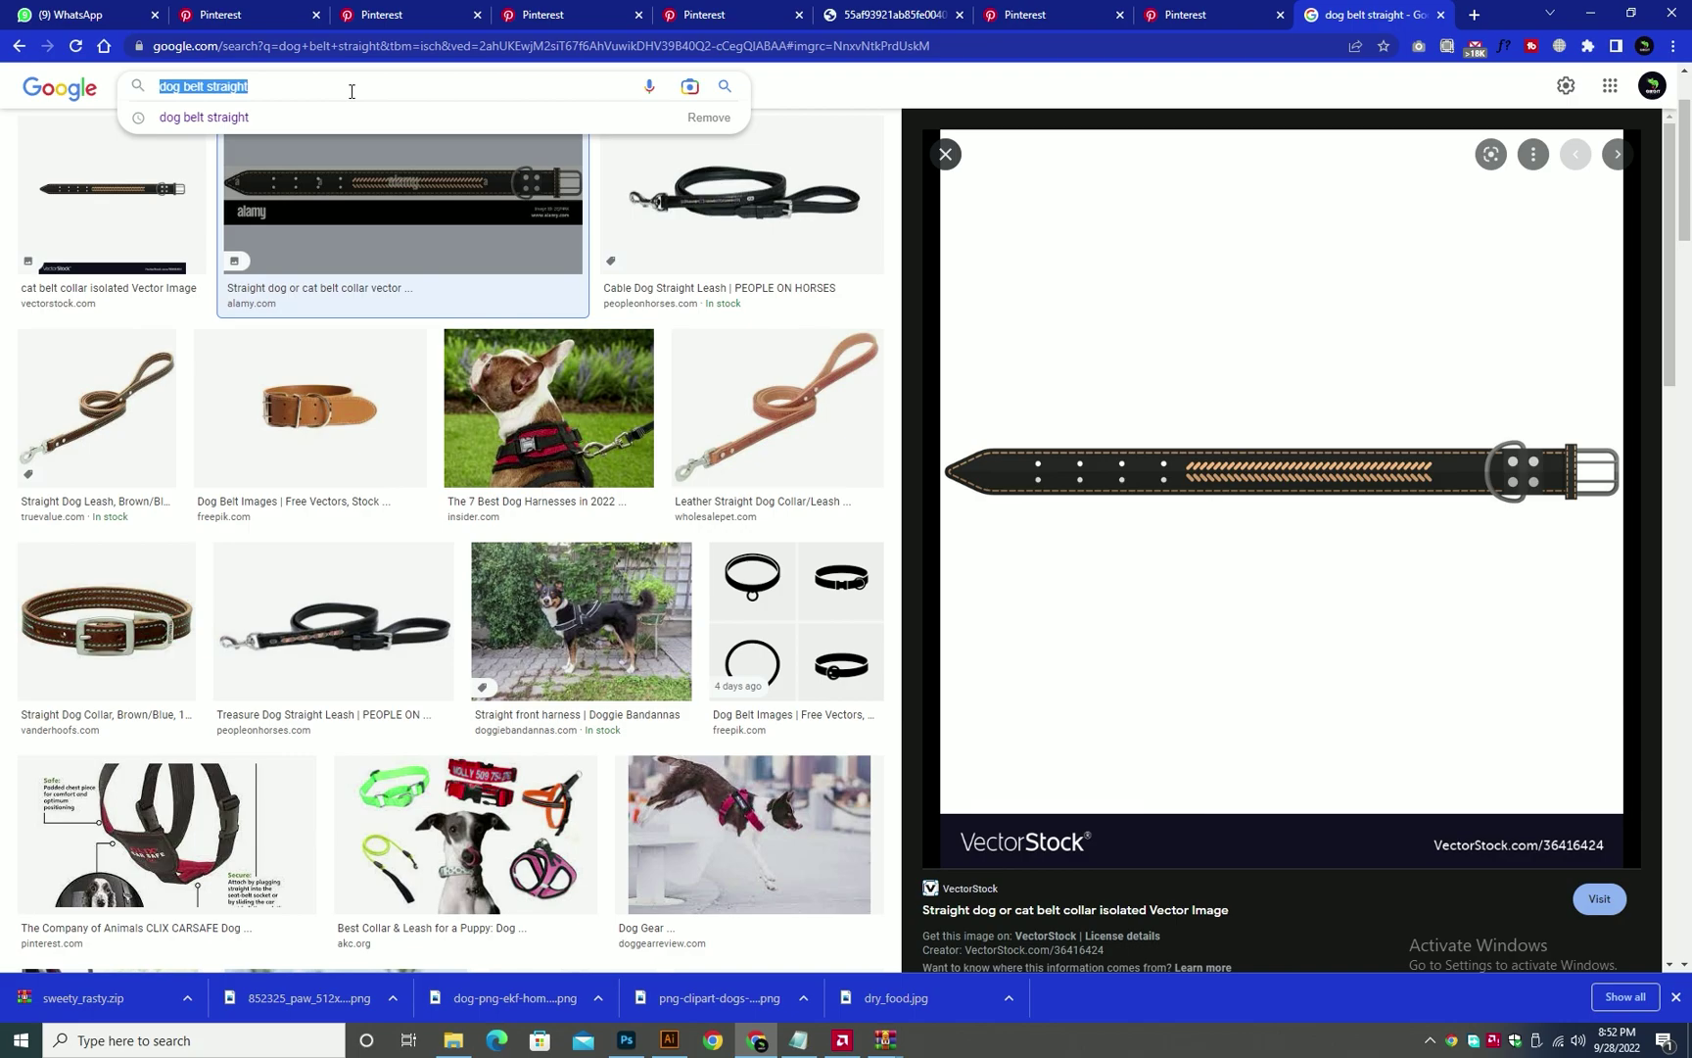
pyautogui.write('bis')
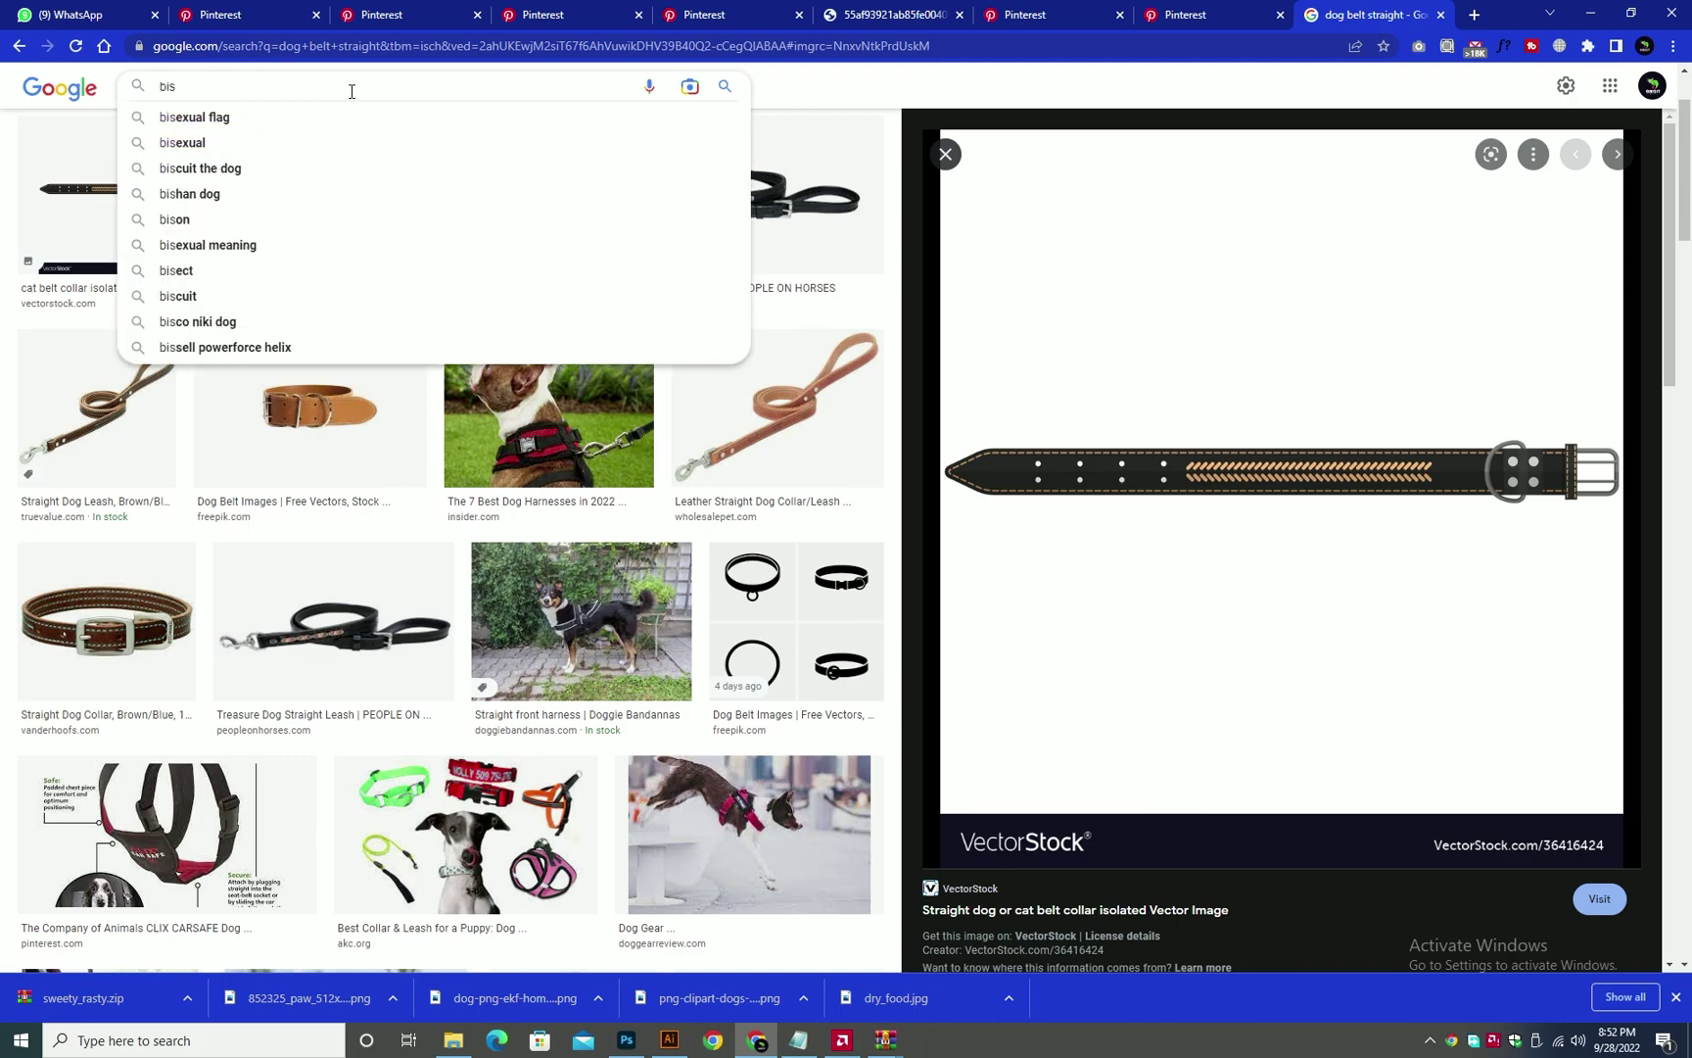
pyautogui.write('cuit')
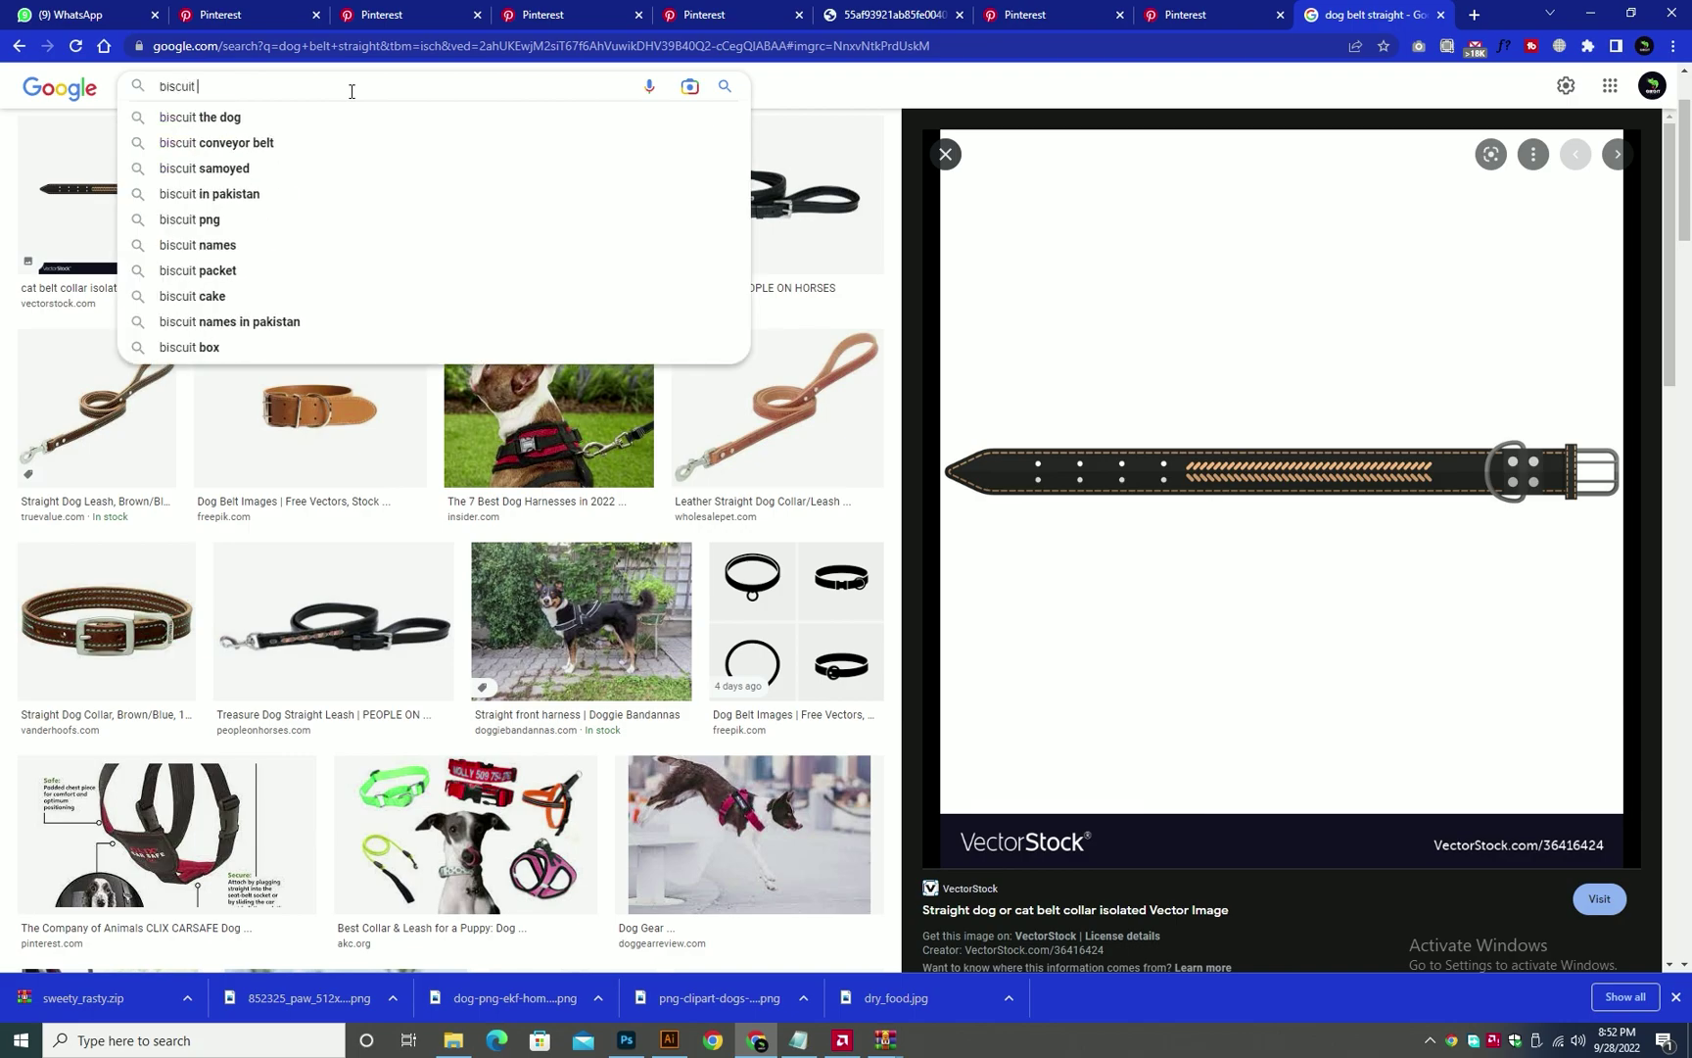
pyautogui.press('Return')
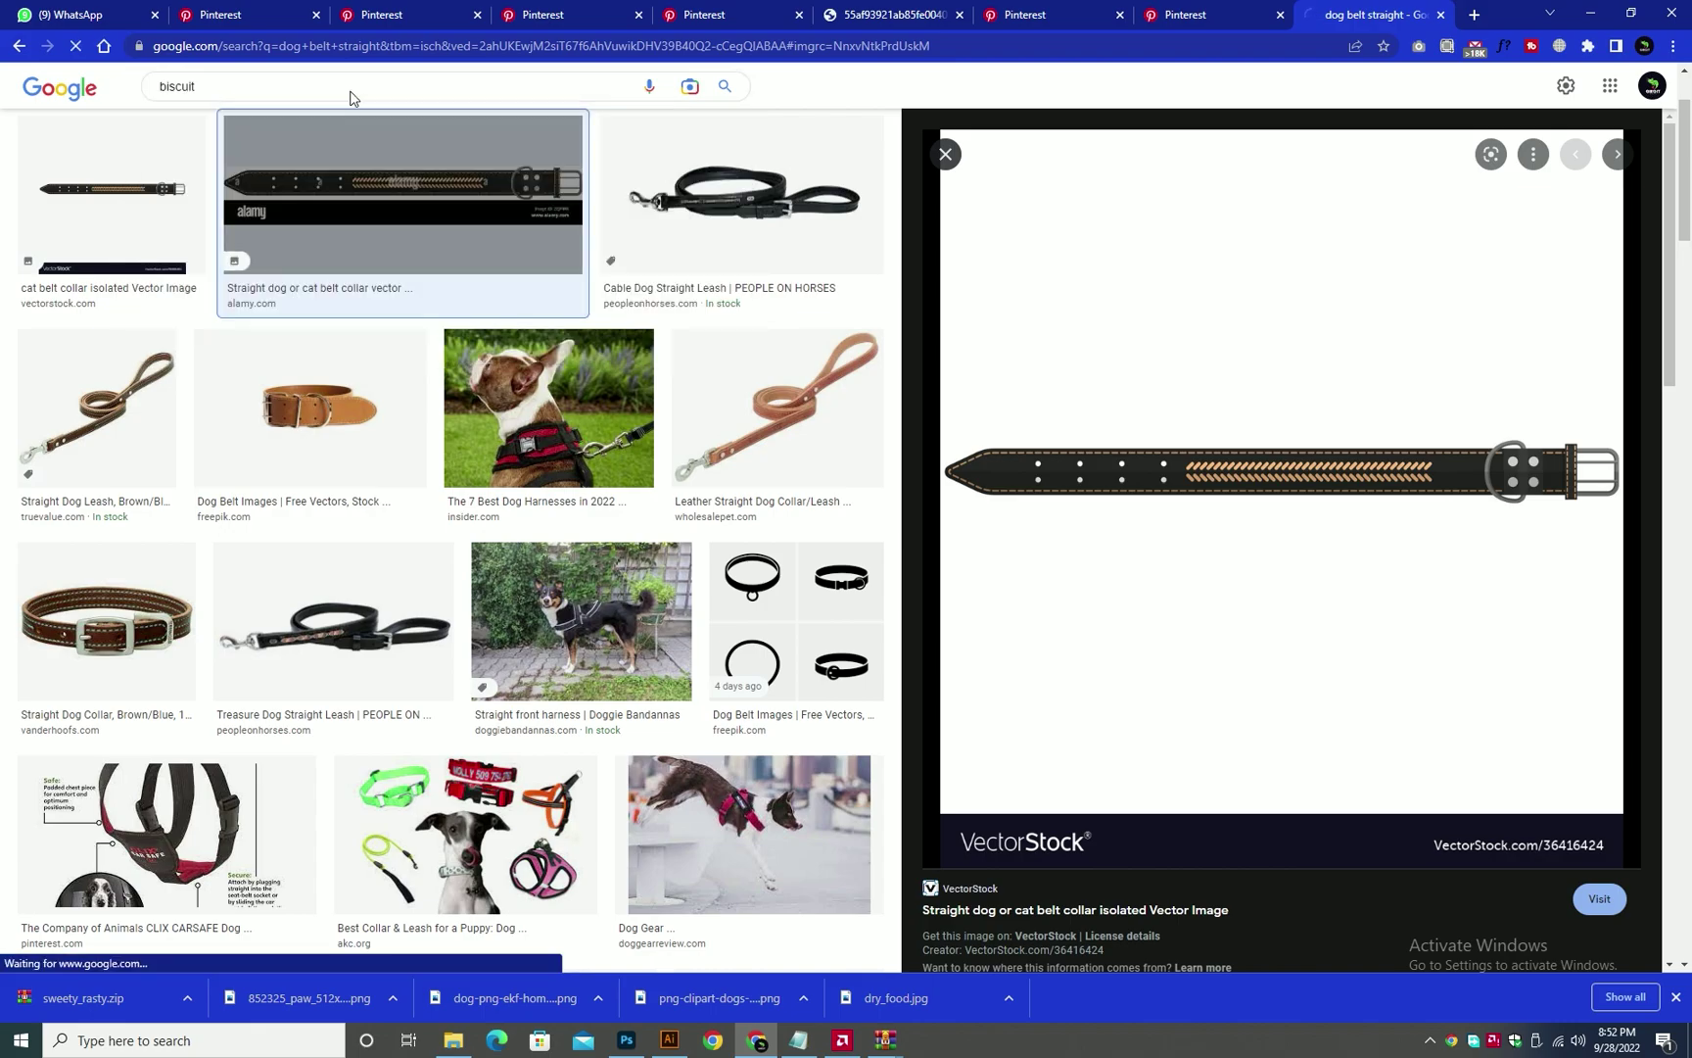
pyautogui.write('png')
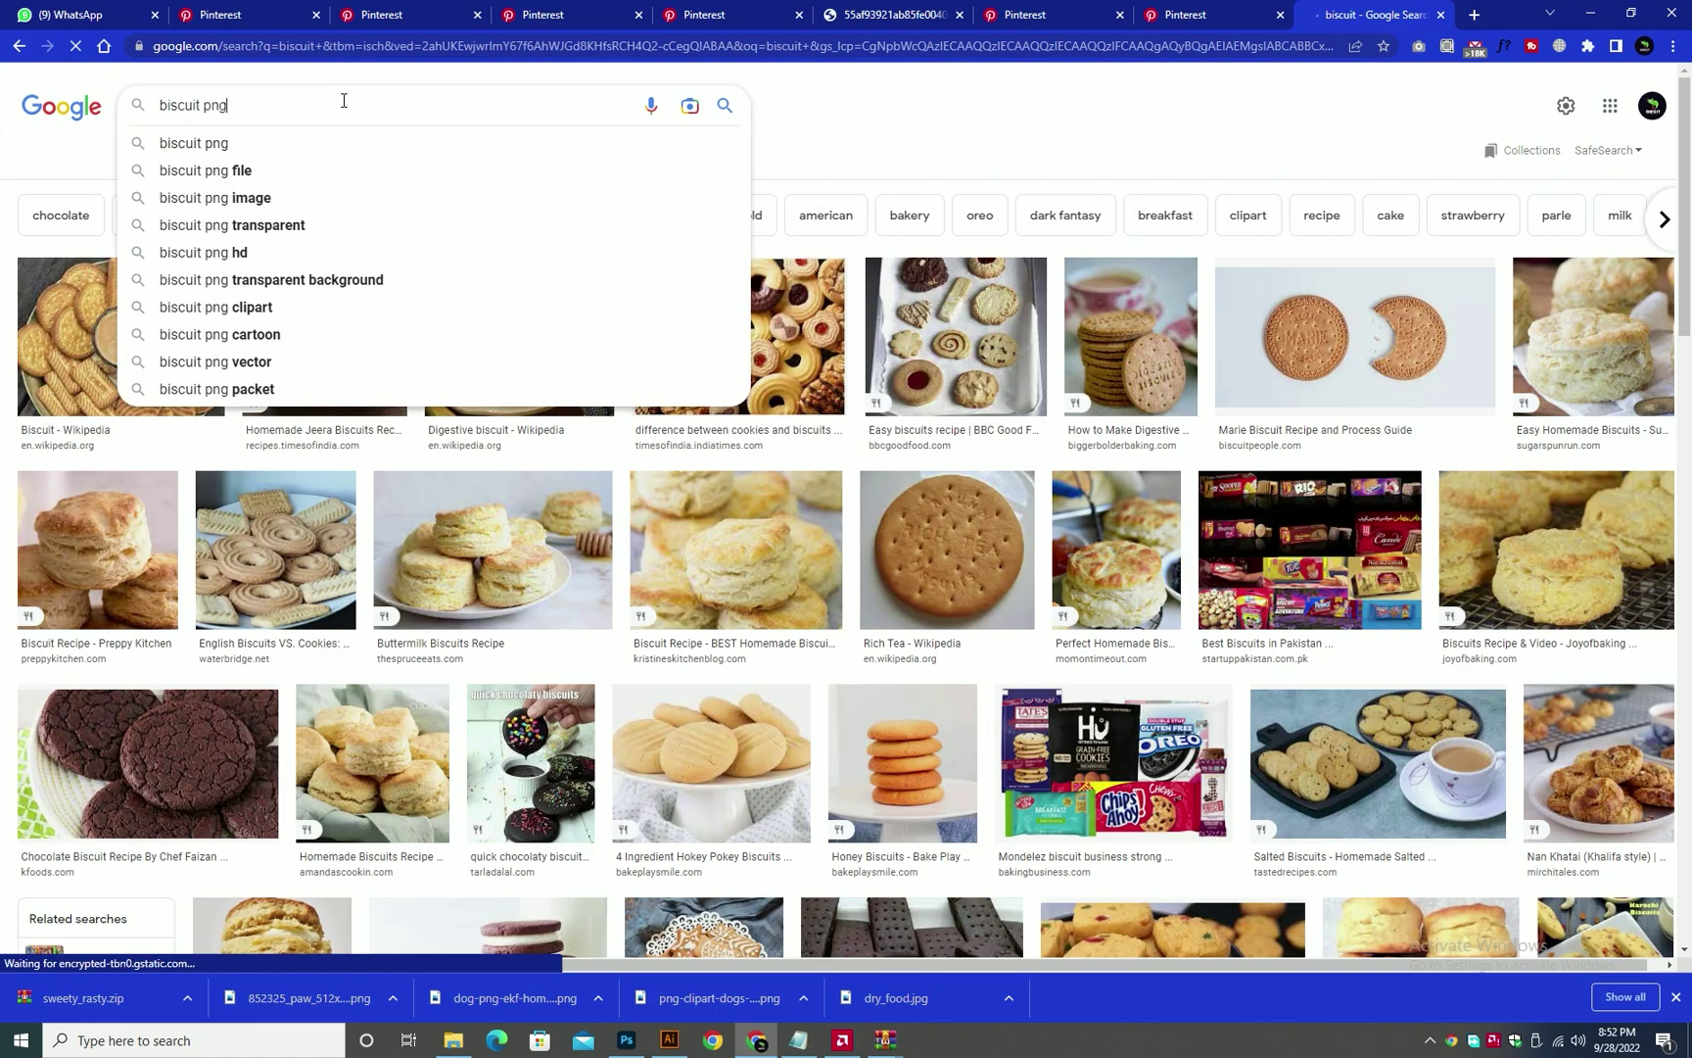
pyautogui.press('Return')
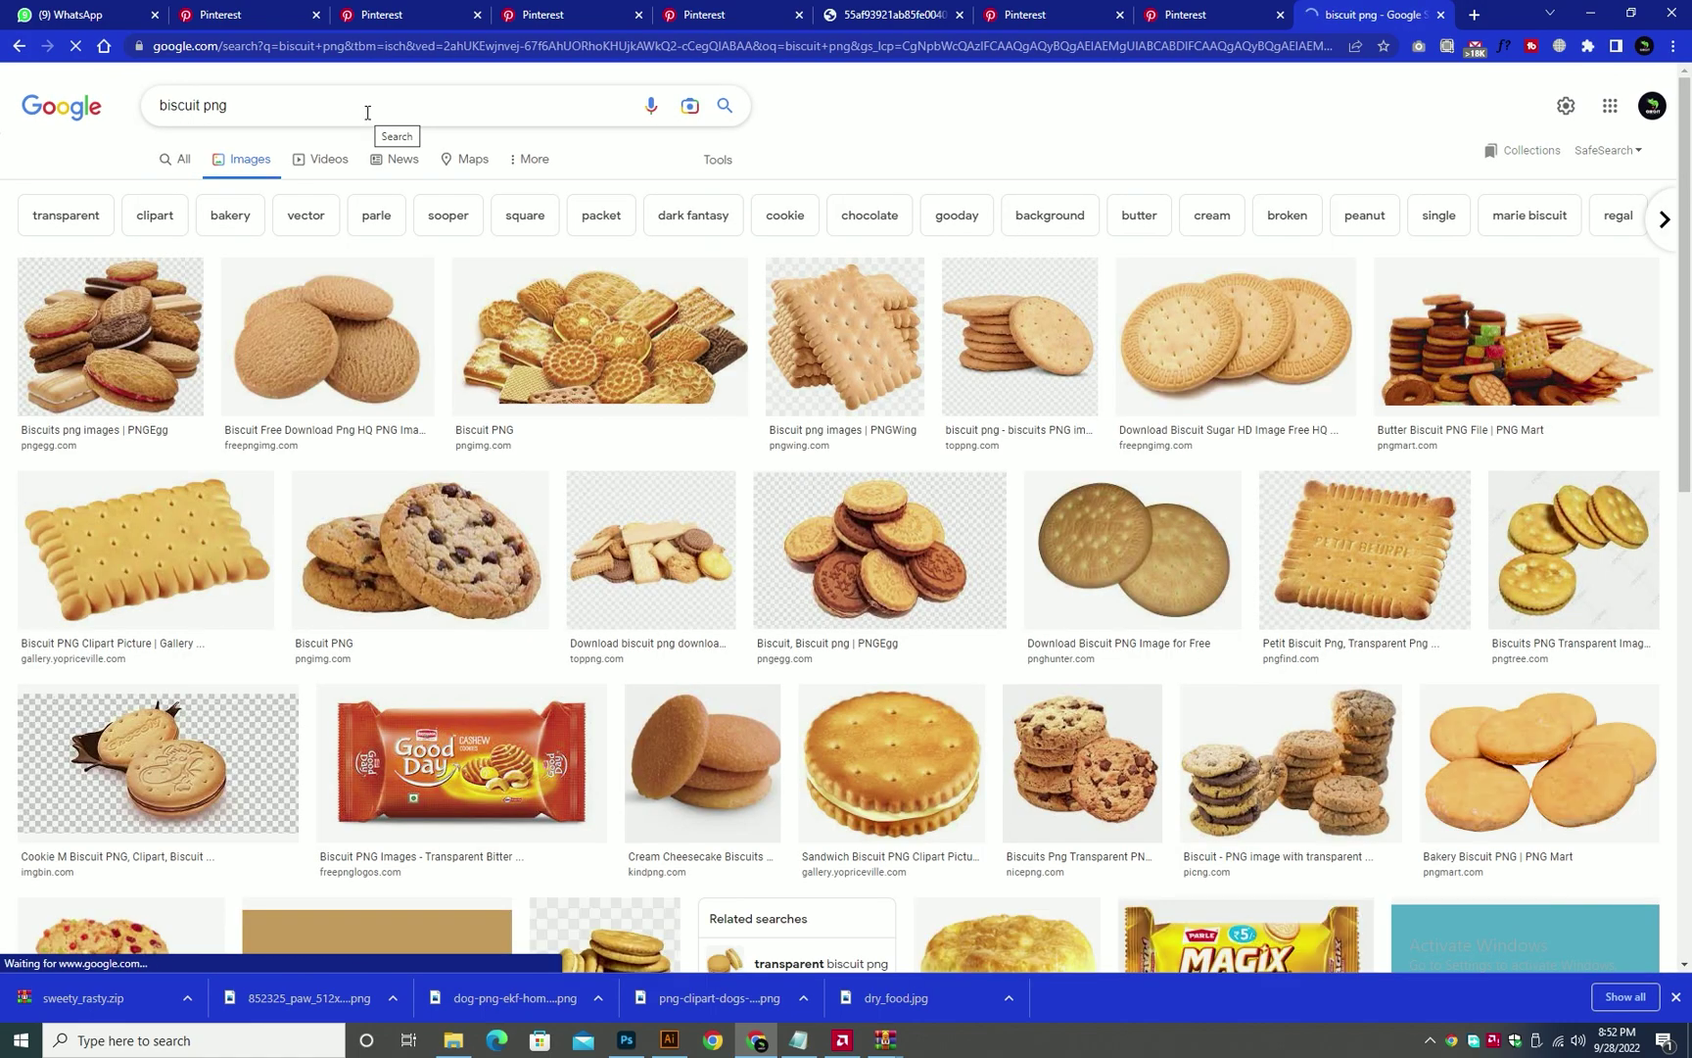
pyautogui.scroll(-4, 1687, 404)
pyautogui.moveTo(1687, 404); pyautogui.dragTo(1686, 553)
pyautogui.moveTo(1691, 464); pyautogui.dragTo(1687, 226)
# - Refine the image search to "biscuit front png" and look through the results
pyautogui.doubleClick(295, 102)
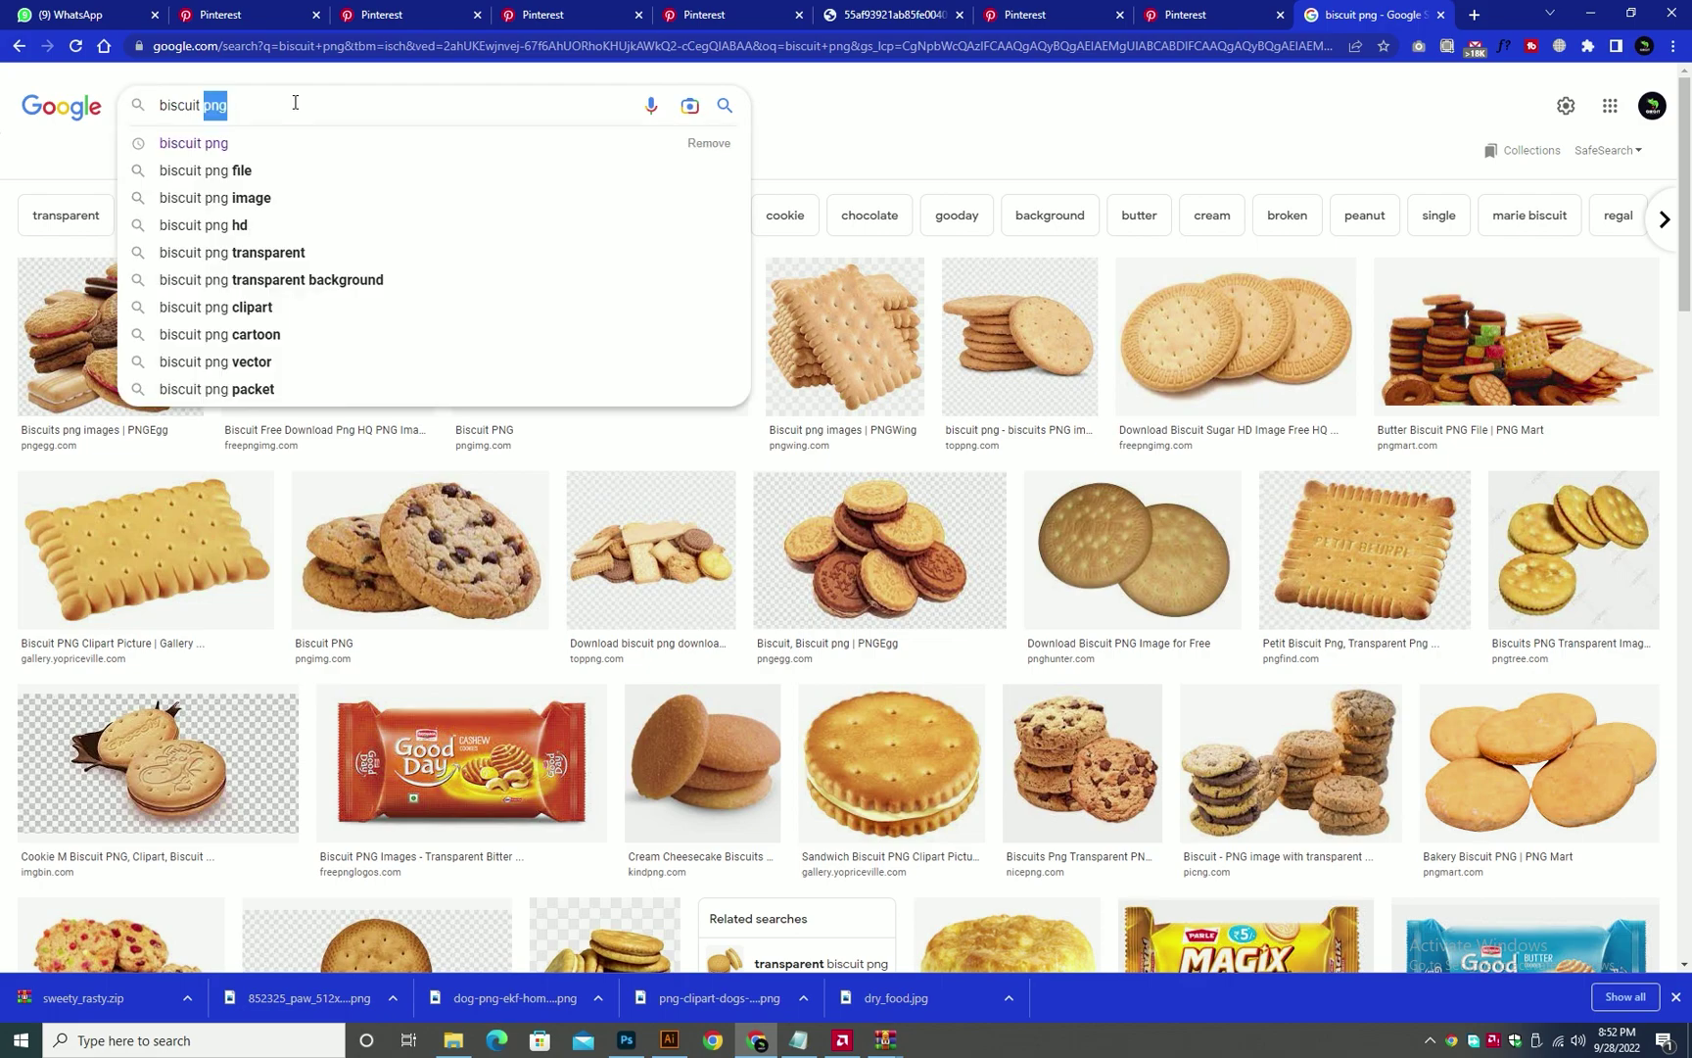
pyautogui.press('BackSpace')
pyautogui.write('front')
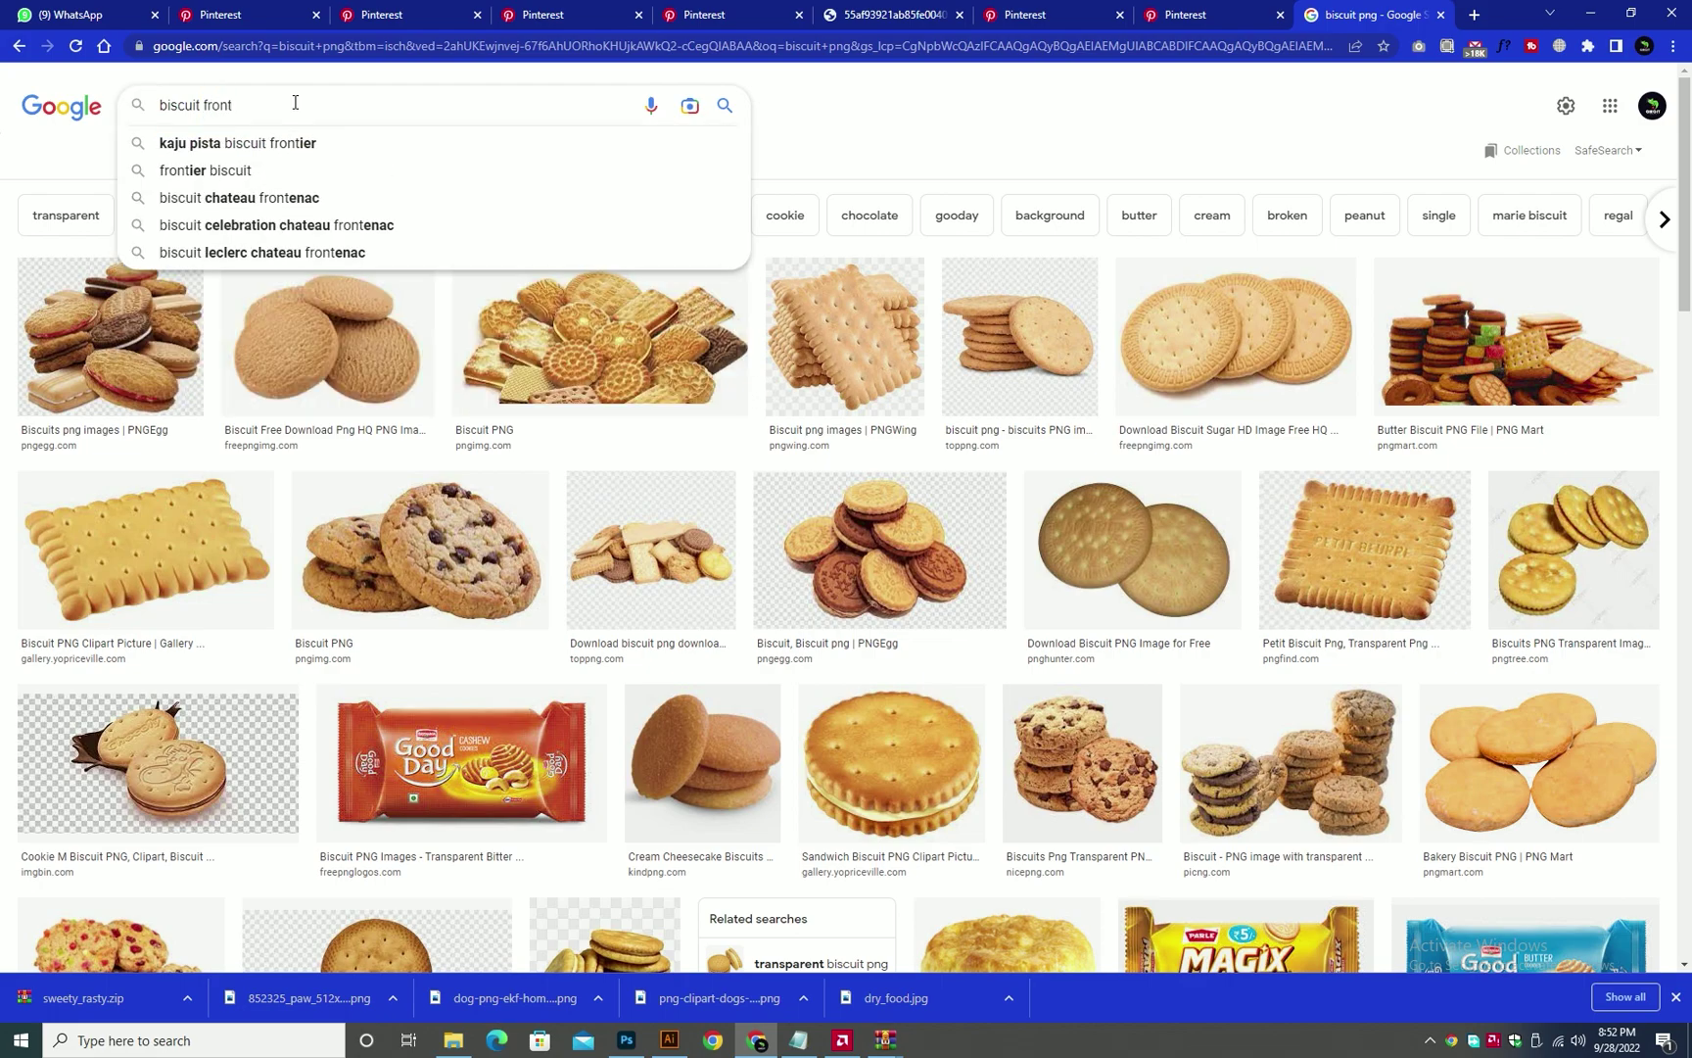
pyautogui.write(' png')
pyautogui.press('Return')
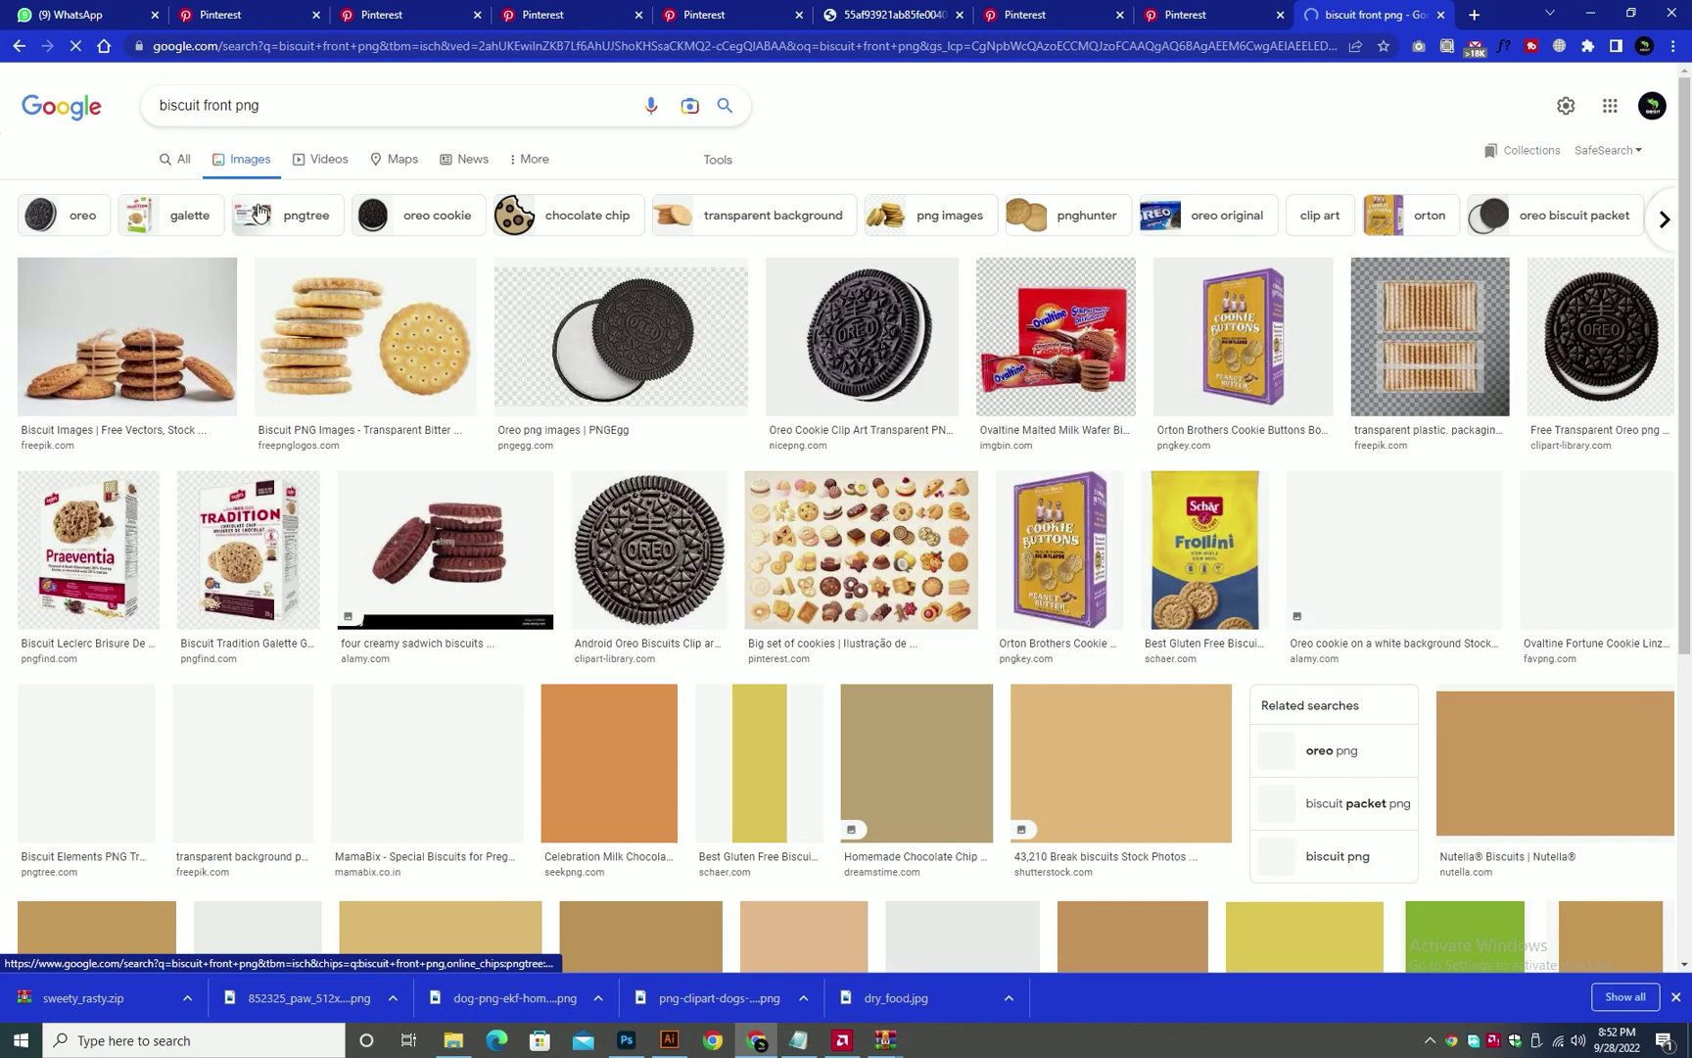
pyautogui.scroll(-4, 1689, 338)
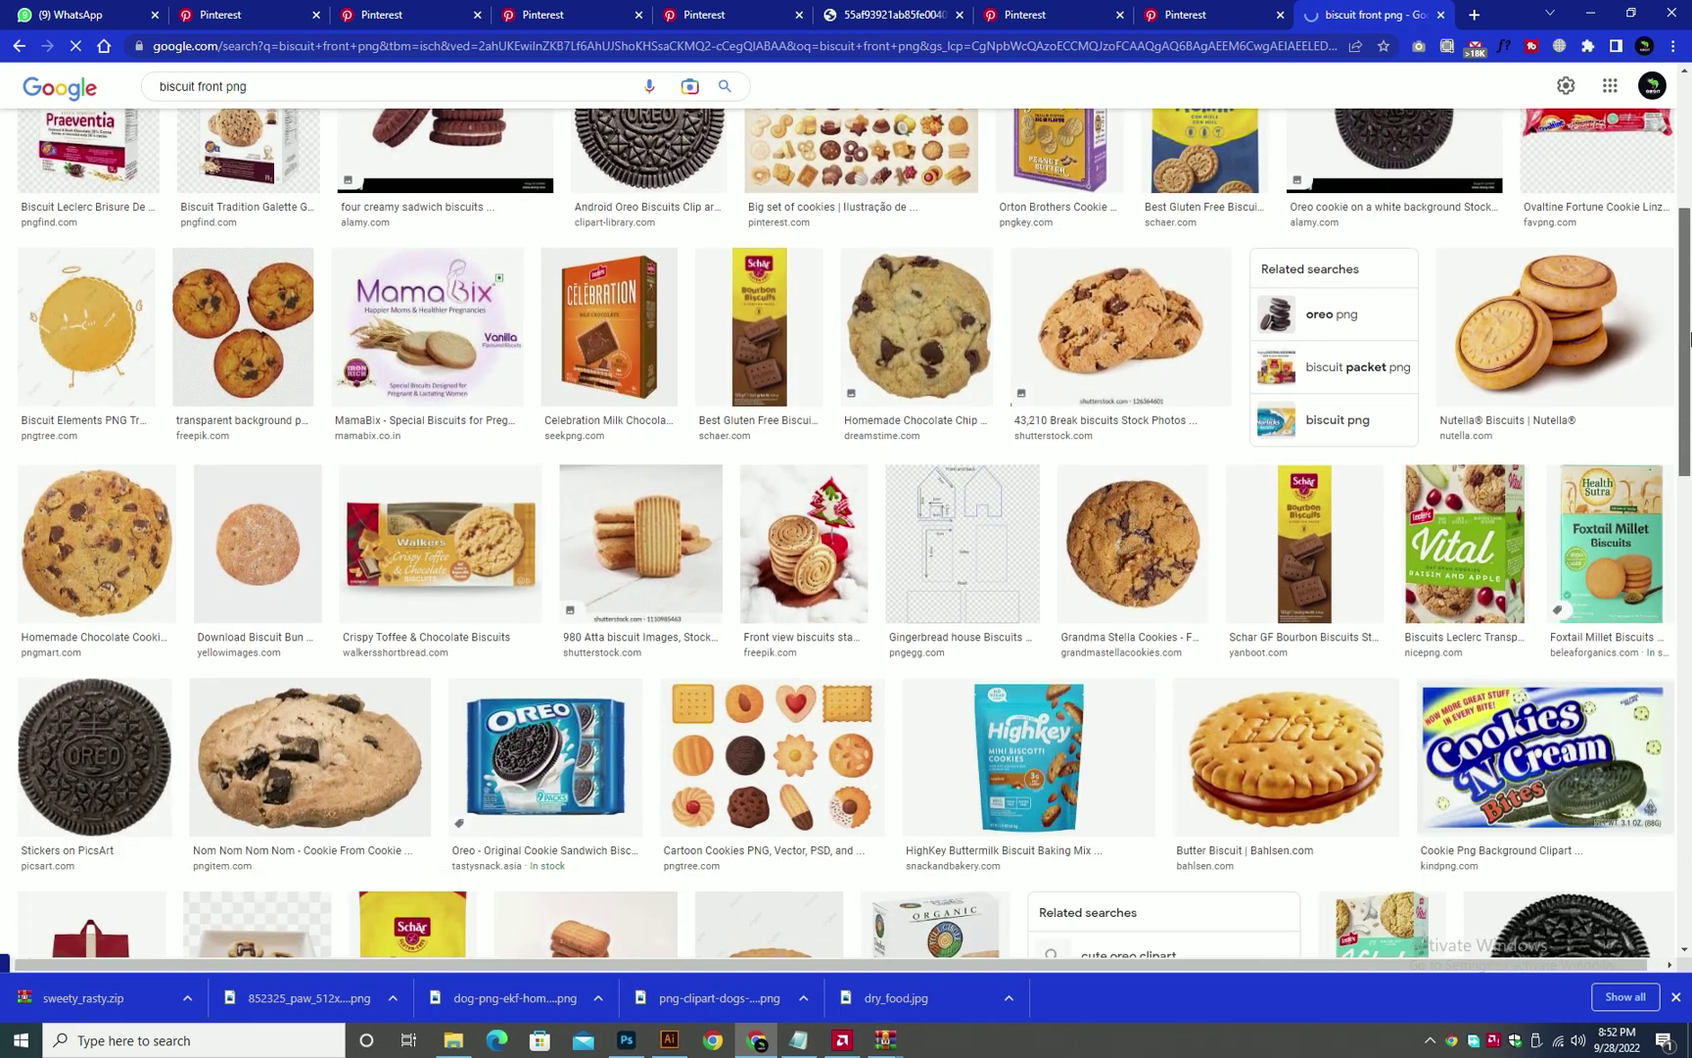
# - Open freepik.com, search for "rectangle biscuit" with the spelling corrected, and browse the images
pyautogui.click(633, 46)
pyautogui.write('freepik.com')
pyautogui.press('Return')
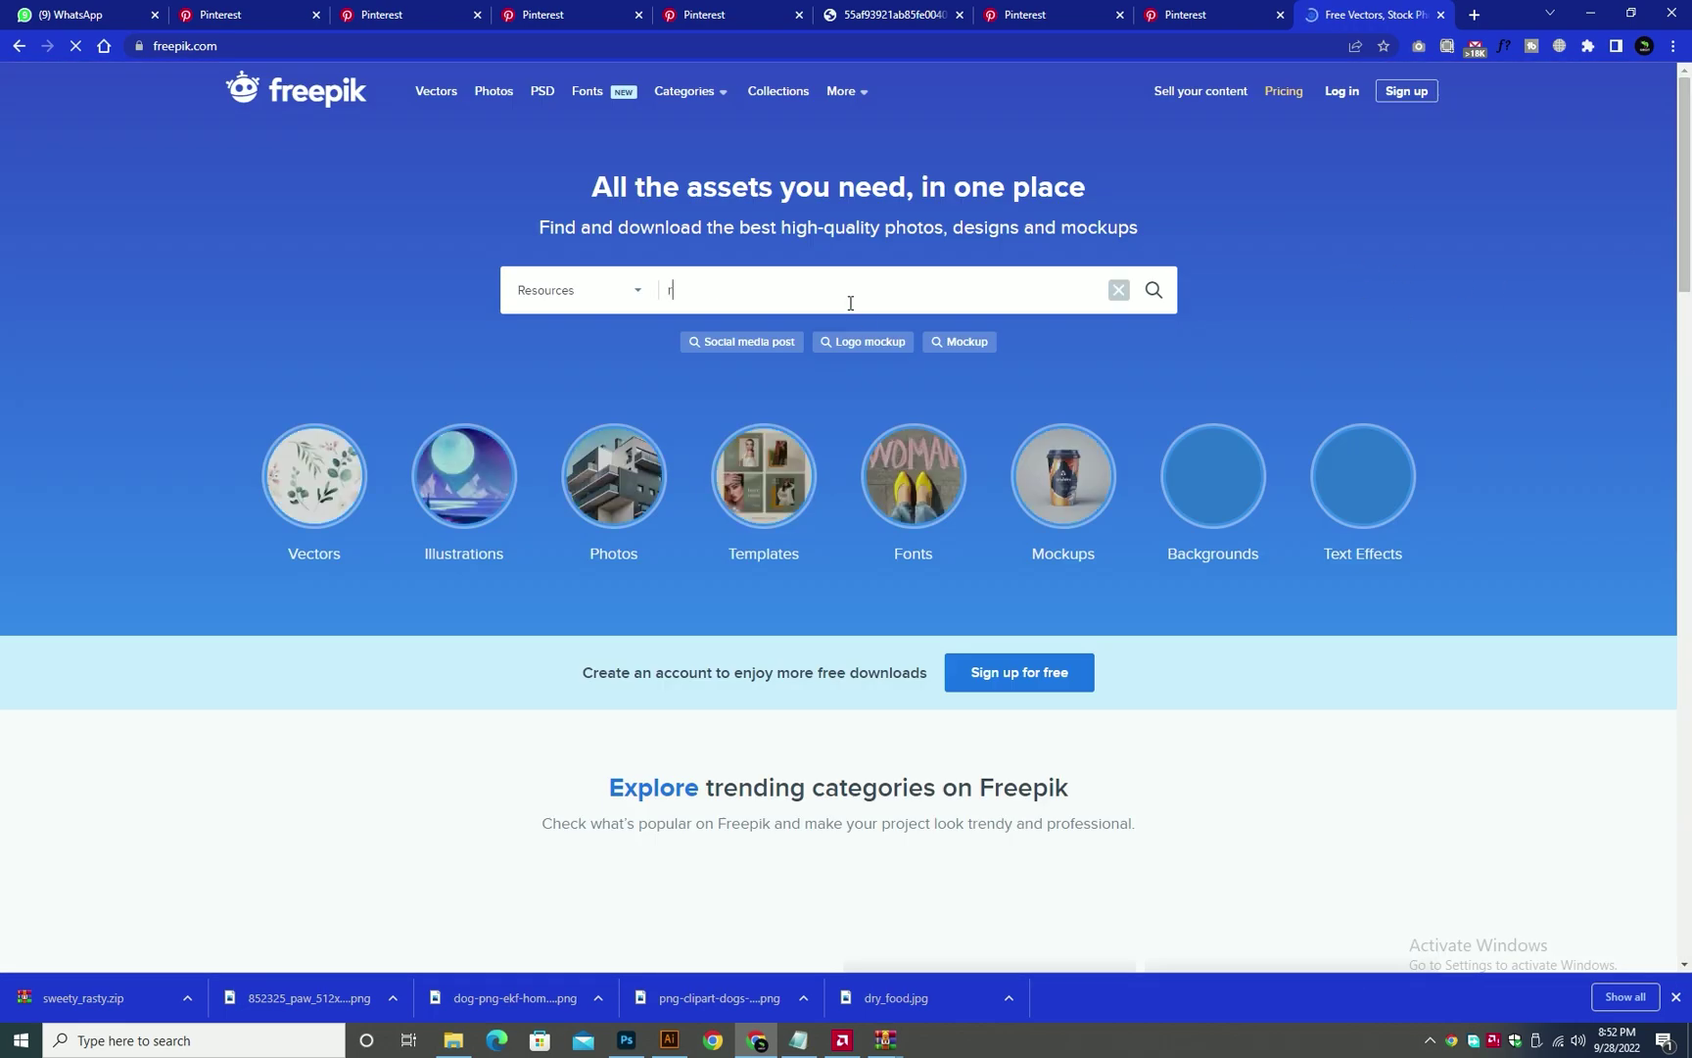
pyautogui.click(850, 303)
pyautogui.write('rectangle biscut')
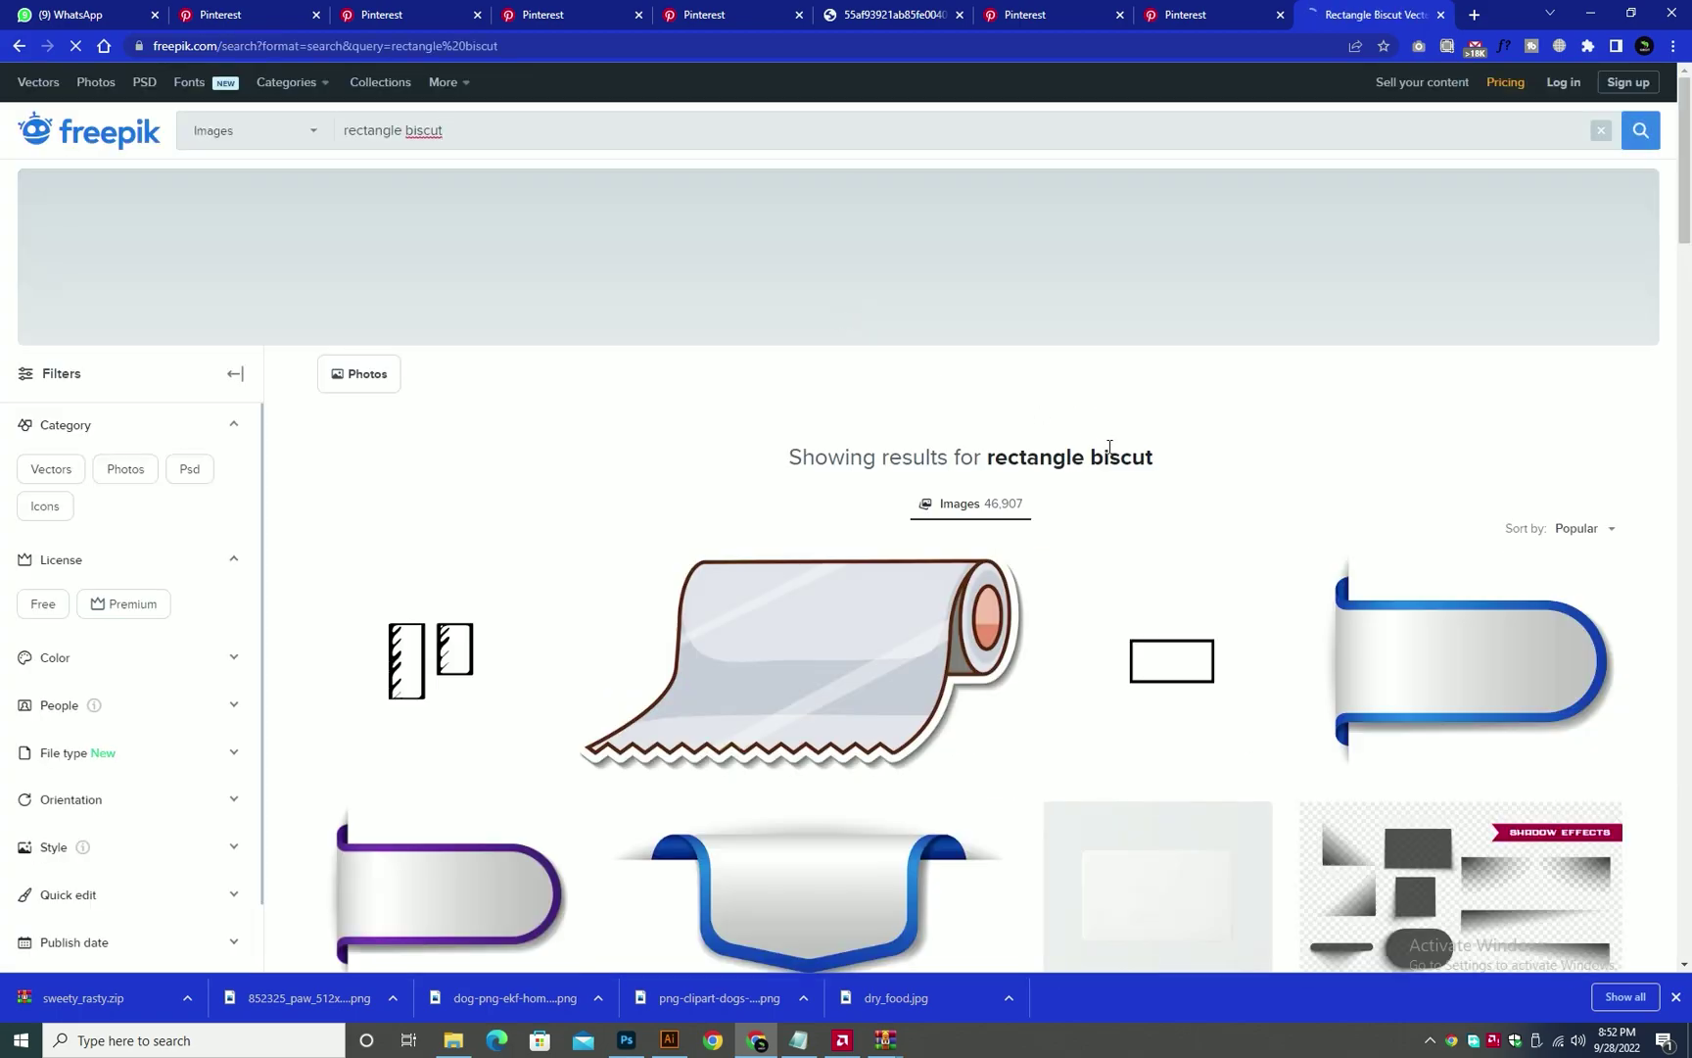
pyautogui.rightClick(446, 135)
pyautogui.click(480, 151)
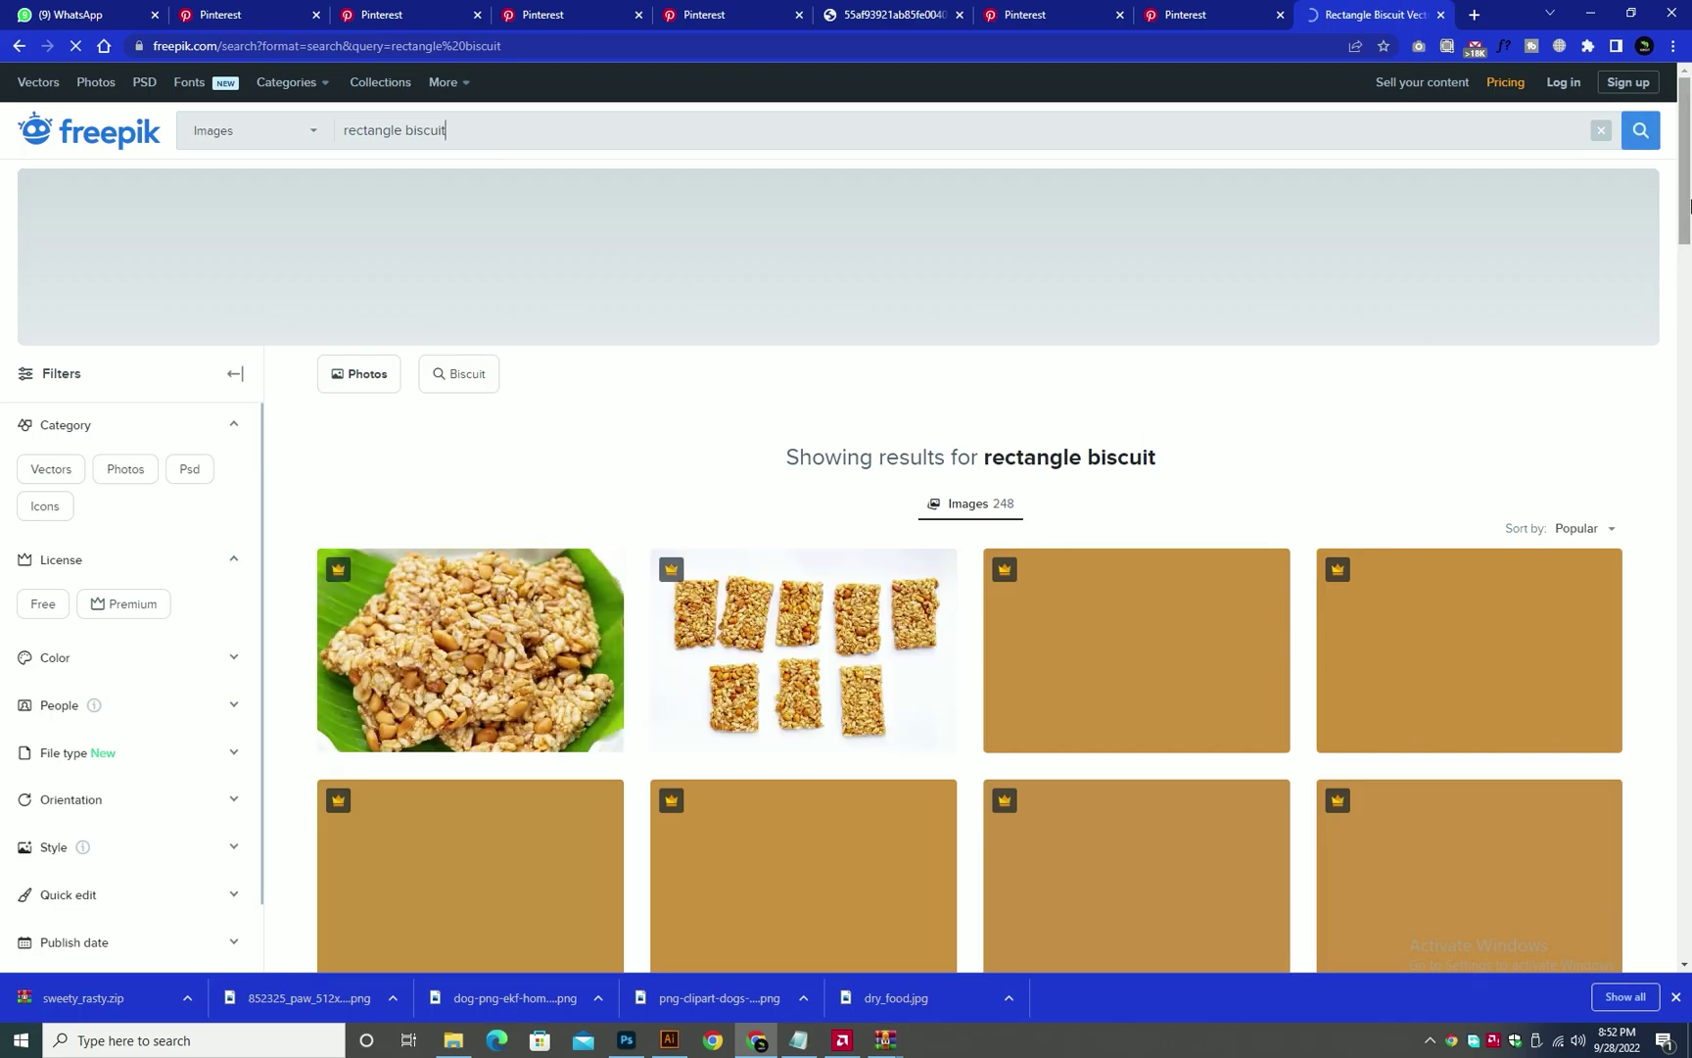
pyautogui.moveTo(1687, 181); pyautogui.dragTo(1685, 389)
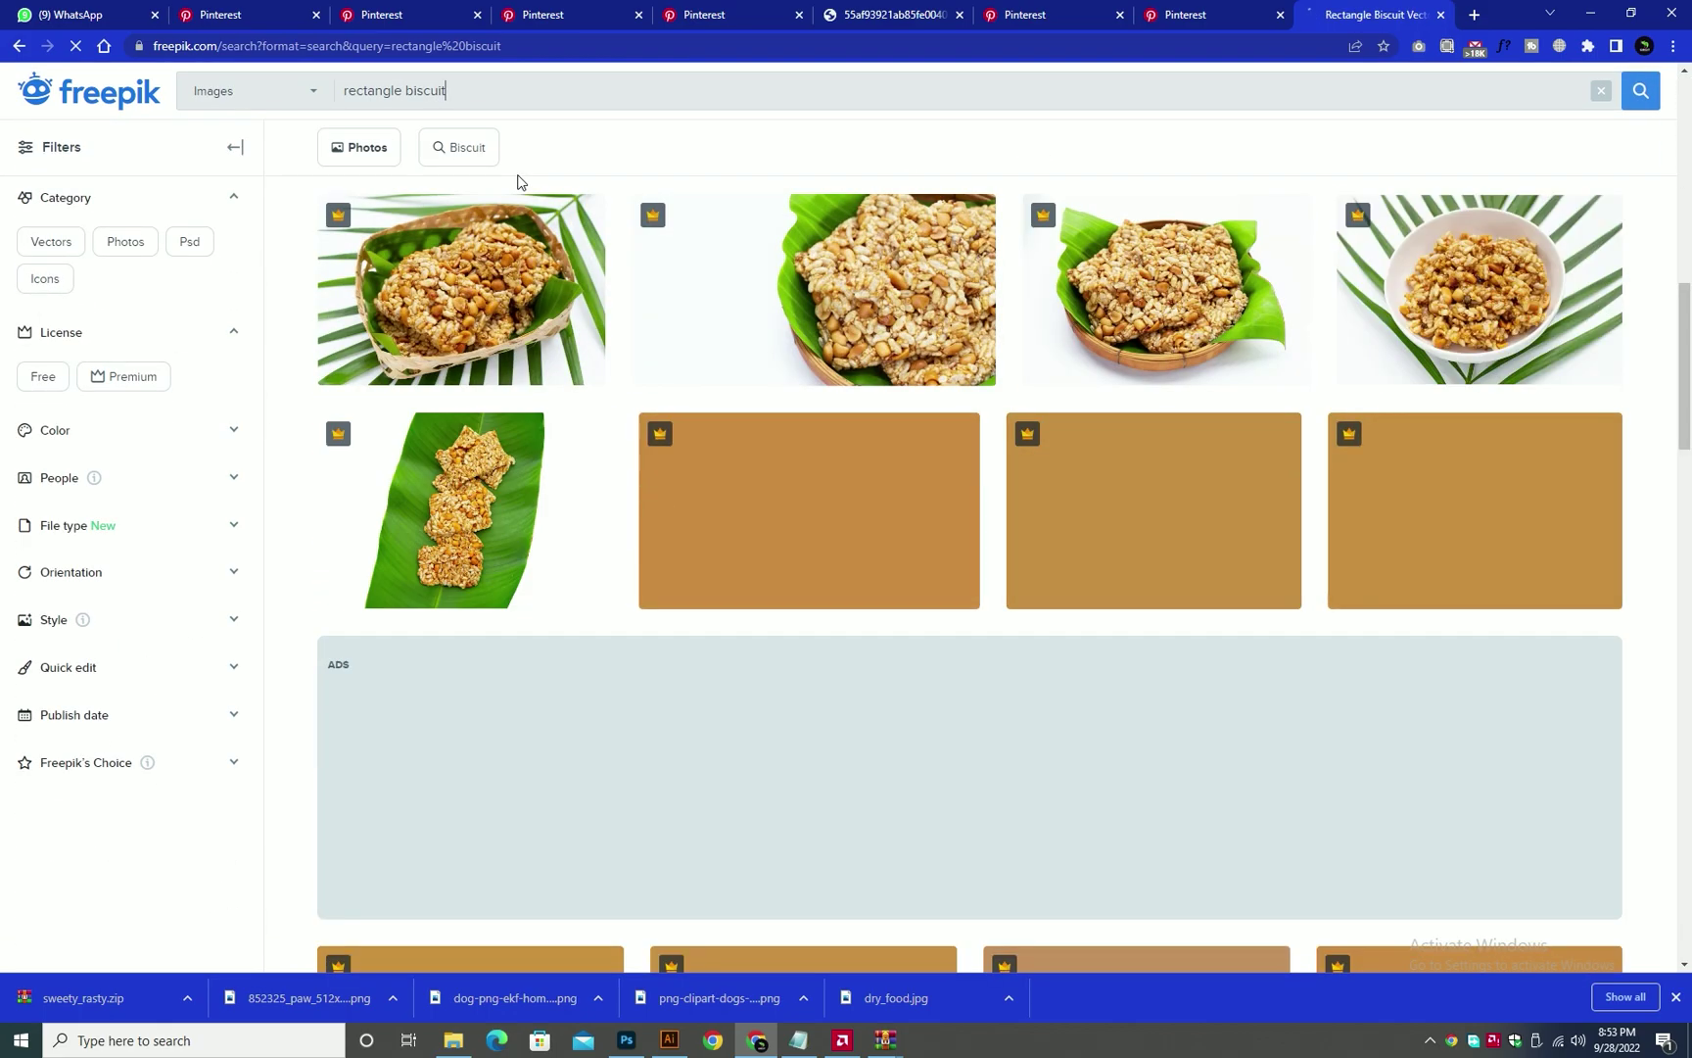
# - Change the Freepik search to "biscuit effect" and browse the results down to the page's end
pyautogui.press('BackSpace')
pyautogui.hotkey('ctrl', 'shift', 'Left')
pyautogui.press('BackSpace')
pyautogui.press('End')
pyautogui.write('eff')
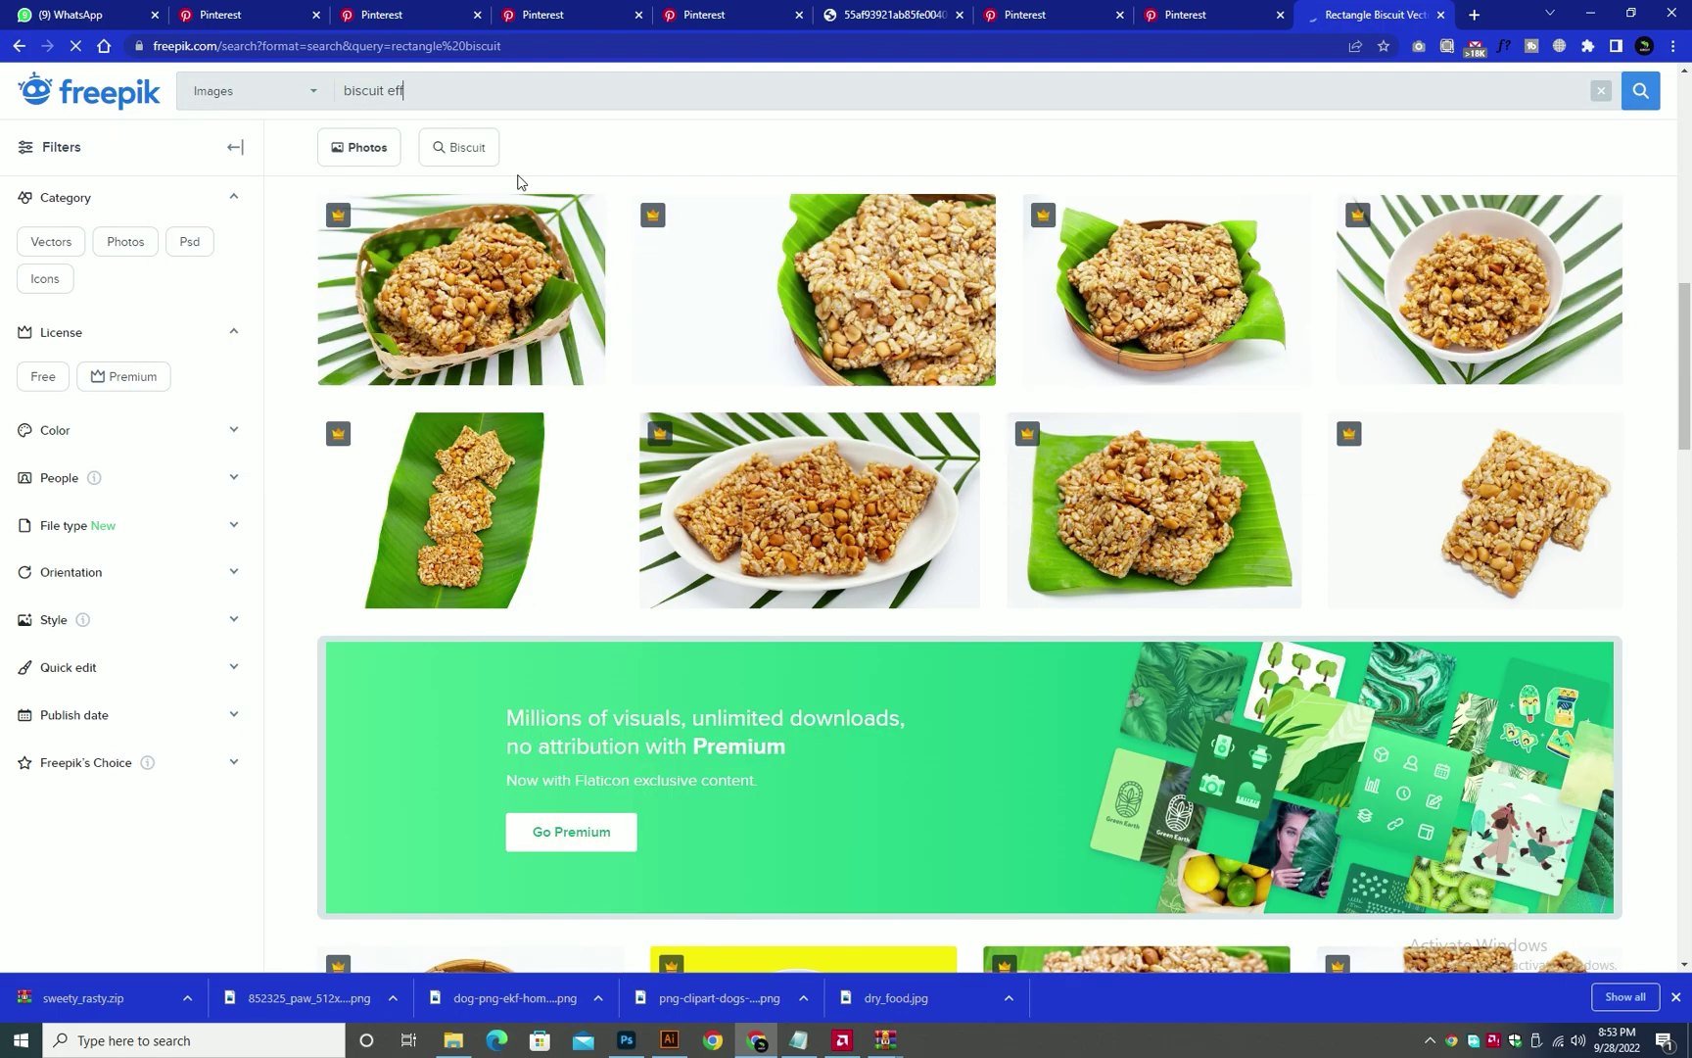
pyautogui.press('Return')
pyautogui.click(1505, 12)
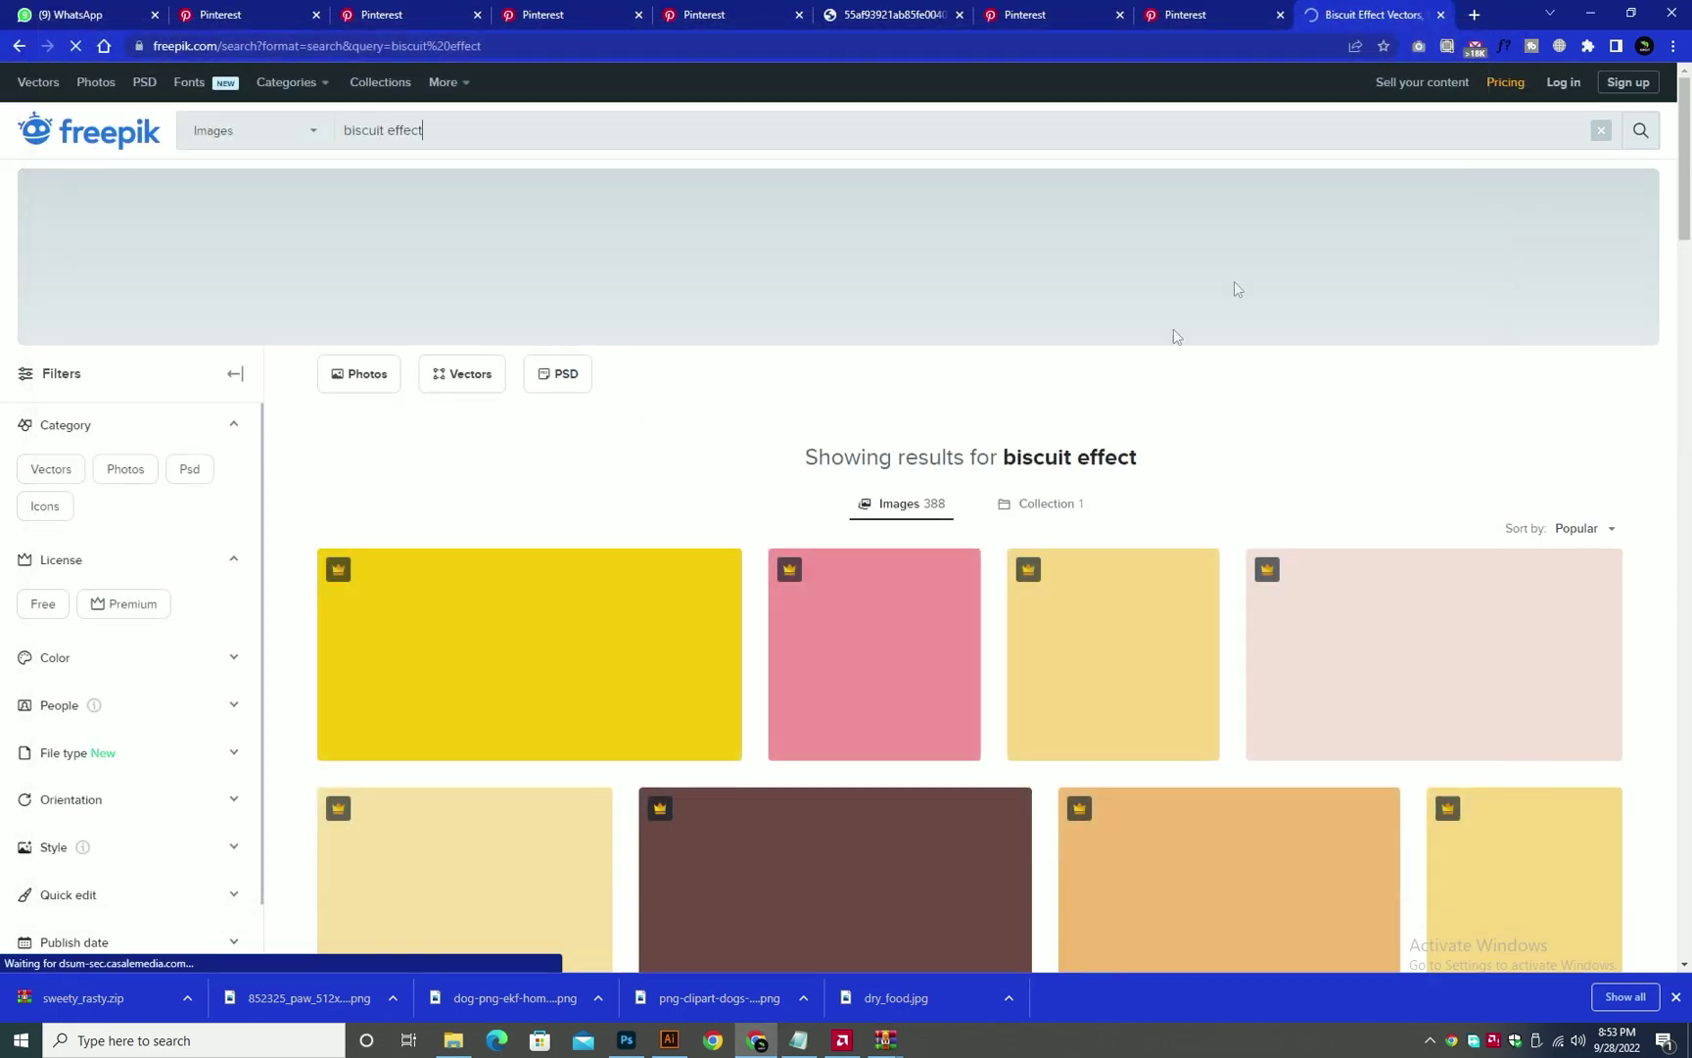
pyautogui.scroll(-8, 1690, 282)
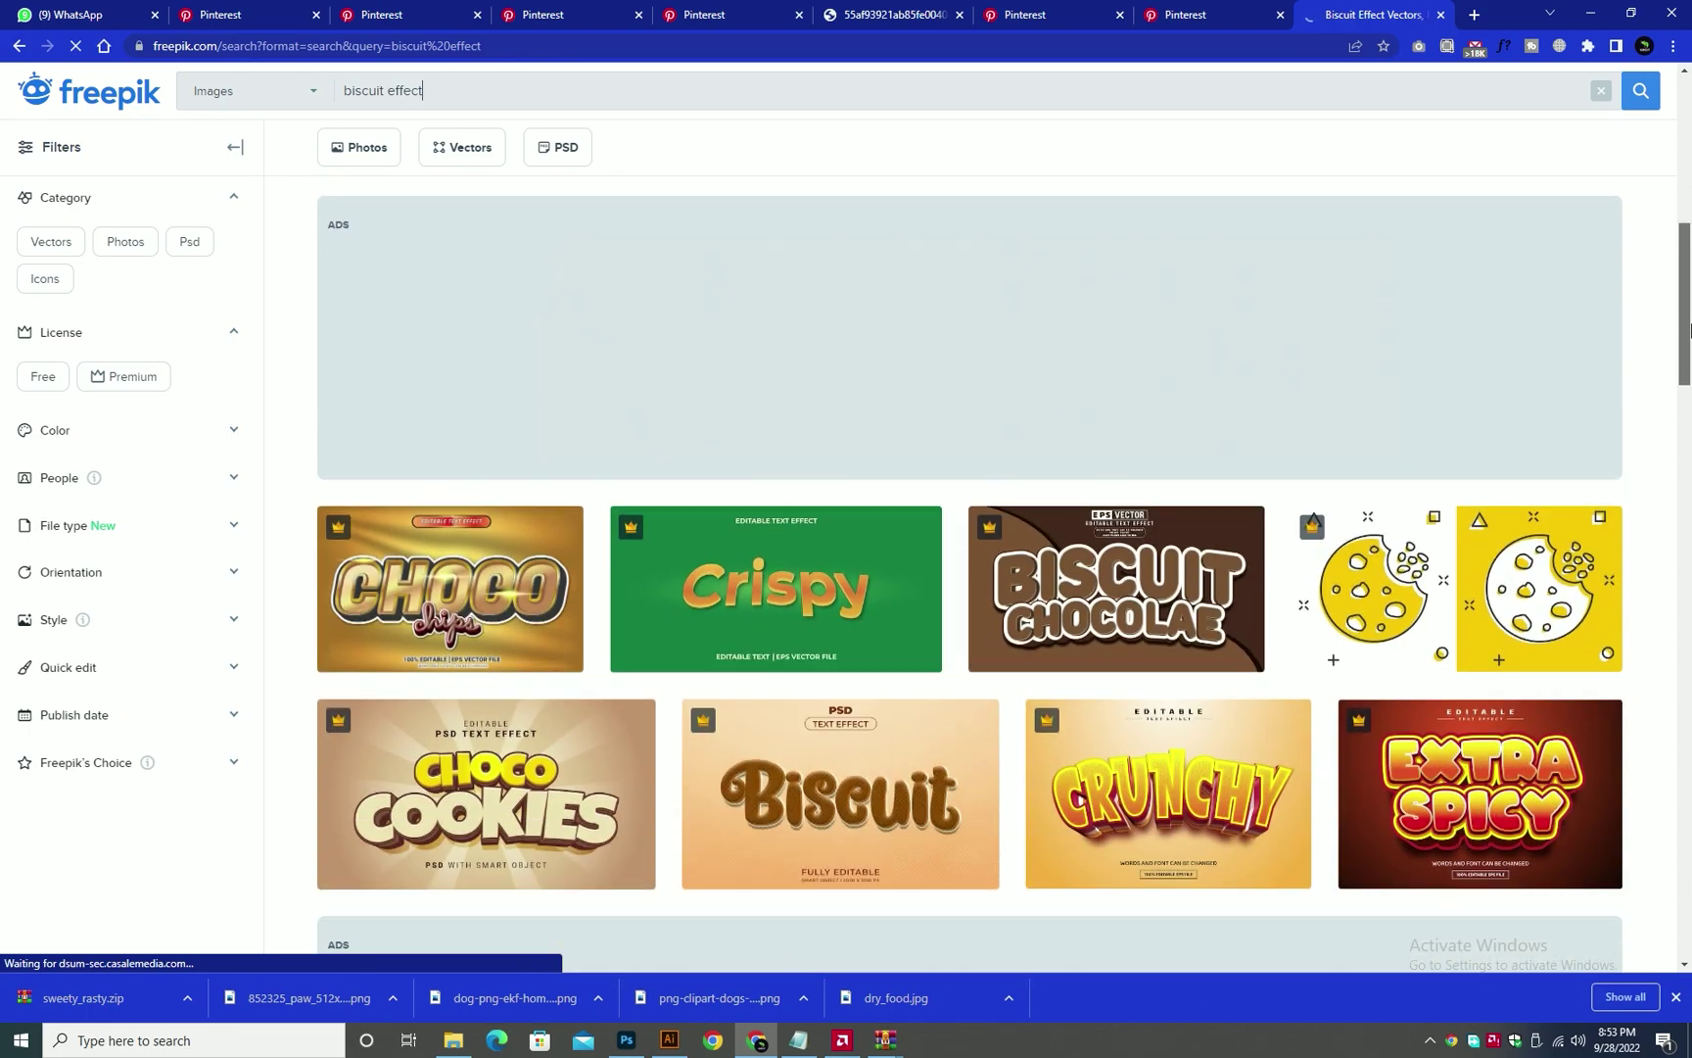
pyautogui.moveTo(1690, 331); pyautogui.dragTo(1689, 823)
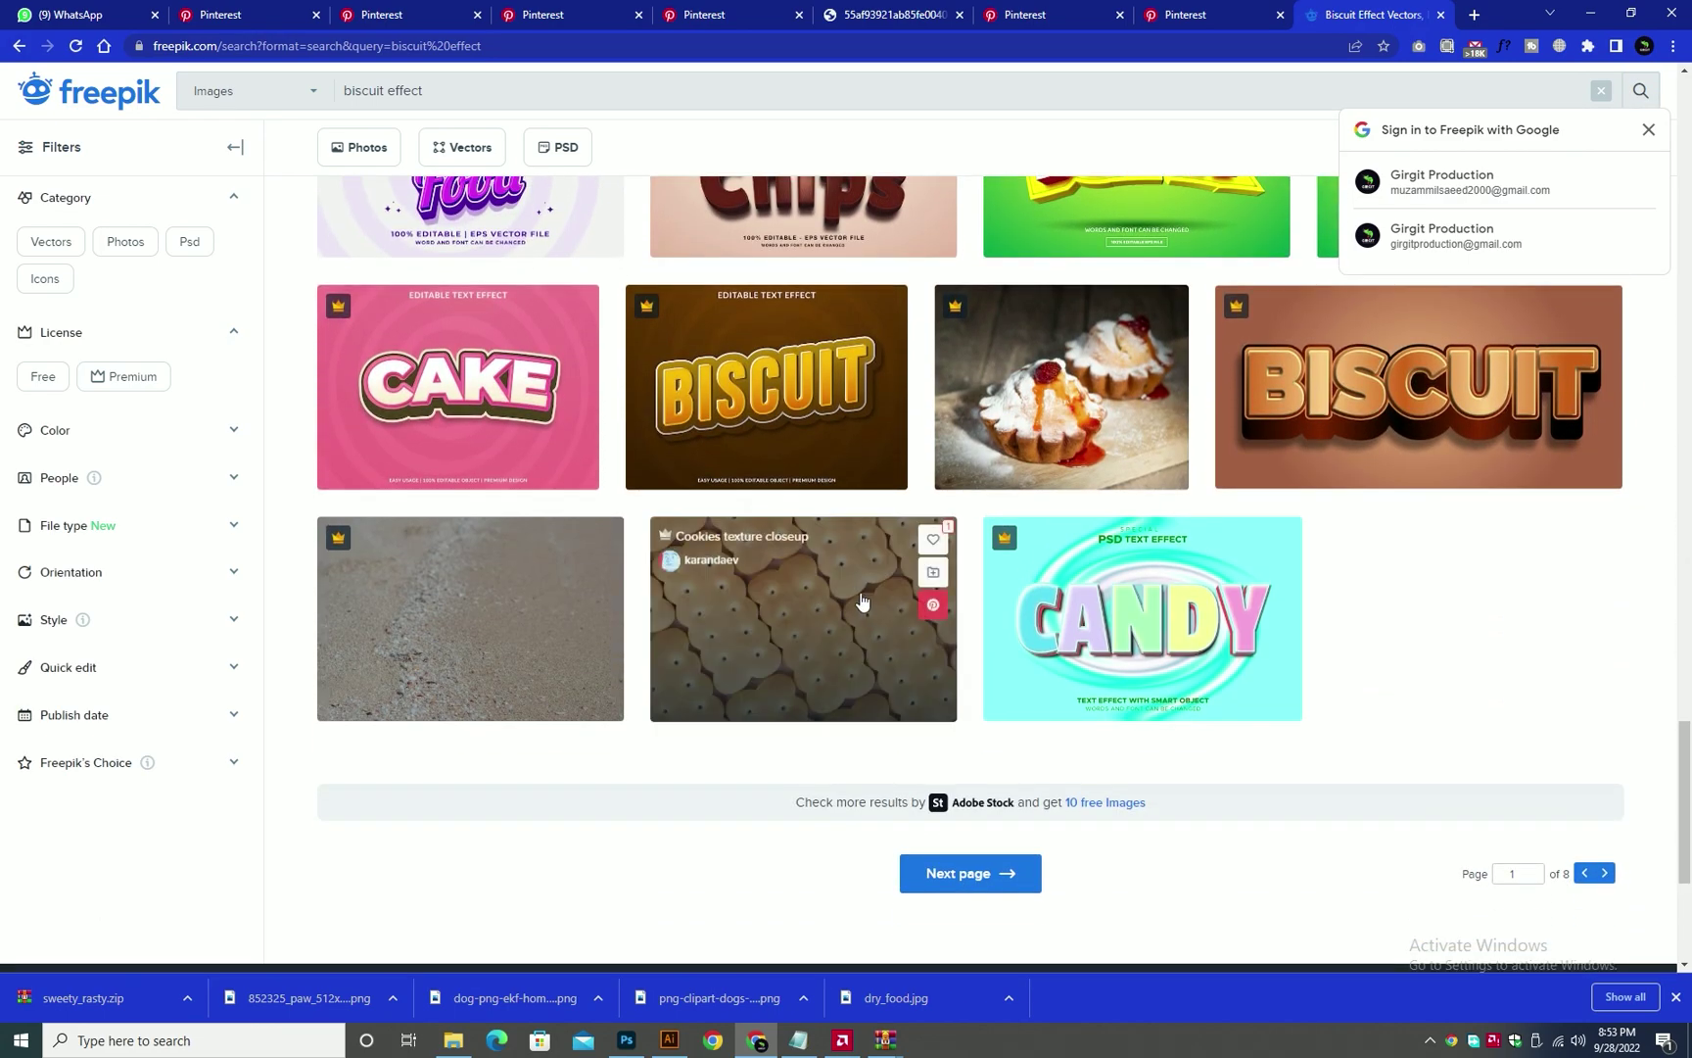
pyautogui.click(513, 79)
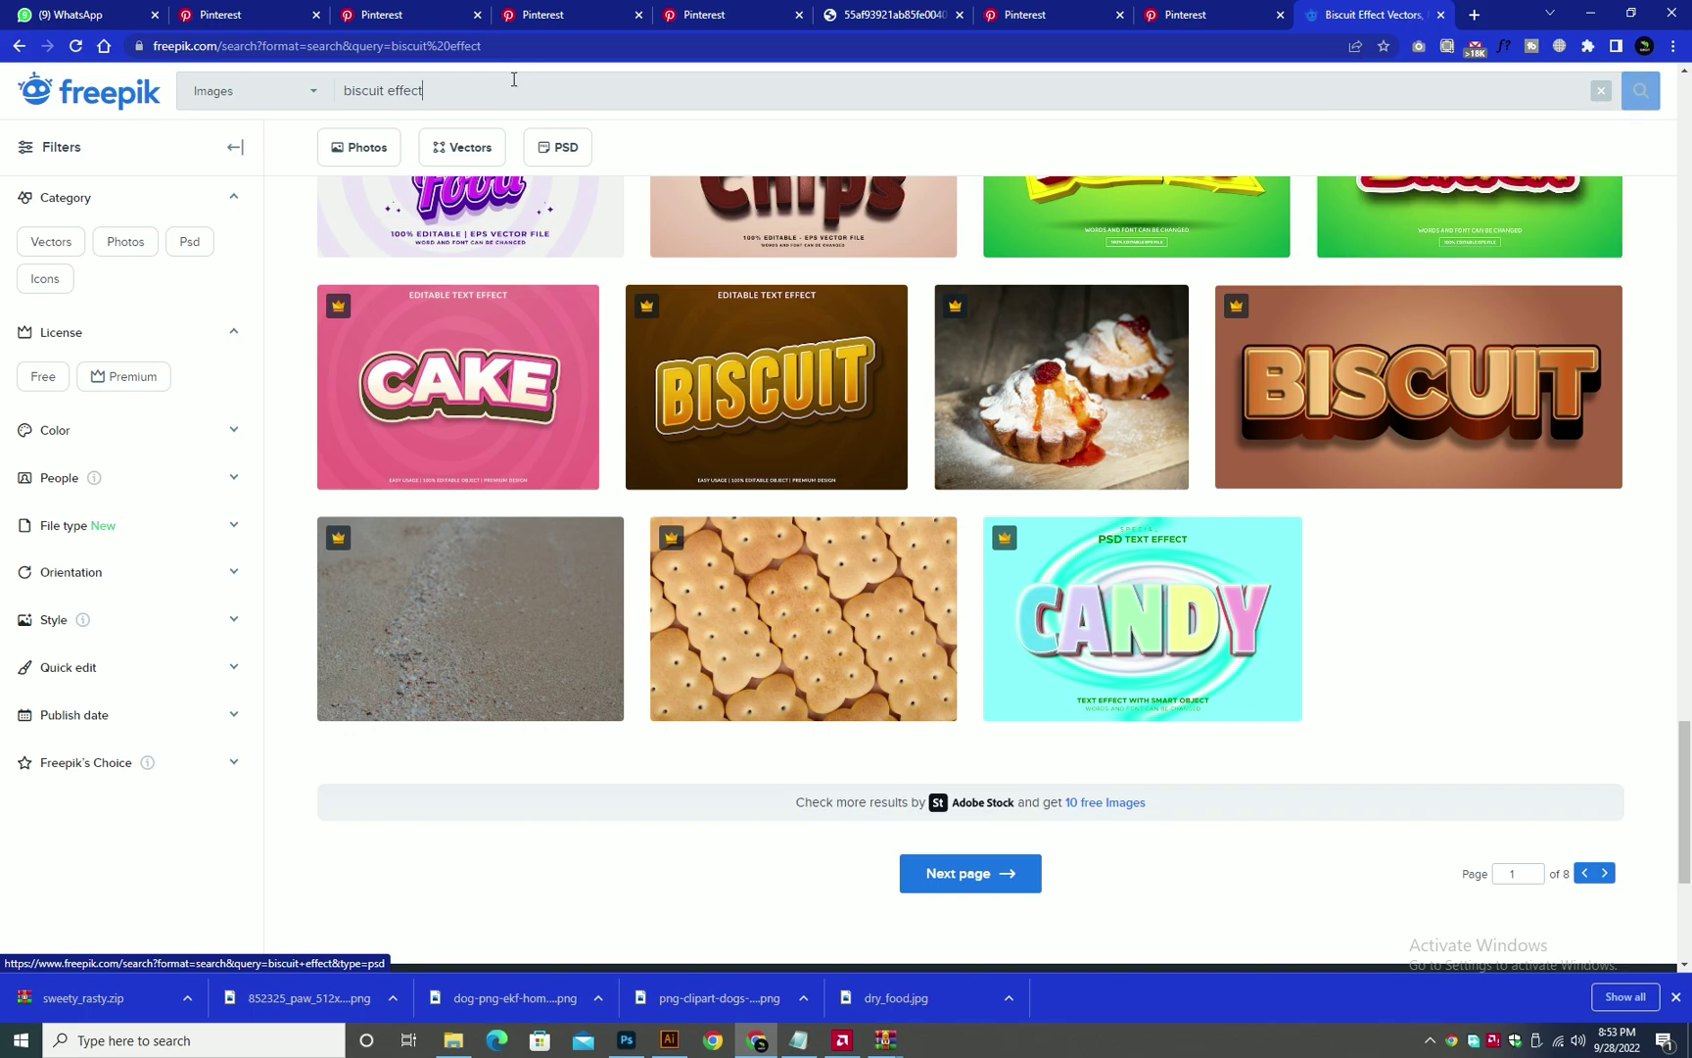
# - Change the Freepik search to "cookie texture" and browse the resulting images
pyautogui.write('cookie texture')
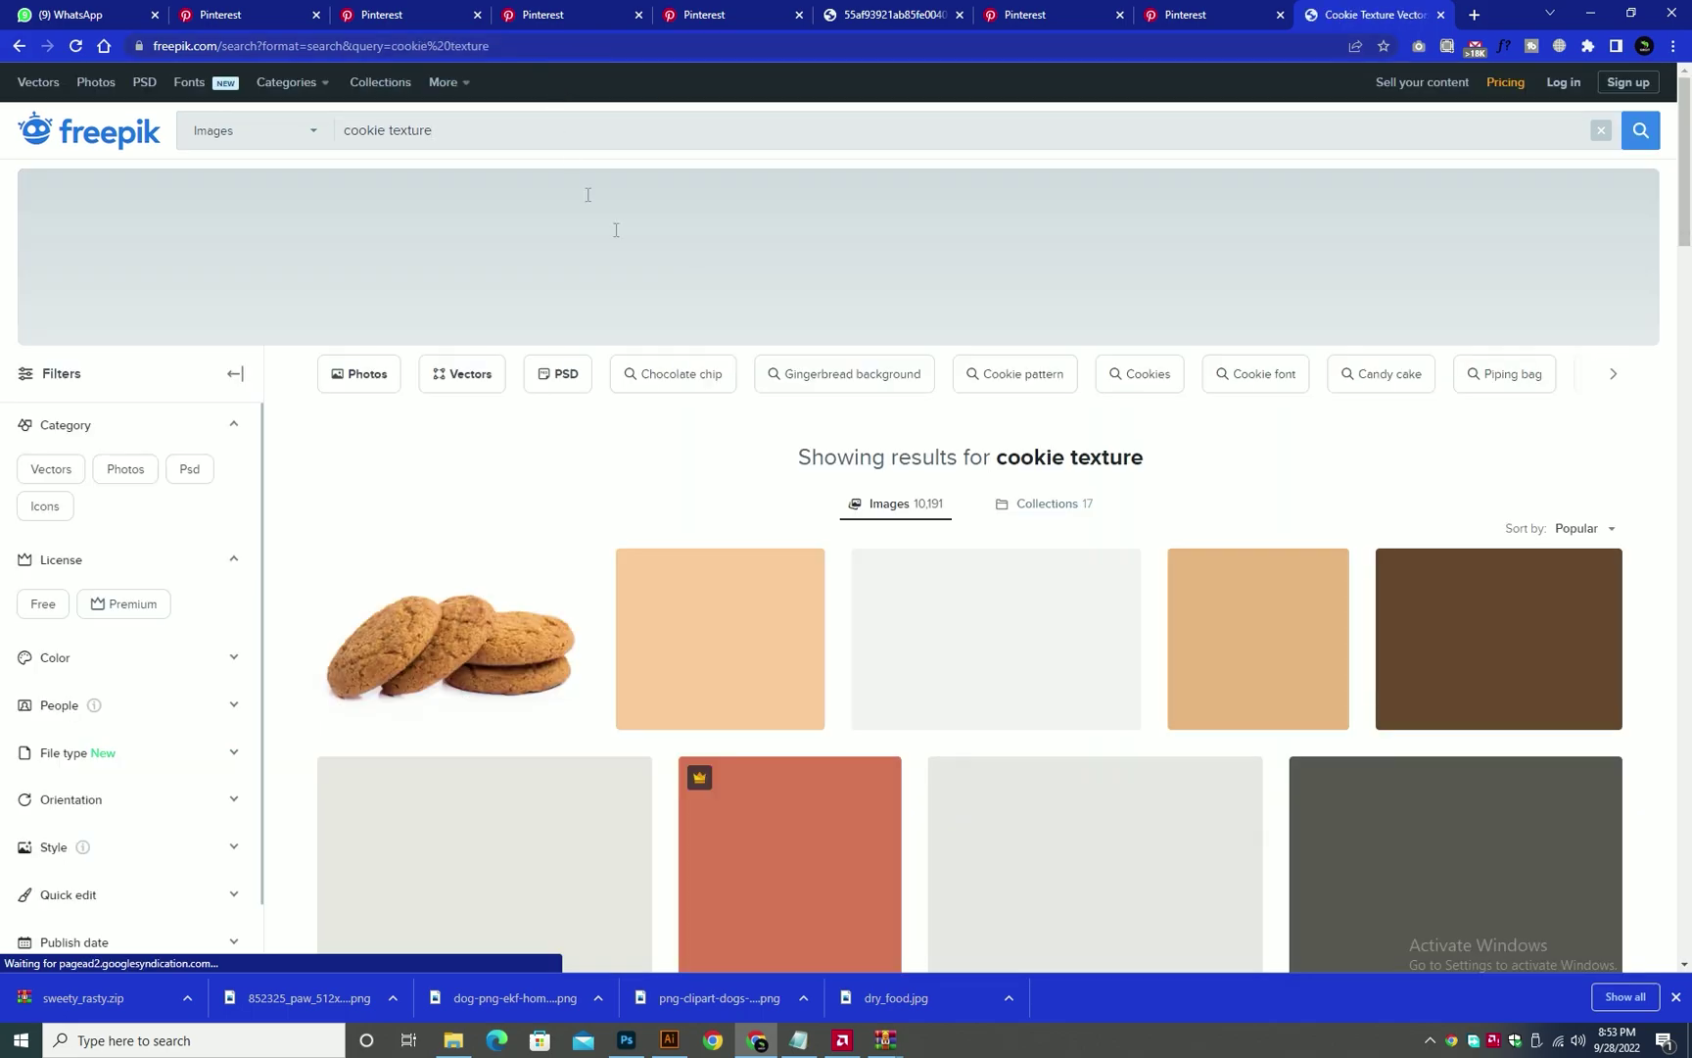
pyautogui.moveTo(1688, 157); pyautogui.dragTo(1690, 357)
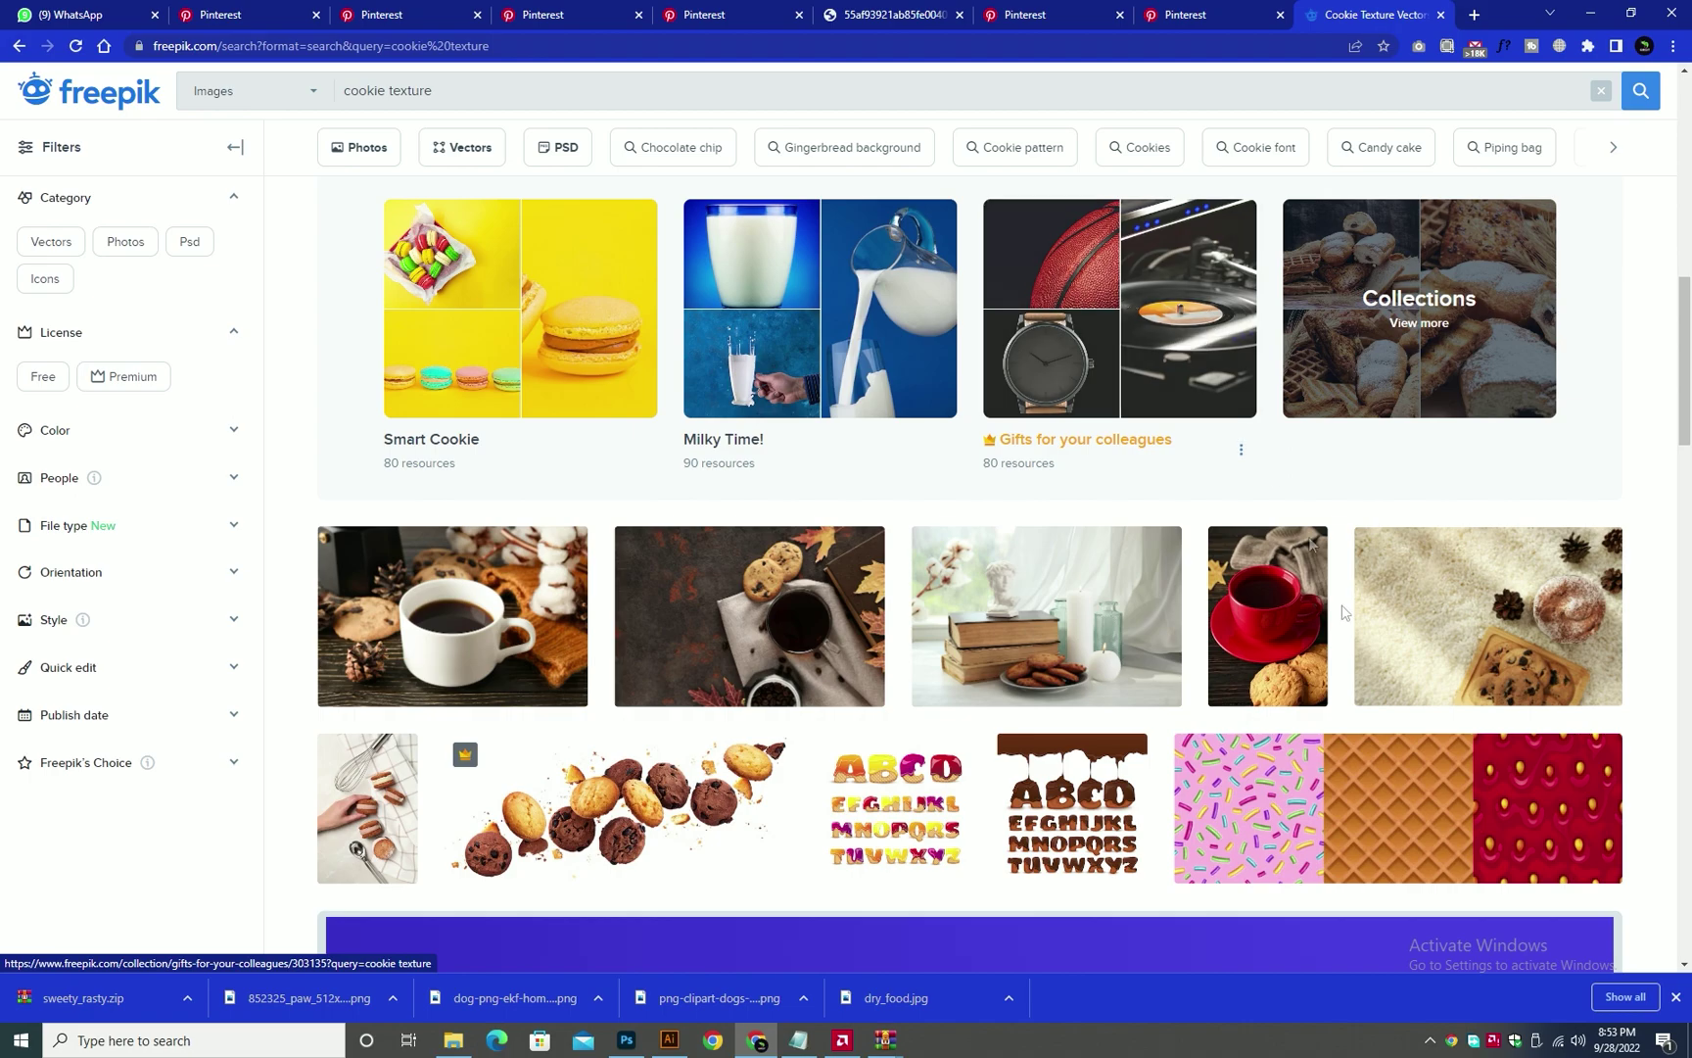
pyautogui.scroll(-7, 747, 281)
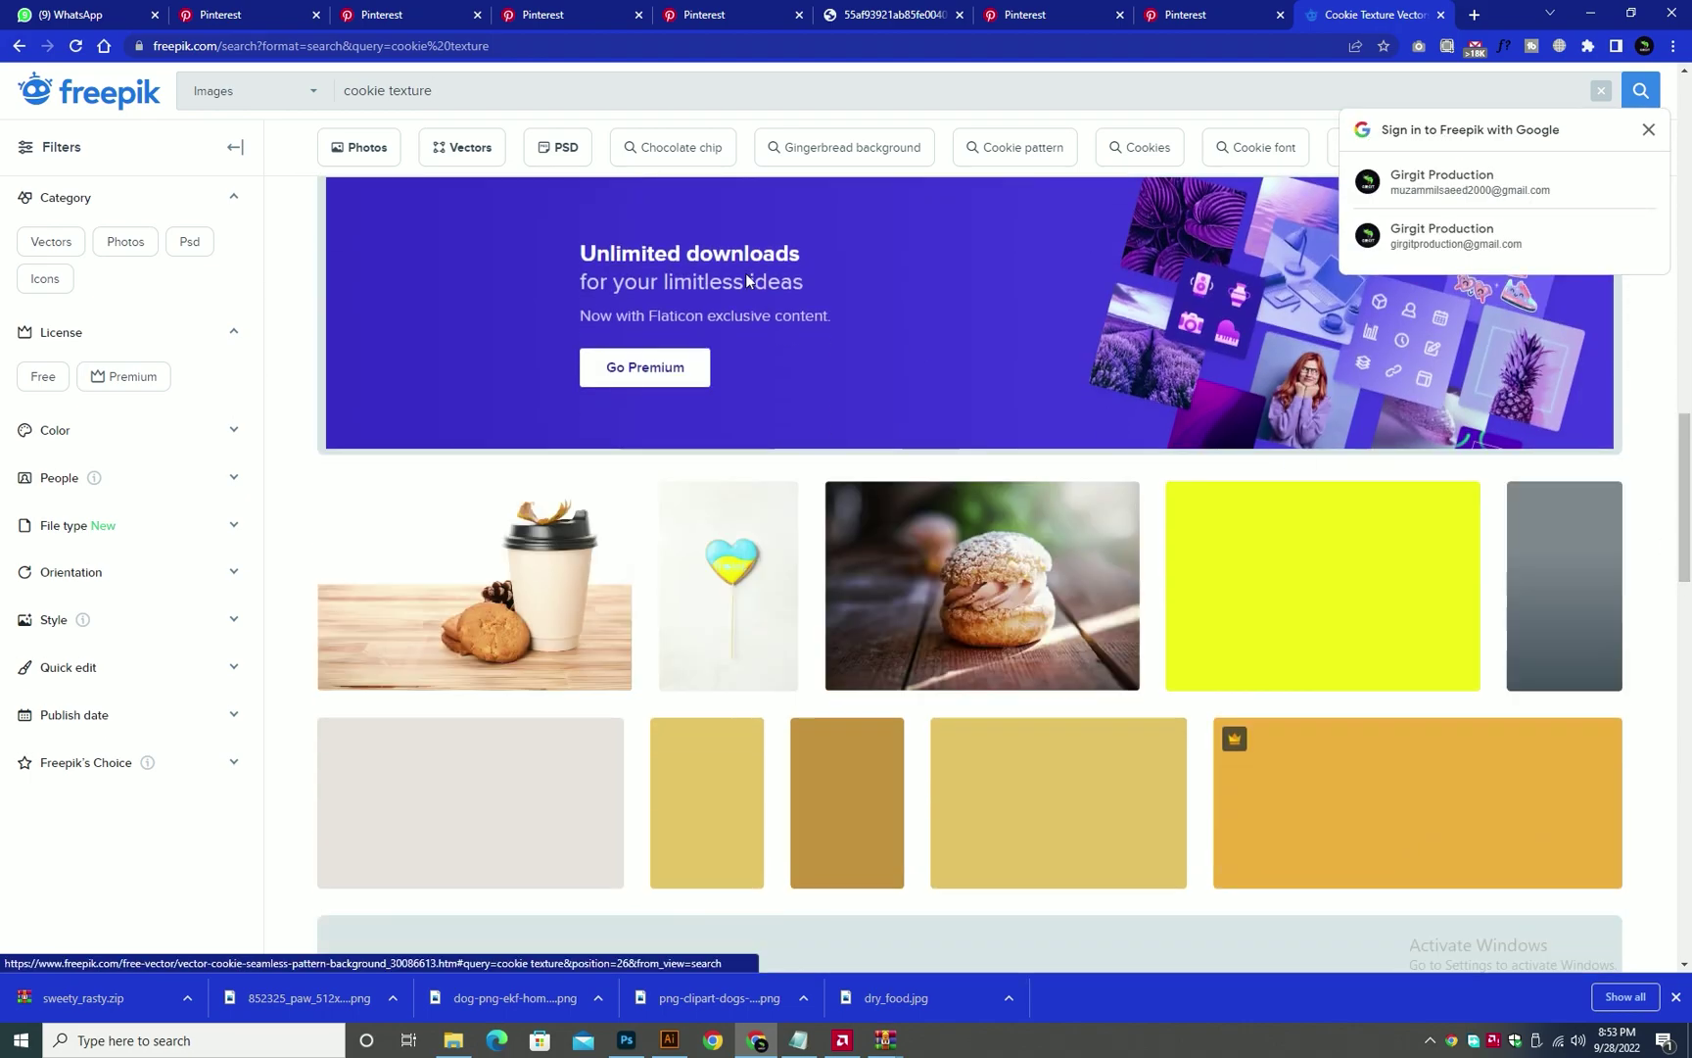
# - Search Google for "cookies texture" and open the preview of the plain golden cookie texture image
pyautogui.click(990, 40)
pyautogui.write('cookkie')
pyautogui.press('BackSpace')
pyautogui.press('BackSpace')
pyautogui.press('BackSpace')
pyautogui.write('ie')
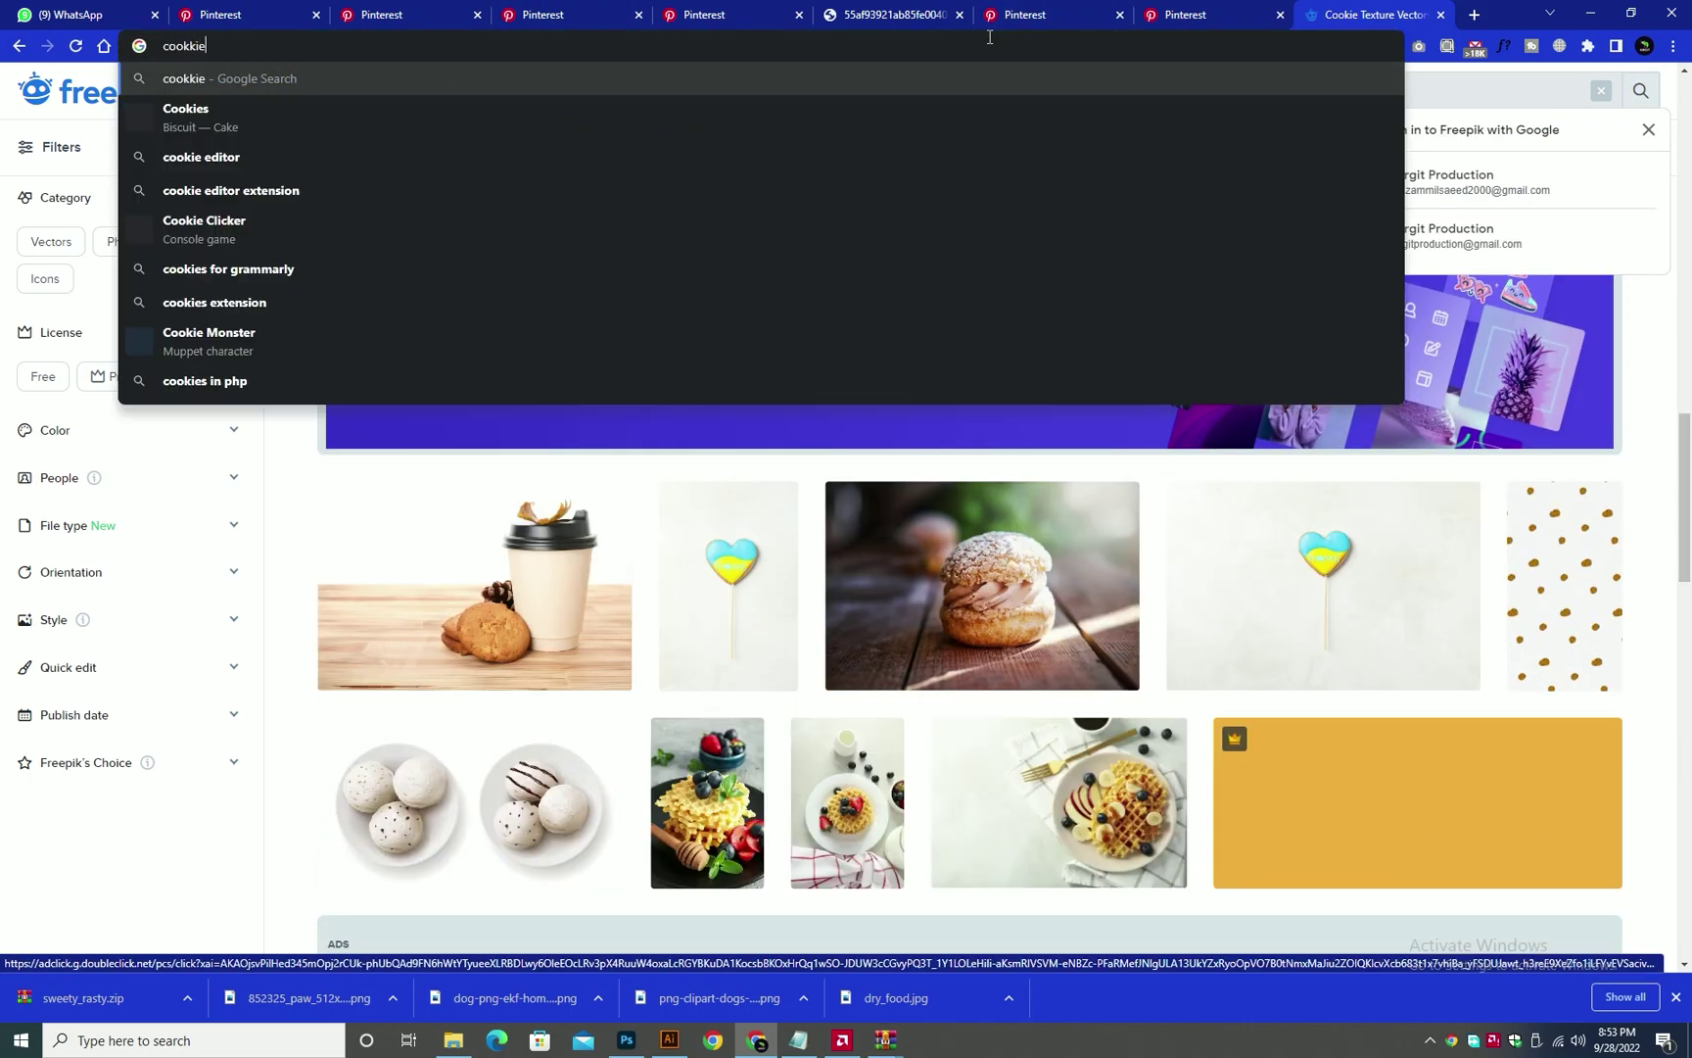
pyautogui.write('s texture')
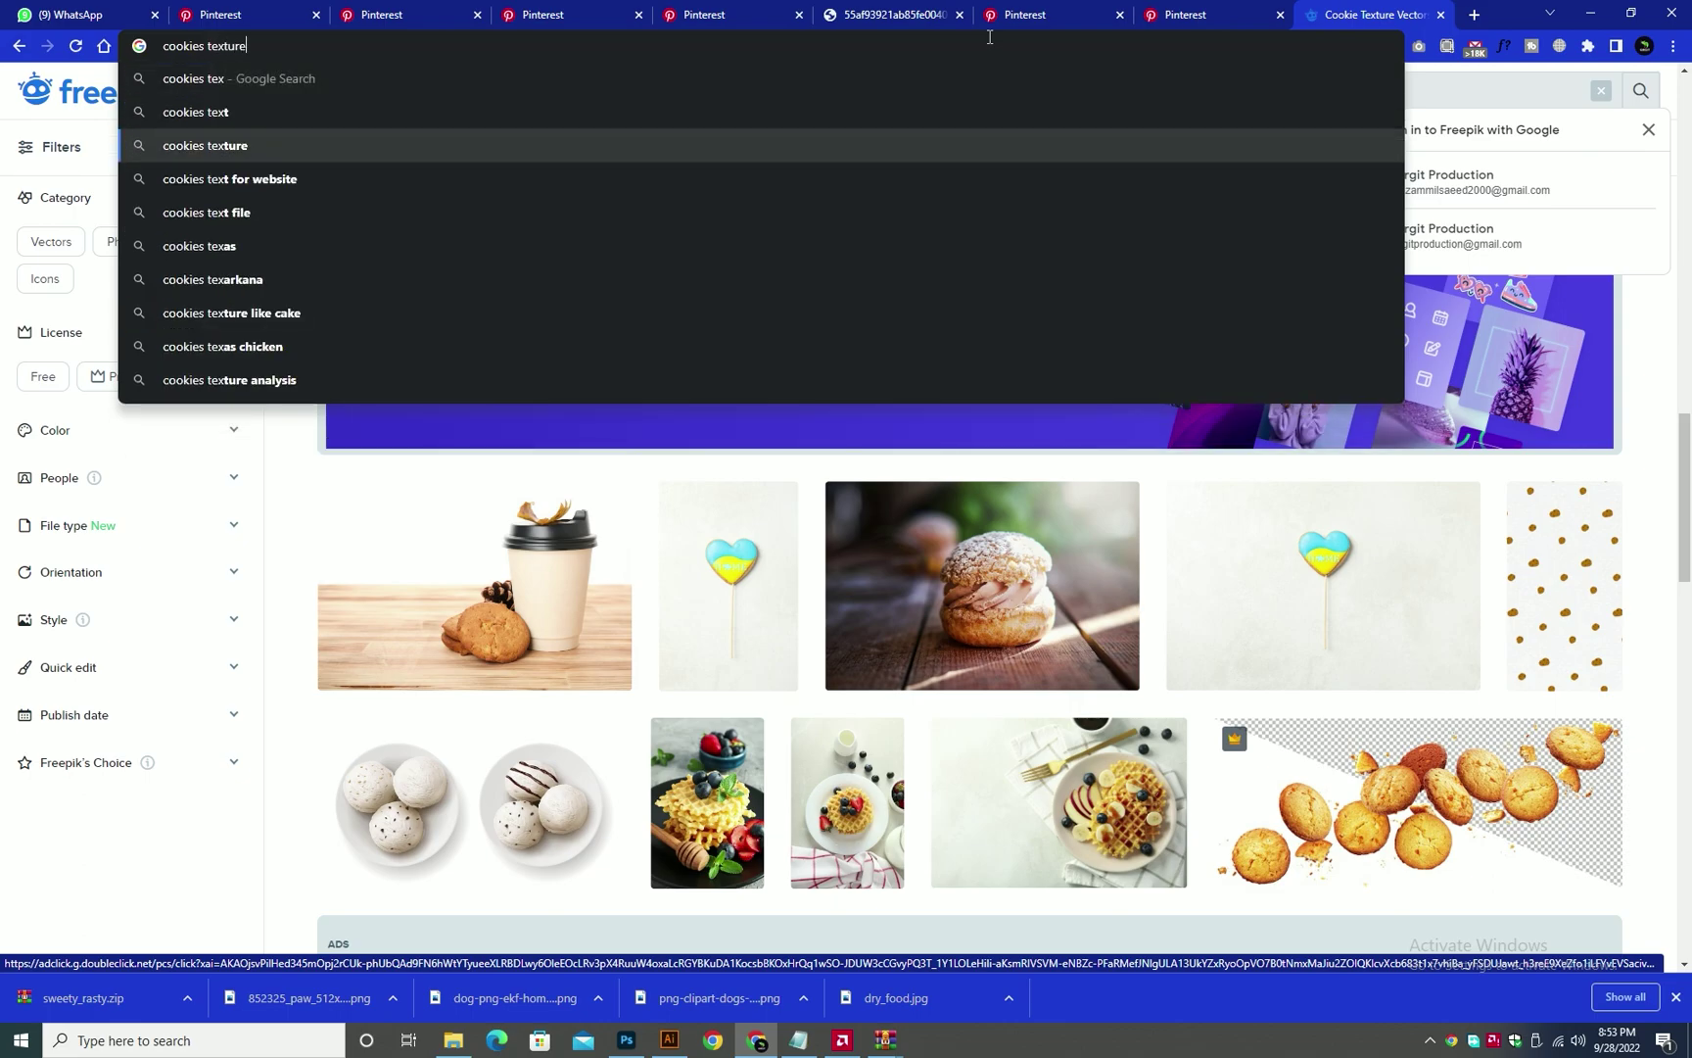
pyautogui.press('Return')
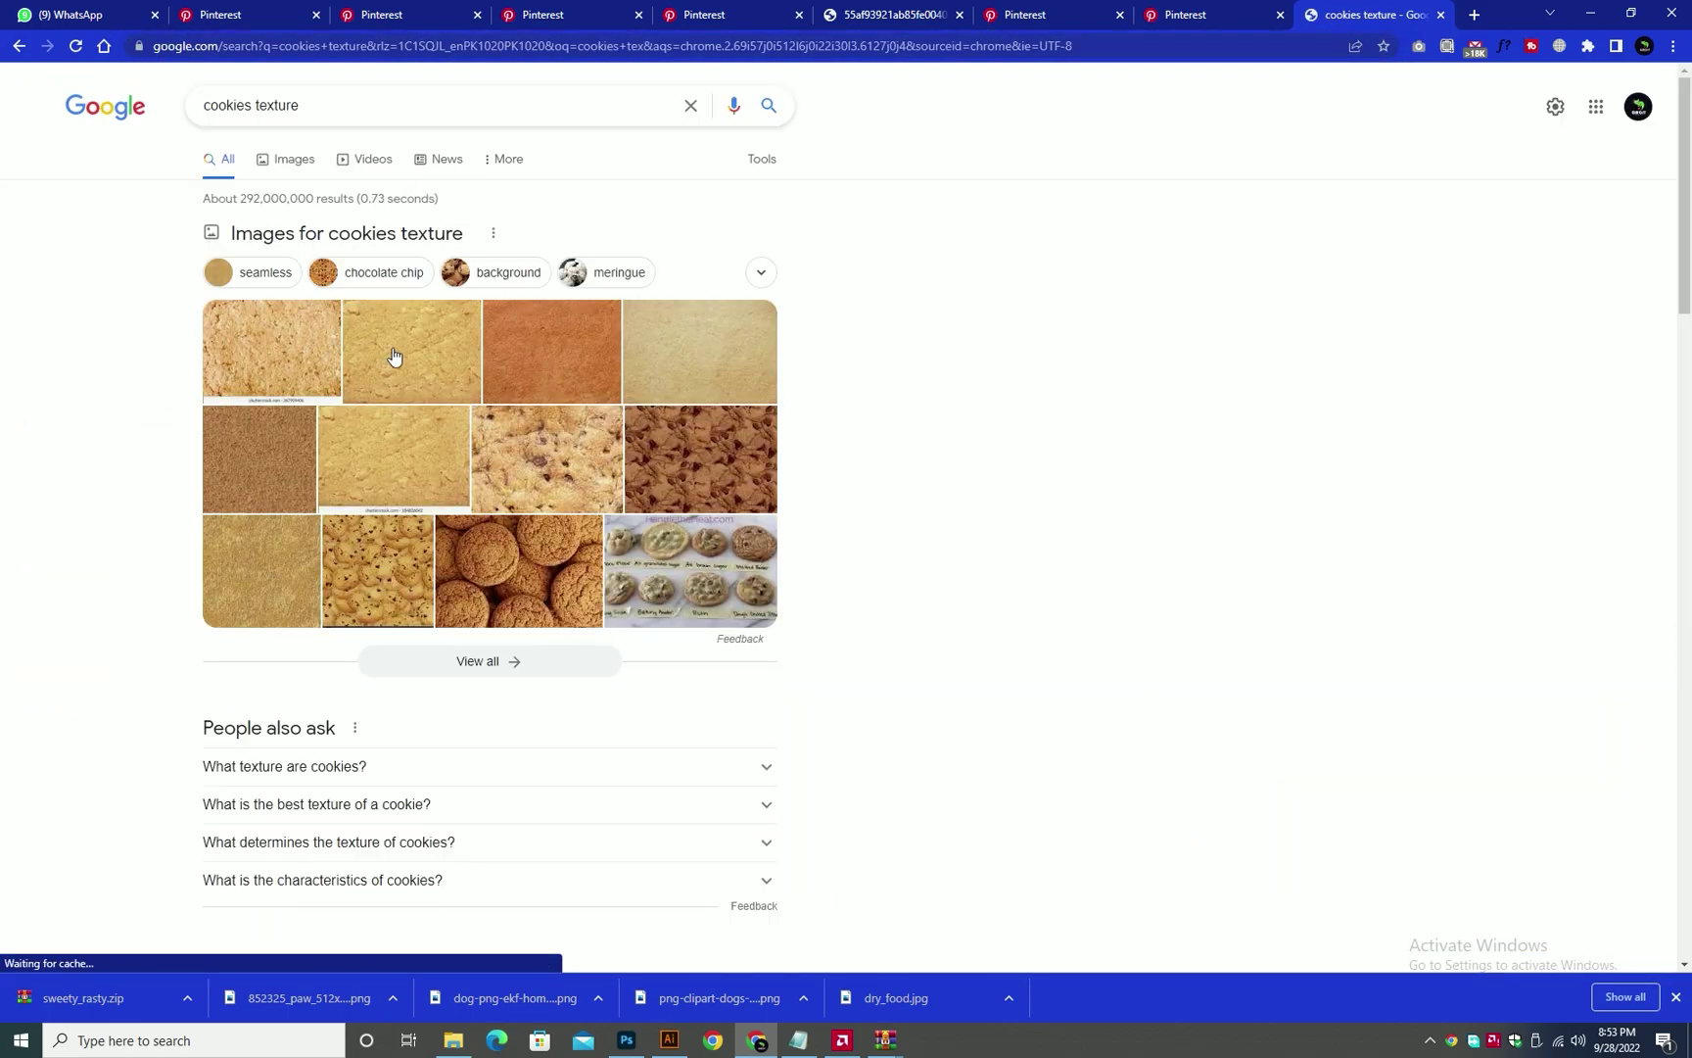
pyautogui.click(394, 356)
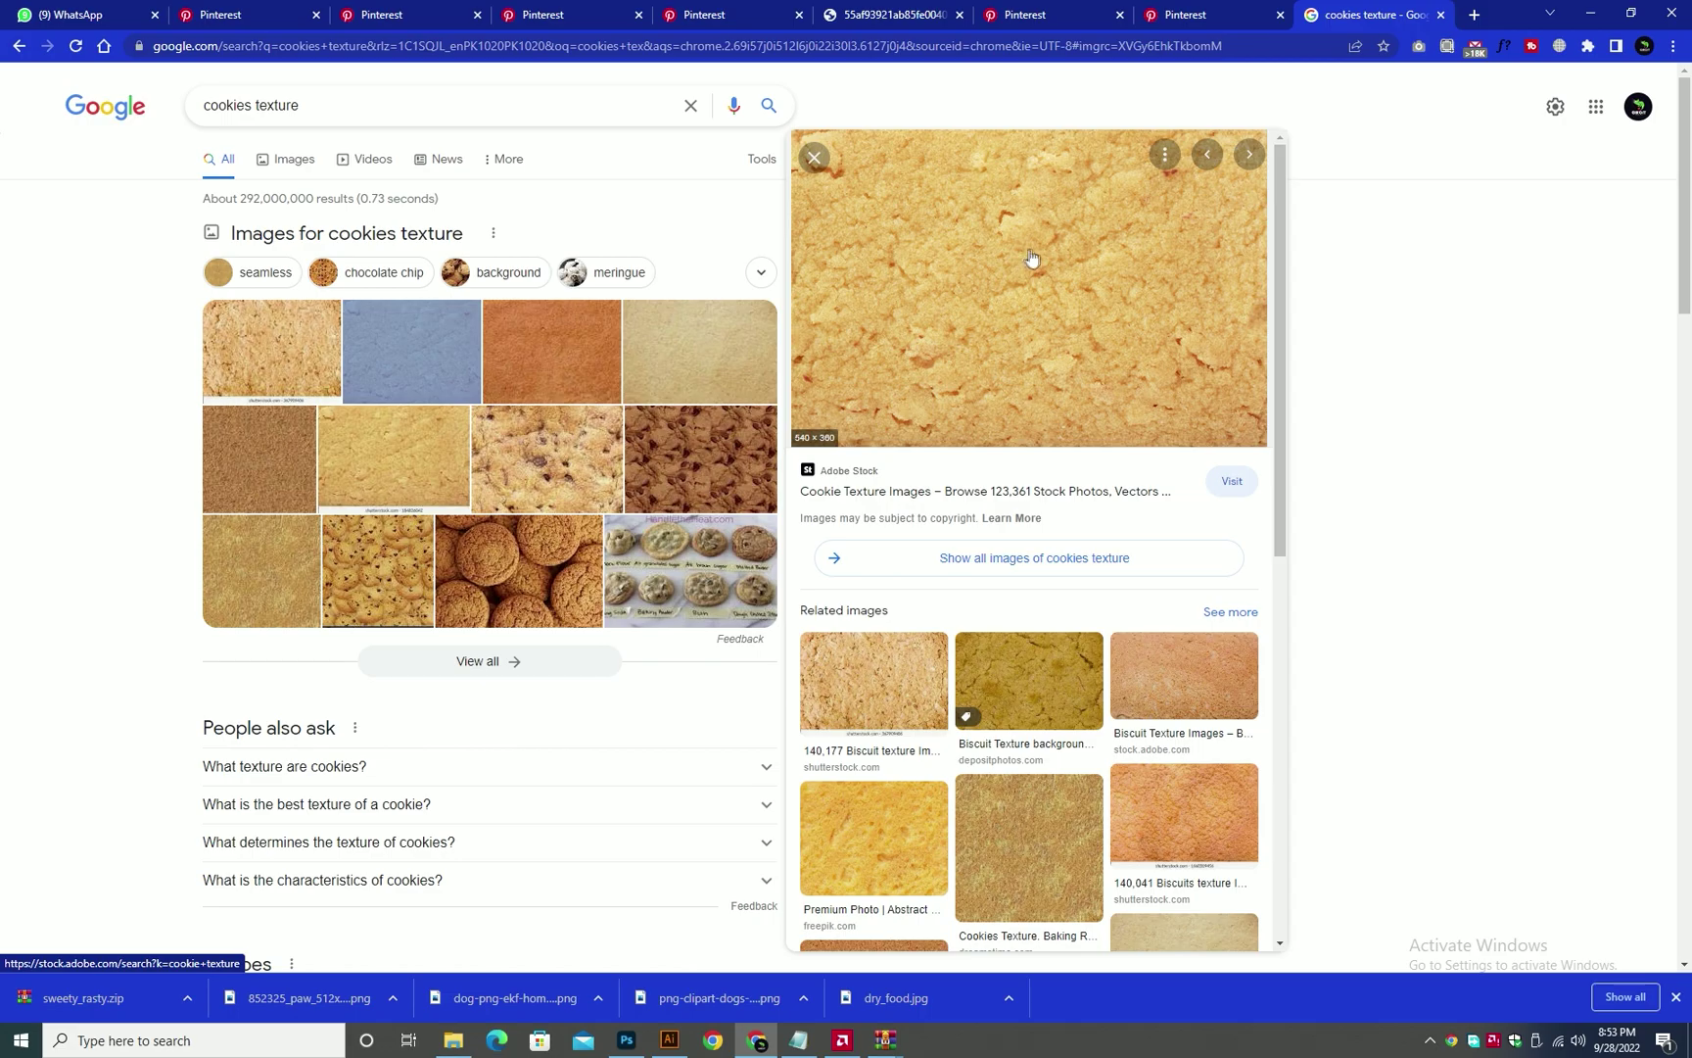
# - Copy the previewed cookie texture image, switch to Illustrator and paste it into the pouch design
pyautogui.rightClick(1037, 249)
pyautogui.click(1102, 452)
pyautogui.hotkey('alt', 'Tab')
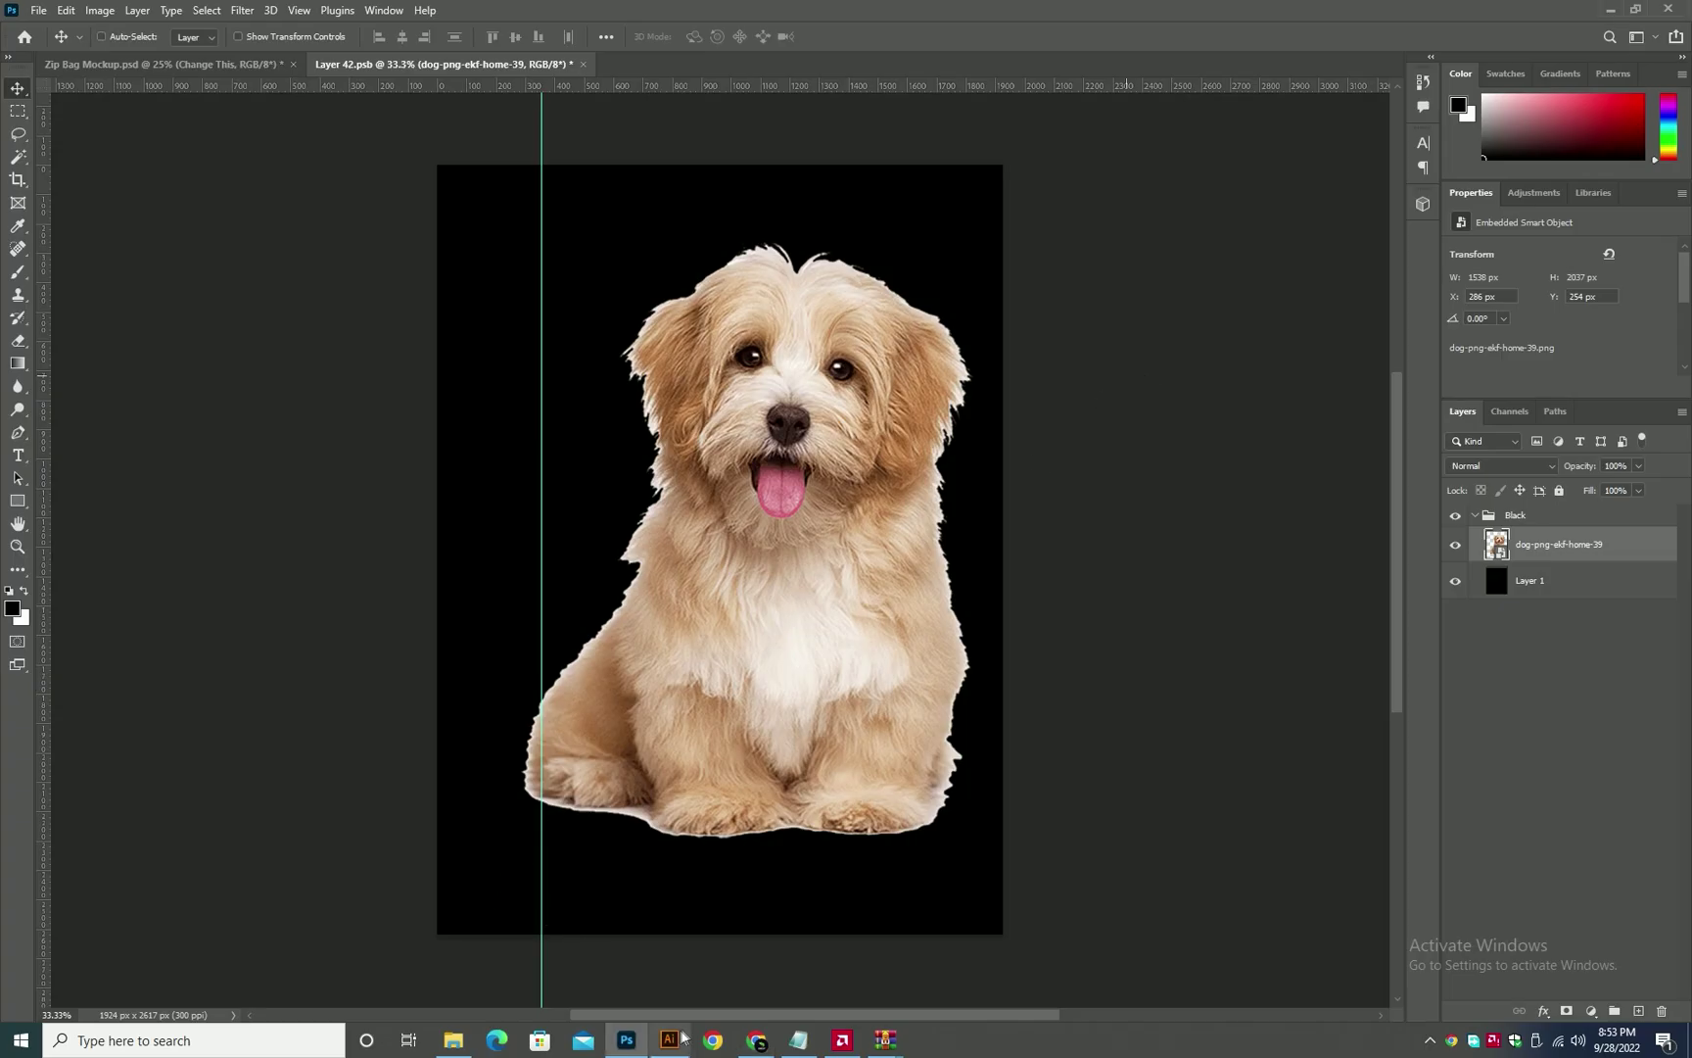
pyautogui.click(670, 1039)
pyautogui.hotkey('ctrl', 'v')
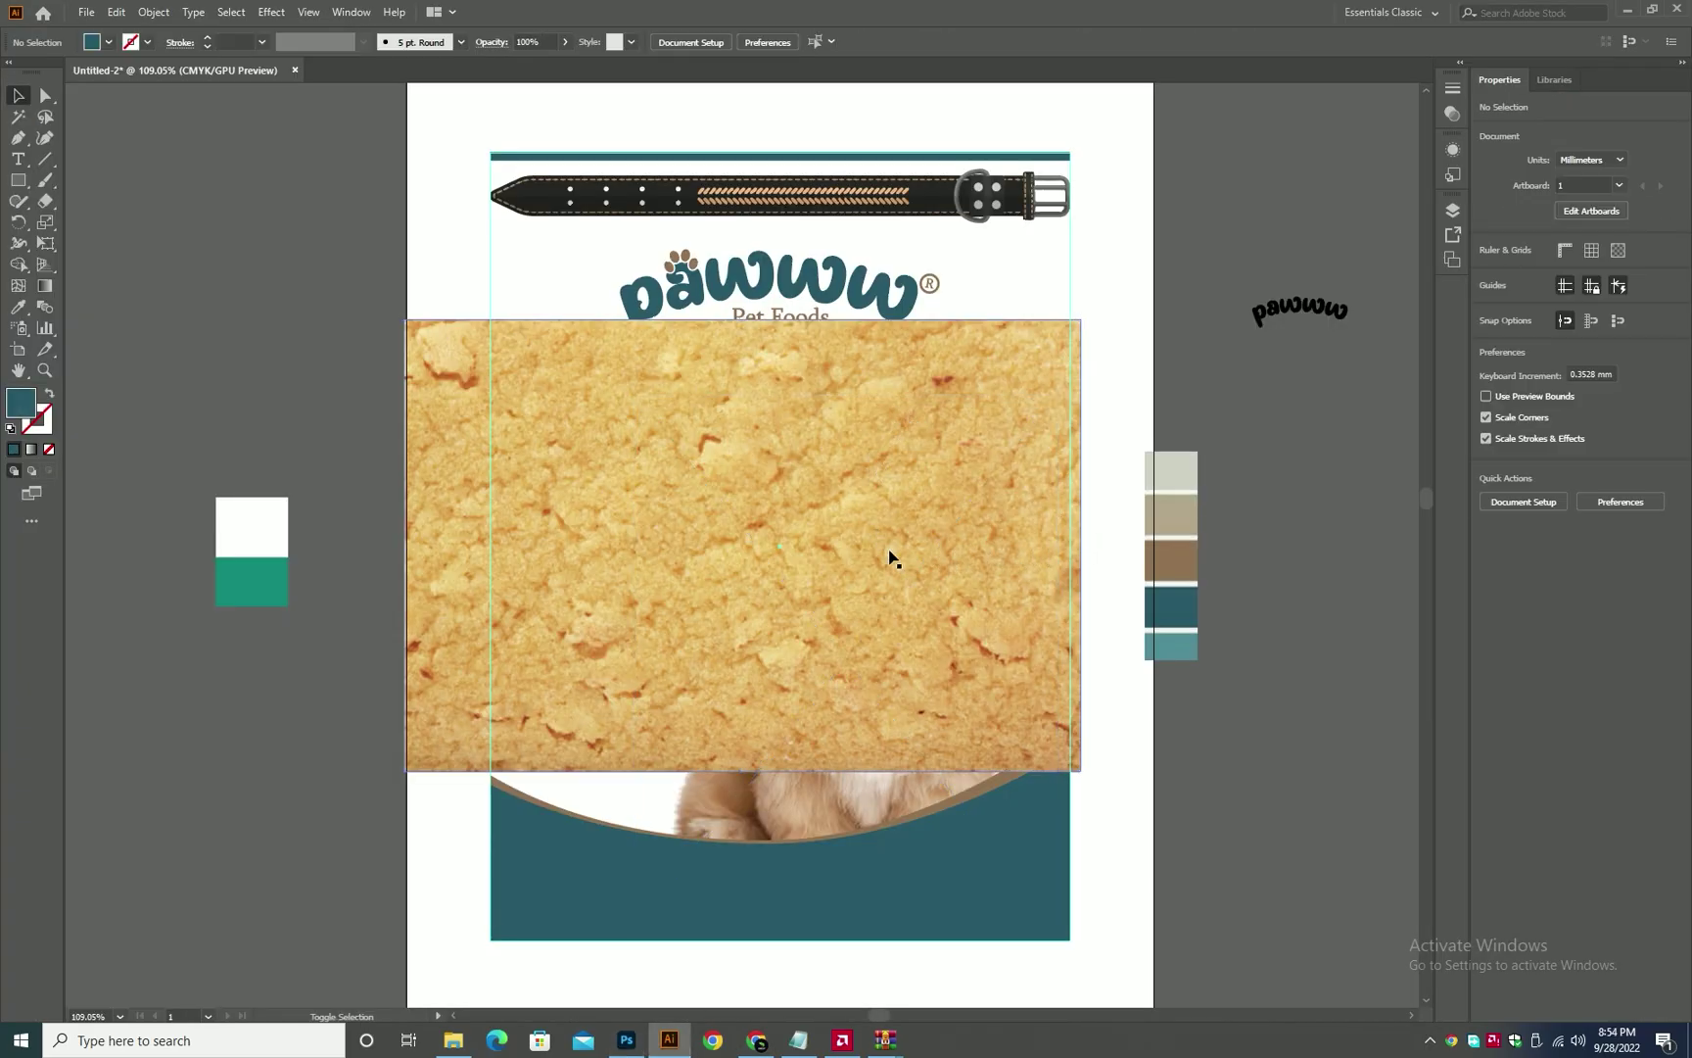
# - Scale the pasted cookie texture down so it no longer covers the pouch artwork
pyautogui.moveTo(1081, 545); pyautogui.dragTo(663, 536)
pyautogui.moveTo(820, 516); pyautogui.dragTo(799, 542)
pyautogui.hotkey('ctrl', 'z')
pyautogui.scroll(4, 737, 533)
# - Mirror a copy of the cookie texture, join it to the original as one long strip and group the pieces
pyautogui.press('o')
pyautogui.press('v')
pyautogui.hotkey('ctrl', 'z')
pyautogui.press('o')
pyautogui.moveTo(953, 450); pyautogui.dragTo(1031, 534)
pyautogui.press('v')
pyautogui.moveTo(1061, 514); pyautogui.dragTo(848, 560)
pyautogui.doubleClick(850, 561)
pyautogui.doubleClick(942, 449)
pyautogui.moveTo(958, 456); pyautogui.dragTo(1058, 585)
pyautogui.hotkey('ctrl', 'z')
pyautogui.hotkey('ctrl', 'g')
# - Resize the cookie strip, place it beside the dog one level back and warp it as Arc with -19% horizontal and 11% vertical distortion
pyautogui.moveTo(1109, 584); pyautogui.dragTo(978, 646)
pyautogui.moveTo(1071, 647); pyautogui.dragTo(707, 560)
pyautogui.hotkey('ctrl', '[')
pyautogui.click(139, 13)
pyautogui.moveTo(323, 503)
pyautogui.click(441, 502)
pyautogui.moveTo(888, 476); pyautogui.dragTo(857, 559)
pyautogui.click(863, 607)
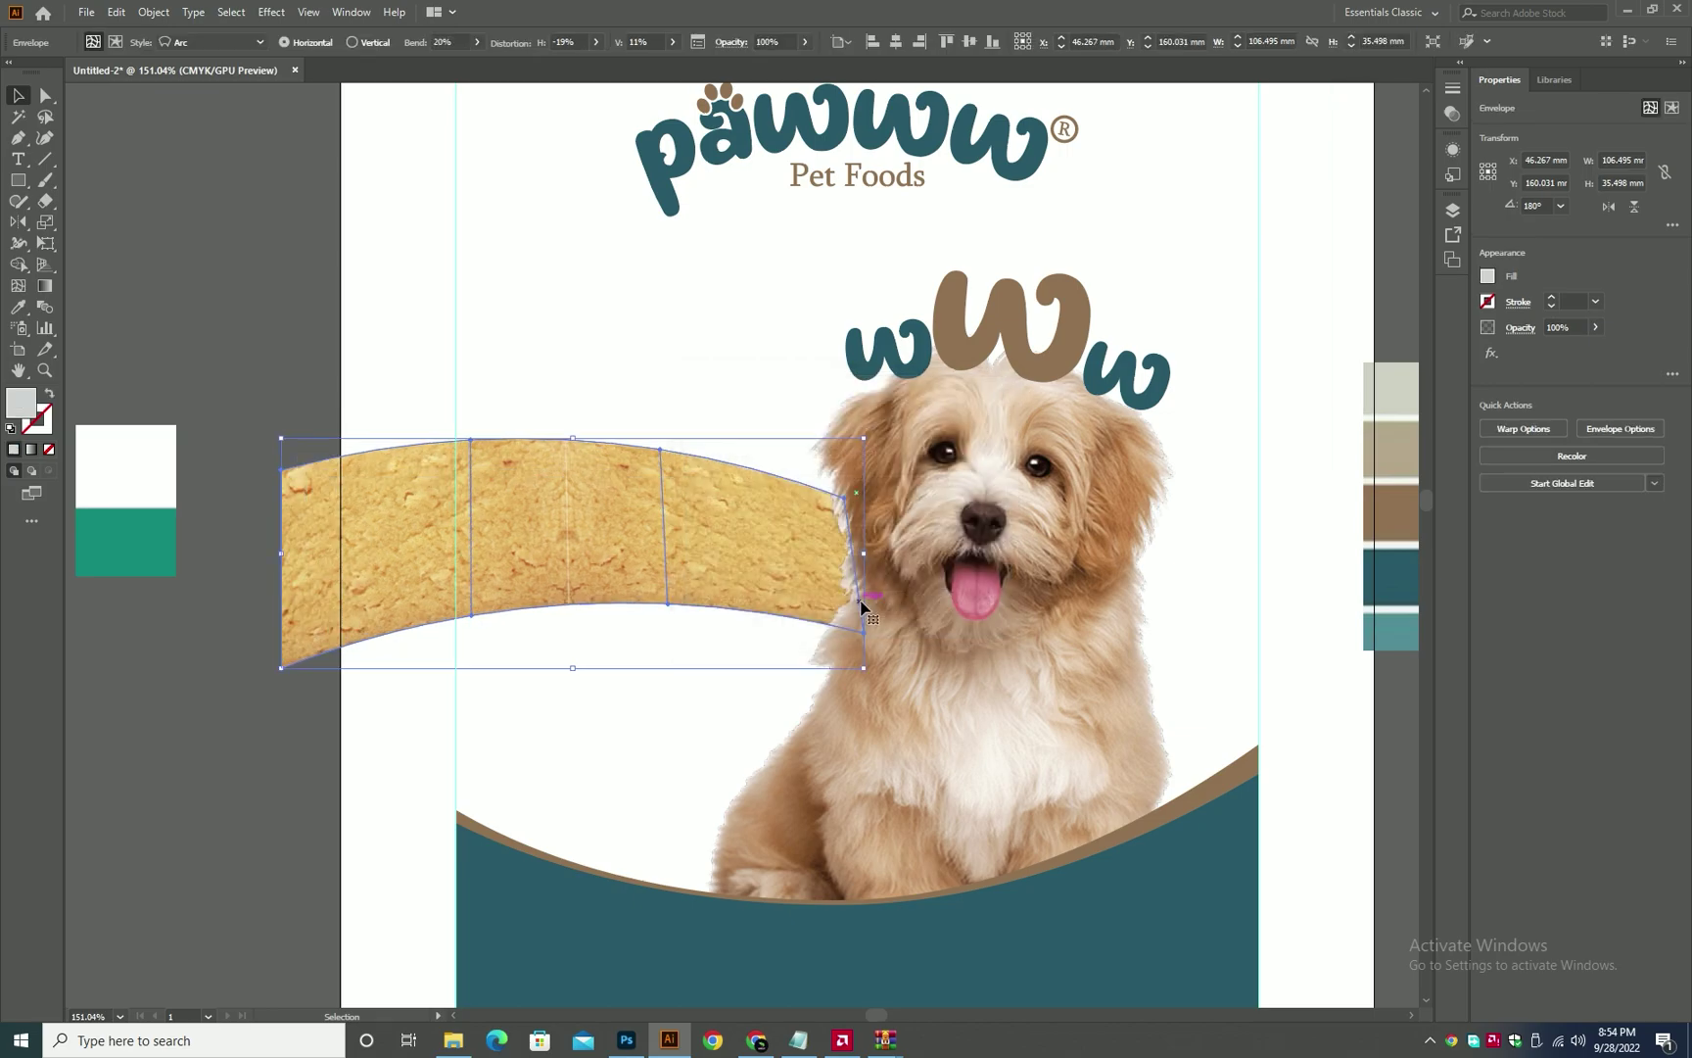
# - Rotate the arched cookie band slightly and position it with its right end against the dog's ear
pyautogui.moveTo(683, 563); pyautogui.dragTo(675, 569)
pyautogui.moveTo(857, 559); pyautogui.dragTo(827, 559)
pyautogui.moveTo(651, 520); pyautogui.dragTo(659, 510)
pyautogui.press('r')
pyautogui.moveTo(916, 690); pyautogui.dragTo(933, 641)
pyautogui.press('v')
pyautogui.moveTo(651, 505); pyautogui.dragTo(662, 506)
pyautogui.moveTo(838, 514); pyautogui.dragTo(825, 517)
# - Add the product name "Krunchies" from the Notepad brief as a text line above the cookie band
pyautogui.click(587, 287)
pyautogui.scroll(2, 585, 286)
pyautogui.press('t')
pyautogui.click(567, 487)
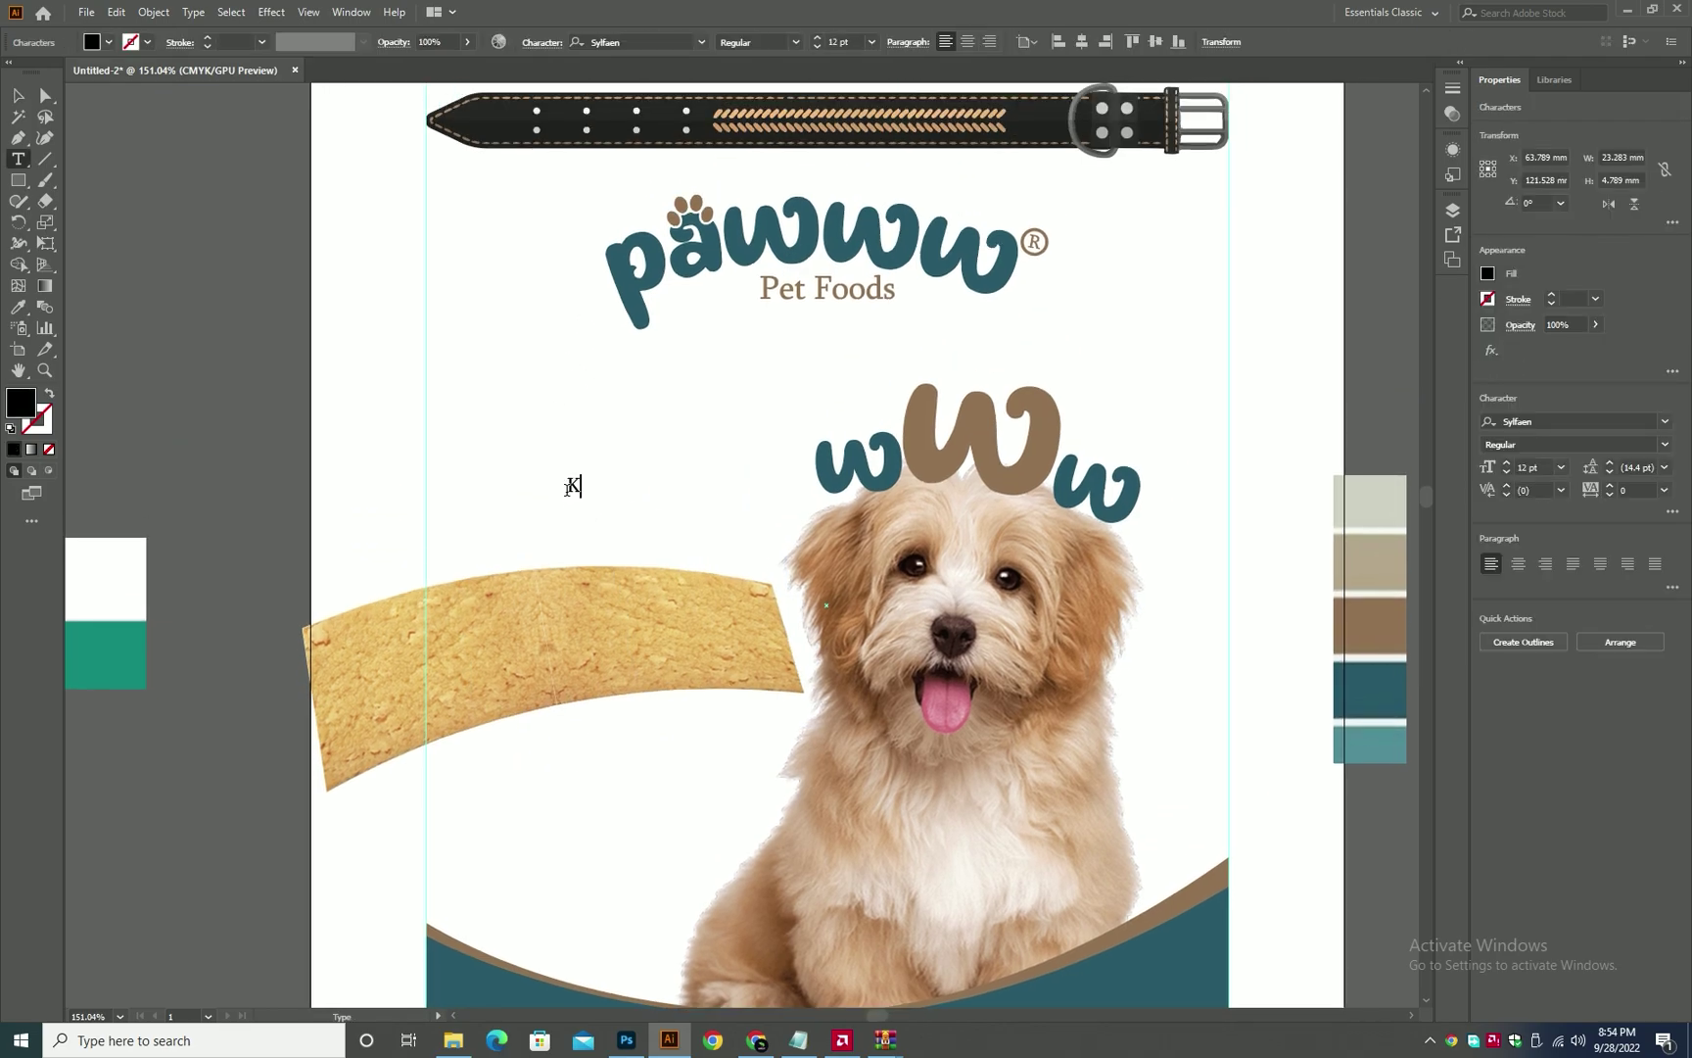
pyautogui.hotkey('alt', 'Tab')
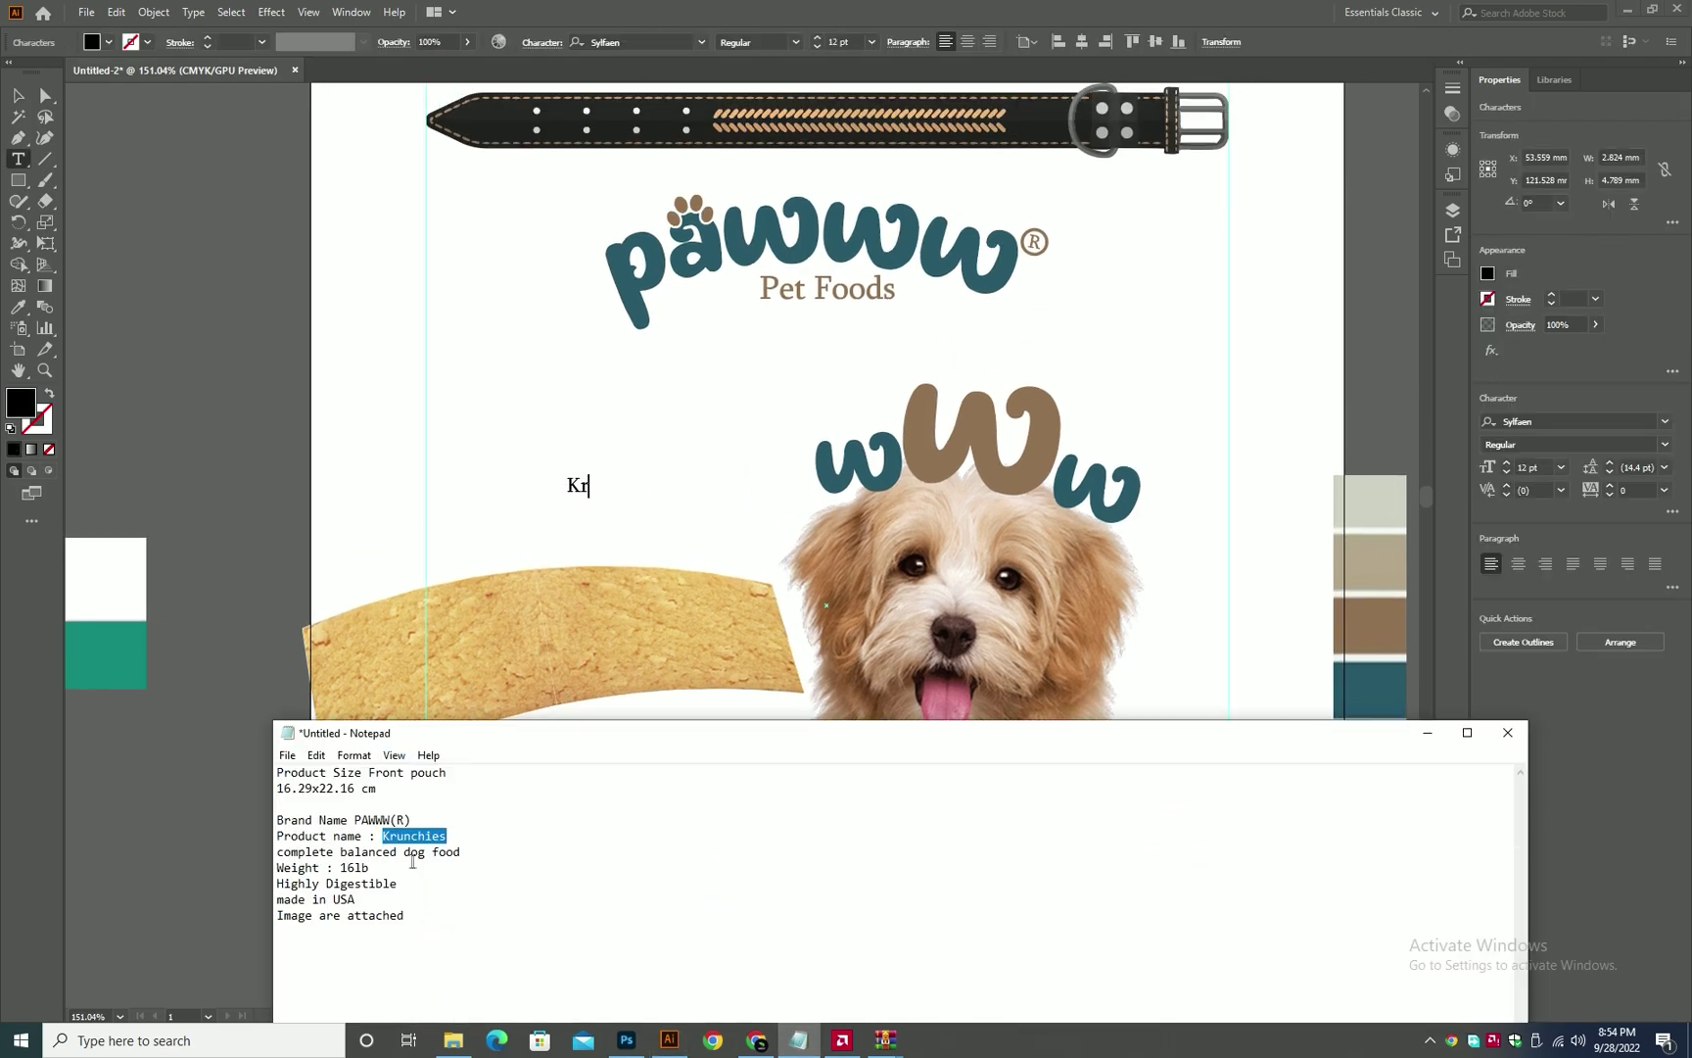
pyautogui.doubleClick(580, 486)
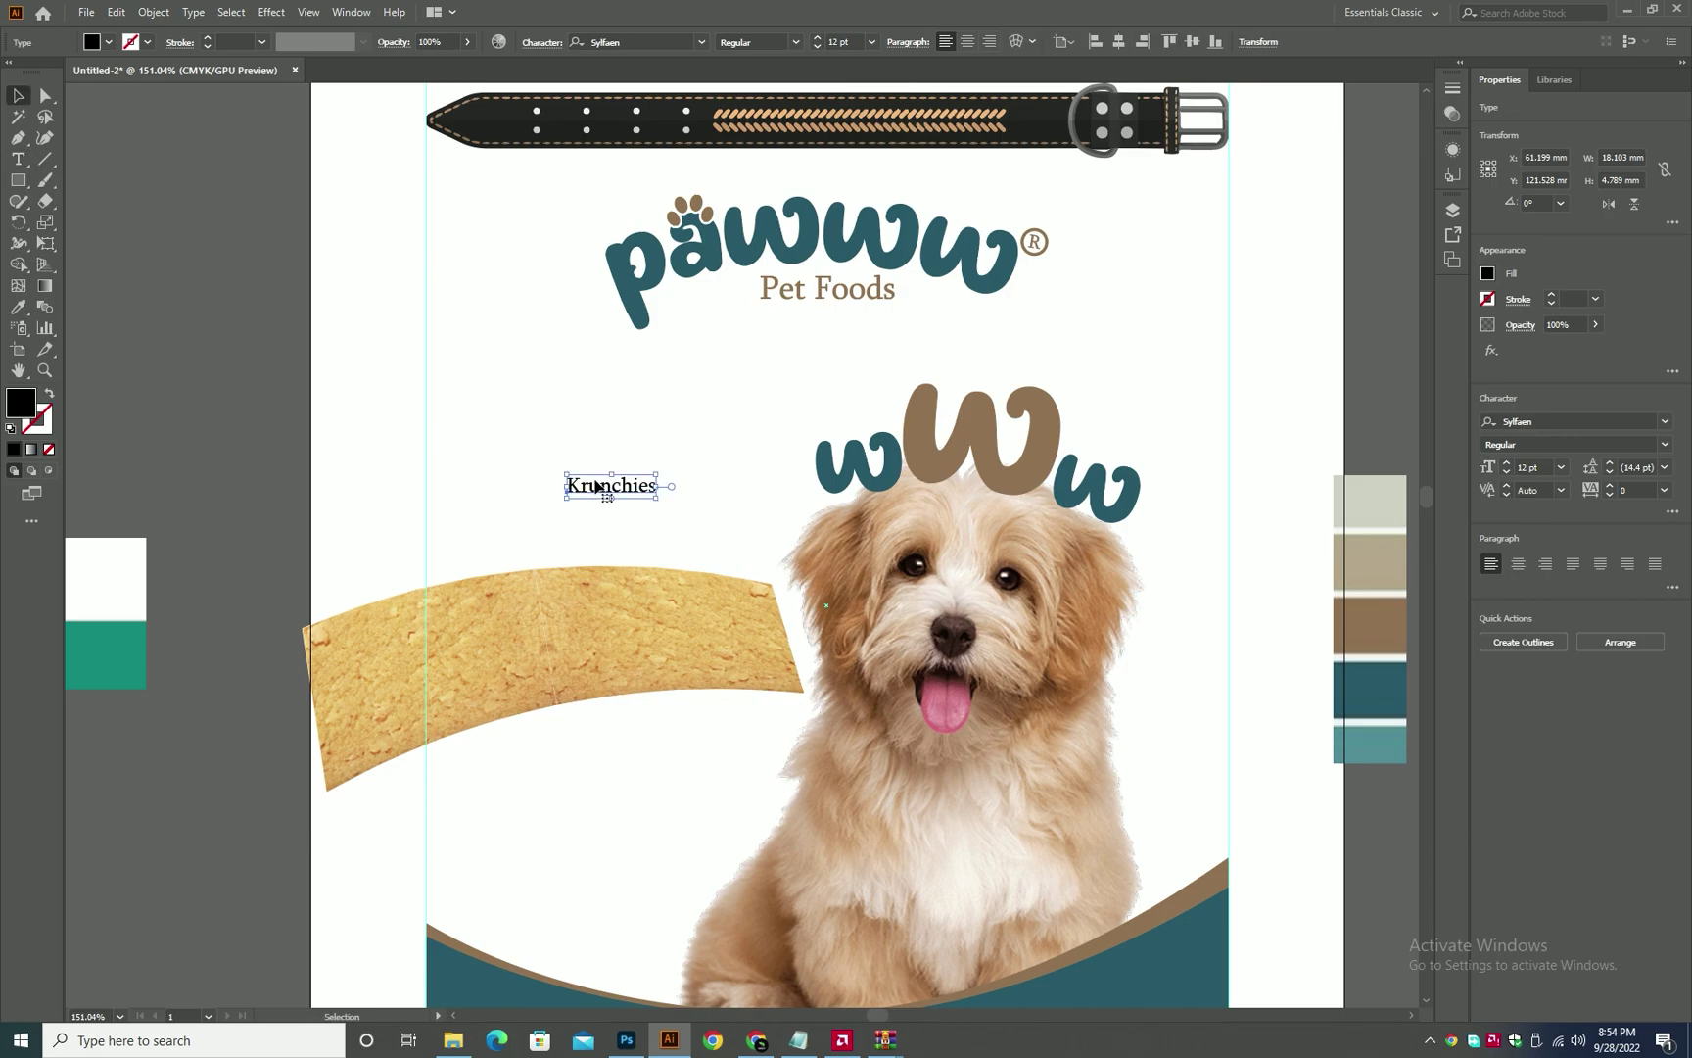
# - Move the Krunchies text onto the cookie band and enlarge it to 31.75 pt
pyautogui.moveTo(595, 486); pyautogui.dragTo(541, 647)
pyautogui.moveTo(628, 619); pyautogui.dragTo(679, 605)
pyautogui.moveTo(619, 660); pyautogui.dragTo(655, 649)
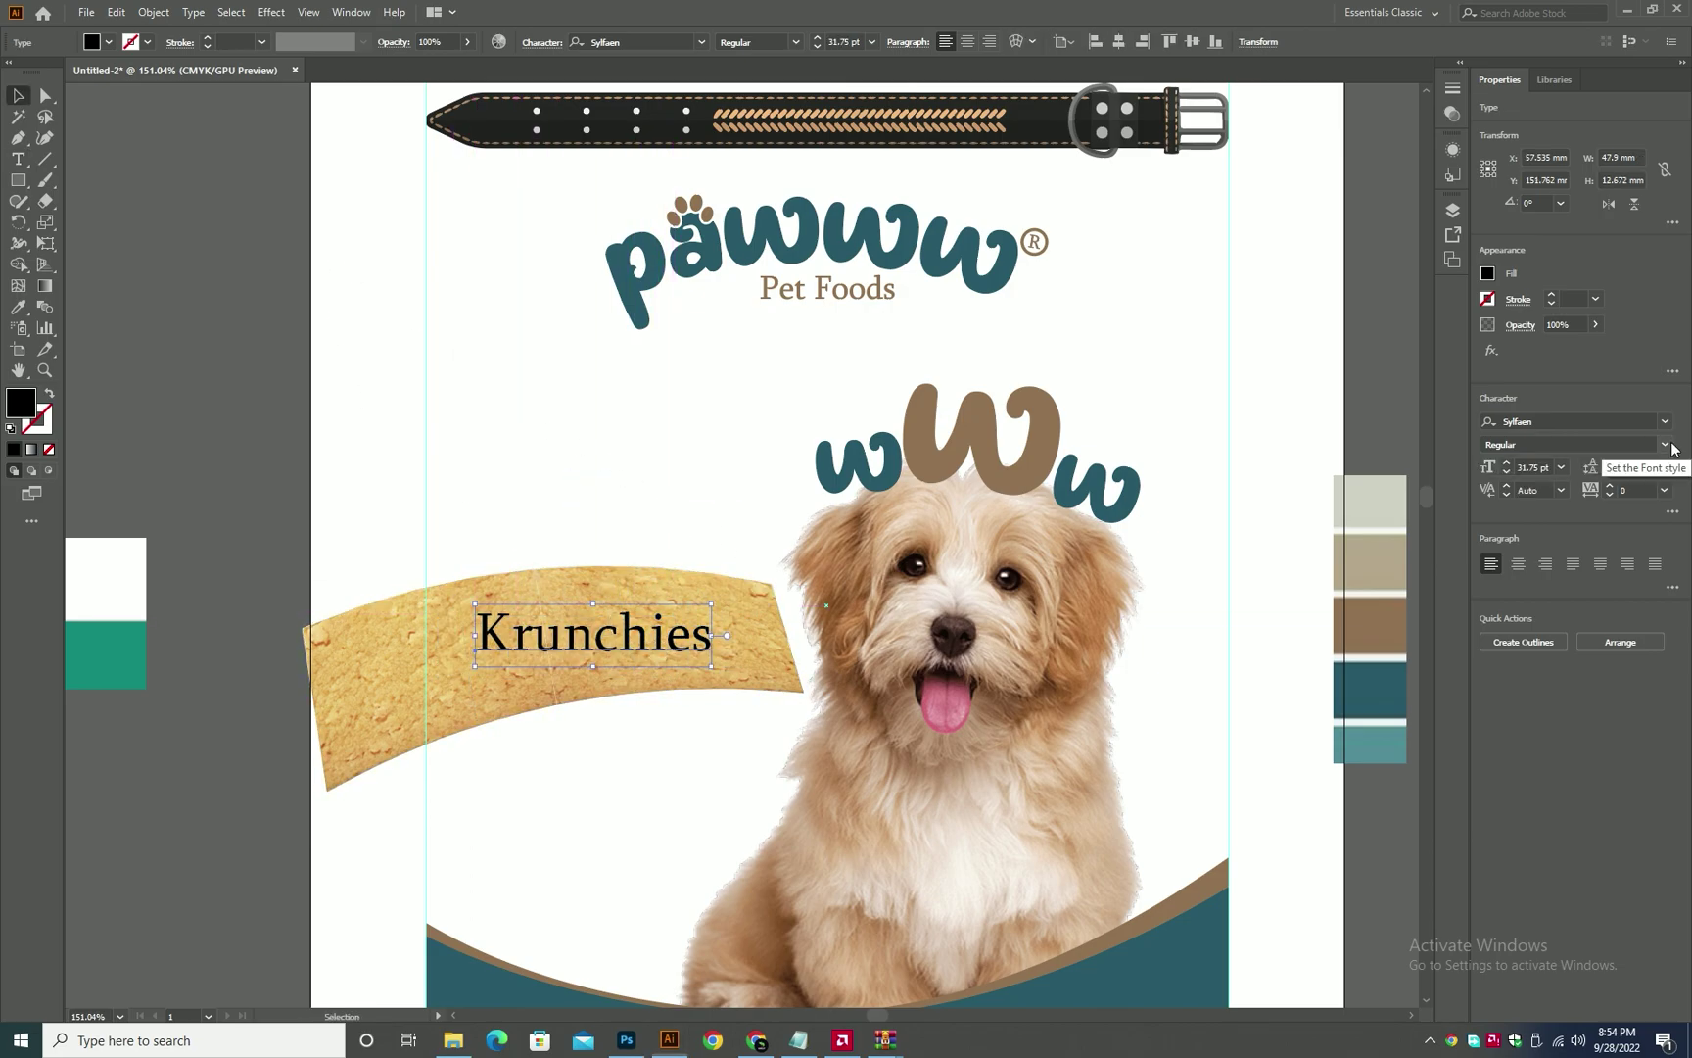
# - Enlarge the Krunchies text further and position it across the cookie band beside the dog
pyautogui.click(1572, 423)
pyautogui.click(1062, 374)
pyautogui.moveTo(604, 627); pyautogui.dragTo(603, 646)
pyautogui.press('r')
pyautogui.moveTo(722, 659); pyautogui.dragTo(747, 595)
pyautogui.hotkey('ctrl', 'z')
pyautogui.press('v')
pyautogui.keyDown('shift'); pyautogui.click(744, 608); pyautogui.keyUp('shift')
pyautogui.moveTo(672, 639); pyautogui.dragTo(678, 654)
pyautogui.click(676, 717)
pyautogui.hotkey('ctrl', 'z')
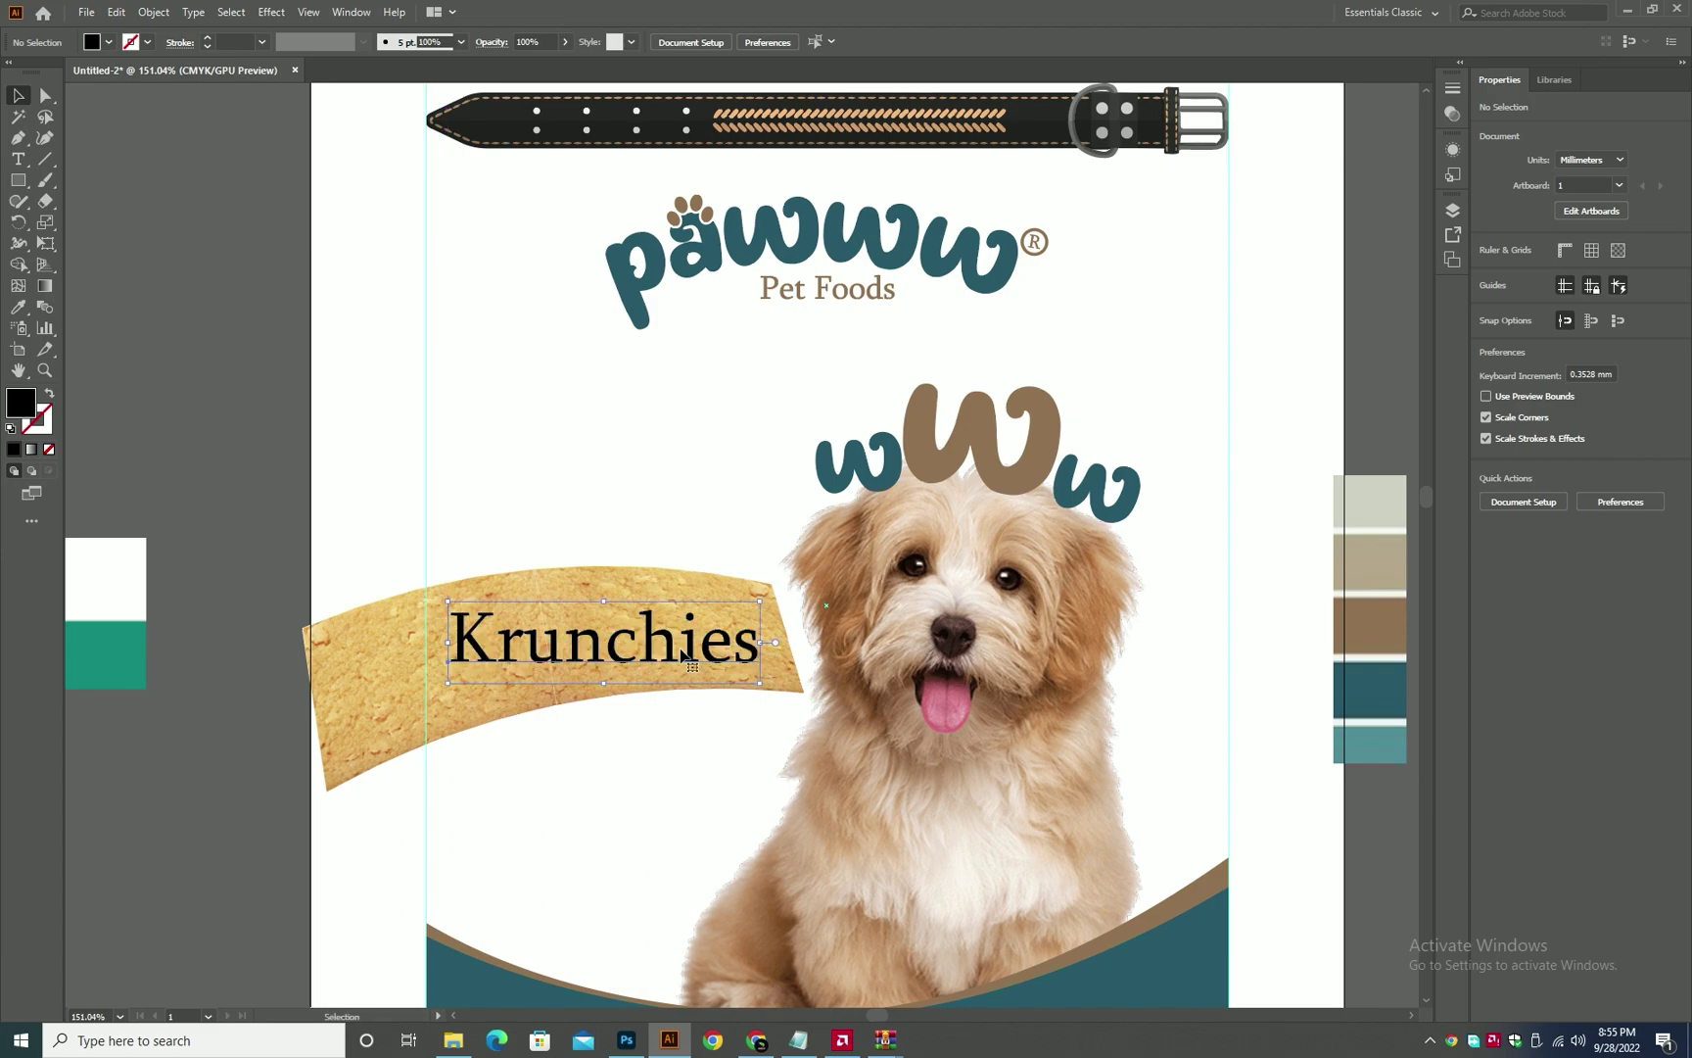
# - Set the Krunchies text in the Sweety Rasty font and adjust its size to 40.61 pt on the band
pyautogui.click(1623, 420)
pyautogui.click(492, 449)
pyautogui.click(757, 1041)
pyautogui.click(757, 1041)
pyautogui.click(1609, 421)
pyautogui.write('swe')
pyautogui.press('Return')
pyautogui.moveTo(776, 643); pyautogui.dragTo(765, 644)
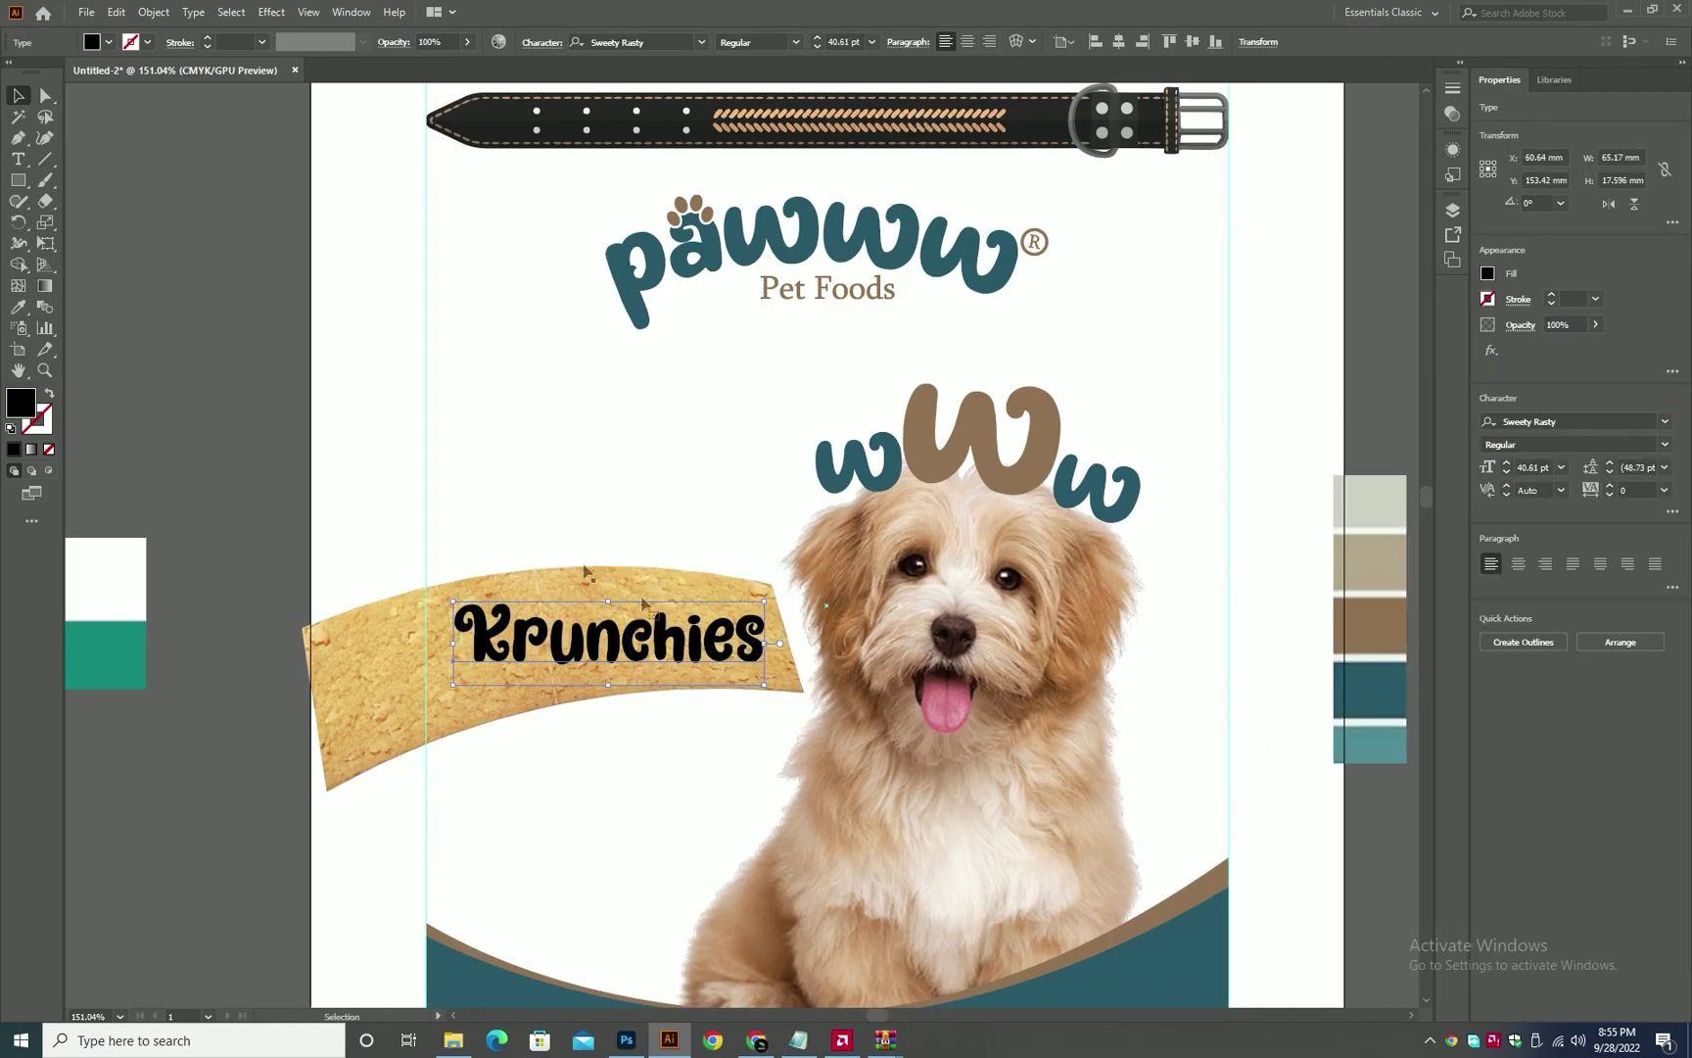
# - Warp the Krunchies text as a horizontal Arc with 20% bend, -19% horizontal and 6% vertical distortion
pyautogui.click(154, 12)
pyautogui.moveTo(201, 509)
pyautogui.click(446, 509)
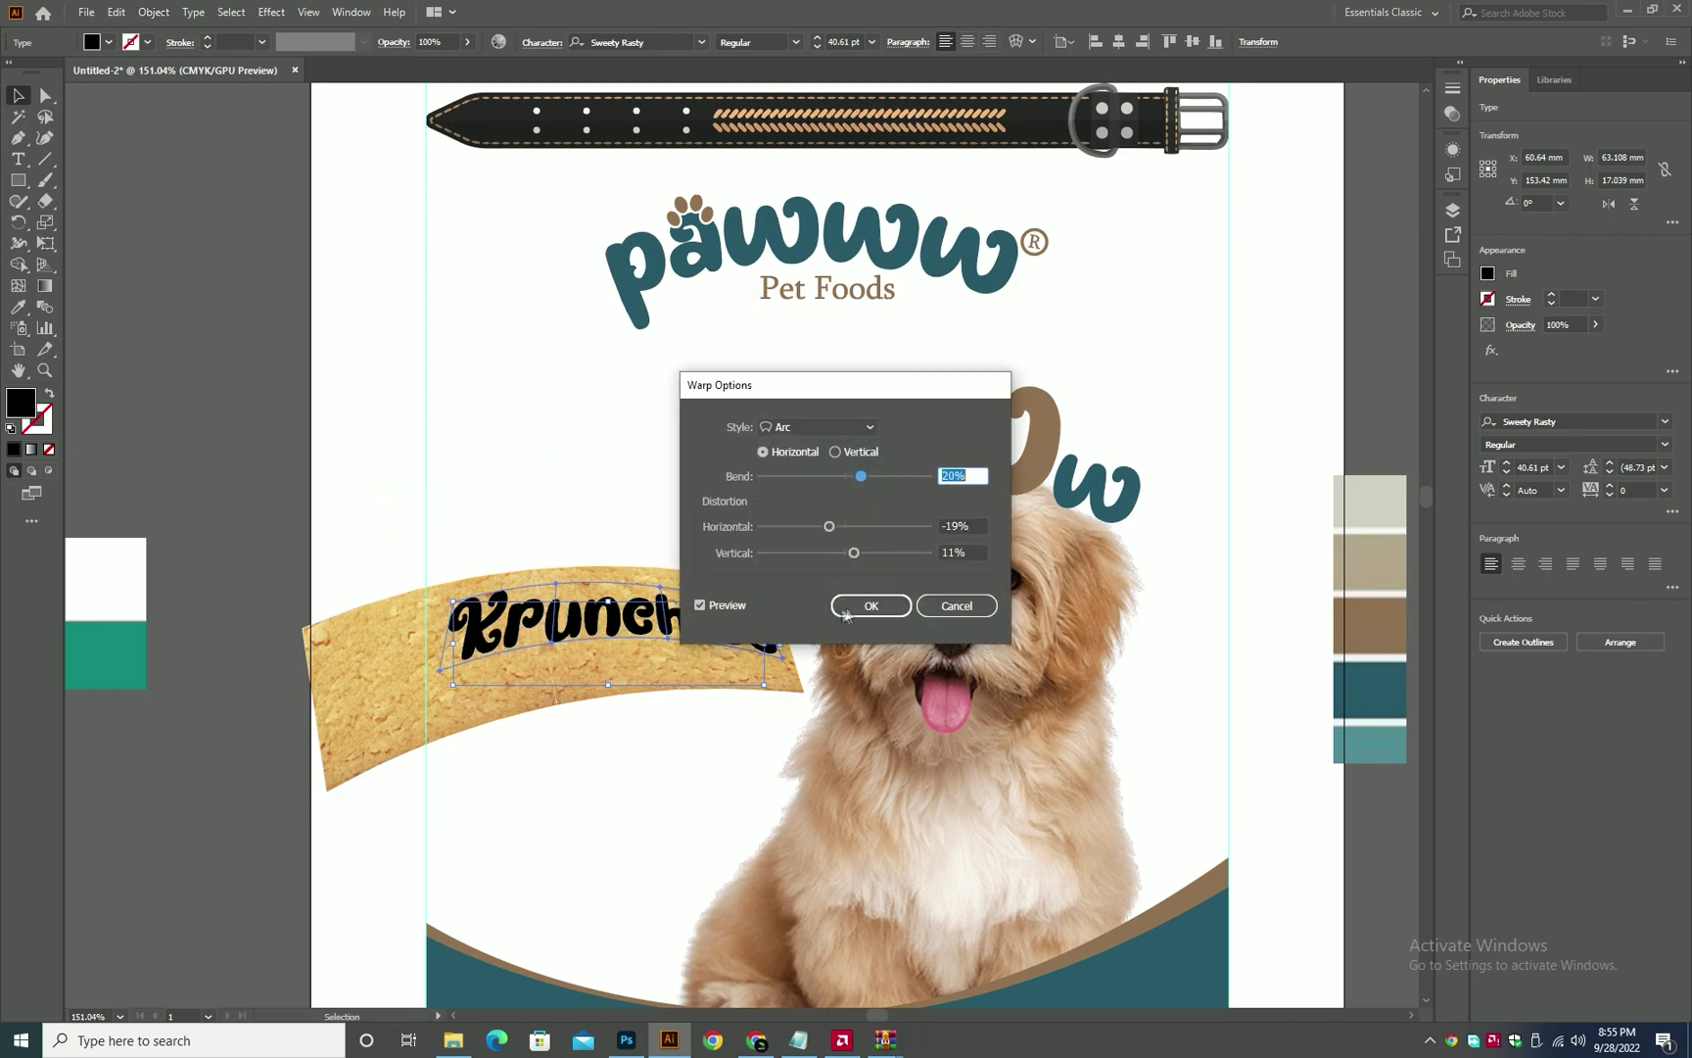
pyautogui.moveTo(855, 554); pyautogui.dragTo(845, 553)
pyautogui.moveTo(841, 385); pyautogui.dragTo(990, 398)
pyautogui.moveTo(992, 570); pyautogui.dragTo(995, 571)
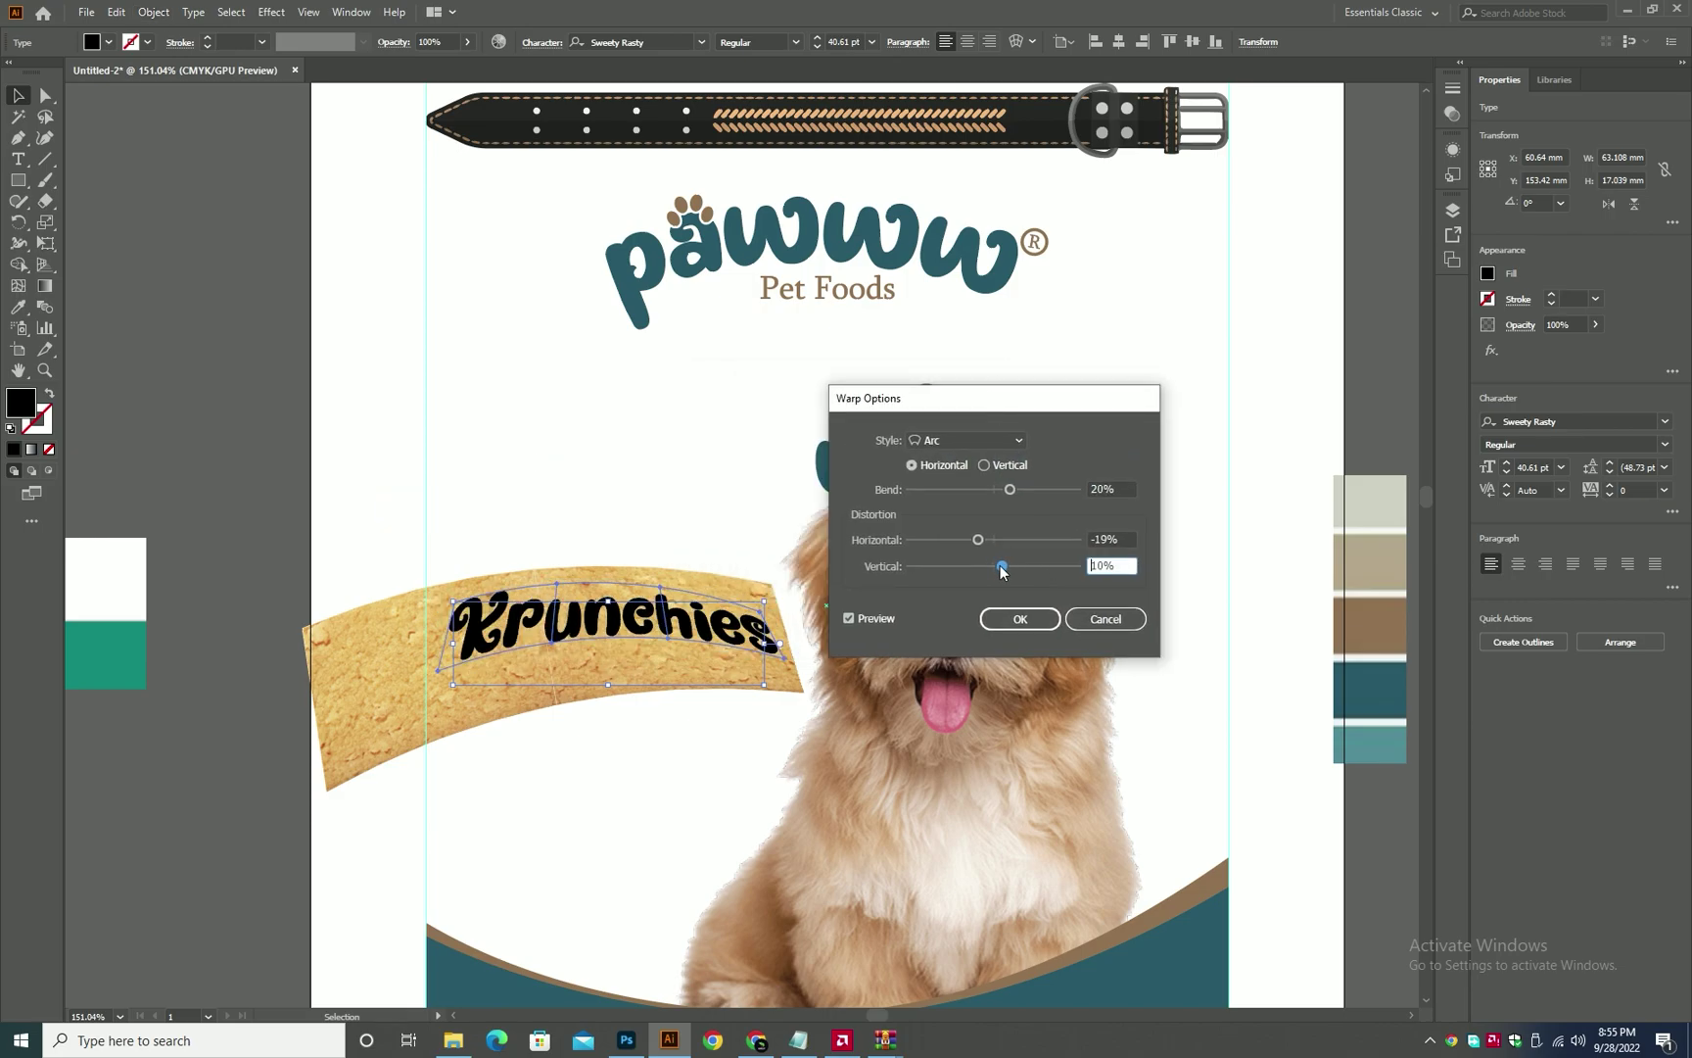
pyautogui.click(1019, 619)
# - Enlarge the cookie band to about 146 × 66 mm and rotate it to about 8.3°
pyautogui.click(607, 680)
pyautogui.click(629, 432)
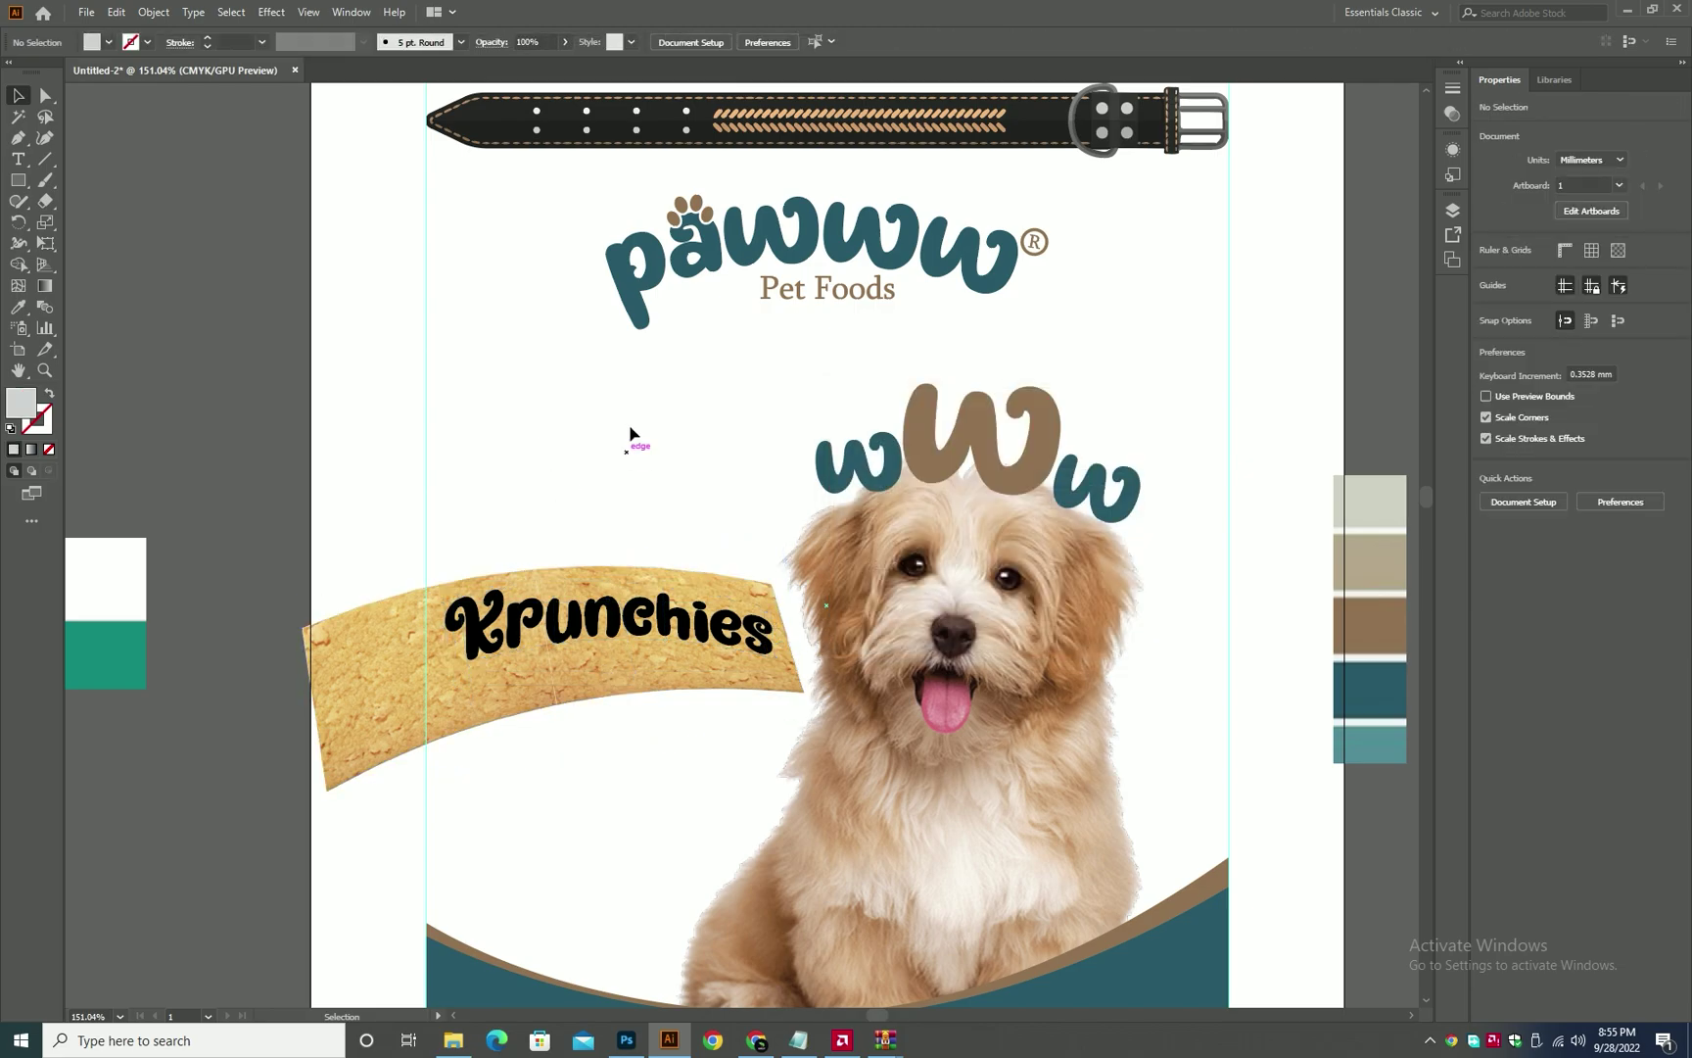
pyautogui.click(608, 675)
pyautogui.moveTo(798, 610); pyautogui.dragTo(898, 594)
pyautogui.moveTo(730, 552); pyautogui.dragTo(727, 569)
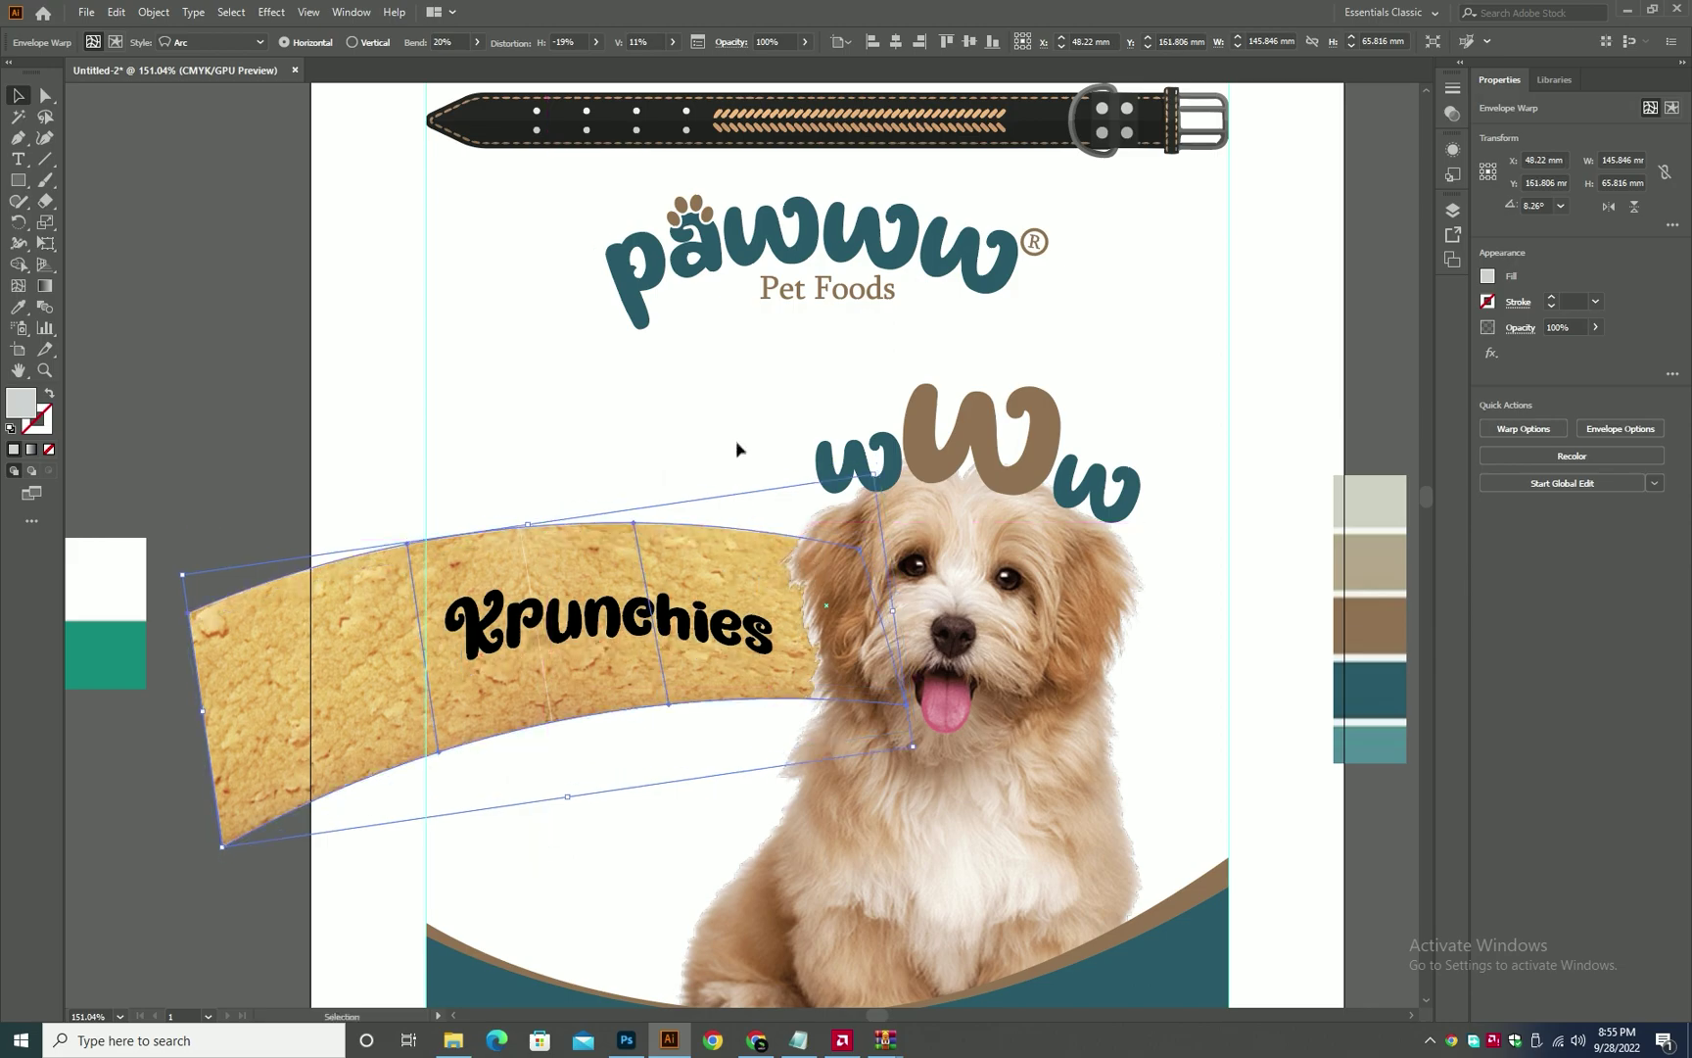
# - Rotate the Krunchies lettering to about 6° and enlarge it to about 68 mm wide to follow the band
pyautogui.click(736, 449)
pyautogui.moveTo(732, 460); pyautogui.dragTo(656, 441)
pyautogui.click(591, 598)
pyautogui.moveTo(712, 627); pyautogui.dragTo(713, 608)
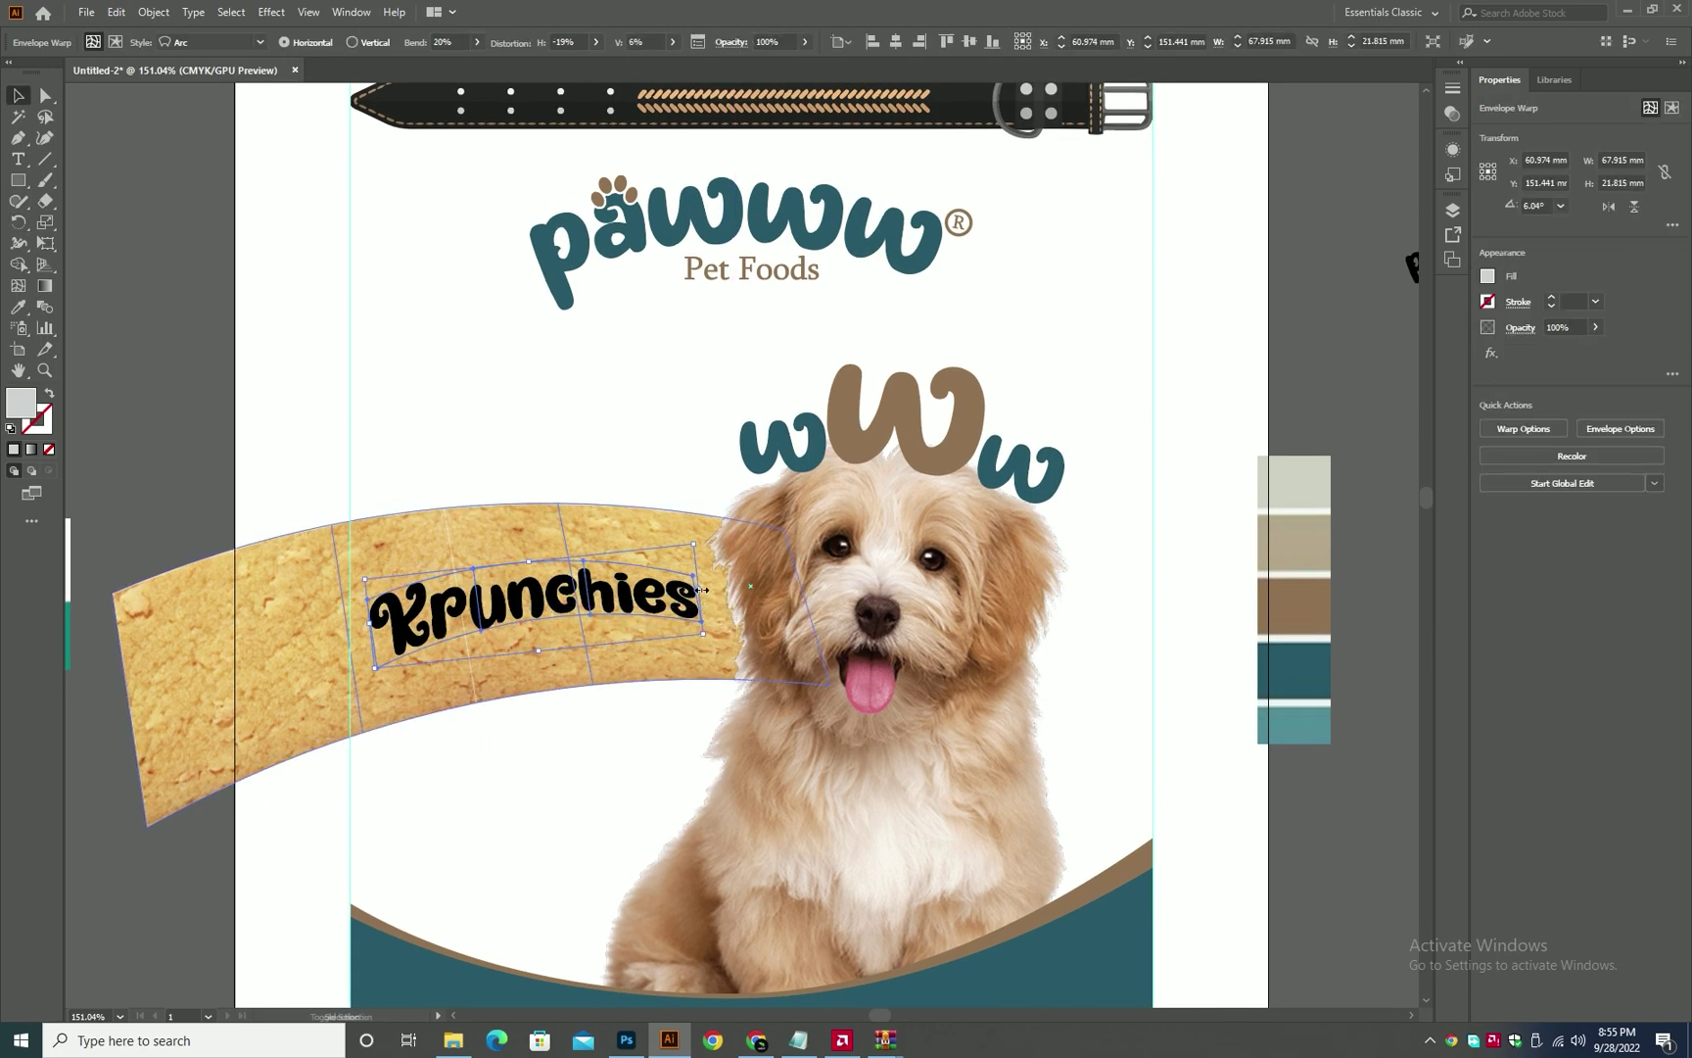
# - Reduce the cookie band's height to about 48.5 mm and move it up together with the Krunchies lettering
pyautogui.click(612, 509)
pyautogui.moveTo(458, 501); pyautogui.dragTo(463, 554)
pyautogui.click(483, 507)
pyautogui.scroll(-2, 500, 482)
pyautogui.moveTo(501, 441); pyautogui.dragTo(510, 472)
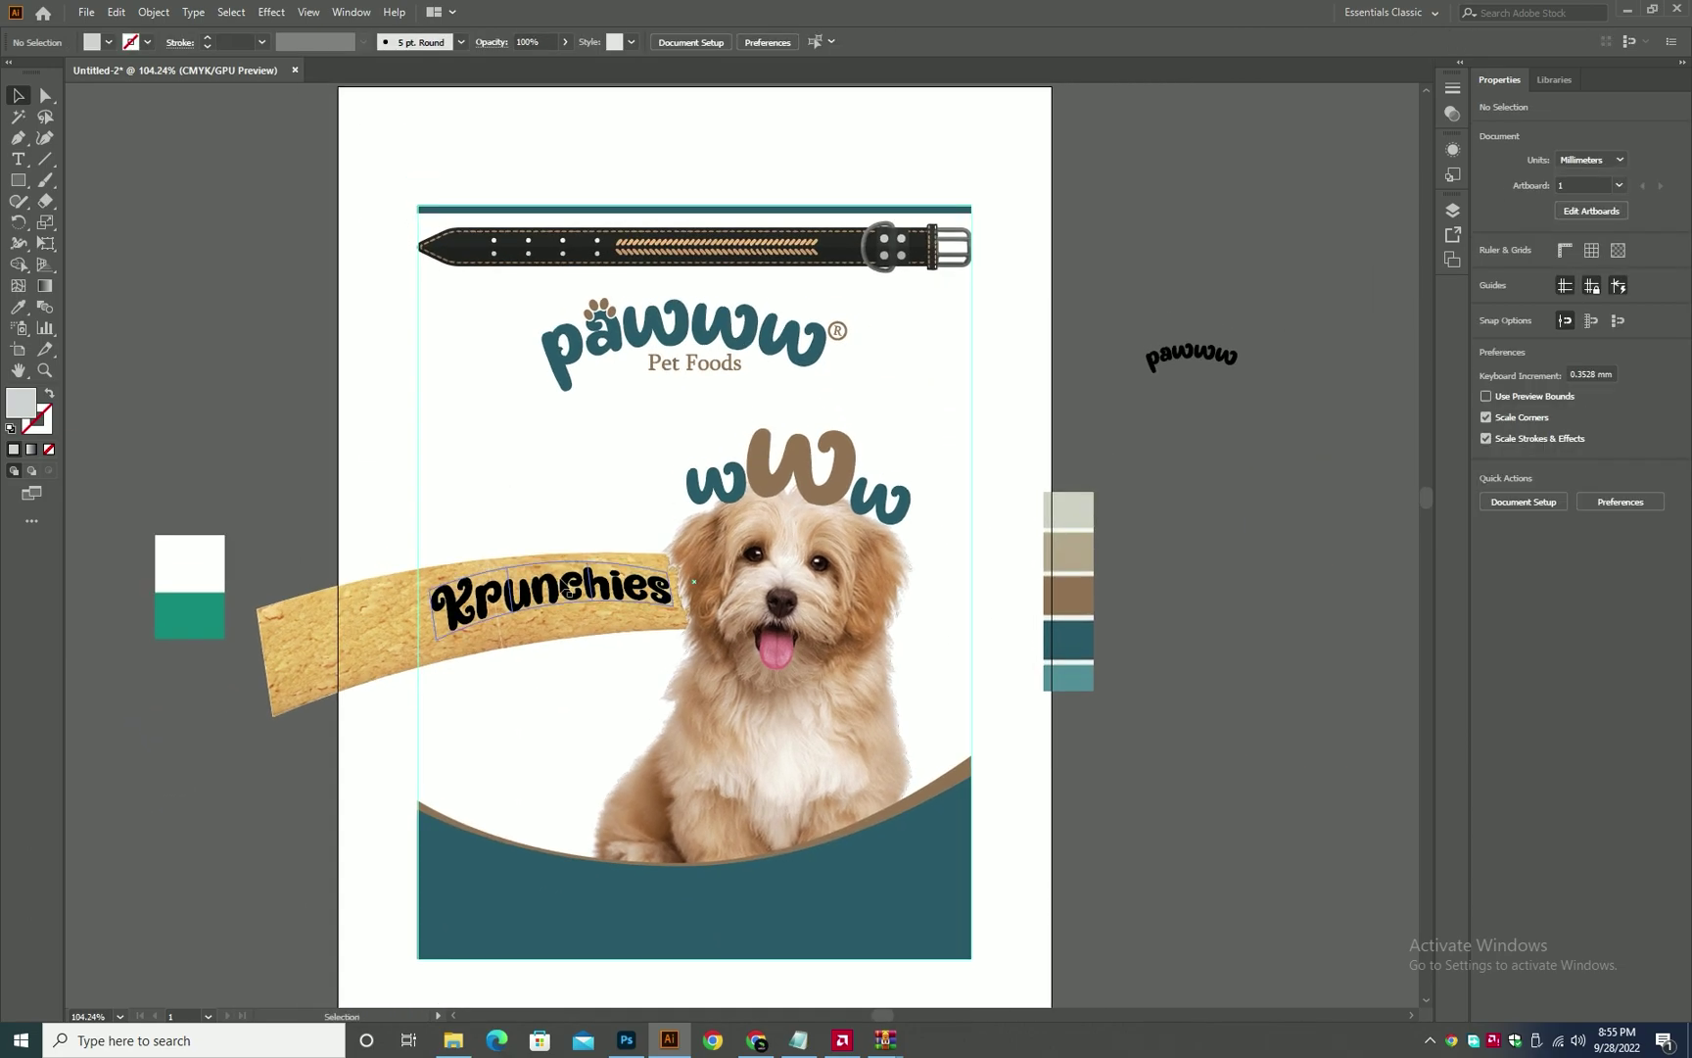
pyautogui.click(568, 591)
pyautogui.moveTo(540, 620); pyautogui.dragTo(541, 529)
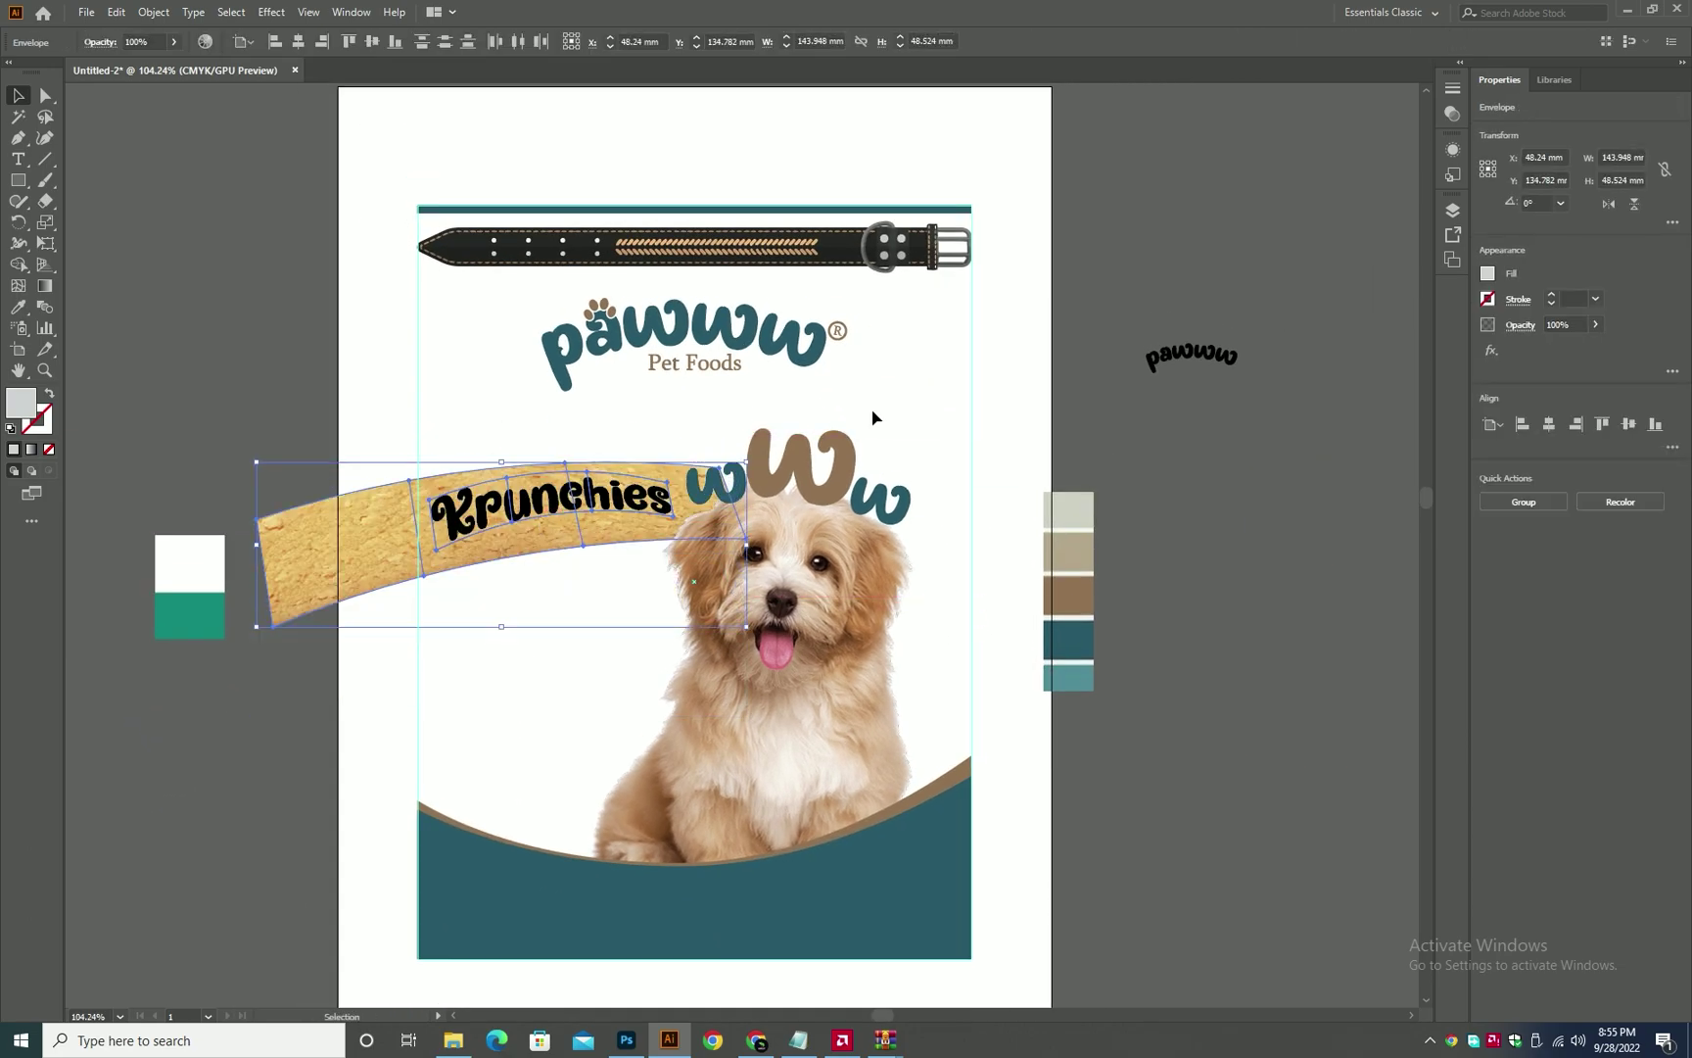
# - Raise the dog with its www lettering and enlarge the group to about 129 × 165 mm
pyautogui.click(874, 419)
pyautogui.click(776, 937)
pyautogui.hotkey('shift', 'Up')
pyautogui.hotkey('shift', 'Up')
pyautogui.hotkey('shift', 'Up')
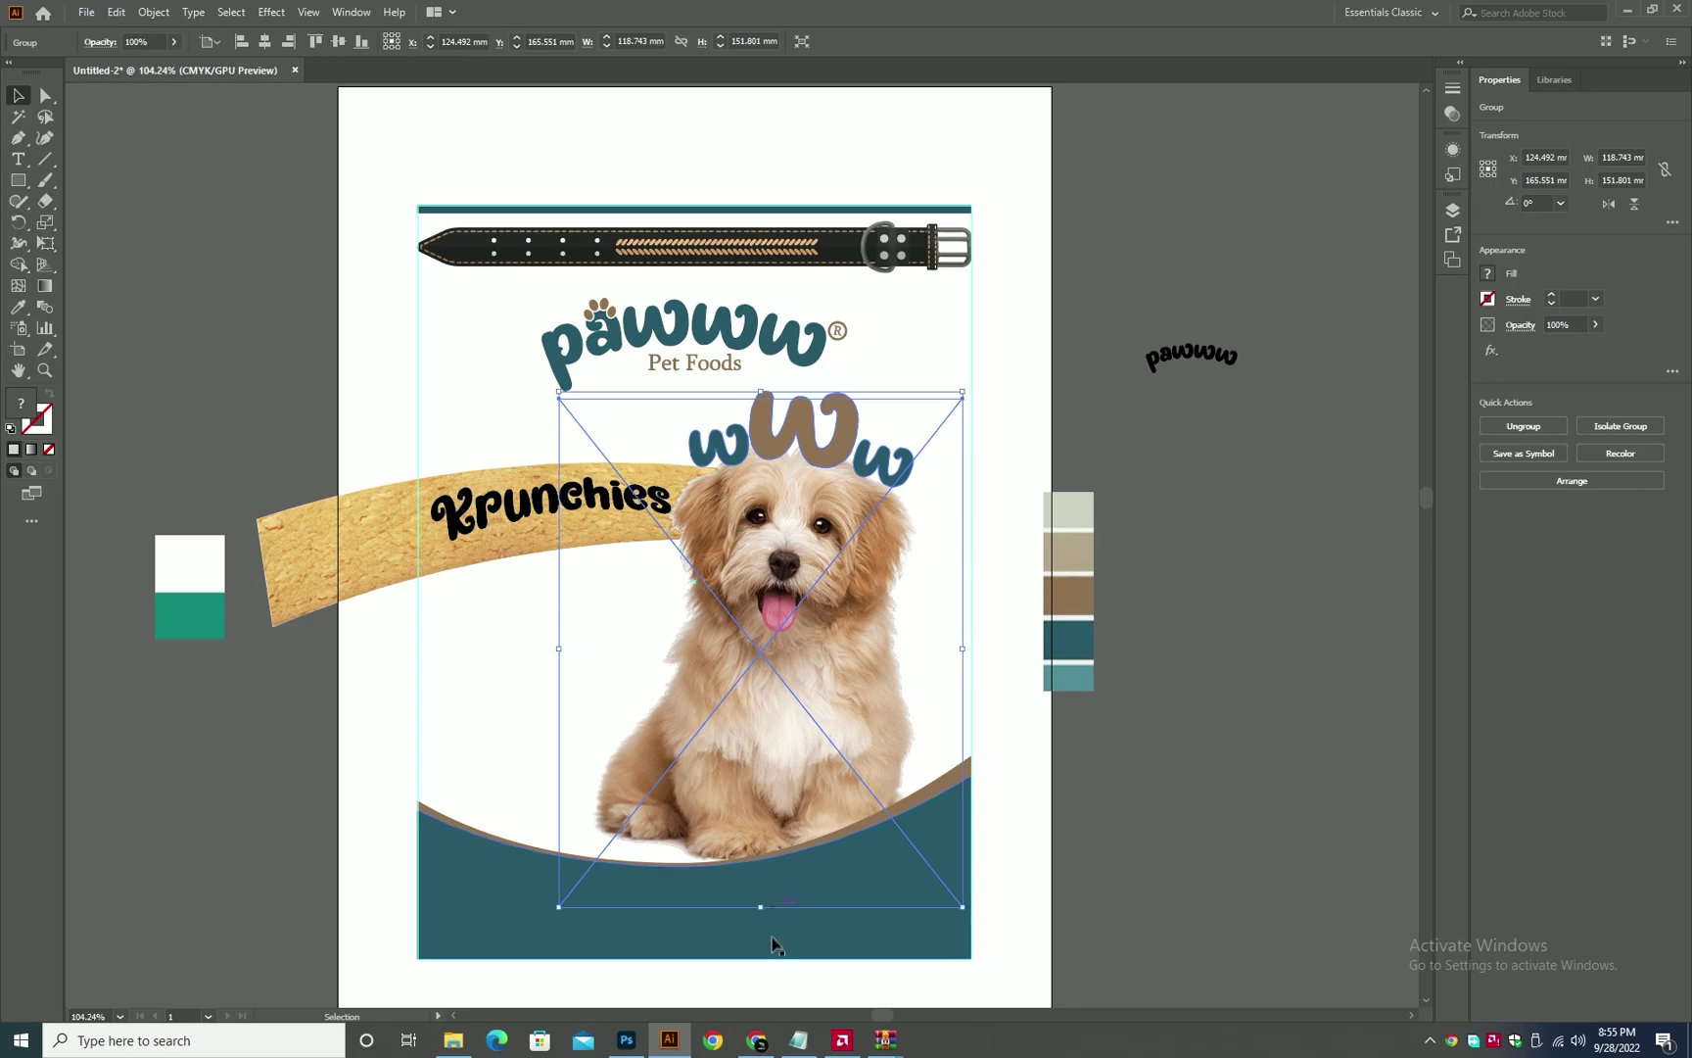
pyautogui.moveTo(763, 907); pyautogui.dragTo(764, 954)
pyautogui.moveTo(781, 784); pyautogui.dragTo(782, 756)
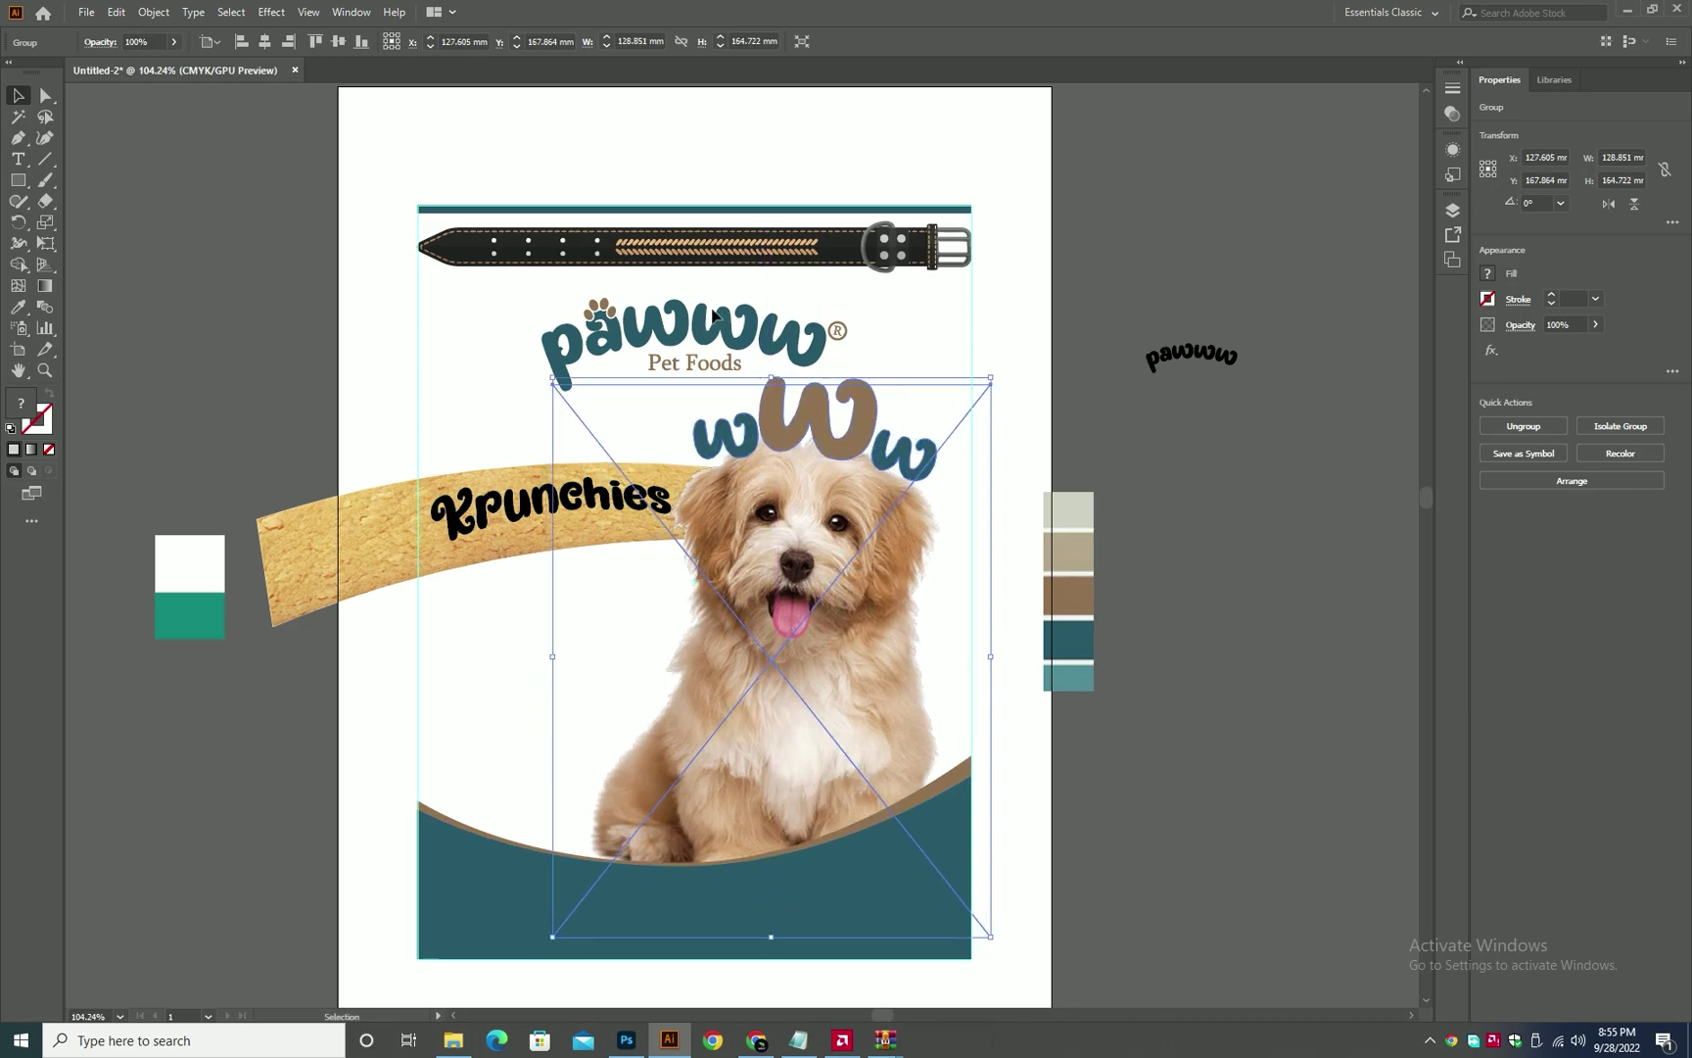
# - Group the pawww logo with its Pet Foods line and nudge the group up toward the collar
pyautogui.click(808, 342)
pyautogui.keyDown('shift'); pyautogui.click(710, 364); pyautogui.keyUp('shift')
pyautogui.hotkey('ctrl', 'g')
pyautogui.moveTo(847, 345); pyautogui.dragTo(835, 343)
pyautogui.hotkey('shift', 'Up')
pyautogui.press('Up')
pyautogui.press('Up')
pyautogui.click(877, 339)
# - Lower the cookie band with its lettering beside the dog's face and enlarge Krunchies to about 72 mm wide
pyautogui.click(591, 497)
pyautogui.keyDown('shift'); pyautogui.click(338, 543); pyautogui.keyUp('shift')
pyautogui.doubleClick(338, 538)
pyautogui.doubleClick(488, 434)
pyautogui.moveTo(488, 434); pyautogui.dragTo(523, 593)
pyautogui.keyDown('shift'); pyautogui.click(569, 489); pyautogui.keyUp('shift')
pyautogui.doubleClick(563, 572)
pyautogui.doubleClick(522, 453)
# - Expand the warped Krunchies lettering into editable outlines
pyautogui.click(549, 586)
pyautogui.press('i')
pyautogui.click(390, 623)
pyautogui.scroll(3, 403, 601)
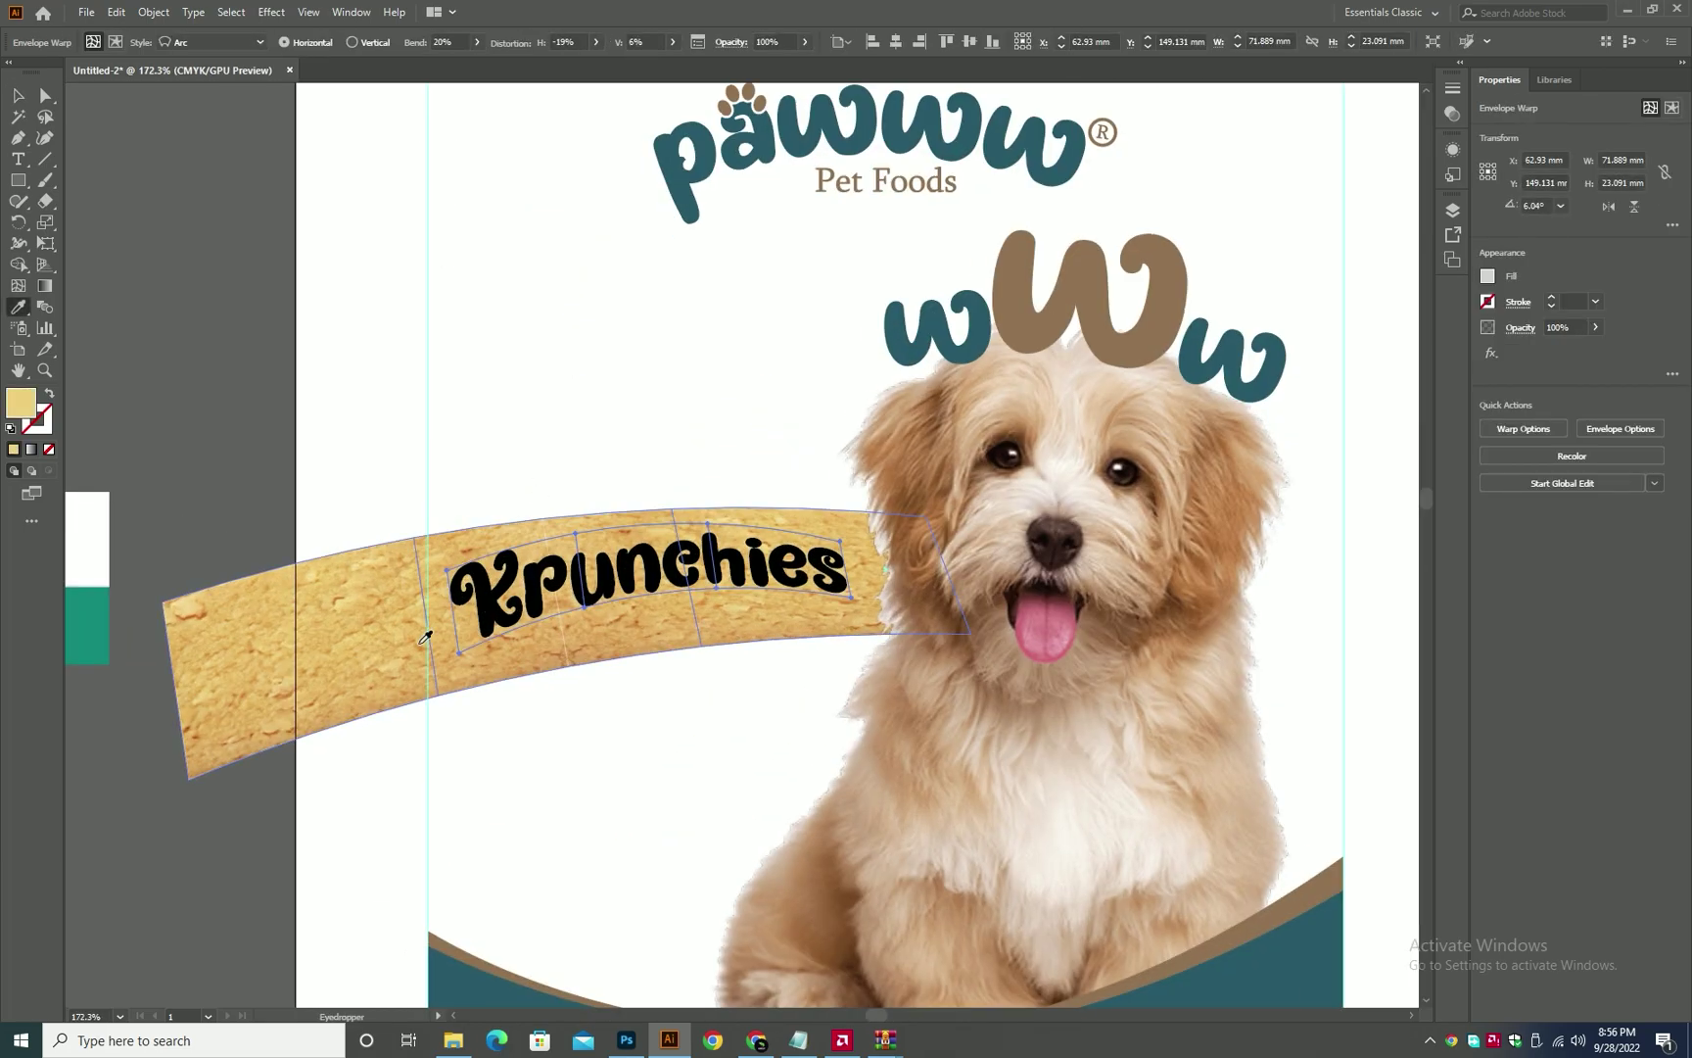
pyautogui.click(154, 12)
pyautogui.click(266, 238)
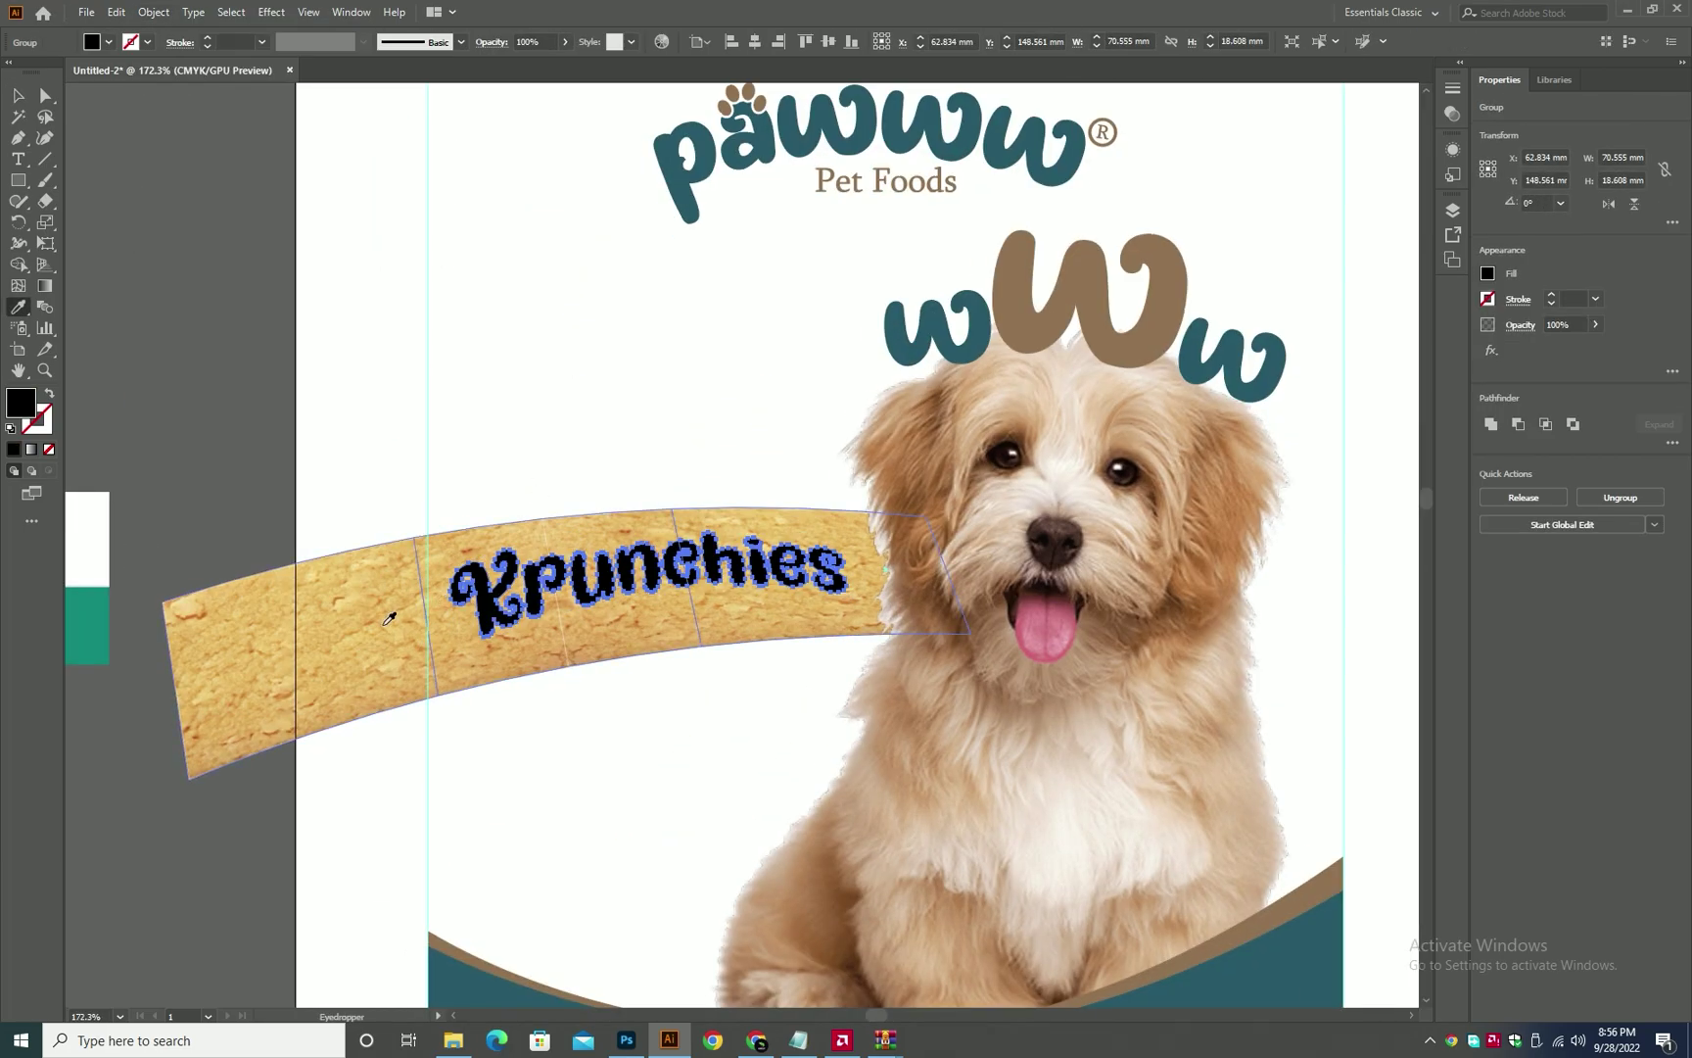
# - Try filling the Krunchies lettering with light tan and orange tones sampled from the cookie texture
pyautogui.click(388, 619)
pyautogui.click(358, 600)
pyautogui.scroll(4, 338, 581)
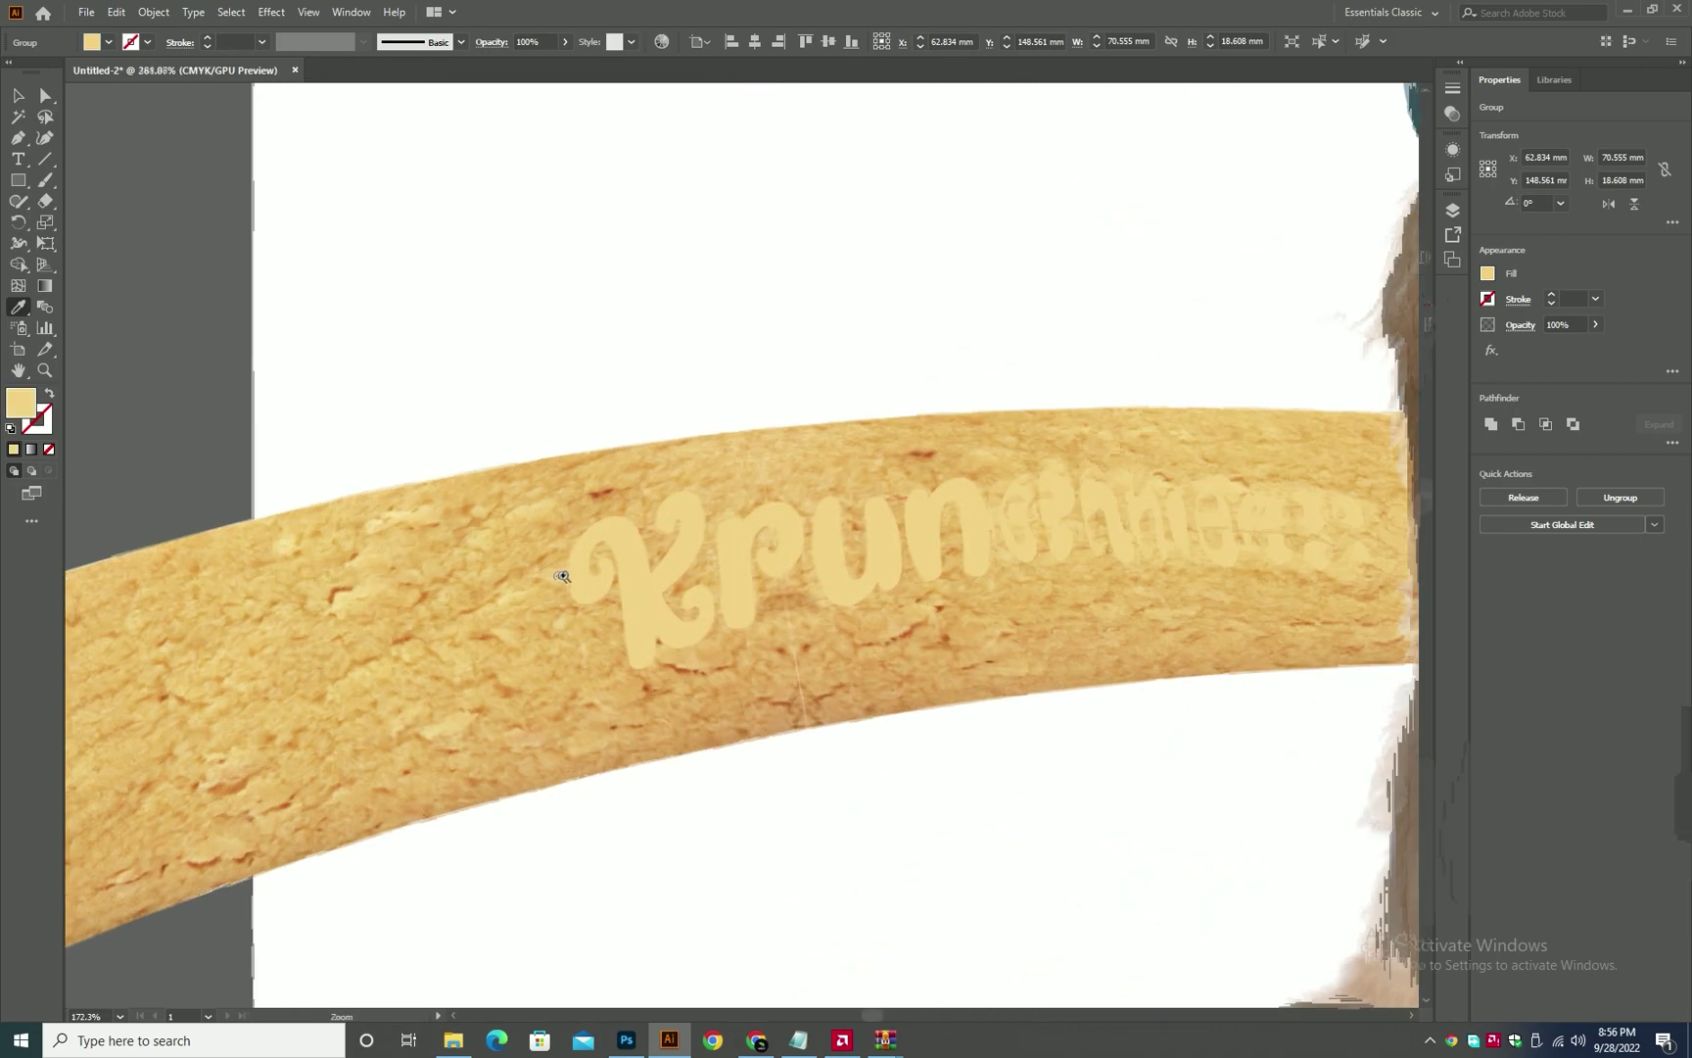
pyautogui.click(338, 581)
pyautogui.scroll(-5, 604, 446)
pyautogui.press('v')
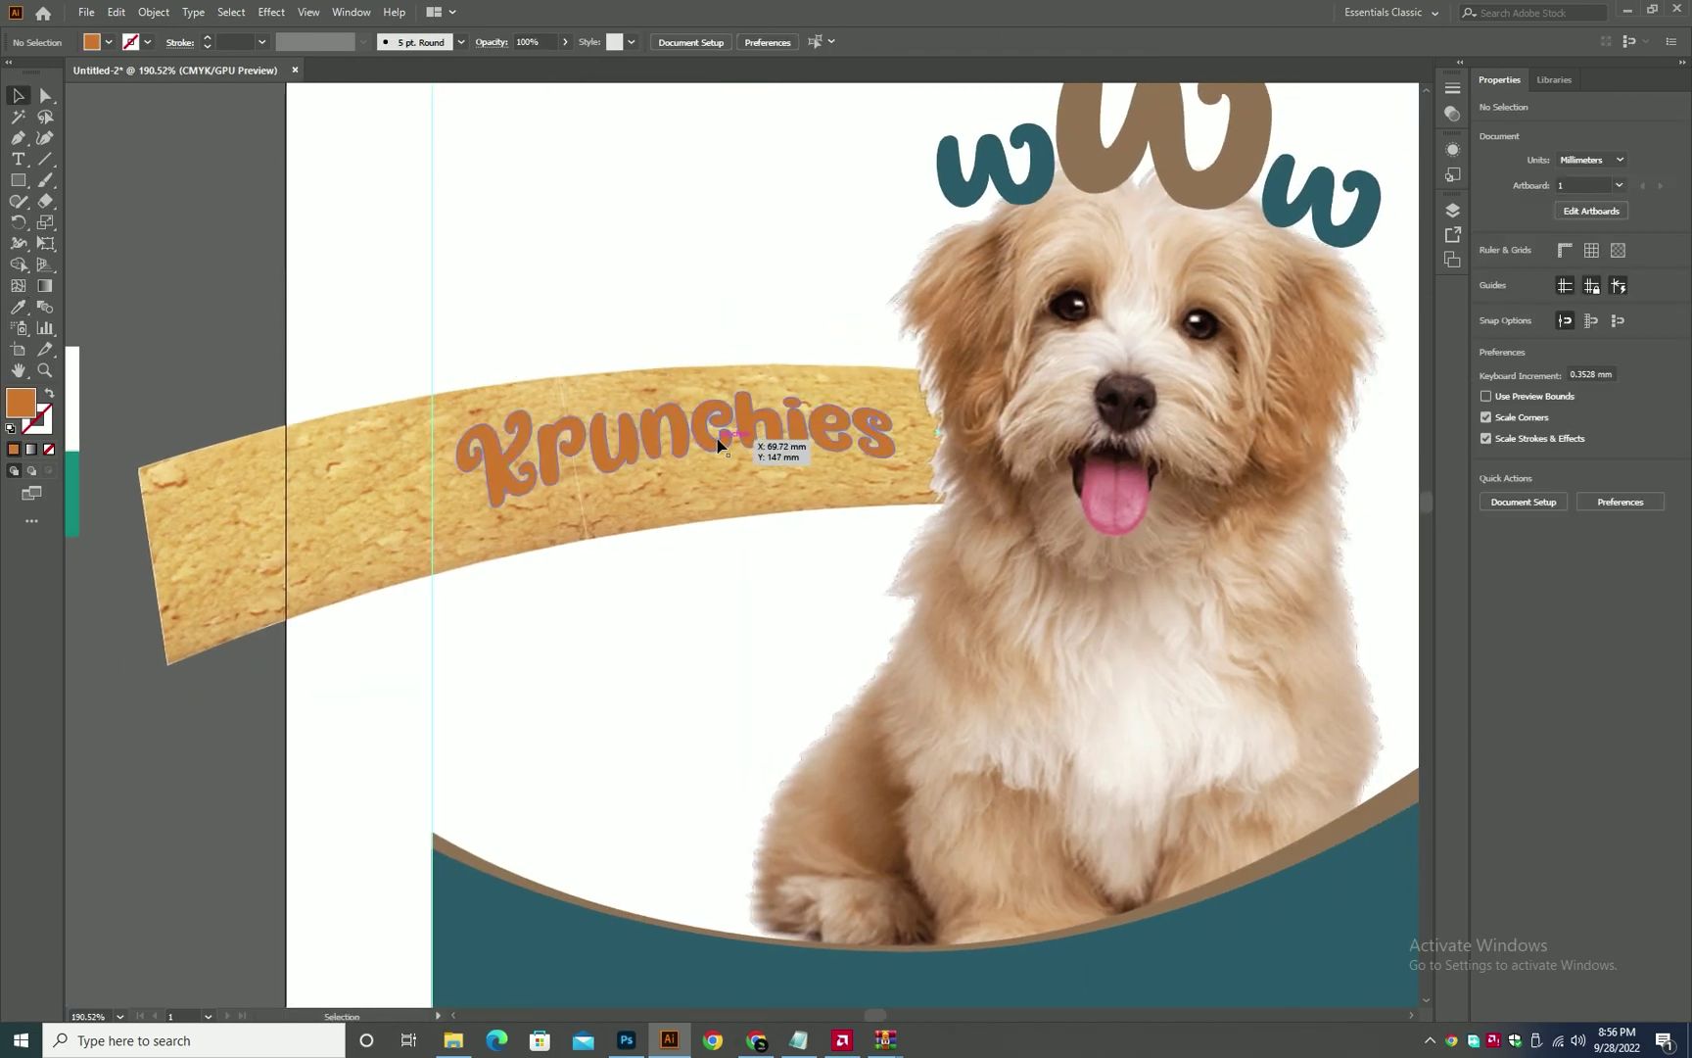
# - Fill the Krunchies lettering with the brown sampled from the large W above the dog
pyautogui.press('i')
pyautogui.click(1186, 179)
pyautogui.press('v')
pyautogui.press('space')
pyautogui.moveTo(537, 292); pyautogui.dragTo(432, 345)
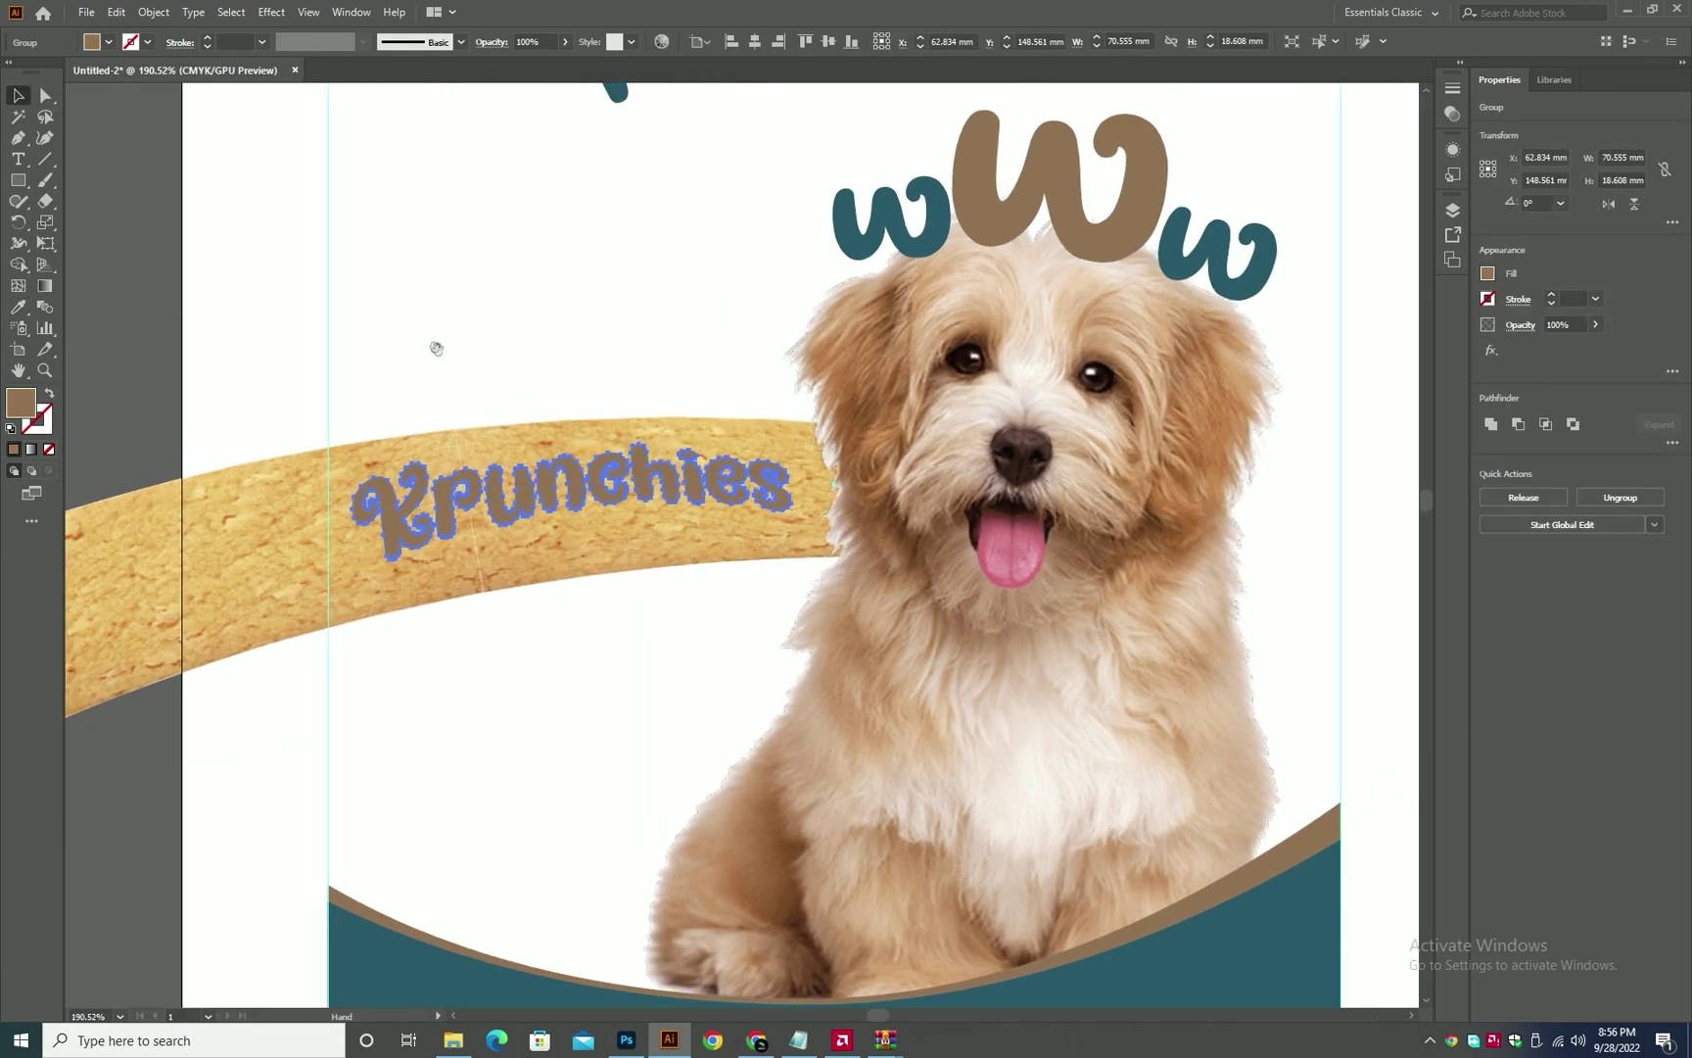
# - Recolour the Krunchies copy with the teal sampled from the small w and delete the brown lettering over it
pyautogui.press('i')
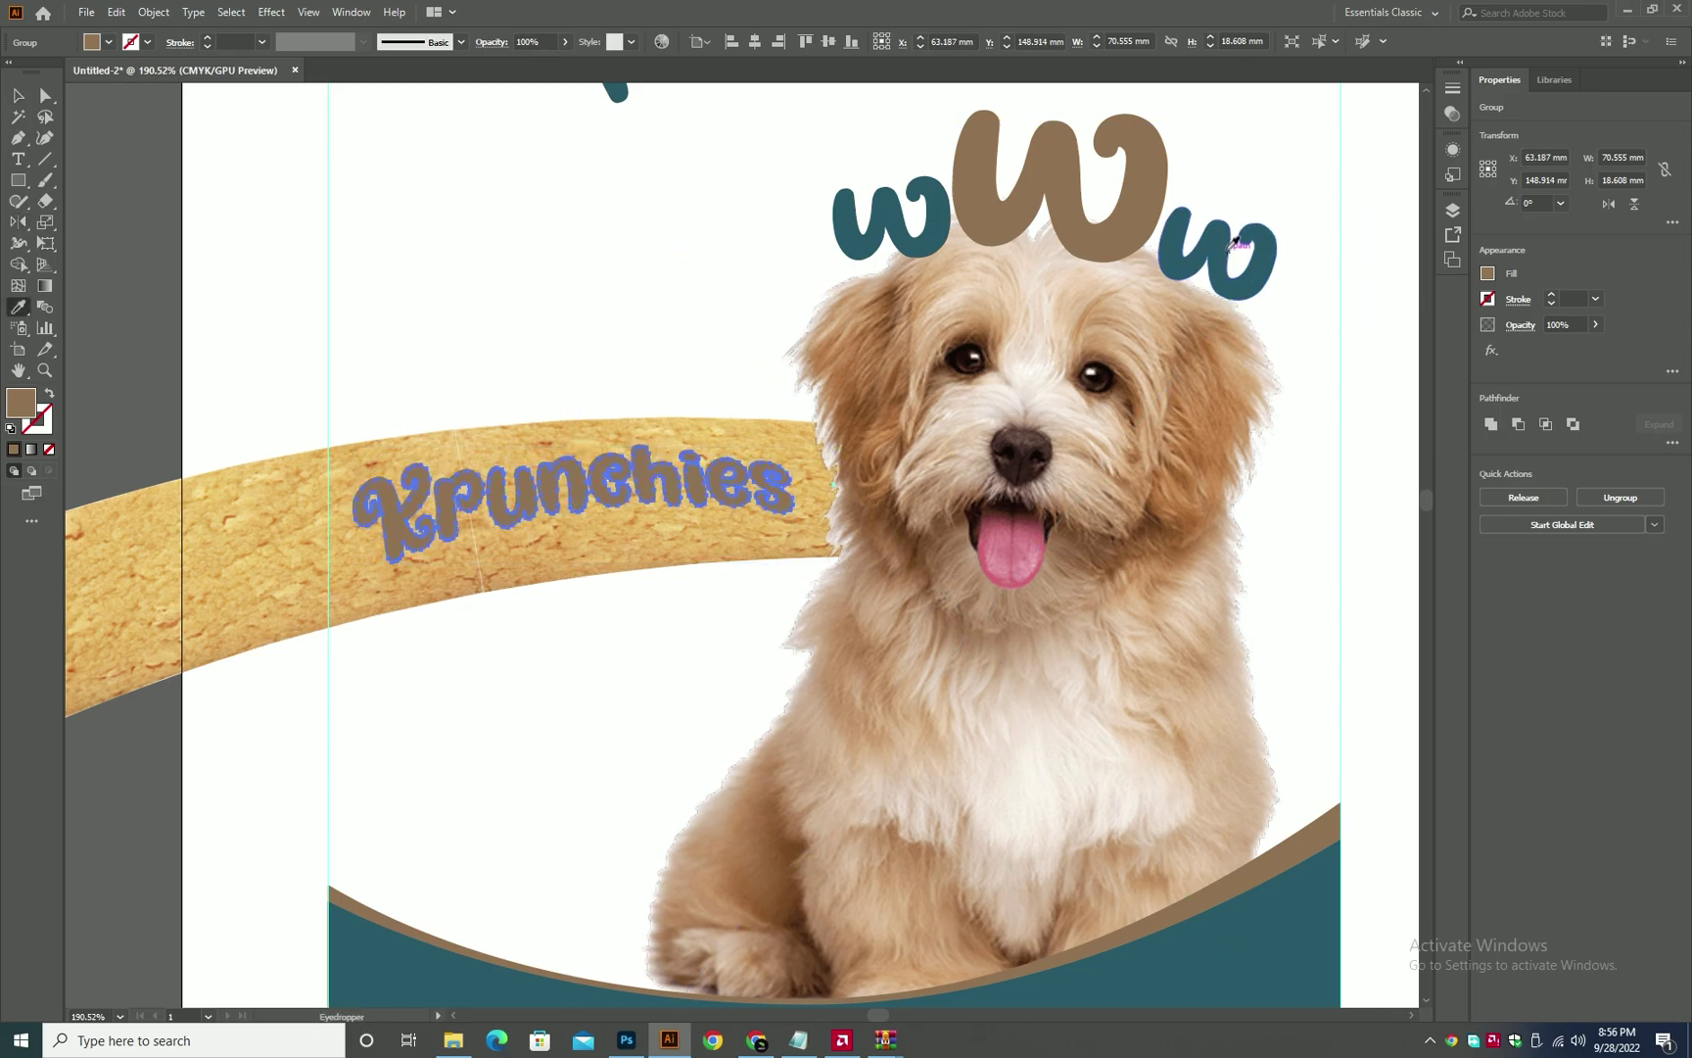
pyautogui.click(1232, 235)
pyautogui.hotkey('ctrl', 'z')
pyautogui.click(238, 320)
pyautogui.hotkey('ctrl', 'space')
pyautogui.moveTo(364, 286); pyautogui.dragTo(290, 334)
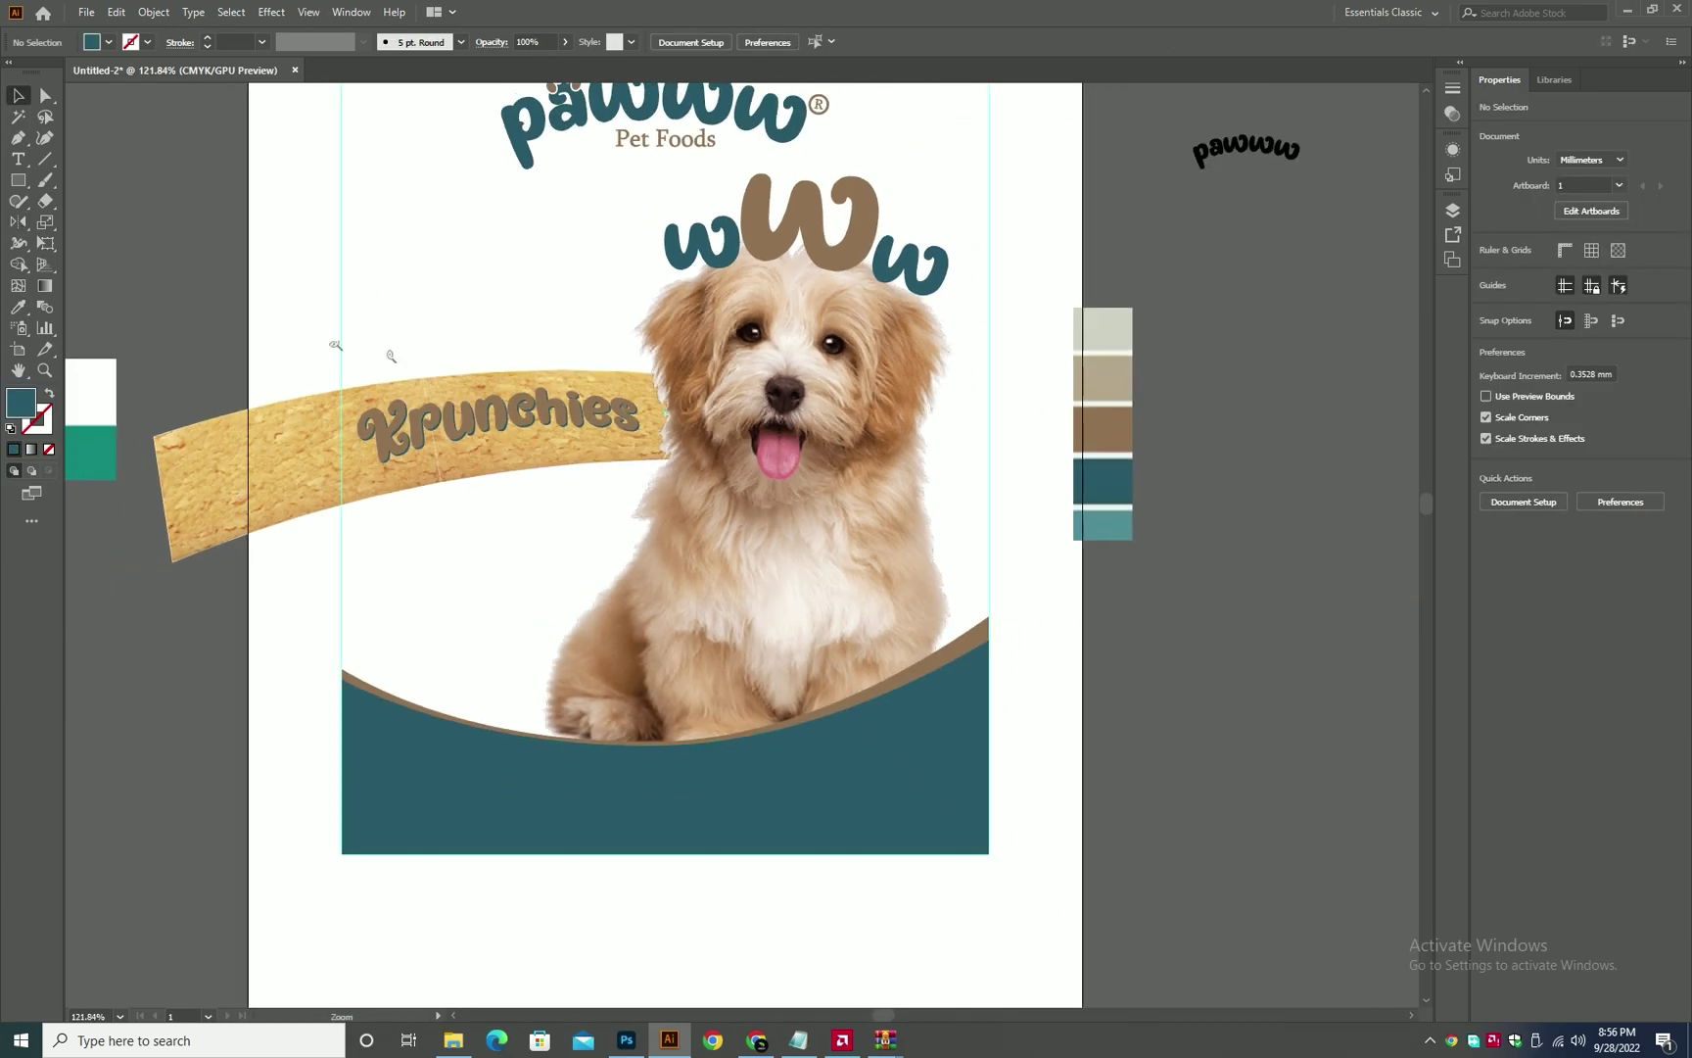
pyautogui.click(505, 419)
pyautogui.press('Delete')
# - Check the Krunchies lettering on the cookie band and view the whole pouch layout with the interface panels hidden
pyautogui.click(508, 426)
pyautogui.hotkey('ctrl', 'space')
pyautogui.moveTo(419, 422); pyautogui.dragTo(446, 635)
pyautogui.click(533, 404)
pyautogui.hotkey('ctrl', '0')
pyautogui.click(538, 549)
pyautogui.click(584, 462)
pyautogui.press('space')
pyautogui.moveTo(673, 454); pyautogui.dragTo(604, 398)
pyautogui.press('Tab')
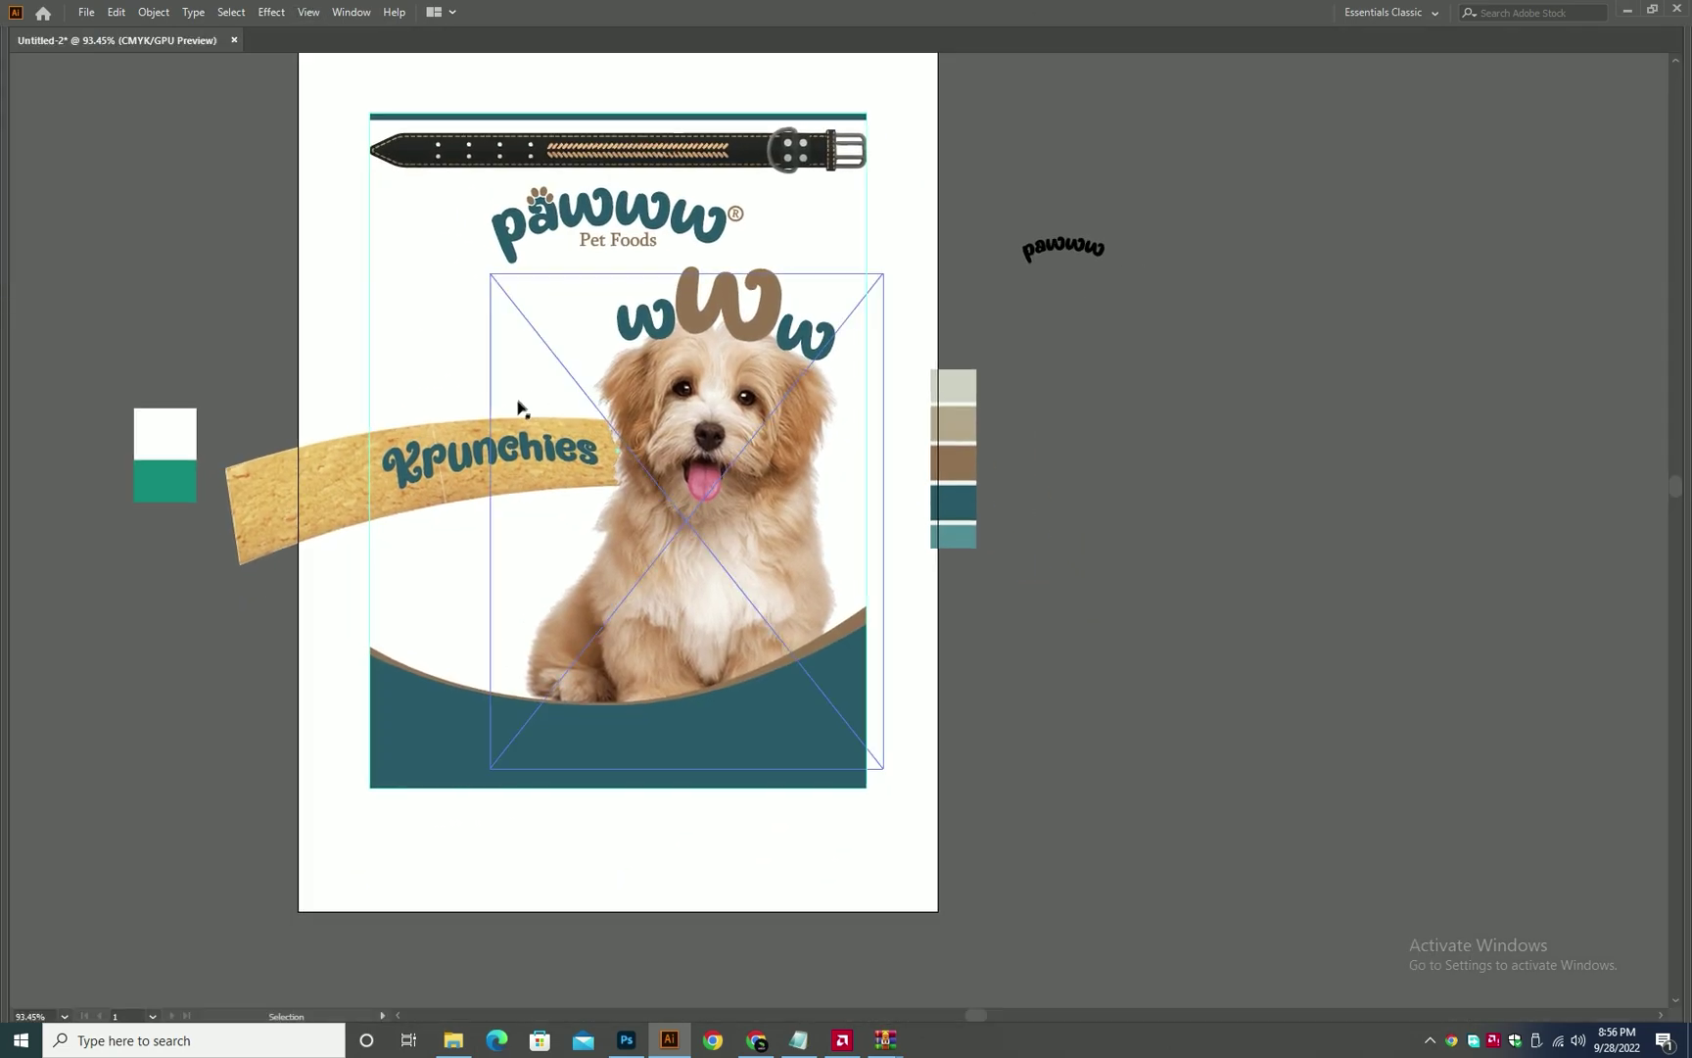
# - Expand the warped cookie-texture band and send it behind the teal Krunchies lettering
pyautogui.click(371, 476)
pyautogui.hotkey('ctrl', 'x')
pyautogui.hotkey('ctrl', 'f')
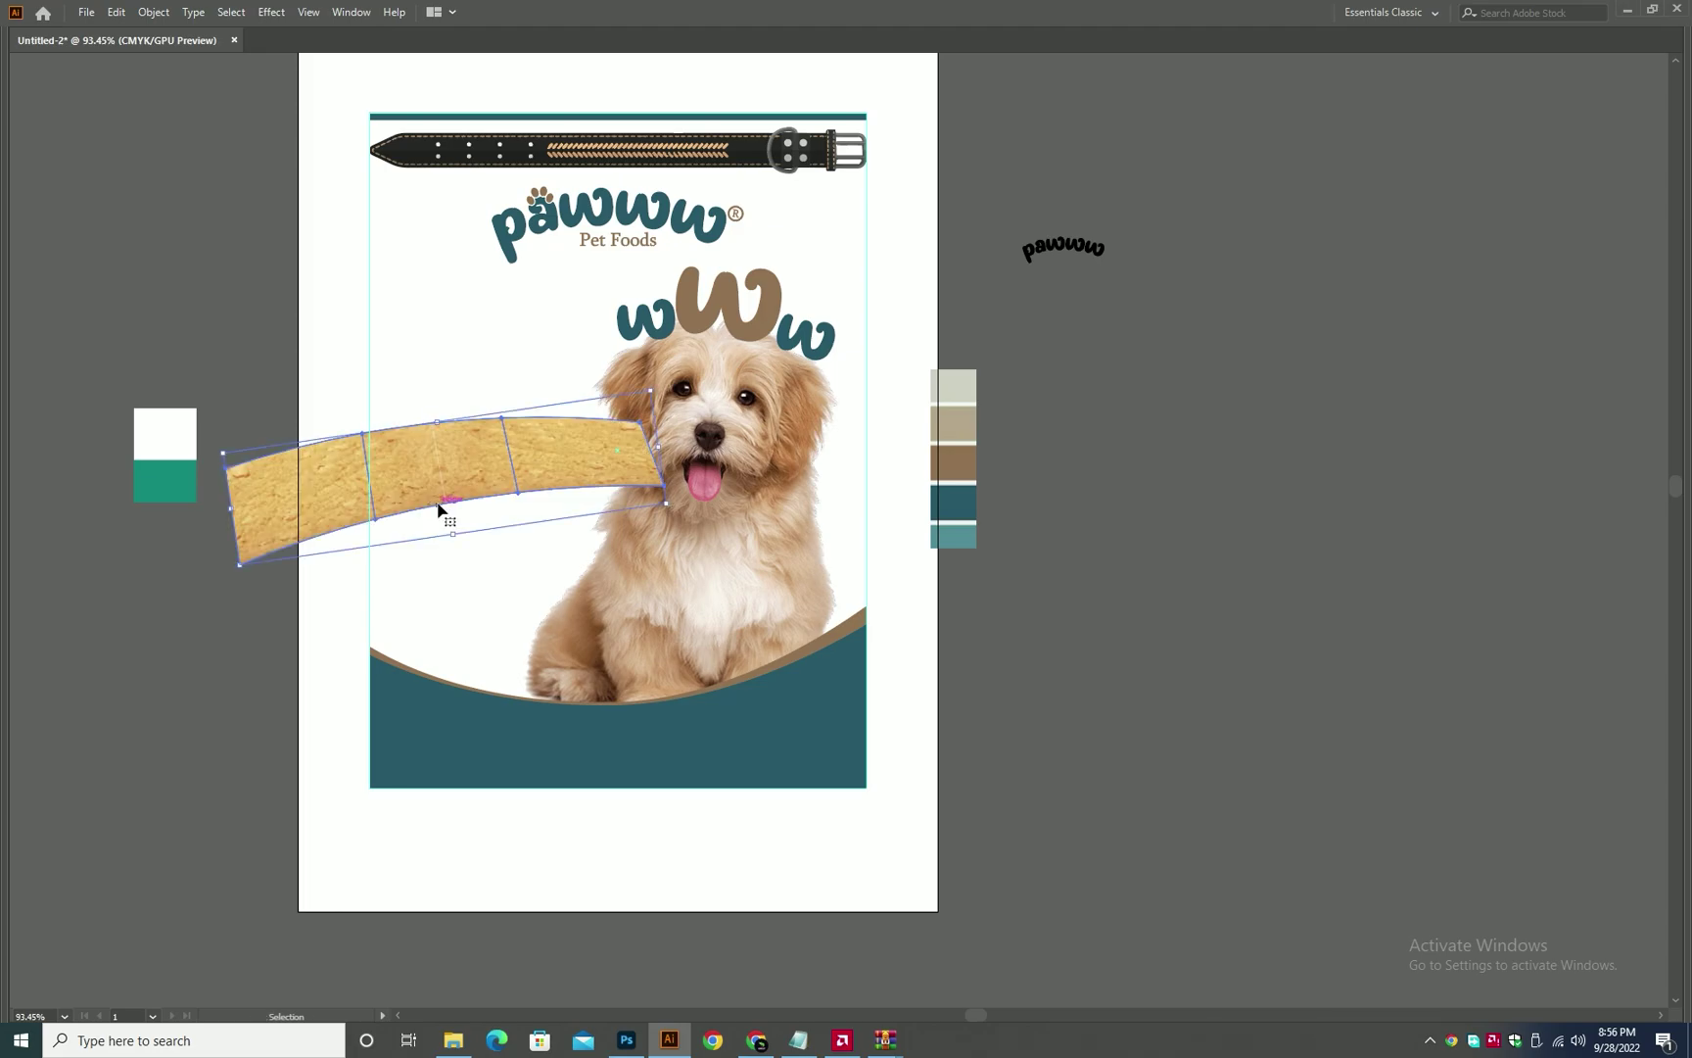
pyautogui.press('Tab')
pyautogui.click(154, 12)
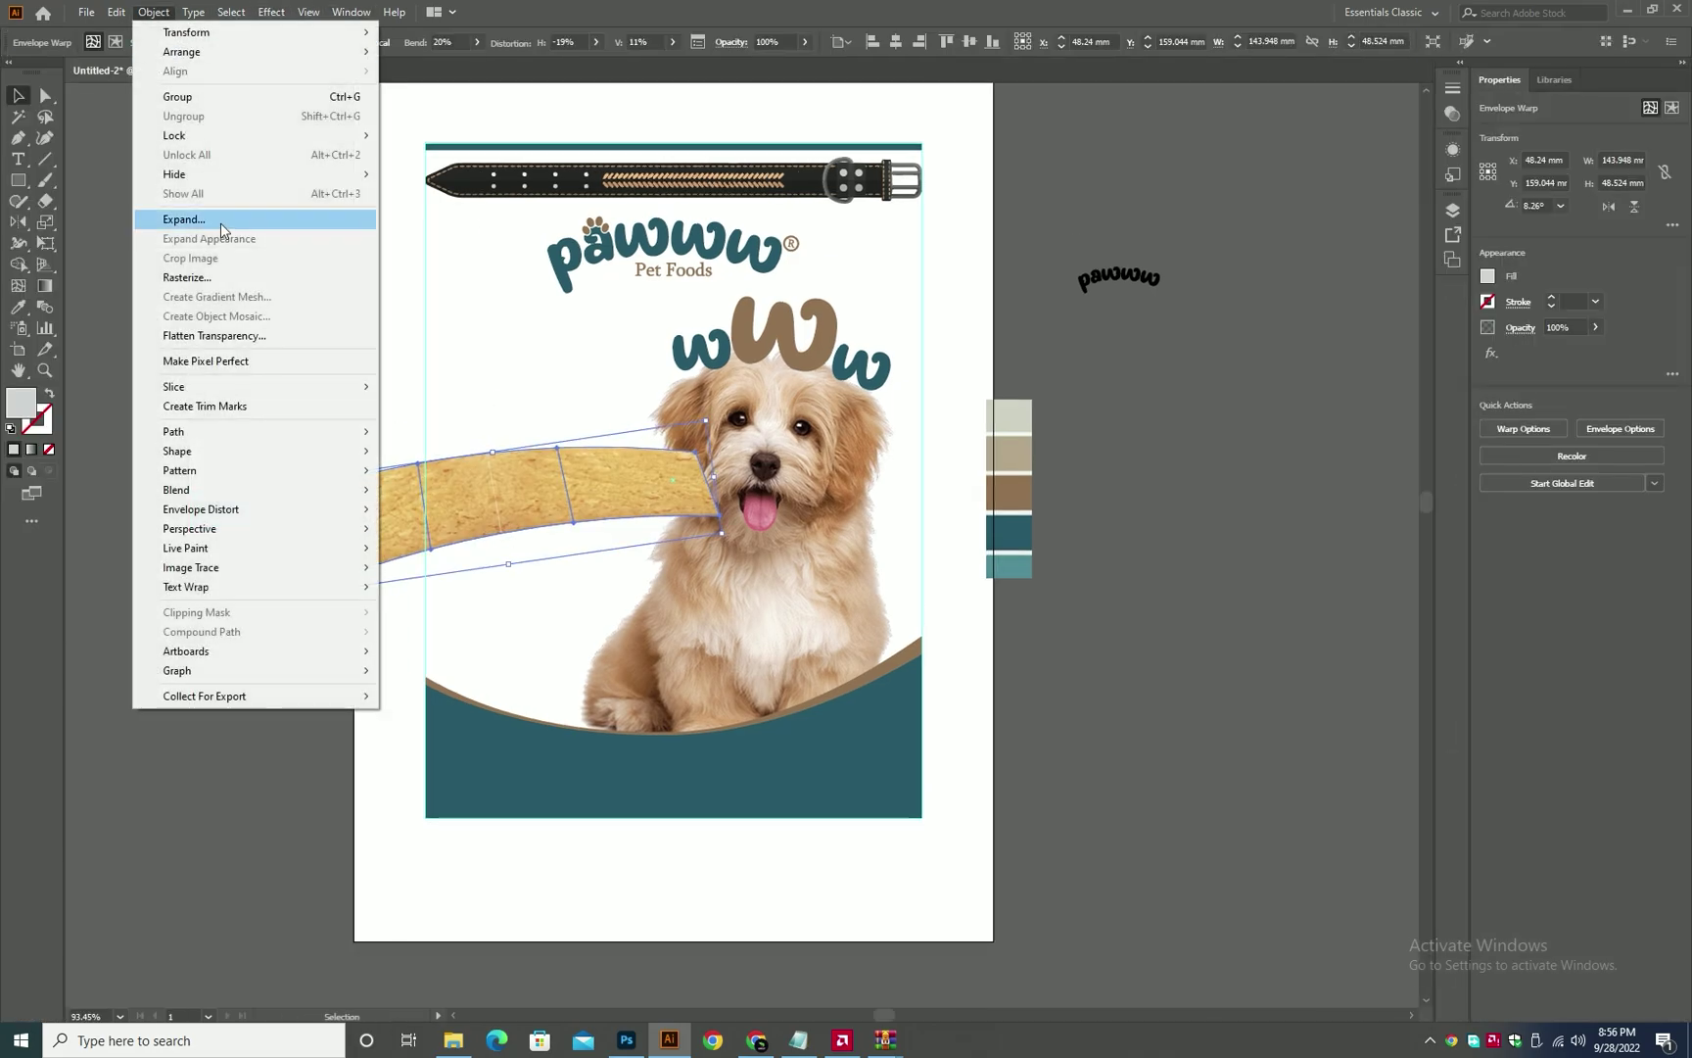
pyautogui.click(220, 222)
pyautogui.hotkey('ctrl', 'shift', '[')
pyautogui.click(530, 476)
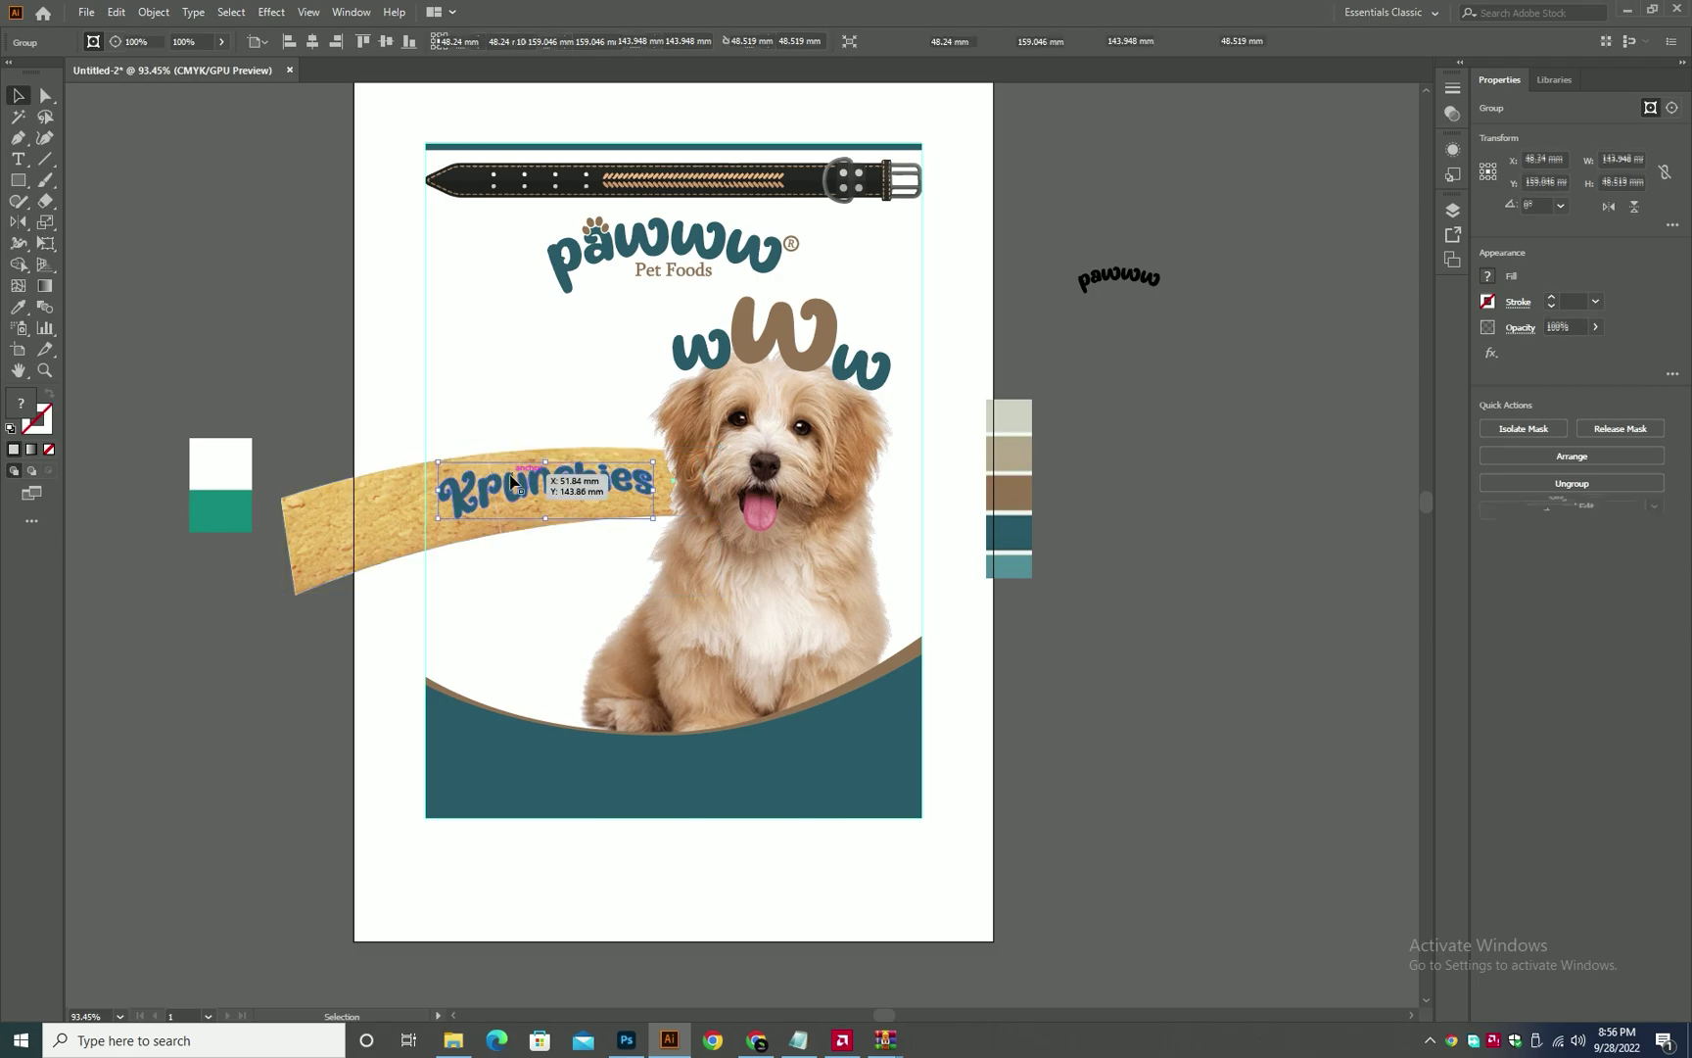
# - Turn the Krunchies lettering into a compound shape and use it as a clipping mask on the cookie-texture band
pyautogui.scroll(4, 445, 464)
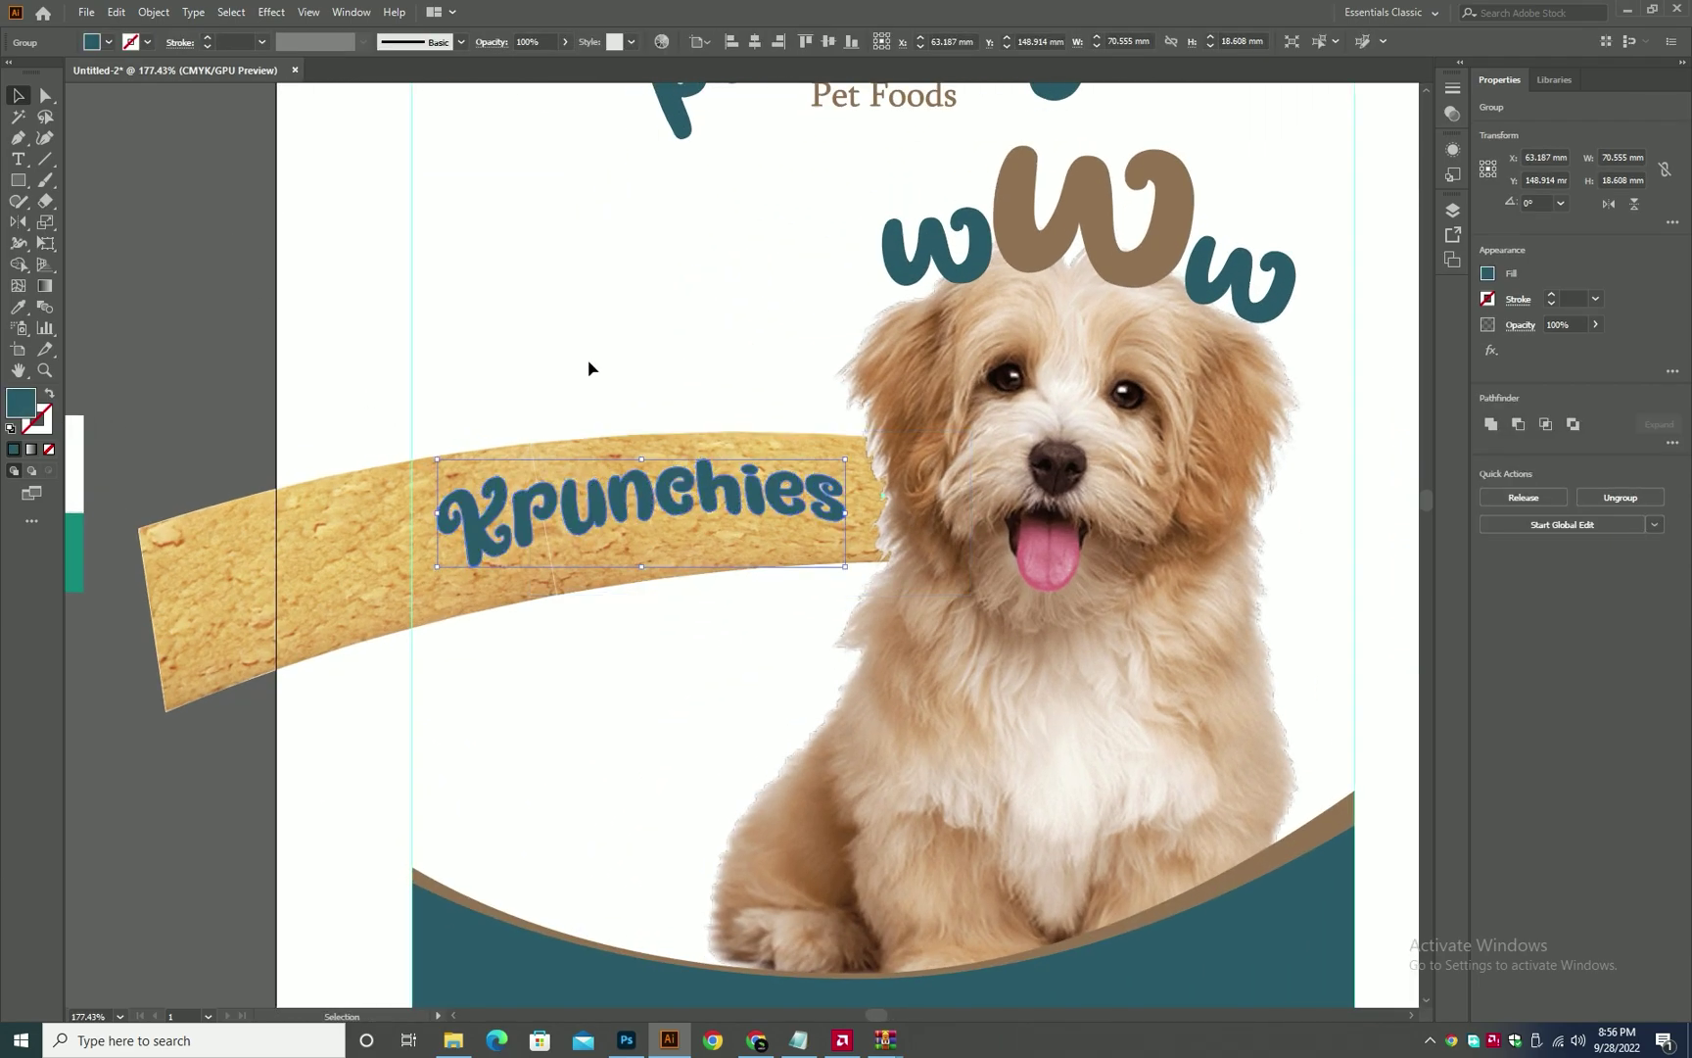
pyautogui.hotkey('ctrl', 'shift', 'F9')
pyautogui.click(1423, 426)
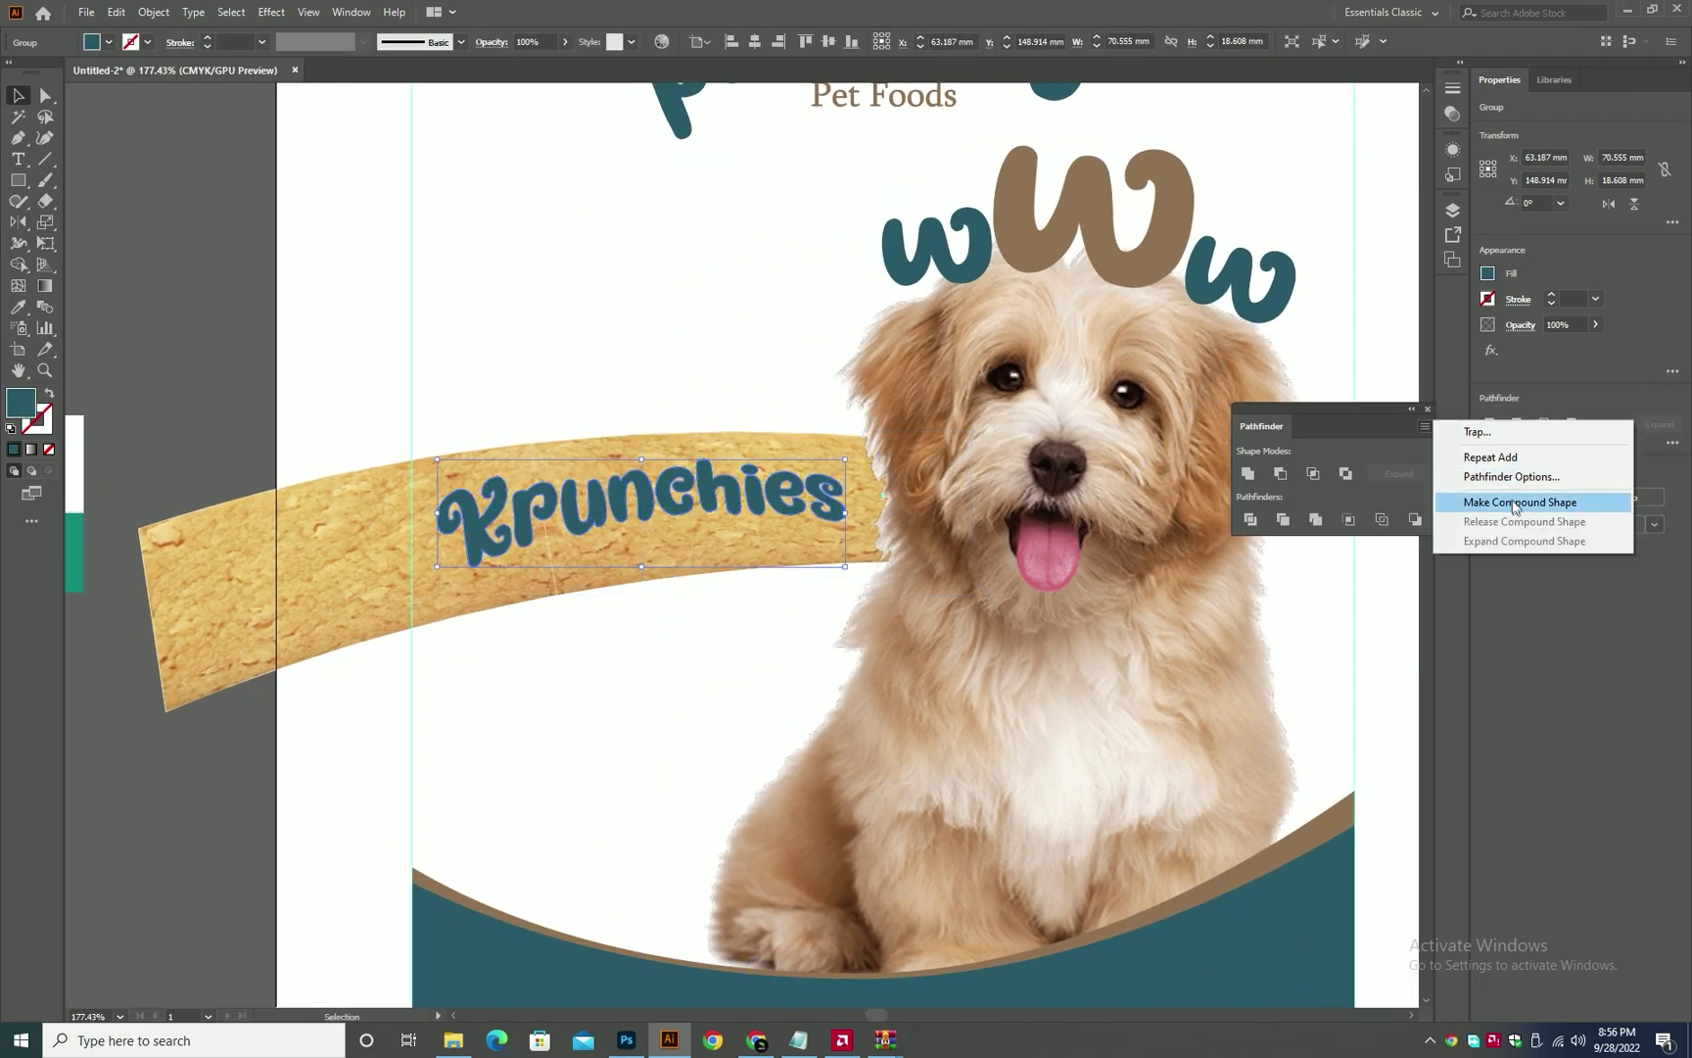
pyautogui.click(1479, 503)
pyautogui.keyDown('shift'); pyautogui.click(385, 556); pyautogui.keyUp('shift')
pyautogui.hotkey('ctrl', '7')
# - Add a teal Krunchies copy behind the cookie-textured lettering and offset it slightly right and down as a shadow
pyautogui.click(568, 430)
pyautogui.hotkey('ctrl', 'f')
pyautogui.hotkey('shift', 'x')
pyautogui.hotkey('ctrl', '[')
pyautogui.press('Right')
pyautogui.press('Down')
pyautogui.hotkey('shift', 'x')
pyautogui.press('Right')
pyautogui.press('Down')
pyautogui.press('Up')
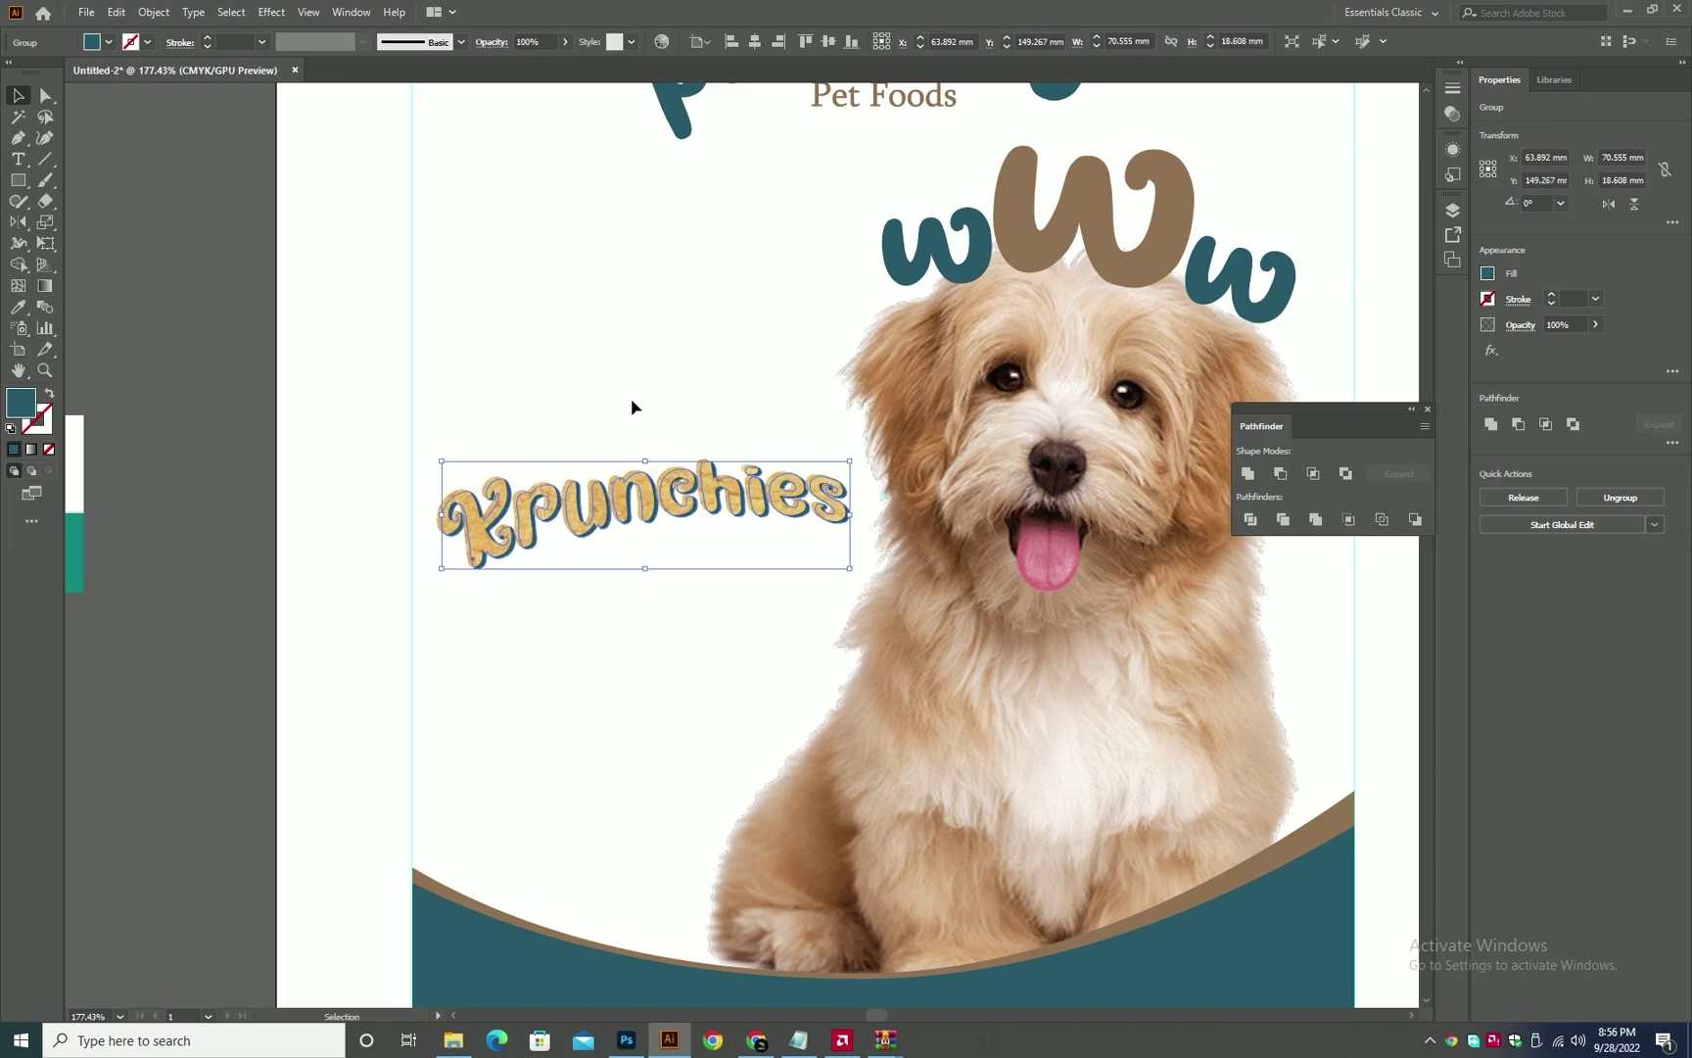
# - Group the cookie-textured Krunchies lettering together with its teal shadow
pyautogui.click(630, 400)
pyautogui.scroll(1, 548, 398)
pyautogui.moveTo(580, 358); pyautogui.dragTo(702, 556)
pyautogui.moveTo(529, 657); pyautogui.dragTo(626, 450)
pyautogui.hotkey('ctrl', 'g')
# - Scale the grouped Krunchies lettering to fit the white area beside the dog's face and position it there
pyautogui.moveTo(836, 467); pyautogui.dragTo(636, 534)
pyautogui.press('Tab')
pyautogui.moveTo(824, 549); pyautogui.dragTo(819, 581)
pyautogui.moveTo(809, 512); pyautogui.dragTo(987, 512)
pyautogui.moveTo(851, 469); pyautogui.dragTo(826, 415)
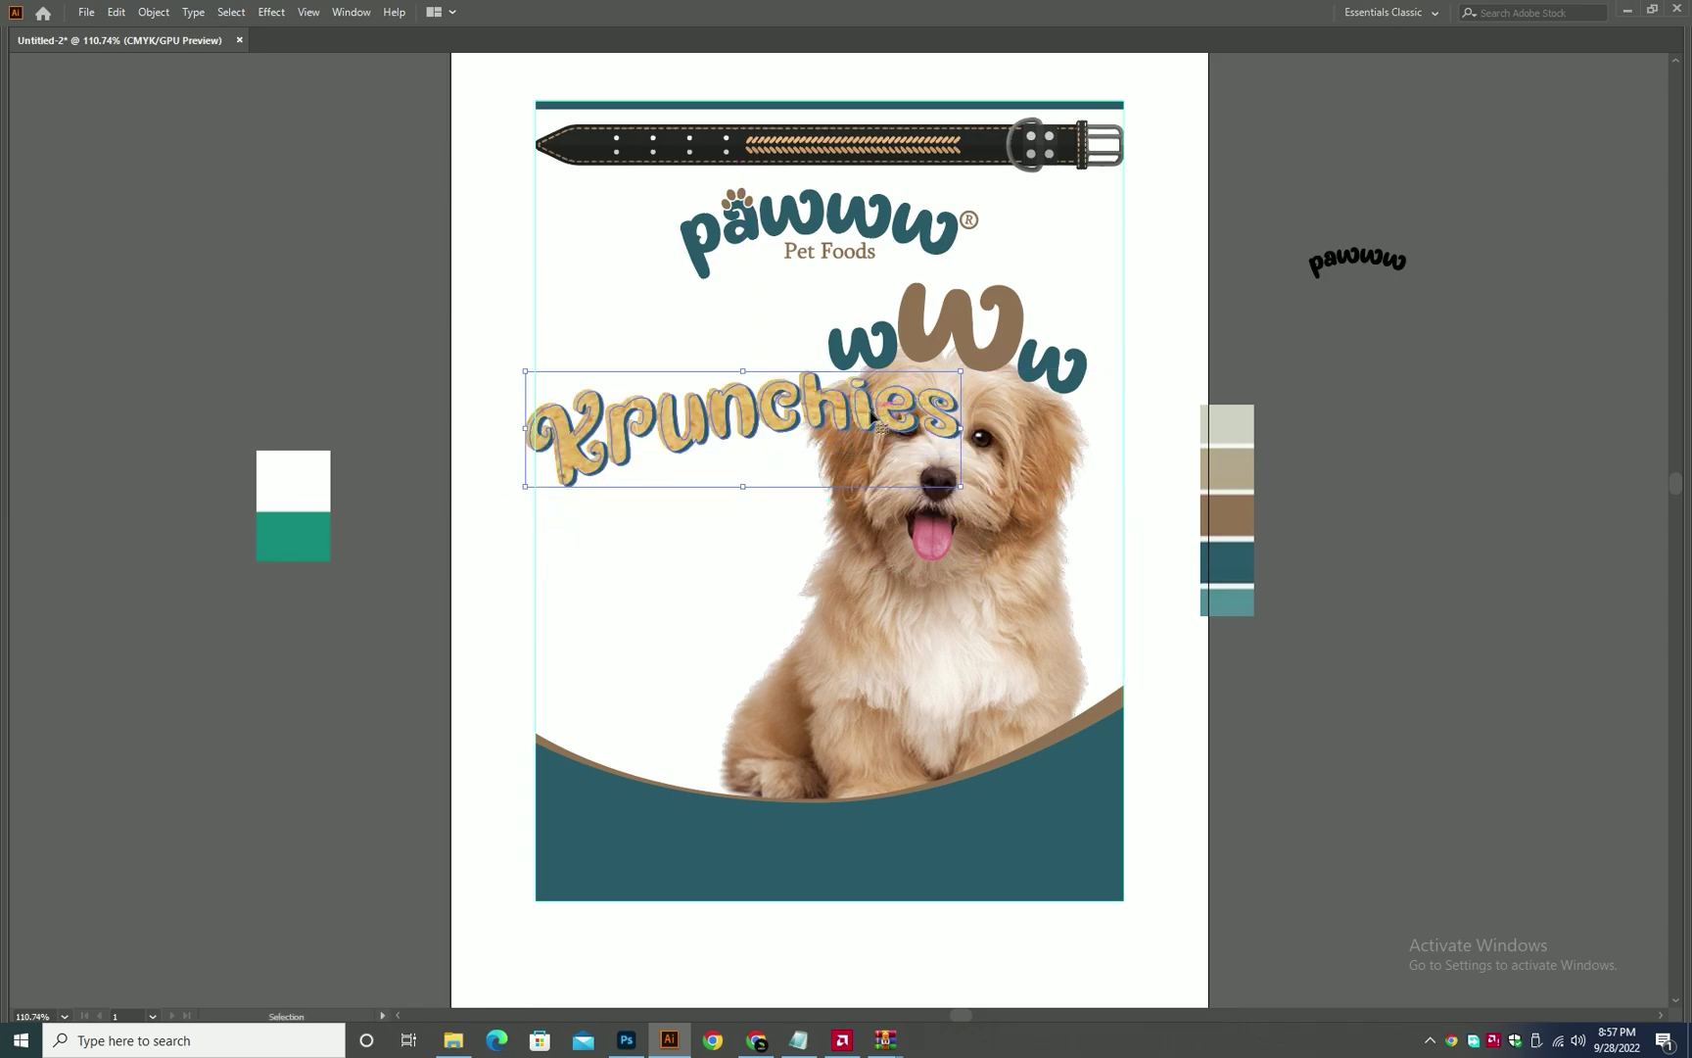
pyautogui.moveTo(979, 433); pyautogui.dragTo(879, 426)
pyautogui.moveTo(801, 412); pyautogui.dragTo(791, 487)
pyautogui.click(485, 490)
pyautogui.moveTo(484, 490); pyautogui.dragTo(403, 508)
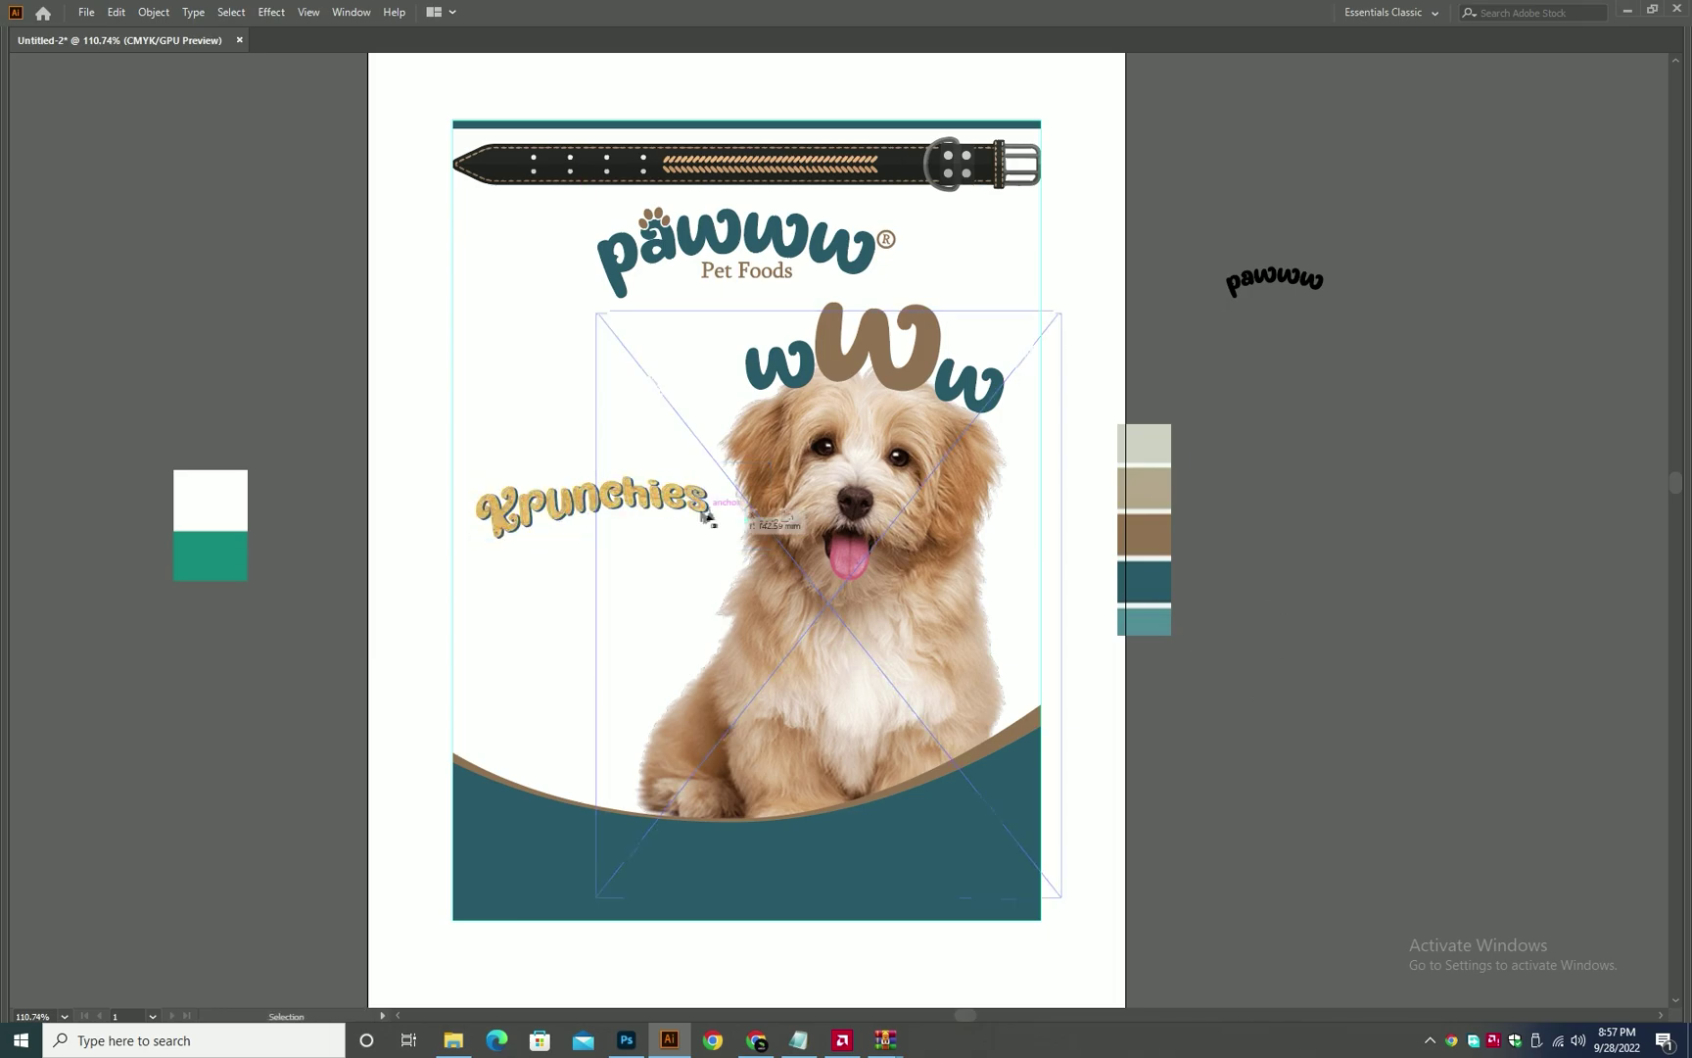
# - Examine the textured Krunchies lettering up close and within the whole pouch layout
pyautogui.press('a')
pyautogui.scroll(8, 490, 477)
pyautogui.click(787, 527)
pyautogui.scroll(1, 422, 559)
pyautogui.click(366, 499)
pyautogui.scroll(-8, 367, 499)
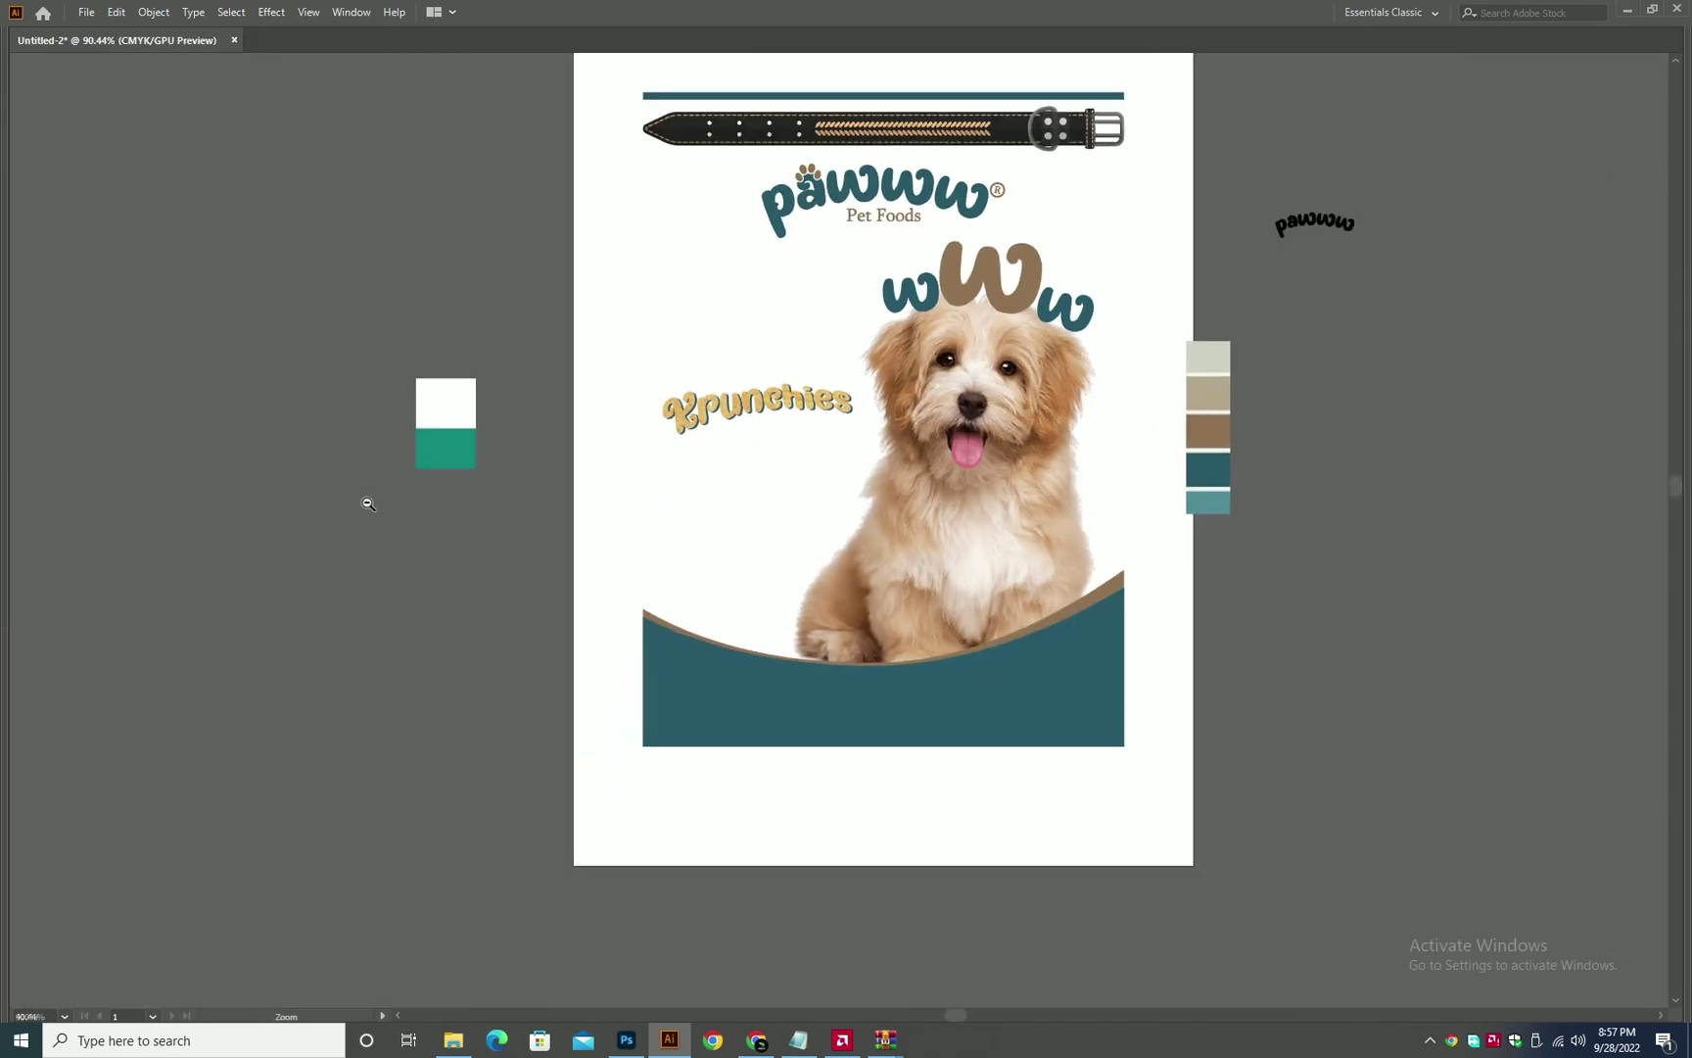
# - Try placing the dry_food JPG from the Downloads folder into the pouch document
pyautogui.hotkey('ctrl', 'shift', 'p')
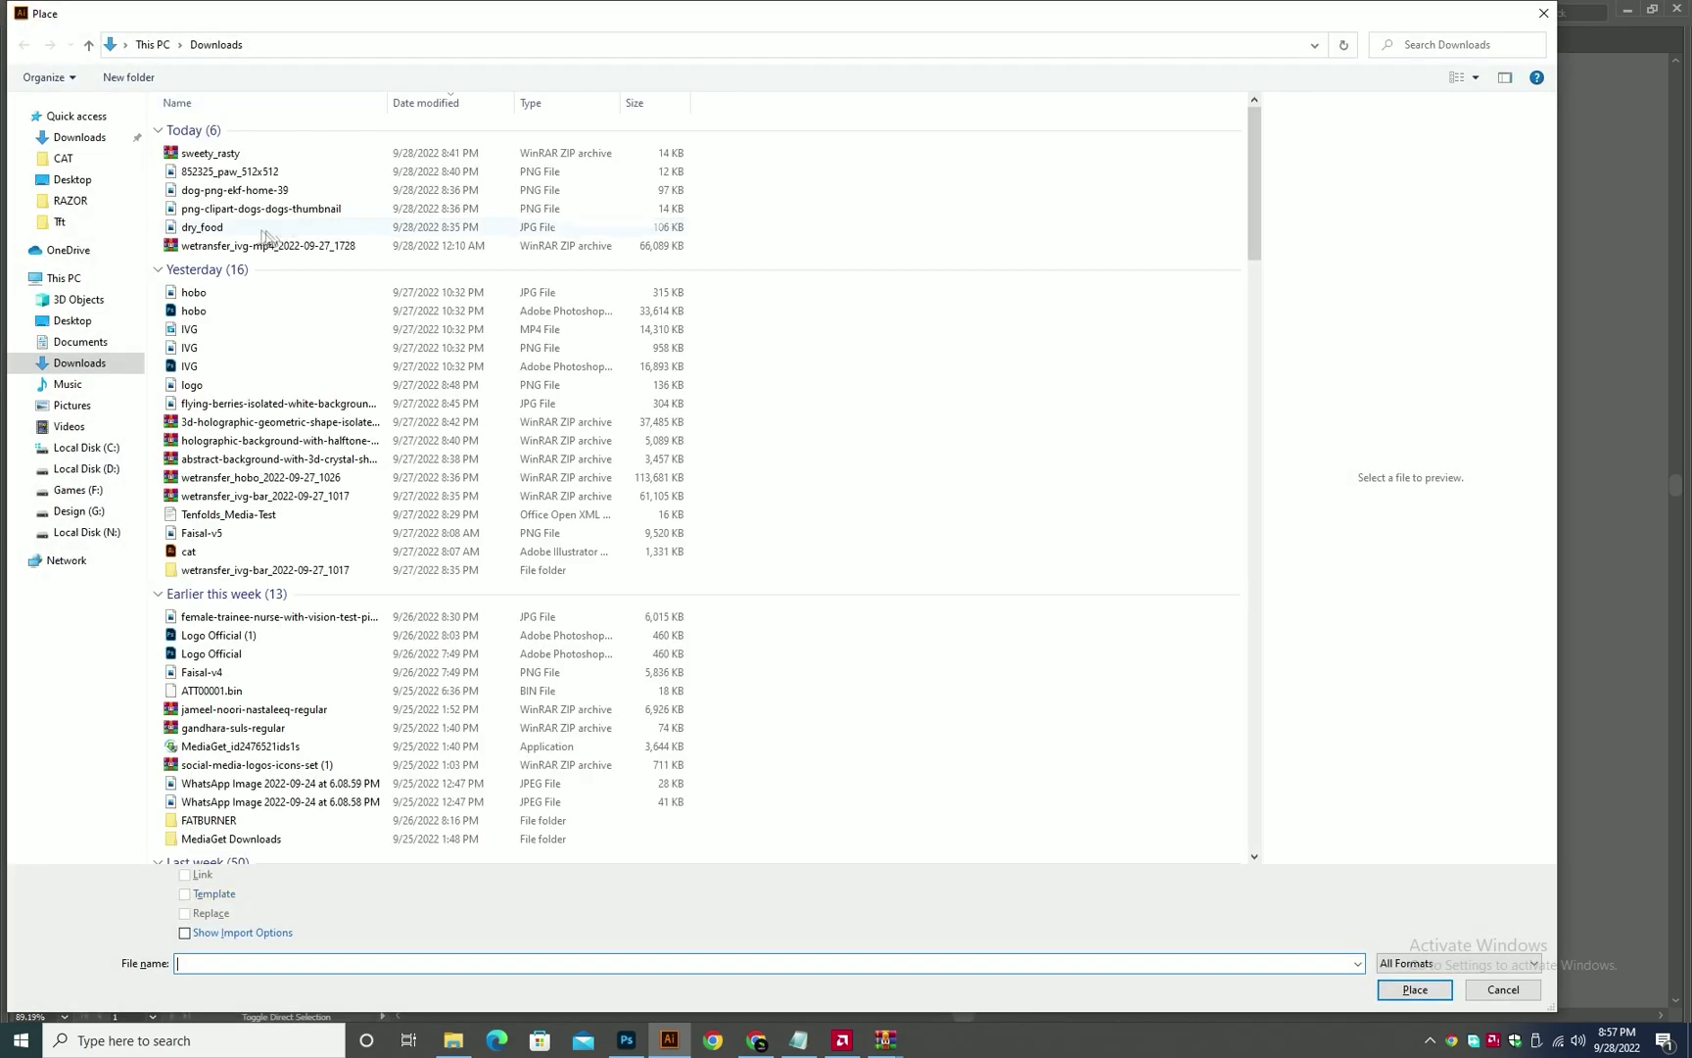
pyautogui.click(96, 138)
pyautogui.click(203, 209)
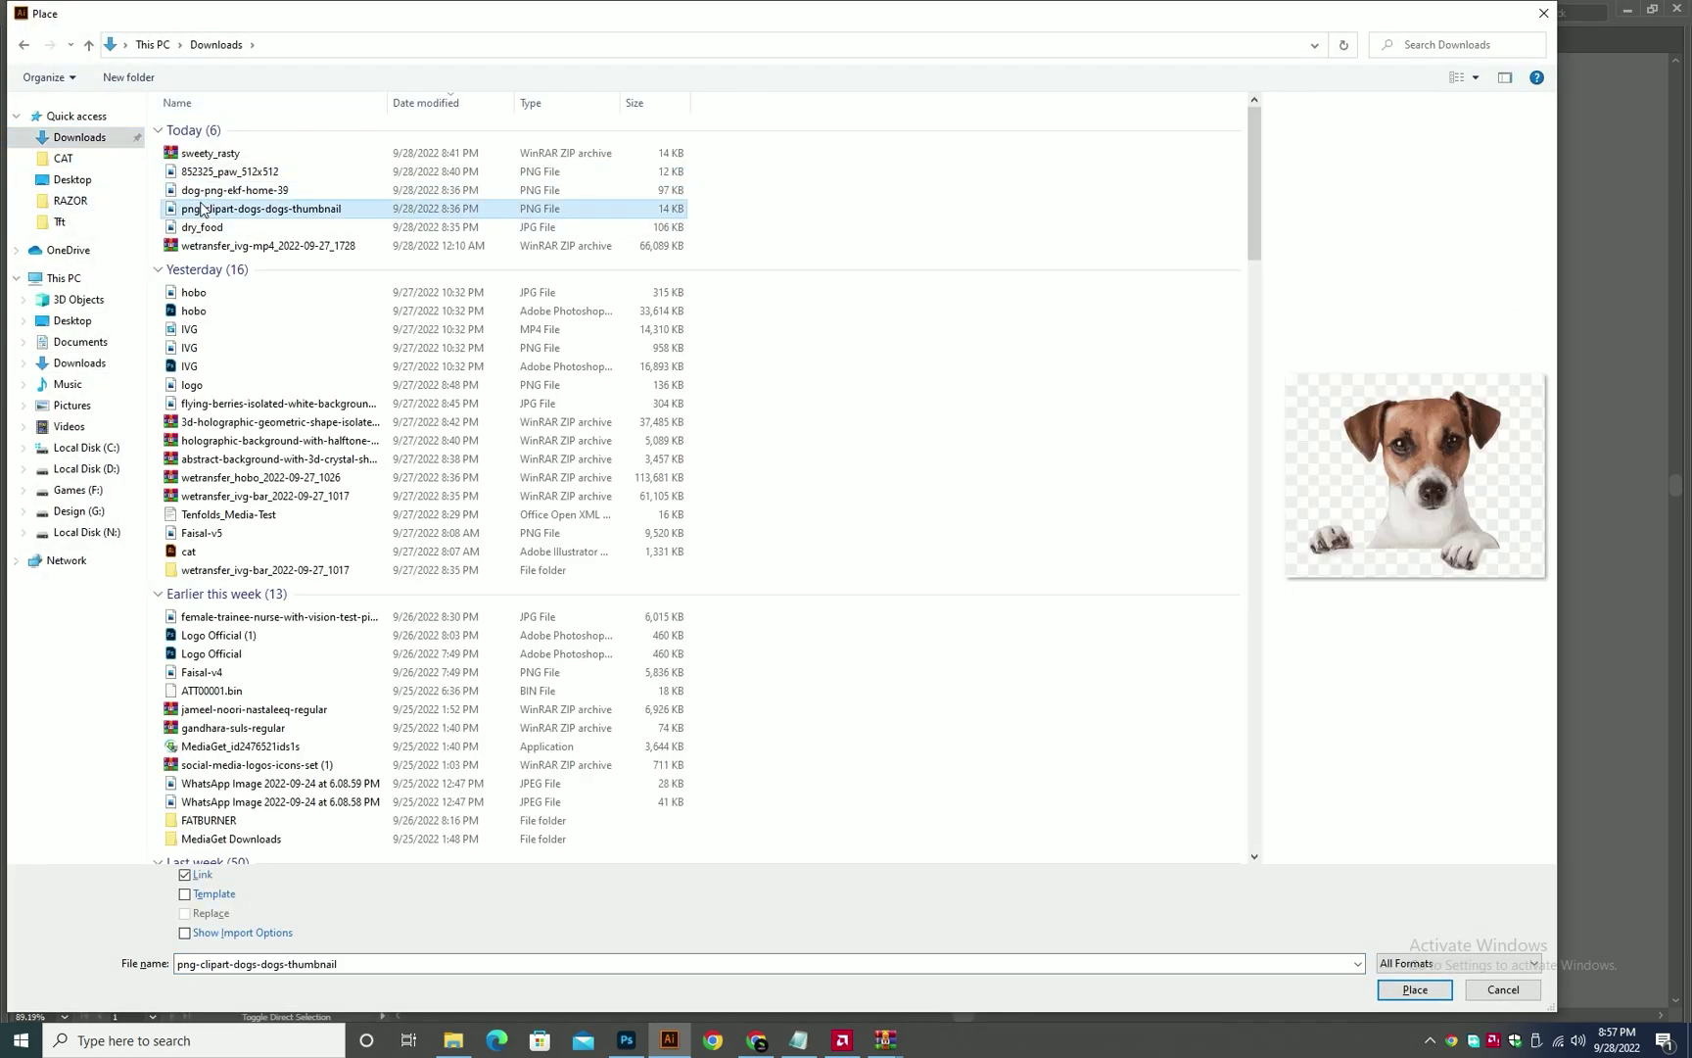
pyautogui.click(203, 245)
pyautogui.click(210, 228)
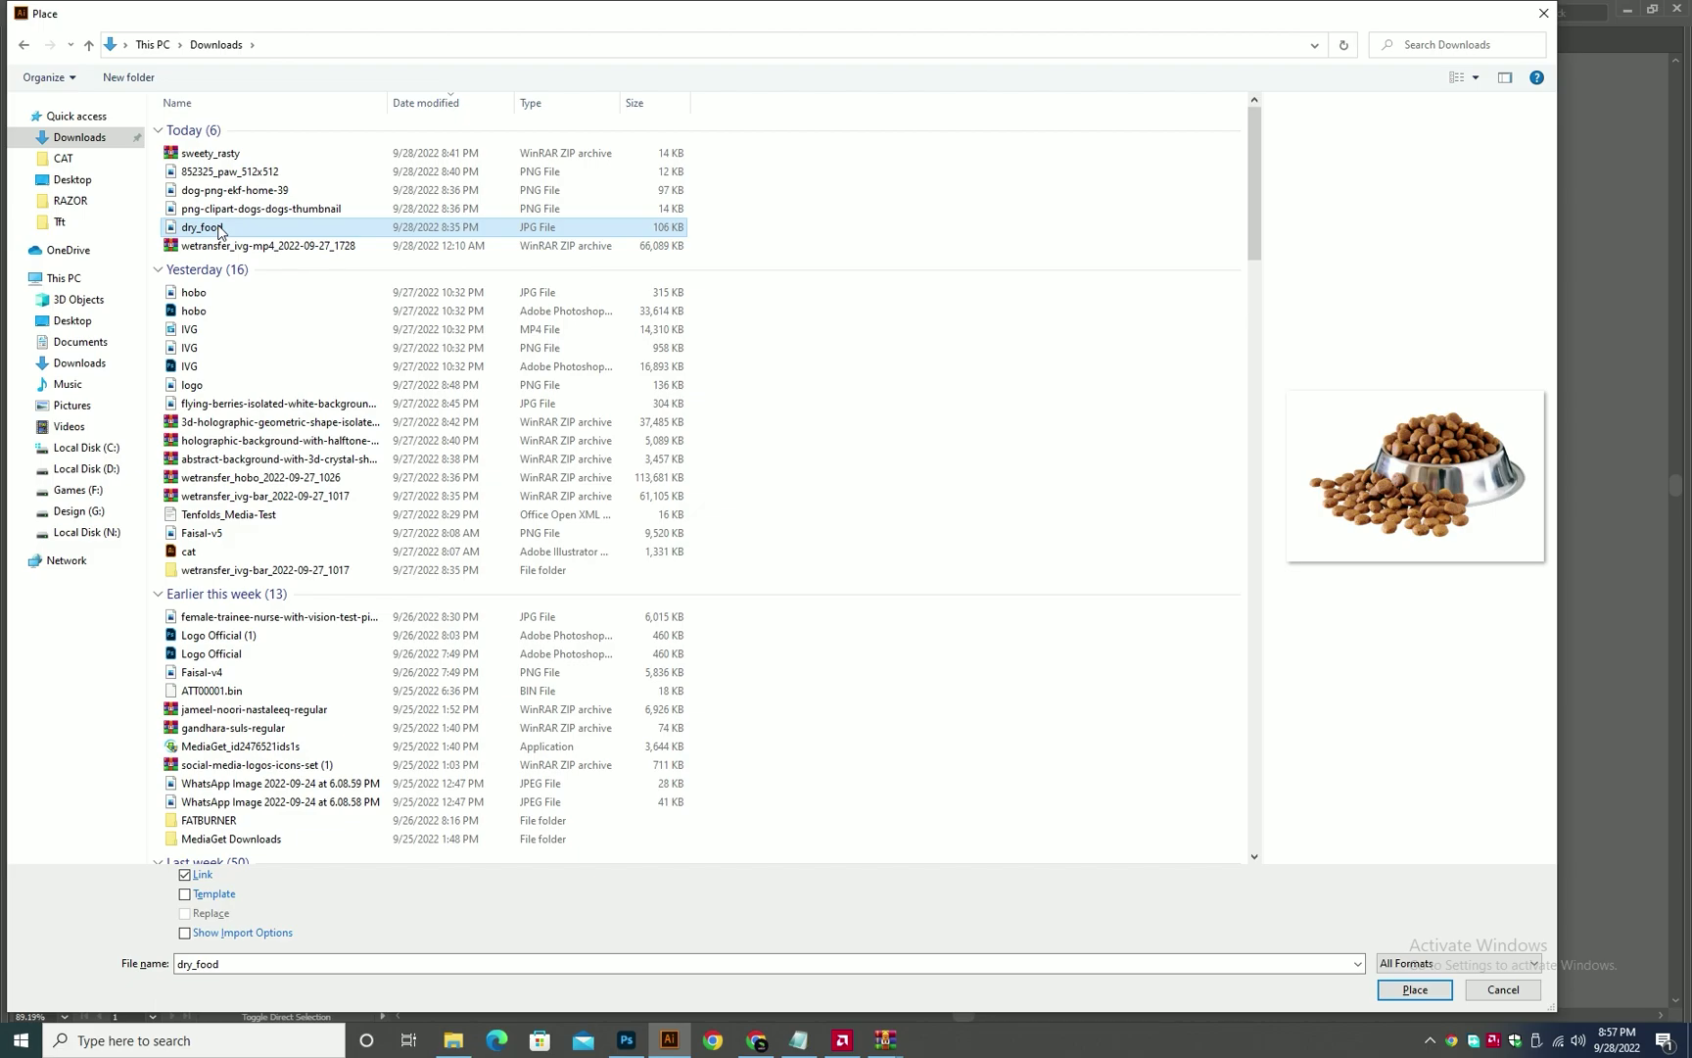
pyautogui.doubleClick(219, 231)
pyautogui.click(406, 283)
pyautogui.press('Delete')
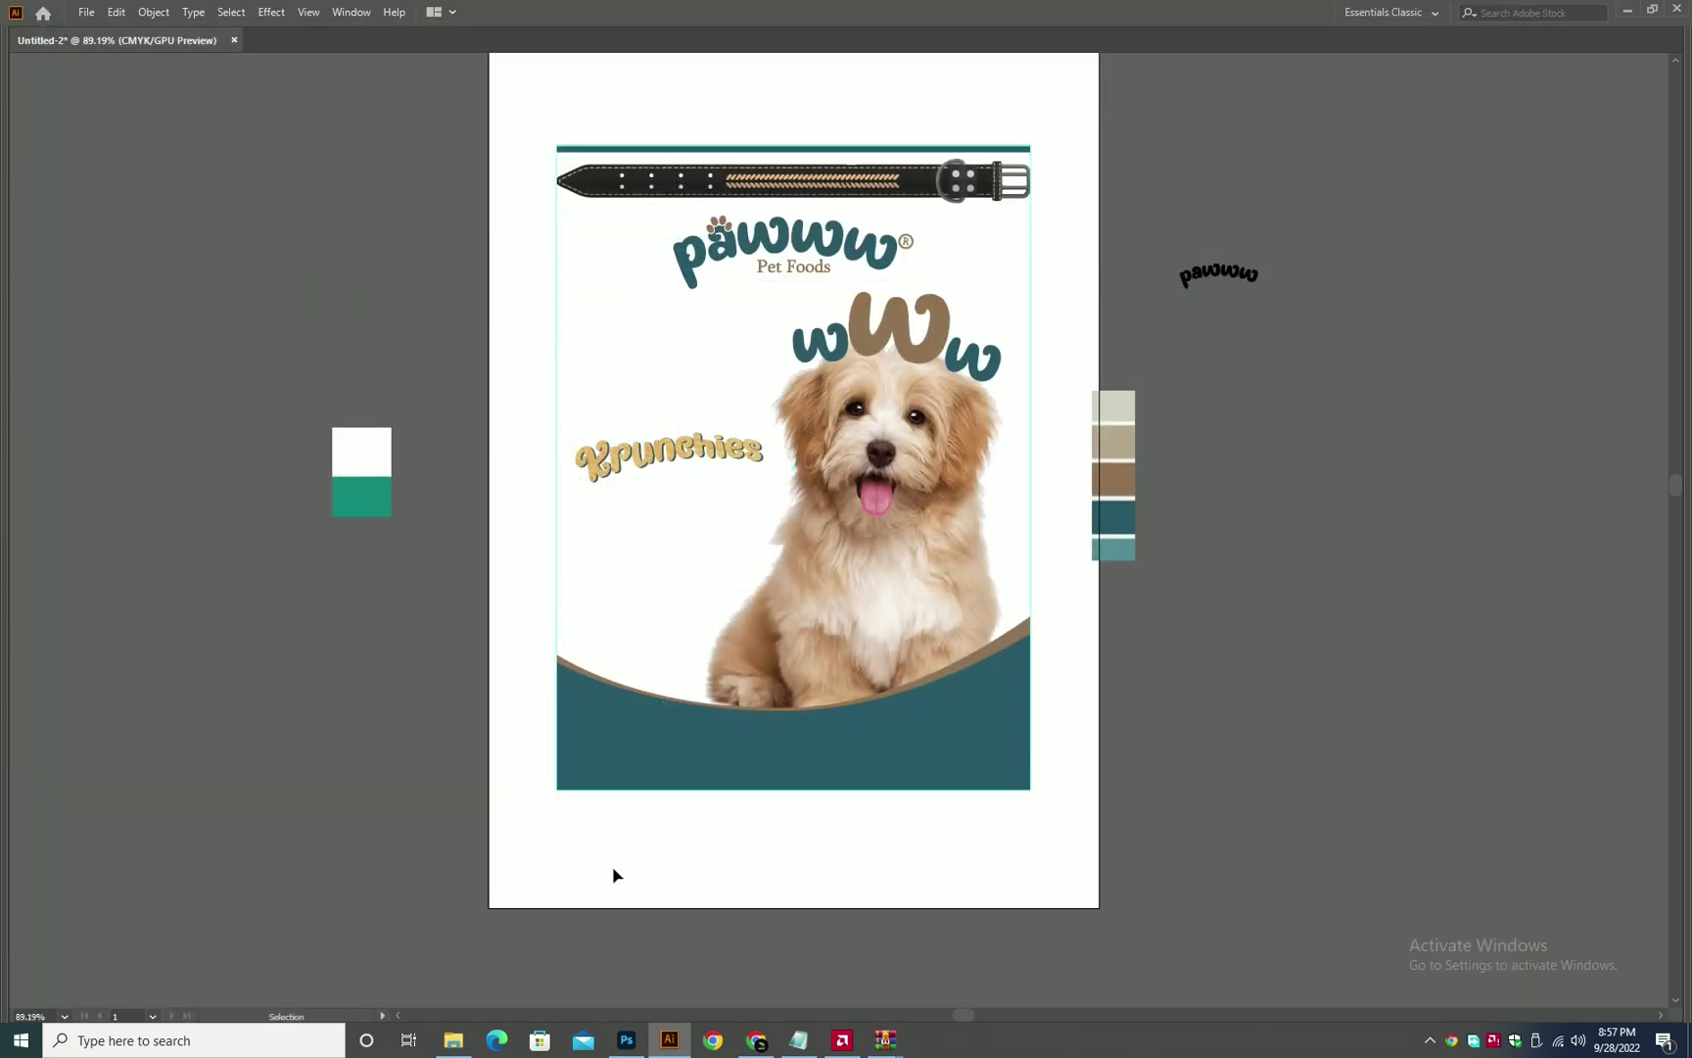
# - Switch to Photoshop and open the dry_food JPG from the Downloads folder
pyautogui.click(627, 1041)
pyautogui.hotkey('ctrl', 'o')
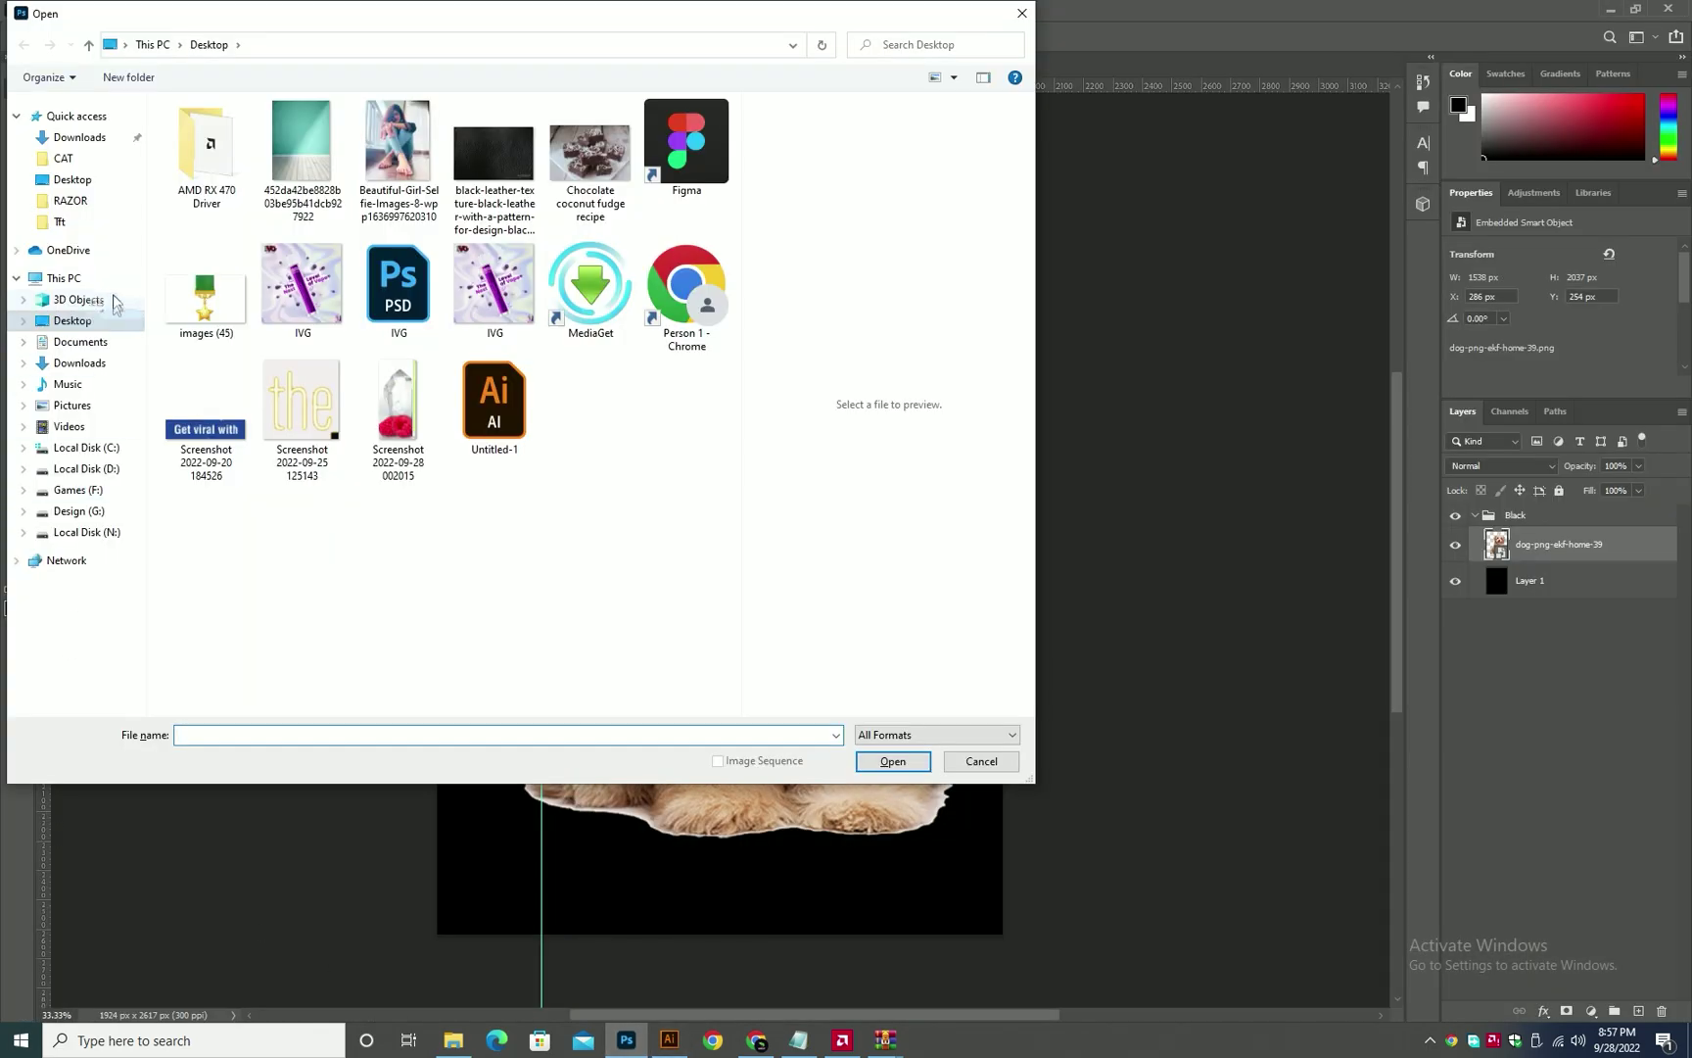
pyautogui.click(62, 139)
pyautogui.doubleClick(213, 227)
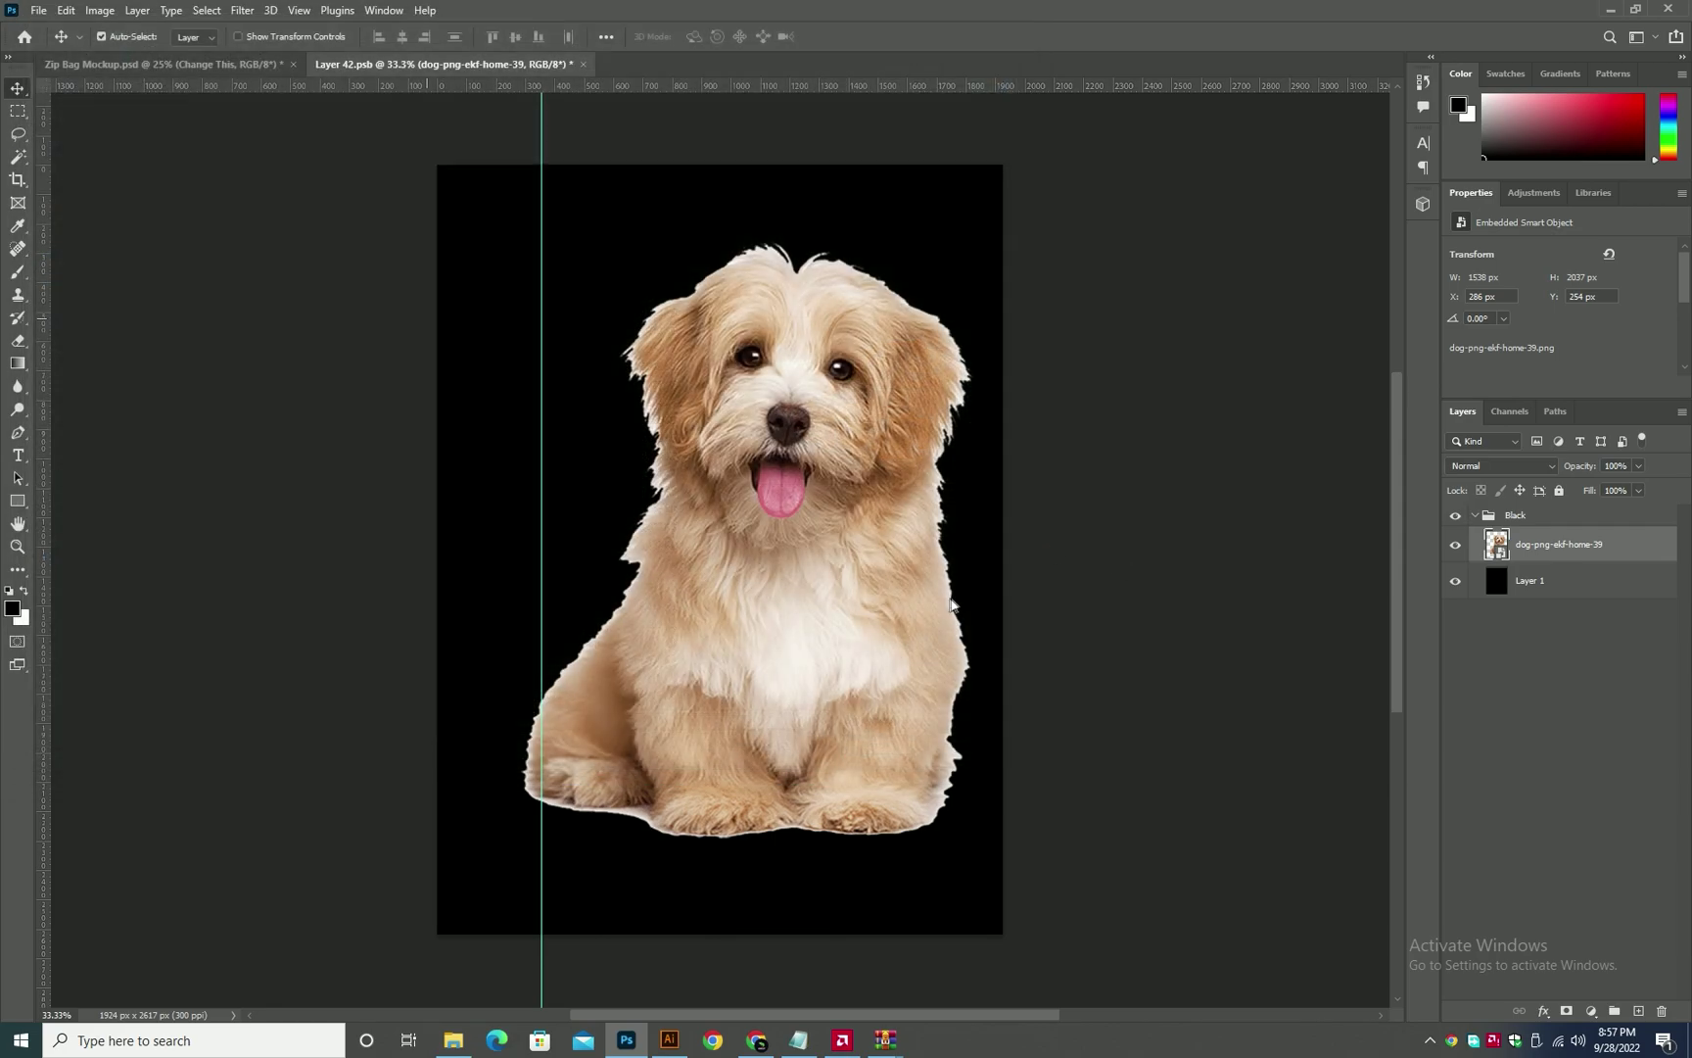
# - Delete the white background around the food bowl and in the gaps between the kibble using the Magic Wand
pyautogui.press('w')
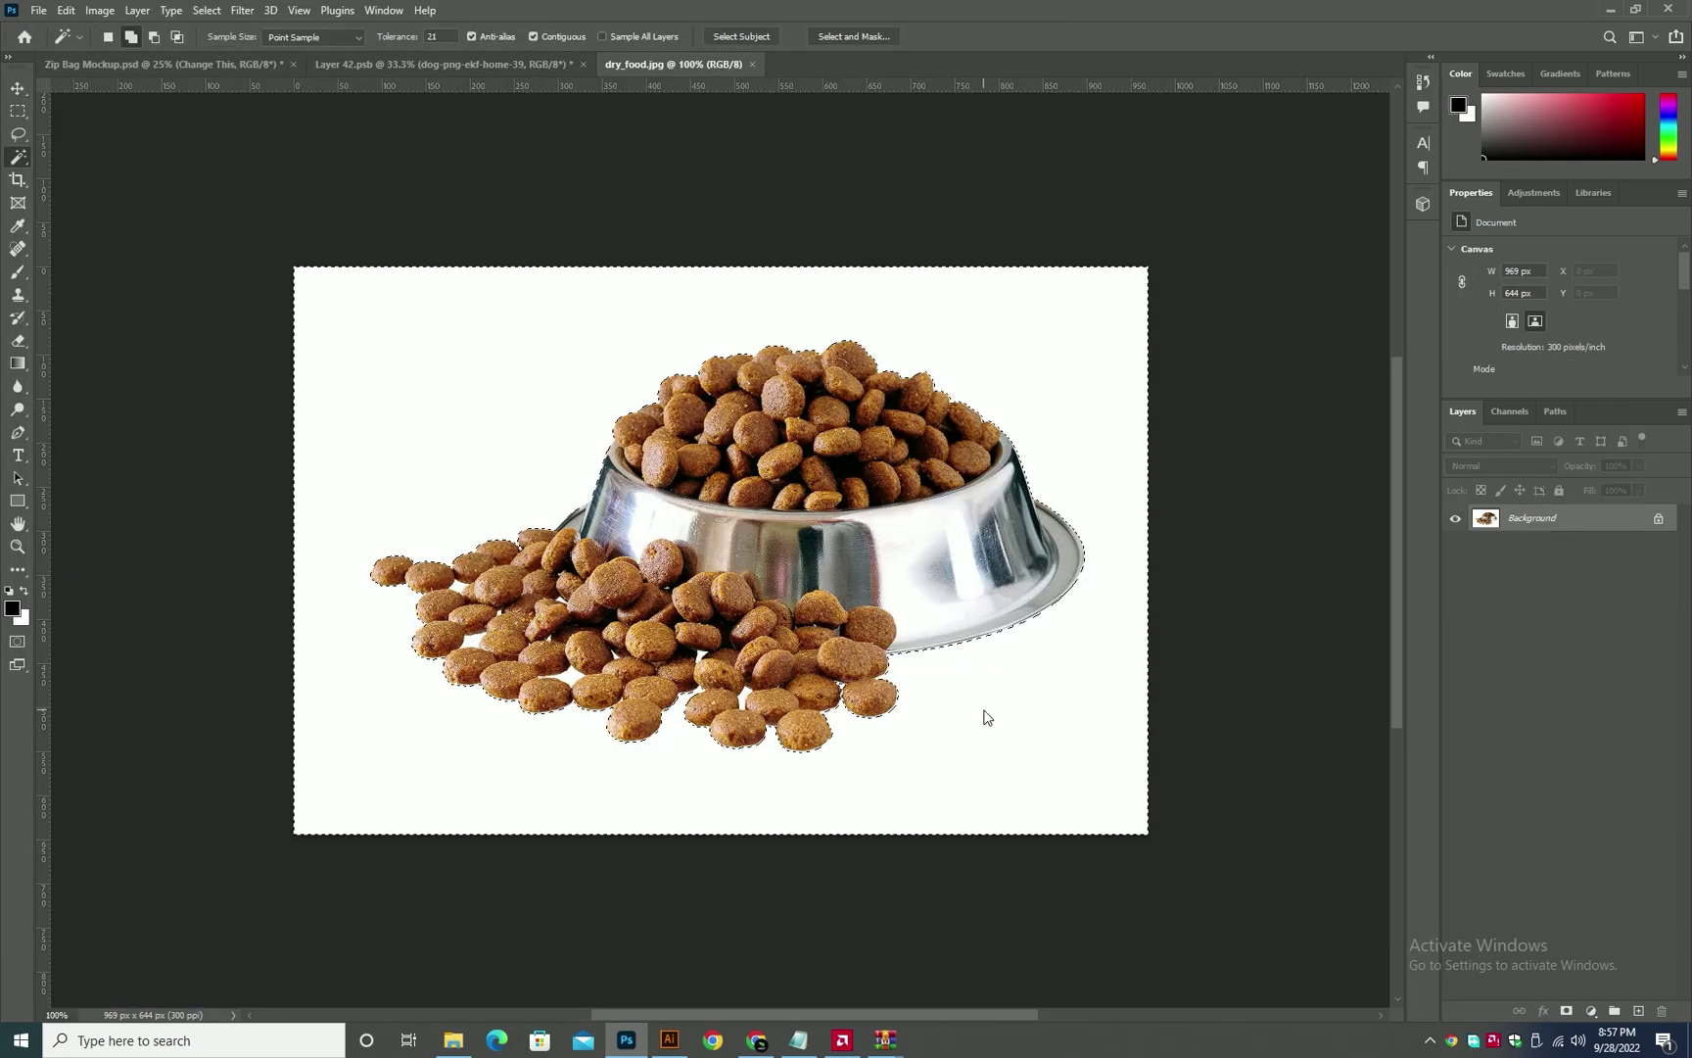
pyautogui.press('Delete')
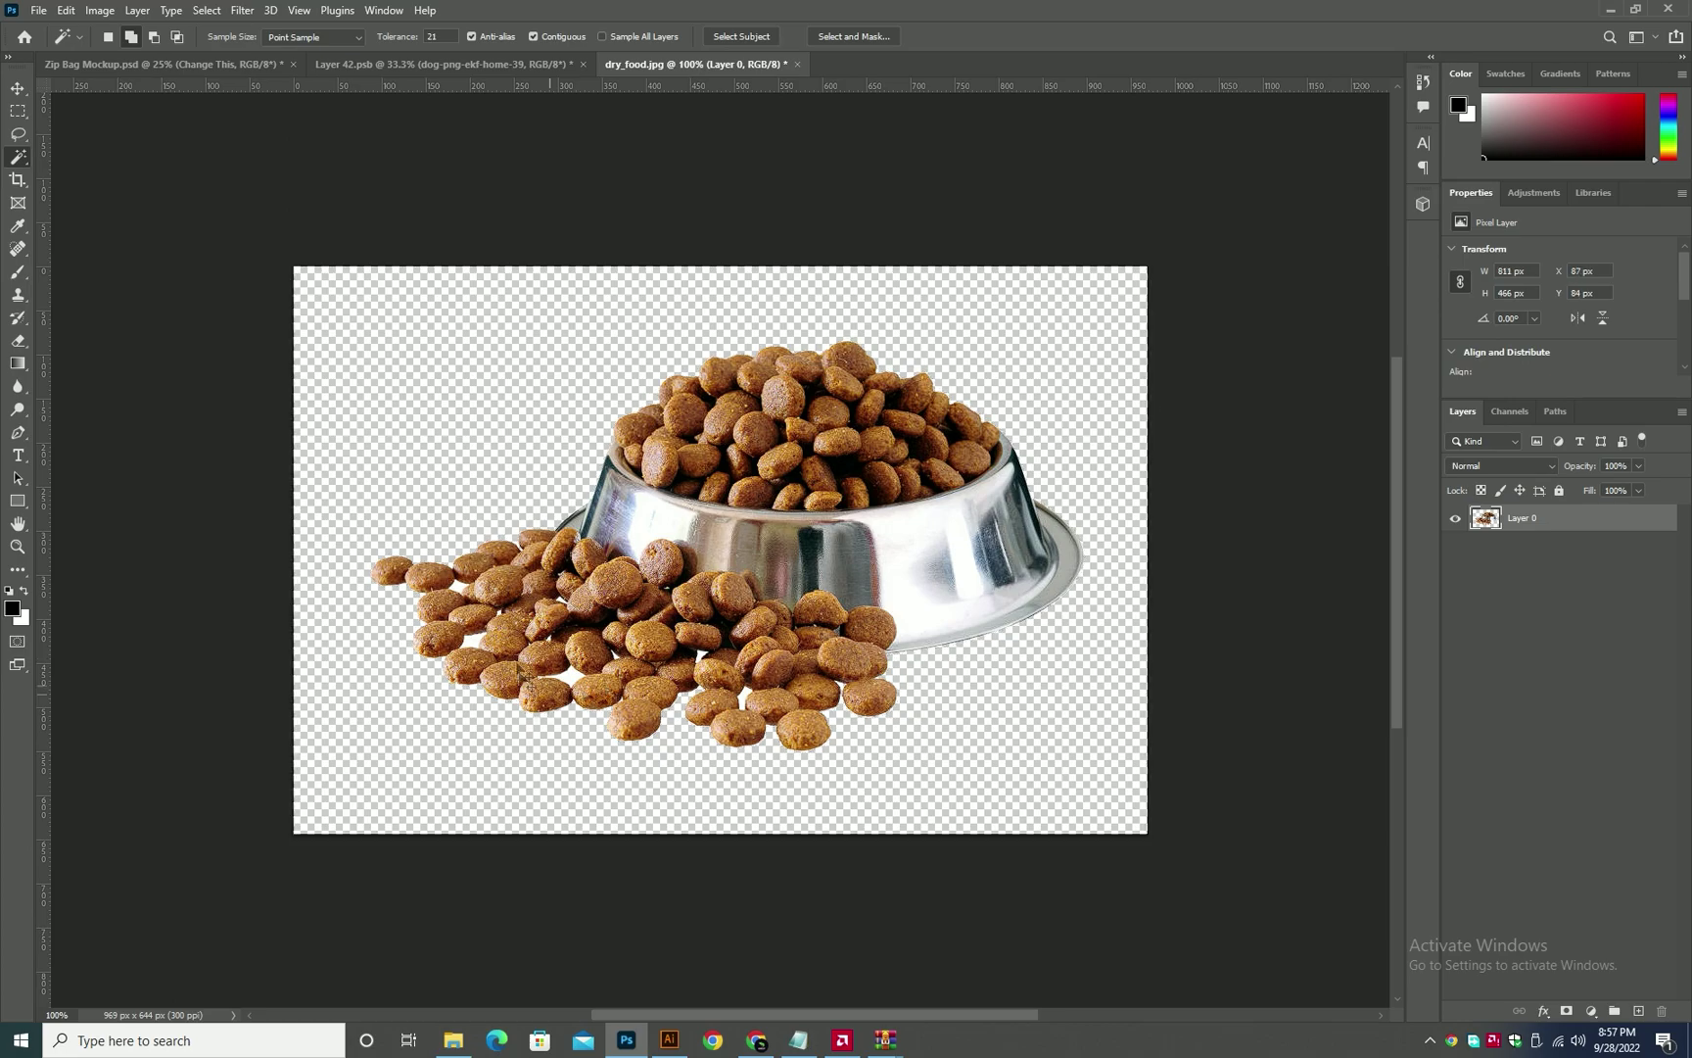
pyautogui.keyDown('alt'); pyautogui.scroll(1, 448, 649); pyautogui.keyUp('alt')
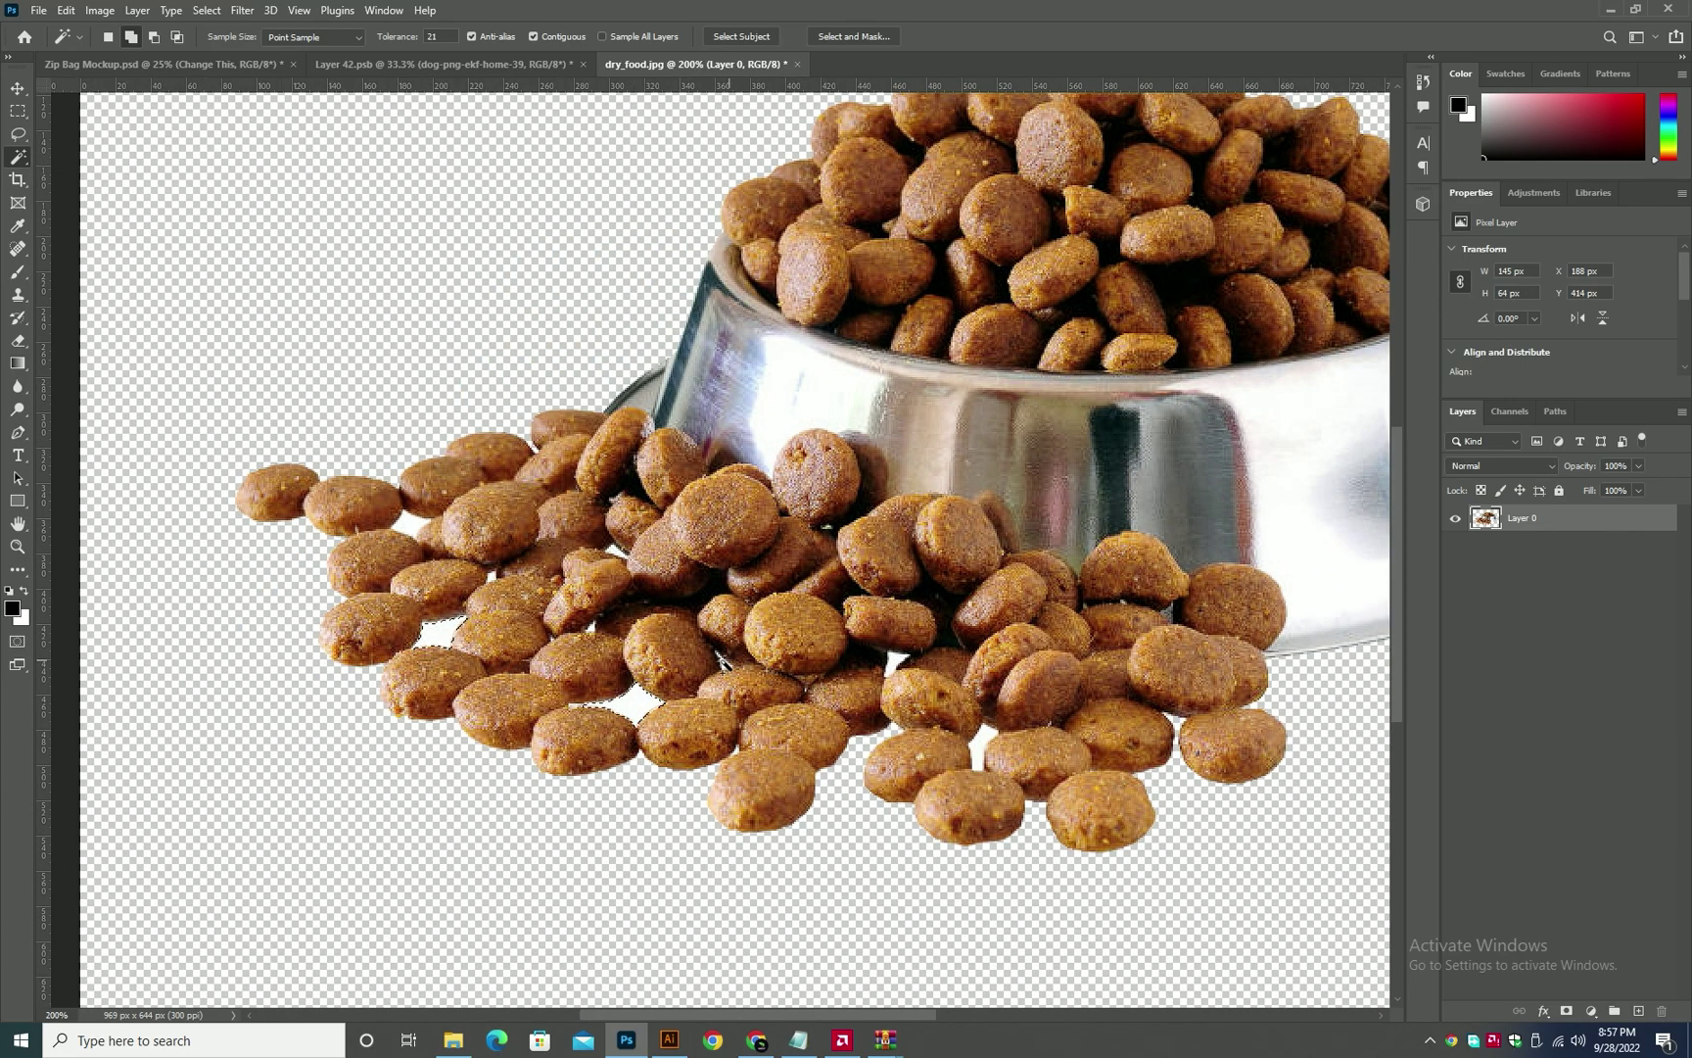
pyautogui.keyDown('alt'); pyautogui.scroll(2, 480, 618); pyautogui.keyUp('alt')
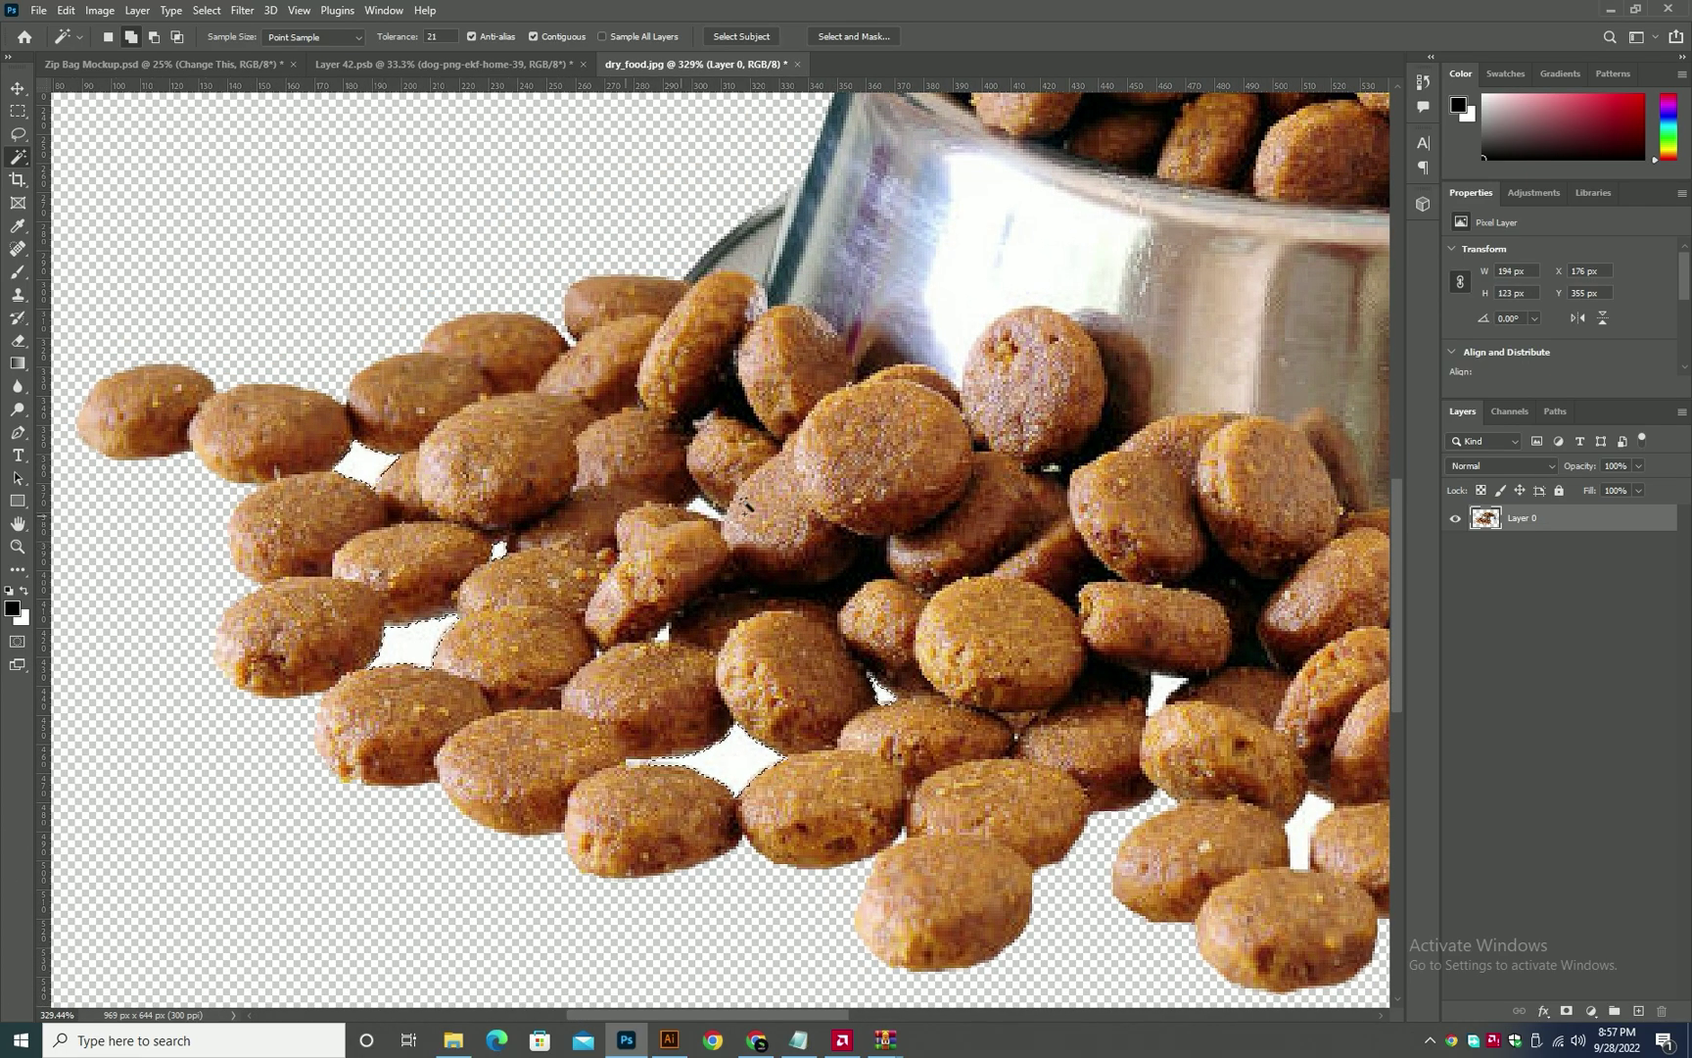
pyautogui.click(1318, 831)
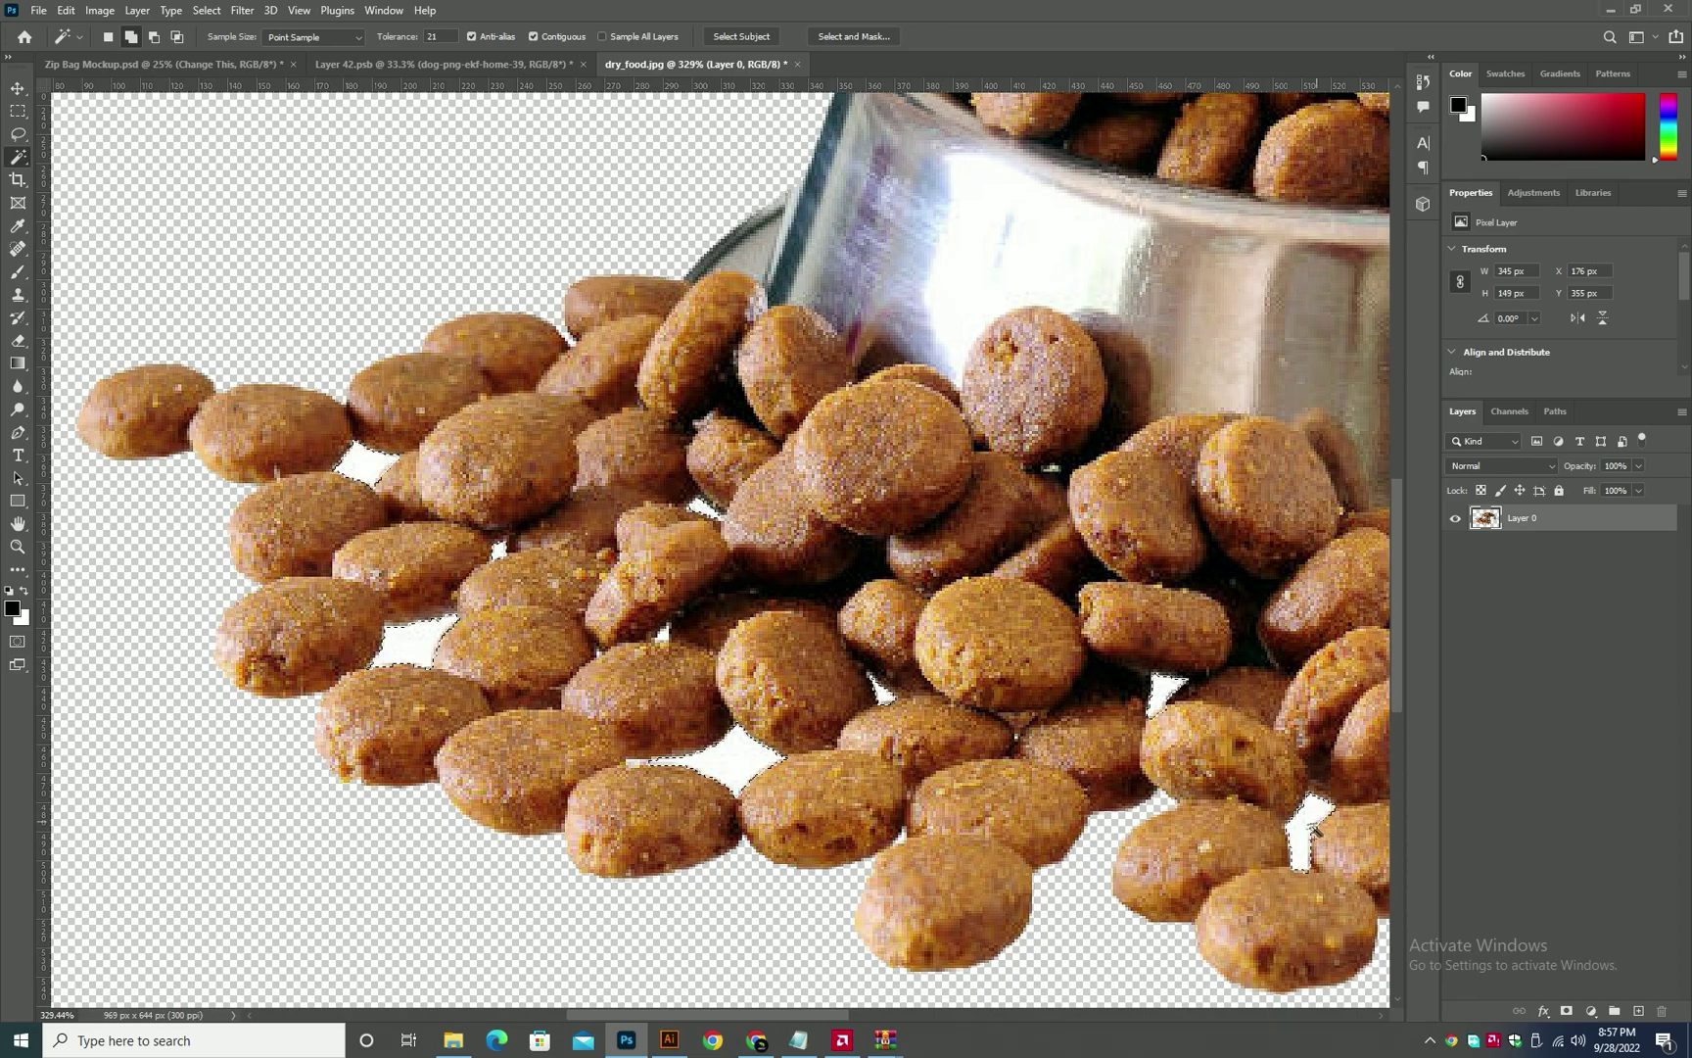
pyautogui.moveTo(1034, 696); pyautogui.dragTo(478, 679)
pyautogui.moveTo(1170, 658); pyautogui.dragTo(1046, 715)
pyautogui.keyDown('ctrl'); pyautogui.click(1046, 715); pyautogui.keyUp('ctrl')
pyautogui.press('Delete')
pyautogui.hotkey('ctrl', 'd')
pyautogui.hotkey('ctrl', '0')
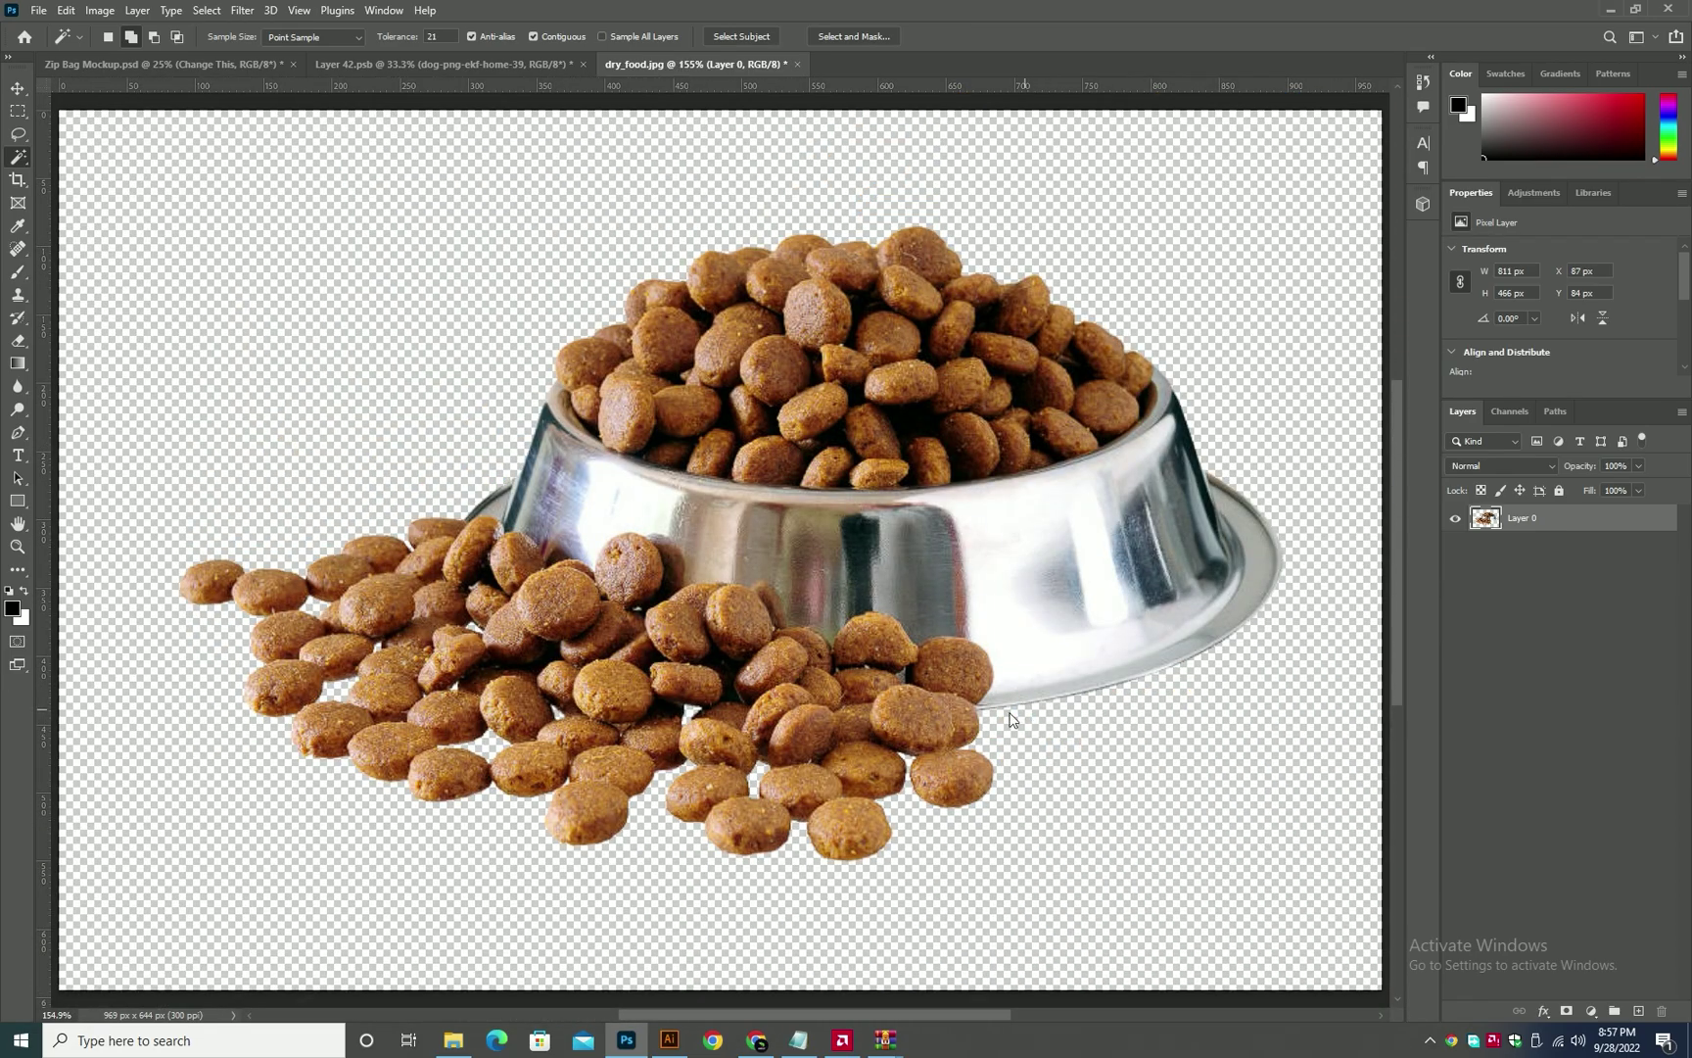
# - Save the cut-out bowl image as a PNG named dry_food in Downloads with the large file size option
pyautogui.hotkey('ctrl', 'shift', 's')
pyautogui.press('Tab')
pyautogui.press('Down')
pyautogui.press('Down')
pyautogui.press('Down')
pyautogui.press('Down')
pyautogui.press('Down')
pyautogui.press('Down')
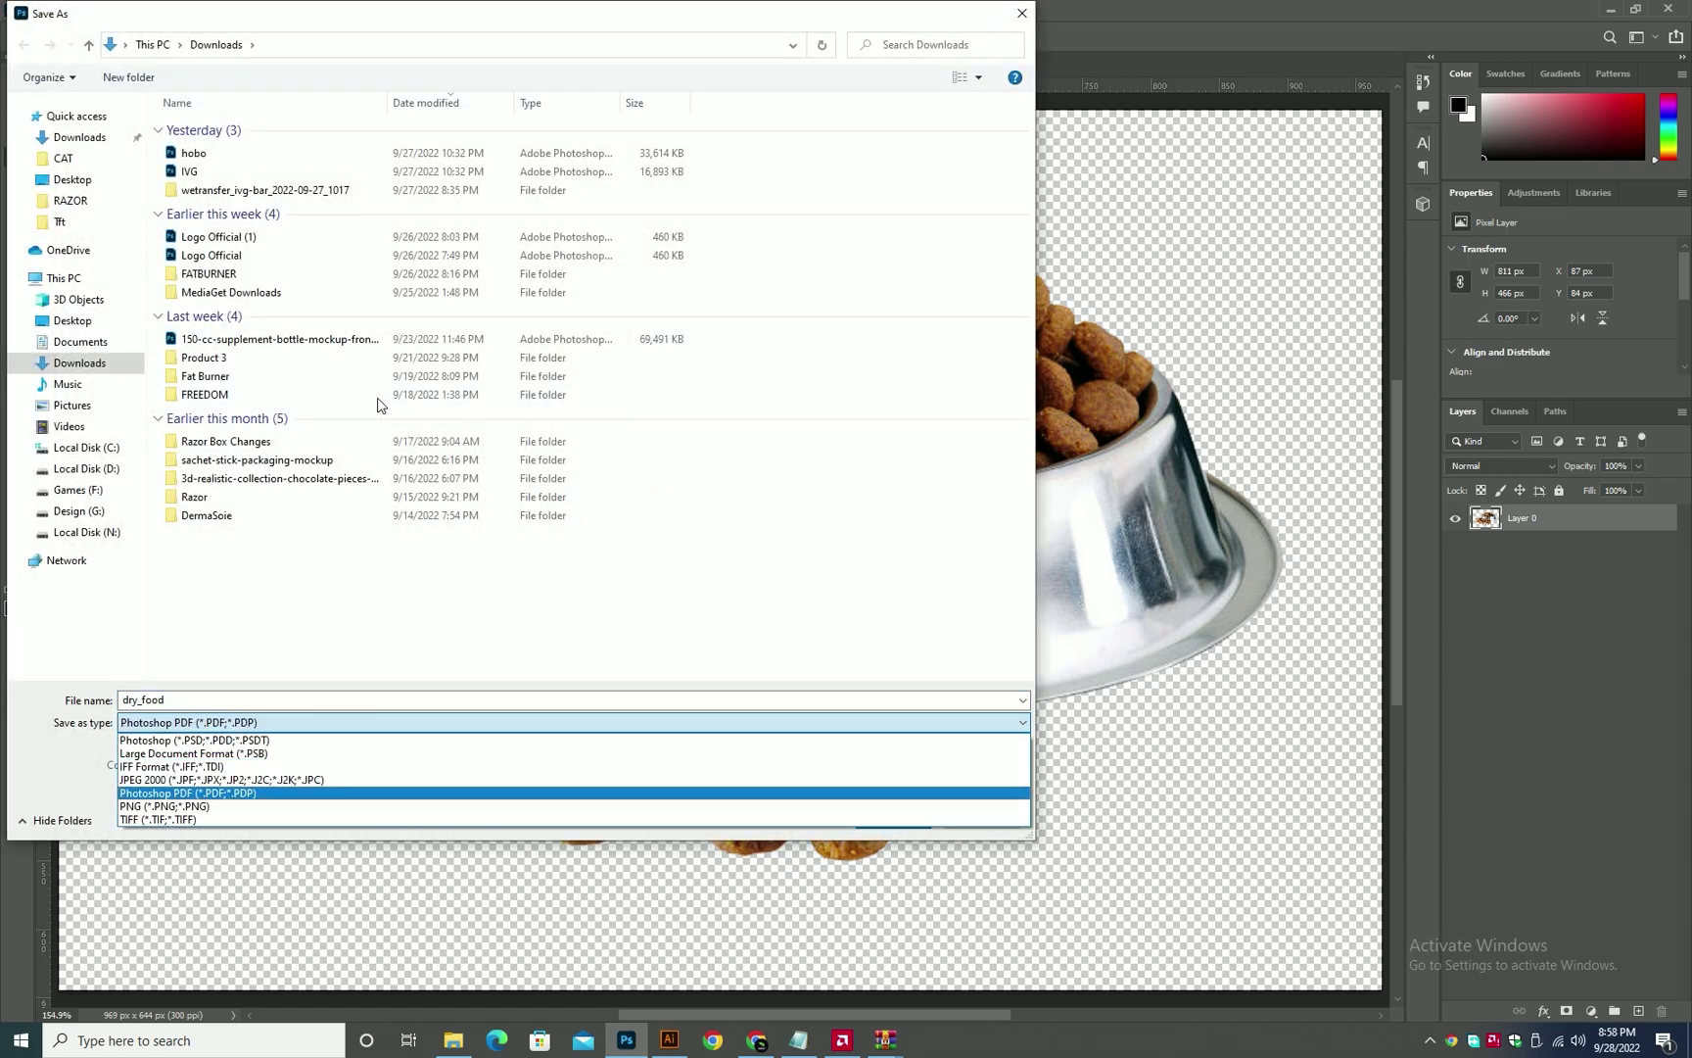
pyautogui.press('Return')
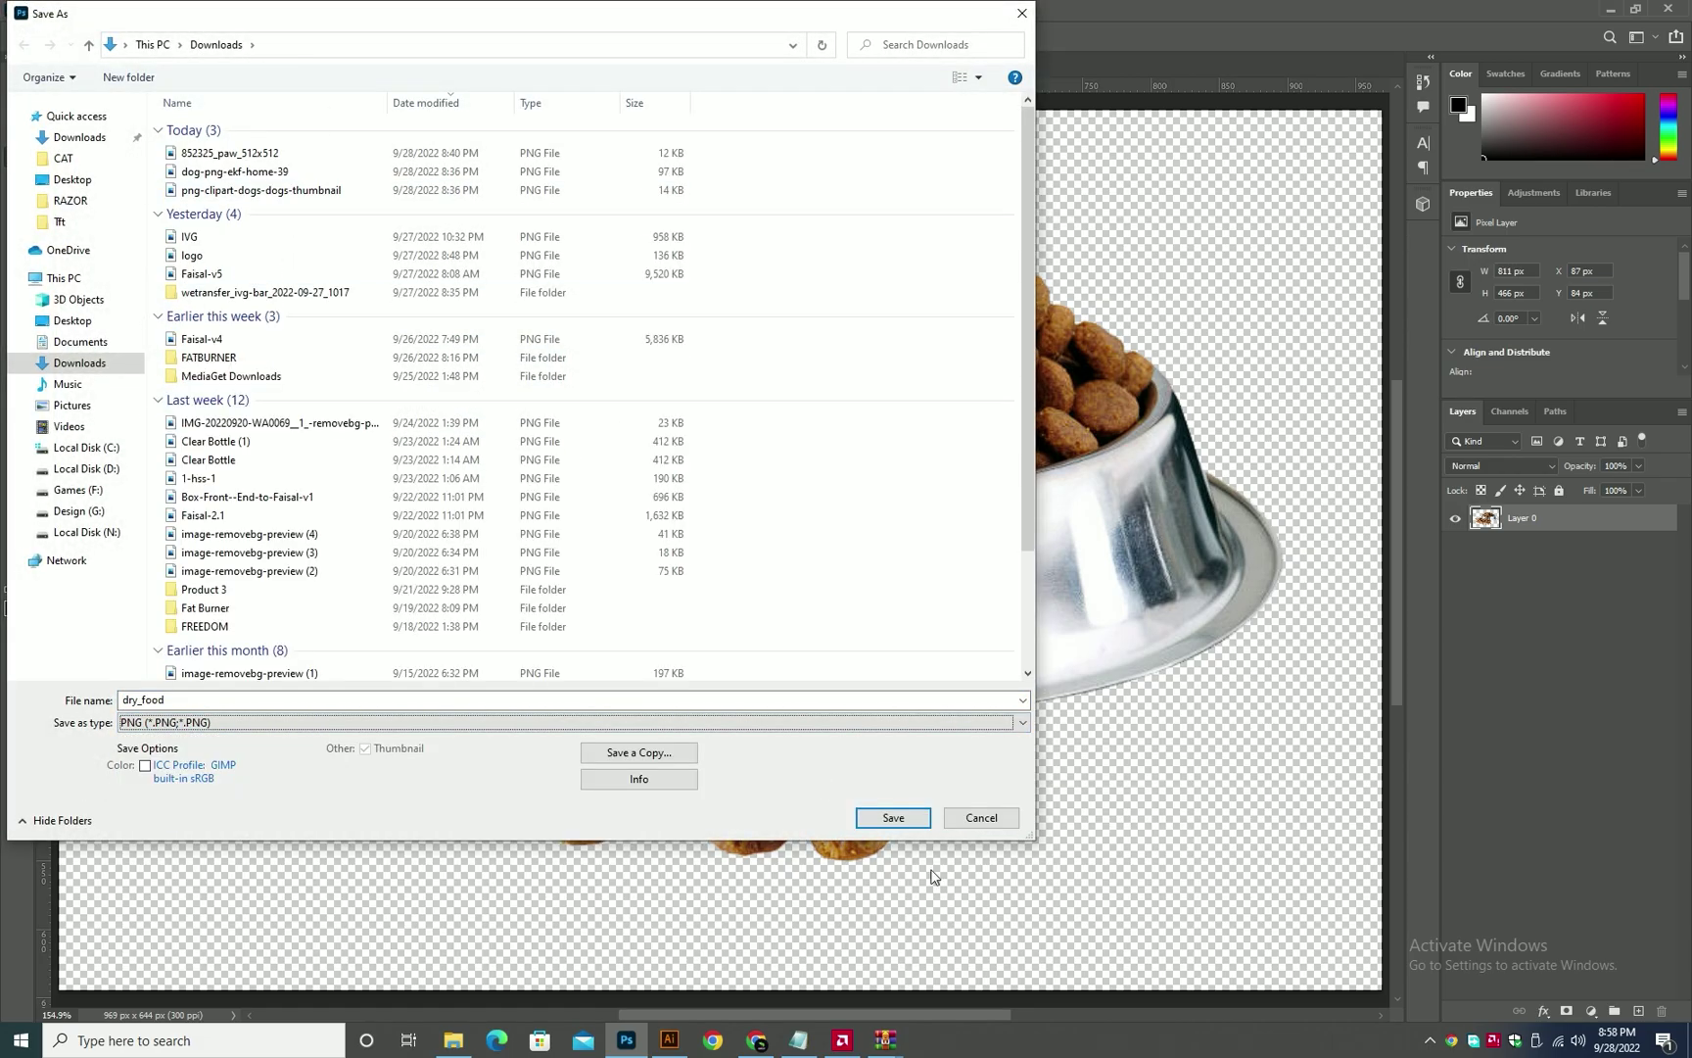
pyautogui.click(910, 825)
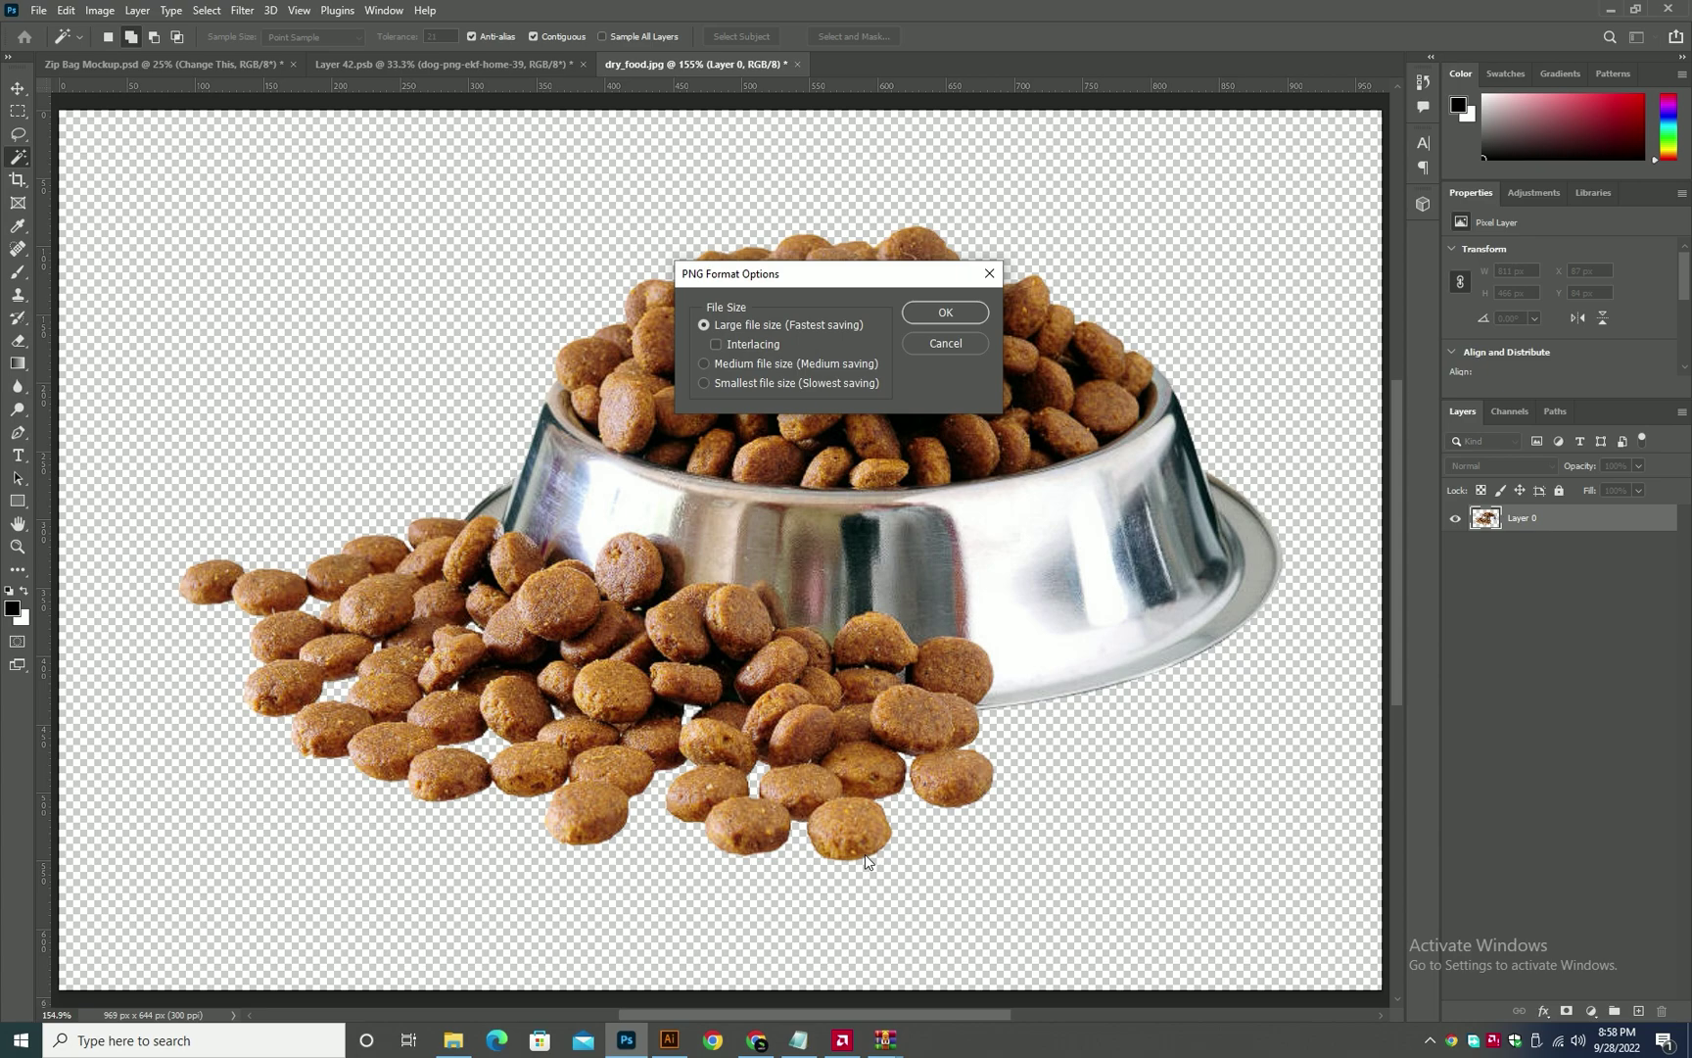
pyautogui.click(941, 312)
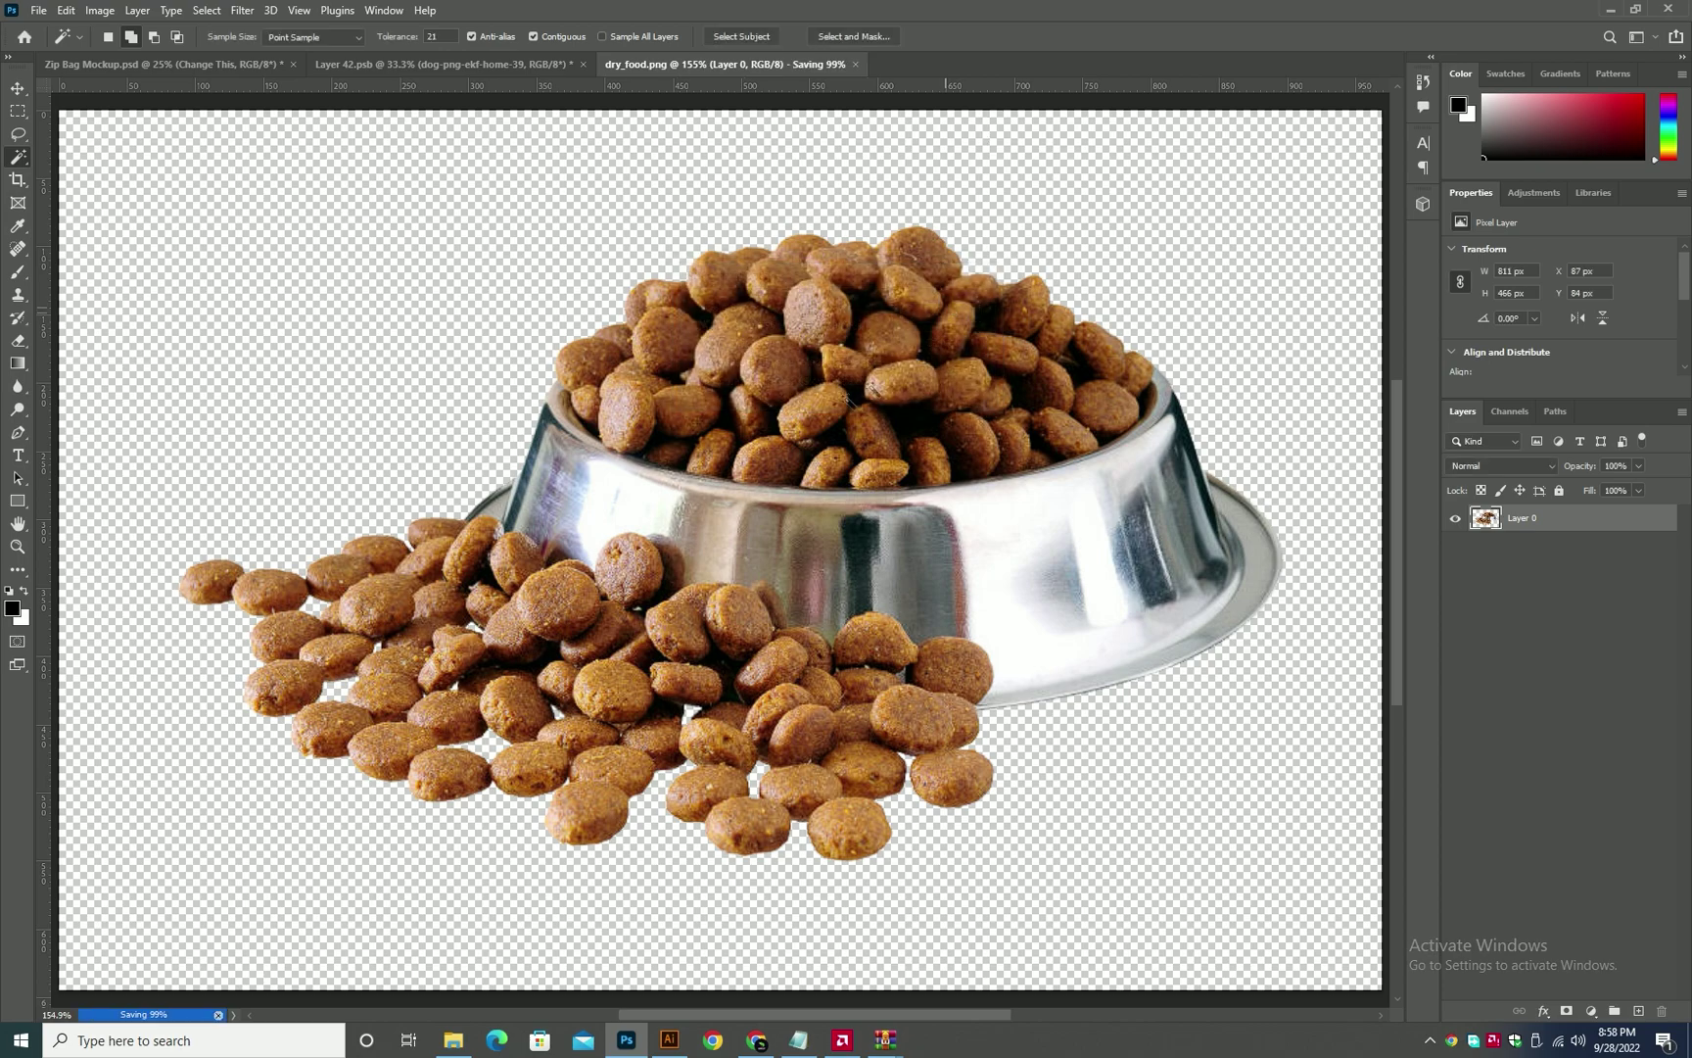
# - Switch back to Illustrator and place the dry_food PNG from Downloads into the pouch document
pyautogui.hotkey('alt', 'Tab')
pyautogui.hotkey('ctrl', 'shift', 'p')
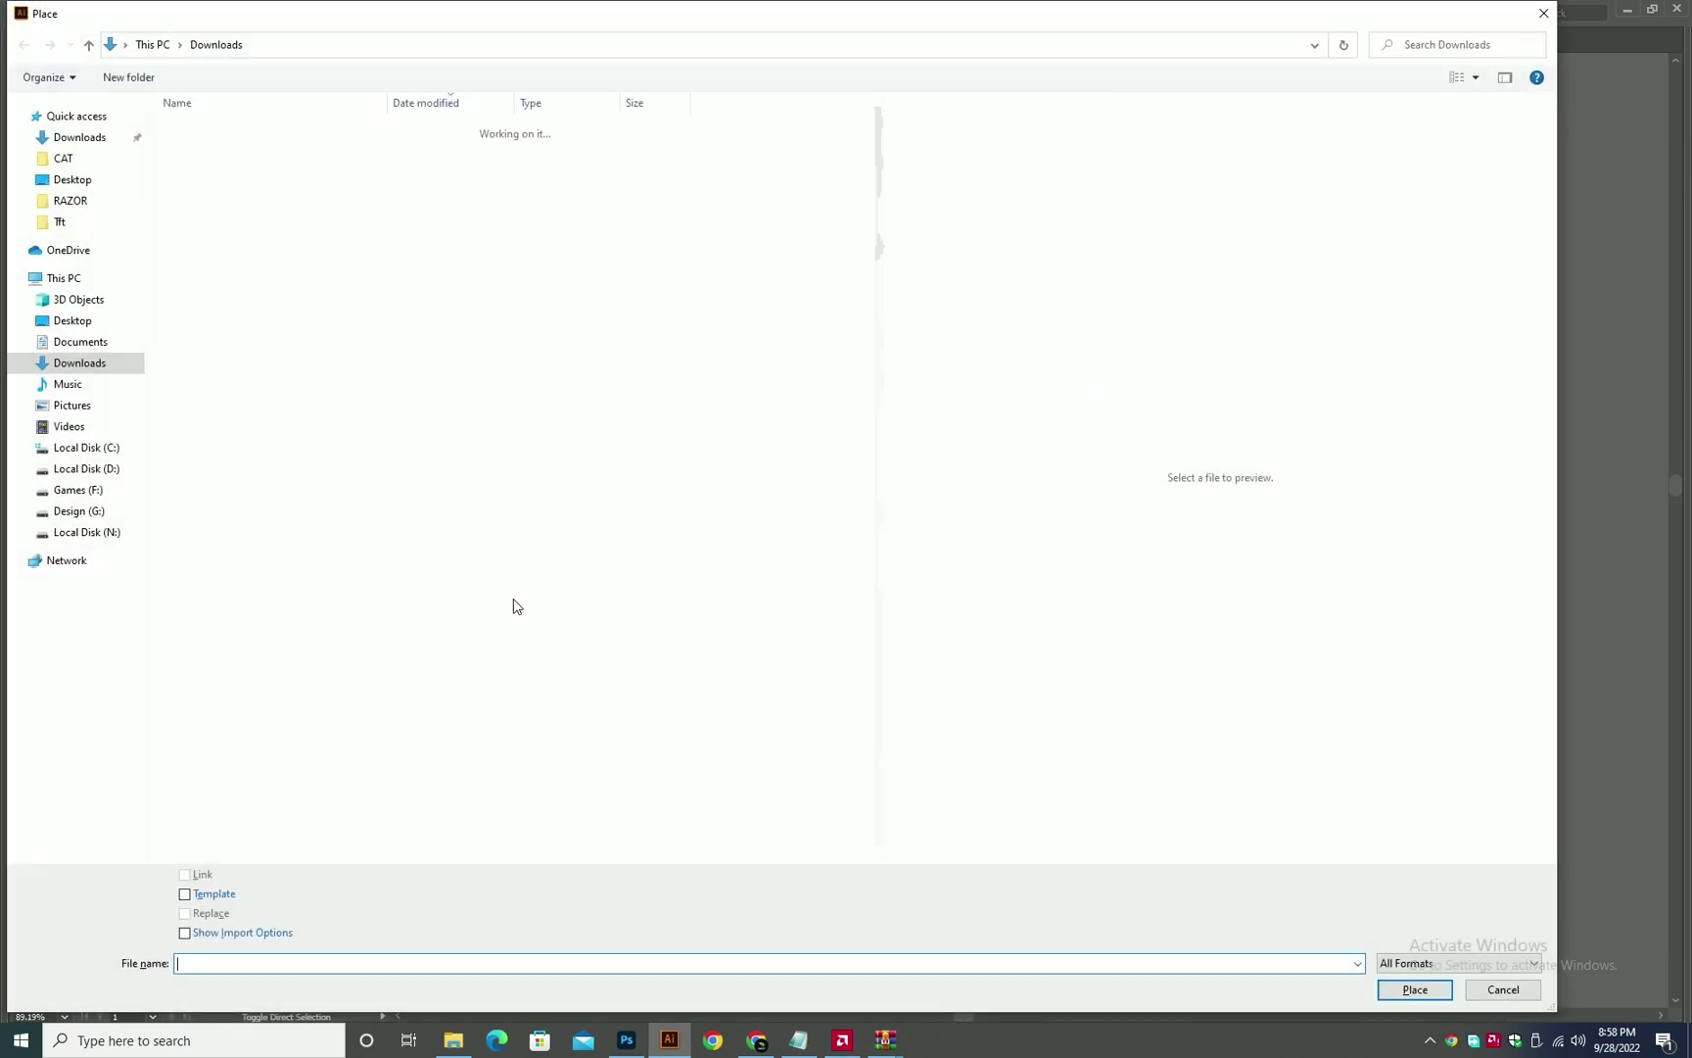
pyautogui.doubleClick(225, 241)
pyautogui.press('Escape')
pyautogui.hotkey('alt', 'Tab')
pyautogui.hotkey('alt', 'Tab')
pyautogui.hotkey('ctrl', 'shift', 'p')
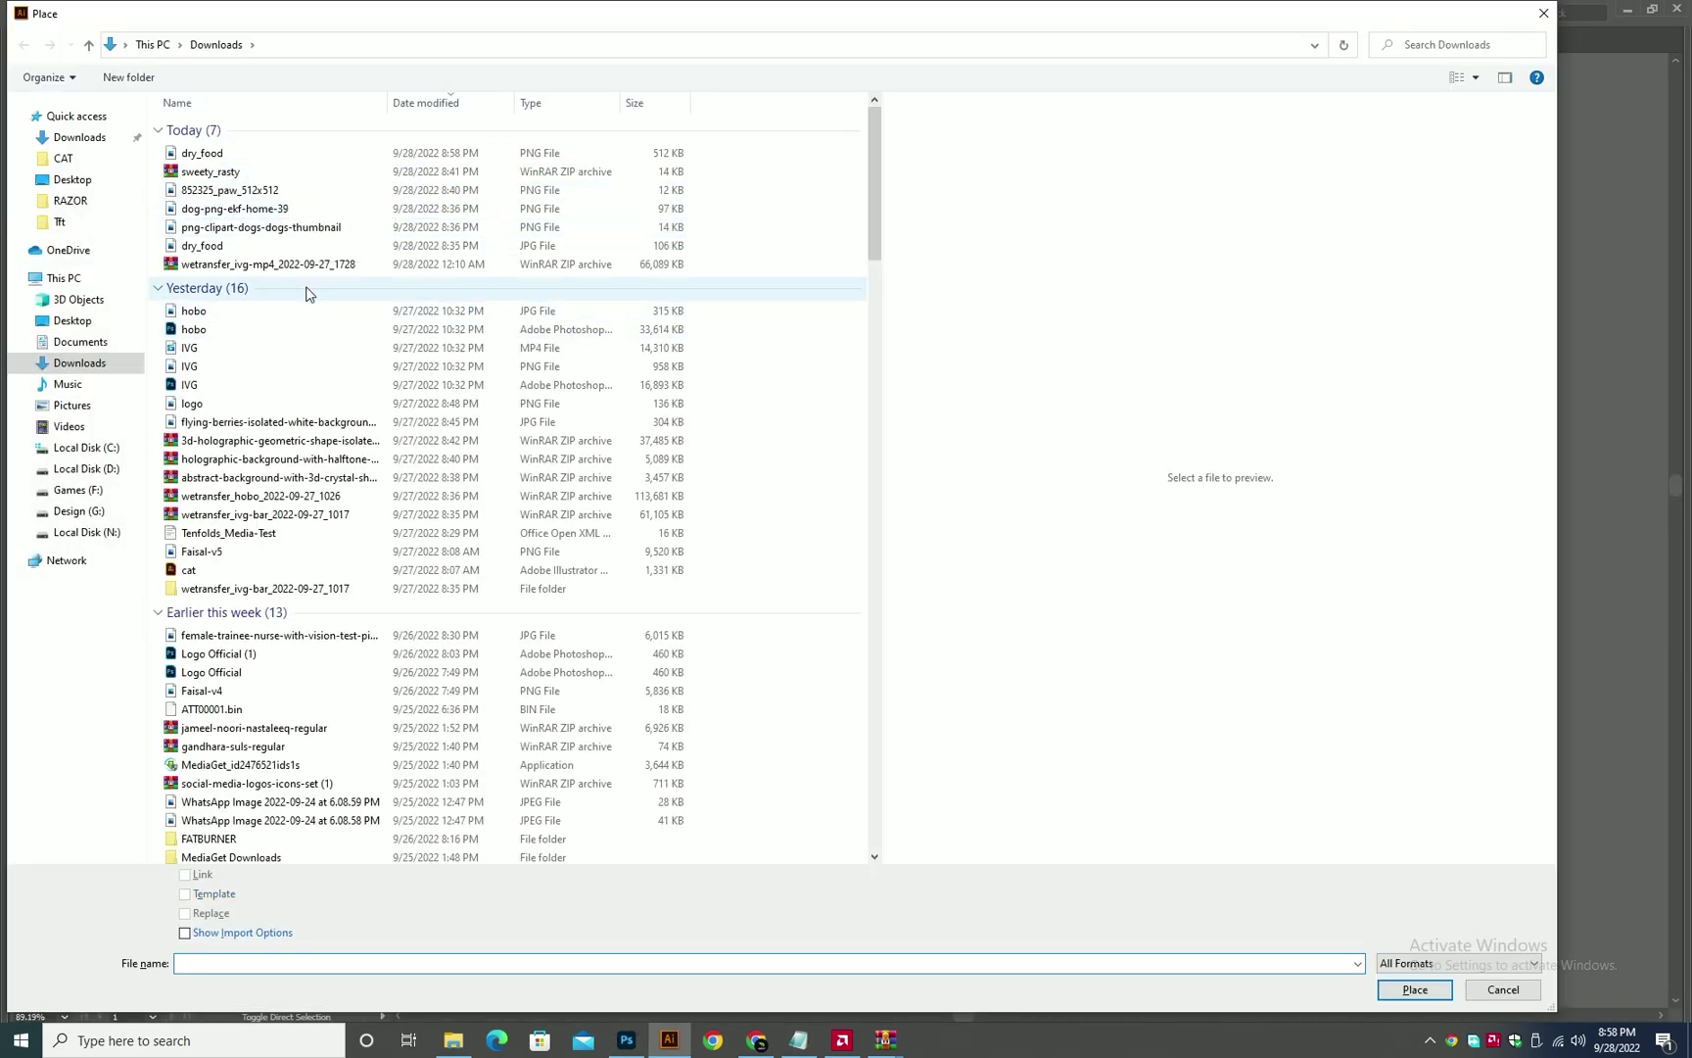
pyautogui.hotkey('alt', 'Tab')
pyautogui.hotkey('alt', 'Tab')
pyautogui.doubleClick(251, 155)
pyautogui.click(533, 399)
# - Position the food bowl, mirrored with its kibble spilling right, over the lower-left teal band and enlarge it slightly
pyautogui.moveTo(670, 473); pyautogui.dragTo(713, 675)
pyautogui.moveTo(815, 599); pyautogui.dragTo(857, 571)
pyautogui.moveTo(755, 675); pyautogui.dragTo(742, 772)
pyautogui.click(1067, 754)
pyautogui.scroll(3, 735, 676)
pyautogui.hotkey('ctrl', 'z')
pyautogui.hotkey('ctrl', 'z')
pyautogui.press('v')
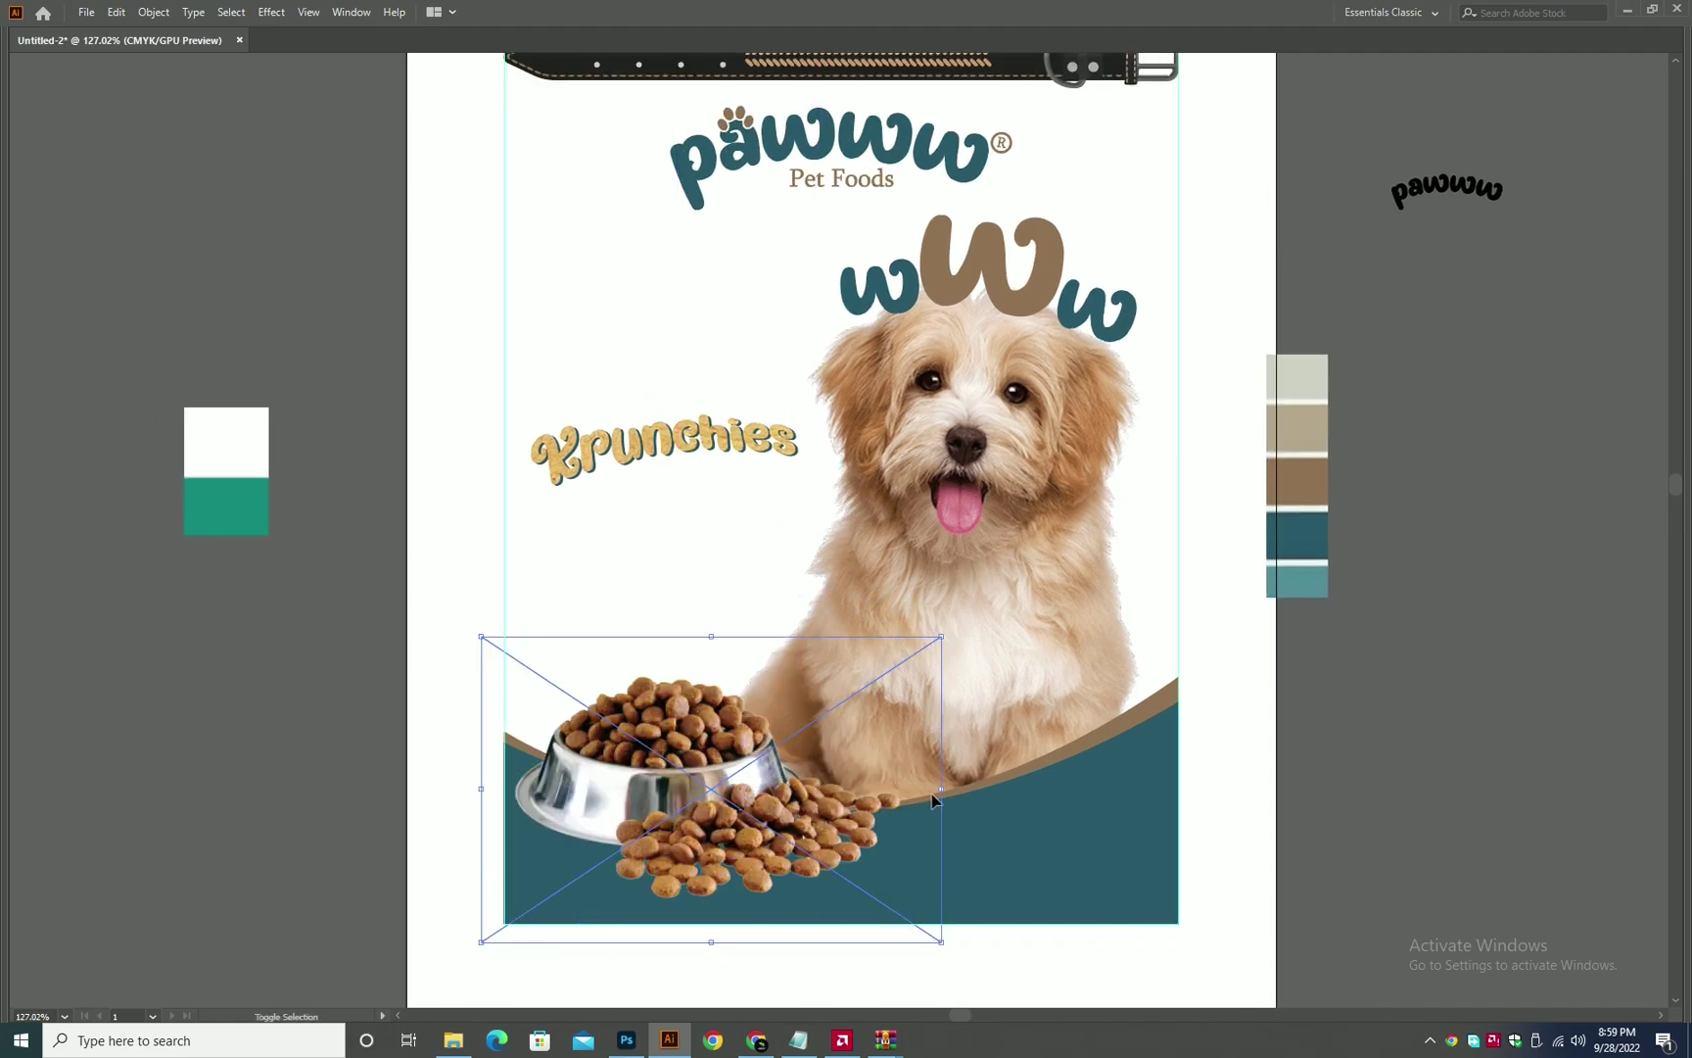
pyautogui.moveTo(931, 798); pyautogui.dragTo(989, 788)
# - Enlarge the Krunchies lettering slightly towards the dog's face
pyautogui.click(658, 455)
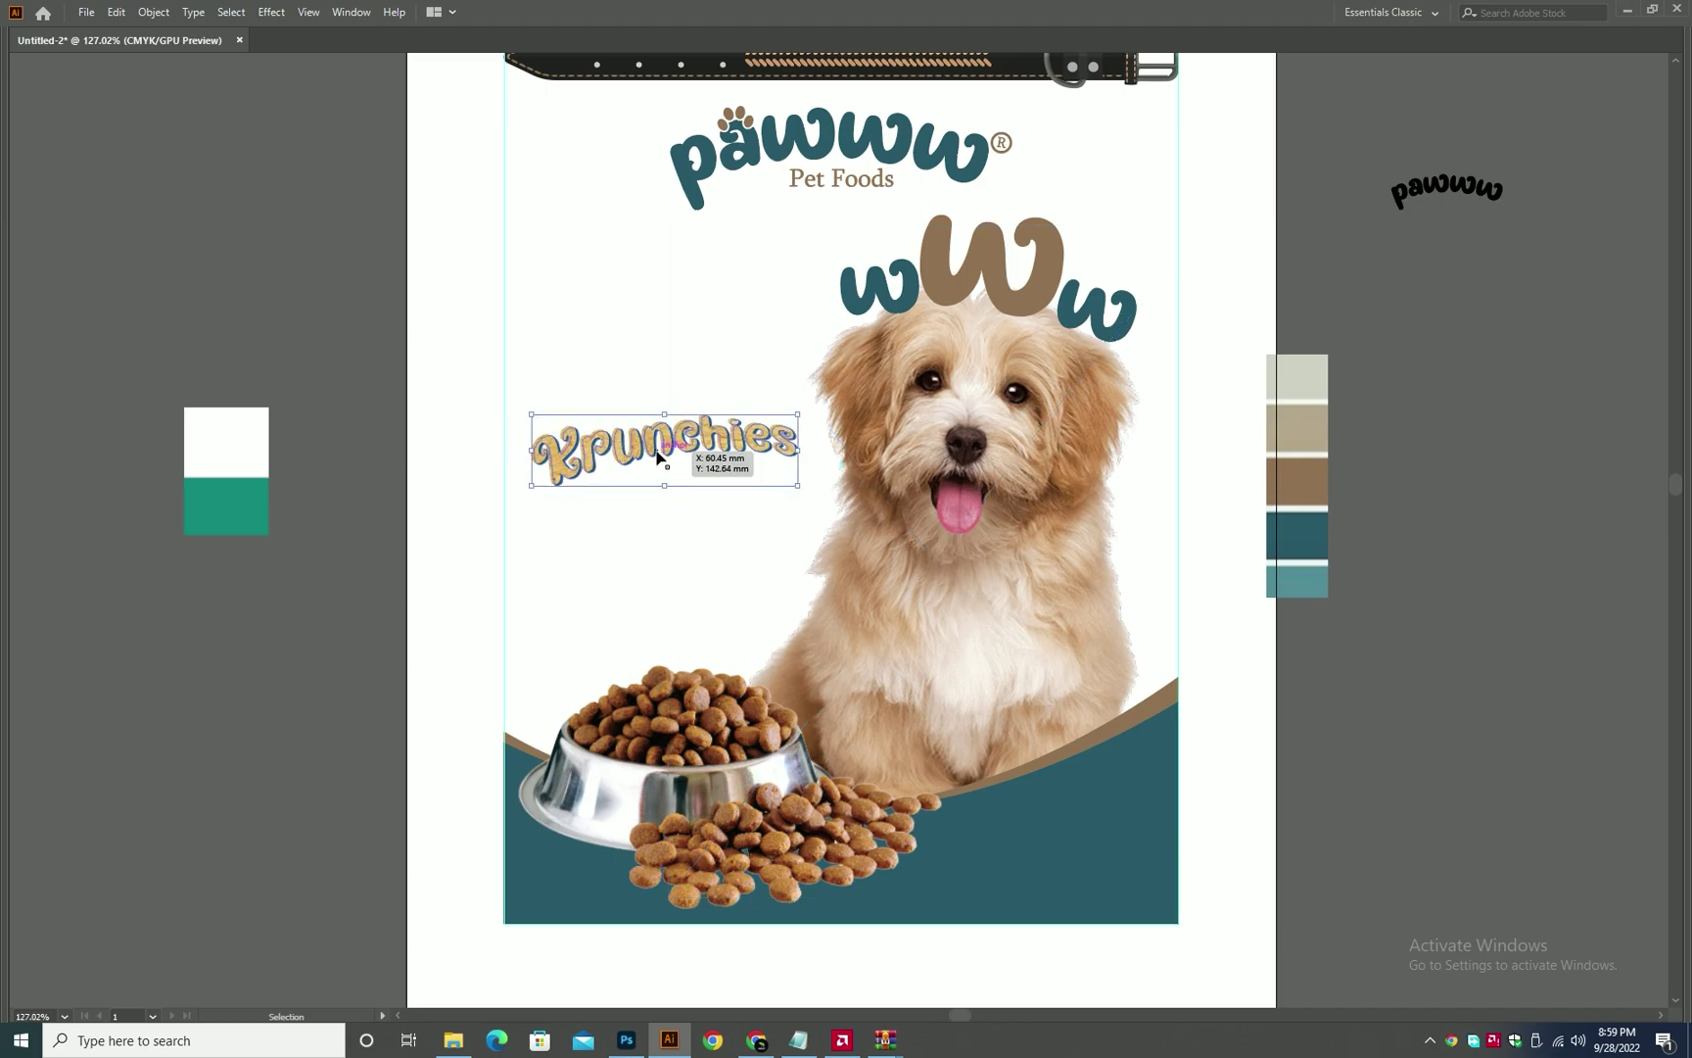
pyautogui.moveTo(798, 450); pyautogui.dragTo(813, 450)
pyautogui.click(854, 571)
# - Draw a curved, tapering teal swoosh under Krunchies with the Pen tool and send it behind the dog
pyautogui.hotkey('ctrl', 'space')
pyautogui.moveTo(625, 454); pyautogui.dragTo(688, 456)
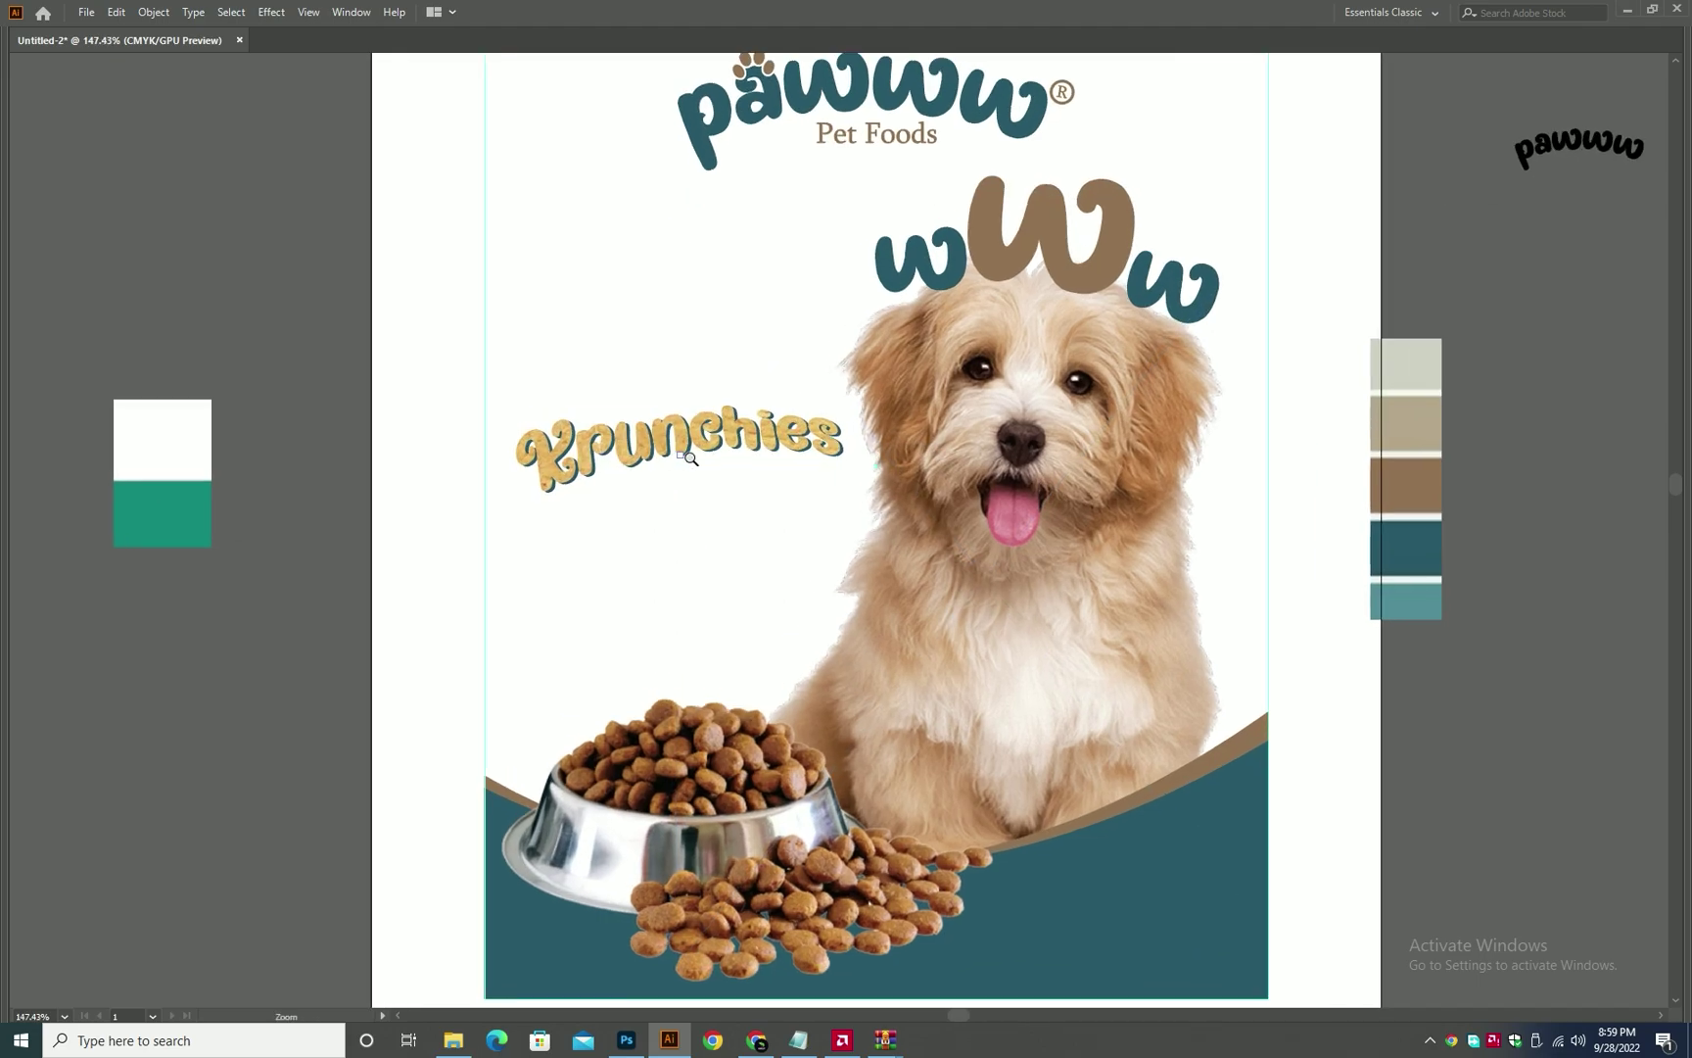
pyautogui.moveTo(955, 500); pyautogui.dragTo(1166, 578)
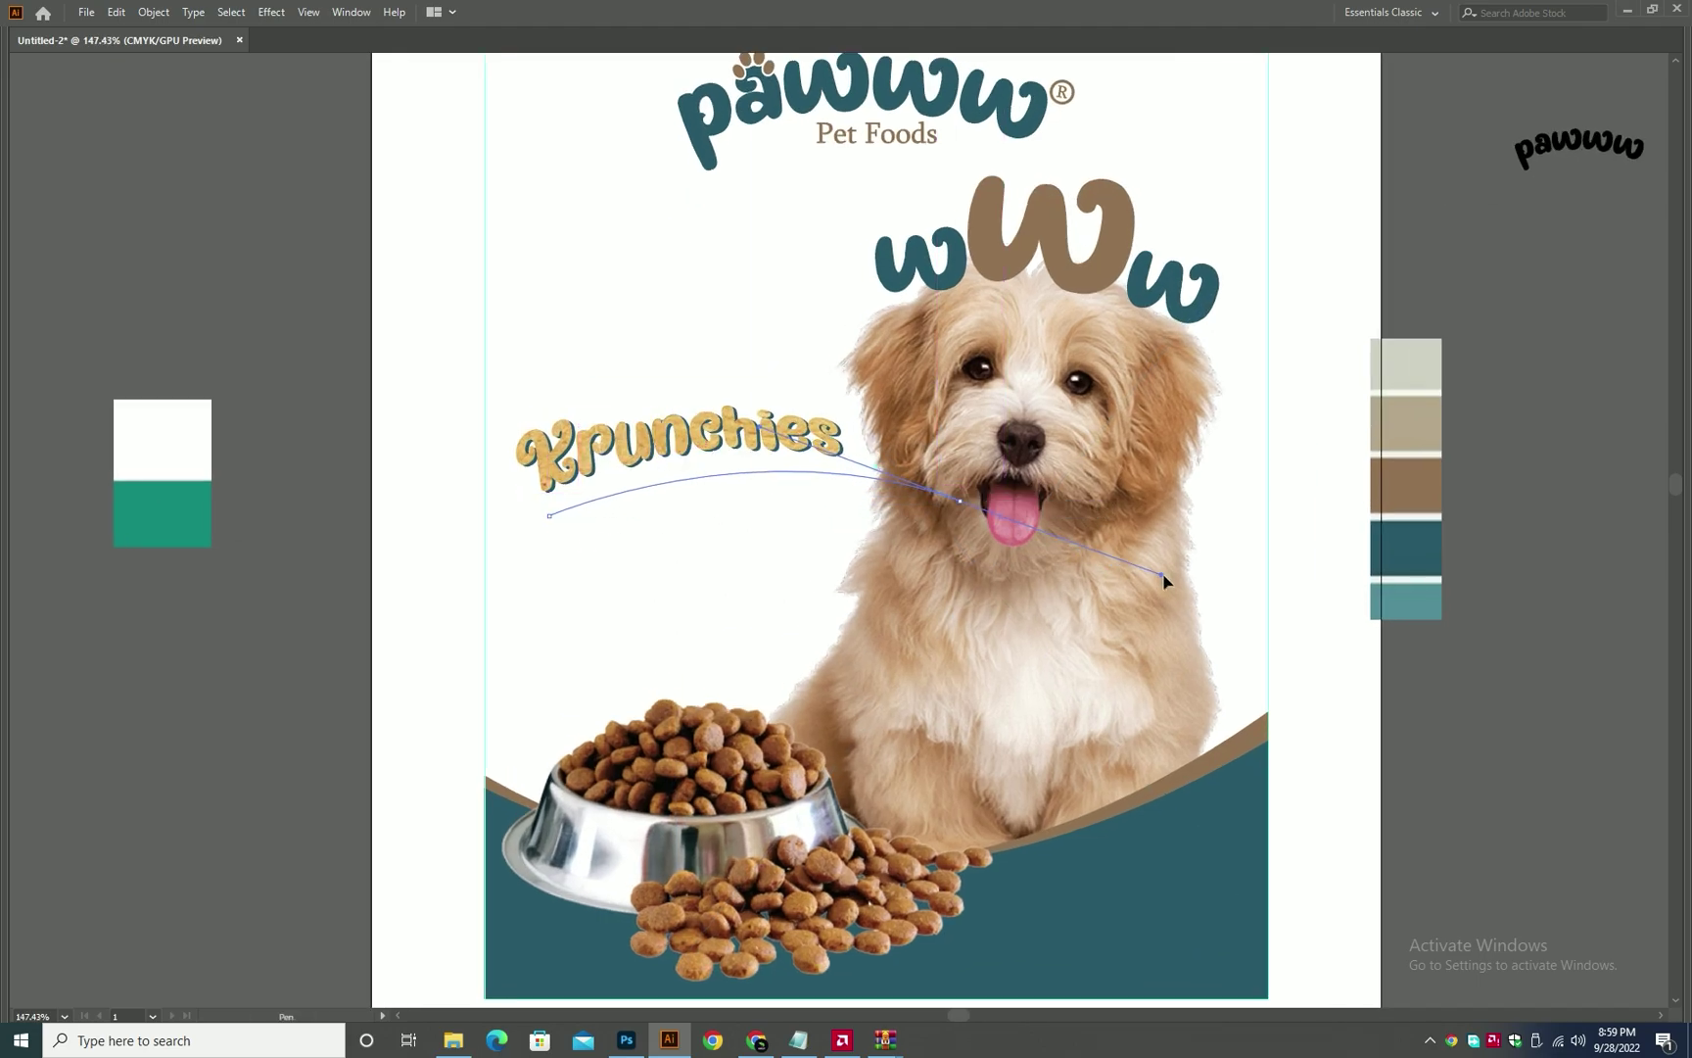
pyautogui.press('space')
pyautogui.click(927, 609)
pyautogui.moveTo(549, 514); pyautogui.dragTo(329, 530)
pyautogui.hotkey('ctrl', 'shift', '[')
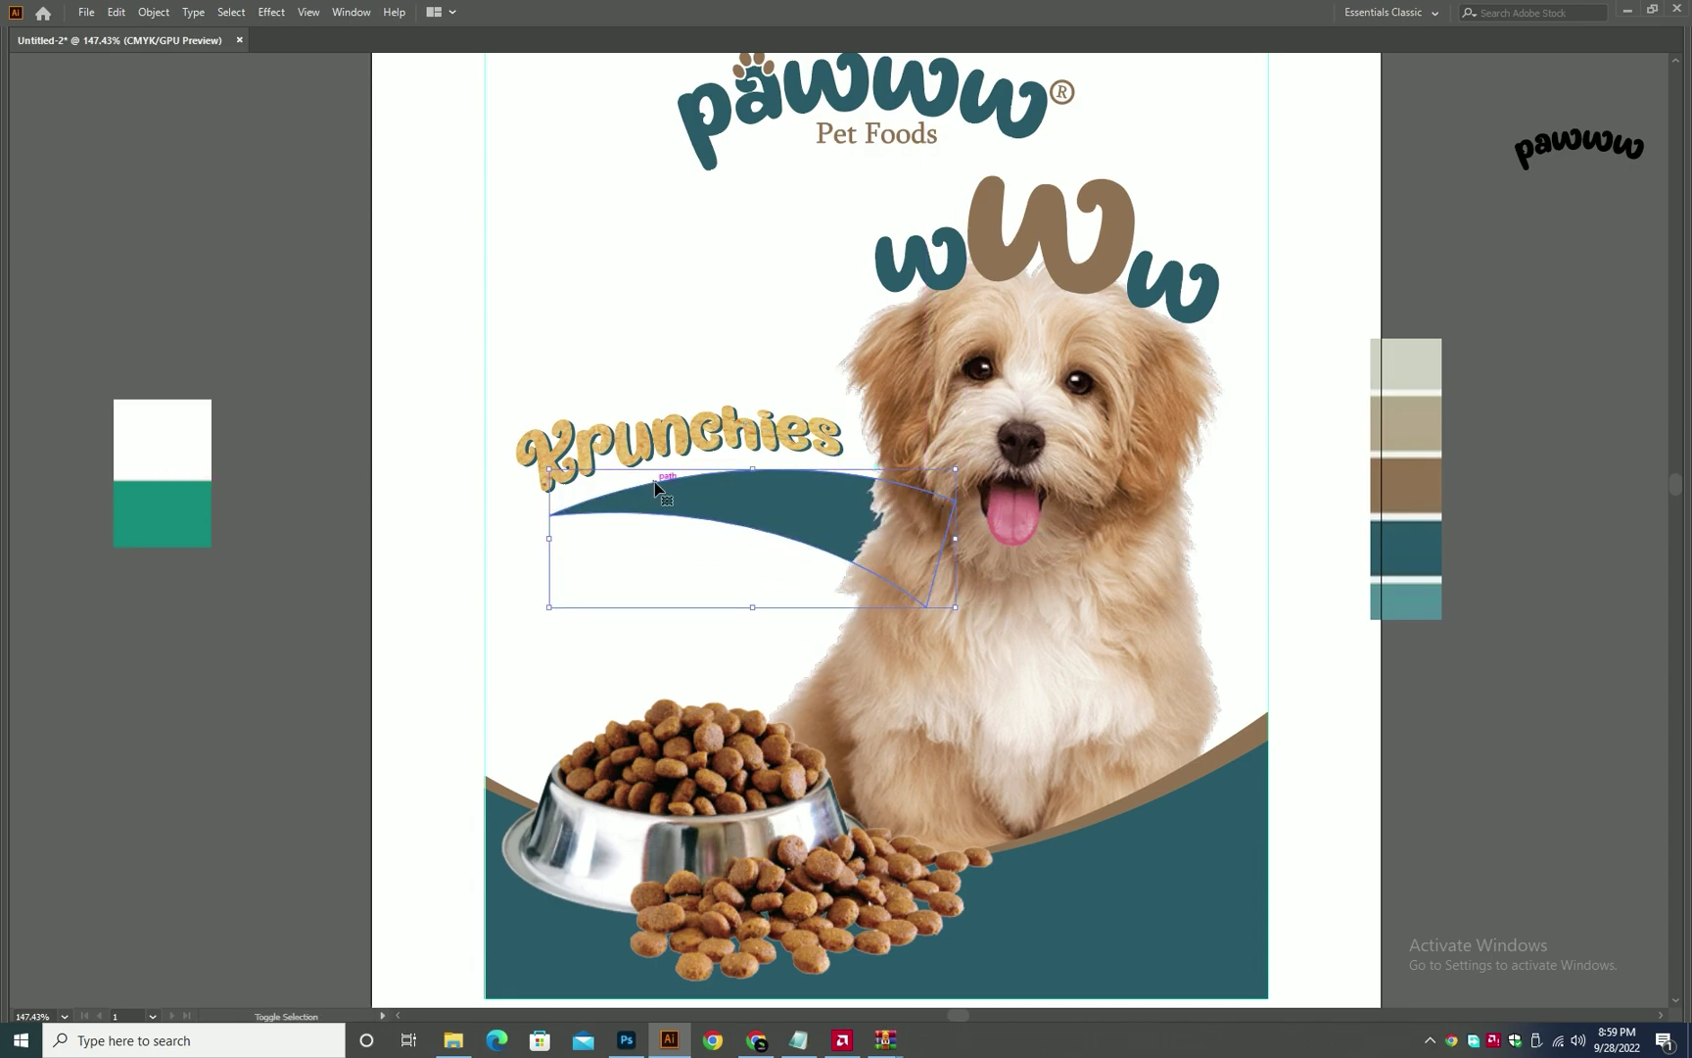
# - Move the swoosh up close beneath the Krunchies lettering and rotate it slightly clockwise
pyautogui.hotkey('shift', 'Up')
pyautogui.press('Down')
pyautogui.press('Down')
pyautogui.press('Down')
pyautogui.press('Down')
pyautogui.press('Down')
pyautogui.moveTo(1004, 537); pyautogui.dragTo(1006, 551)
pyautogui.keyDown('shift'); pyautogui.click(1006, 551); pyautogui.keyUp('shift')
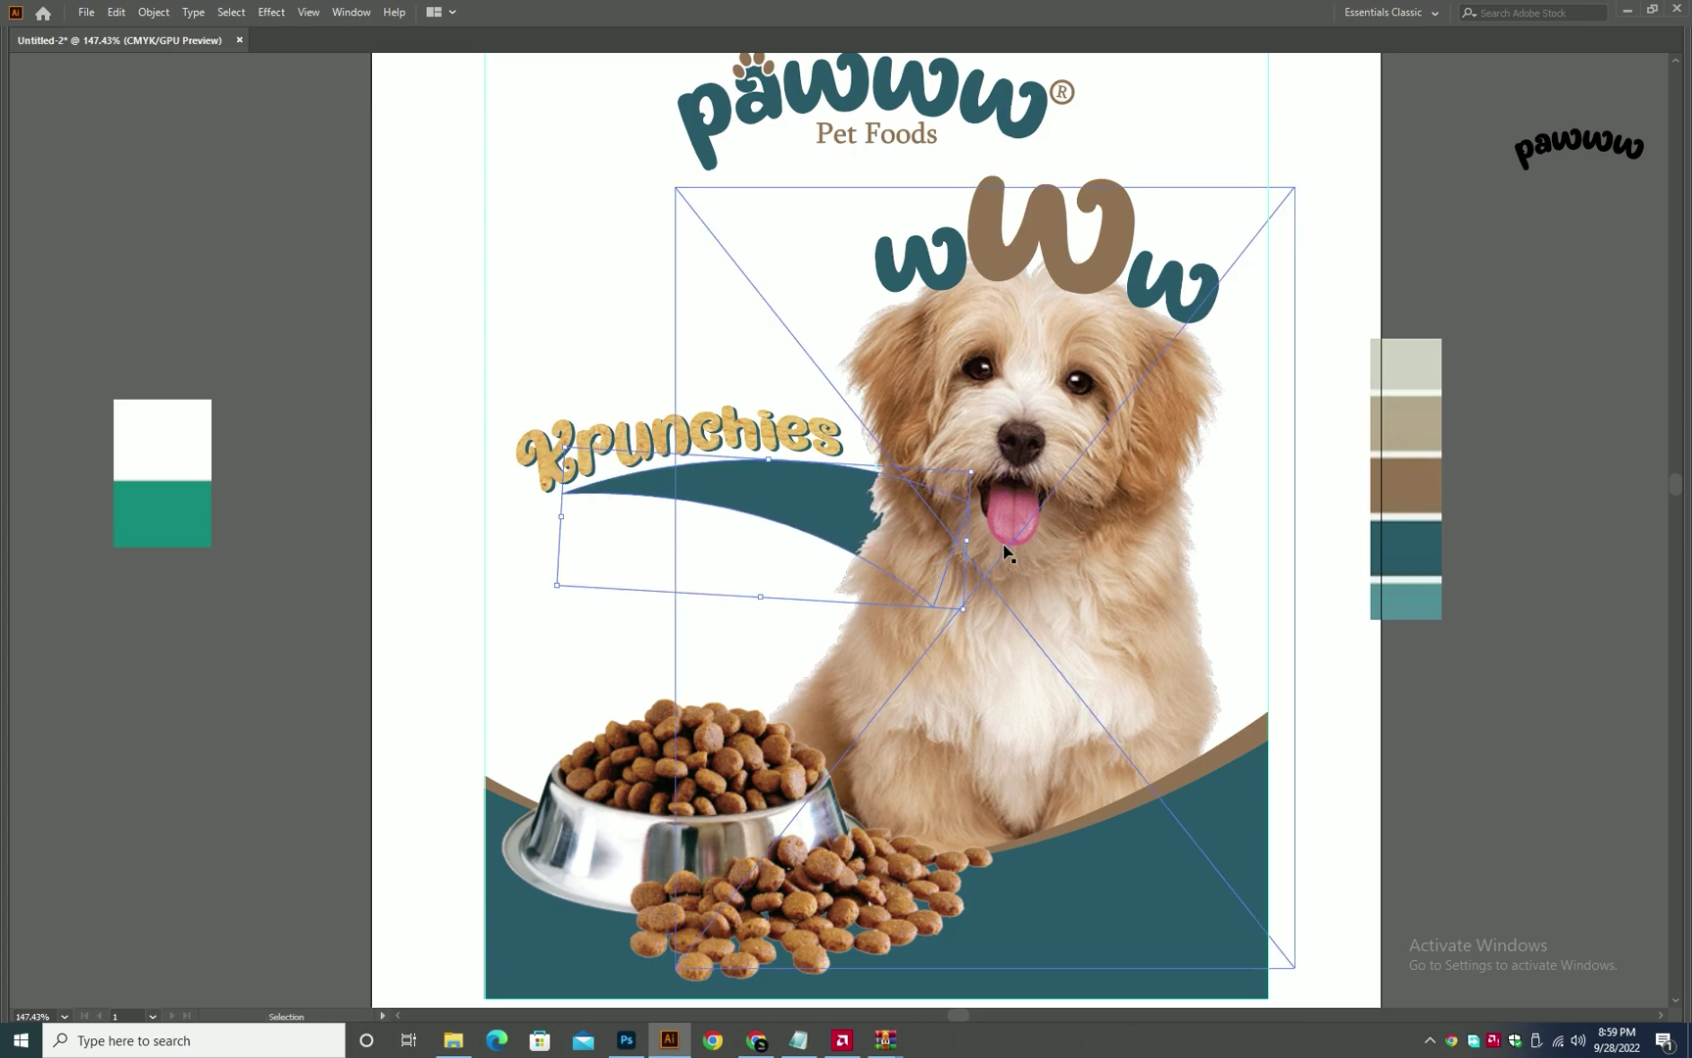
# - Recolour the swoosh with the brown sampled from the curved border above the teal band
pyautogui.press('i')
pyautogui.click(1262, 727)
pyautogui.keyDown('ctrl'); pyautogui.click(1375, 692); pyautogui.keyUp('ctrl')
pyautogui.scroll(-3, 1376, 692)
pyautogui.moveTo(1332, 667); pyautogui.dragTo(1216, 660)
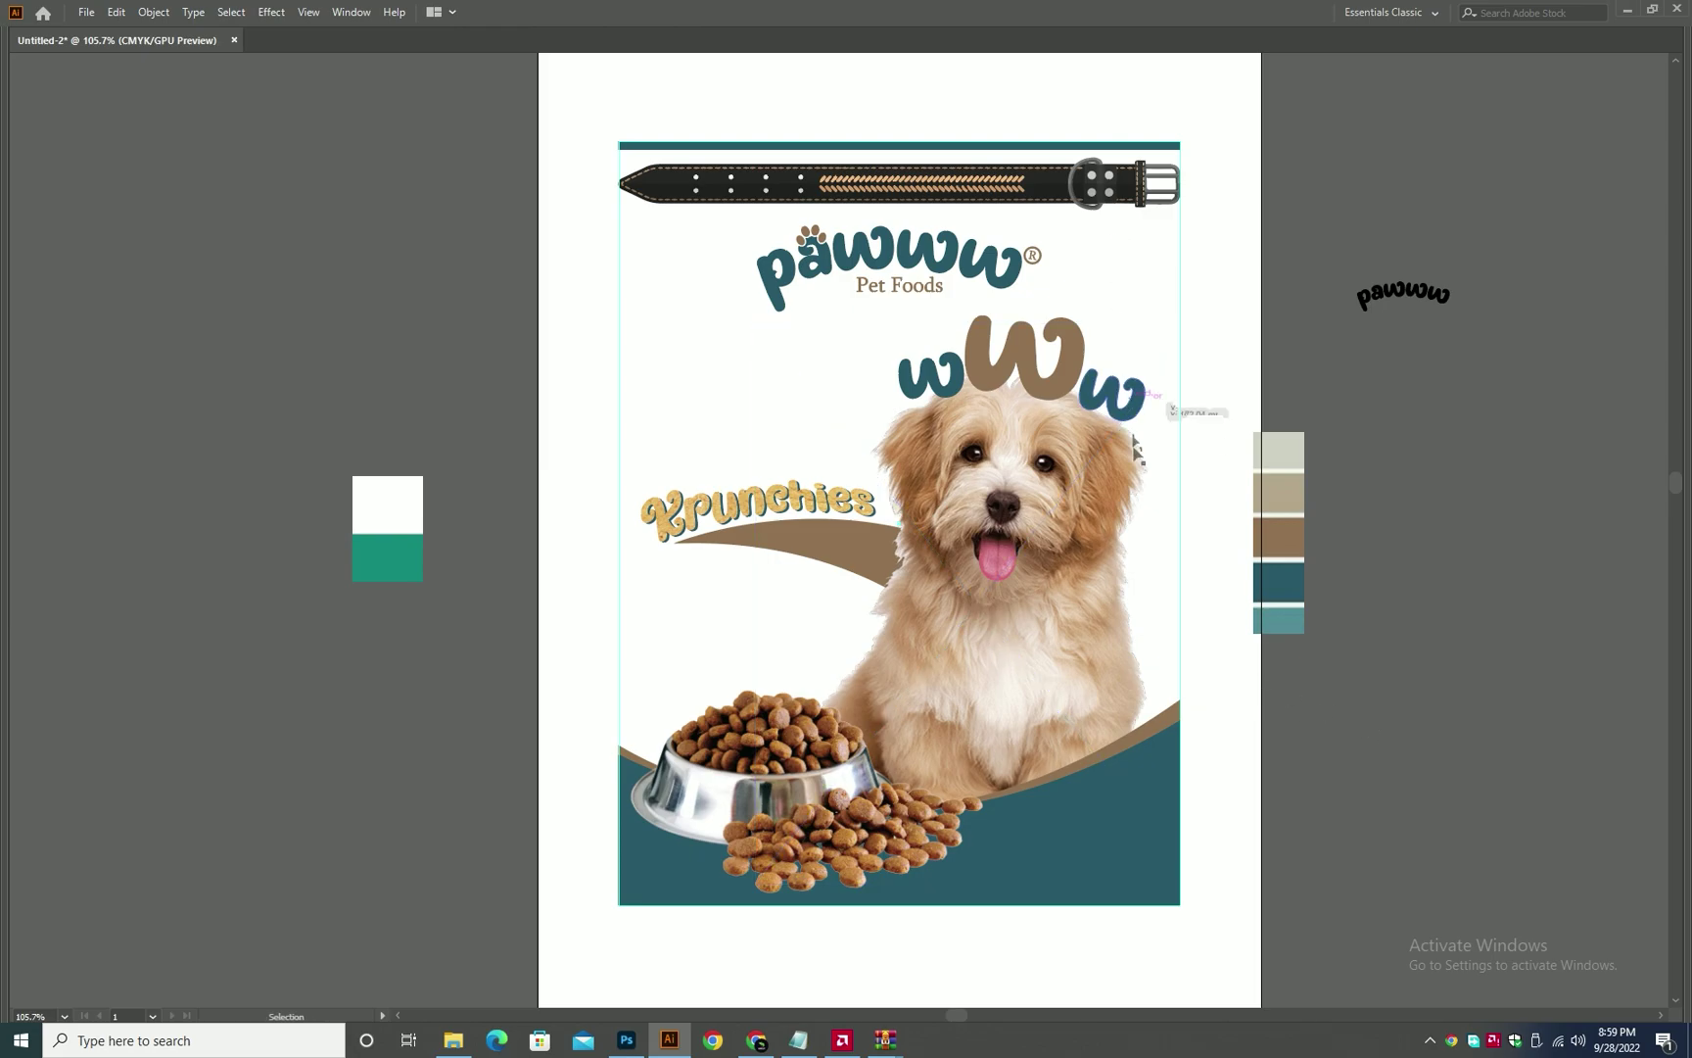
pyautogui.scroll(-1, 1133, 419)
pyautogui.click(999, 730)
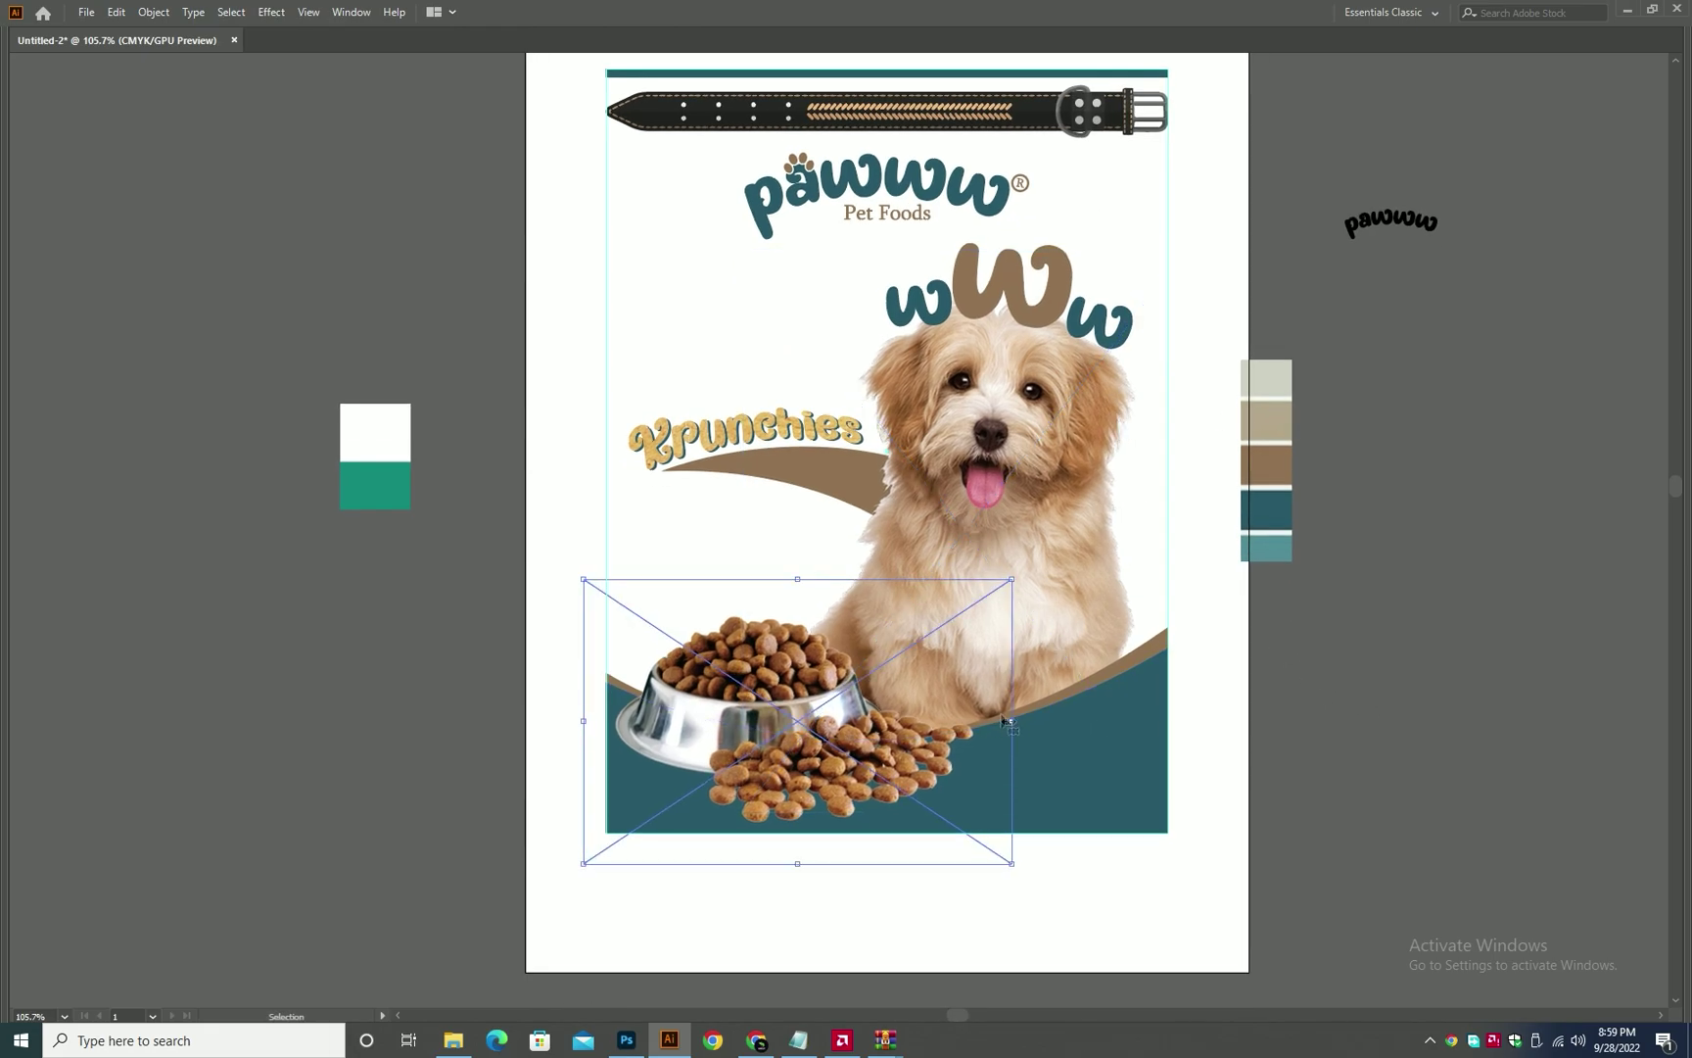
# - Check the product brief in Notepad for the text still missing from the pouch
pyautogui.moveTo(1006, 723); pyautogui.dragTo(992, 722)
pyautogui.moveTo(982, 851); pyautogui.dragTo(932, 873)
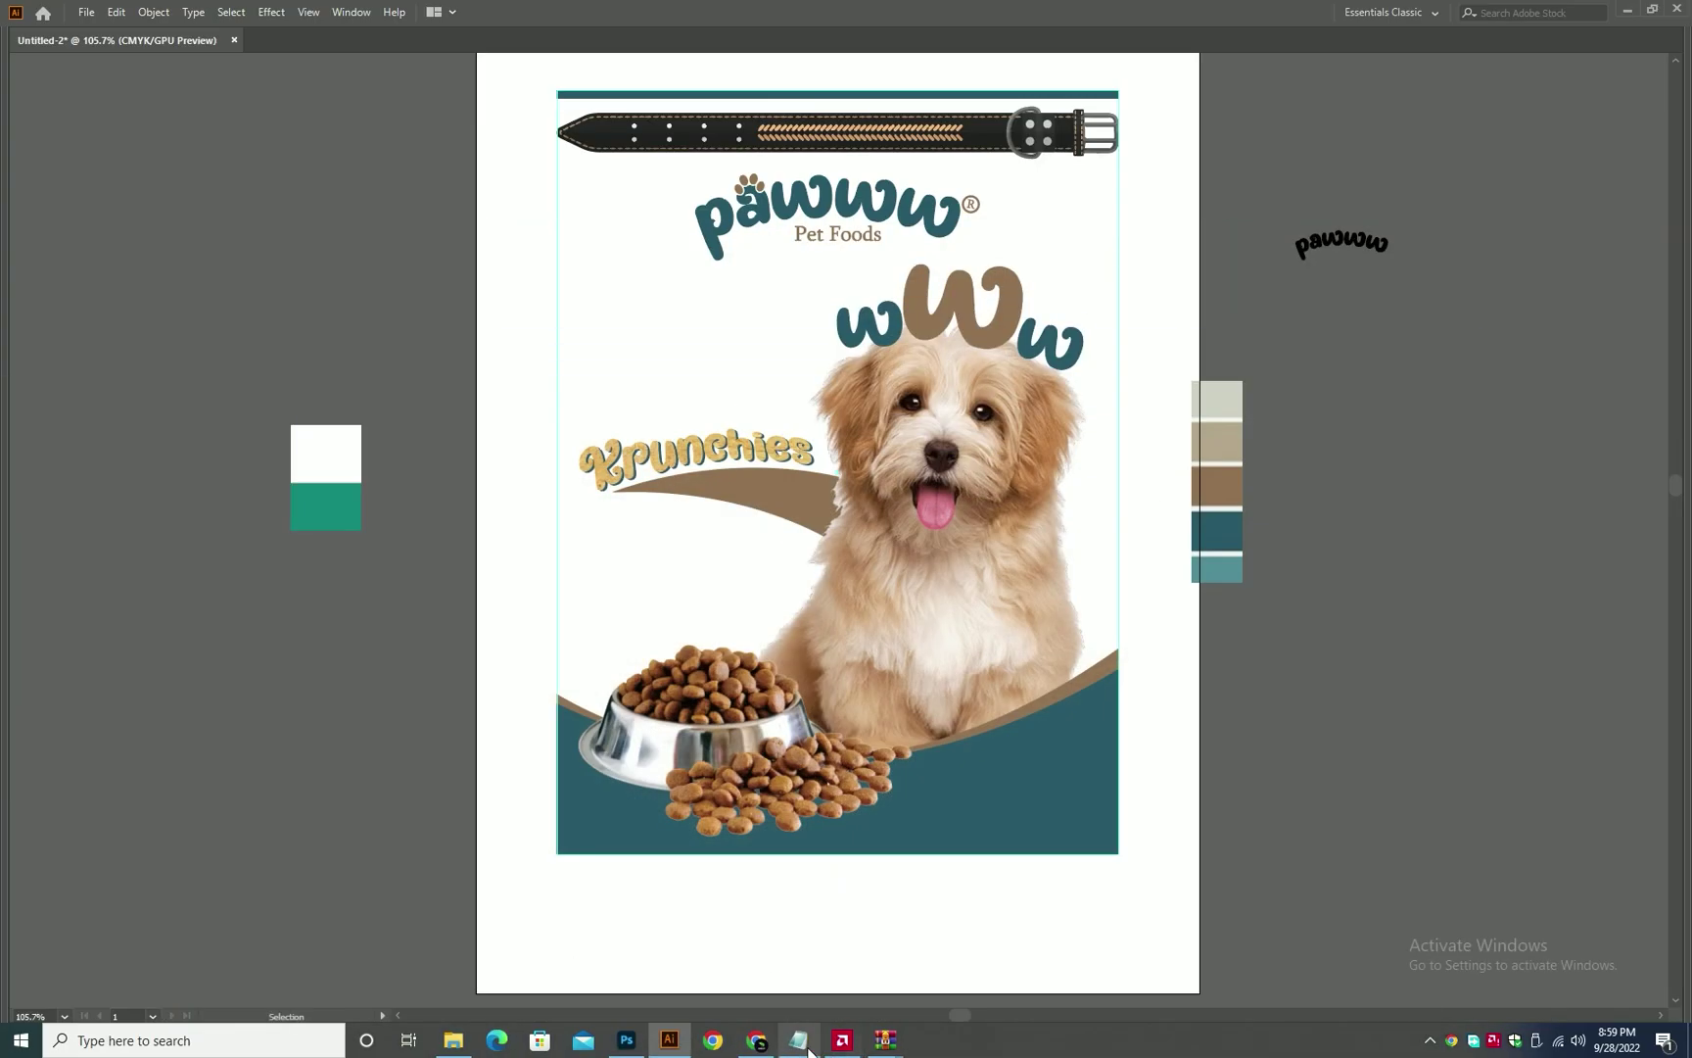
pyautogui.click(799, 1040)
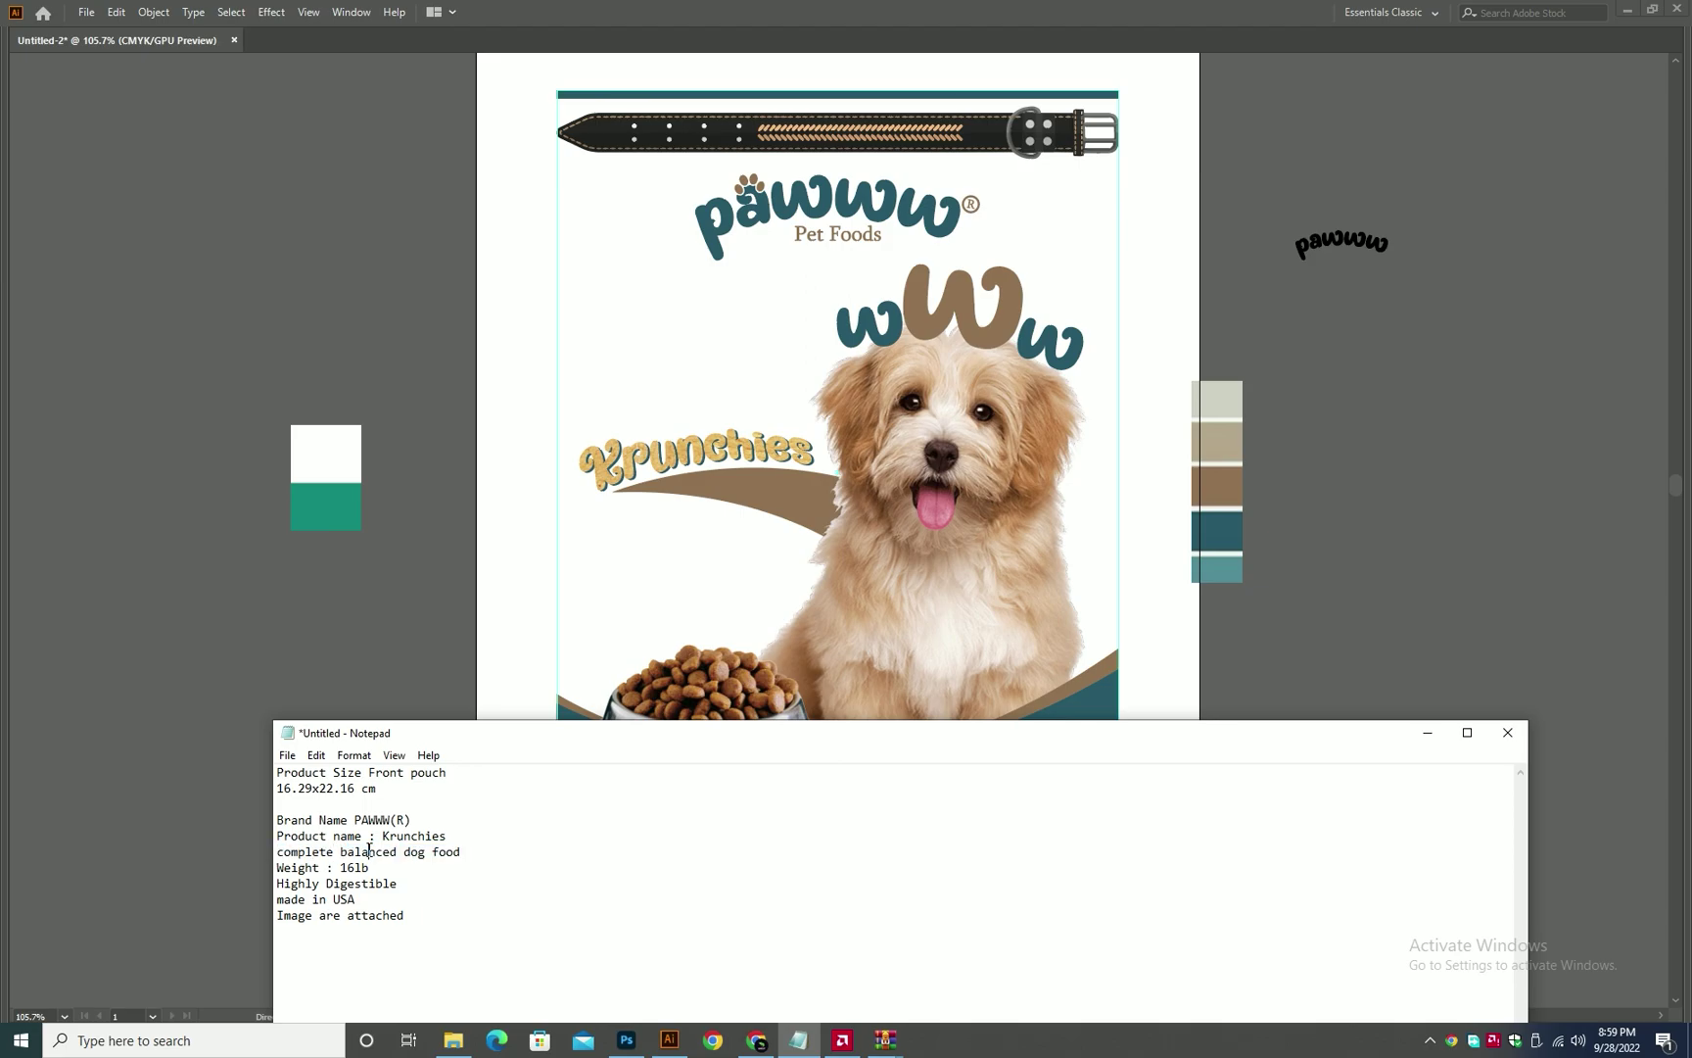
pyautogui.click(462, 642)
# - Nudge the Krunchies lettering and the brown swoosh together slightly down and to the left
pyautogui.scroll(2, 649, 562)
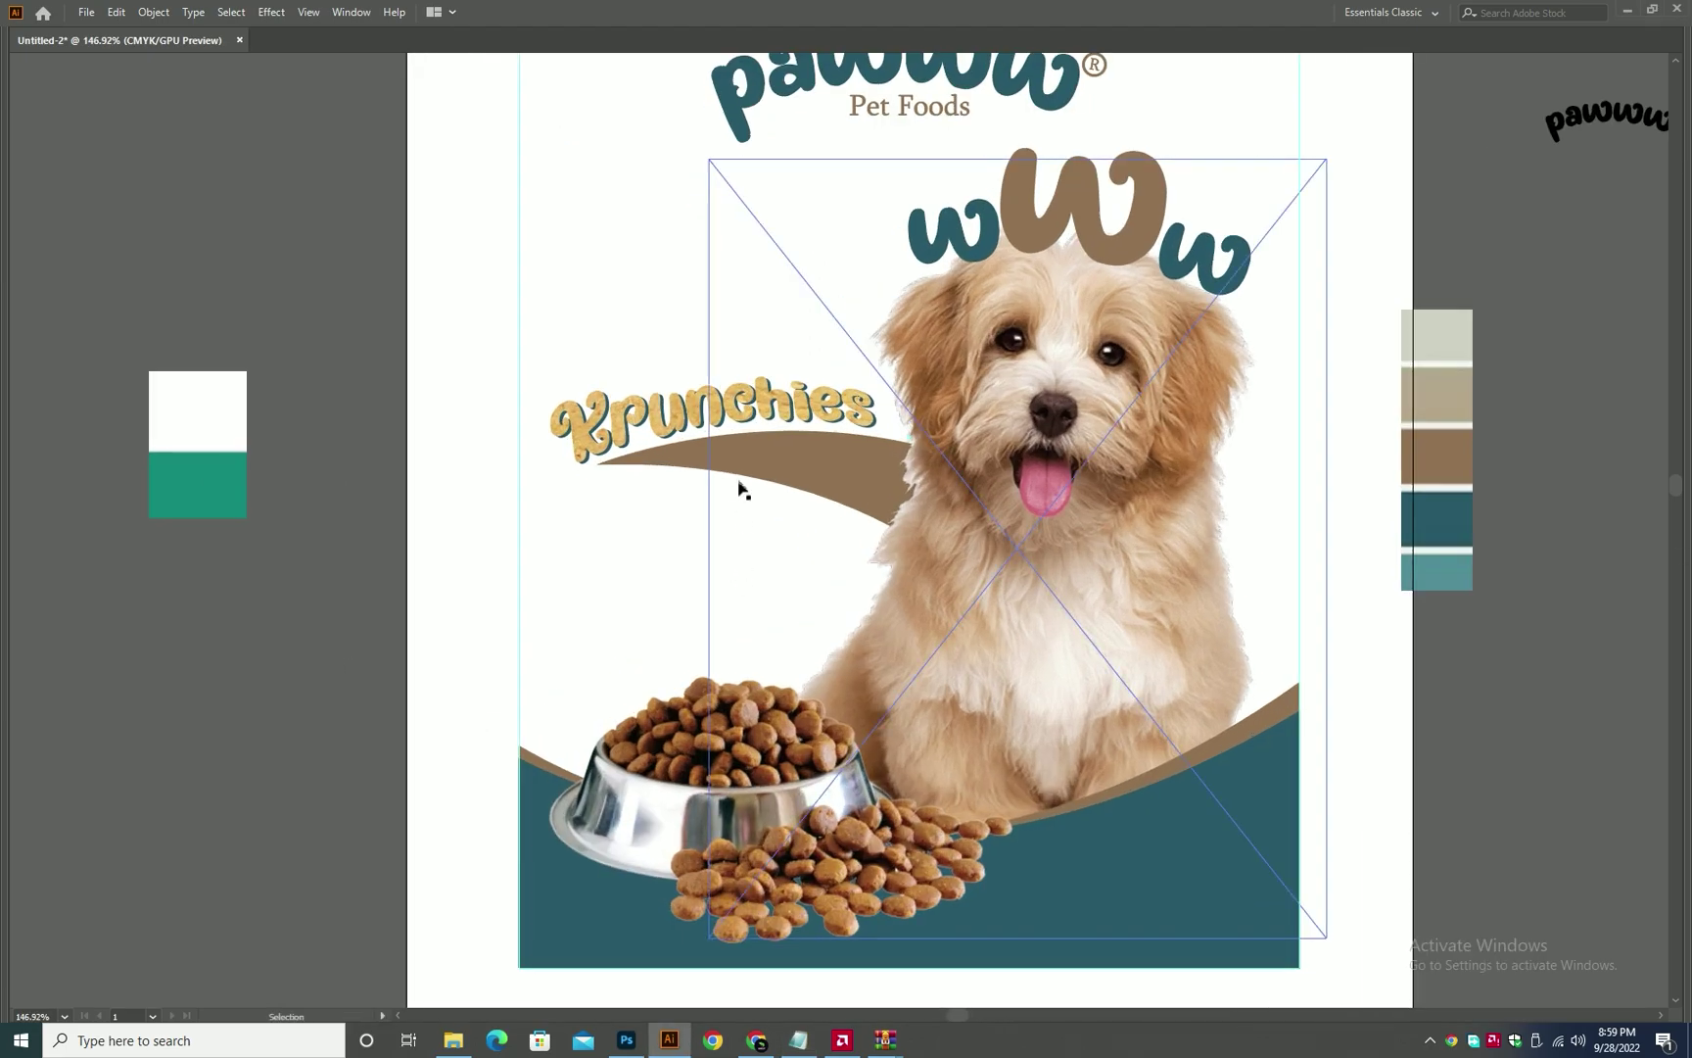
pyautogui.moveTo(672, 392); pyautogui.dragTo(642, 524)
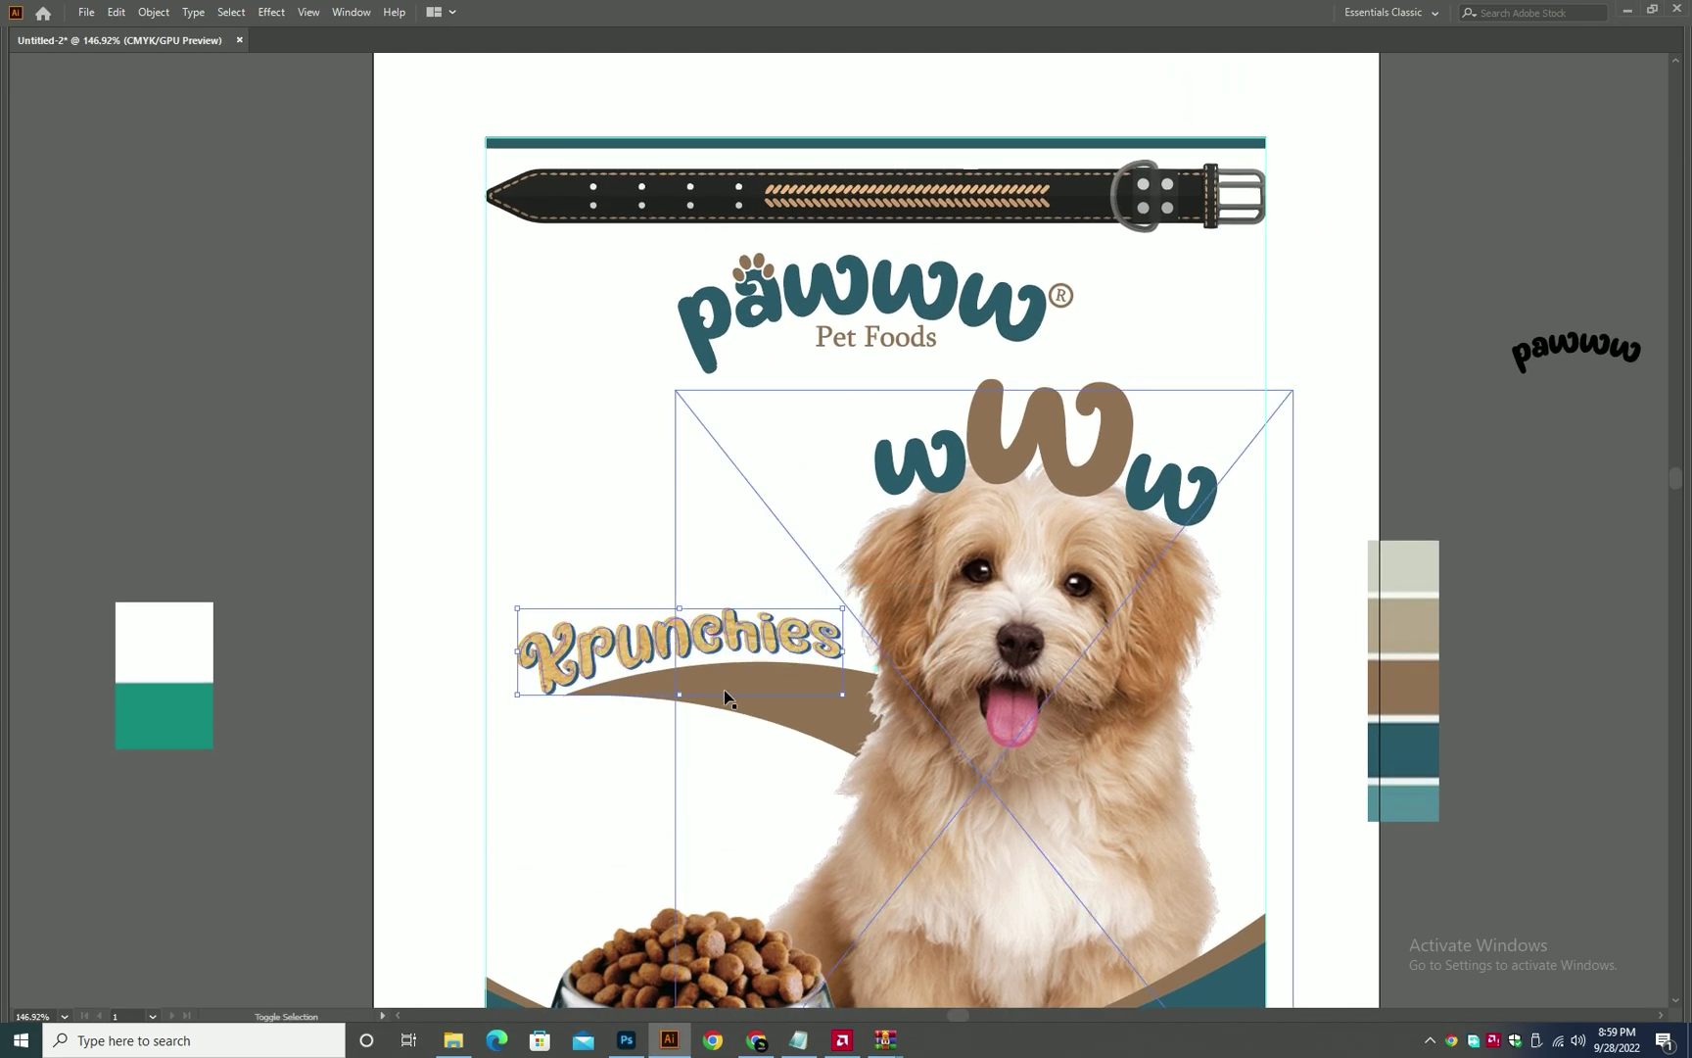
pyautogui.keyDown('shift'); pyautogui.click(659, 694); pyautogui.keyUp('shift')
pyautogui.hotkey('shift', 'Up')
pyautogui.hotkey('shift', 'Up')
pyautogui.hotkey('shift', 'Up')
pyautogui.hotkey('shift', 'Down')
pyautogui.hotkey('shift', 'Down')
pyautogui.hotkey('shift', 'Down')
pyautogui.hotkey('shift', 'Down')
pyautogui.press('Left')
pyautogui.press('Left')
pyautogui.hotkey('ctrl', '0')
# - Draw a circle about 23 mm across near the right end of the teal band and fill it with sampled white
pyautogui.click(1181, 778)
pyautogui.moveTo(1092, 858); pyautogui.dragTo(1125, 778)
pyautogui.moveTo(980, 721); pyautogui.dragTo(1052, 787)
pyautogui.press('v')
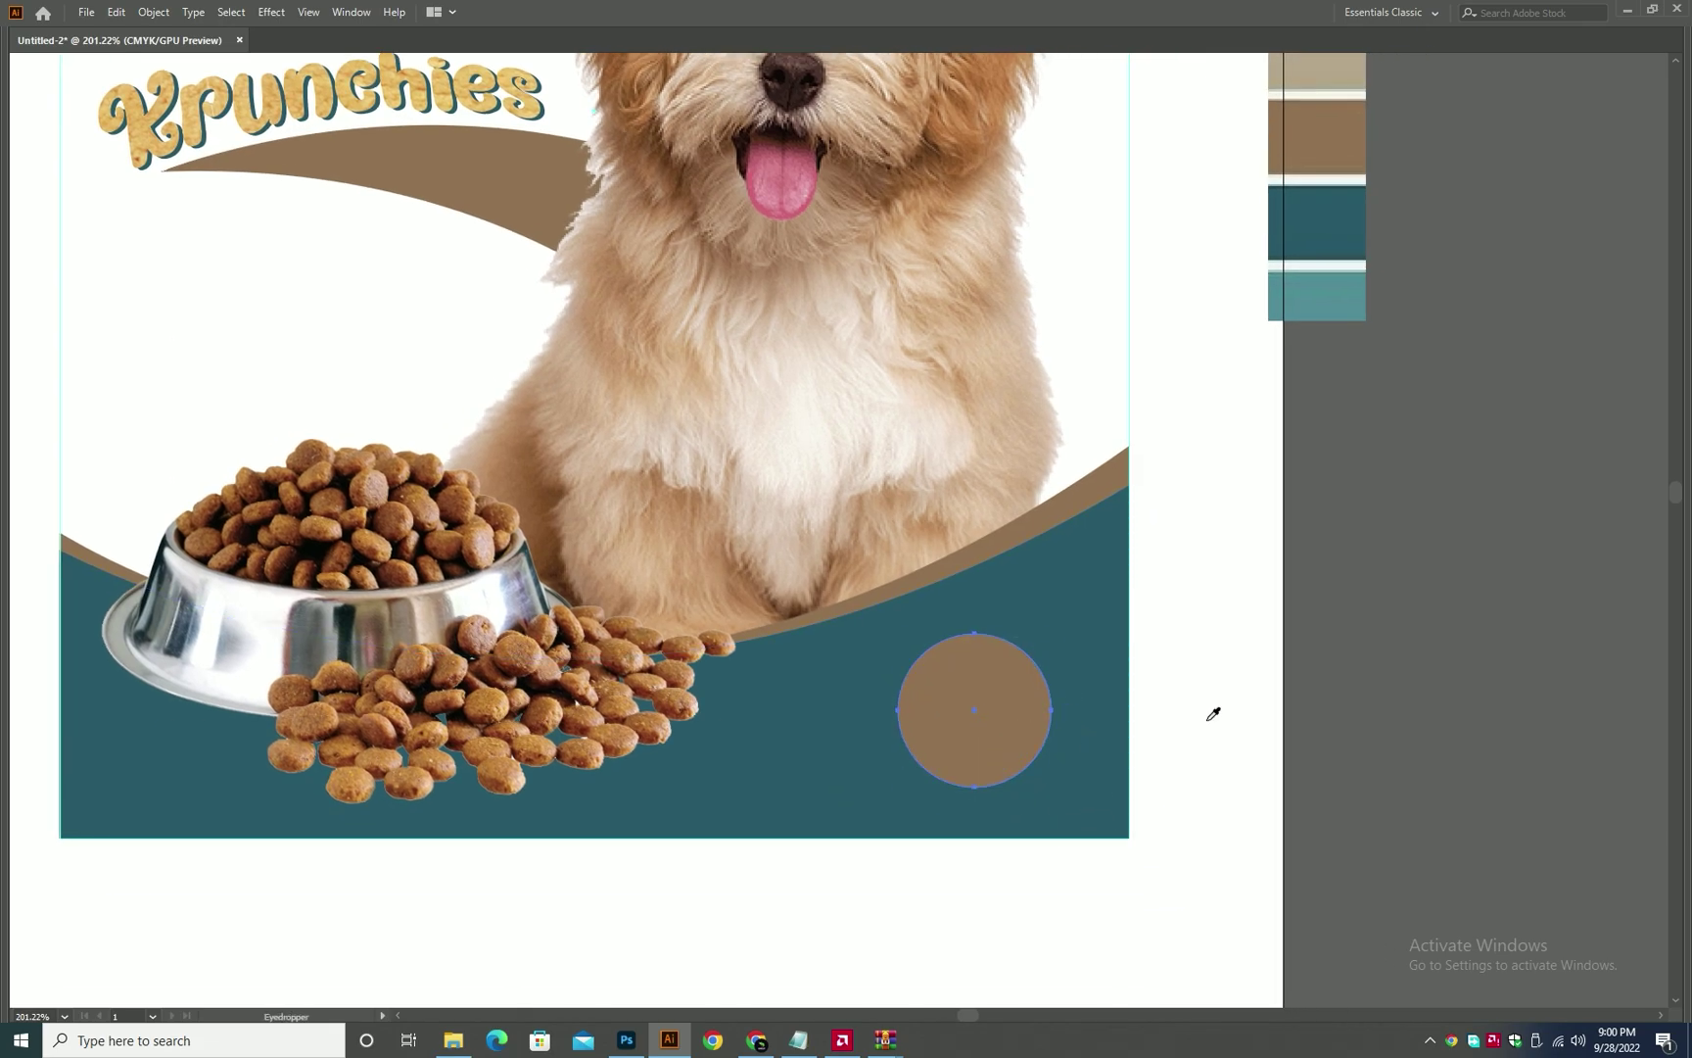
pyautogui.click(1208, 720)
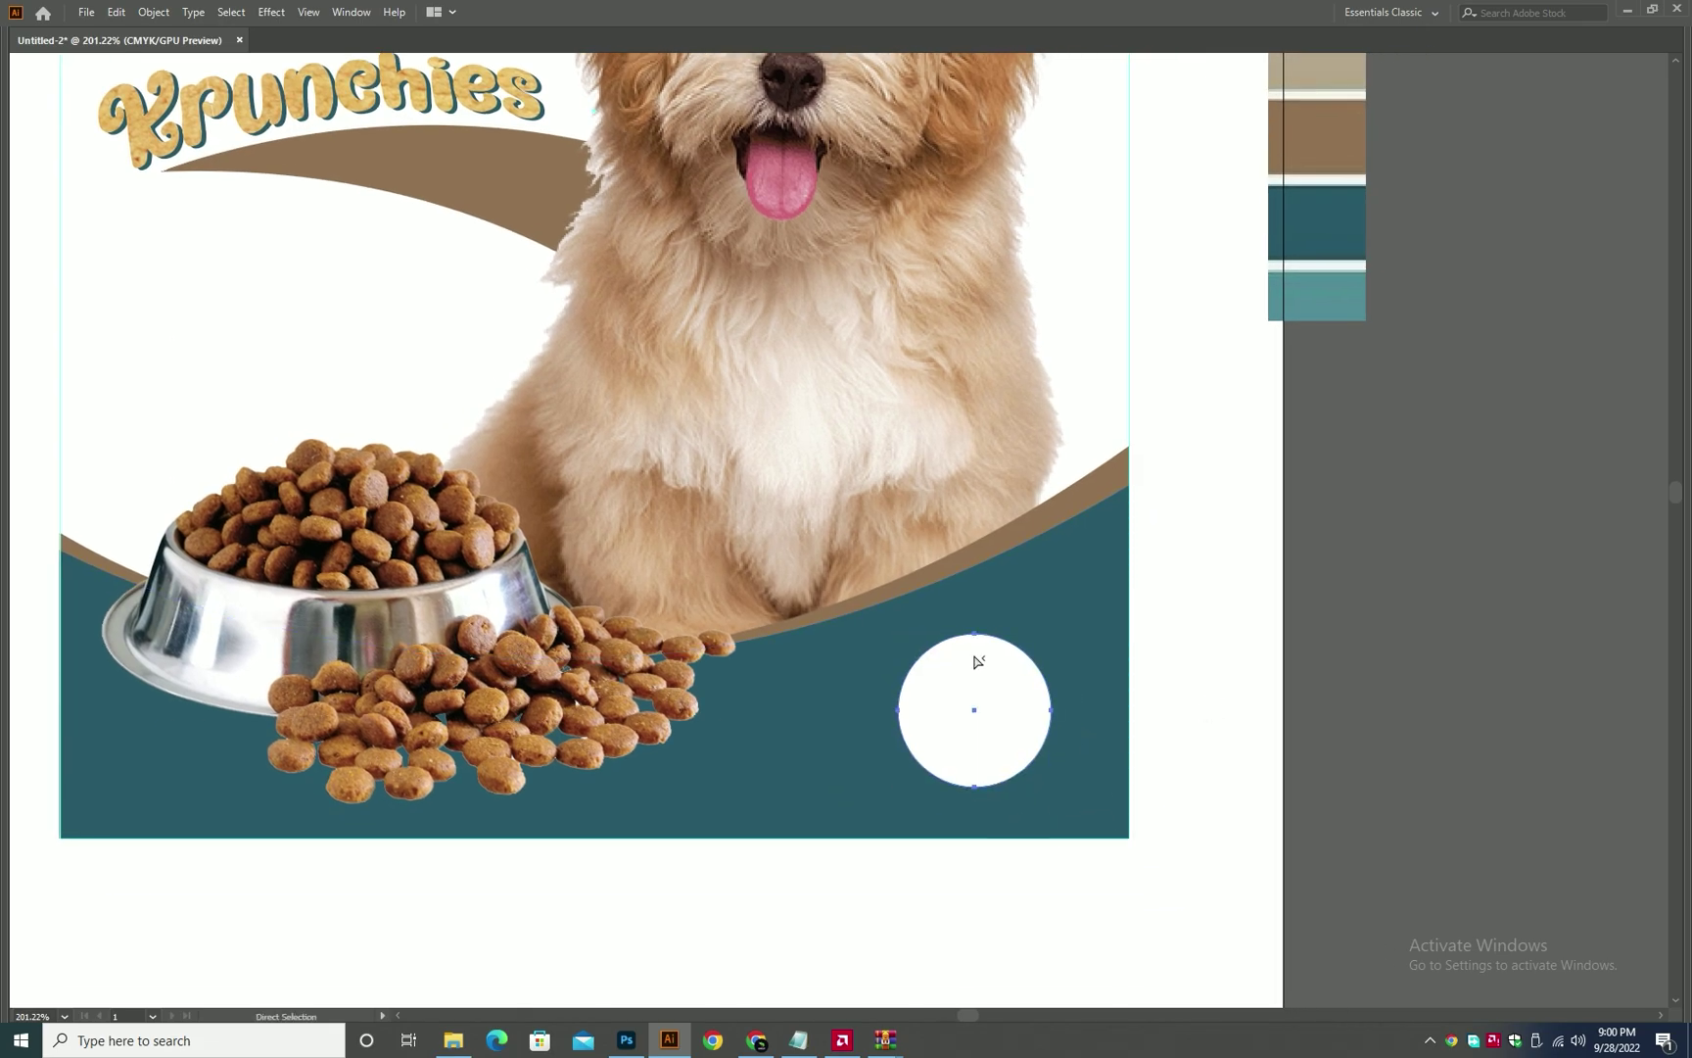
# - Try the light teal palette colour on the circle and undo it
pyautogui.click(1350, 288)
pyautogui.press('v')
pyautogui.click(1211, 509)
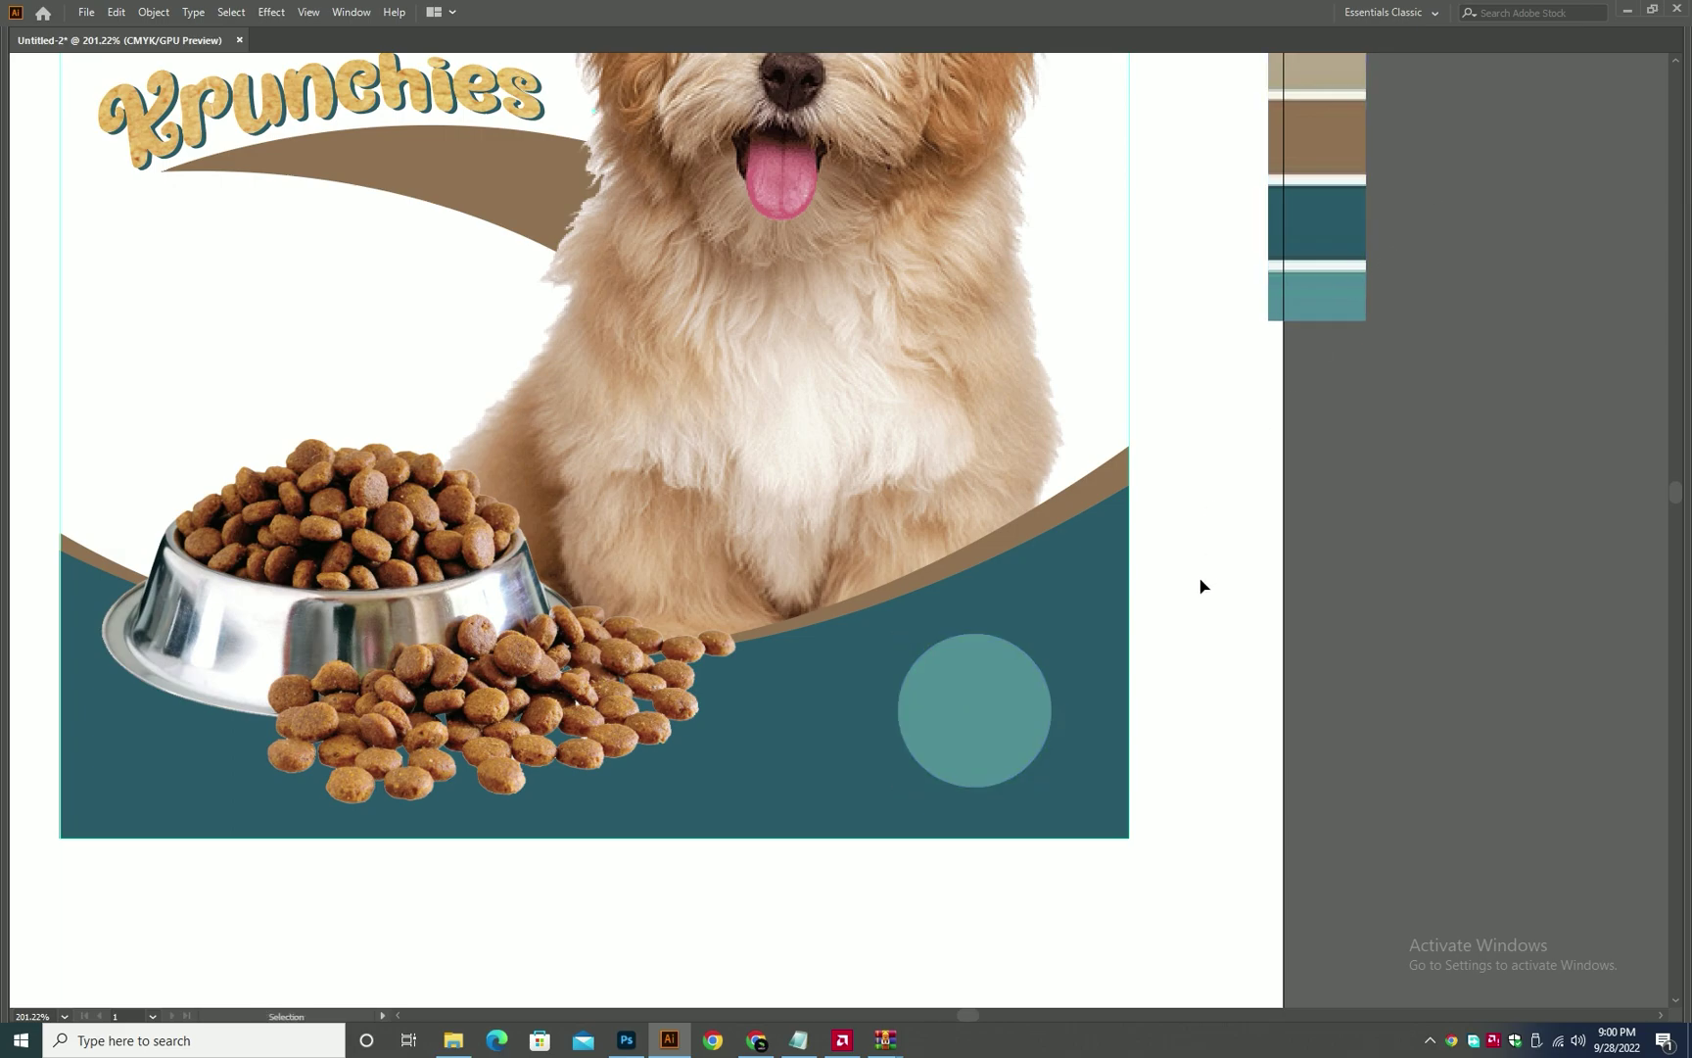
pyautogui.hotkey('ctrl', 'z')
# - Add the text "16lb" on the blank area beside the pouch
pyautogui.scroll(-2, 1133, 646)
pyautogui.press('t')
pyautogui.click(1193, 629)
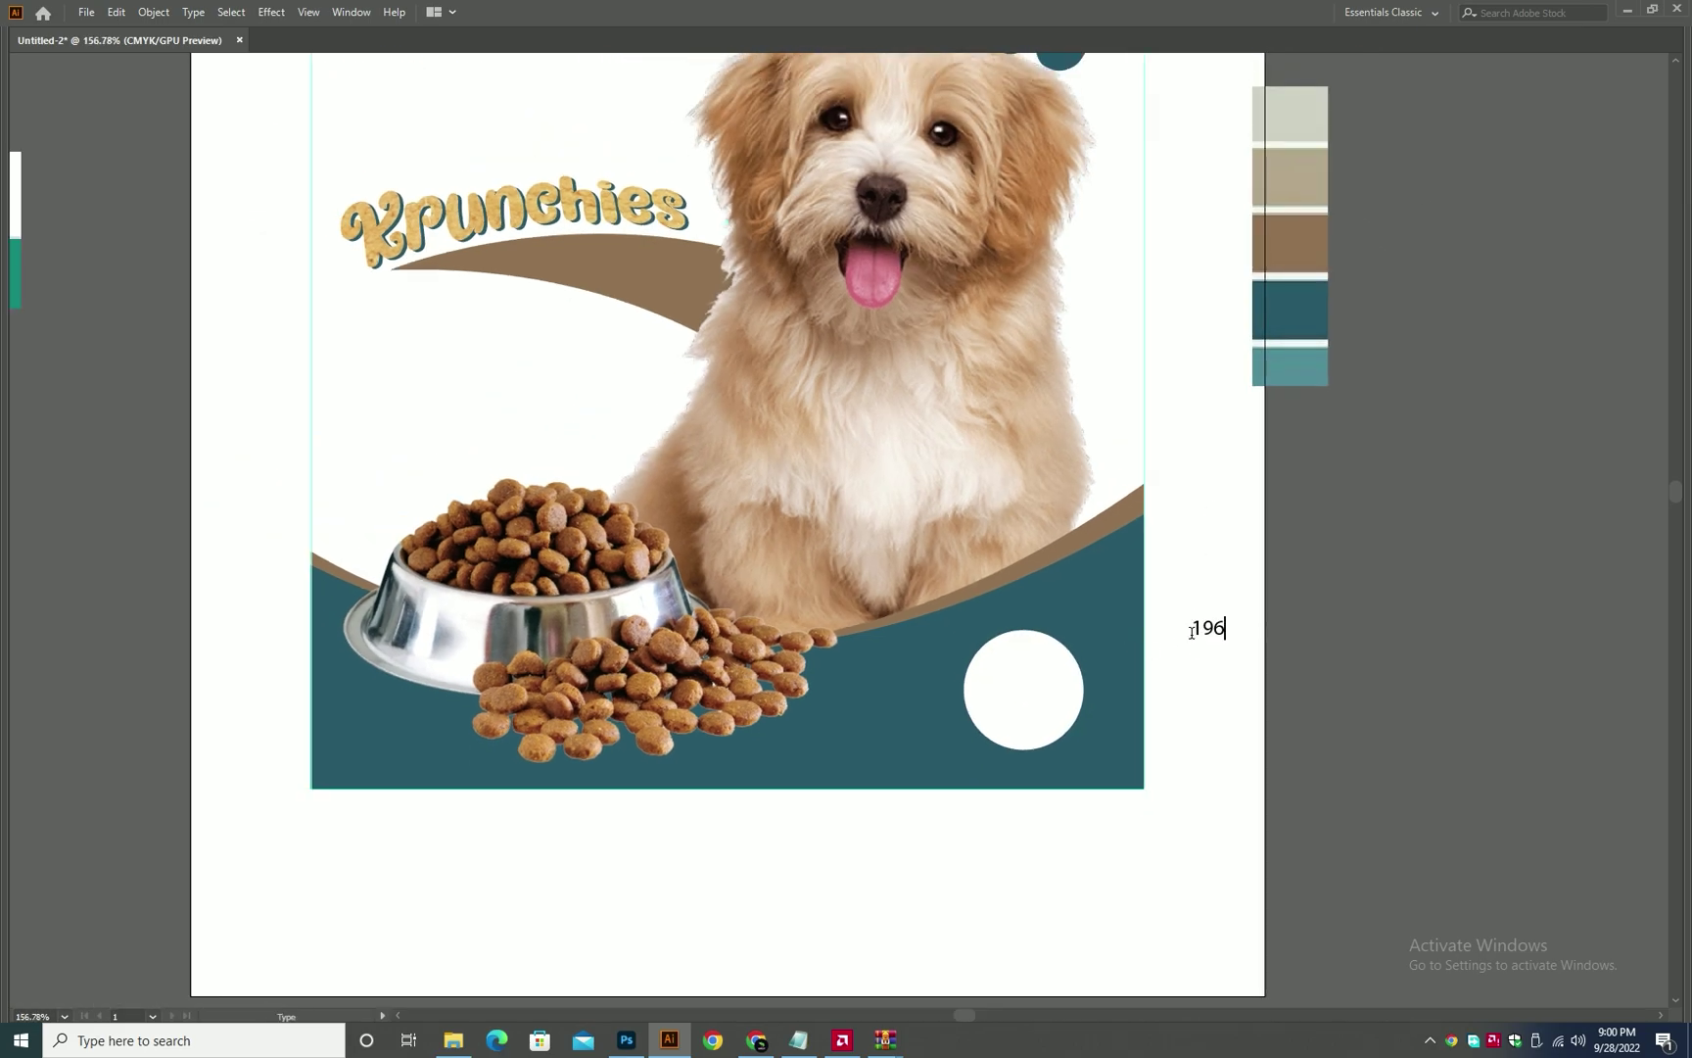
pyautogui.moveTo(1193, 639); pyautogui.dragTo(1195, 638)
pyautogui.scroll(5, 651, 235)
pyautogui.press('i')
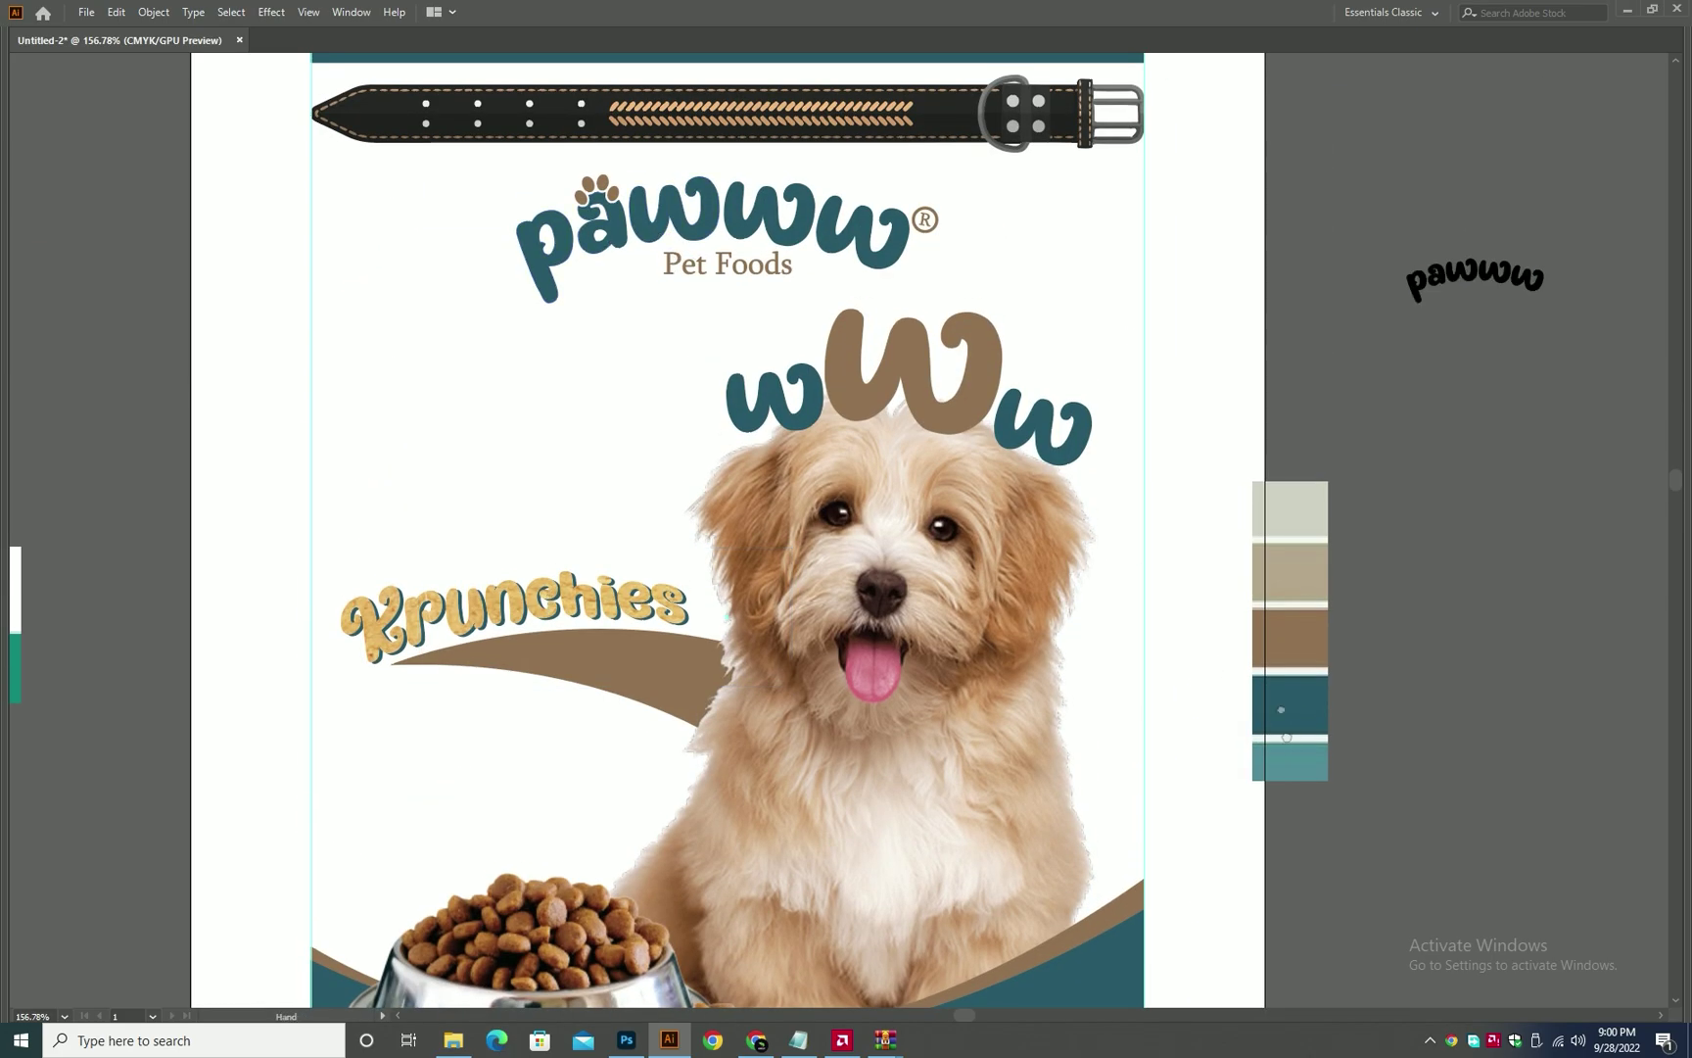
pyautogui.scroll(-5, 1287, 745)
pyautogui.press('Tab')
# - Try Tahoma and Sentra Regular as the font of the 16lb text
pyautogui.click(1534, 422)
pyautogui.write('swe')
pyautogui.click(1522, 504)
pyautogui.click(1566, 422)
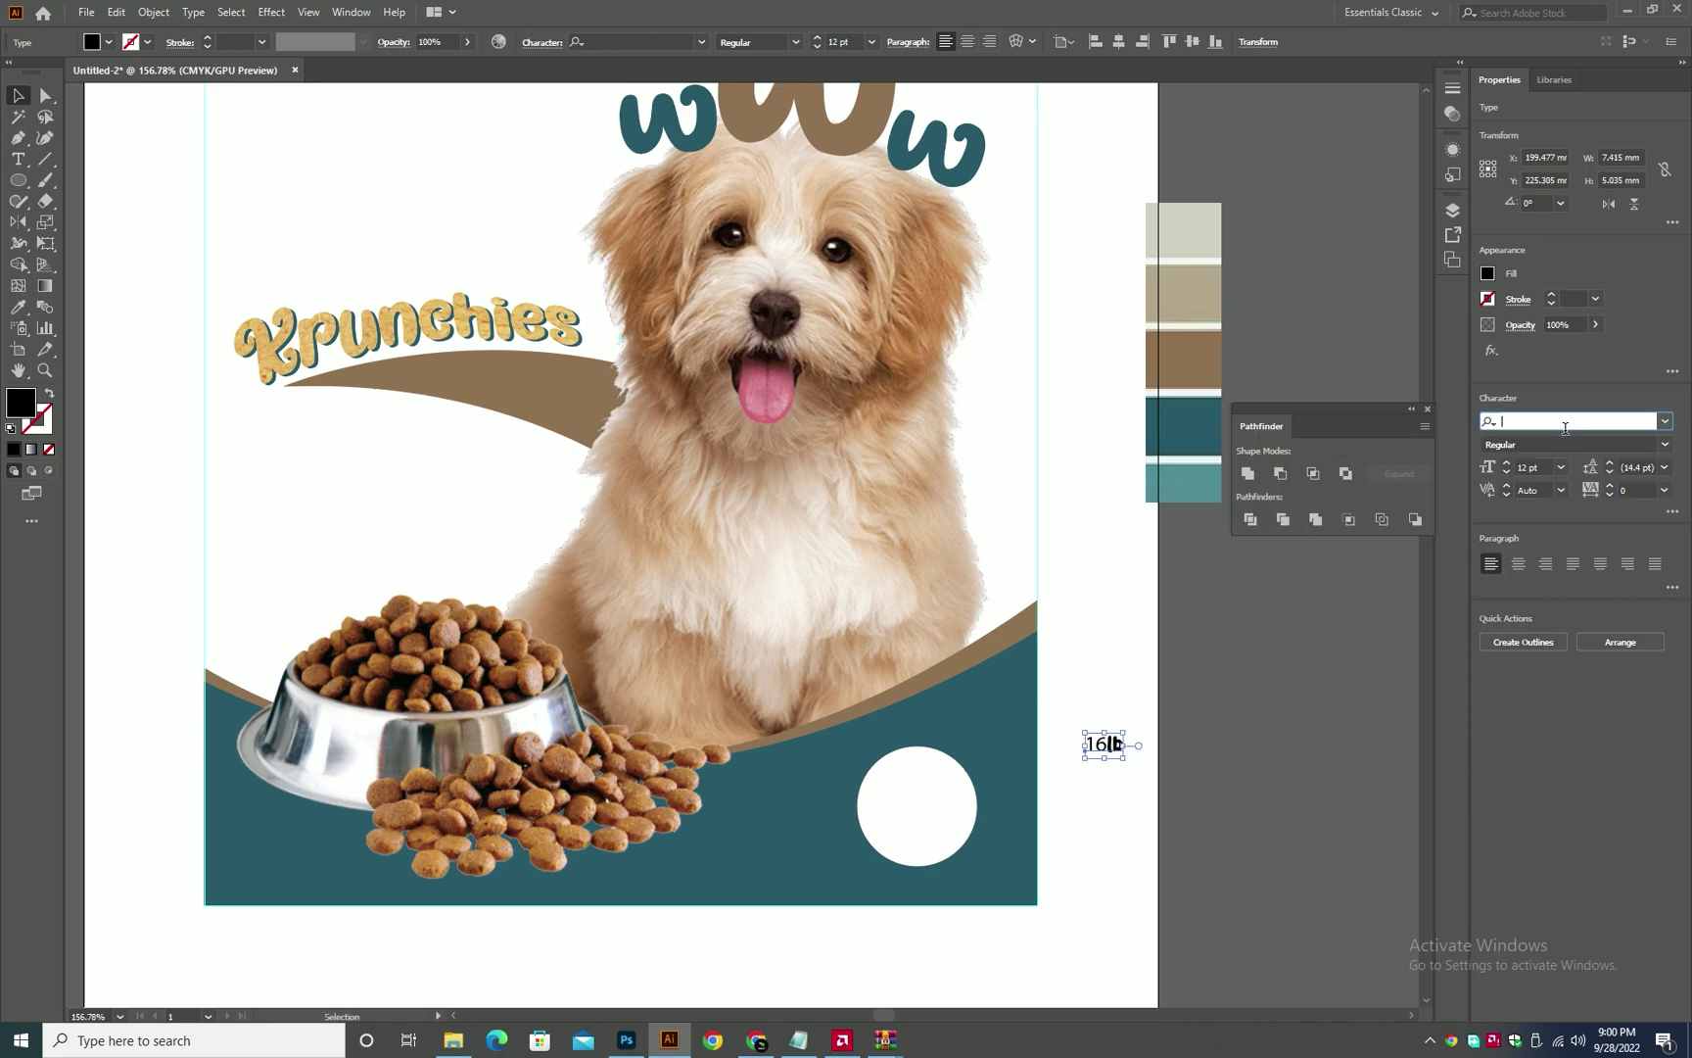
pyautogui.press('i')
pyautogui.moveTo(646, 636); pyautogui.dragTo(626, 796)
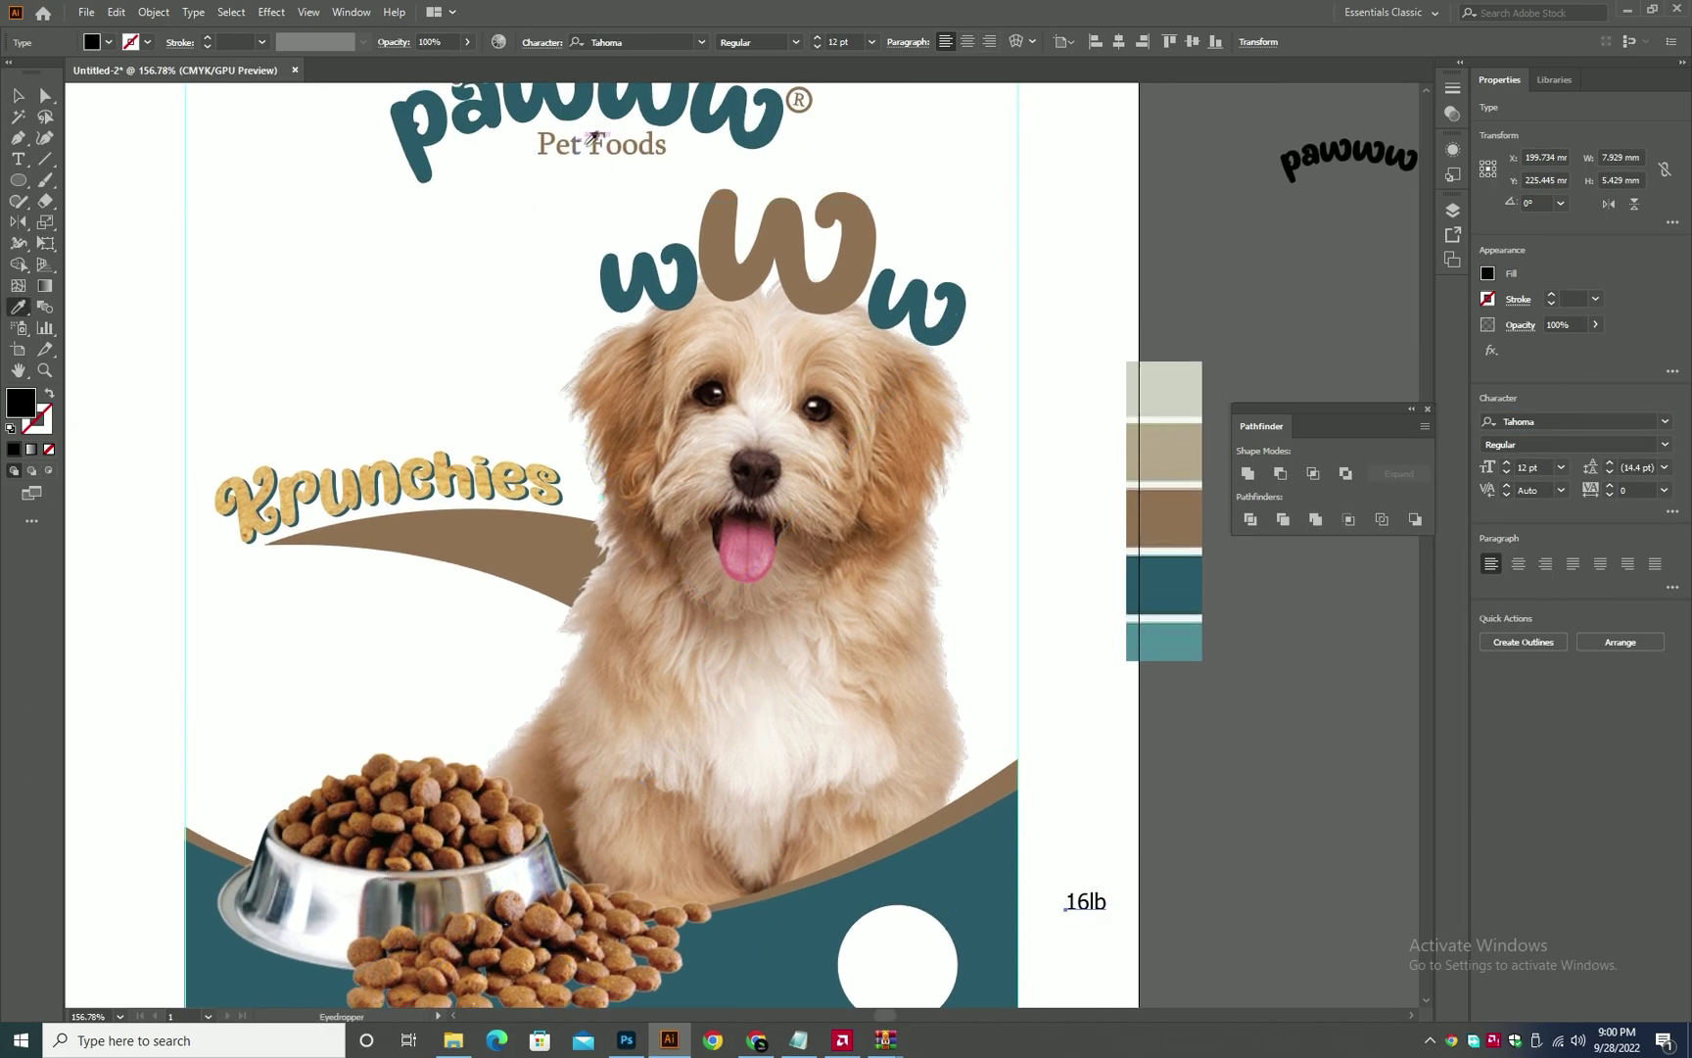
pyautogui.scroll(-4, 752, 155)
pyautogui.moveTo(707, 297); pyautogui.dragTo(762, 413)
pyautogui.scroll(-3, 762, 412)
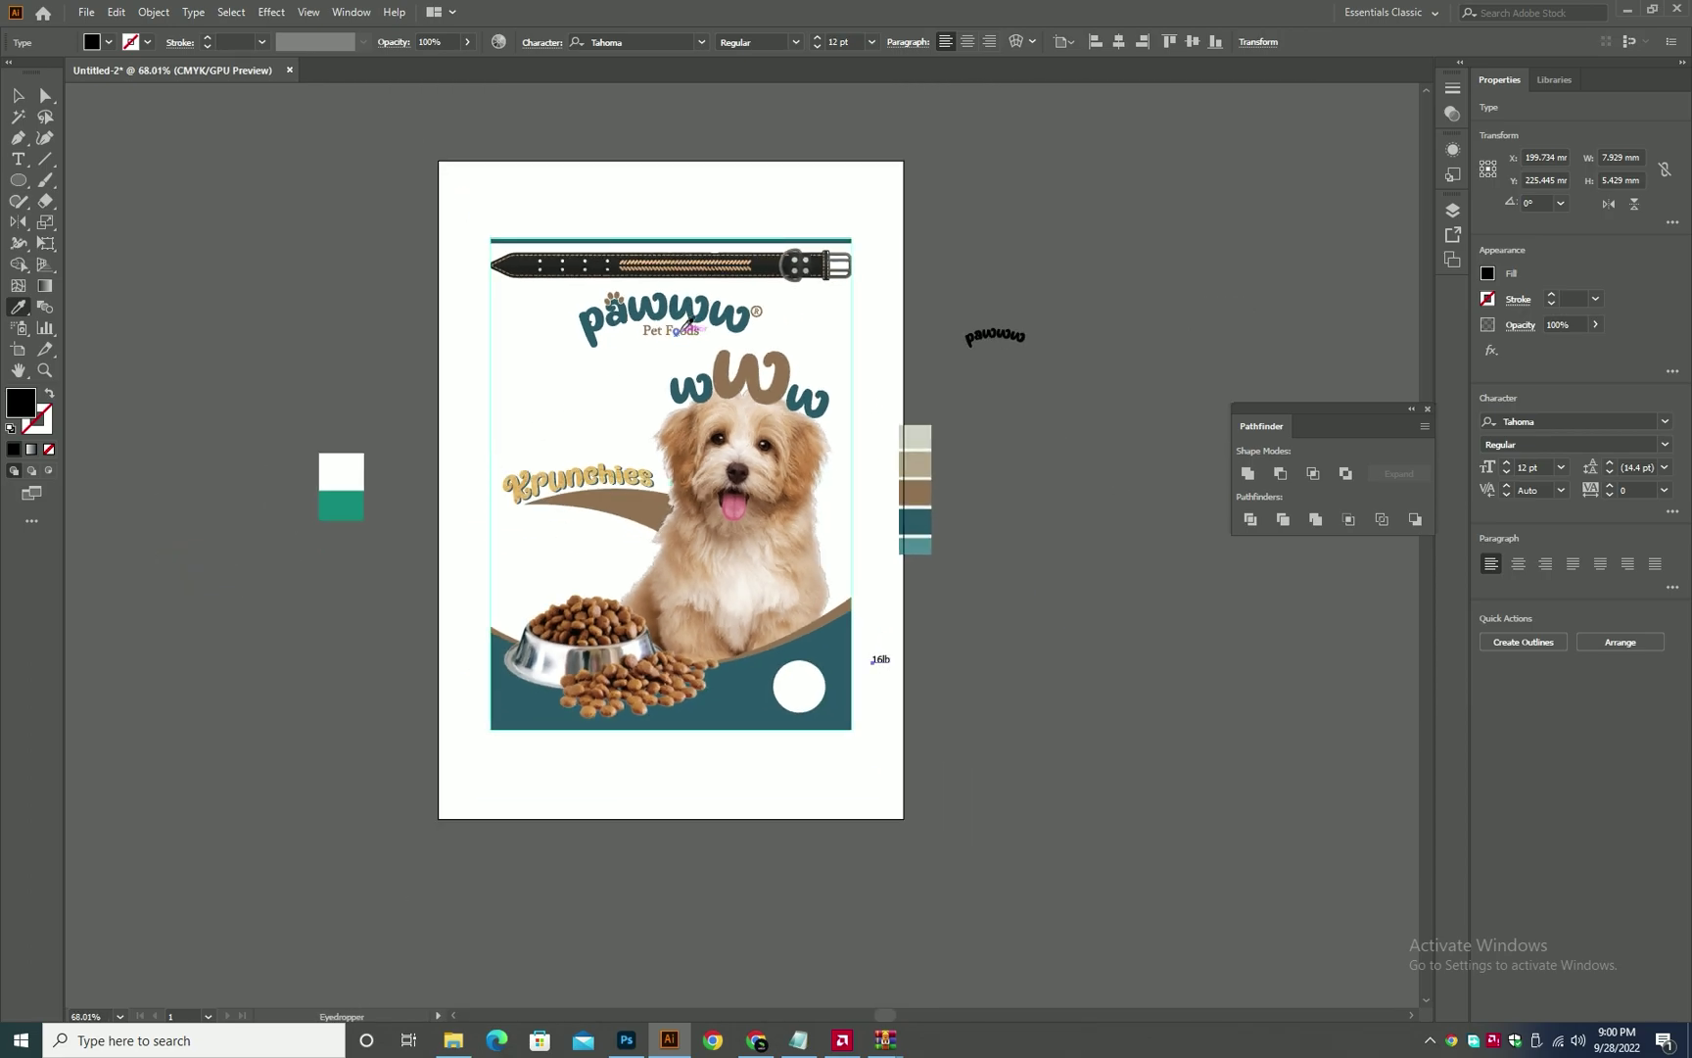
pyautogui.scroll(4, 938, 612)
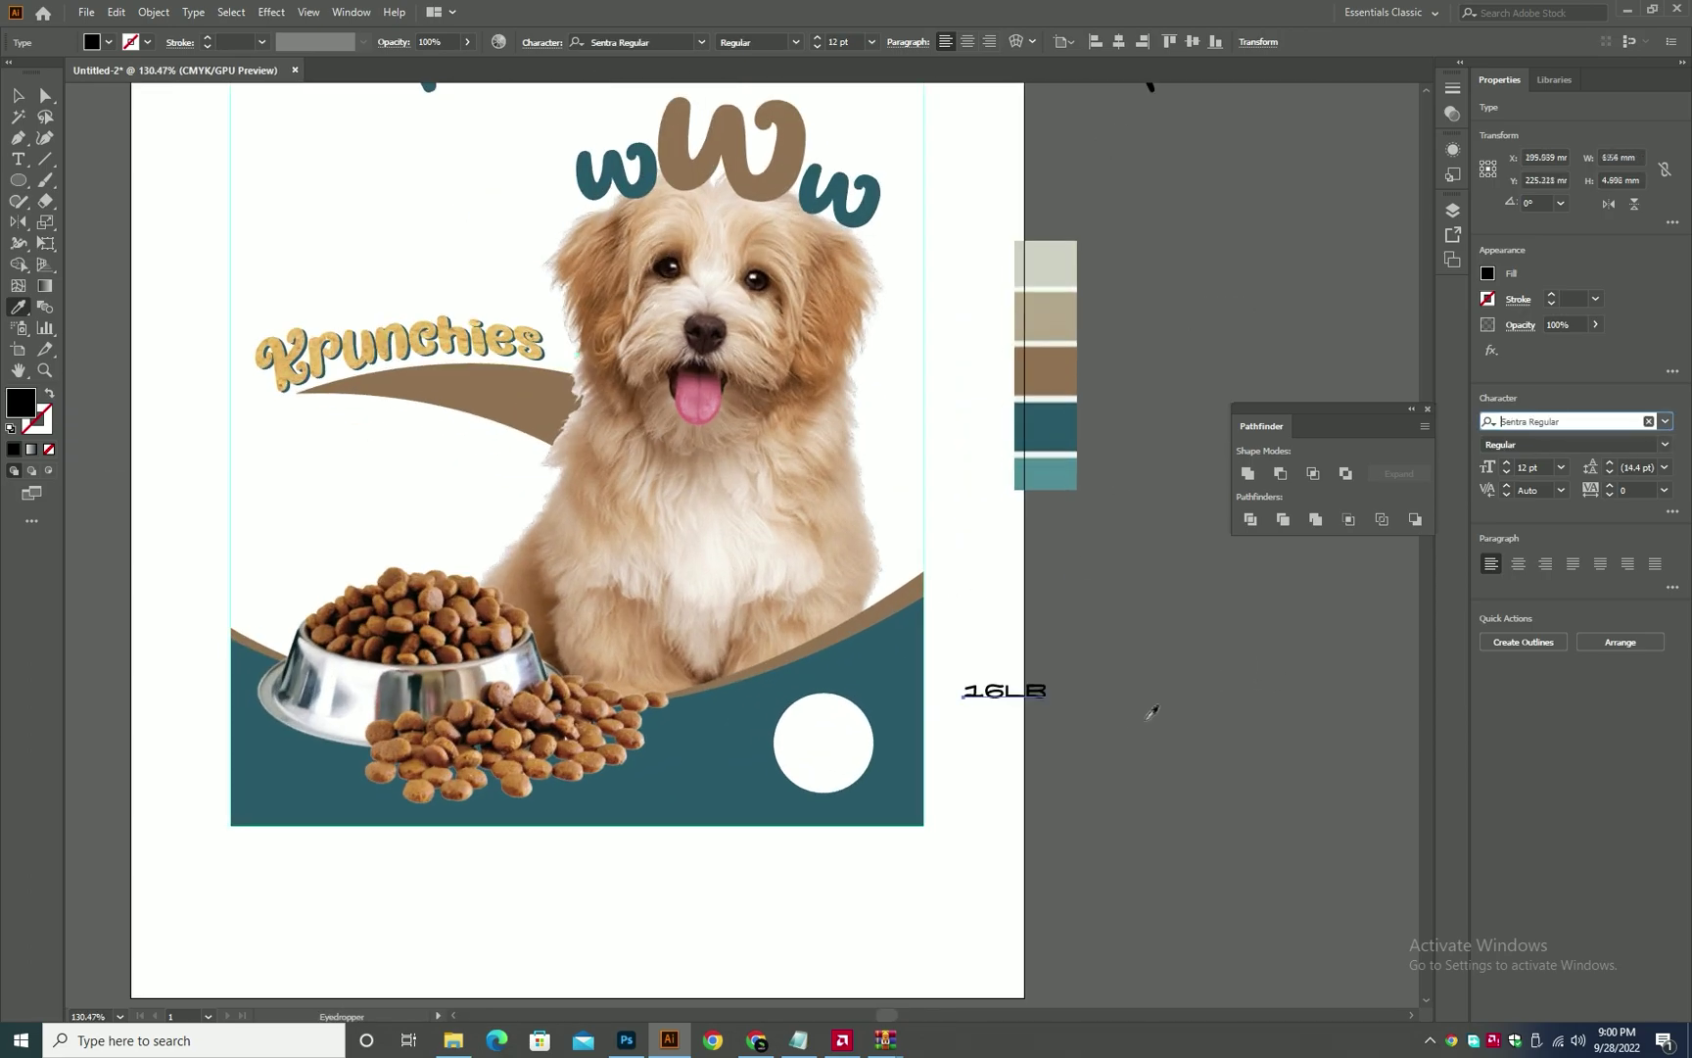
# - Set the font of the 16lb text to Bebas Neue Regular
pyautogui.write('bebas')
pyautogui.press('Down')
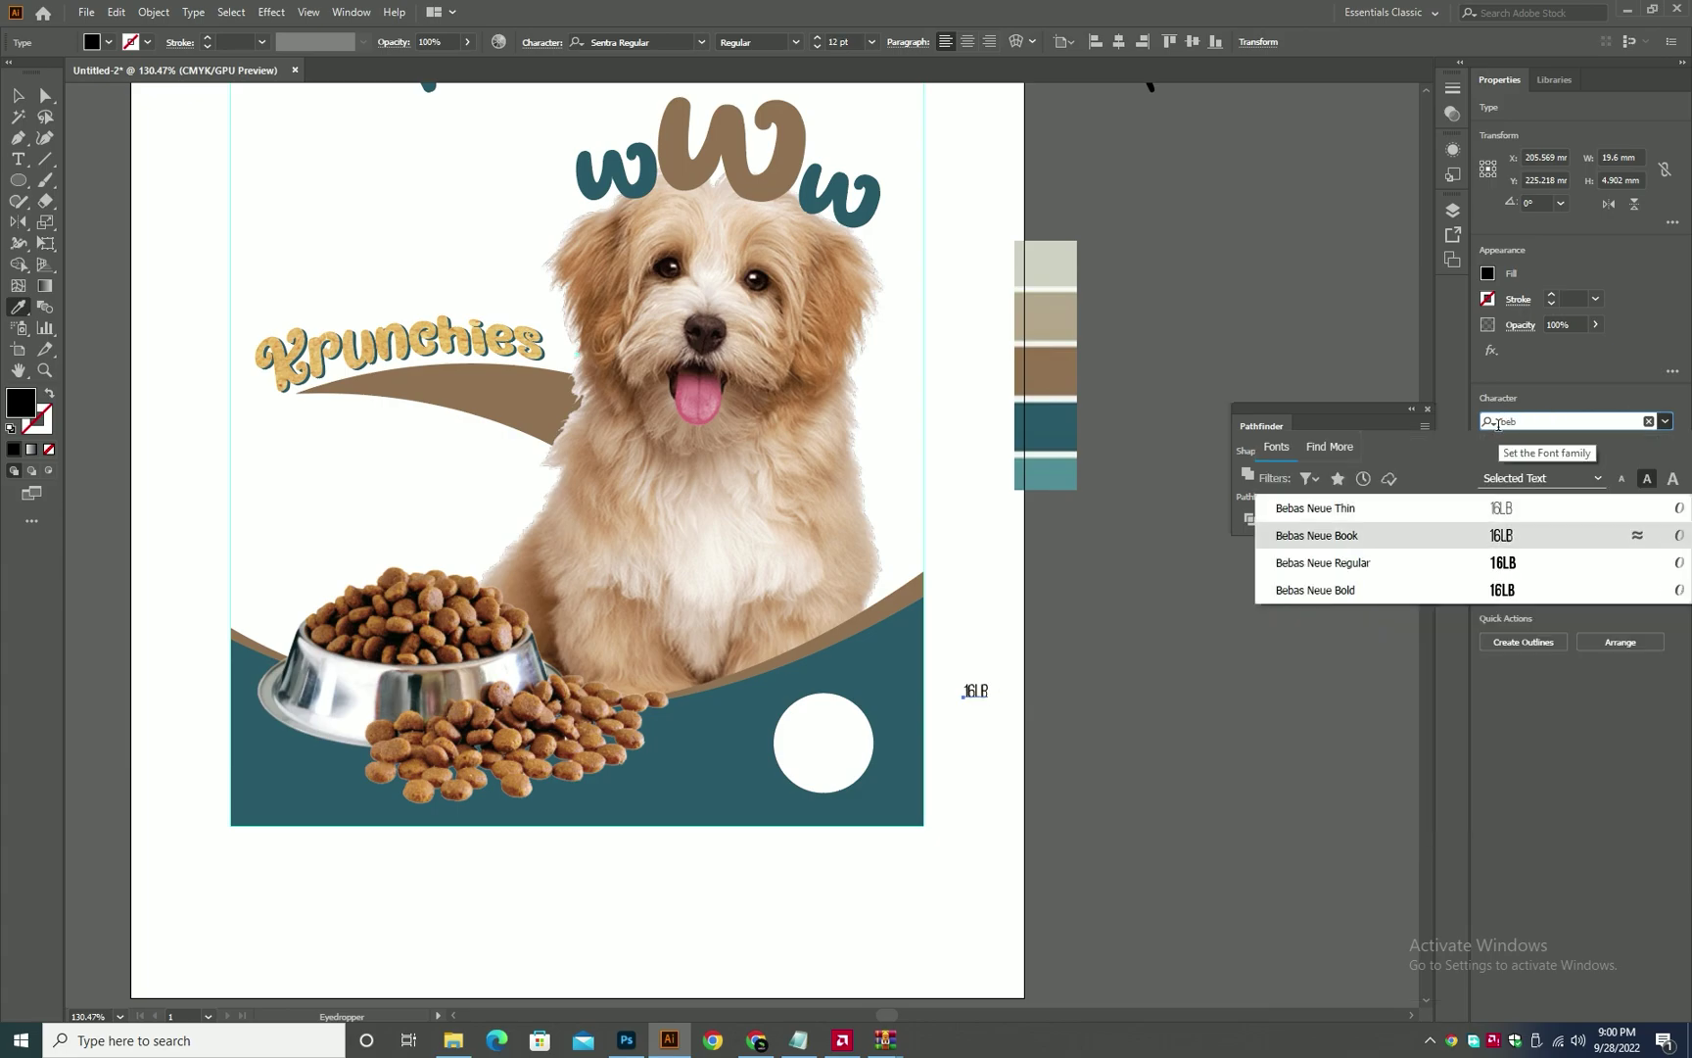
pyautogui.press('Return')
pyautogui.hotkey('ctrl', 'shift', 'a')
# - Move the 16LB text onto the white circle, enlarge it to nearly fill the circle and centre it horizontally
pyautogui.moveTo(692, 715); pyautogui.dragTo(818, 723)
pyautogui.press('v')
pyautogui.moveTo(1116, 685); pyautogui.dragTo(954, 754)
pyautogui.doubleClick(904, 716)
pyautogui.press('Escape')
pyautogui.keyDown('shift'); pyautogui.click(903, 759); pyautogui.keyUp('shift')
pyautogui.click(873, 720)
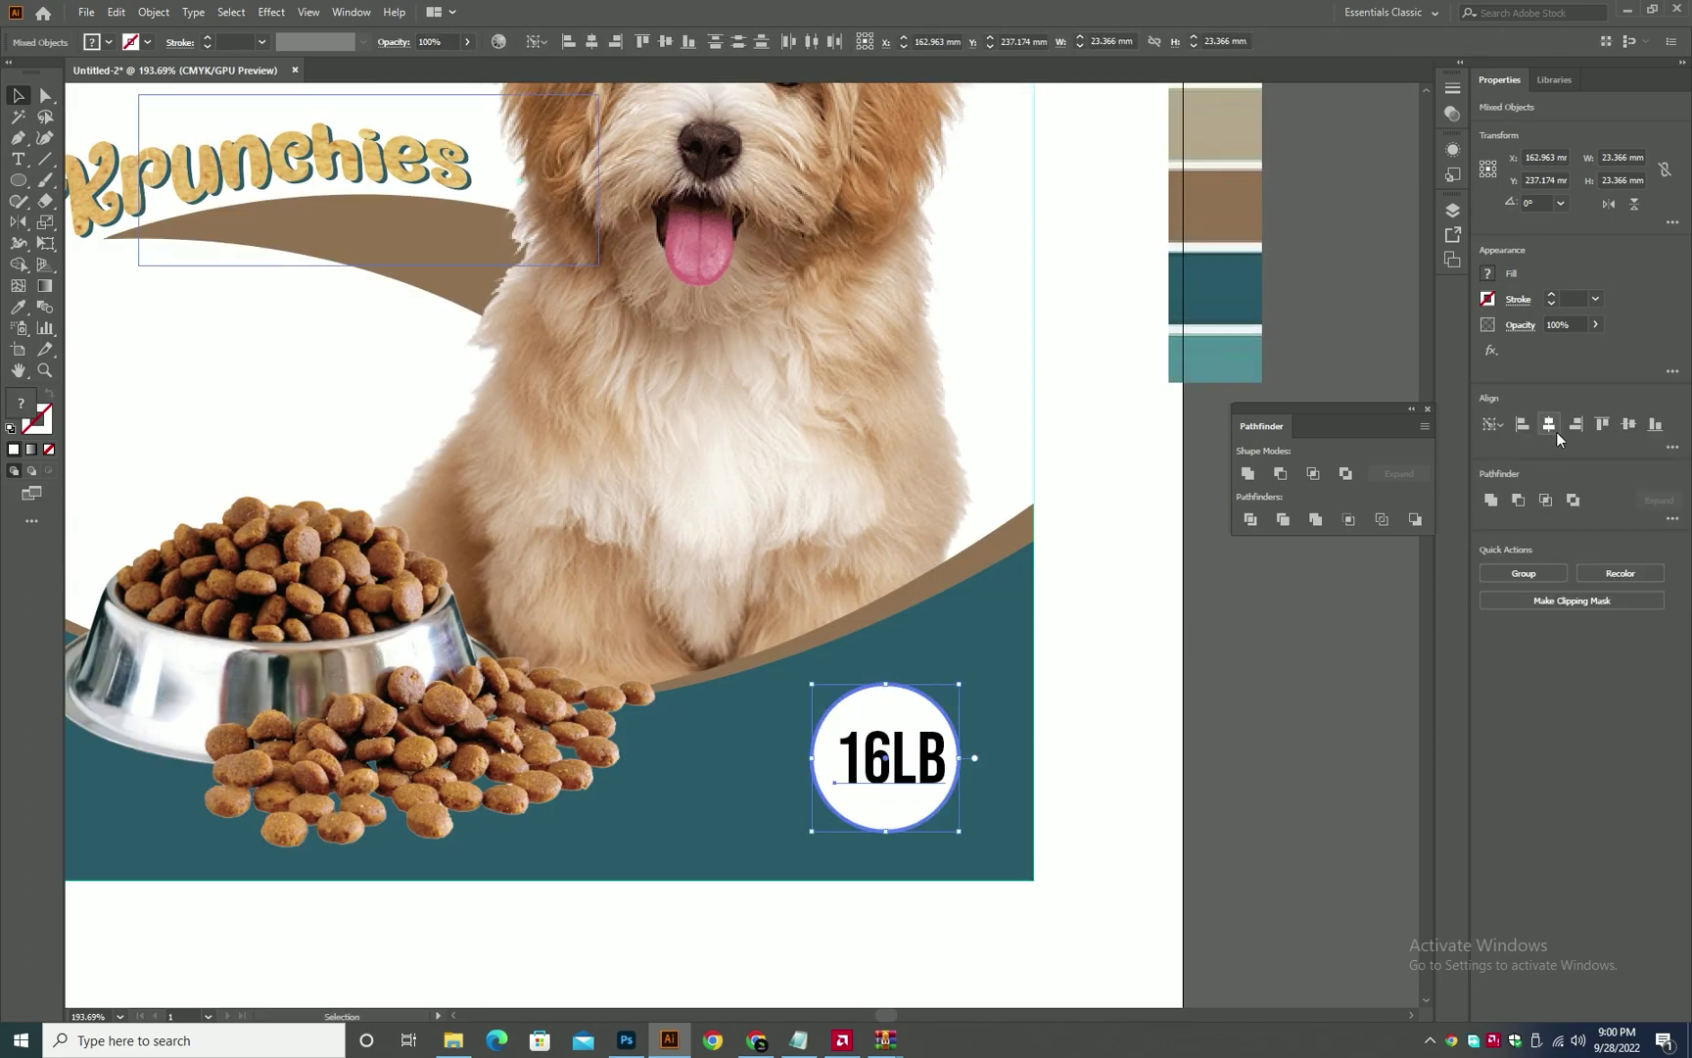
pyautogui.click(1550, 425)
pyautogui.click(975, 762)
# - Recolour the 16LB text with the dark teal sampled from the band and nudge it slightly left in the circle
pyautogui.click(928, 774)
pyautogui.press('i')
pyautogui.click(989, 759)
pyautogui.press('v')
pyautogui.click(1182, 697)
pyautogui.moveTo(1003, 747); pyautogui.dragTo(1100, 730)
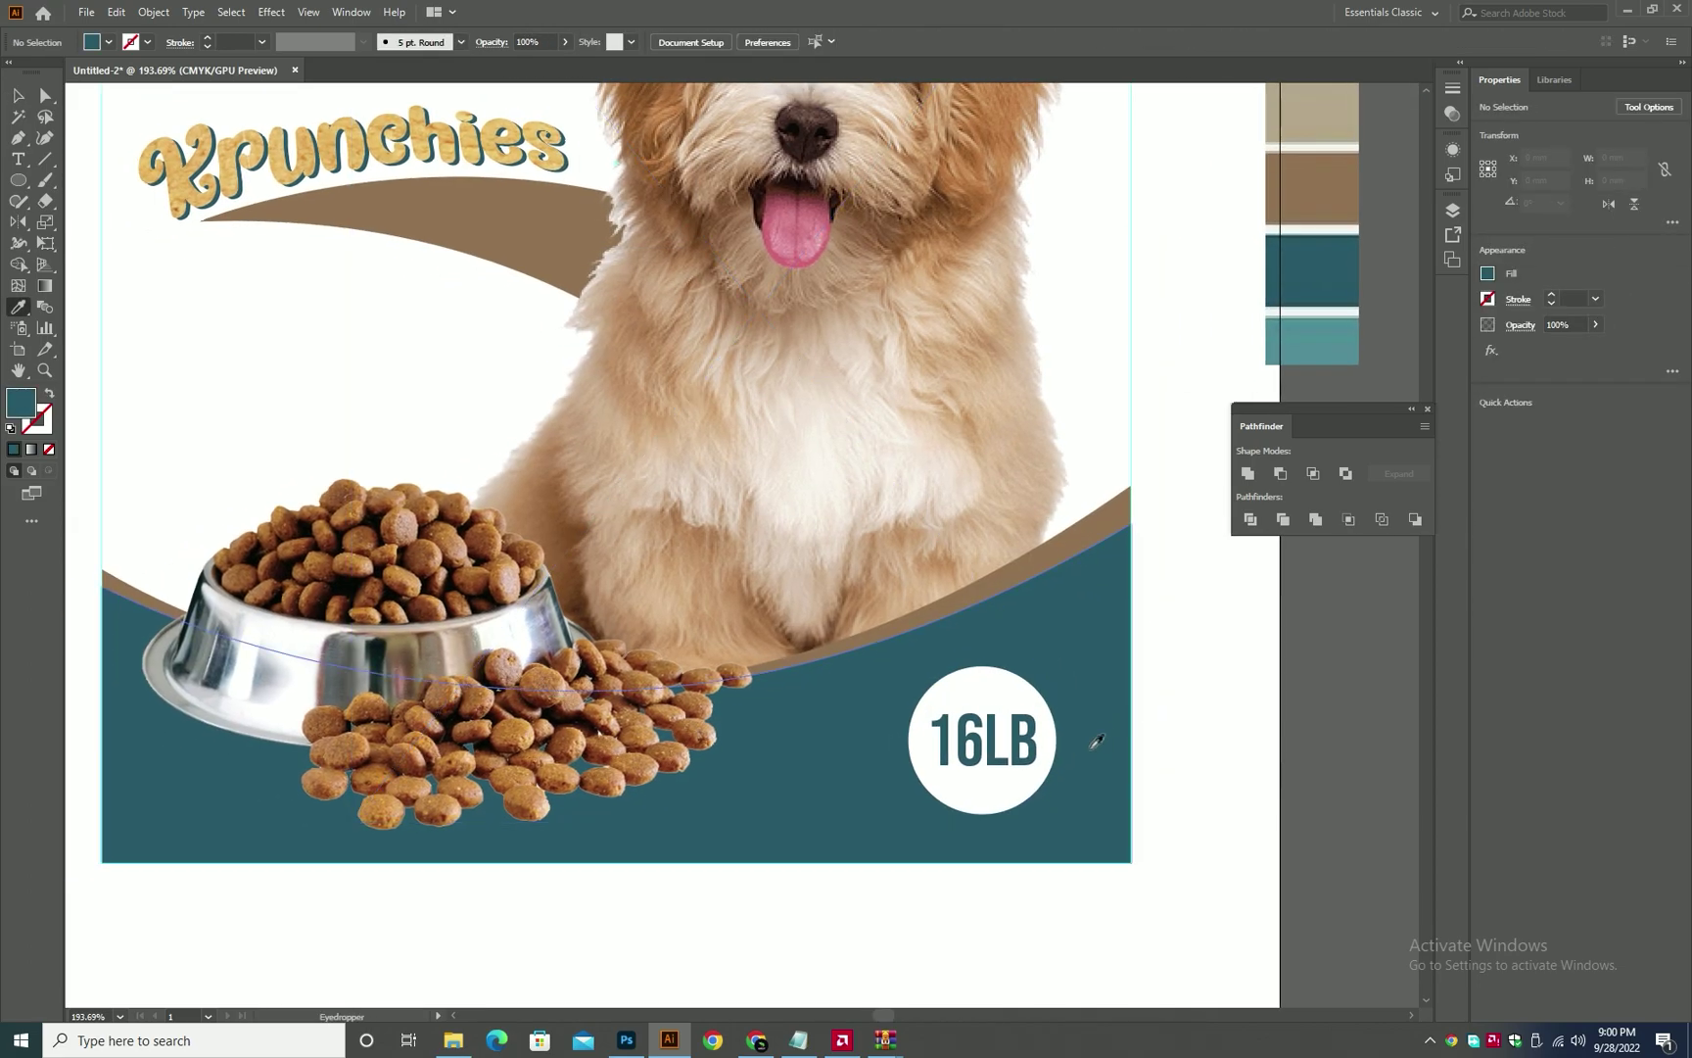
pyautogui.click(1024, 764)
pyautogui.press('Left')
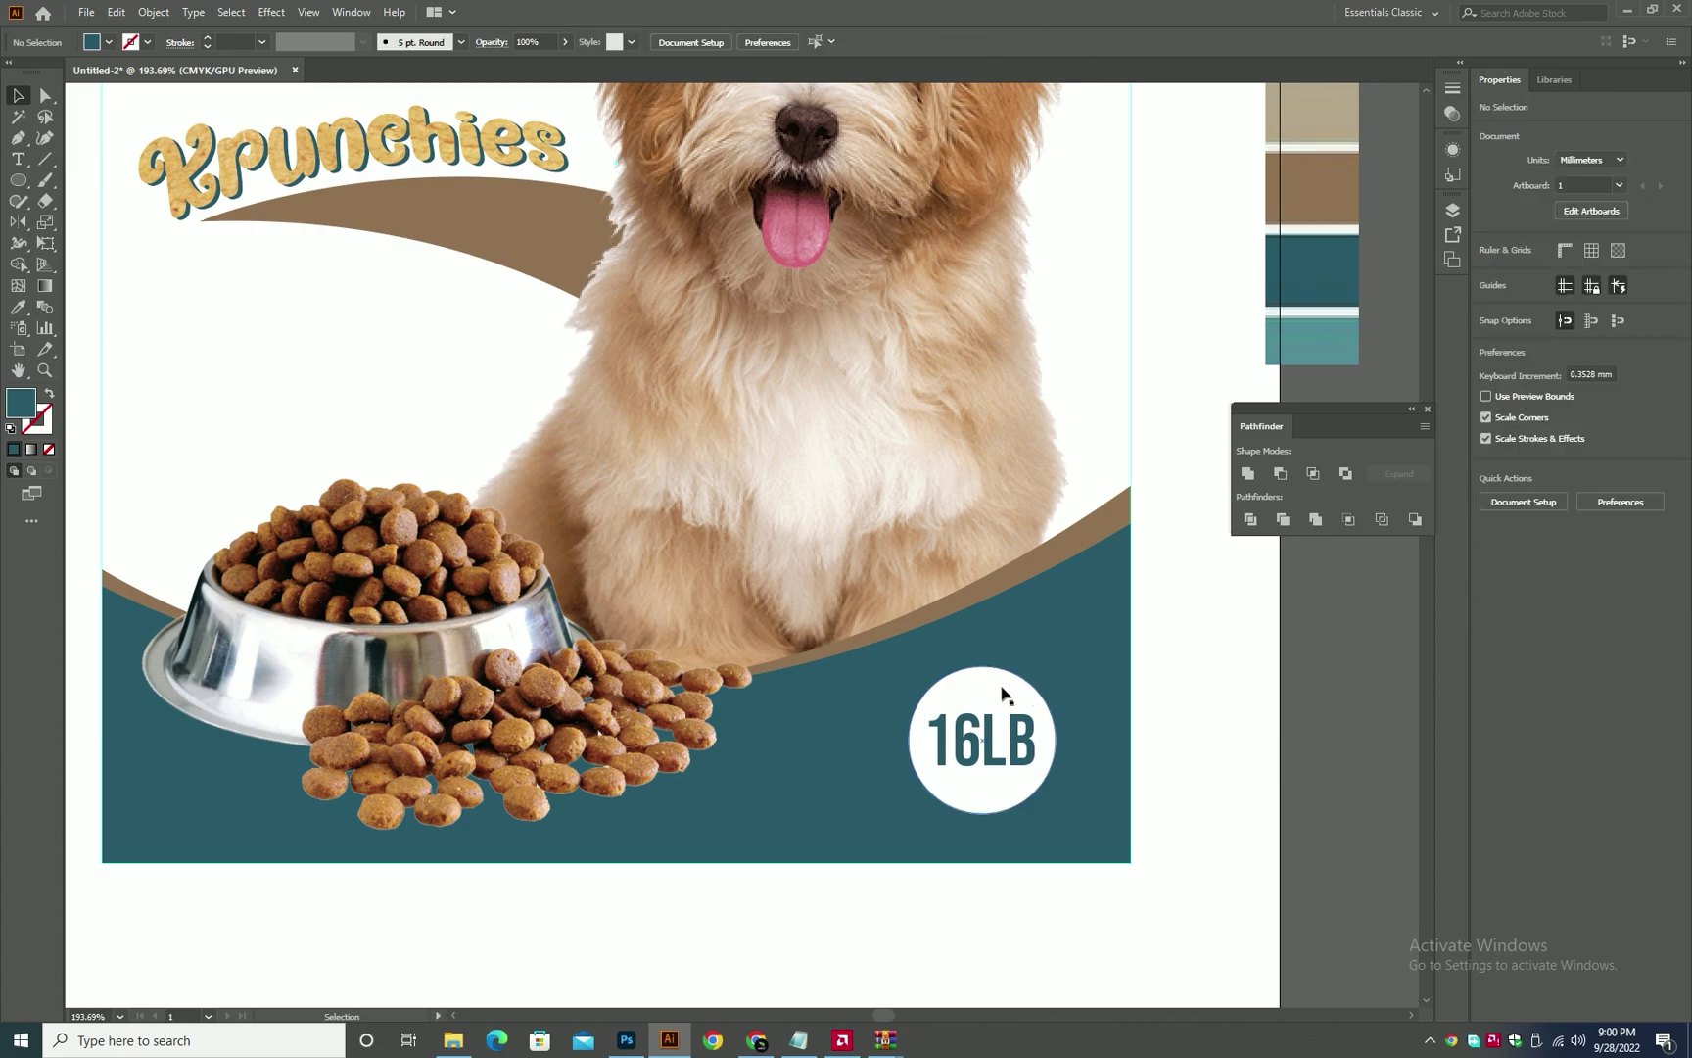
# - Group the dog image with the wWw lettering above its head
pyautogui.keyDown('ctrl'); pyautogui.click(927, 711); pyautogui.keyUp('ctrl')
pyautogui.click(838, 595)
pyautogui.keyDown('shift'); pyautogui.click(807, 517); pyautogui.keyUp('shift')
pyautogui.hotkey('ctrl', 'g')
pyautogui.hotkey('ctrl', '0')
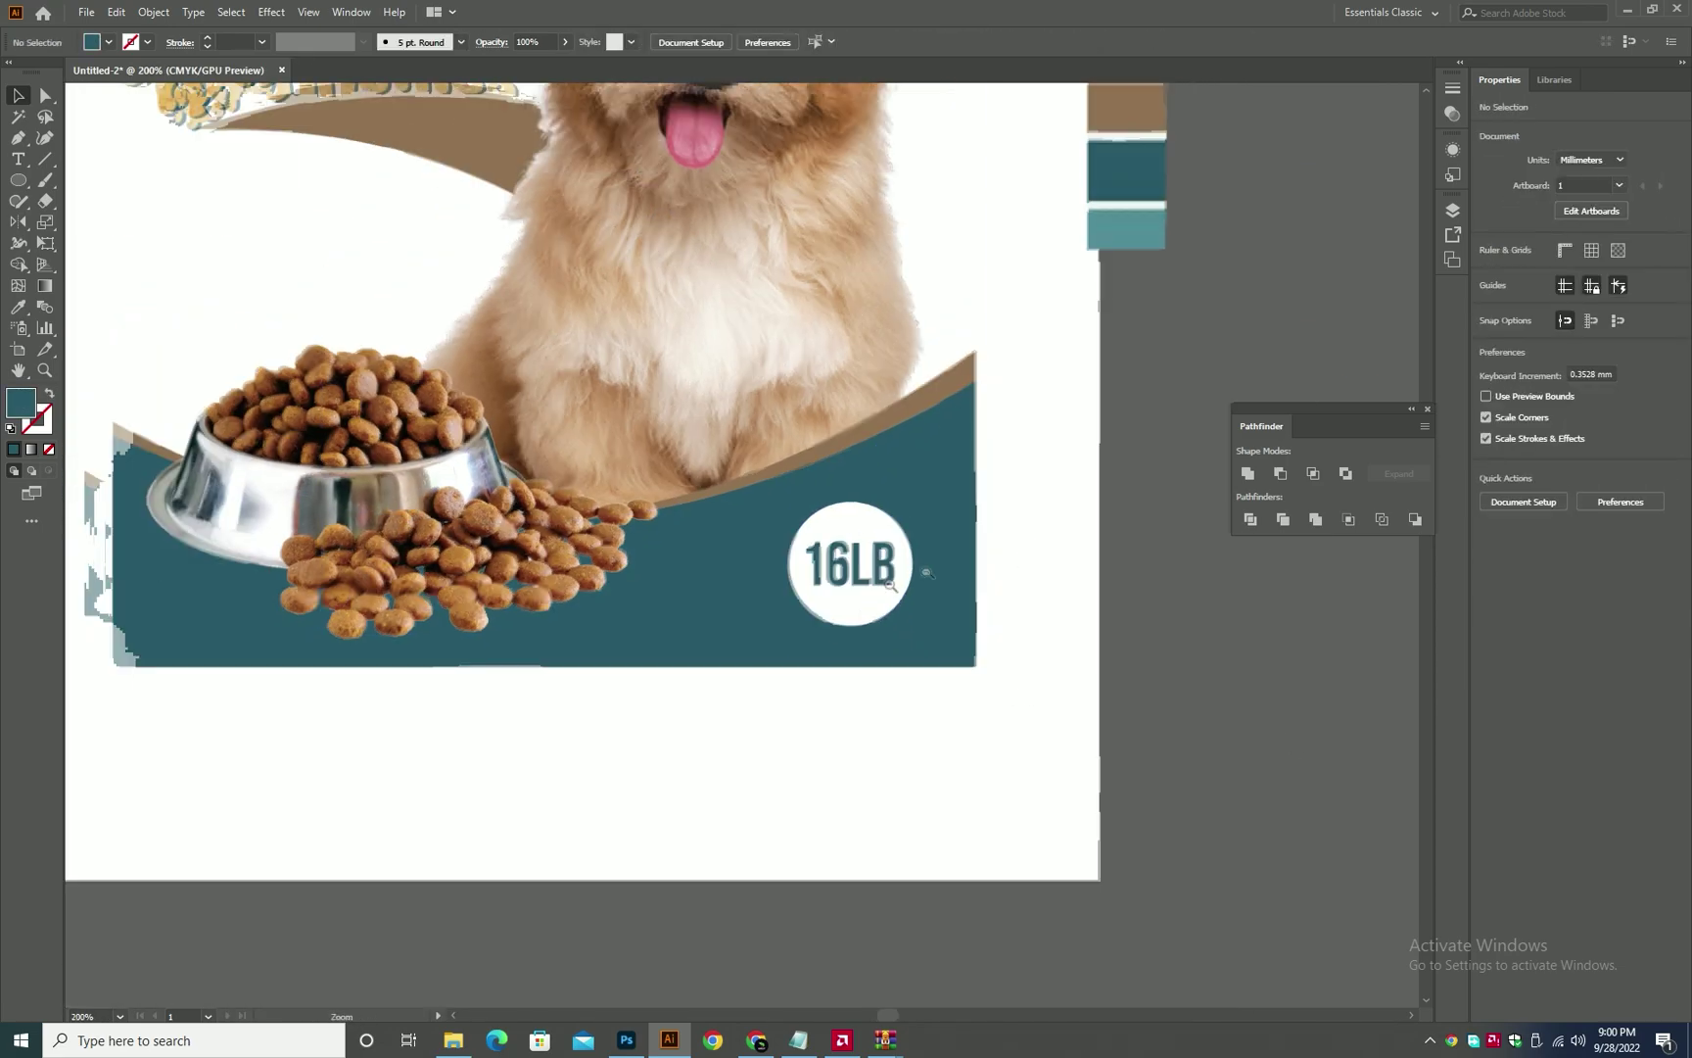
pyautogui.click(1117, 765)
pyautogui.scroll(2, 1124, 767)
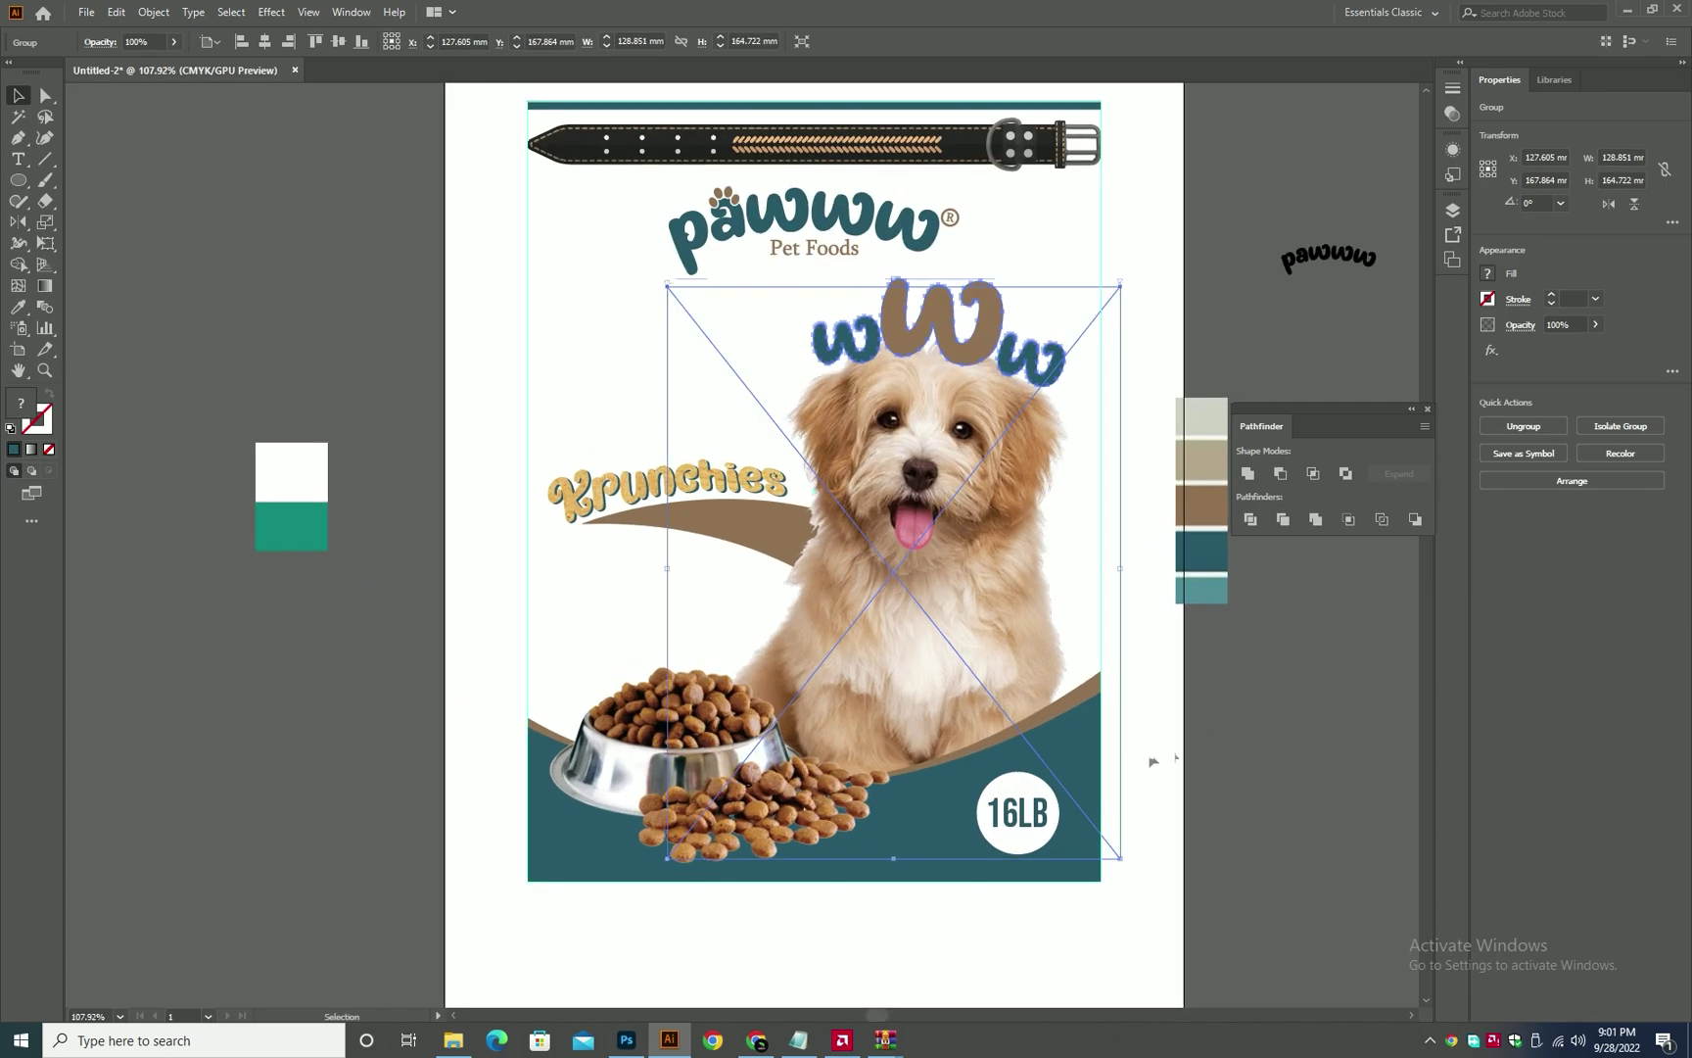
pyautogui.moveTo(1180, 627); pyautogui.dragTo(1217, 704)
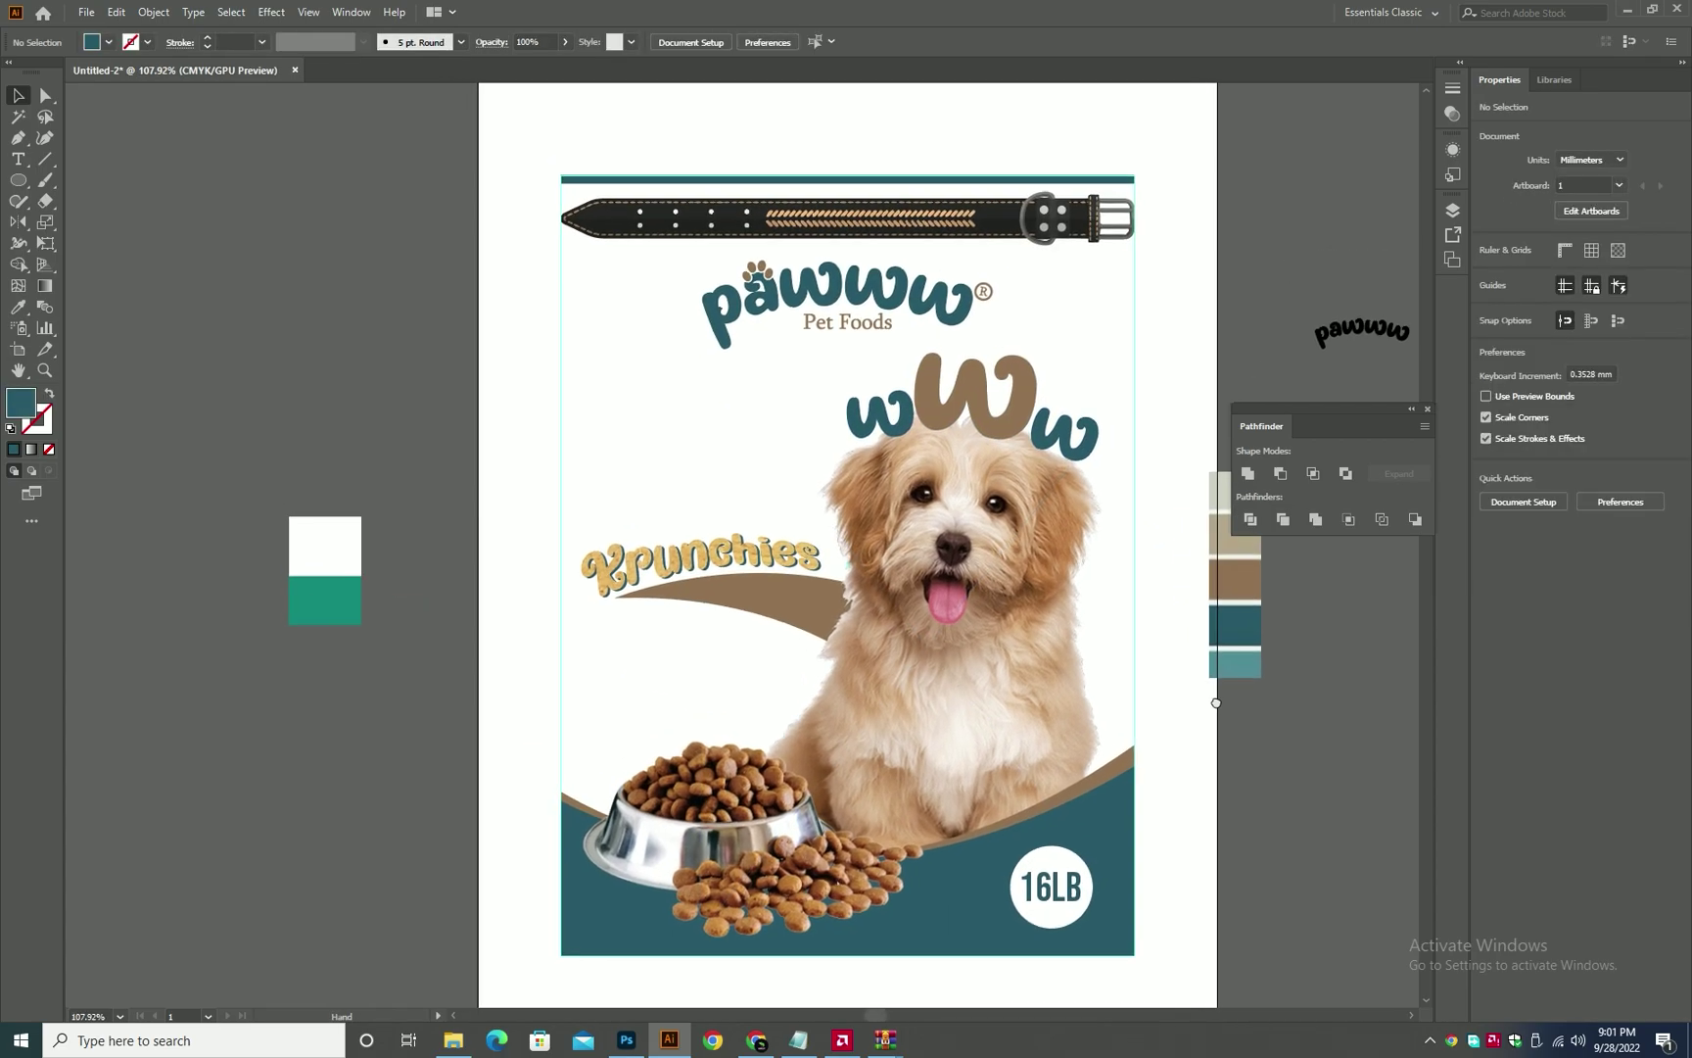
# - Draw an unfilled circle about 30 mm across, centred on the pouch's left edge, with a 1 pt outline in the sampled brown
pyautogui.click(574, 446)
pyautogui.press('Escape')
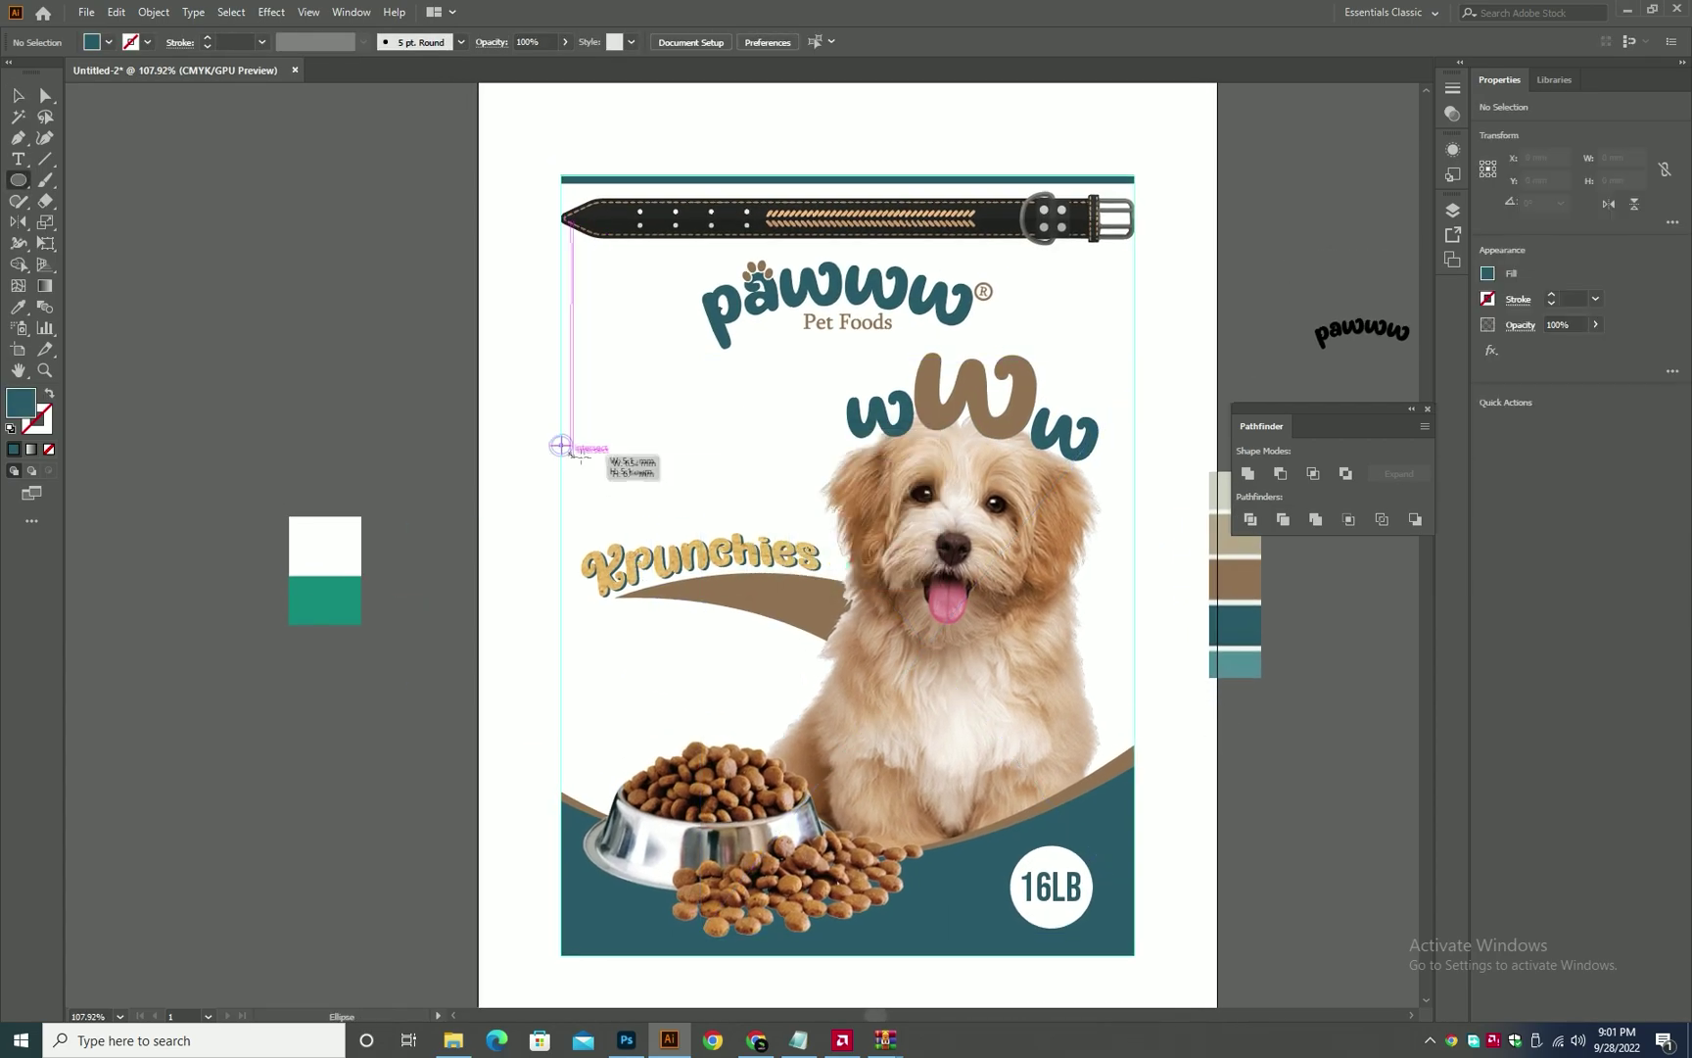
pyautogui.moveTo(577, 453); pyautogui.dragTo(614, 498)
pyautogui.hotkey('shift', 'x')
pyautogui.press('i')
pyautogui.click(1094, 771)
pyautogui.press('v')
# - Create a concentric copy of the circle about 216 mm across and blend it with the small circle
pyautogui.moveTo(614, 444); pyautogui.dragTo(943, 439)
pyautogui.click(615, 446)
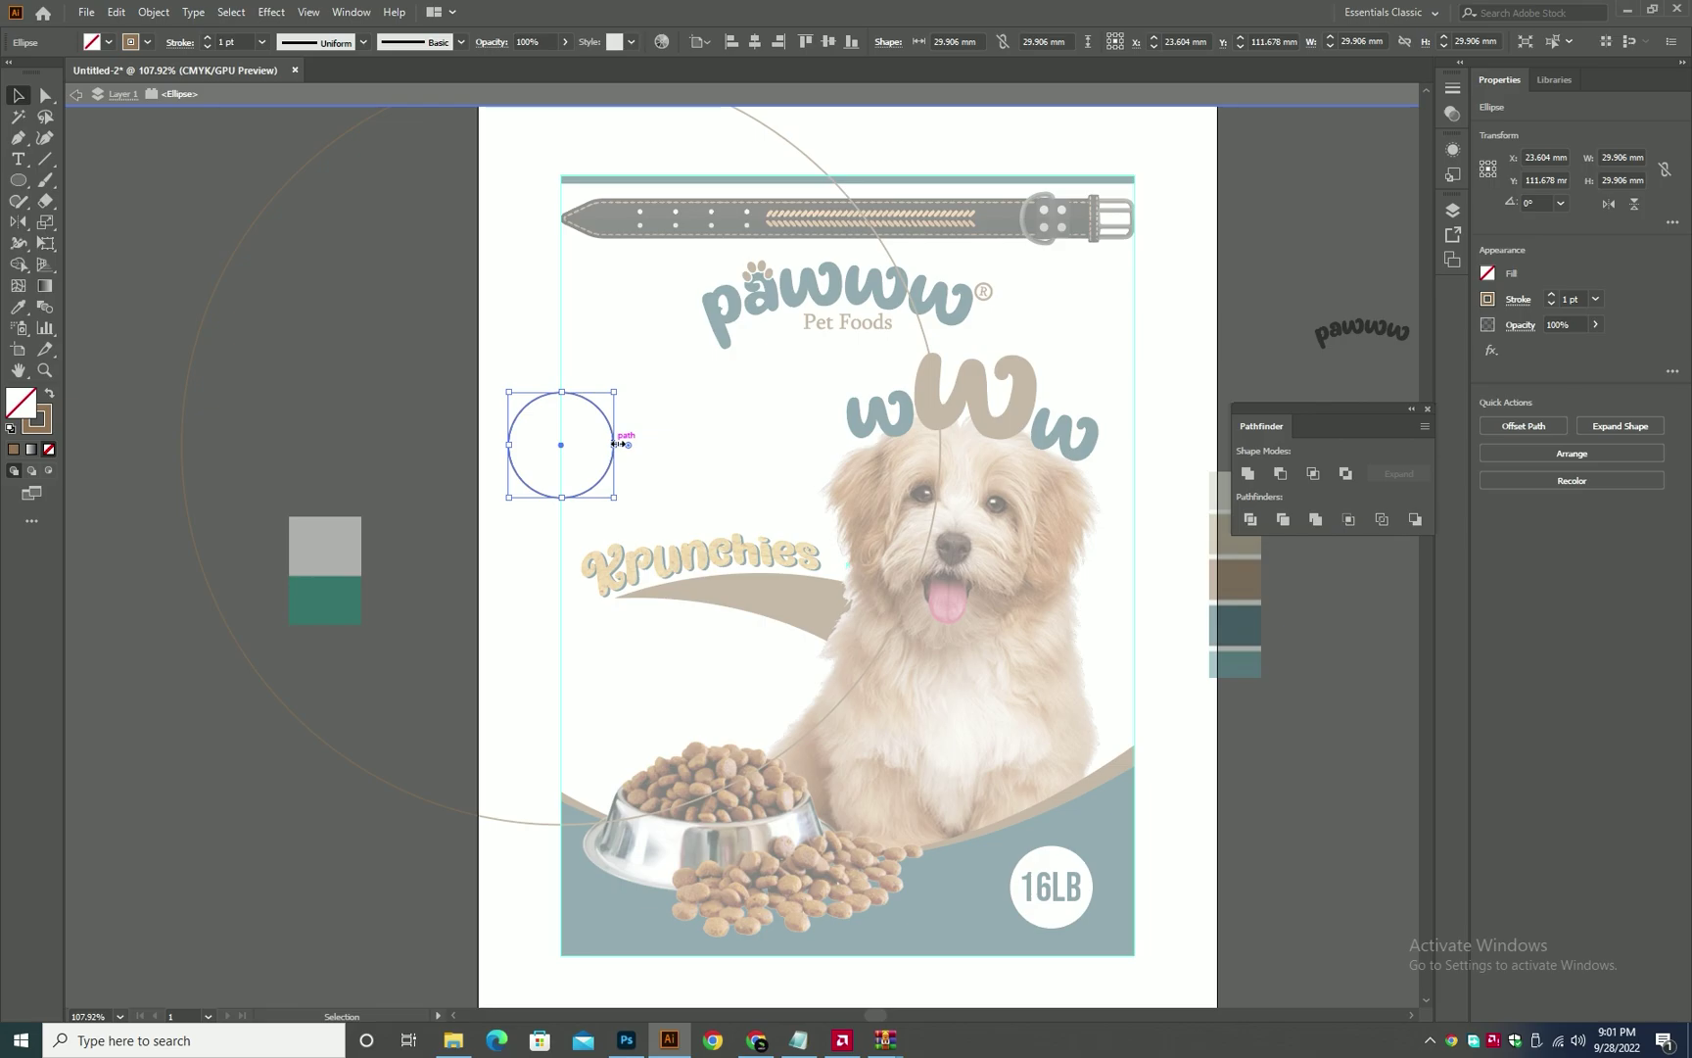
pyautogui.keyDown('shift'); pyautogui.click(920, 326); pyautogui.keyUp('shift')
pyautogui.hotkey('ctrl', 'alt', 'b')
# - Set the circle blend's spacing to 10 specified steps
pyautogui.press('w')
pyautogui.press('Return')
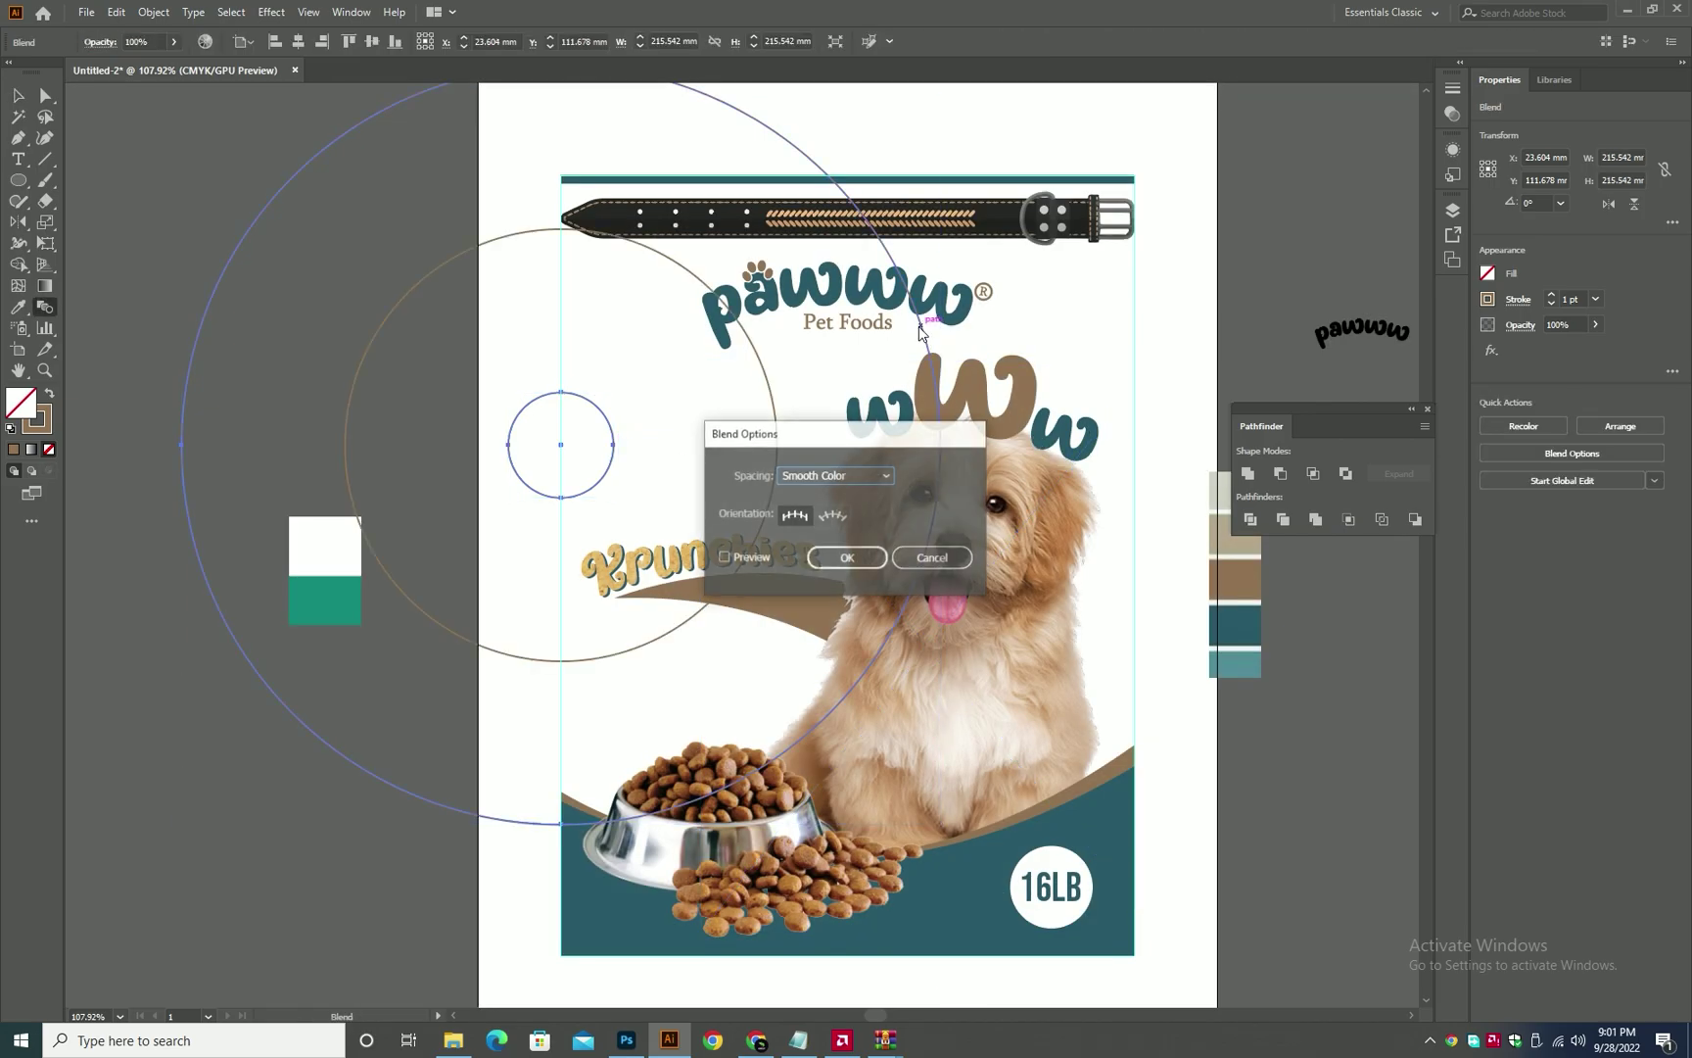
pyautogui.click(843, 476)
pyautogui.click(857, 506)
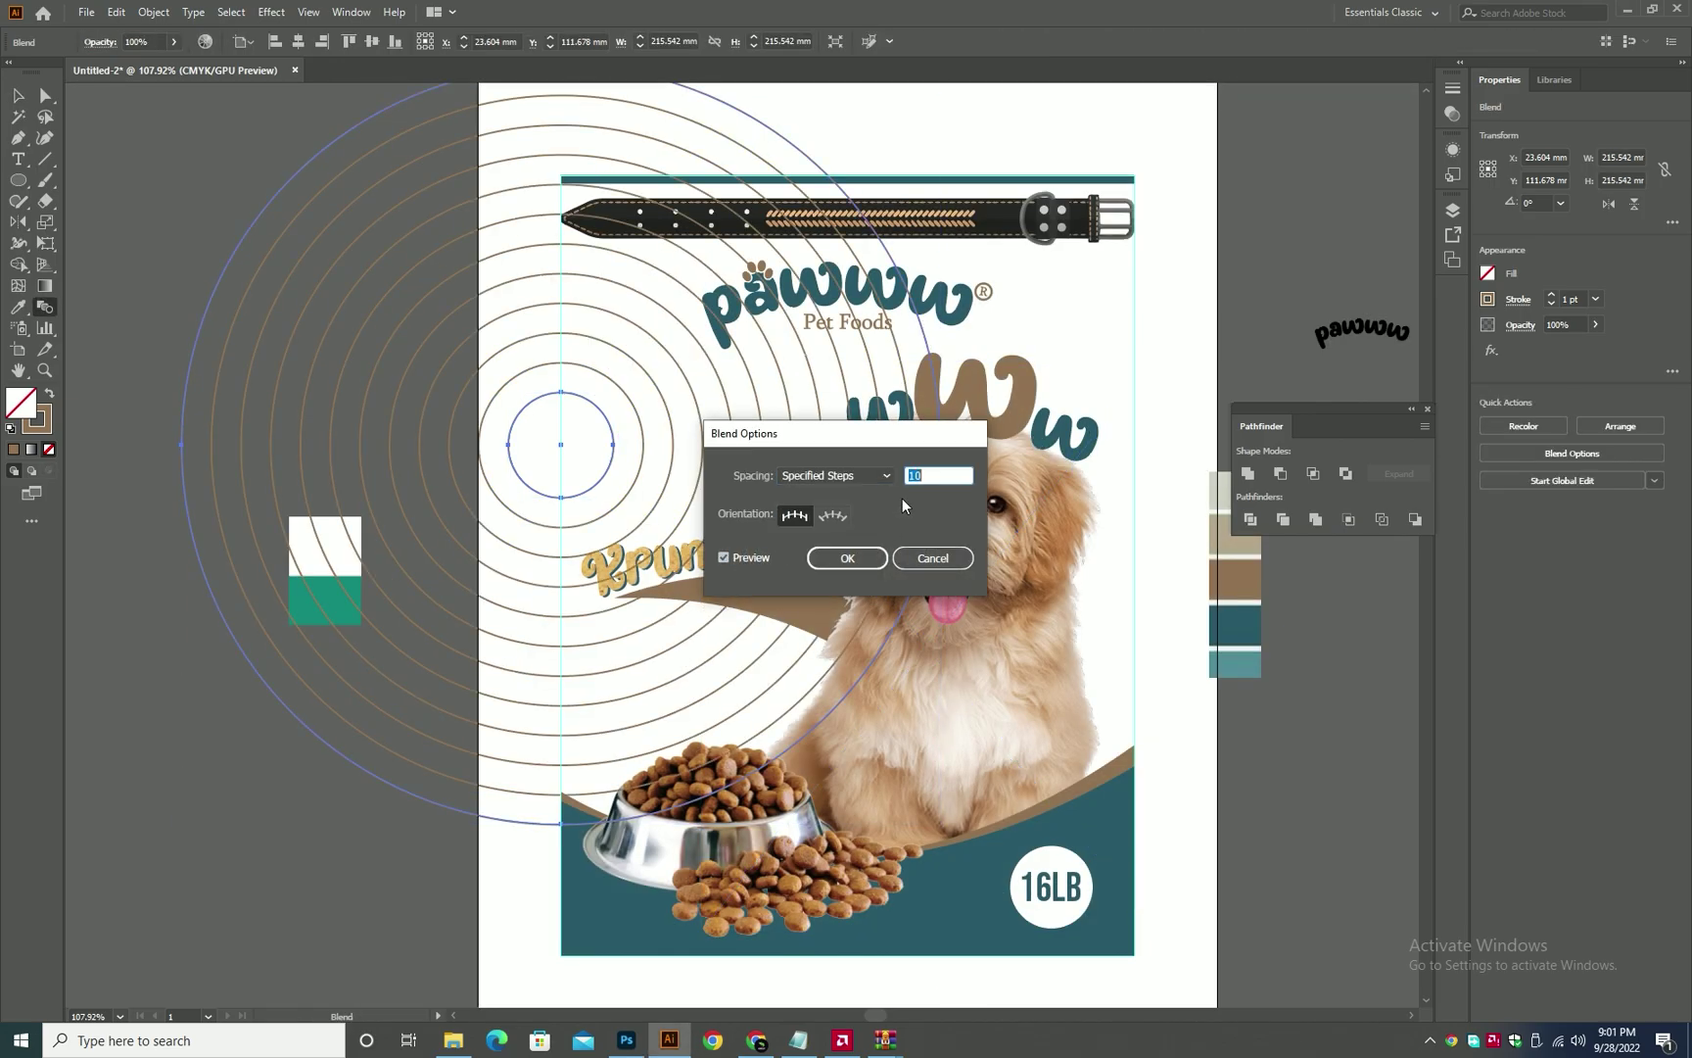
pyautogui.click(848, 557)
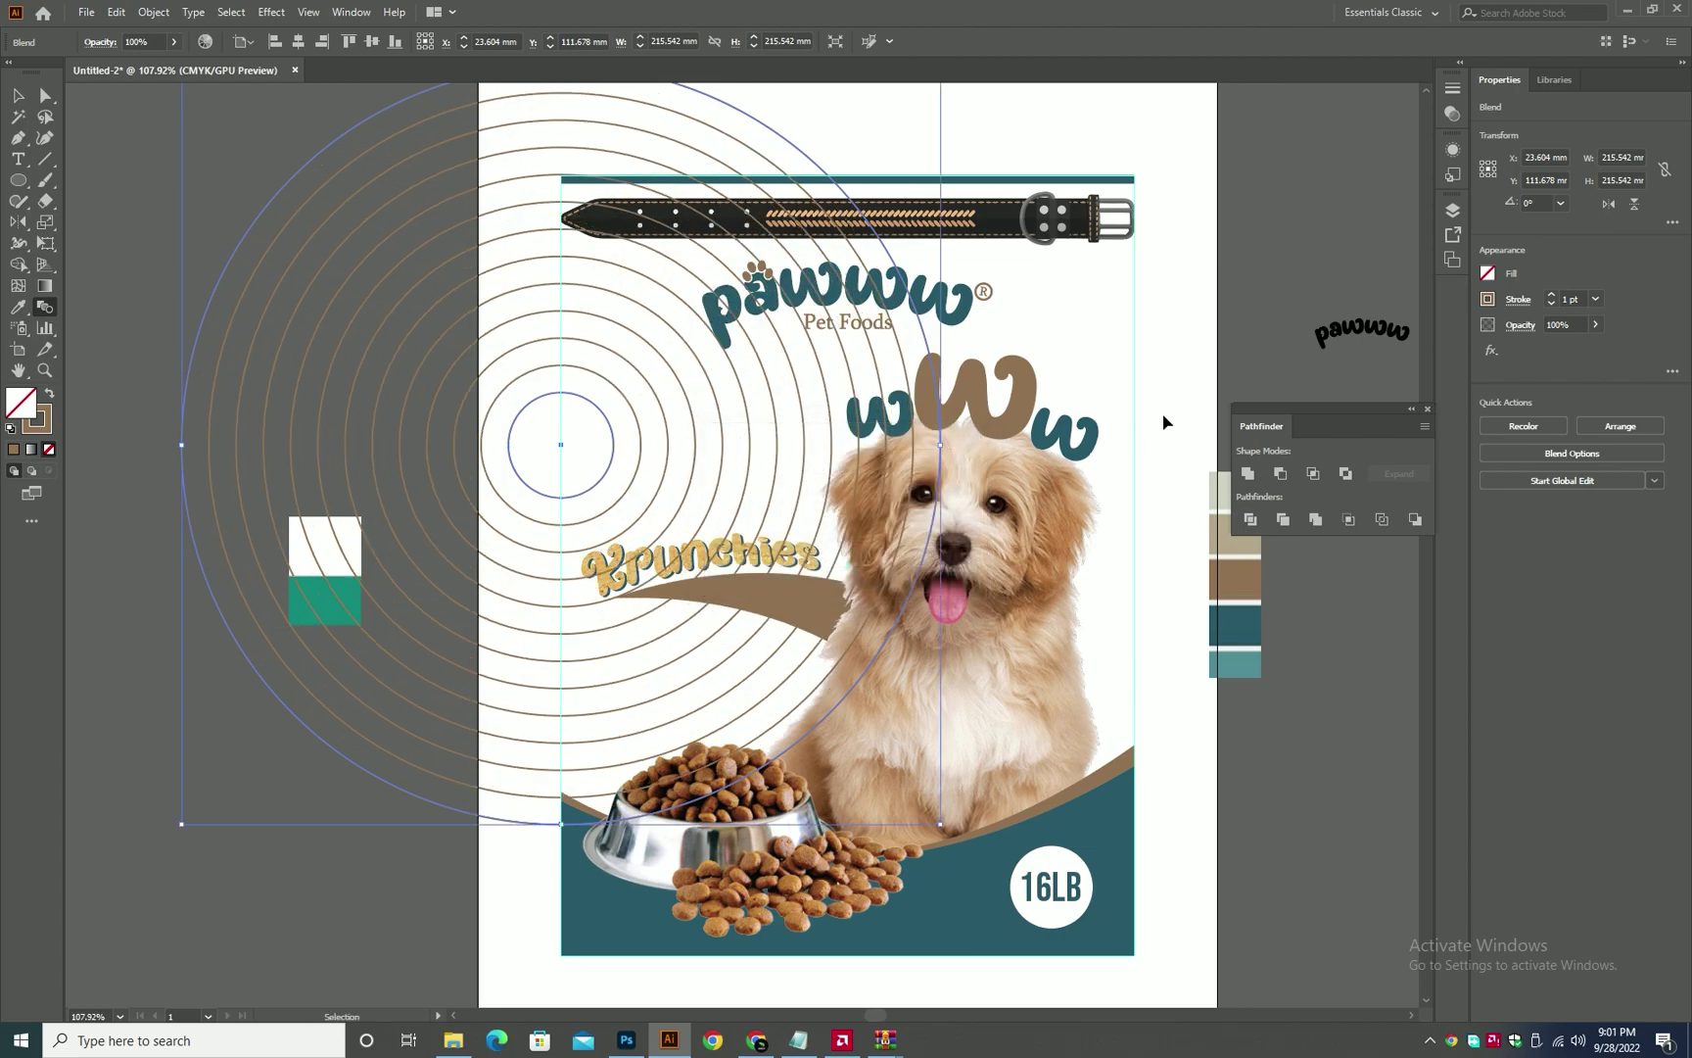
# - Set the outermost circle's opacity to 0% to fade the rings outwards
pyautogui.press('a')
pyautogui.write('0')
pyautogui.press('Return')
pyautogui.press('v')
pyautogui.click(1266, 250)
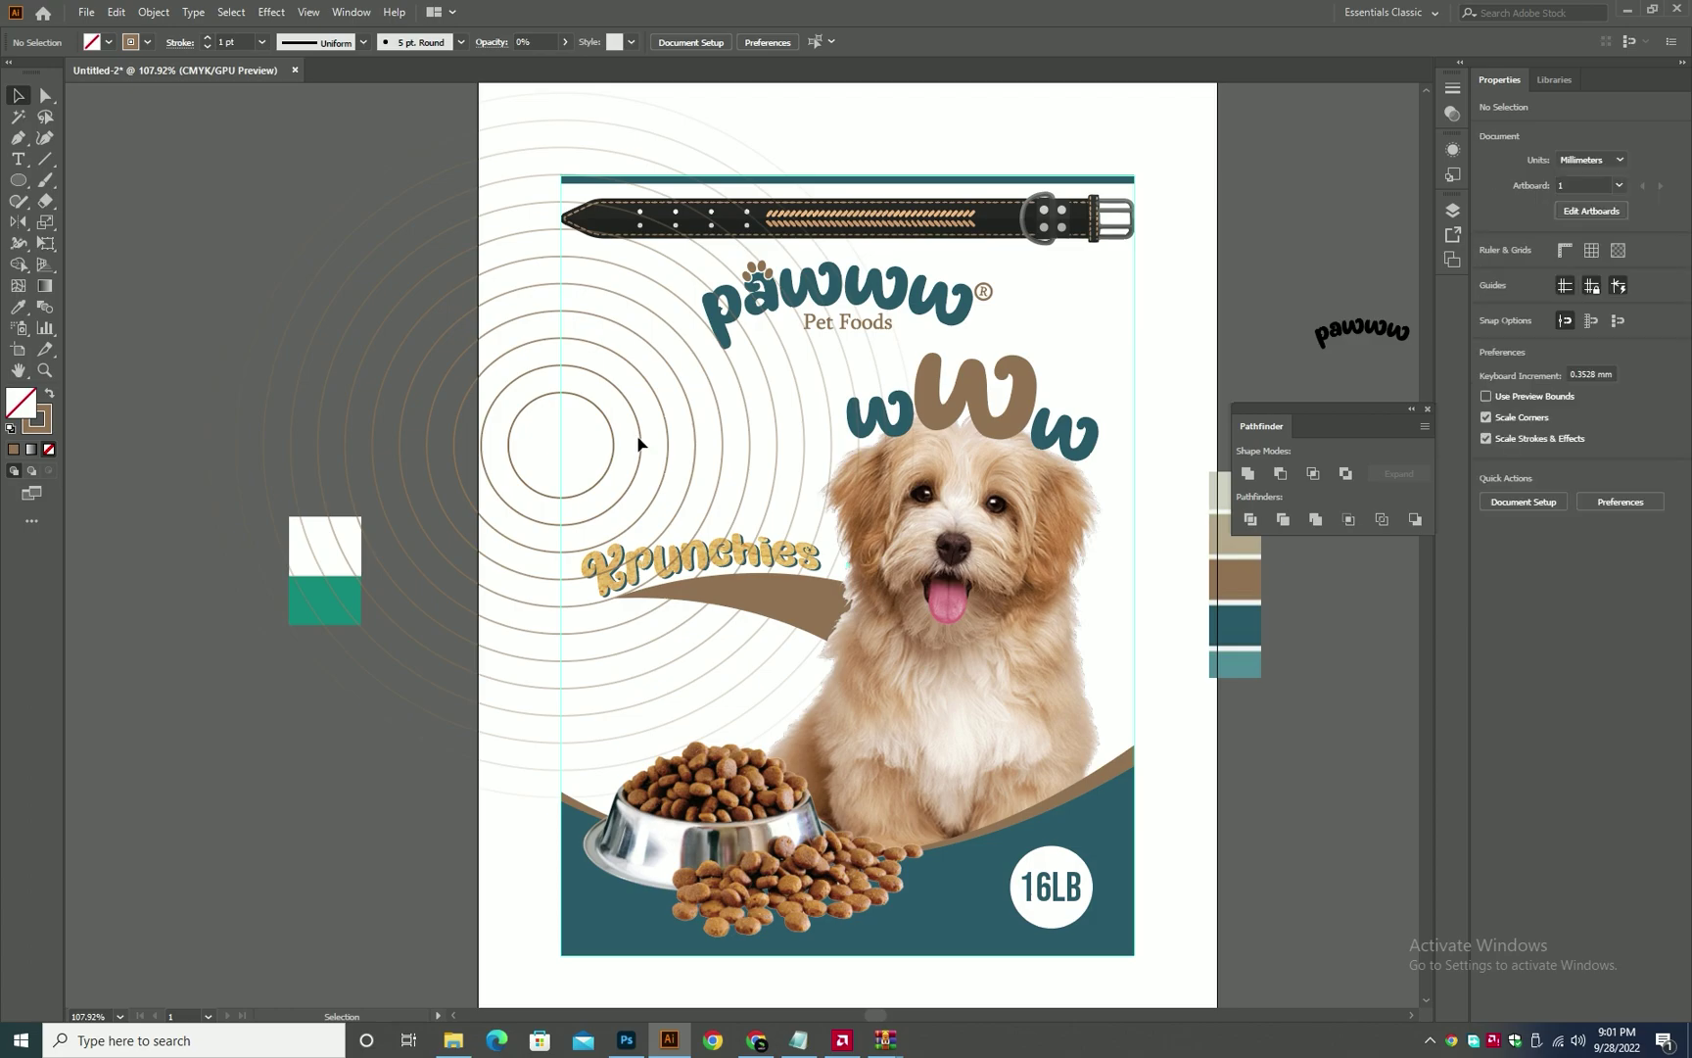
# - Move the concentric rings behind the dog's head and scale them down around its face
pyautogui.click(641, 443)
pyautogui.click(409, 822)
pyautogui.moveTo(615, 450); pyautogui.dragTo(1015, 536)
pyautogui.click(1389, 820)
pyautogui.moveTo(1345, 790); pyautogui.dragTo(1281, 745)
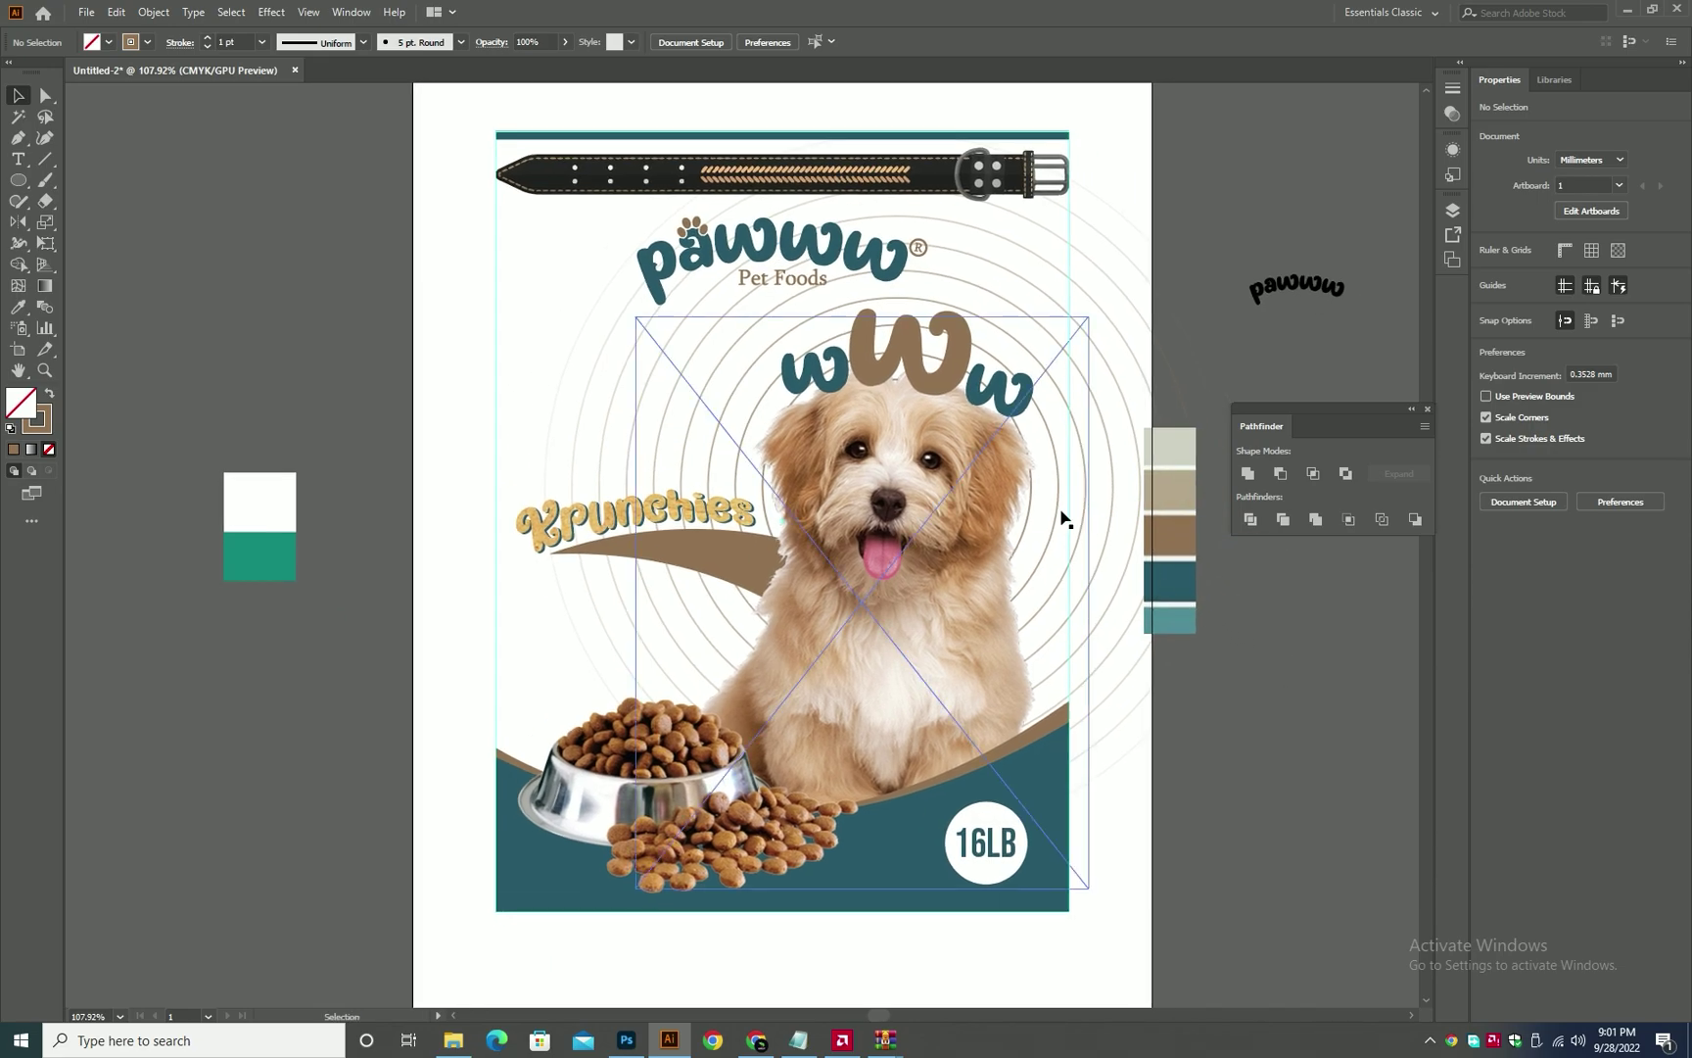
pyautogui.moveTo(1126, 232); pyautogui.dragTo(1265, 184)
pyautogui.click(1243, 199)
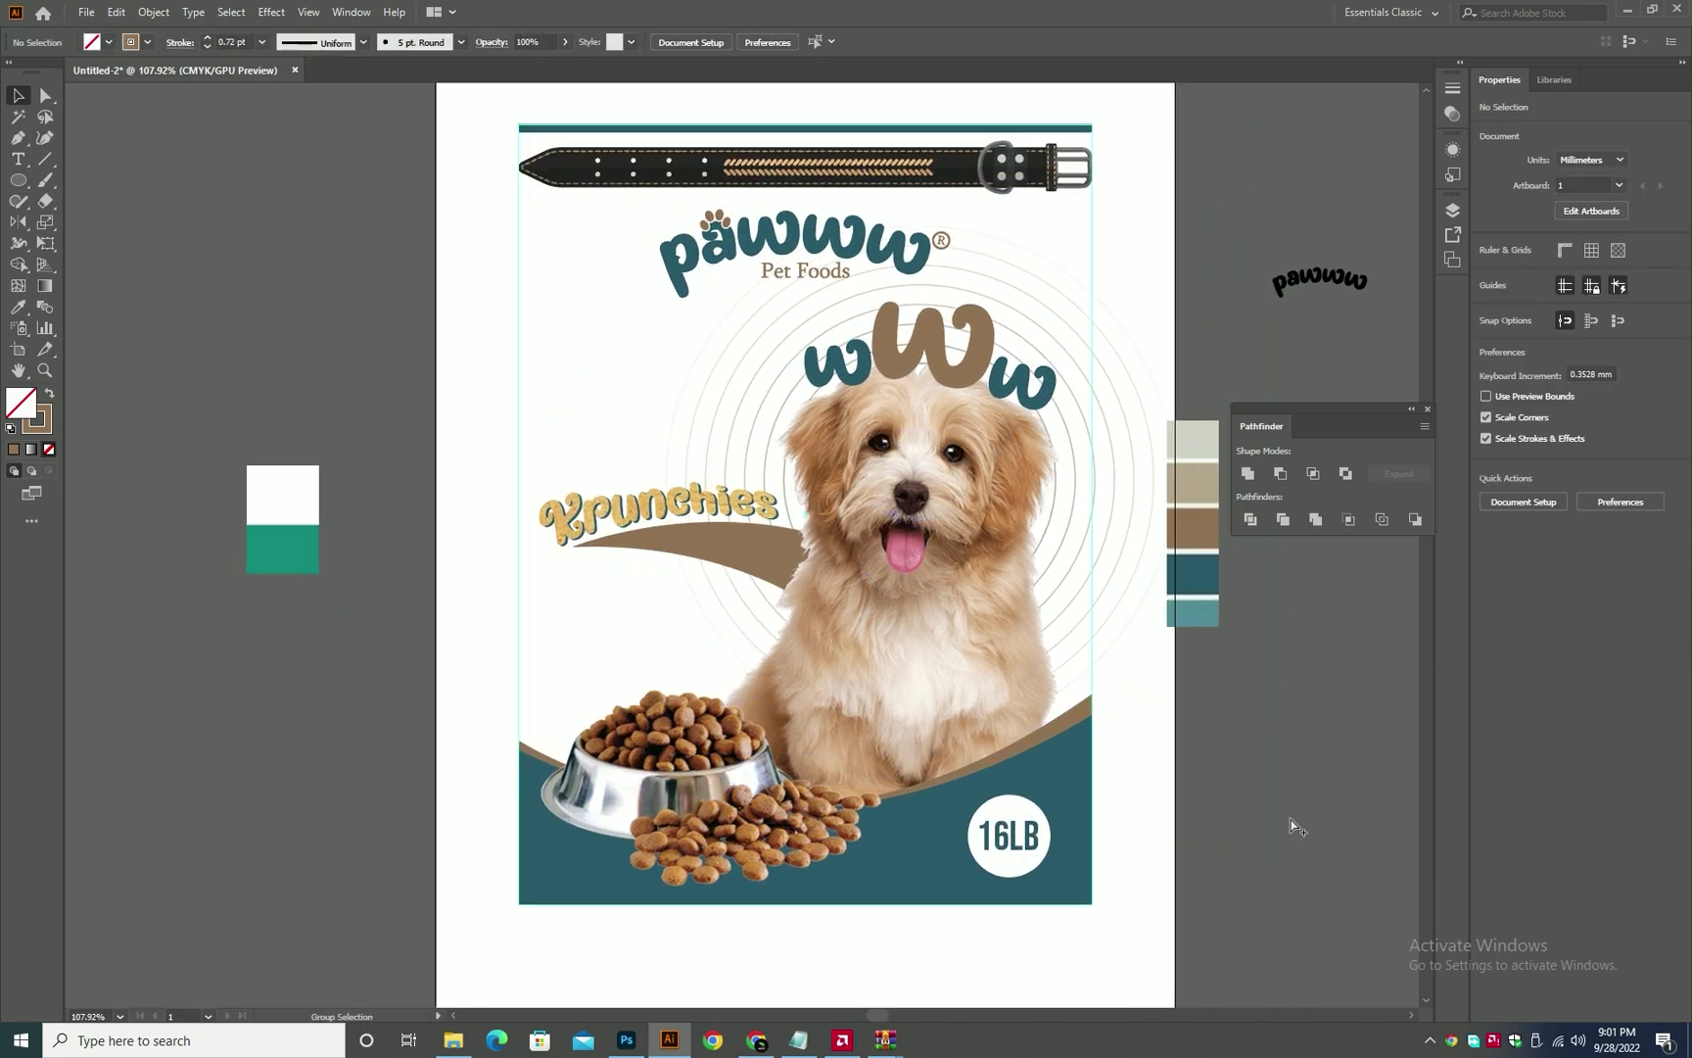
pyautogui.hscroll(-1, 1275, 819)
# - Try moving the Krunchies lettering upwards and undo the move
pyautogui.click(704, 744)
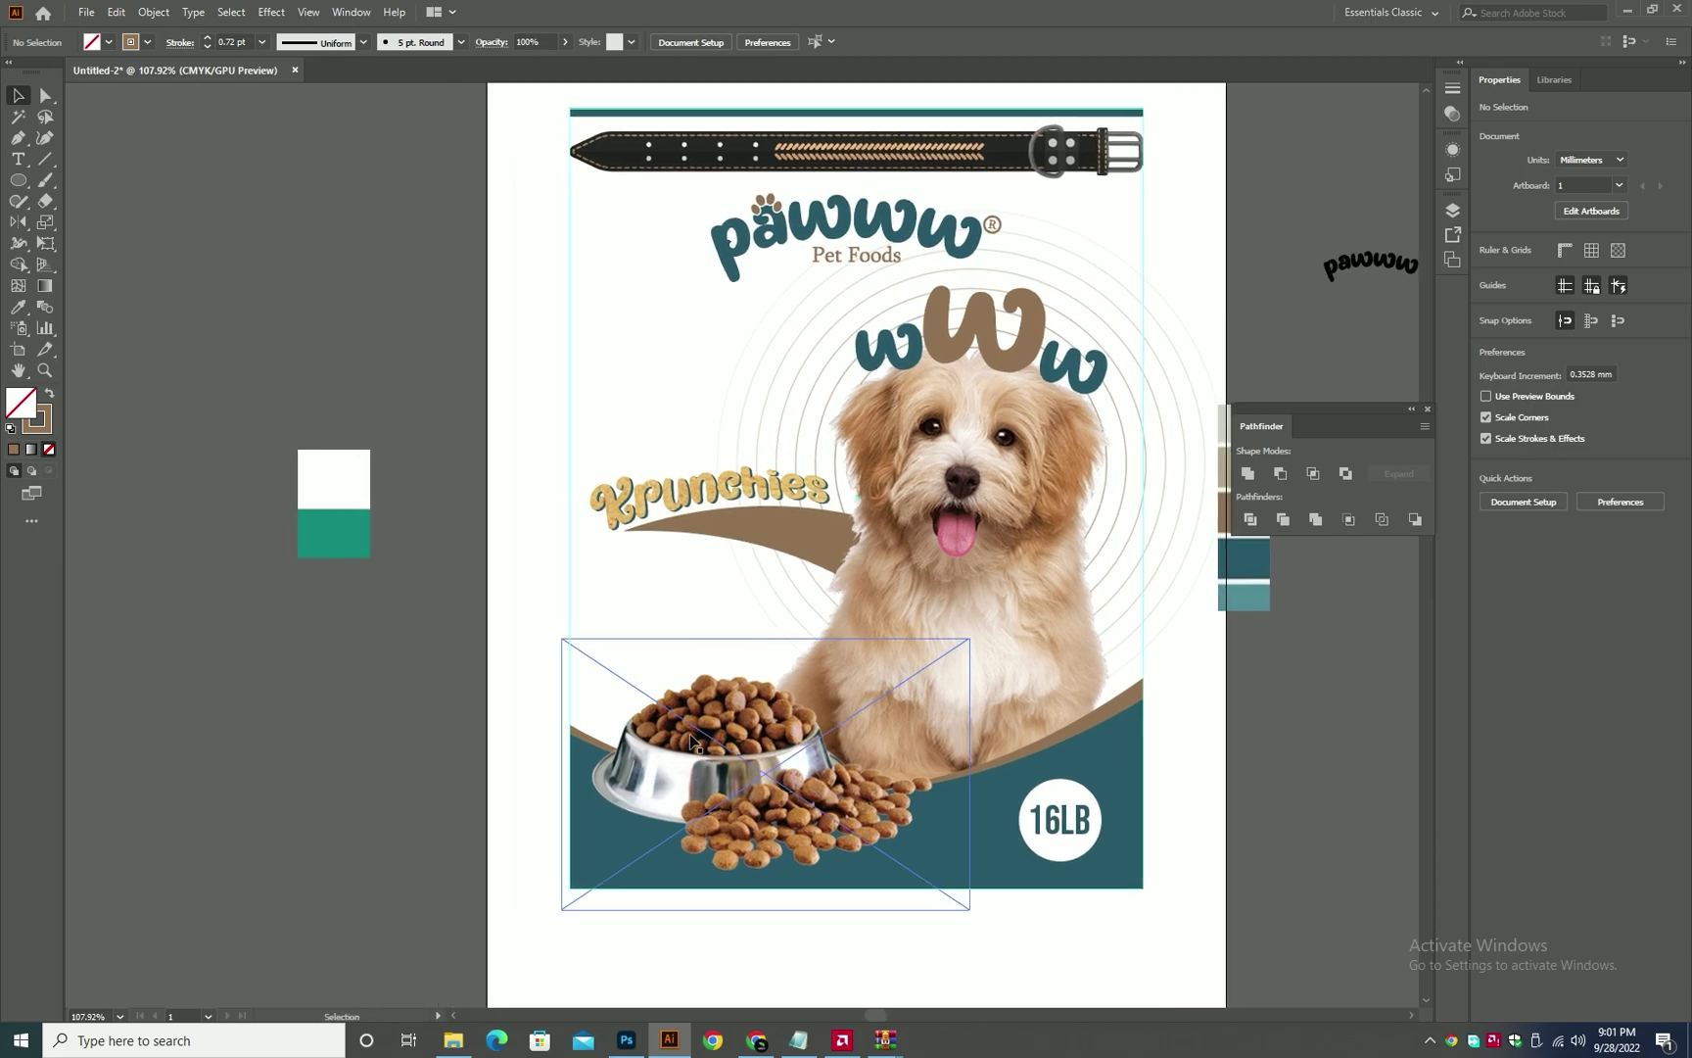
pyautogui.click(1174, 764)
pyautogui.keyDown('shift'); pyautogui.click(707, 487); pyautogui.keyUp('shift')
pyautogui.moveTo(708, 488); pyautogui.dragTo(727, 406)
pyautogui.hotkey('ctrl', 'z')
# - Shift the Pawww Pet Foods logo slightly to the left on the pouch
pyautogui.scroll(1, 484, 472)
pyautogui.click(483, 472)
pyautogui.click(750, 314)
pyautogui.click(1255, 309)
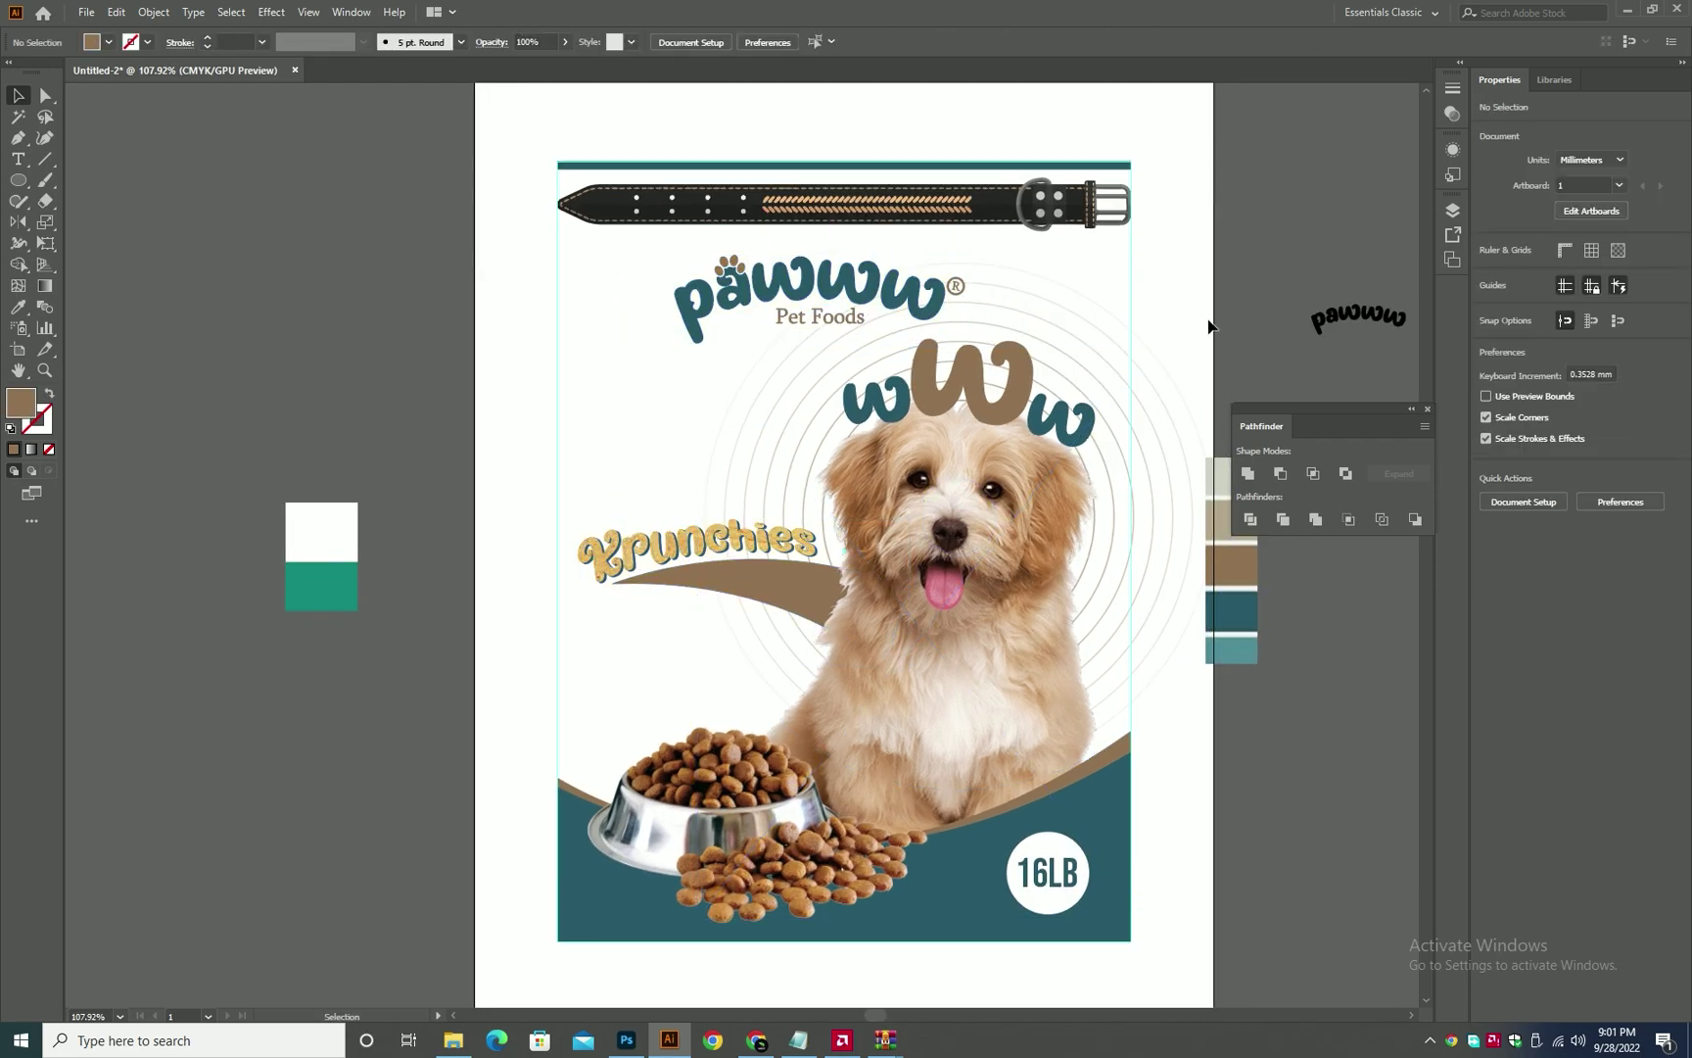
# - Add the brief's line "complete balanced dog food" and place it between the brown swoosh and the food bowl
pyautogui.click(798, 1040)
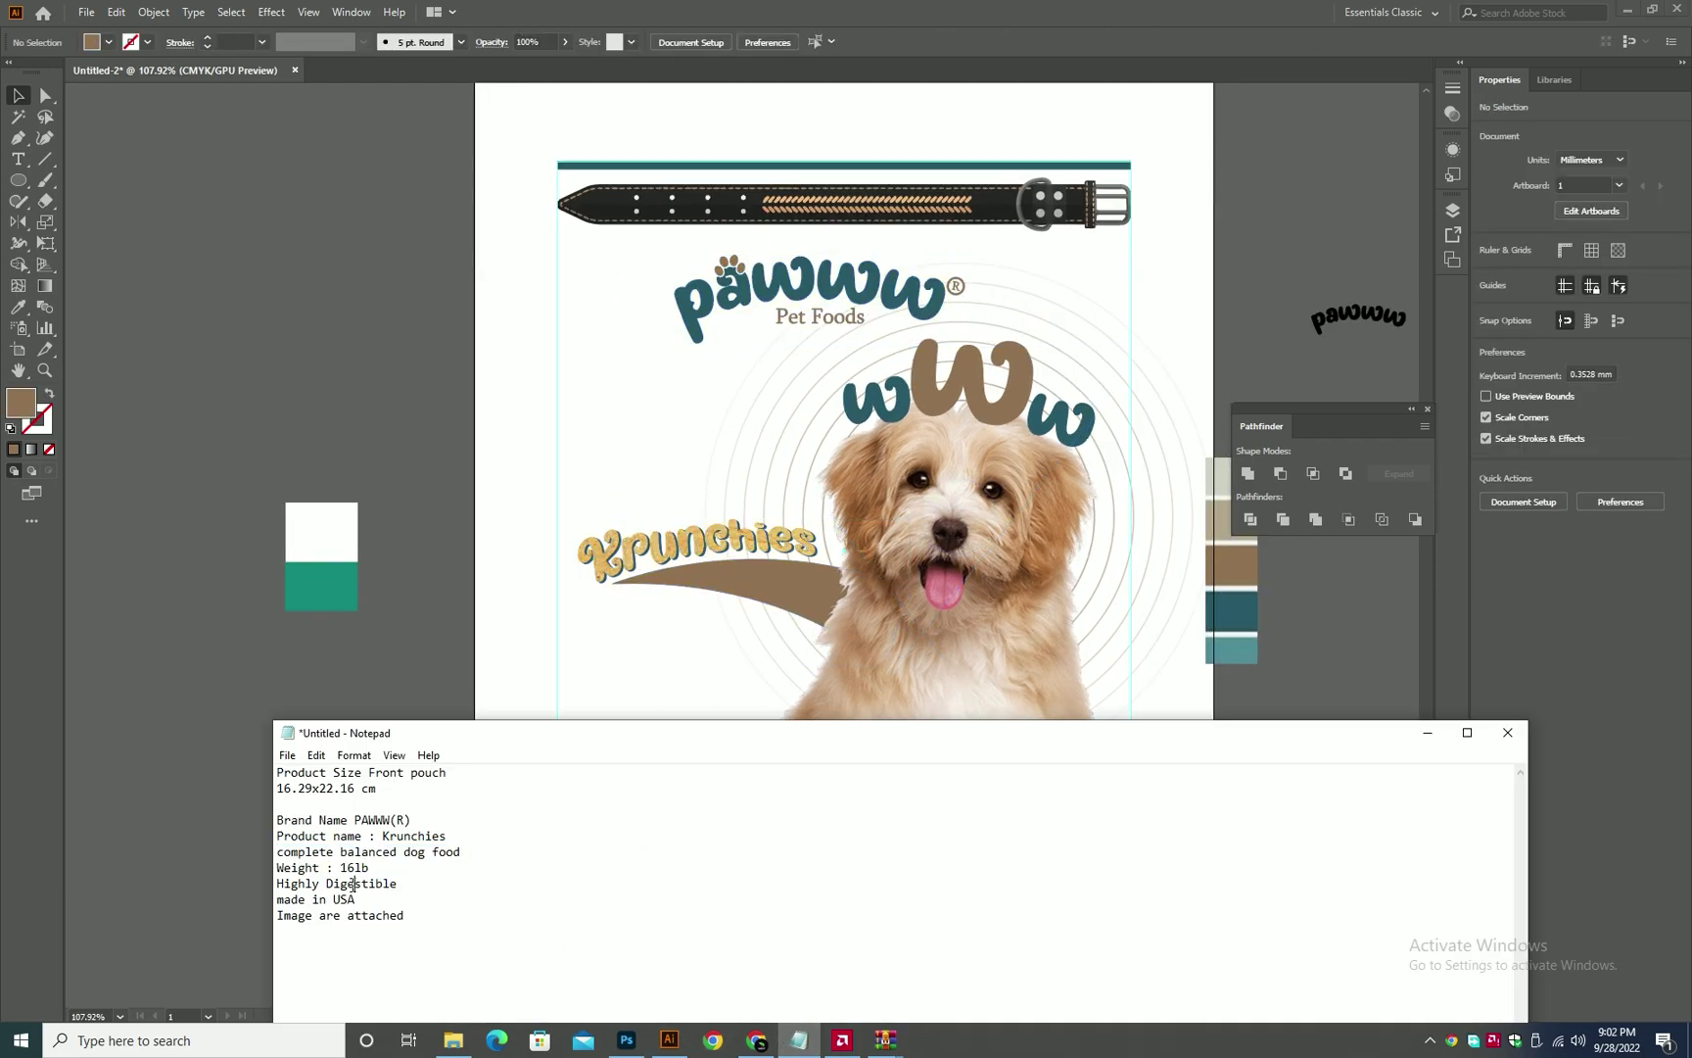
pyautogui.click(212, 839)
pyautogui.press('t')
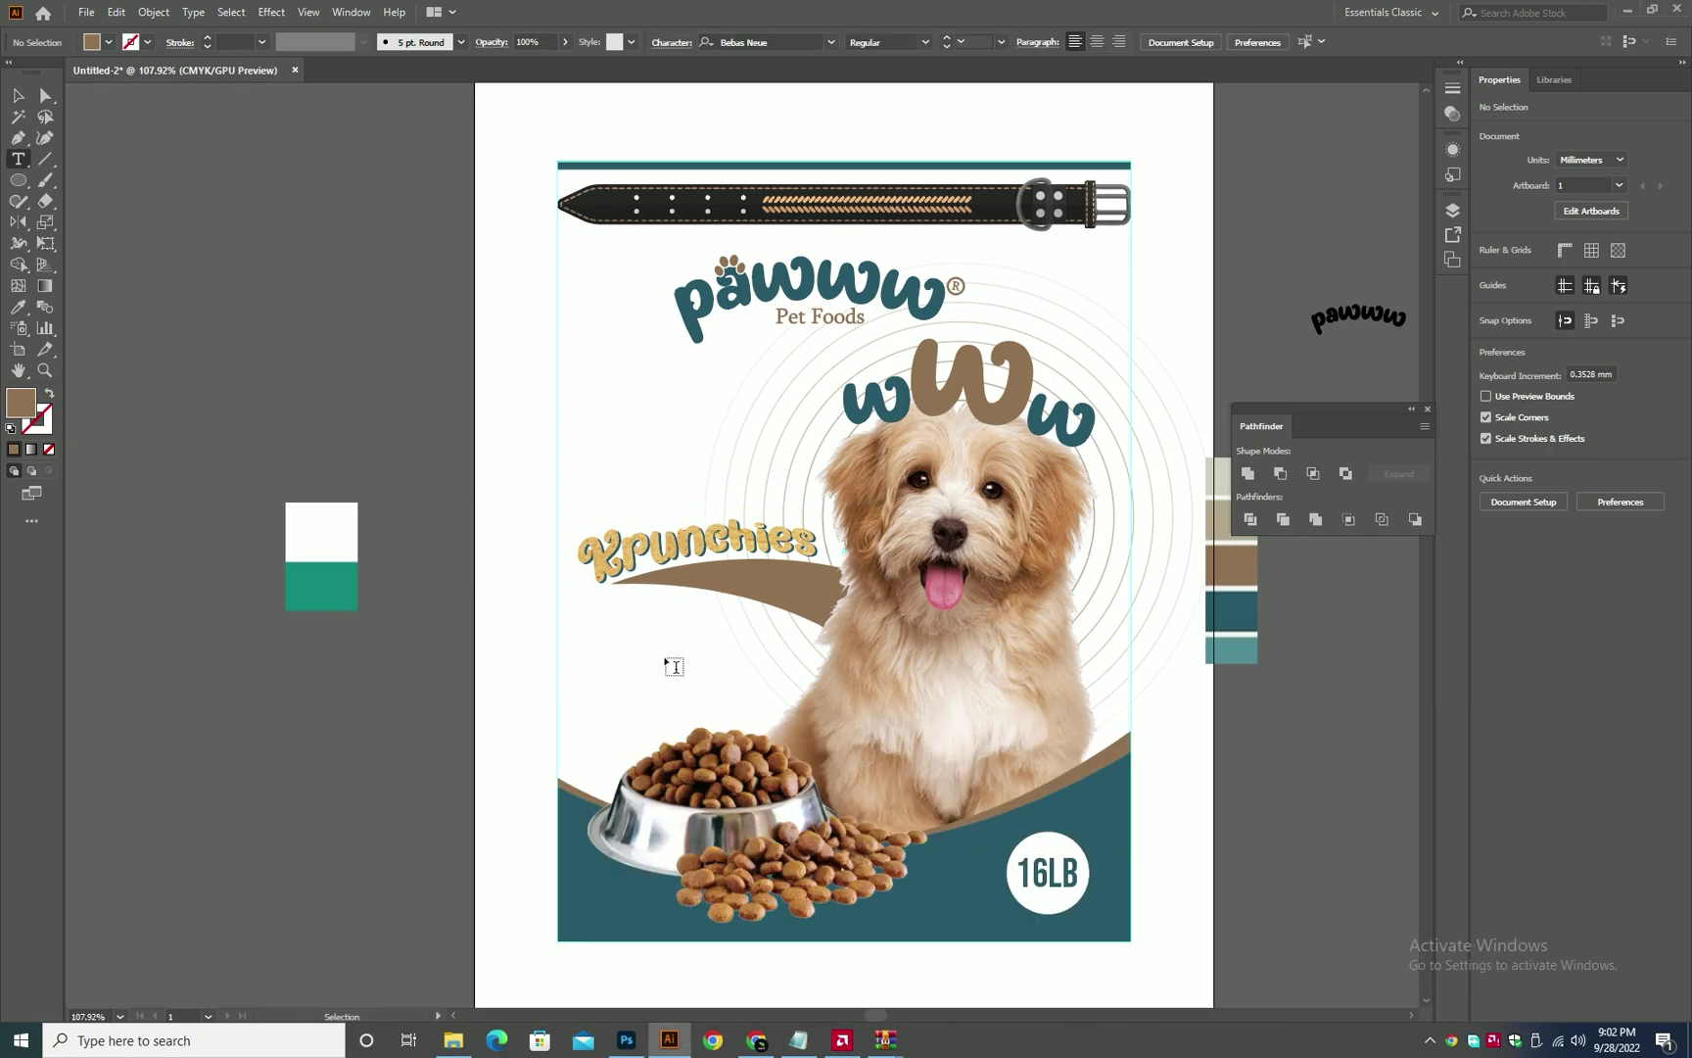
pyautogui.scroll(1, 649, 669)
pyautogui.moveTo(714, 688); pyautogui.dragTo(661, 701)
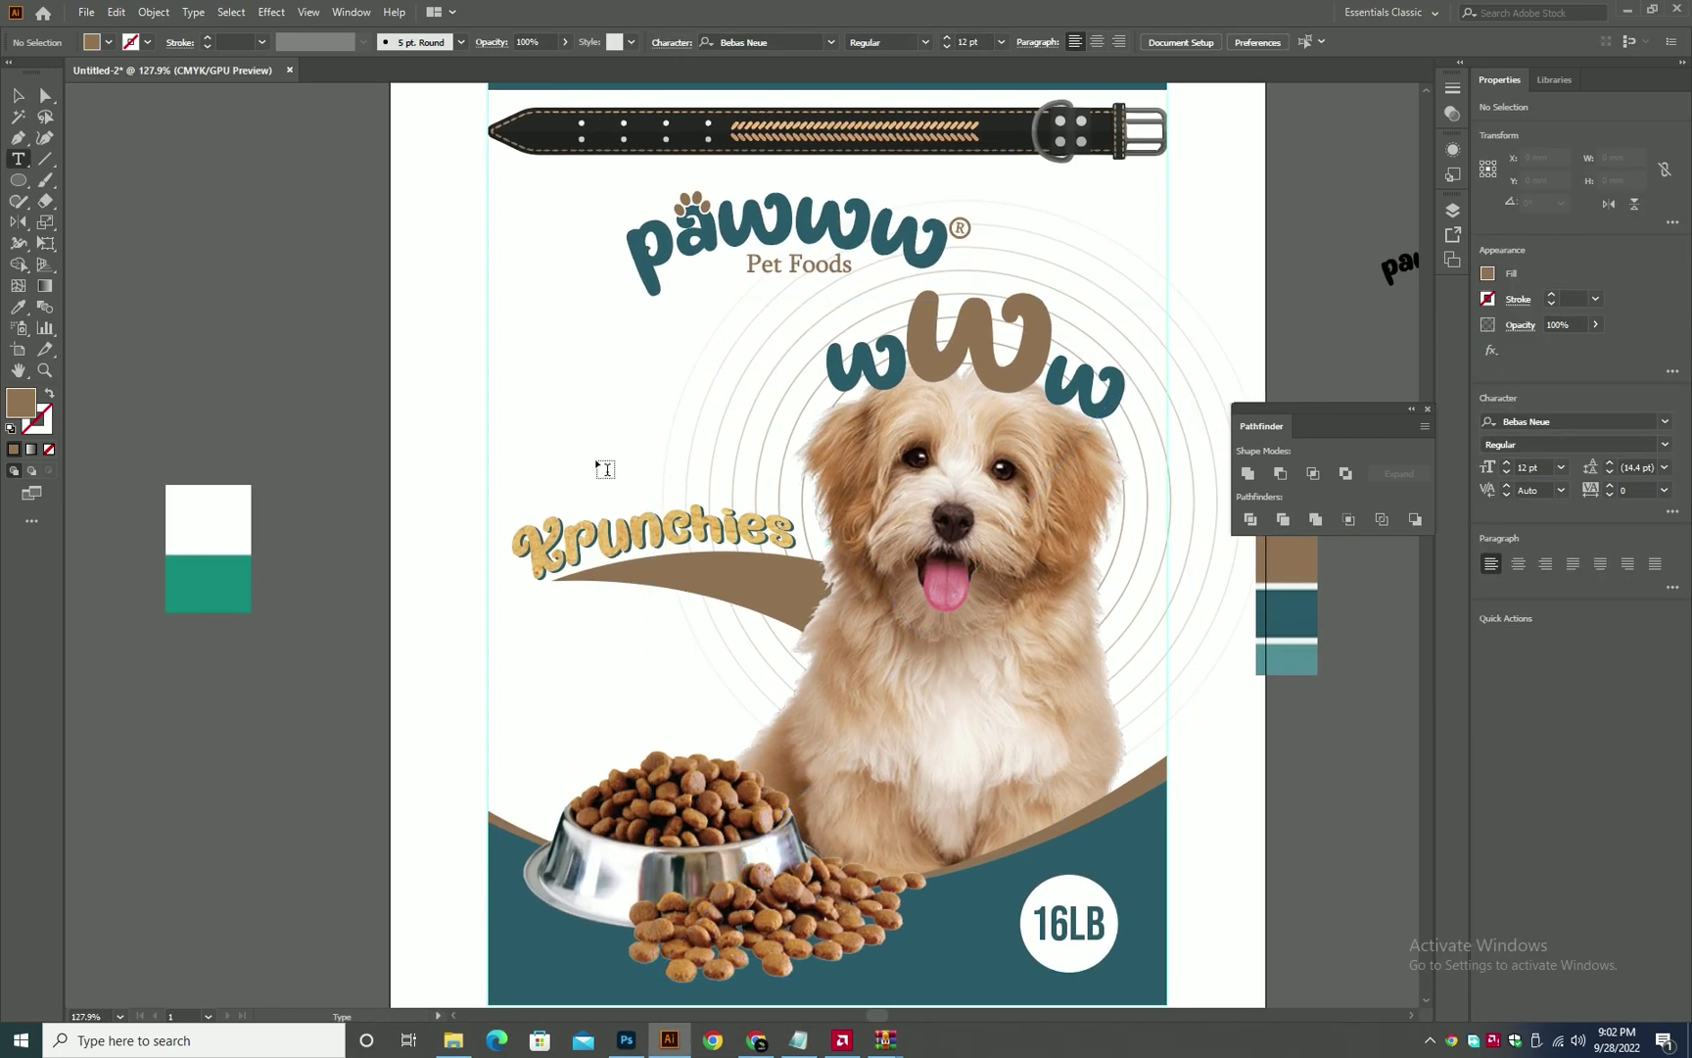
pyautogui.click(594, 392)
pyautogui.write('COMPLETE BALANCED DOG FOOD')
pyautogui.press('Escape')
pyautogui.moveTo(635, 388); pyautogui.dragTo(584, 651)
pyautogui.scroll(-1, 1559, 422)
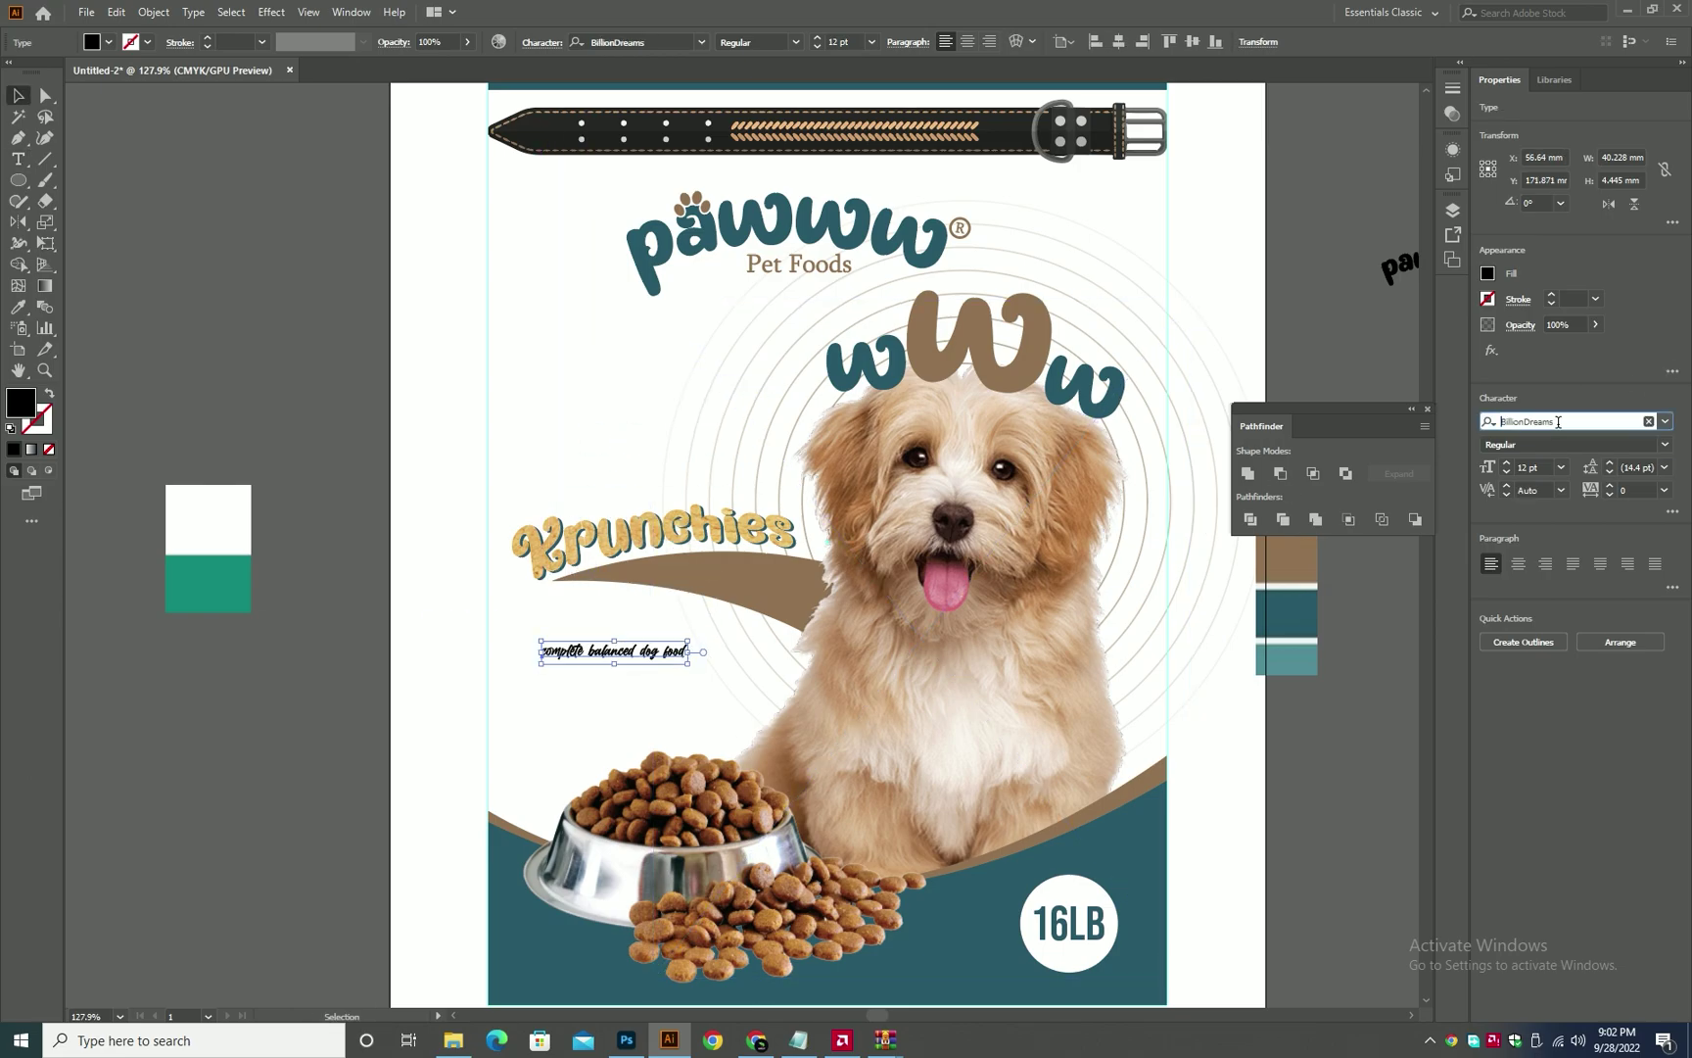
# - Set the font of the "complete balanced dog food" line to Times New Roman Bold
pyautogui.write('times')
pyautogui.press('Down')
pyautogui.press('Down')
pyautogui.press('Down')
pyautogui.press('Return')
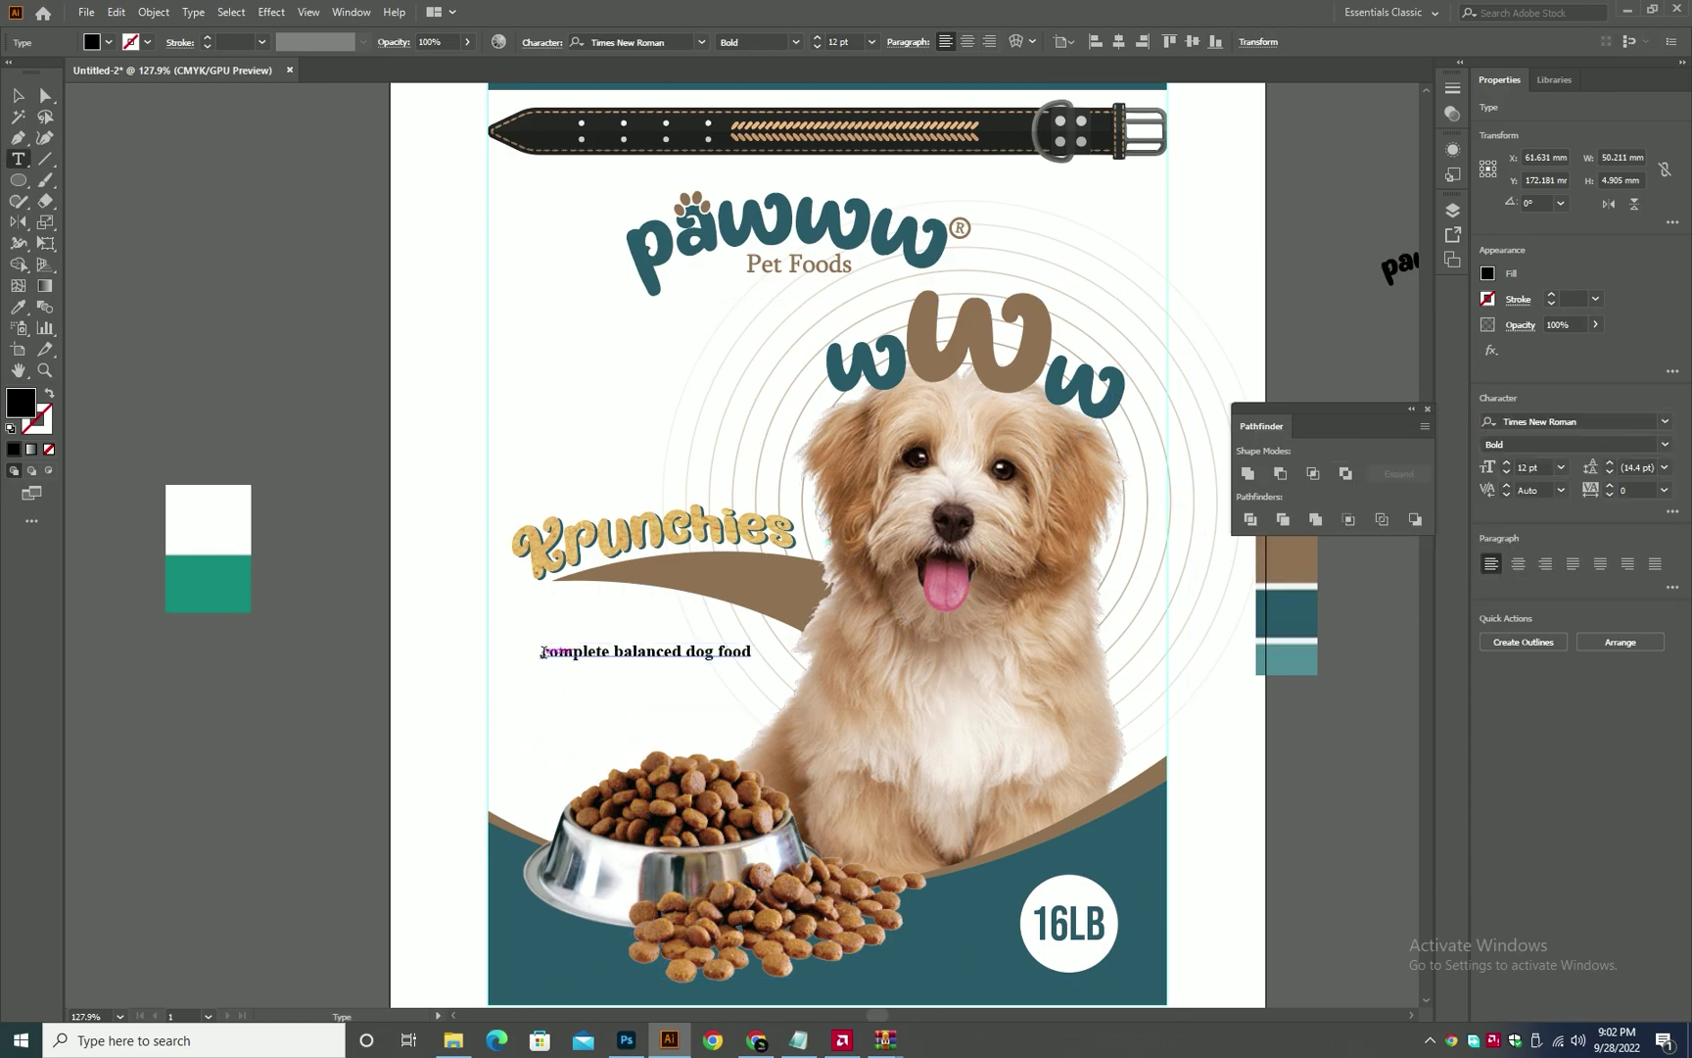
# - Capitalise each word of the product line and break it into two lines, "Complete Balanced" and "Dog Food"
pyautogui.hotkey('shift', 'Left')
pyautogui.write('C')
pyautogui.hotkey('ctrl', 'Right')
pyautogui.hotkey('shift', 'Right')
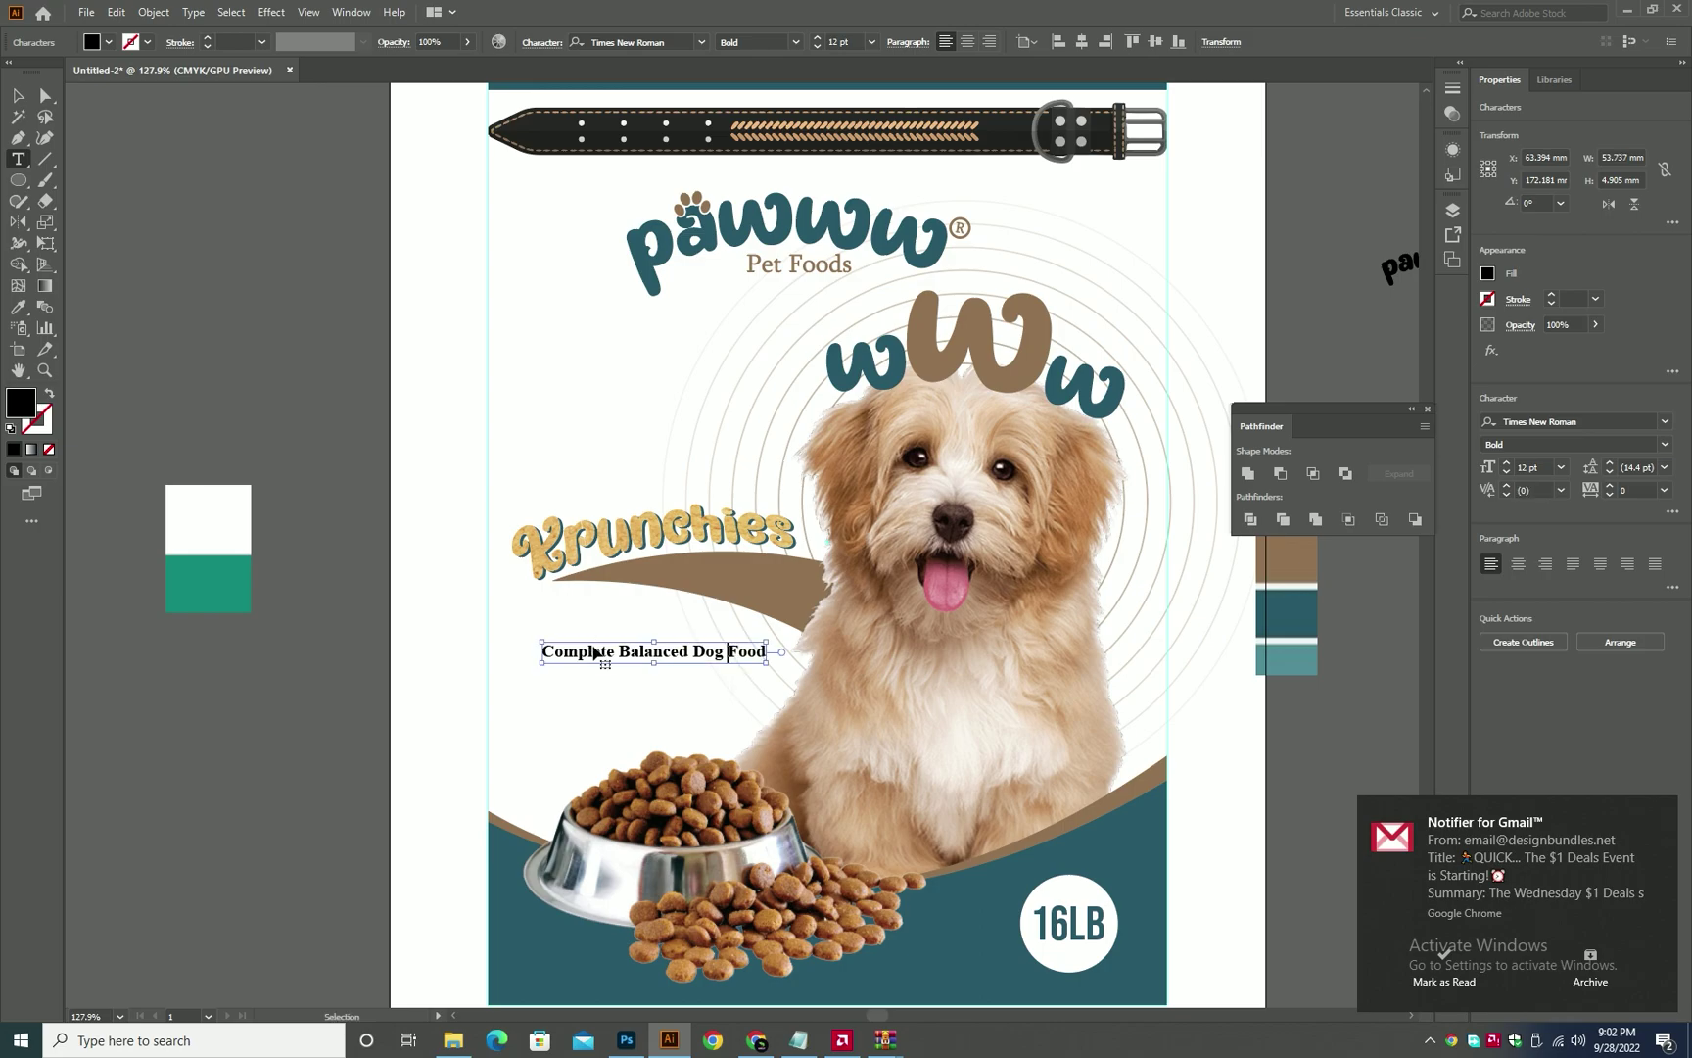
pyautogui.press('Return')
pyautogui.press('Escape')
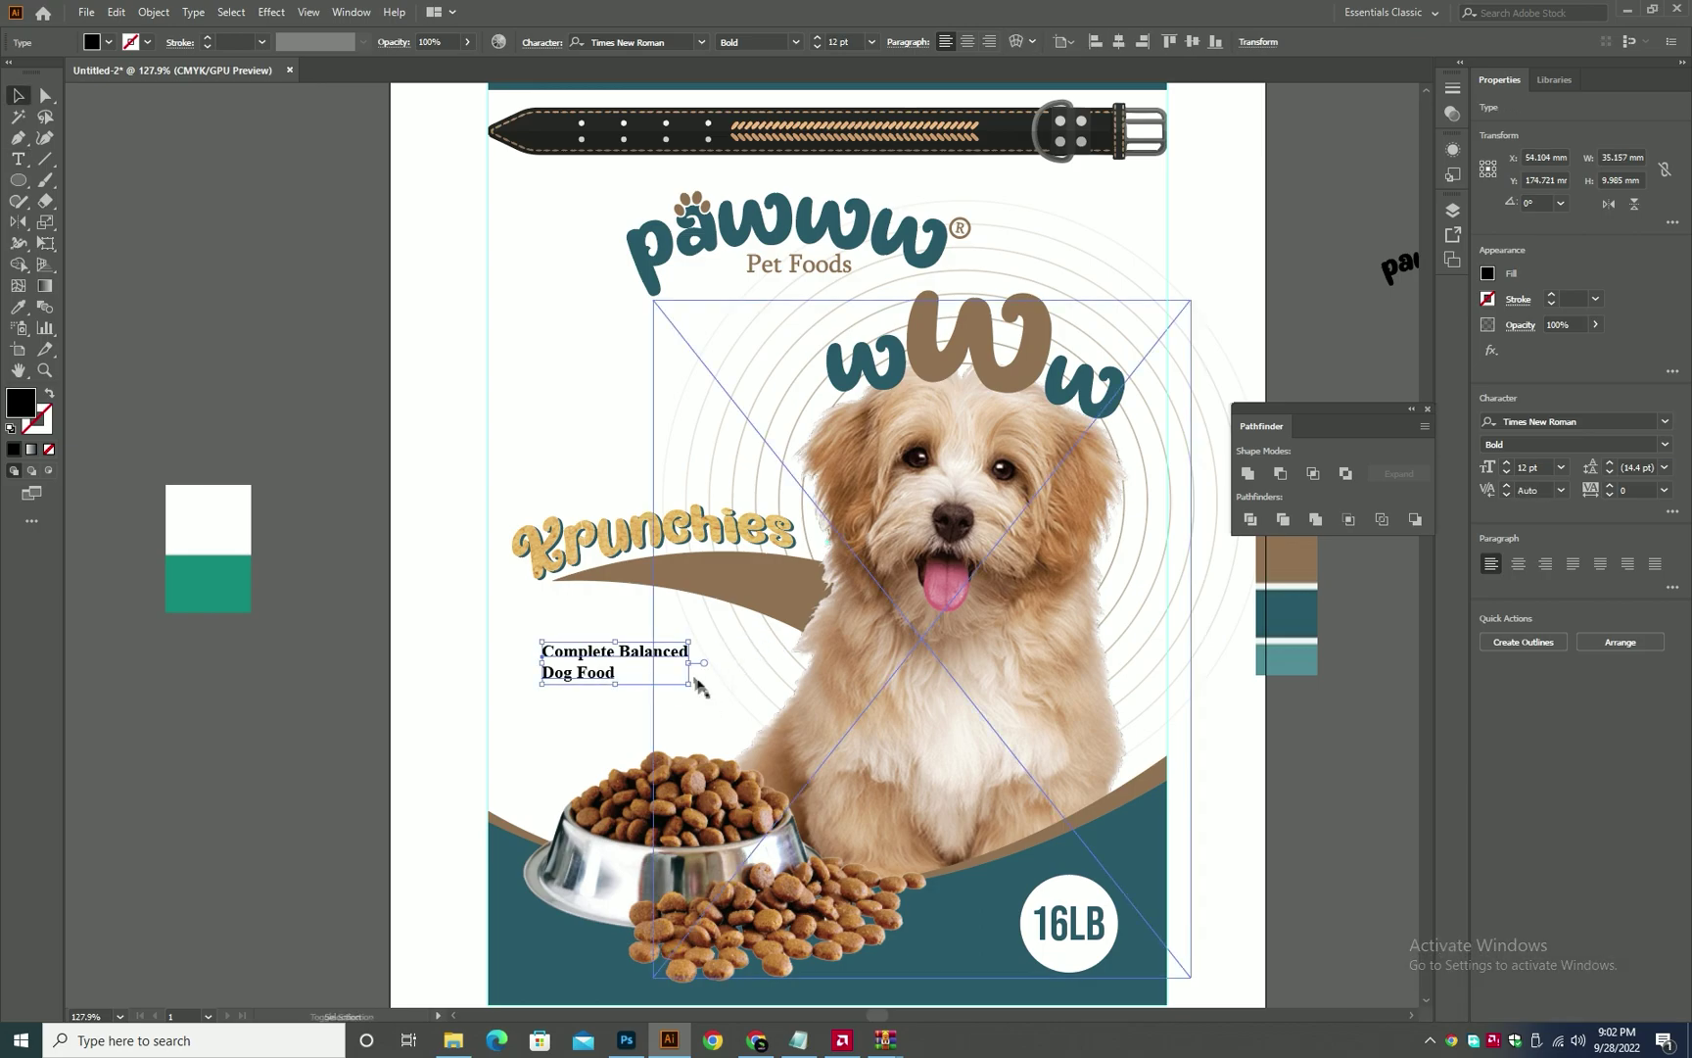
# - Enlarge the "Complete Balanced Dog Food" text to 15.15 pt with 16.18 pt leading, align it under Krunchies and colour it the pouch's teal
pyautogui.moveTo(688, 689); pyautogui.dragTo(613, 654)
pyautogui.press('i')
pyautogui.click(497, 916)
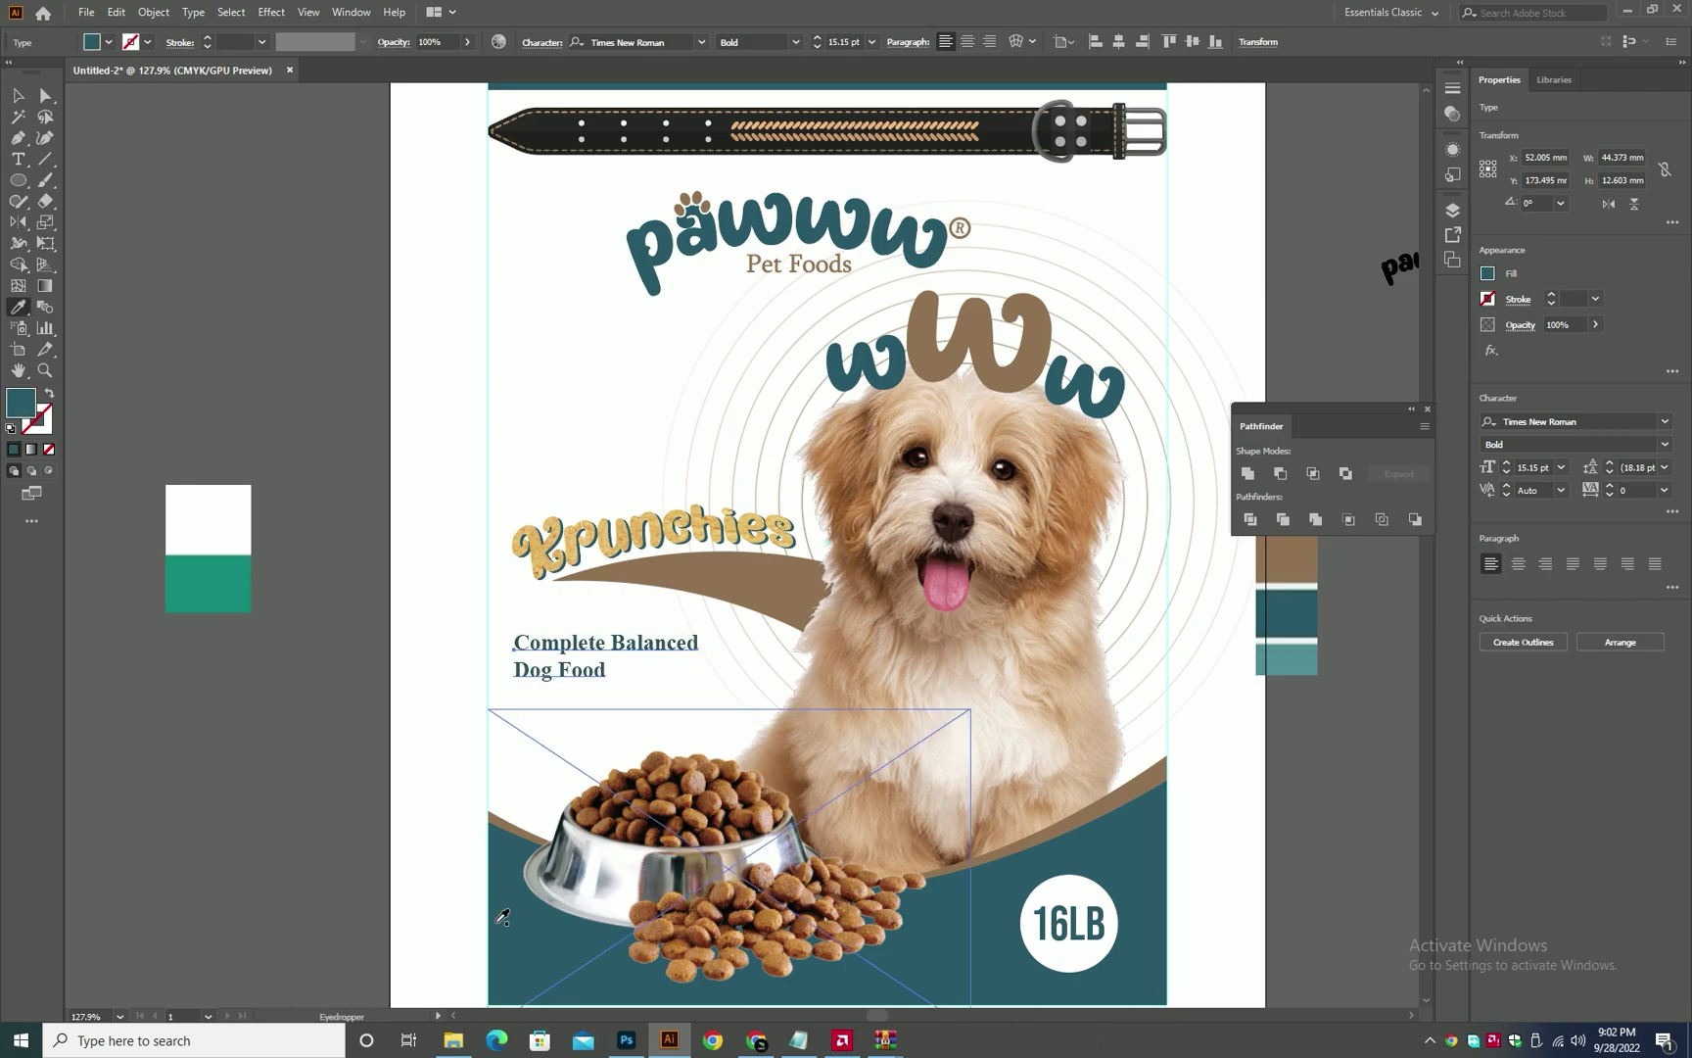
pyautogui.press('v')
pyautogui.click(465, 896)
pyautogui.click(568, 675)
# - Check the brief for the next claim and add it as "Highly Digestible" on a copy of the text below "Dog Food"
pyautogui.hotkey('alt', 'Tab')
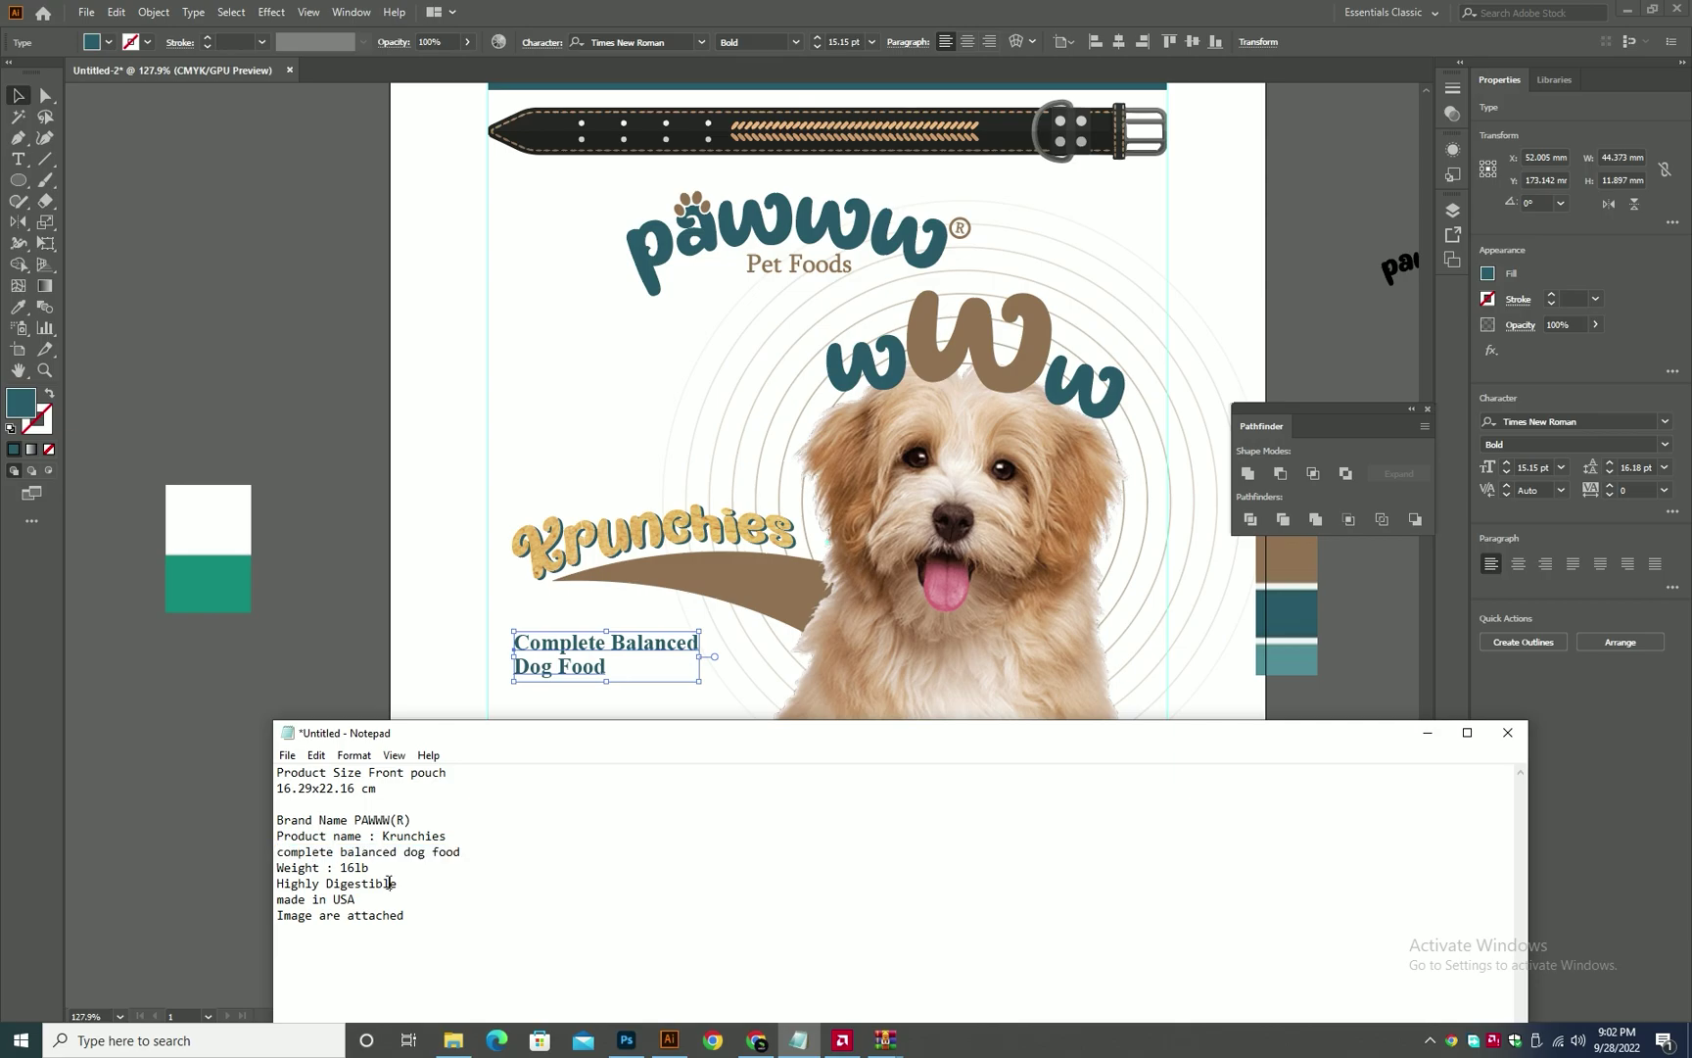
pyautogui.hotkey('alt', 'Tab')
pyautogui.moveTo(575, 654); pyautogui.dragTo(575, 713)
pyautogui.tripleClick(575, 713)
pyautogui.write('Highly Digestible')
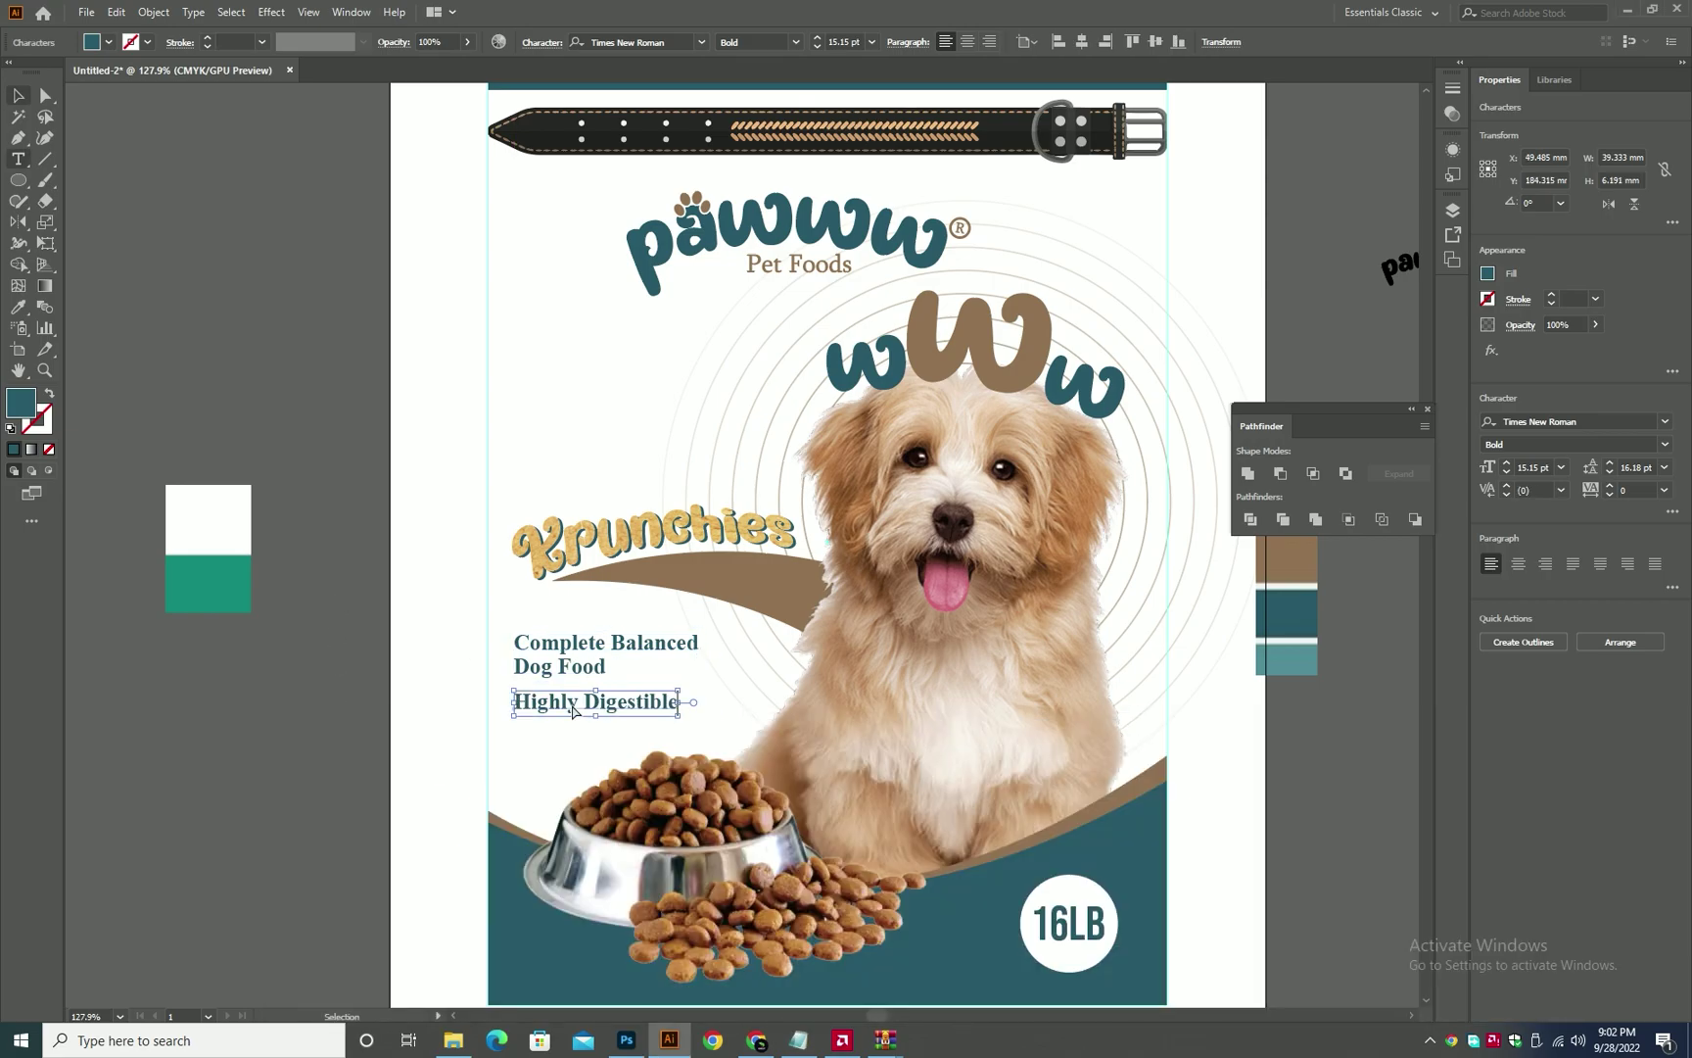
# - Recolour the "Highly Digestible" line with the brown of the pouch's curved band
pyautogui.press('Escape')
pyautogui.hotkey('ctrl', '+')
pyautogui.moveTo(741, 644); pyautogui.dragTo(537, 733)
pyautogui.press('i')
pyautogui.click(1227, 729)
pyautogui.press('v')
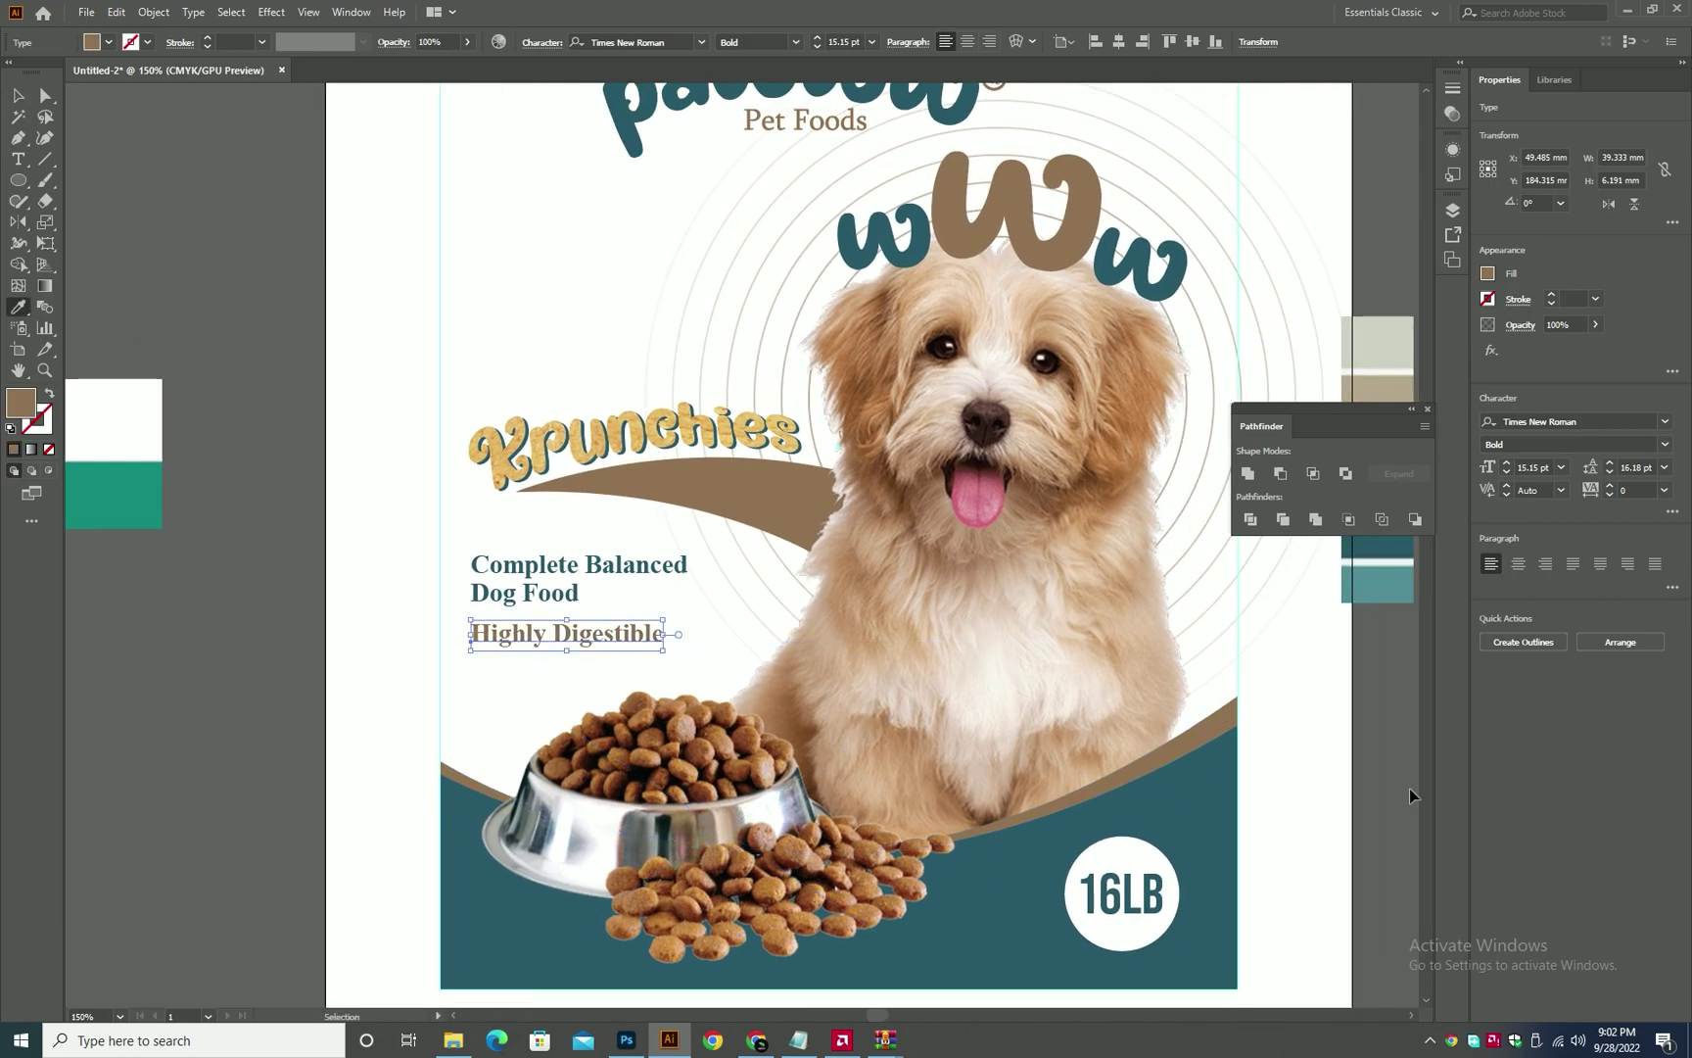
pyautogui.click(1409, 789)
# - Nudge the "Complete Balanced Dog Food" text upwards to widen the gap above "Highly Digestible"
pyautogui.click(548, 587)
pyautogui.press('Up')
pyautogui.press('Up')
pyautogui.press('Up')
pyautogui.press('Up')
# - Draw a short horizontal teal divider line with a 1 pt stroke between "Dog Food" and "Highly Digestible"
pyautogui.scroll(2, 550, 592)
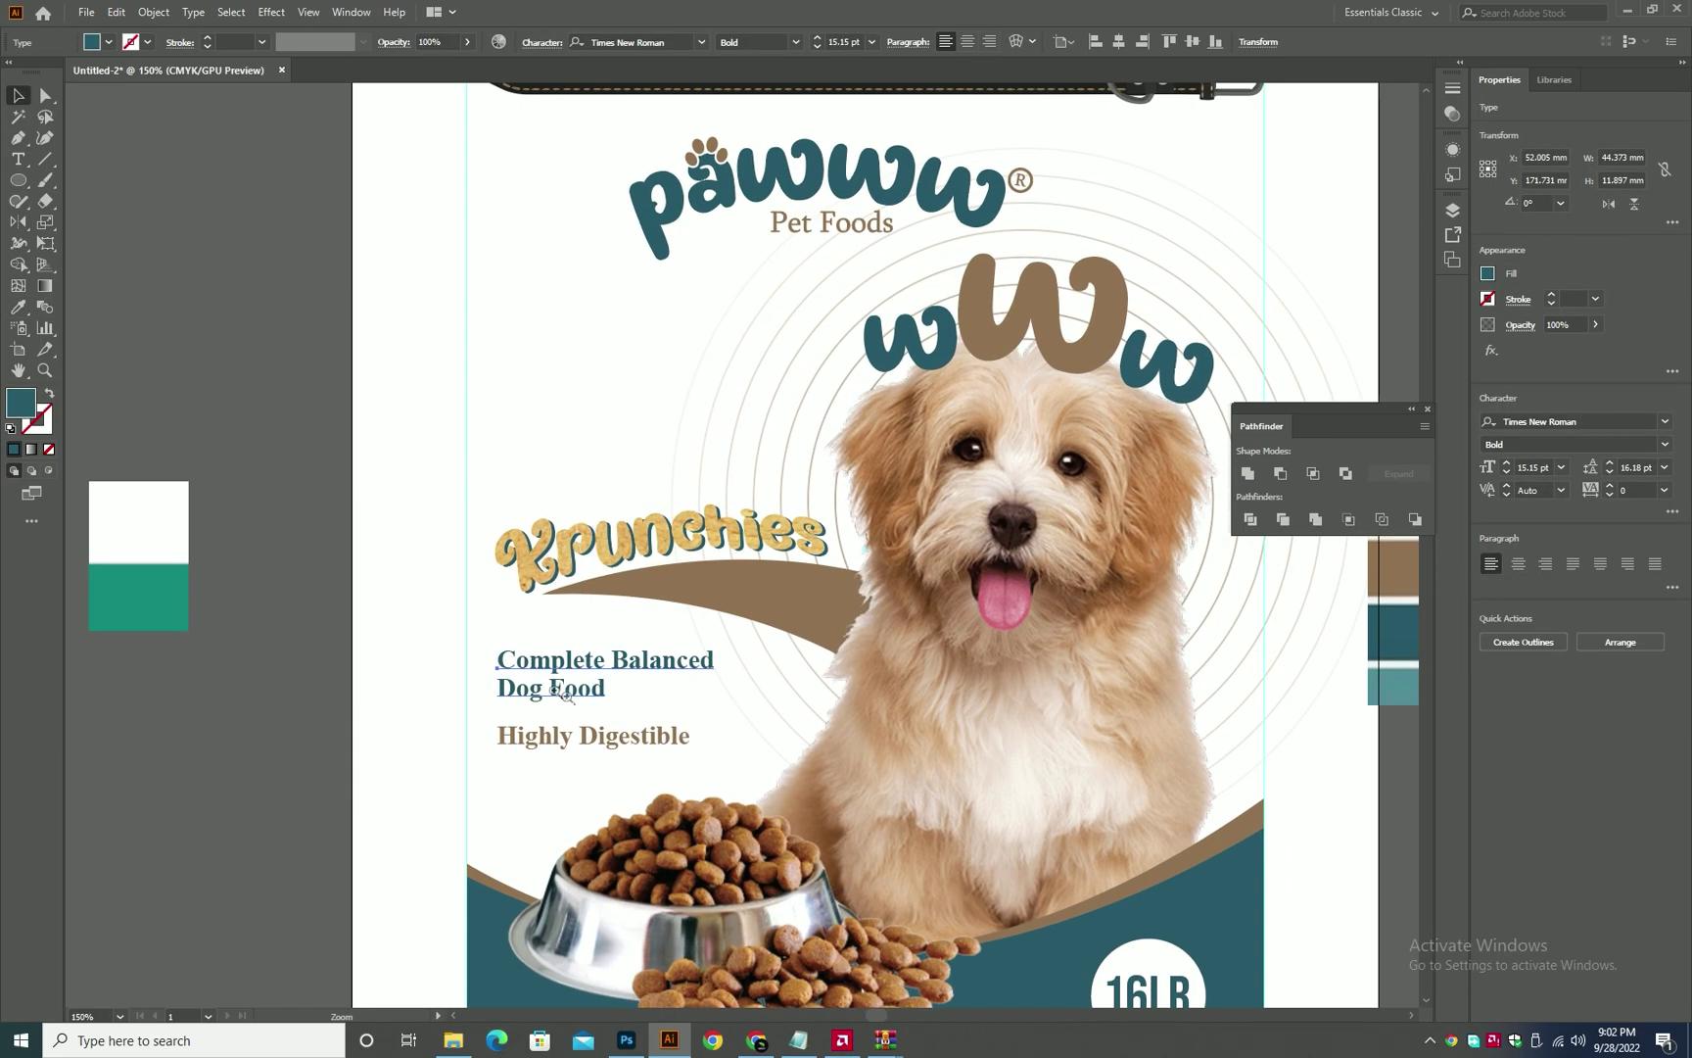
pyautogui.click(472, 715)
pyautogui.click(505, 715)
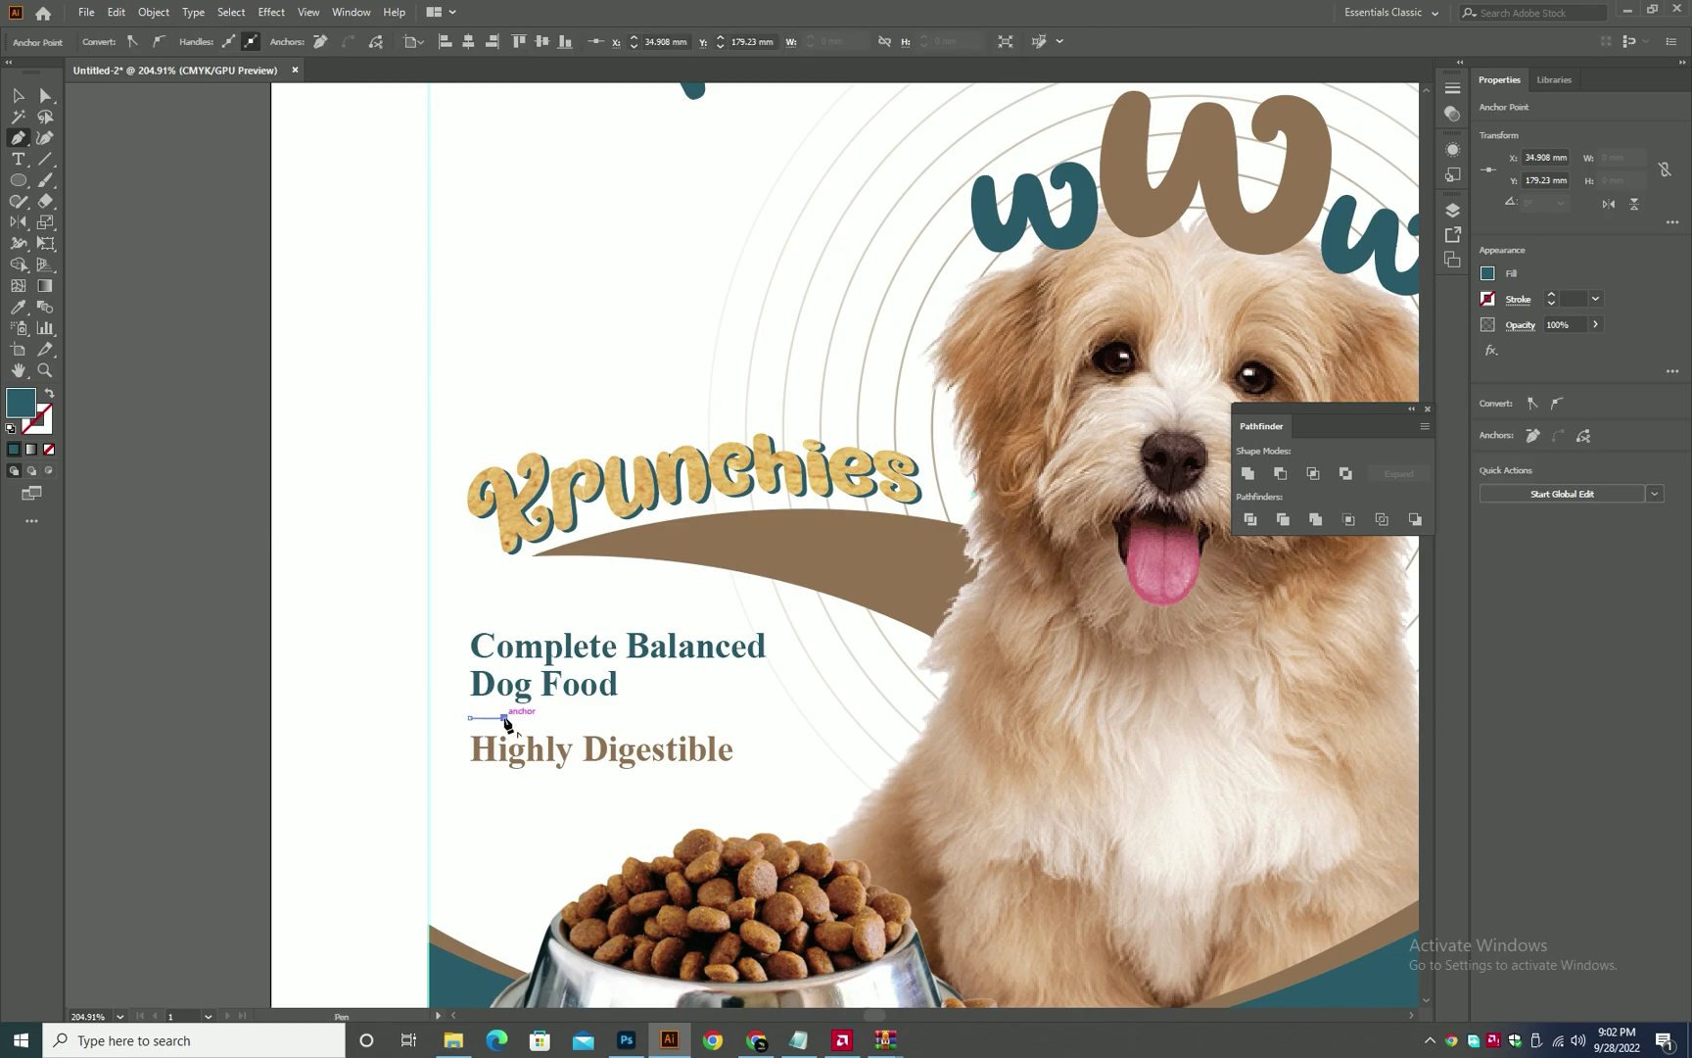
pyautogui.press('i')
pyautogui.hotkey('shift', 'x')
pyautogui.keyDown('ctrl'); pyautogui.click(368, 685); pyautogui.keyUp('ctrl')
pyautogui.moveTo(567, 609); pyautogui.dragTo(480, 651)
pyautogui.scroll(-3, 479, 649)
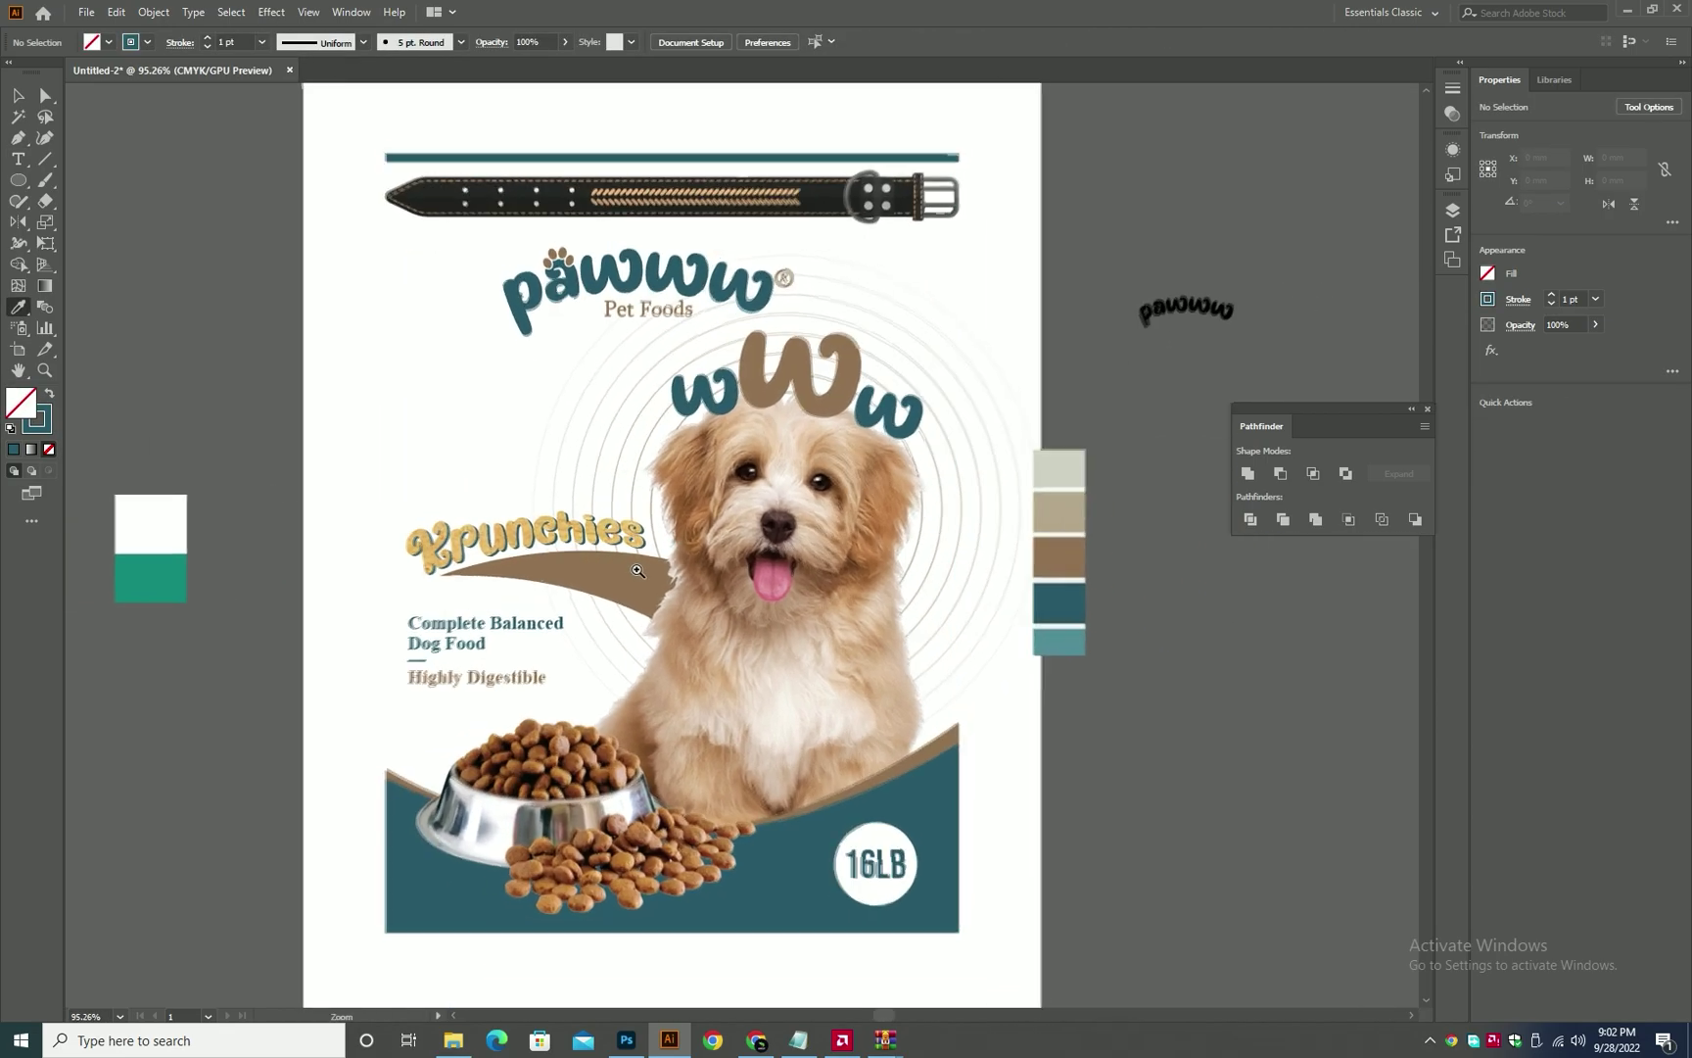
pyautogui.press('v')
pyautogui.click(516, 581)
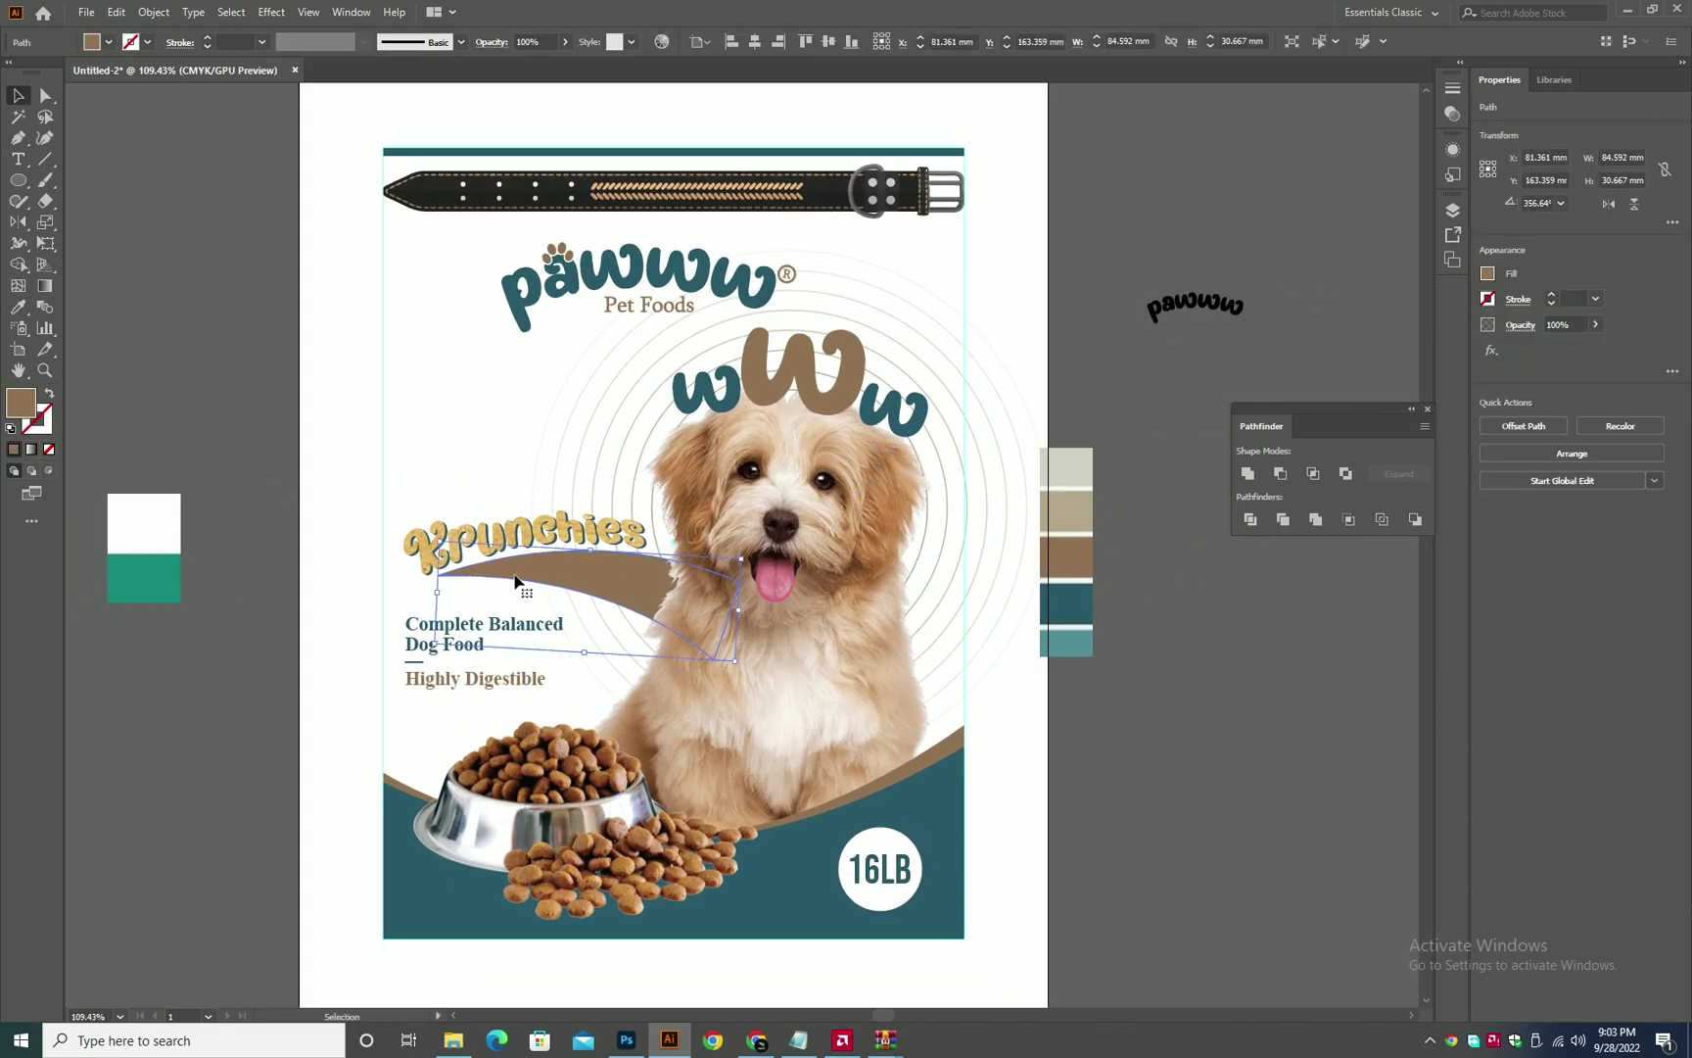
pyautogui.click(578, 447)
pyautogui.scroll(1, 483, 445)
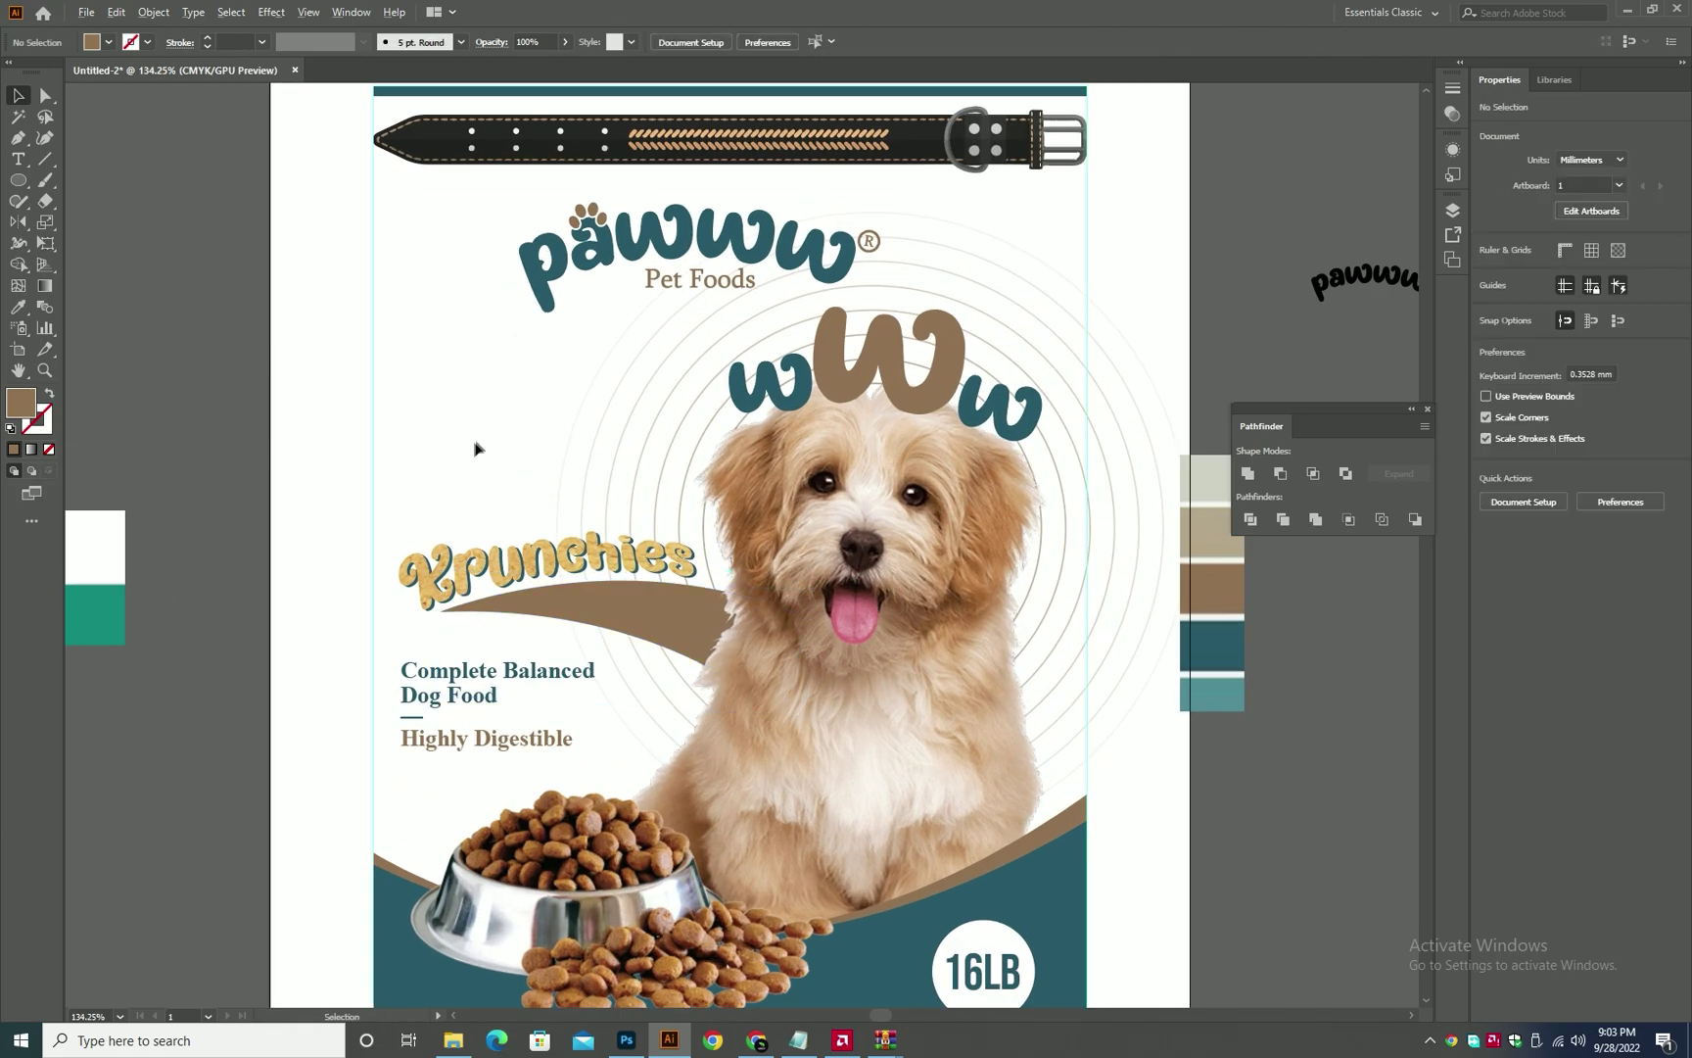
# - Switch to Chrome and search Google for "usa flag"
pyautogui.click(756, 1040)
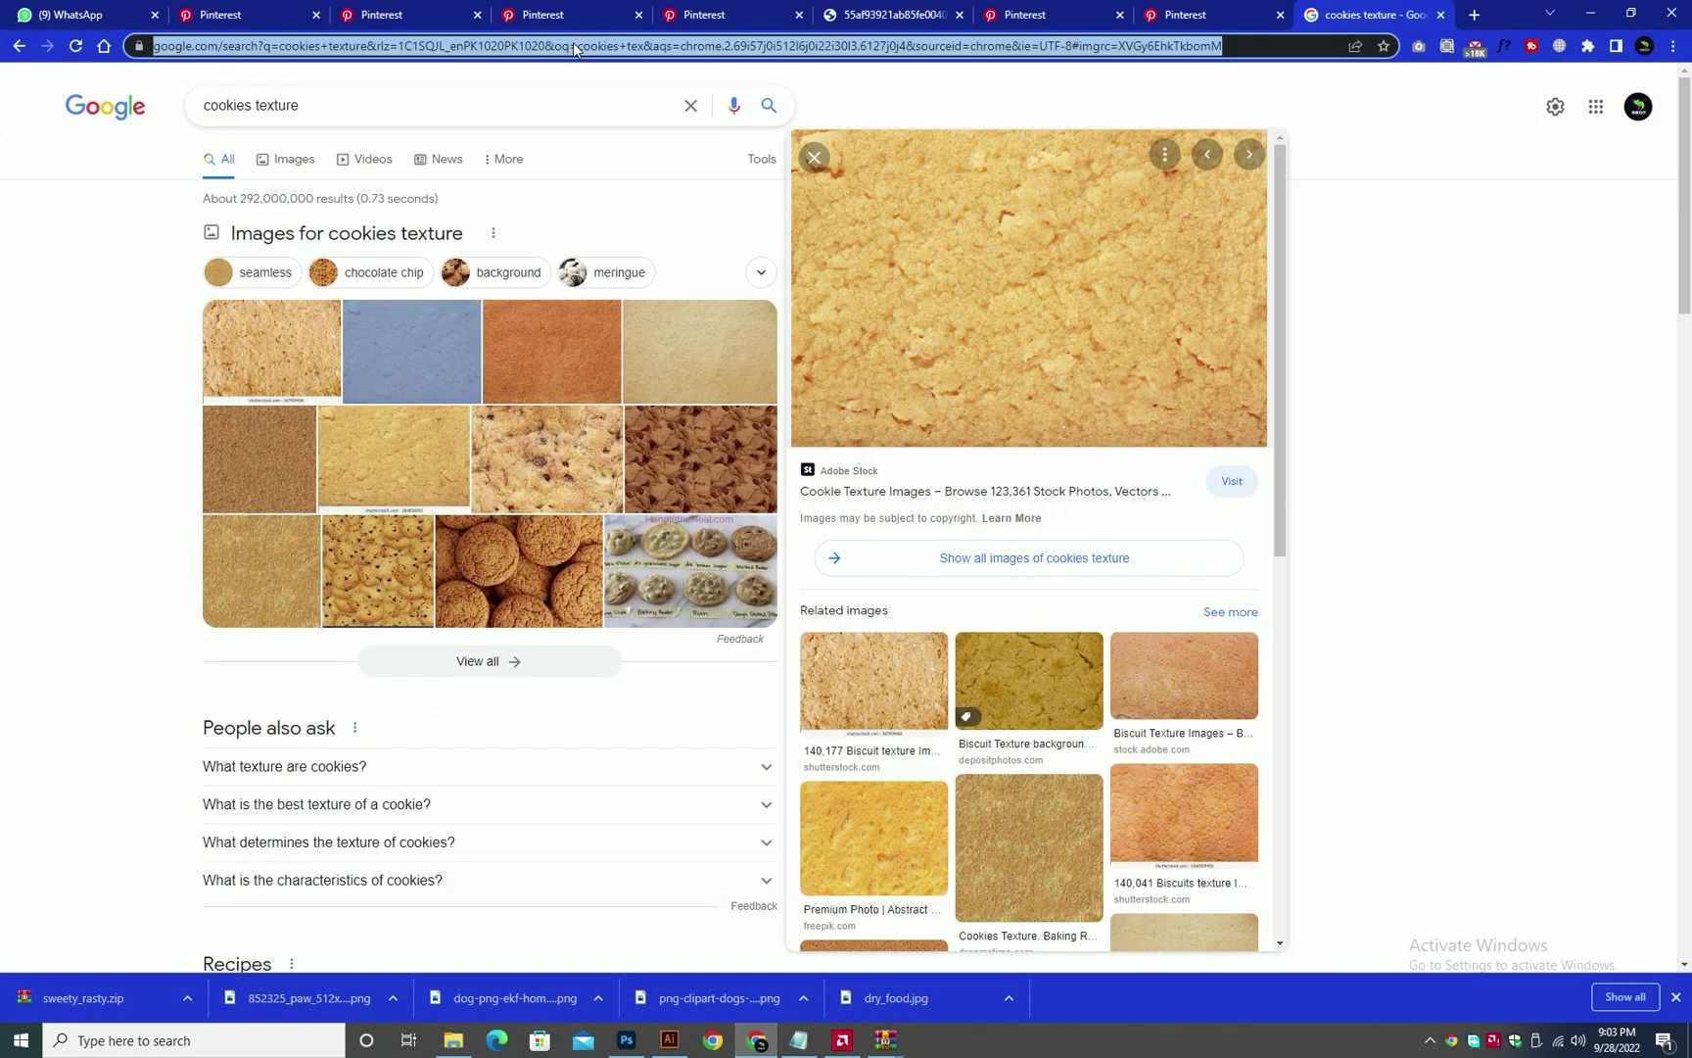
pyautogui.click(573, 42)
pyautogui.write('usa')
pyautogui.press('Down')
pyautogui.press('Down')
pyautogui.press('Down')
pyautogui.press('Down')
pyautogui.press('Down')
pyautogui.press('Down')
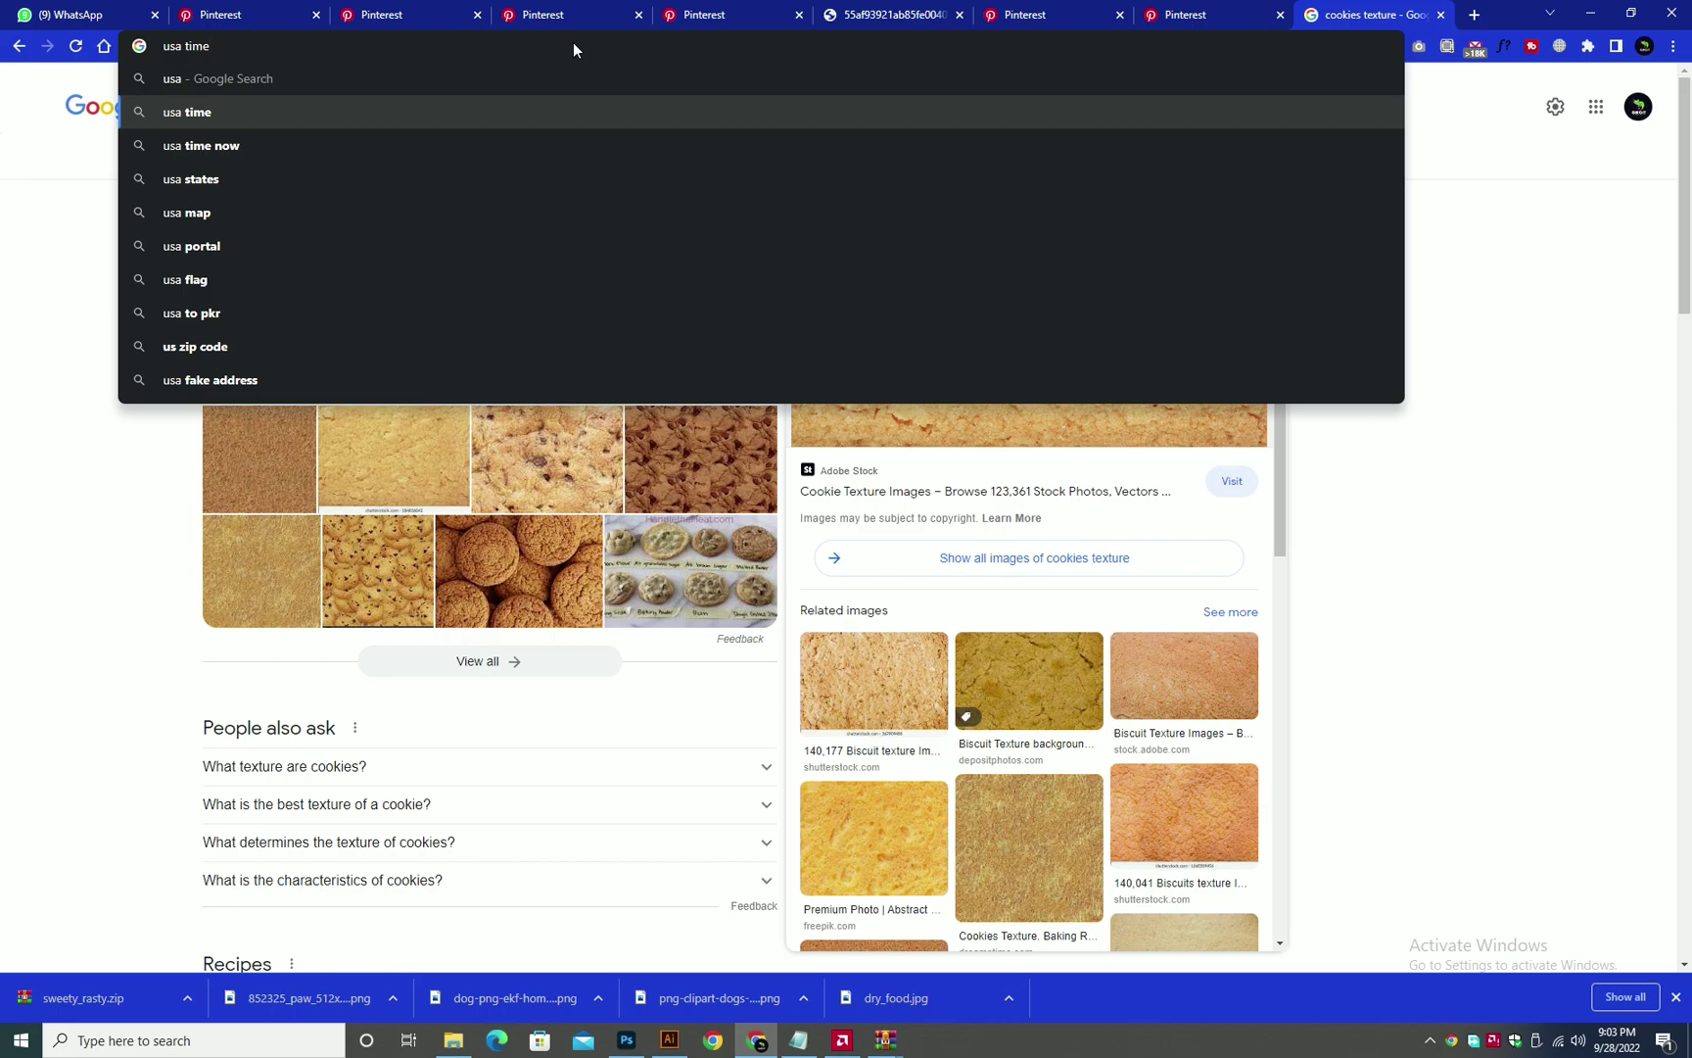
pyautogui.press('Return')
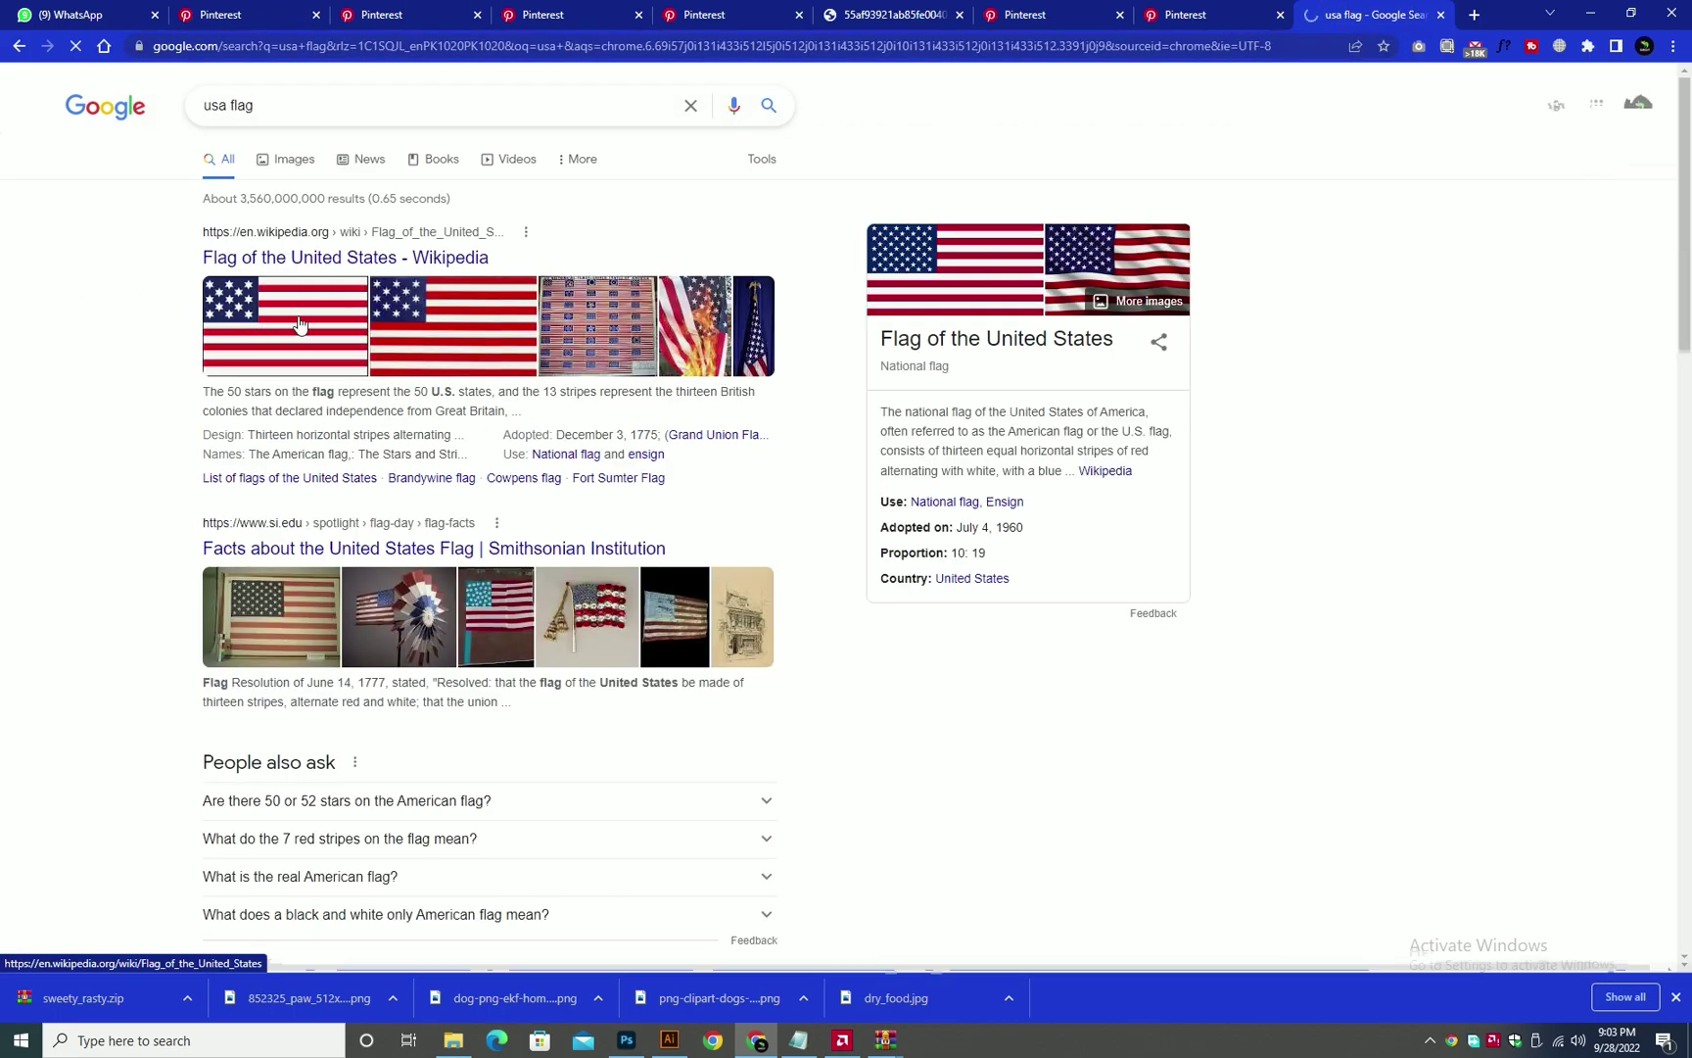
pyautogui.rightClick(299, 317)
pyautogui.click(1373, 577)
pyautogui.press('super+shift+s')
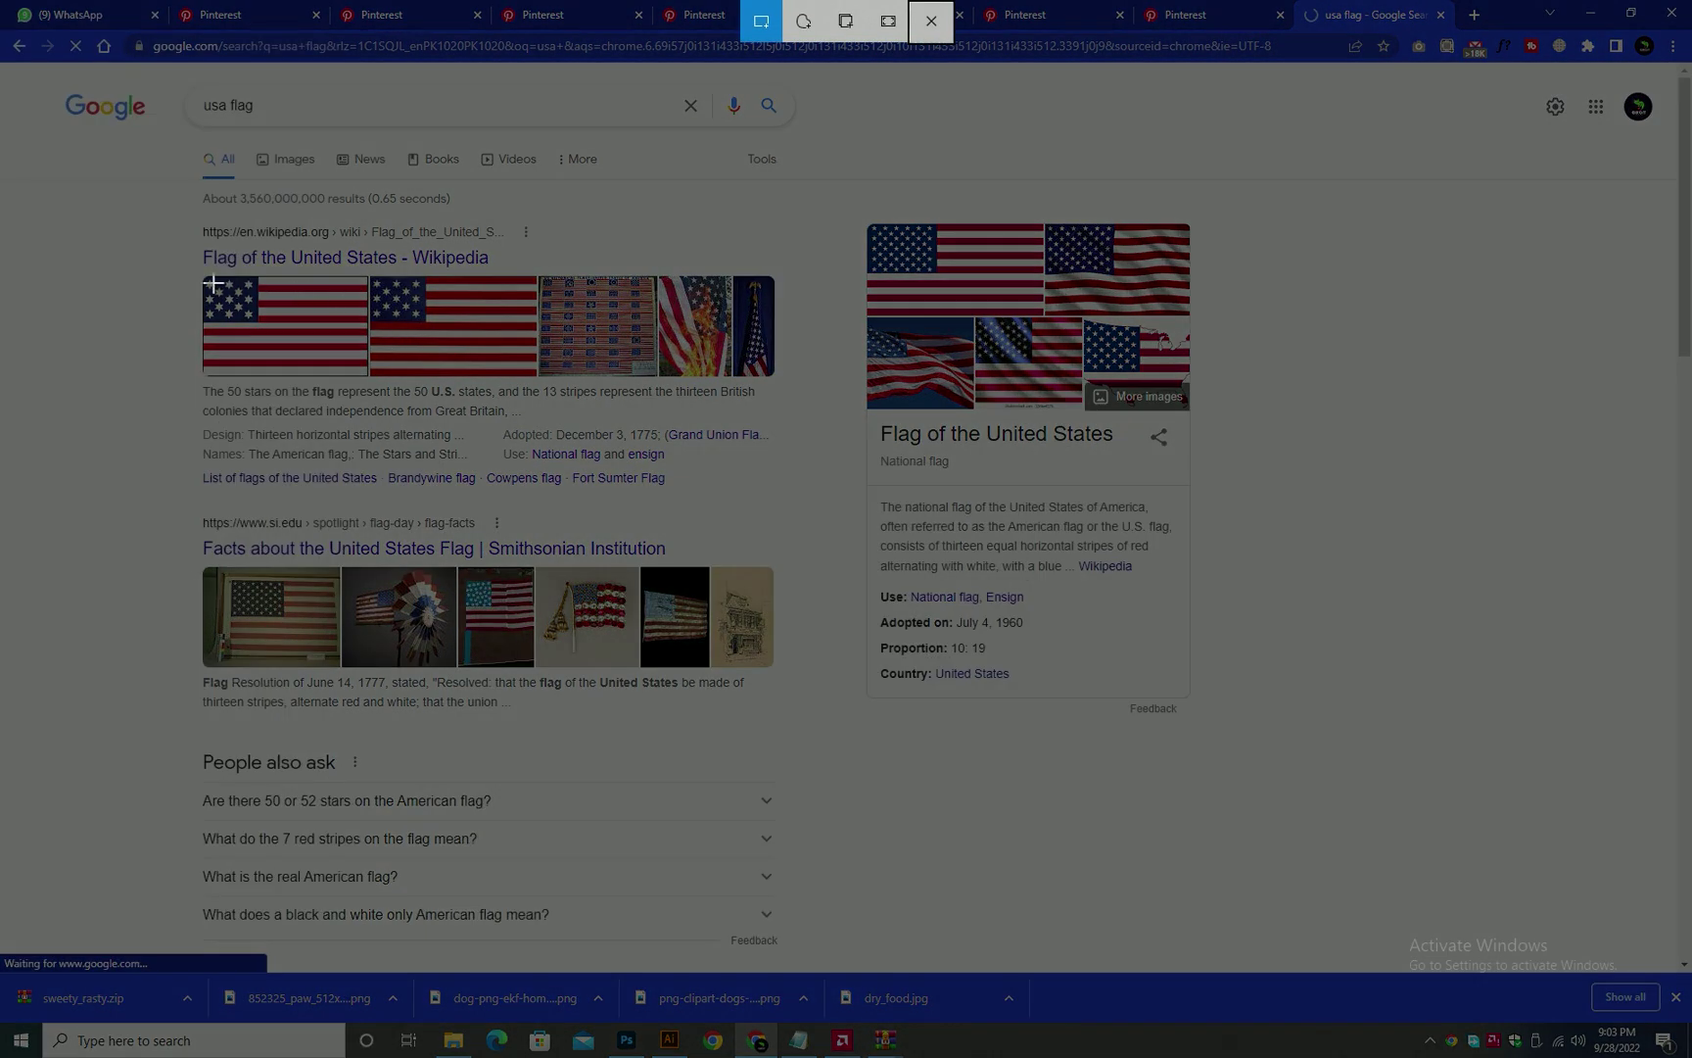
pyautogui.press('Escape')
# - Open the Wikipedia article on the Flag of the United States and save its flag image to the computer
pyautogui.click(285, 319)
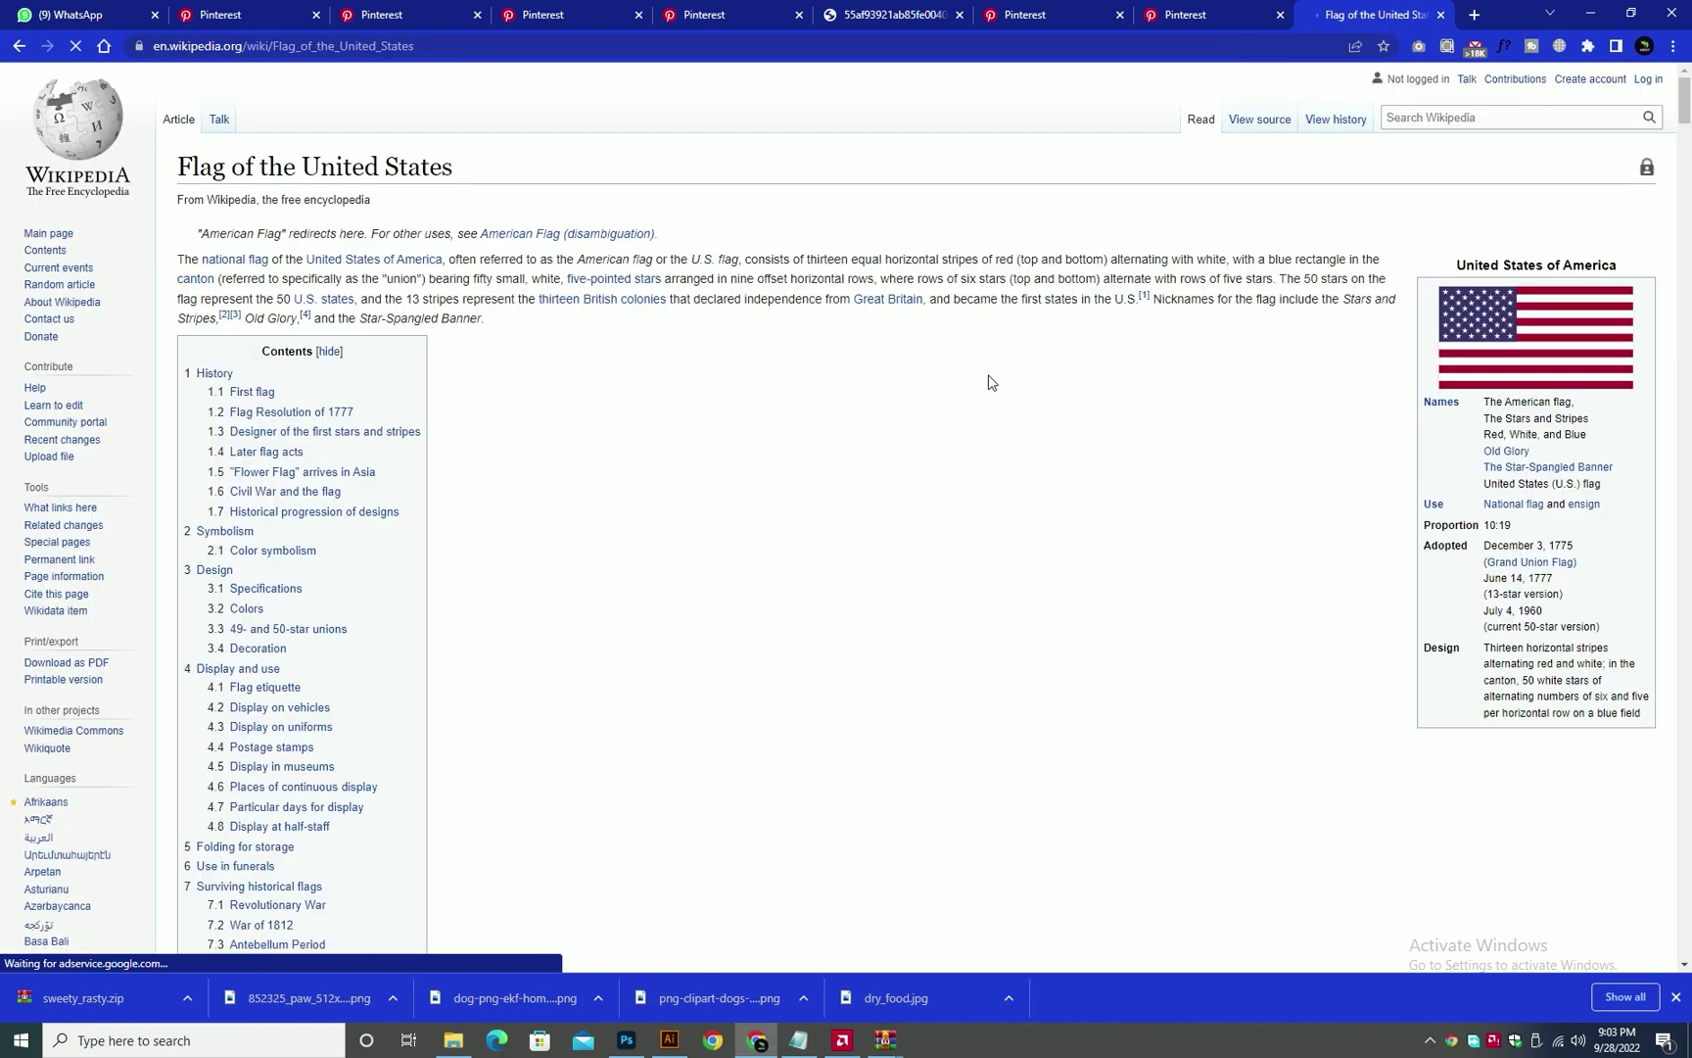
pyautogui.rightClick(1537, 343)
pyautogui.click(1542, 526)
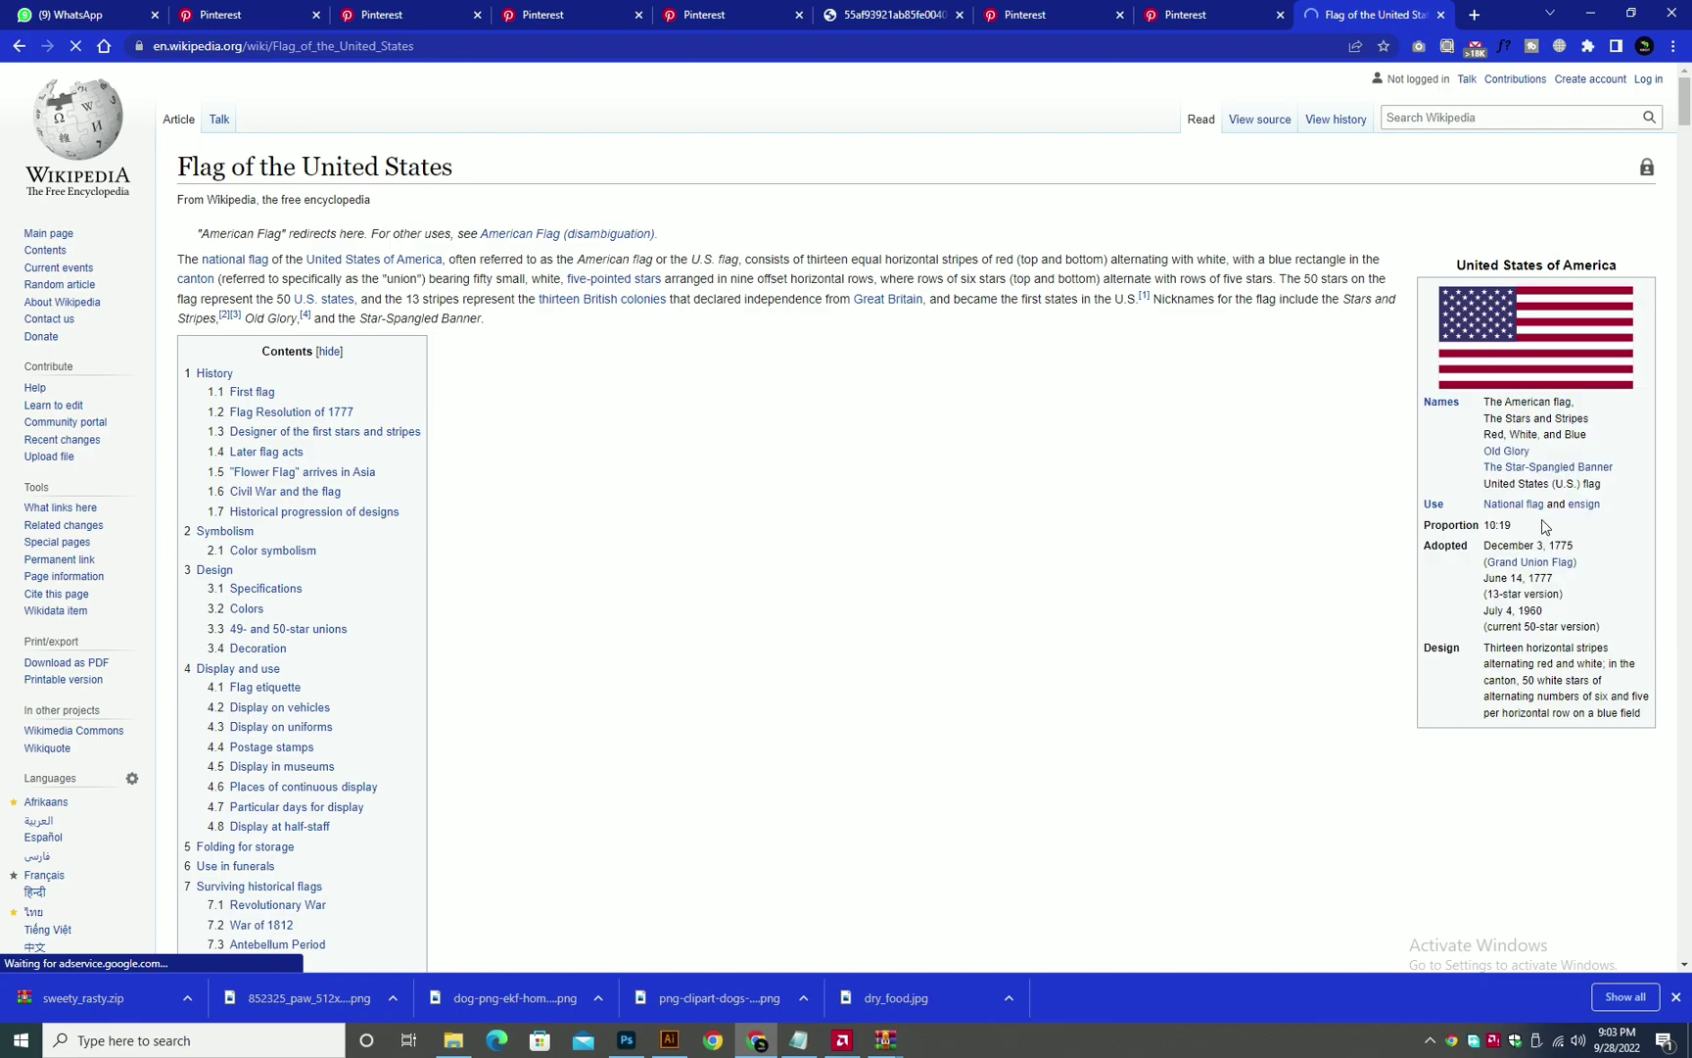
pyautogui.press('Return')
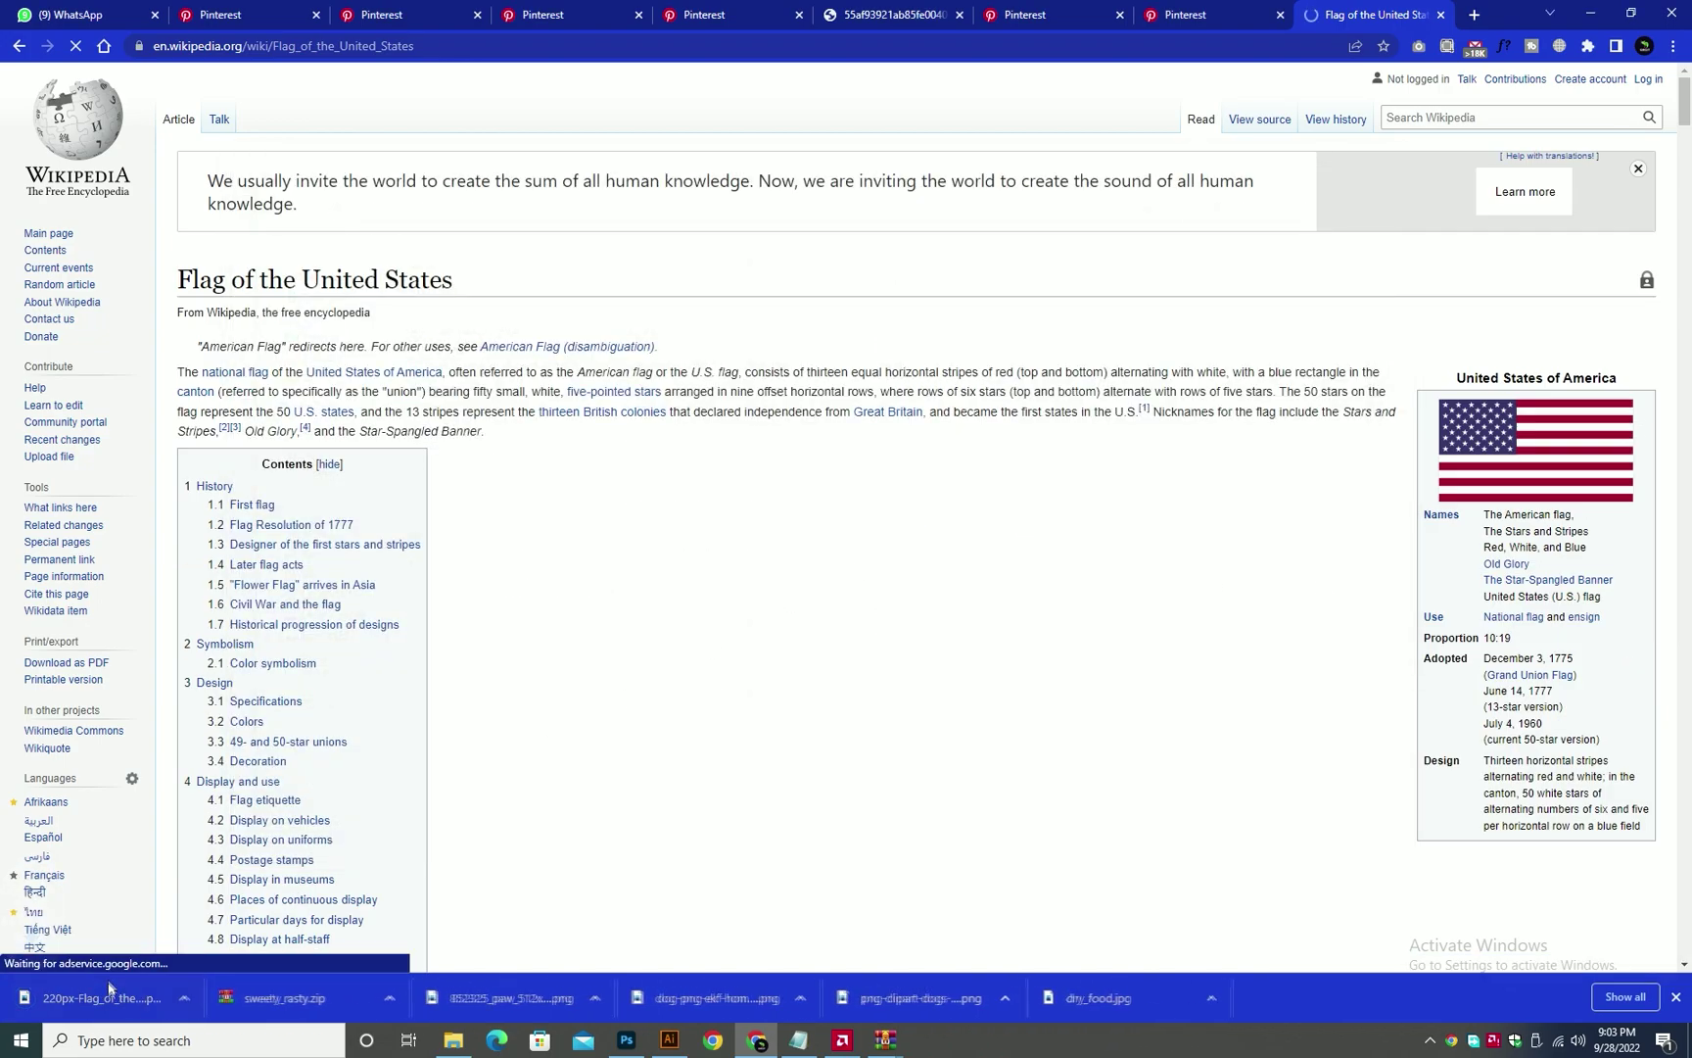
# - Place the downloaded US flag image in the Illustrator pouch above Krunchies, scaled to about 22 mm wide
pyautogui.moveTo(553, 989); pyautogui.dragTo(625, 436)
pyautogui.moveTo(730, 420); pyautogui.dragTo(634, 378)
pyautogui.scroll(-3, 573, 440)
pyautogui.press('r')
pyautogui.press('v')
pyautogui.hotkey('ctrl', 'z')
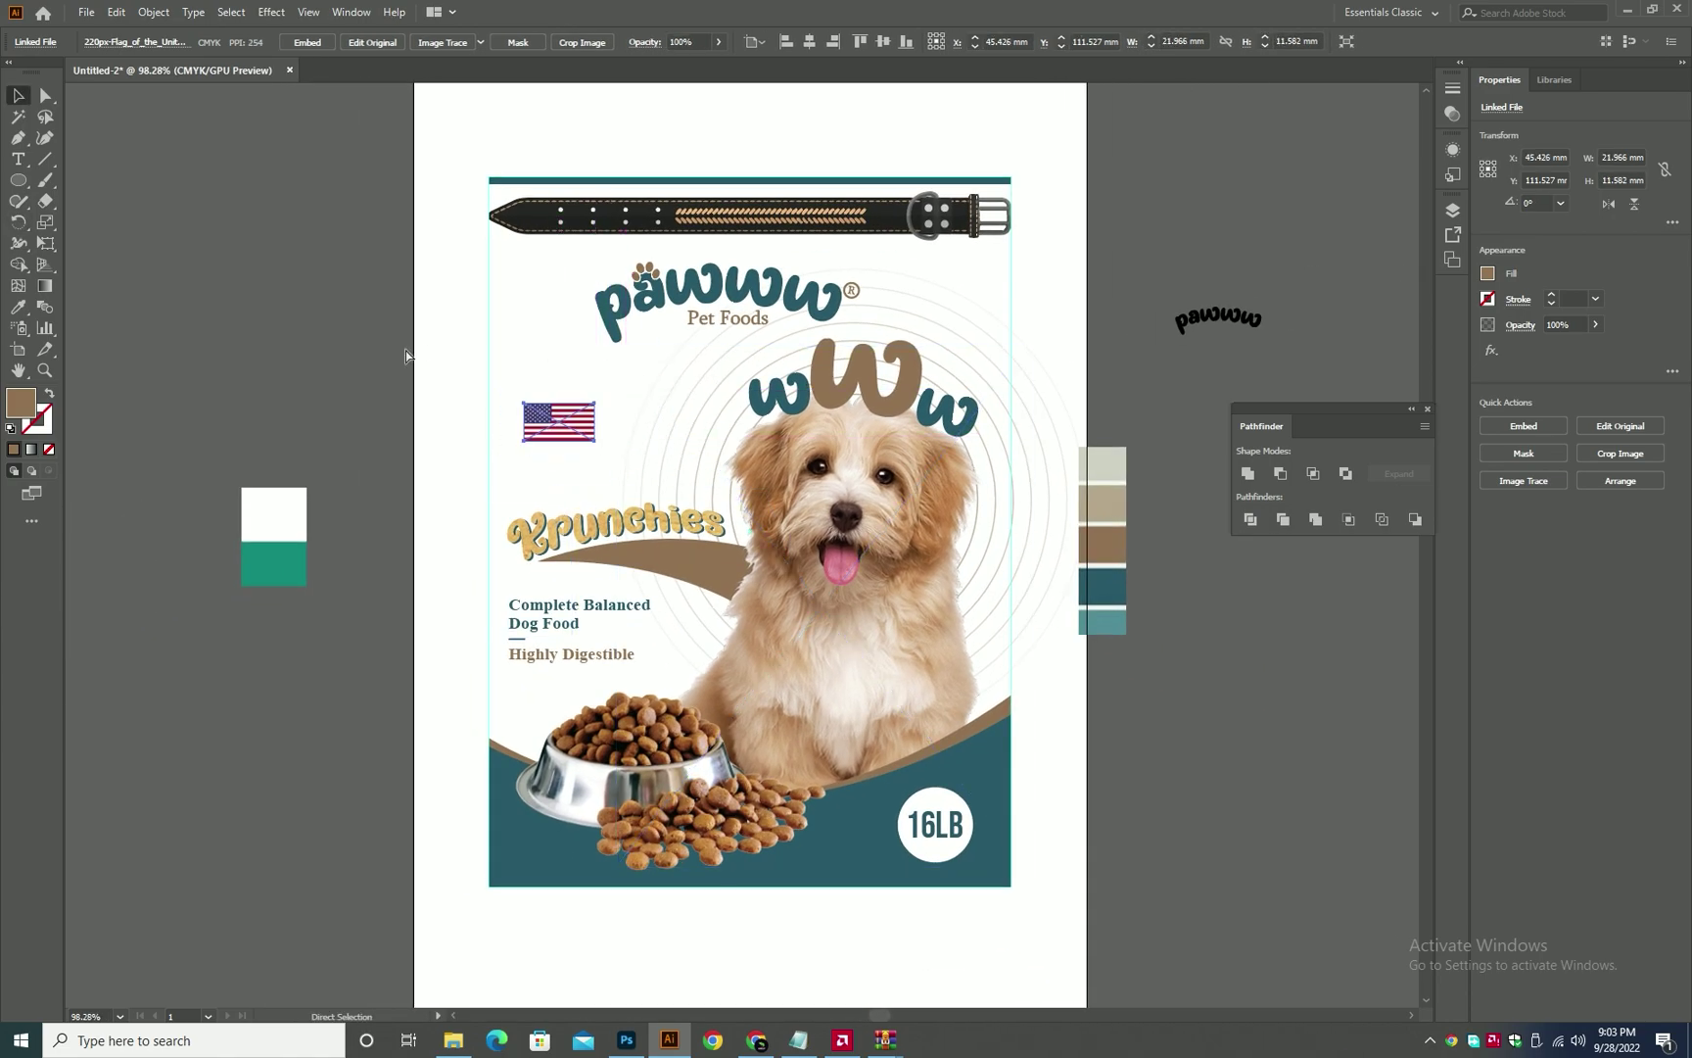
pyautogui.click(408, 355)
pyautogui.scroll(1, 601, 442)
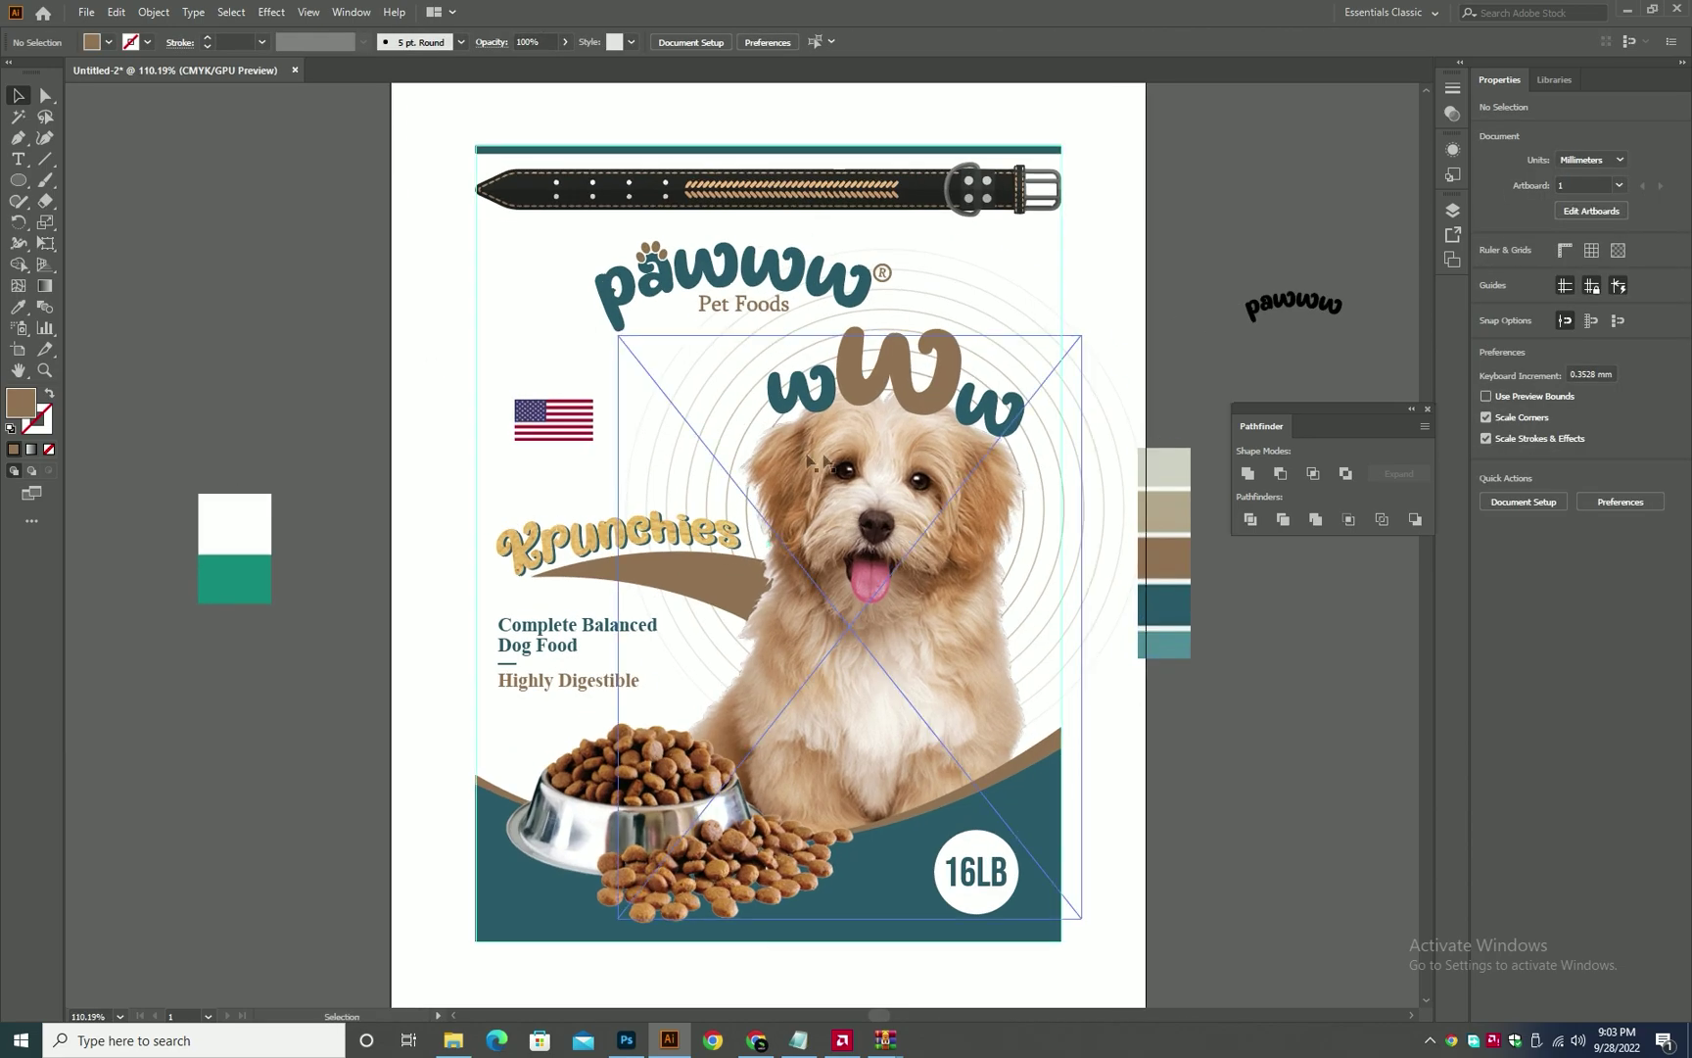
# - Swap positions so the flag sits above the food bowl and the product claims with their divider sit above Krunchies
pyautogui.moveTo(535, 429); pyautogui.dragTo(592, 457)
pyautogui.hotkey('ctrl', 'shift', 'a')
pyautogui.keyDown('shift'); pyautogui.click(568, 670); pyautogui.keyUp('shift')
pyautogui.click(599, 632)
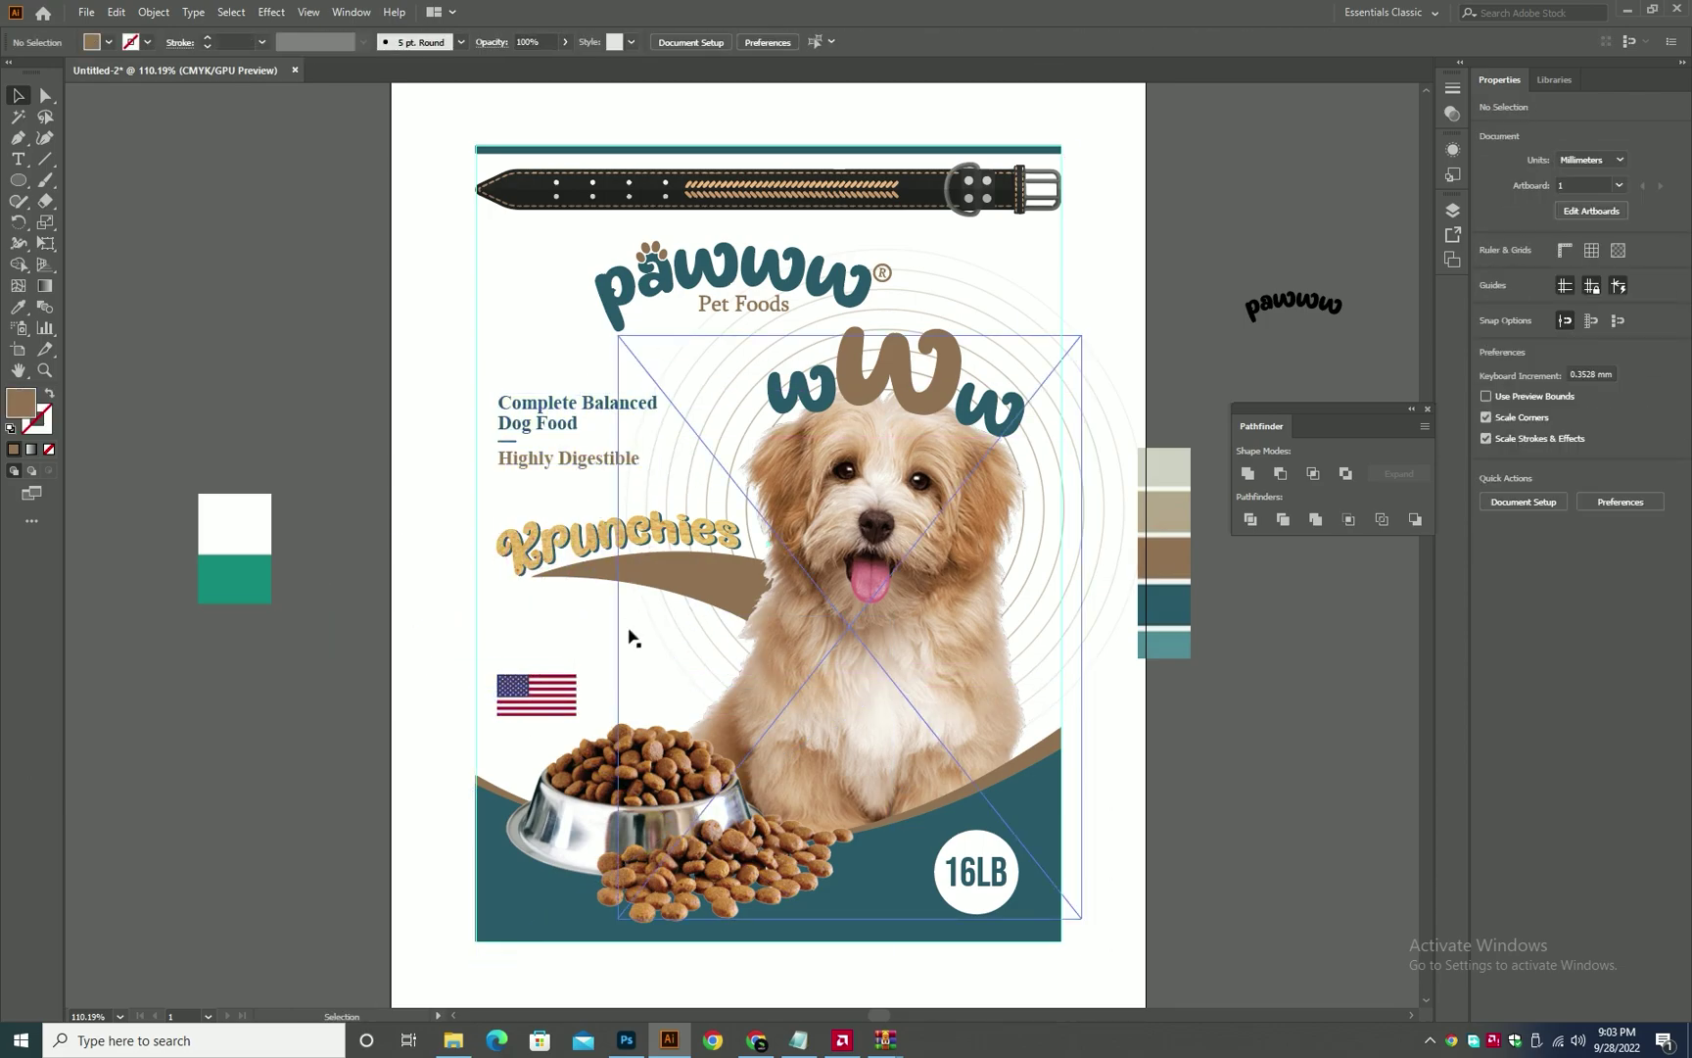
# - Duplicate the "Complete Balanced Dog Food" text above the flag and change the copy to "Made in USA"
pyautogui.moveTo(565, 405); pyautogui.dragTo(566, 632)
pyautogui.doubleClick(565, 632)
pyautogui.hotkey('ctrl', 'a')
pyautogui.write('Mad')
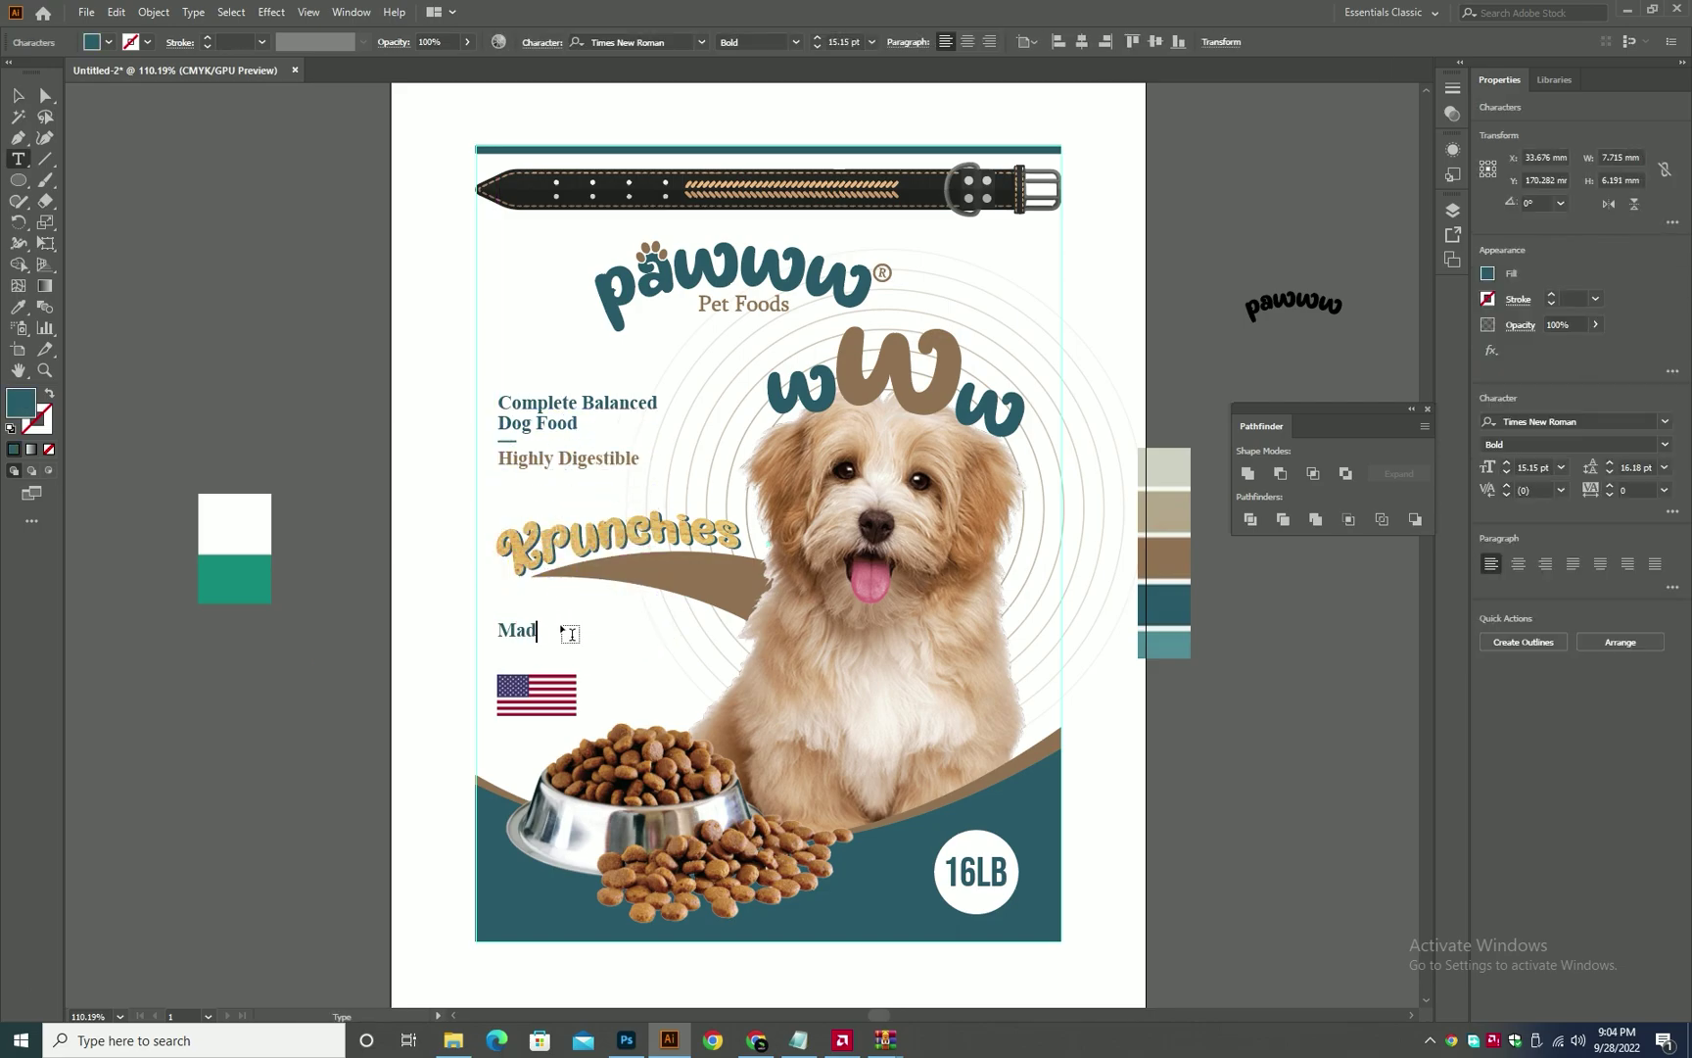
pyautogui.write('e in USA')
pyautogui.press('Escape')
# - Shorten the text above the flag to "Made in" and set its font size to 12 pt
pyautogui.scroll(2, 560, 626)
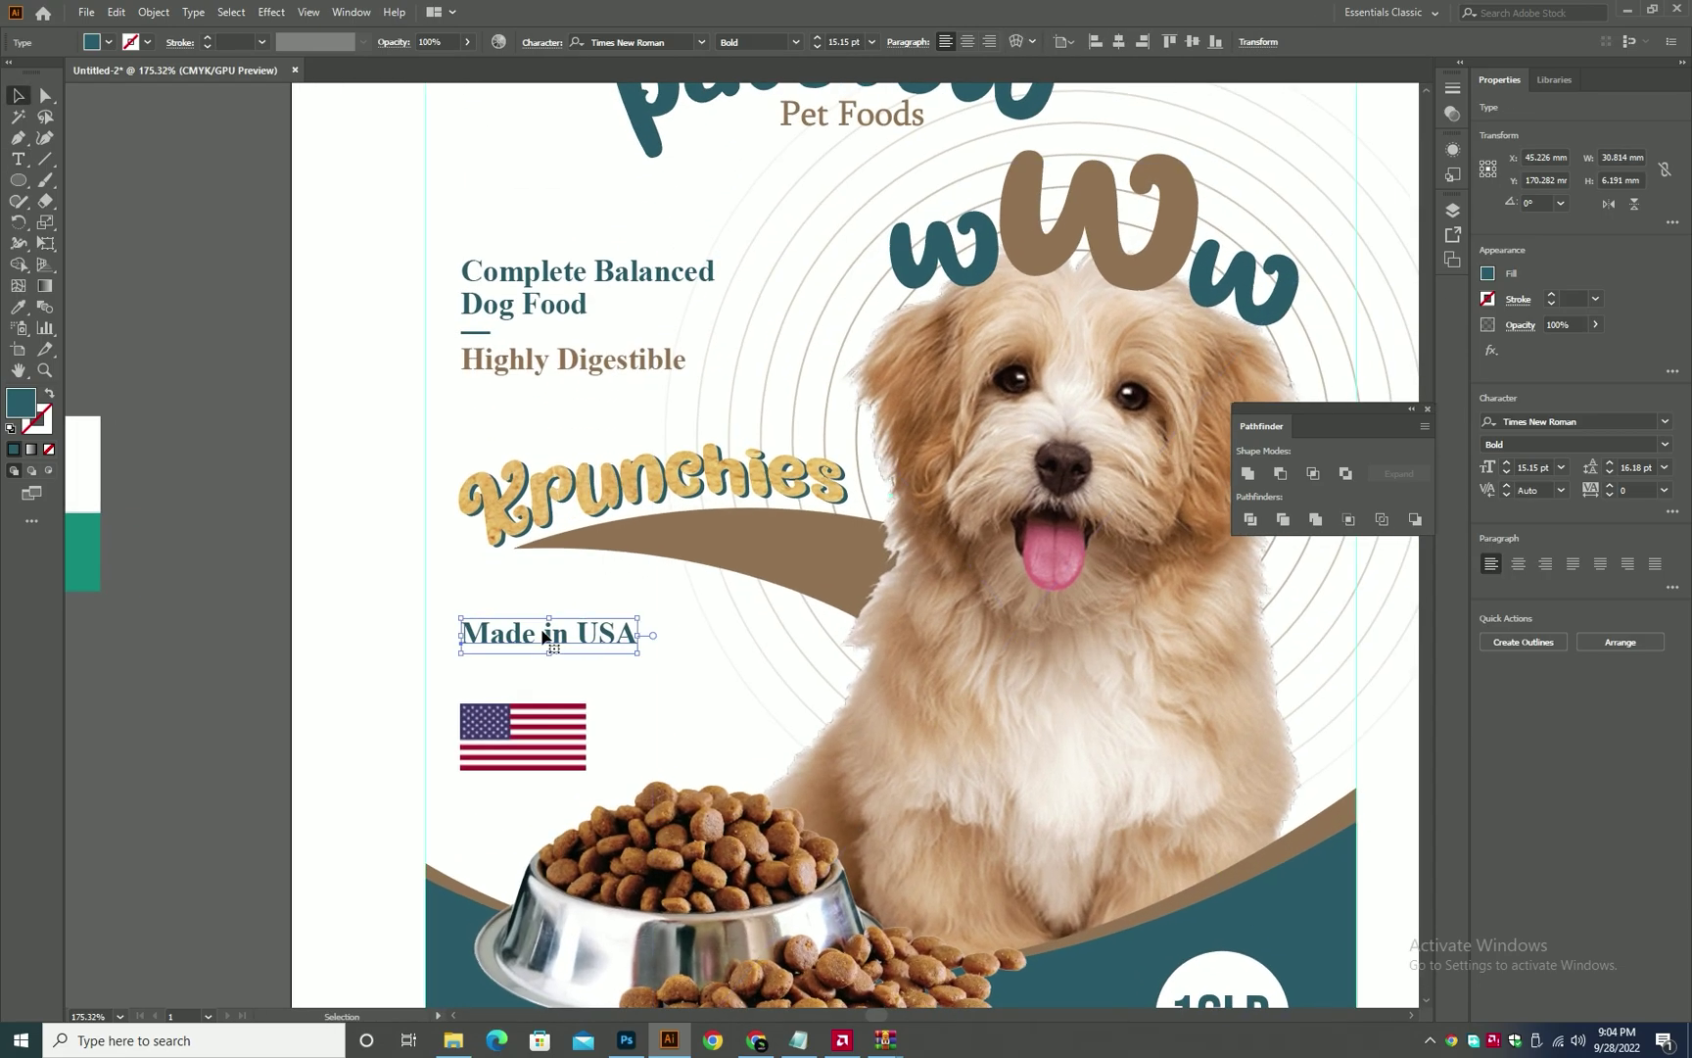
pyautogui.moveTo(605, 637); pyautogui.dragTo(639, 636)
pyautogui.press('BackSpace')
pyautogui.press('Escape')
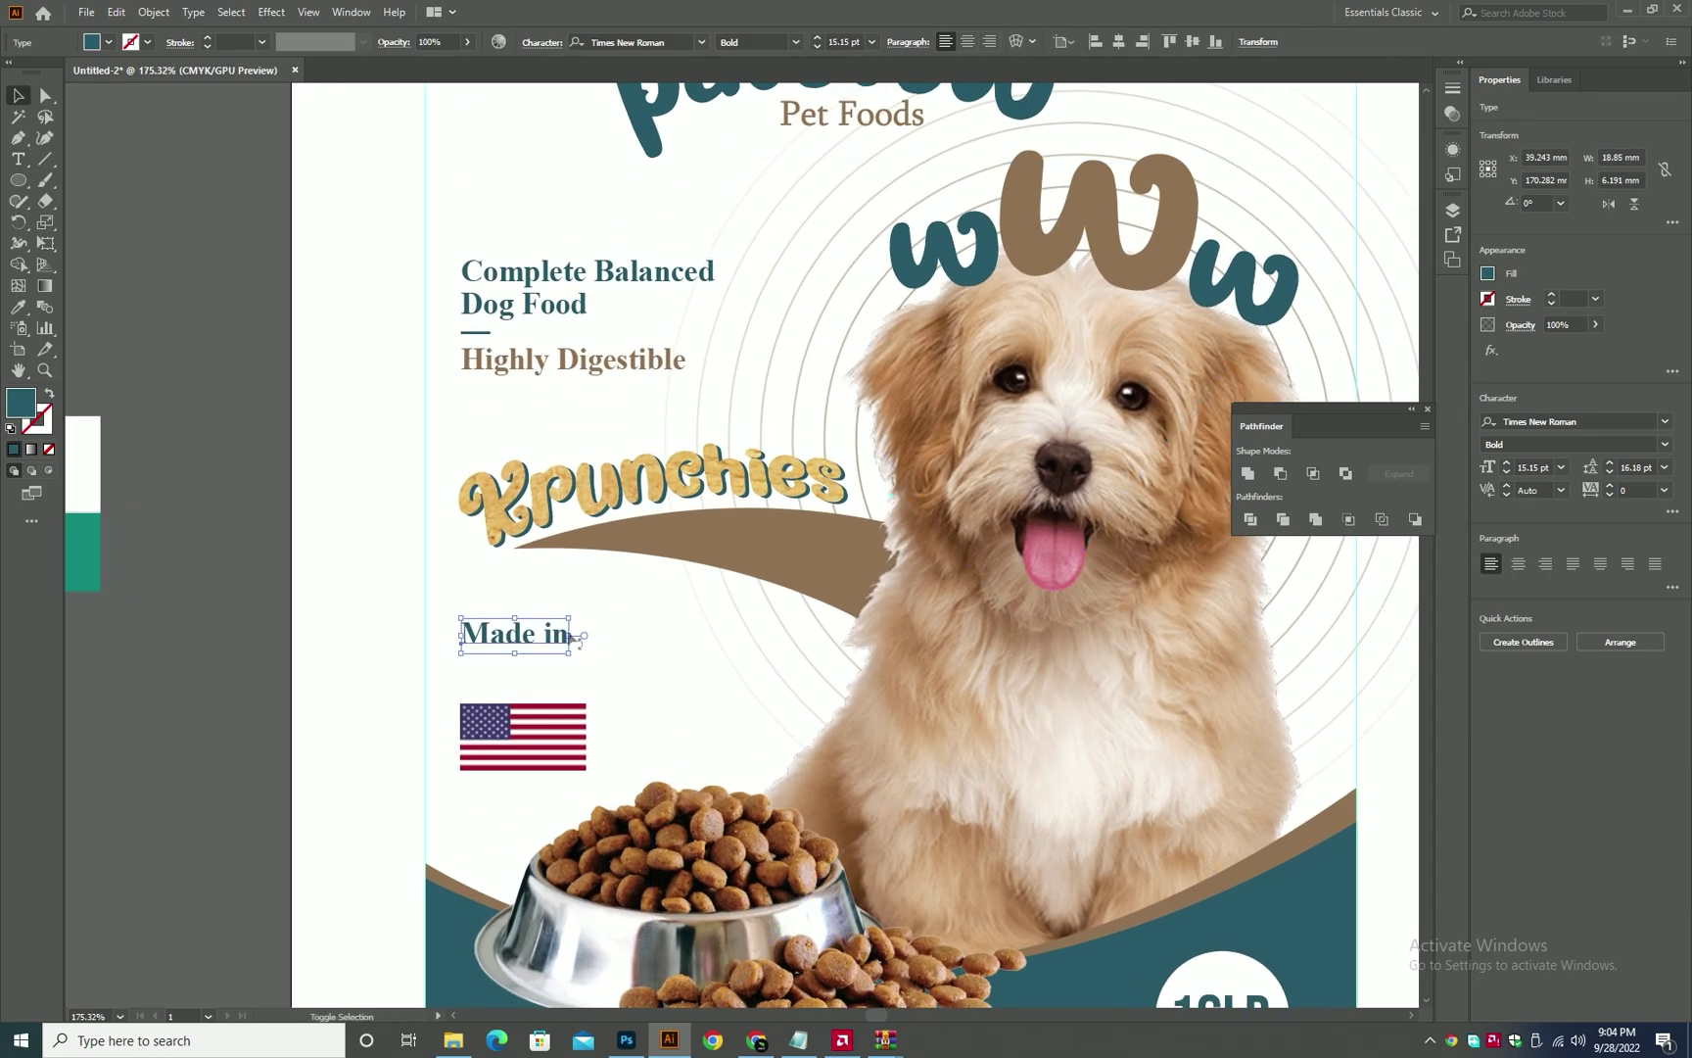
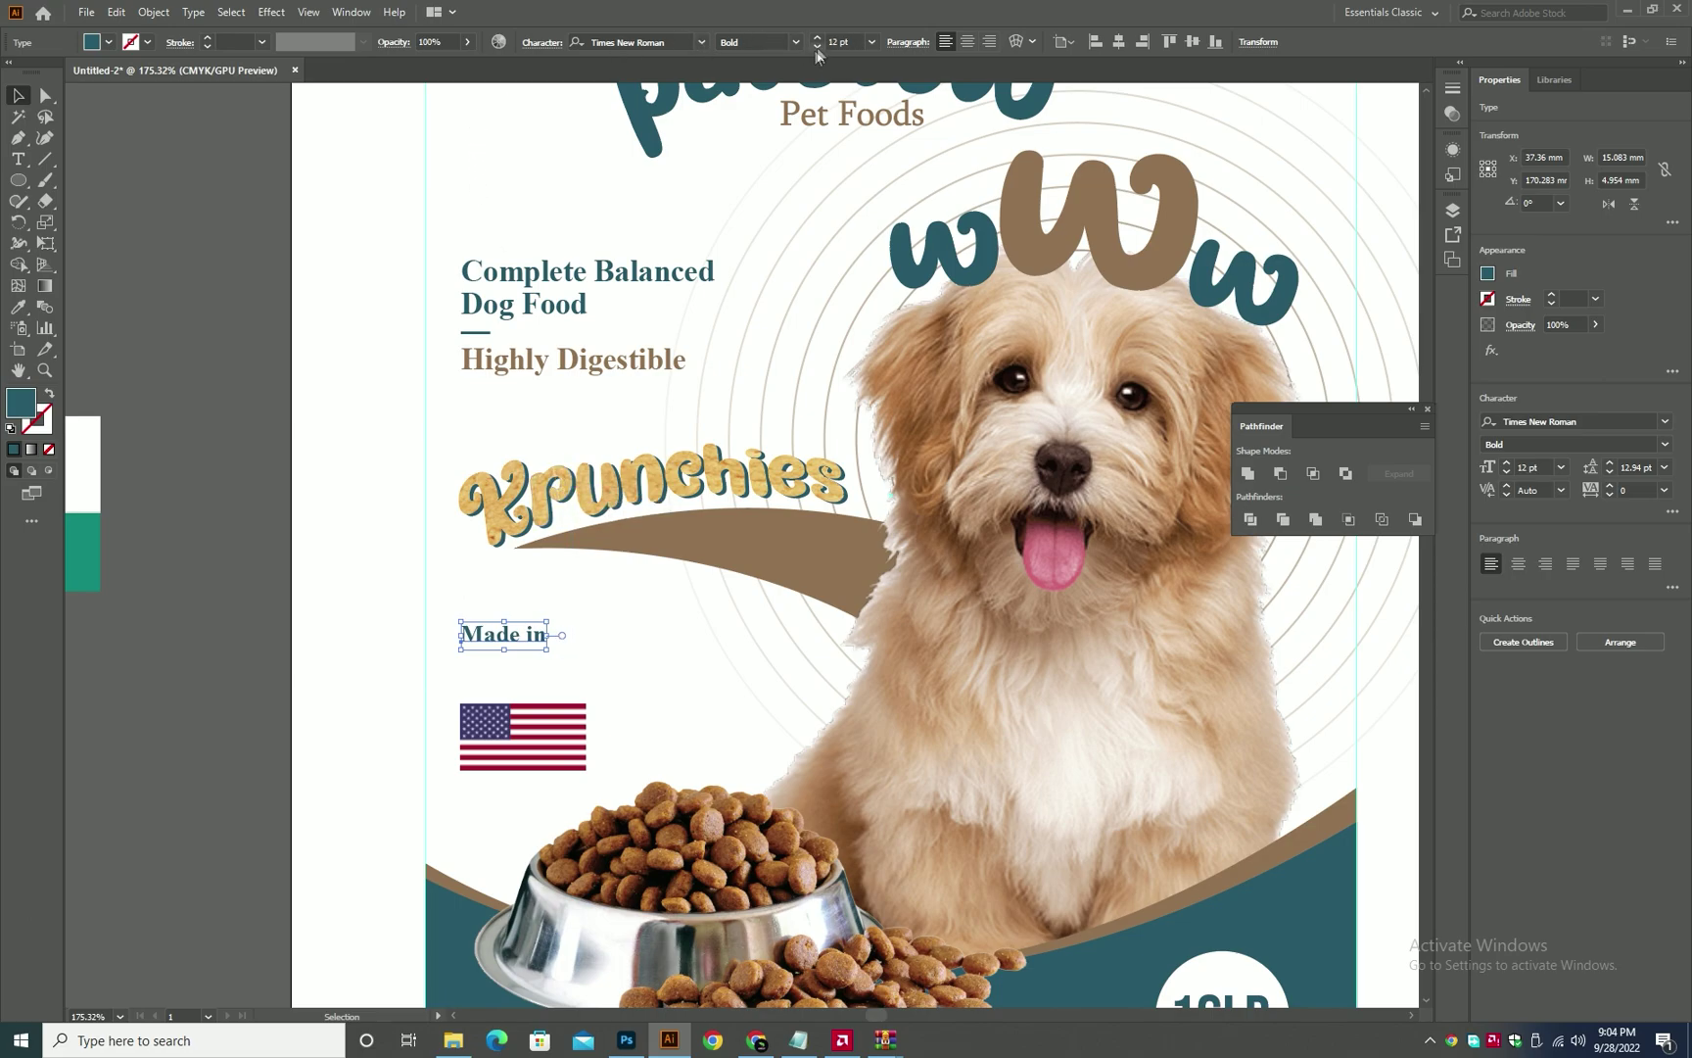
pyautogui.click(437, 623)
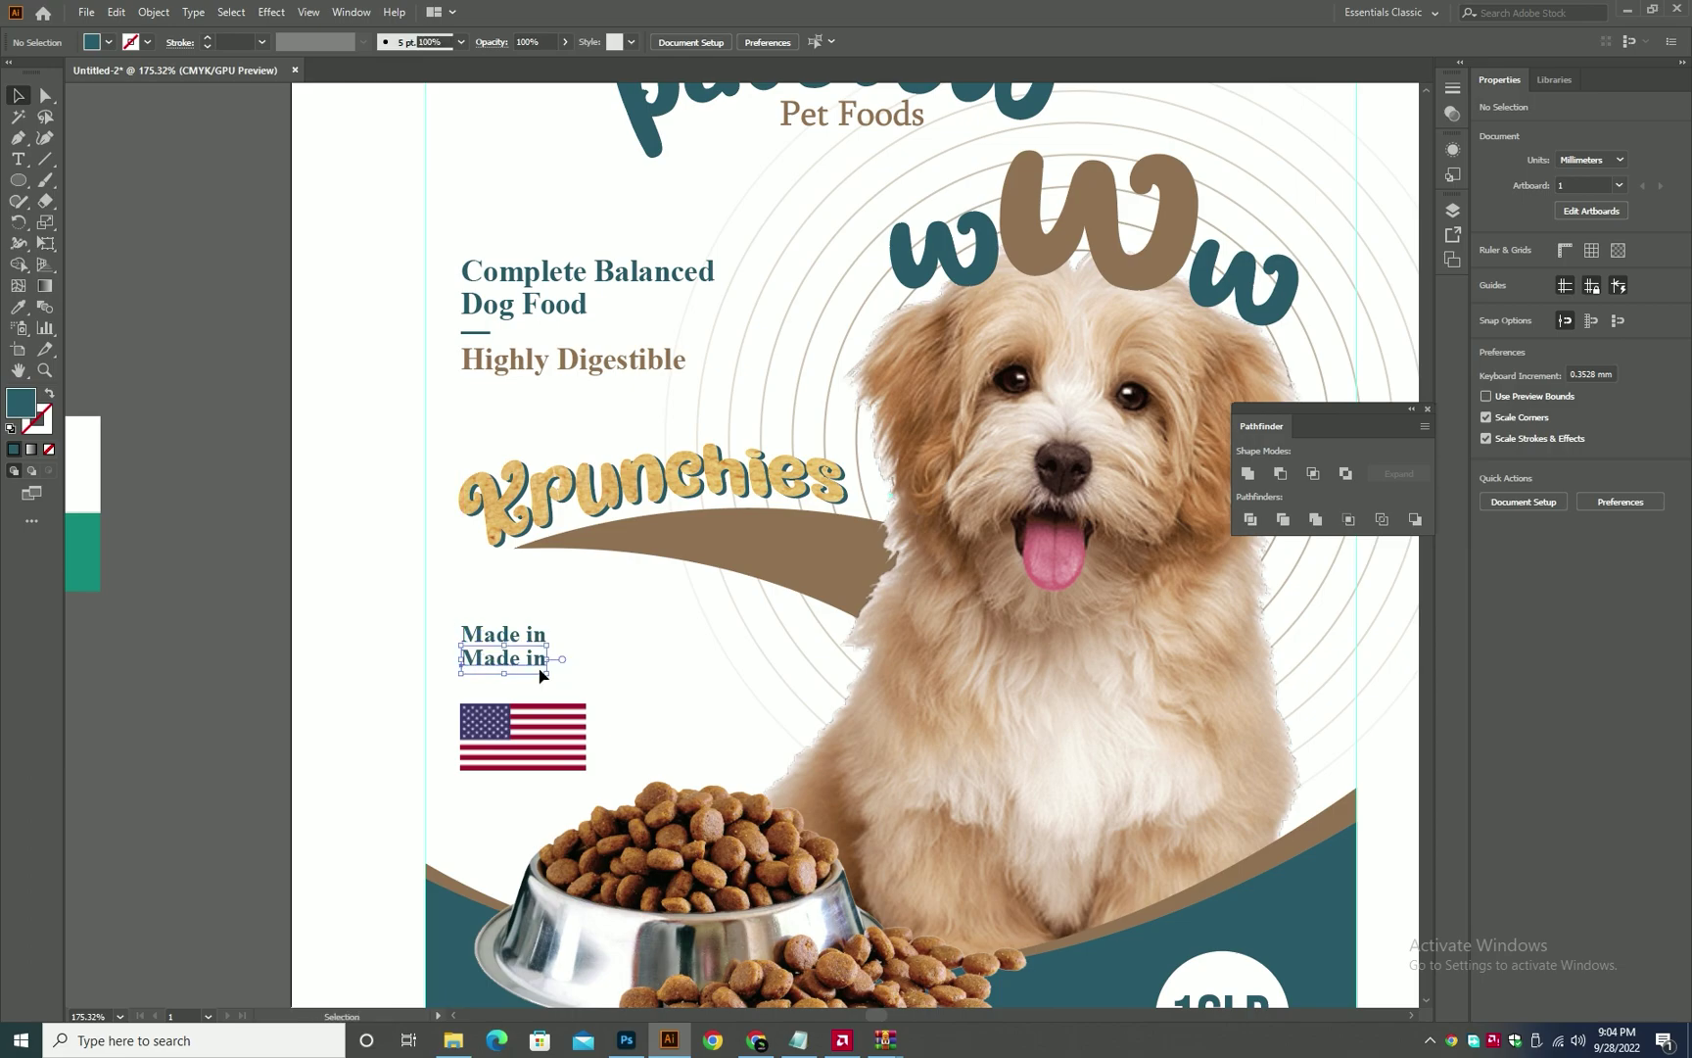
# - Turn a copy of "Made in" beneath the original into "USA", enlarged to about 31.7 pt to match the flag's width
pyautogui.moveTo(543, 674); pyautogui.dragTo(569, 686)
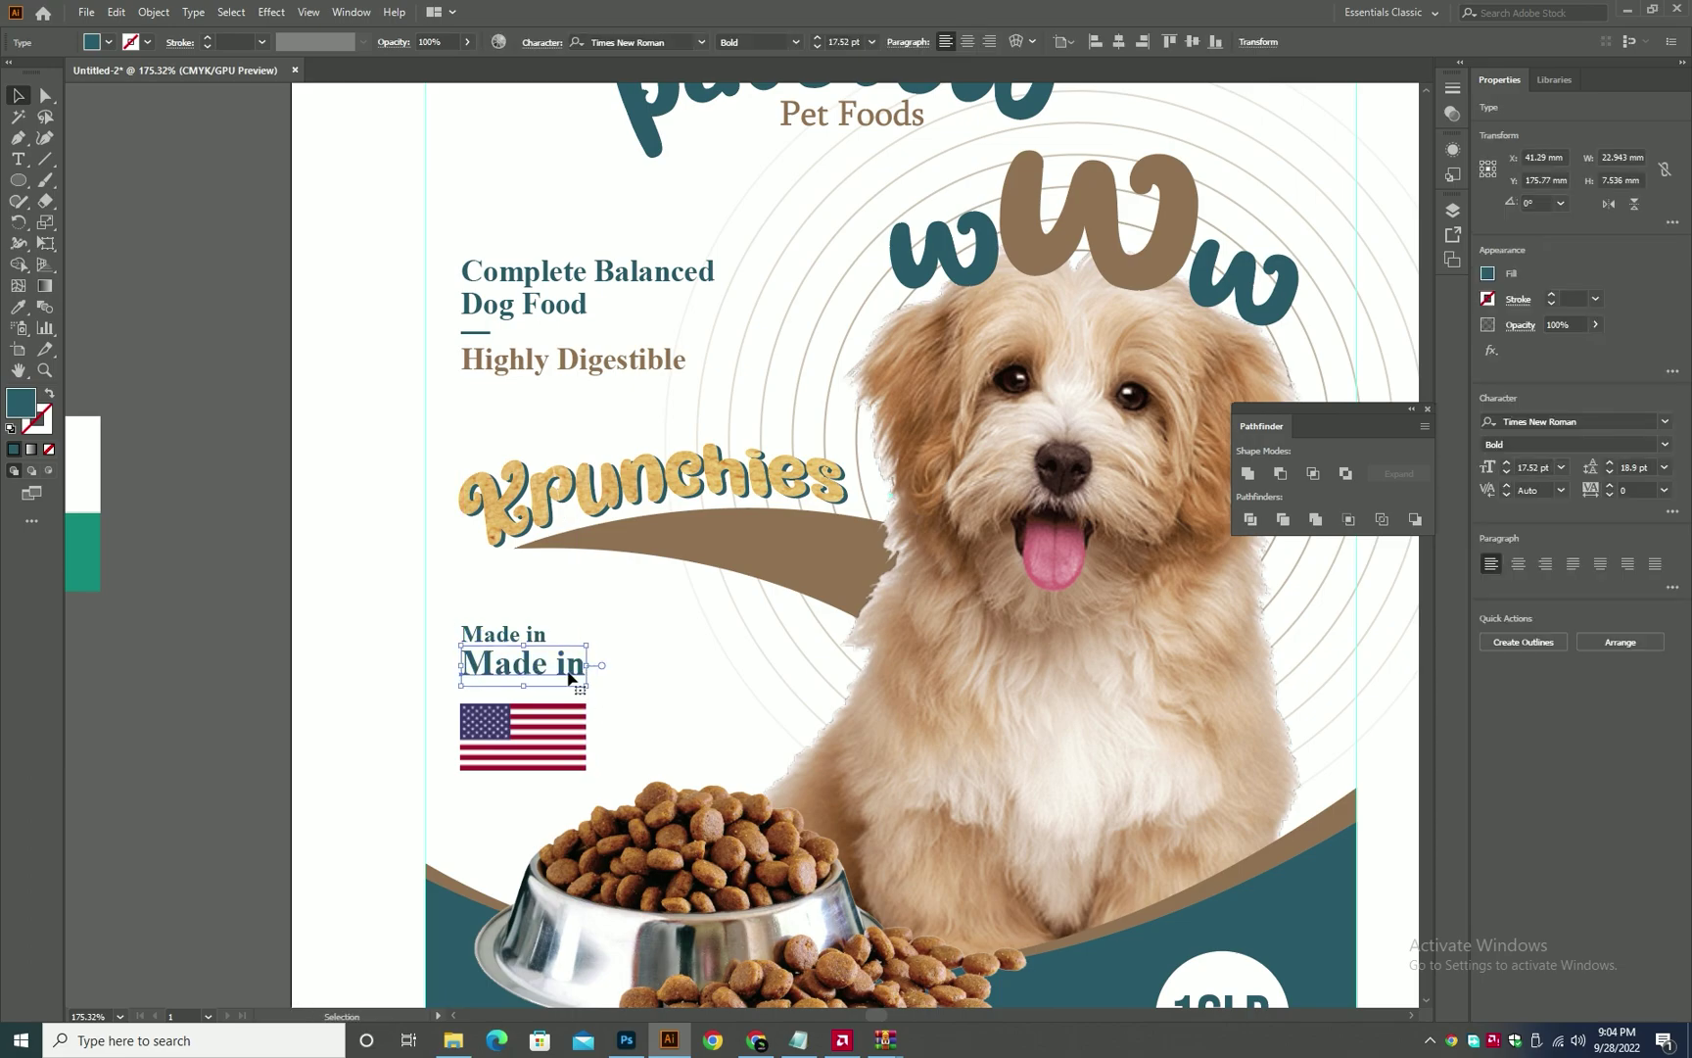
pyautogui.tripleClick(573, 665)
pyautogui.write('USA')
pyautogui.press('Escape')
pyautogui.moveTo(537, 691); pyautogui.dragTo(593, 721)
pyautogui.scroll(3, 501, 706)
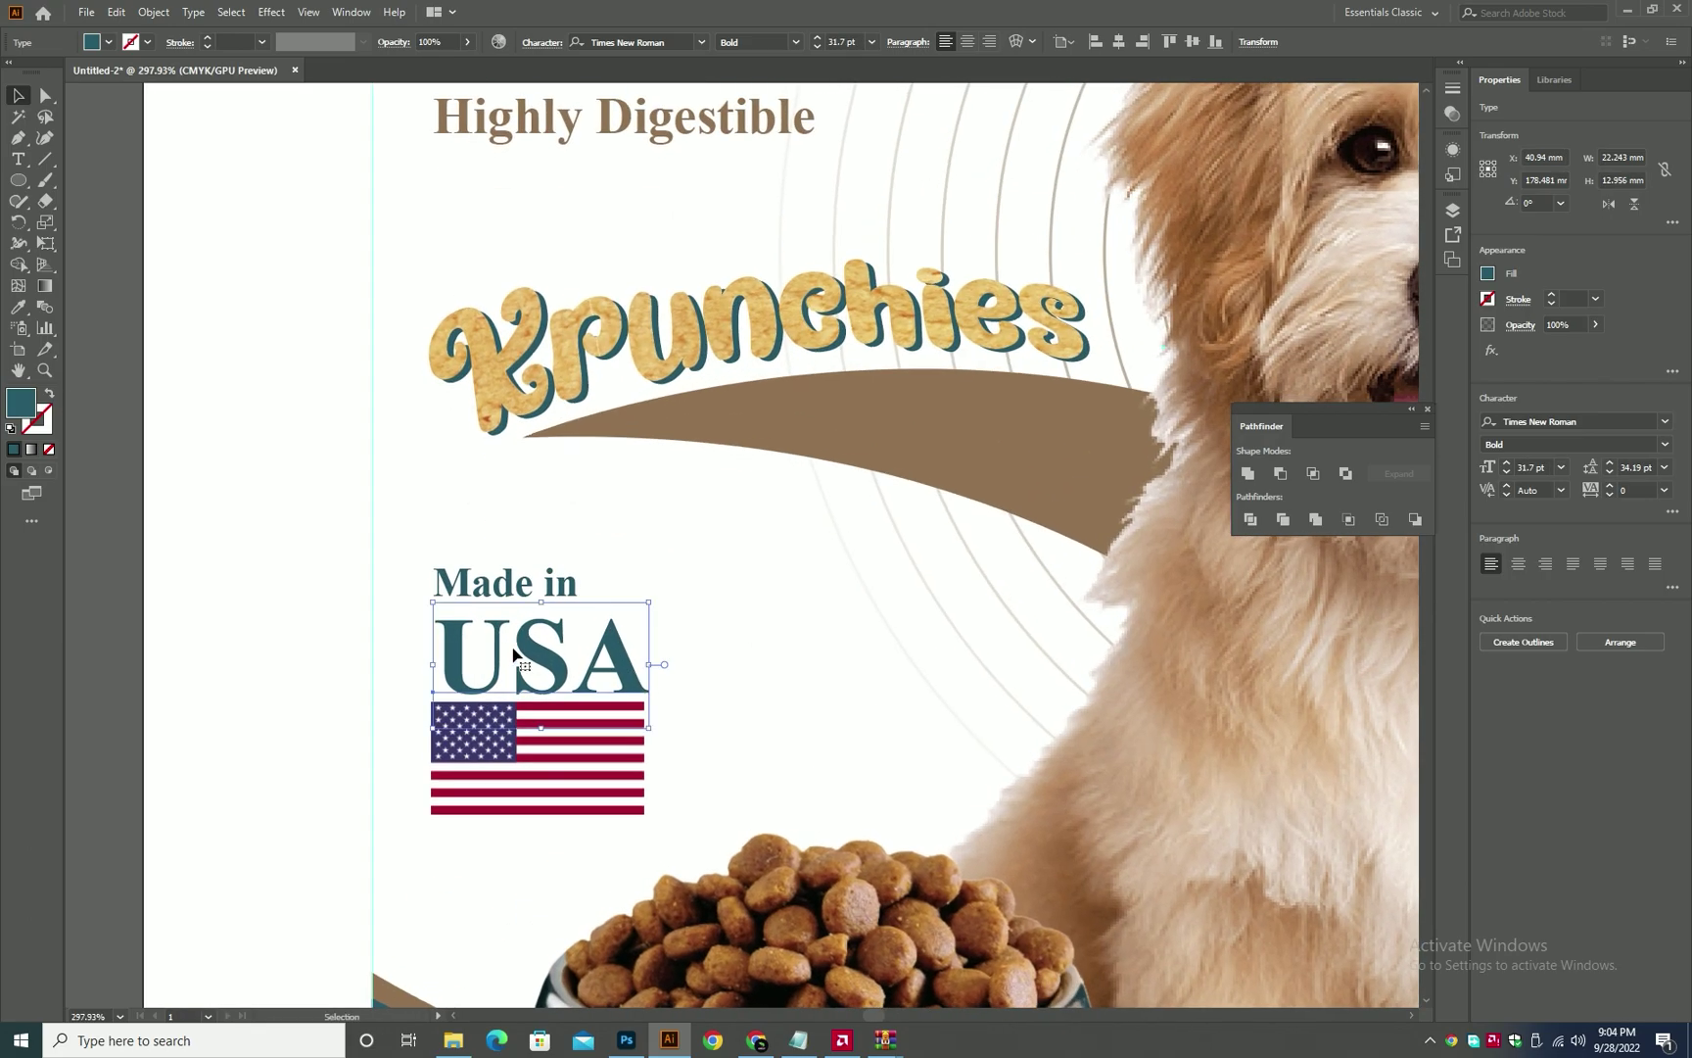
# - Nudge the "USA" text up and slightly left so it lines up with "Made in" and the flag
pyautogui.press('Left')
pyautogui.press('Right')
pyautogui.press('Left')
pyautogui.press('Up')
pyautogui.press('Up')
# - Group the flag with the "Made in" and "USA" texts and shift the group slightly down
pyautogui.click(516, 722)
pyautogui.doubleClick(490, 740)
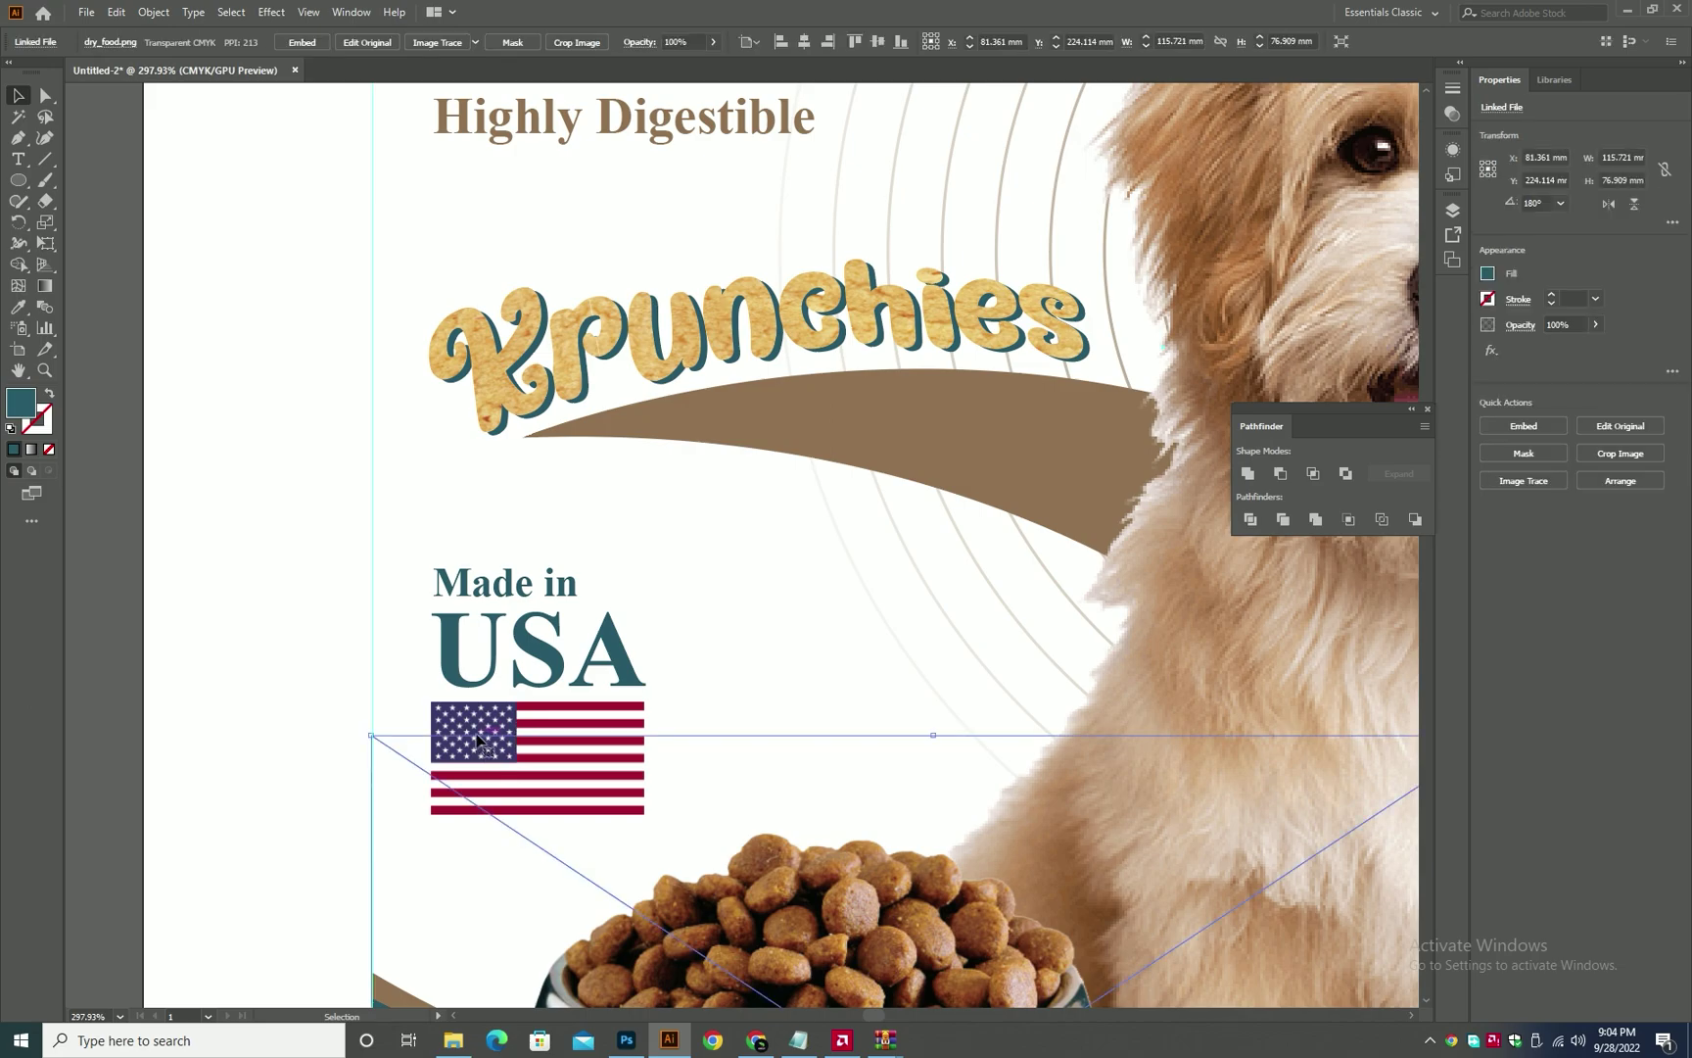
pyautogui.doubleClick(476, 722)
pyautogui.click(523, 710)
pyautogui.click(452, 715)
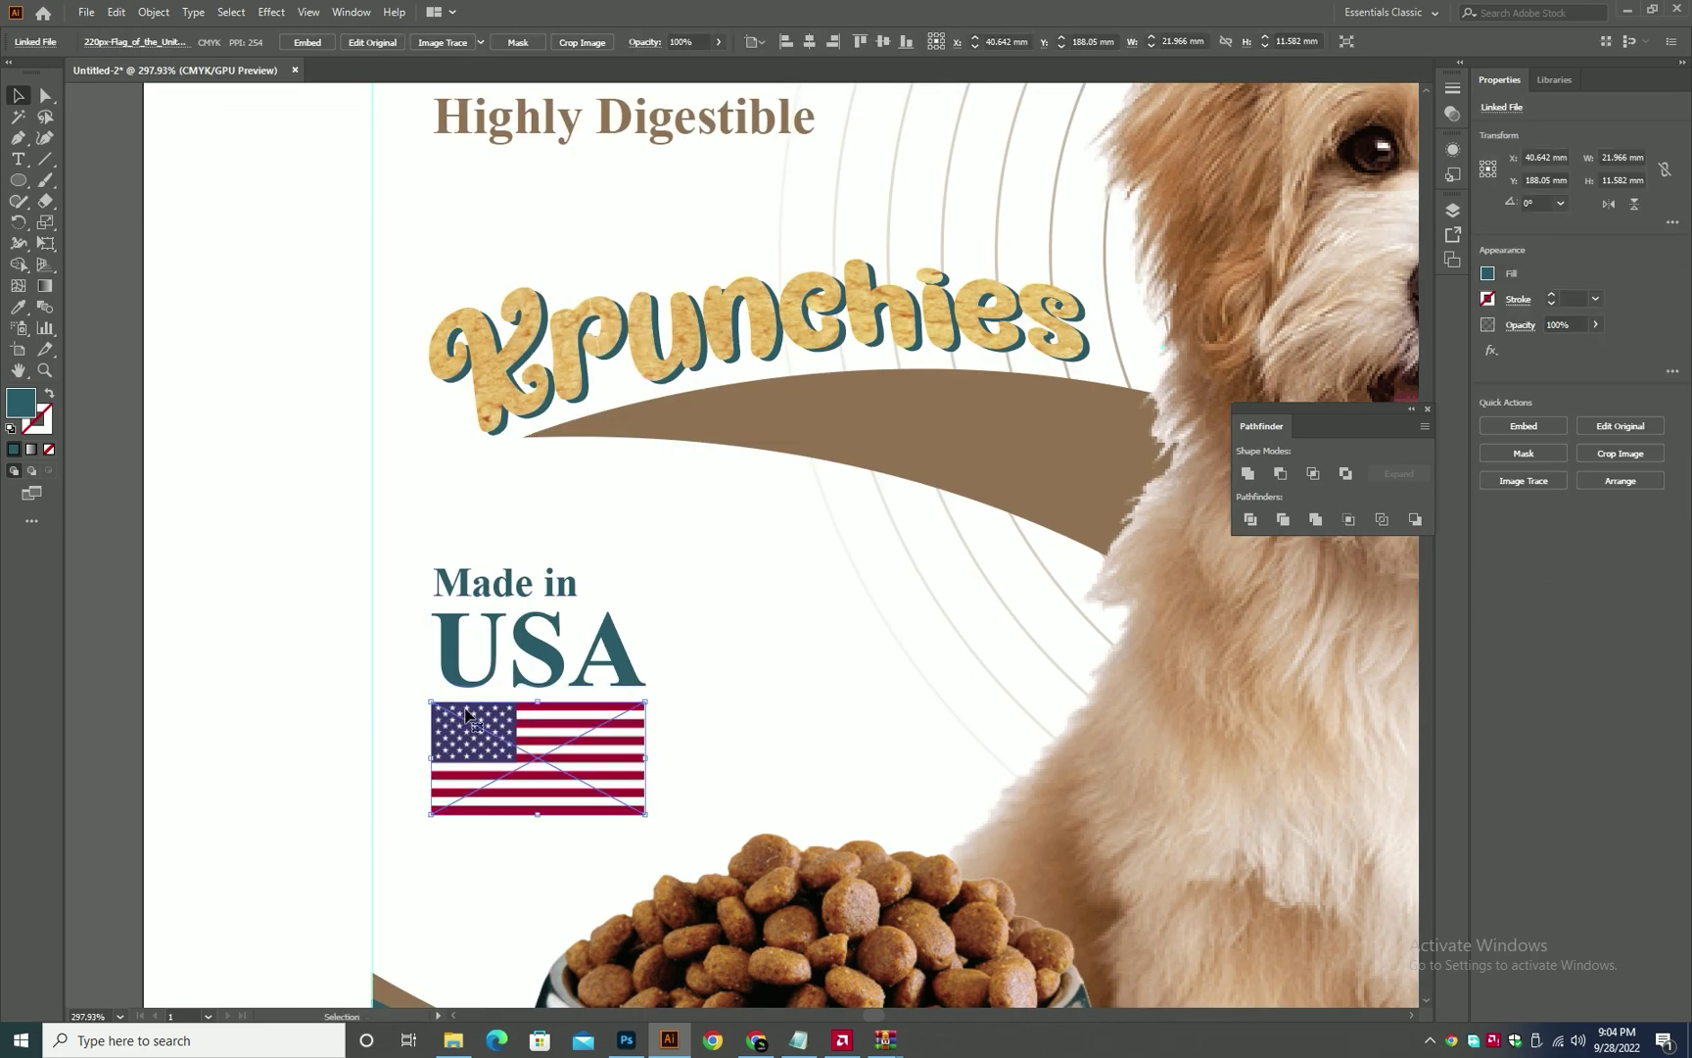
pyautogui.keyDown('shift'); pyautogui.click(487, 600); pyautogui.keyUp('shift')
pyautogui.hotkey('ctrl', '0')
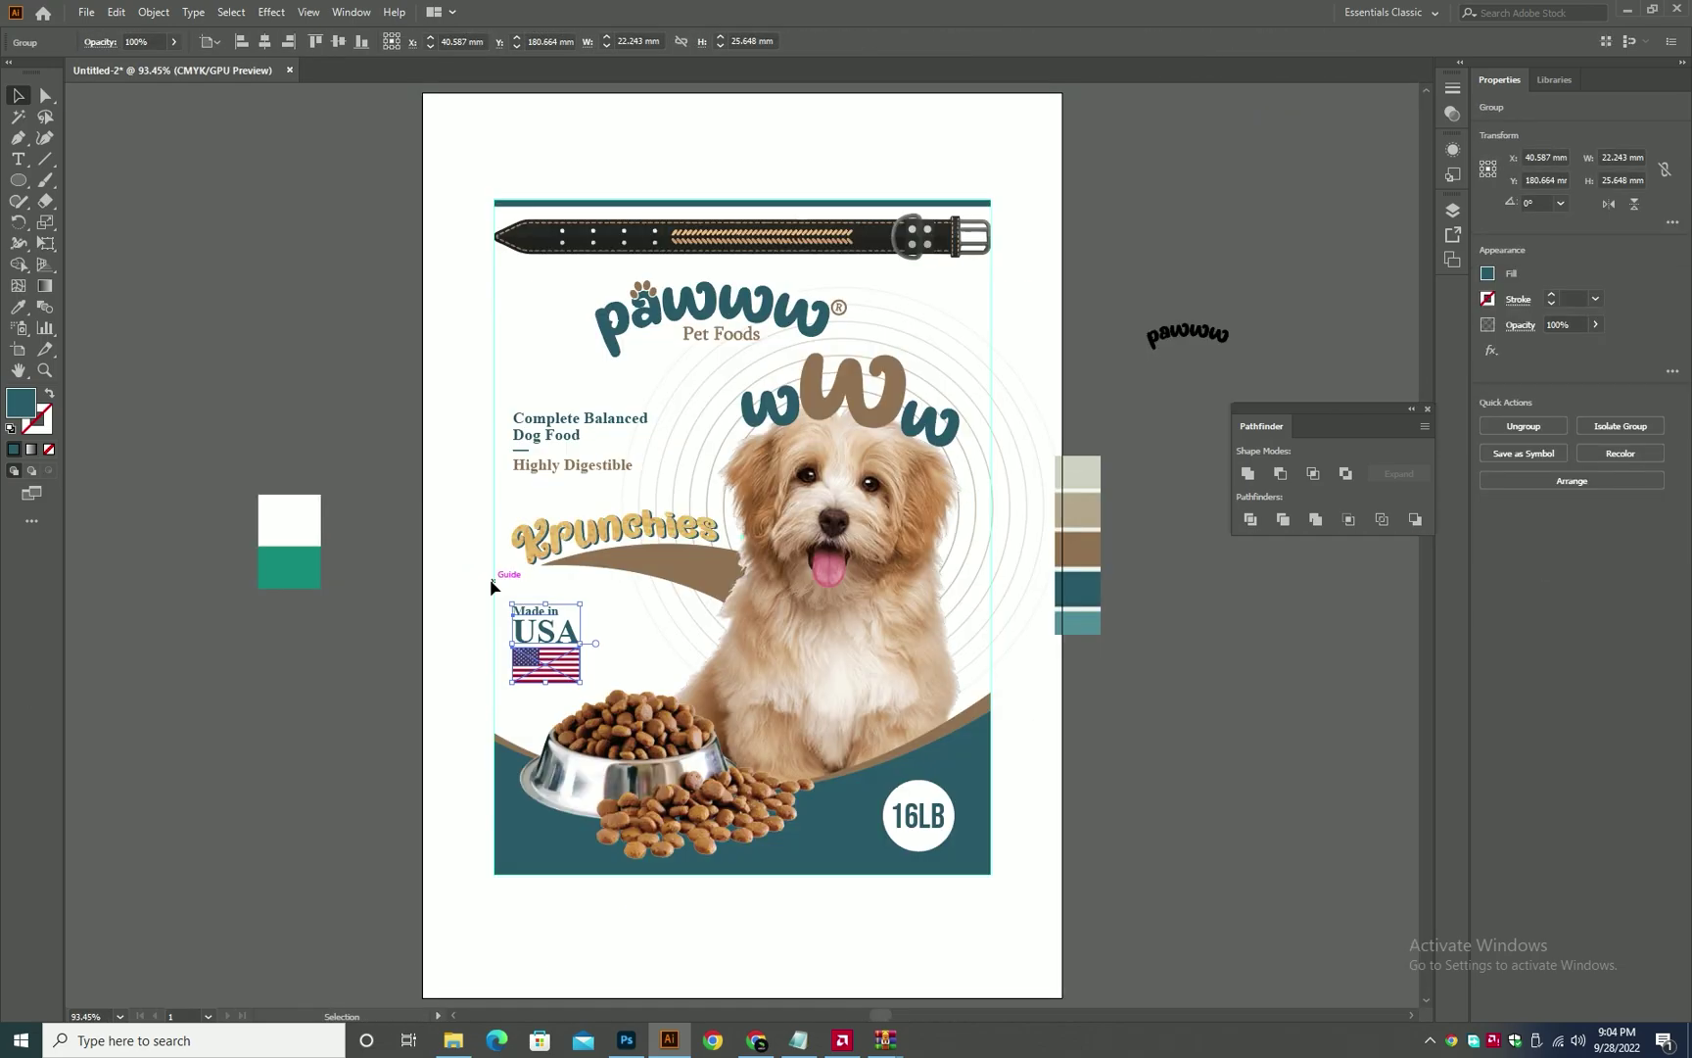
pyautogui.hotkey('ctrl', 'g')
pyautogui.scroll(1, 524, 609)
pyautogui.moveTo(526, 596); pyautogui.dragTo(516, 606)
pyautogui.click(349, 674)
# - Check the pouch artwork against the product brief in Notepad
pyautogui.moveTo(1086, 724); pyautogui.dragTo(1103, 738)
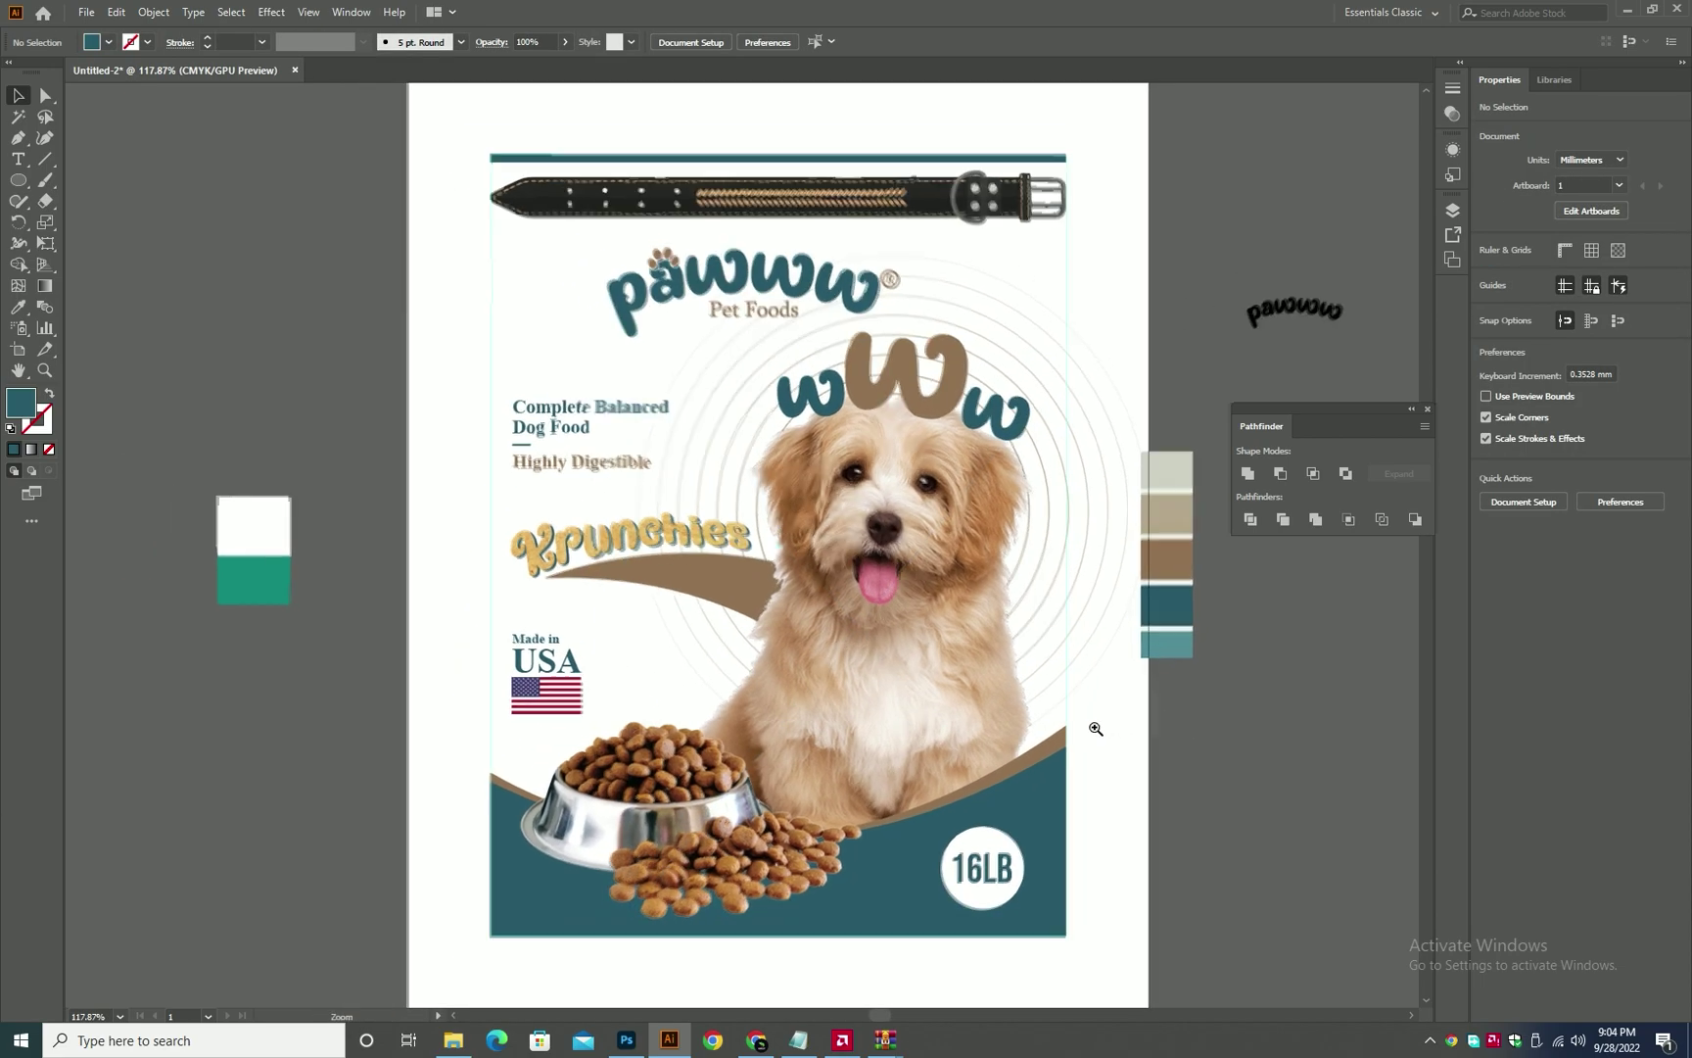
pyautogui.keyDown('ctrl'); pyautogui.click(1095, 728); pyautogui.keyUp('ctrl')
pyautogui.moveTo(677, 985); pyautogui.dragTo(880, 1006)
pyautogui.click(803, 1044)
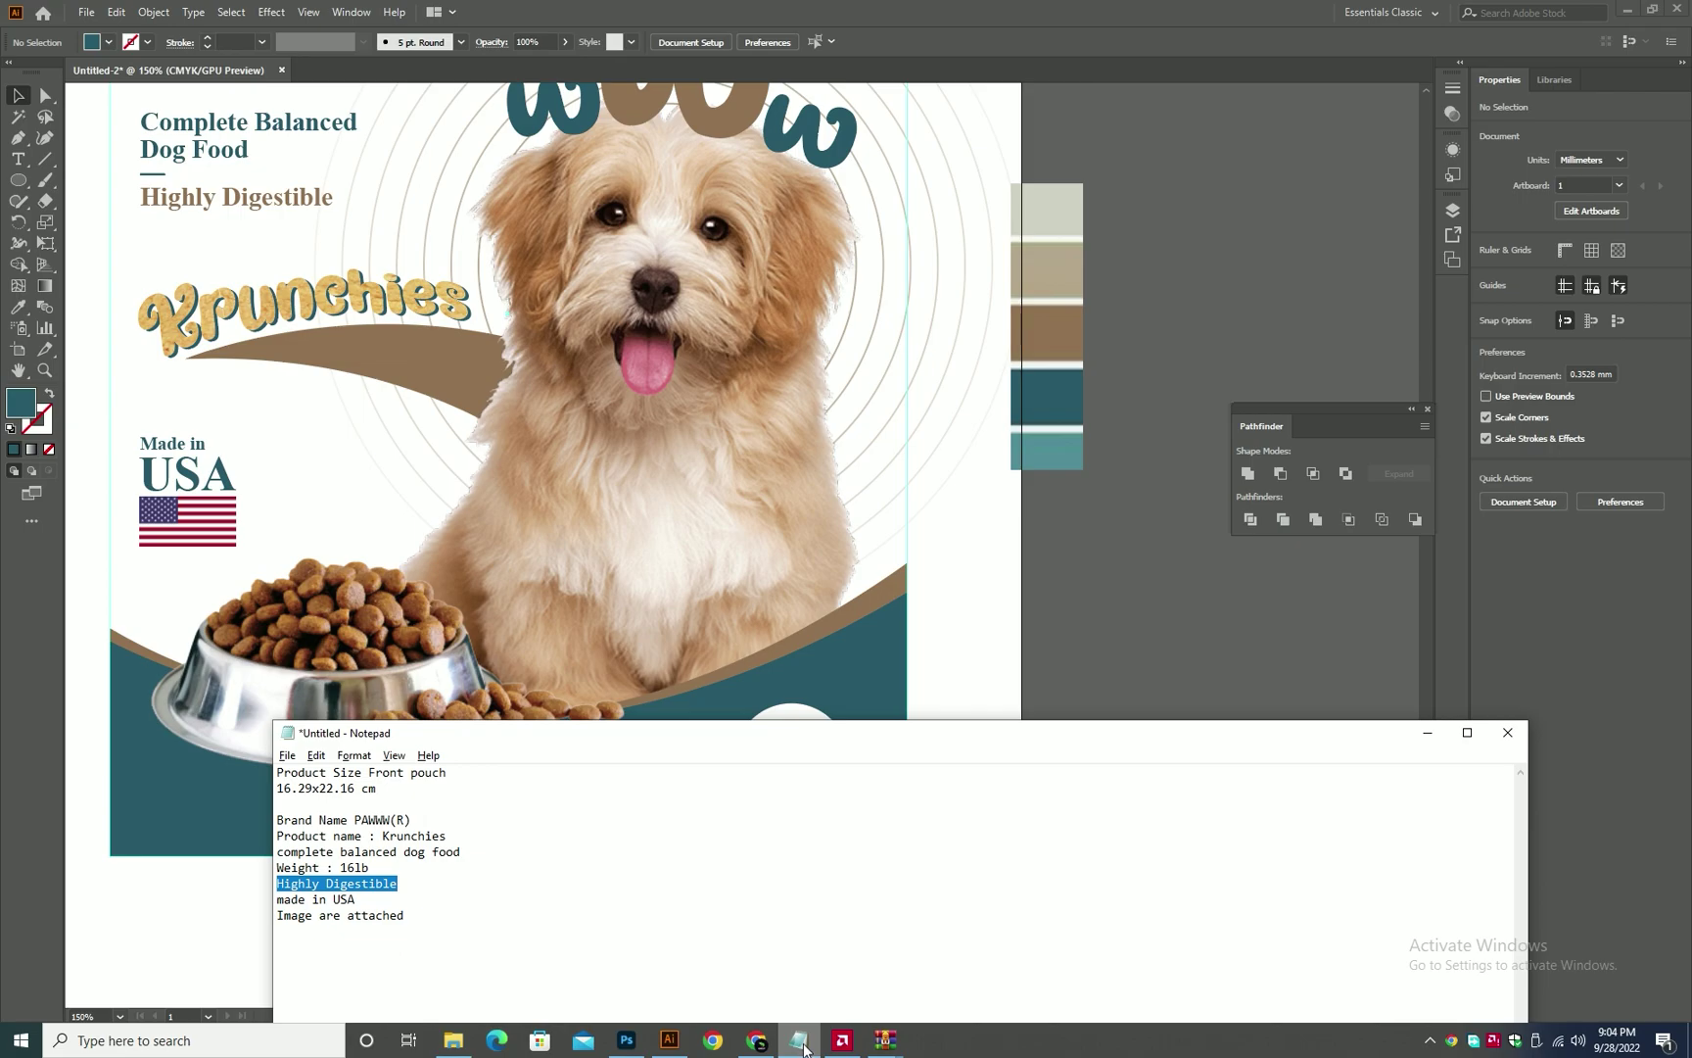
pyautogui.click(801, 1042)
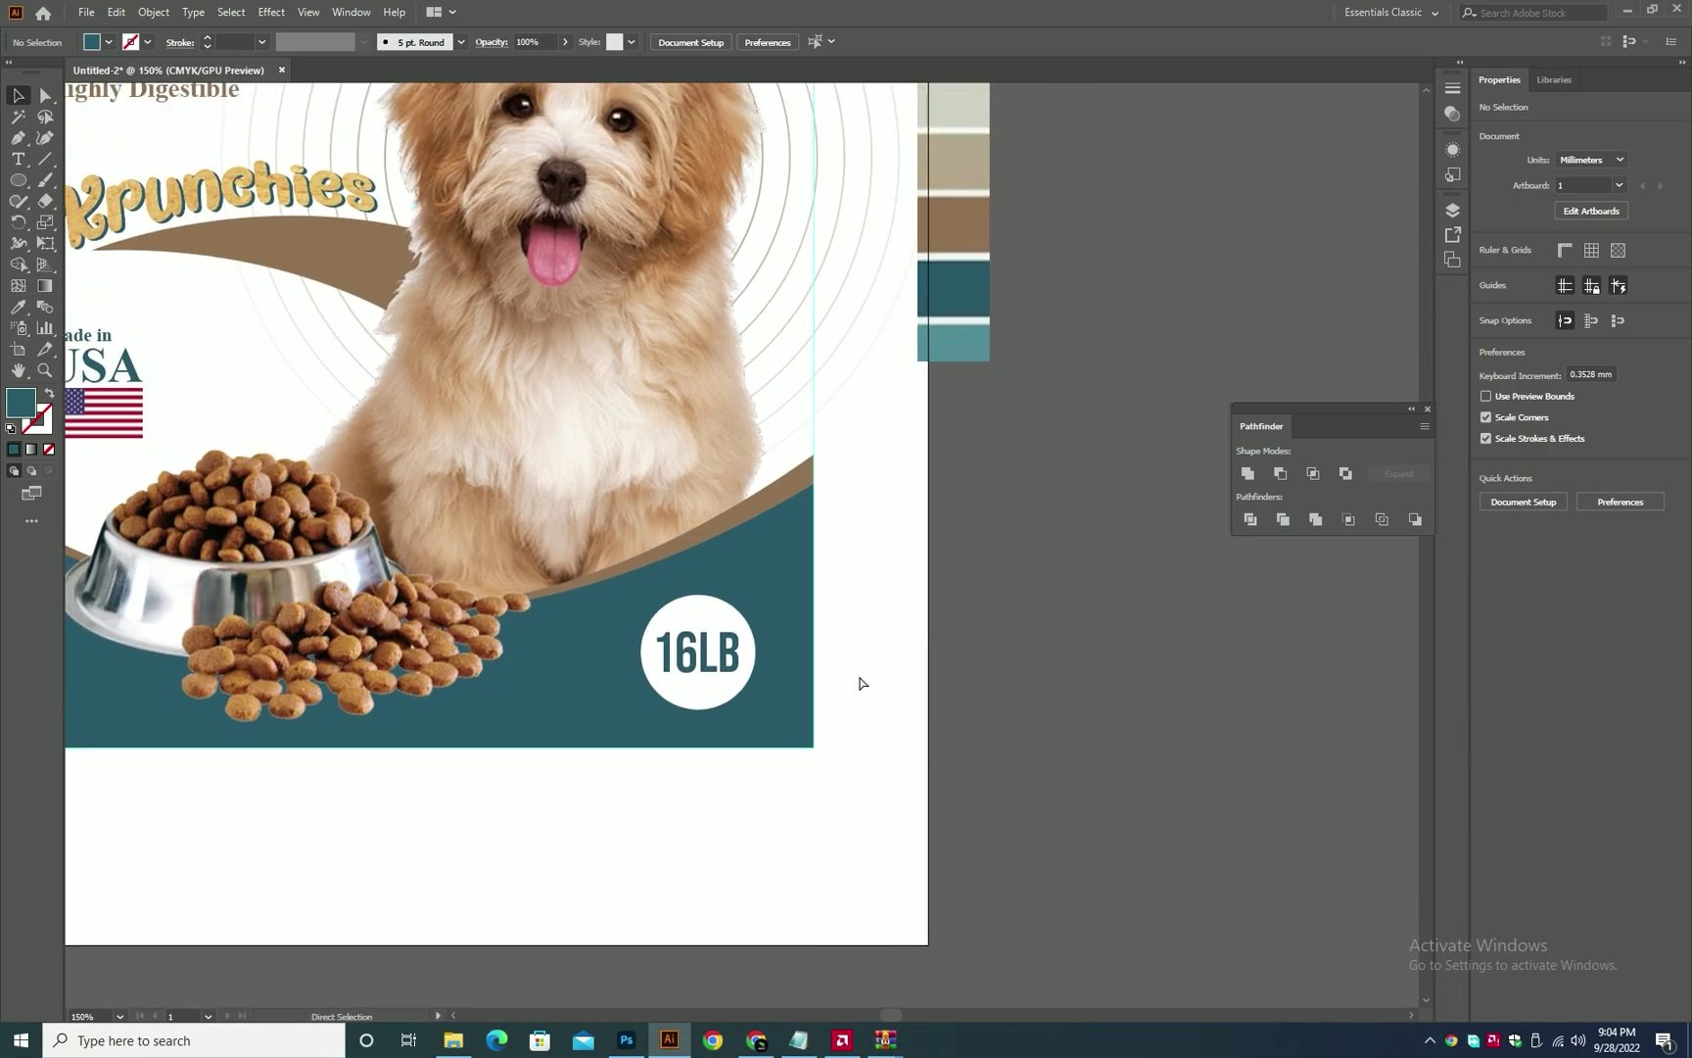
# - Delete the leftover colour swatches and the spare black pawww lettering outside the artboard
pyautogui.hotkey('ctrl', '0')
pyautogui.doubleClick(1153, 429)
pyautogui.doubleClick(1155, 429)
pyautogui.click(1185, 335)
pyautogui.press('Delete')
pyautogui.click(304, 524)
pyautogui.press('Delete')
# - Draw a rectangle of about 162.76 × 221.6 mm covering the whole pouch area
pyautogui.press('m')
pyautogui.moveTo(495, 201); pyautogui.dragTo(990, 878)
pyautogui.press('v')
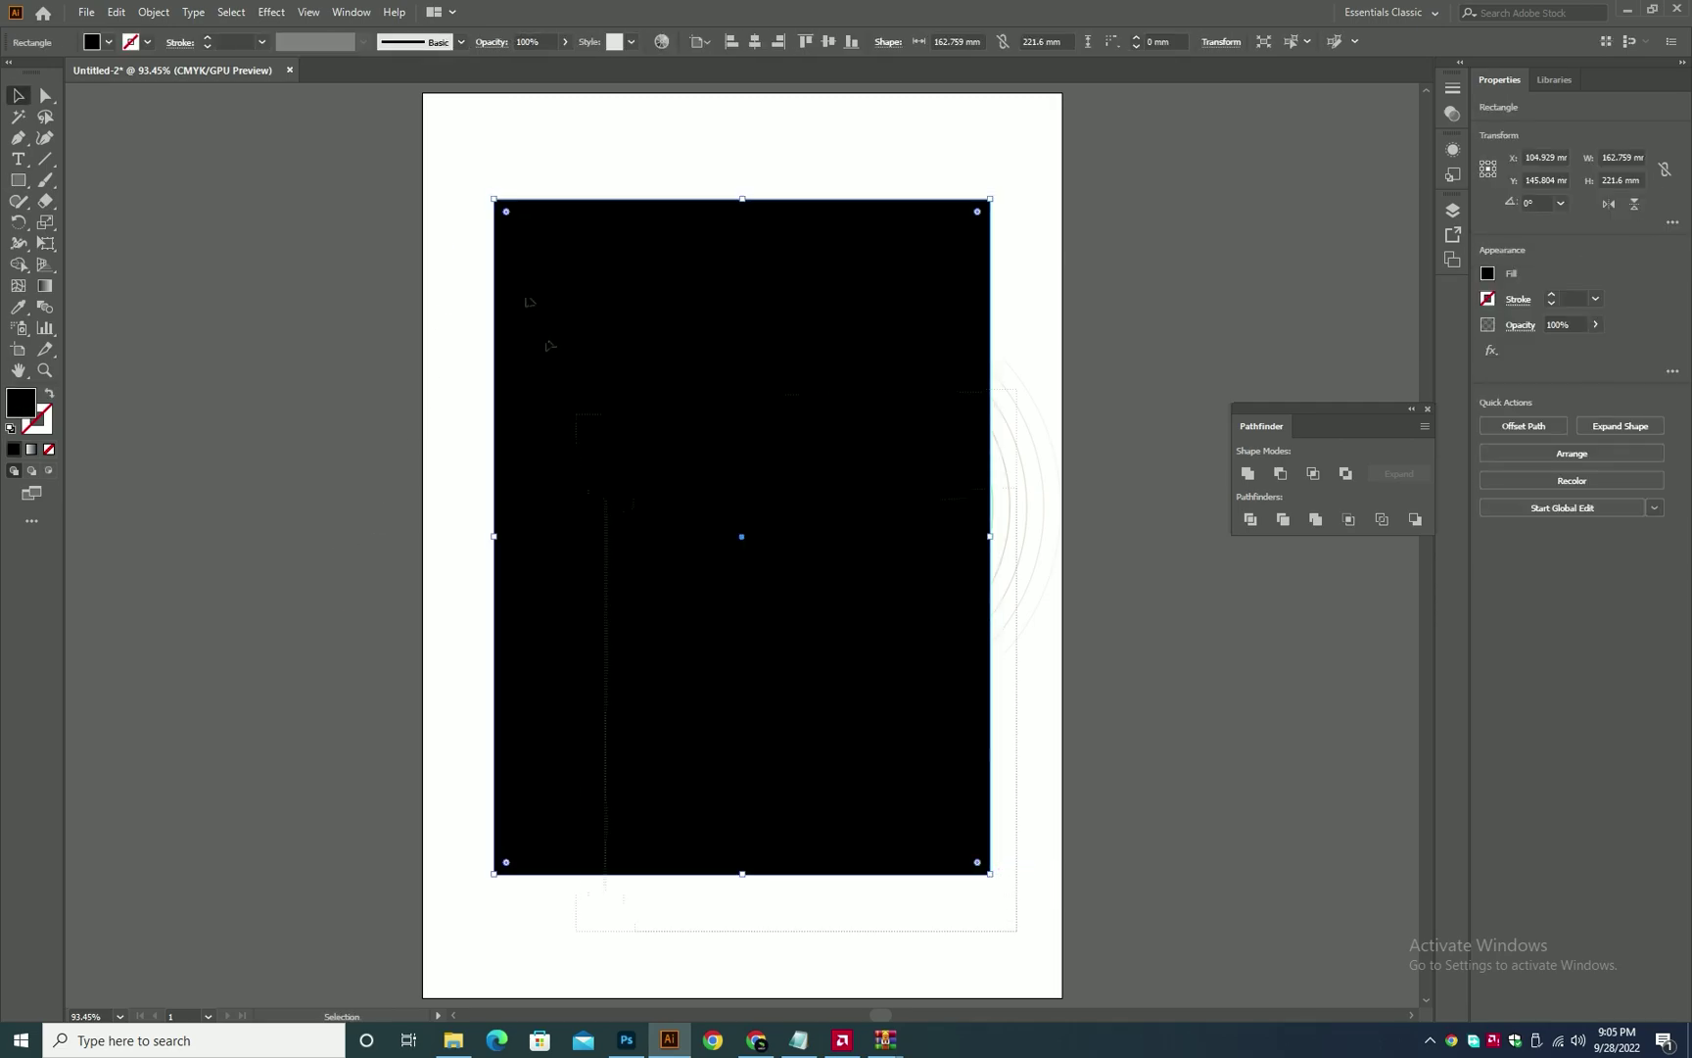
# - Clip all the pouch artwork to the covering rectangle and put a copy of the clipped group on the clipboard
pyautogui.hotkey('ctrl', 'a')
pyautogui.hotkey('ctrl', '7')
pyautogui.moveTo(1026, 283); pyautogui.dragTo(921, 247)
pyautogui.moveTo(1001, 149); pyautogui.dragTo(870, 360)
pyautogui.hotkey('ctrl', 'x')
pyautogui.hotkey('ctrl', 'z')
# - Switch to Photoshop and delete the dog image and the black layer from Layer 42.psb
pyautogui.click(629, 1046)
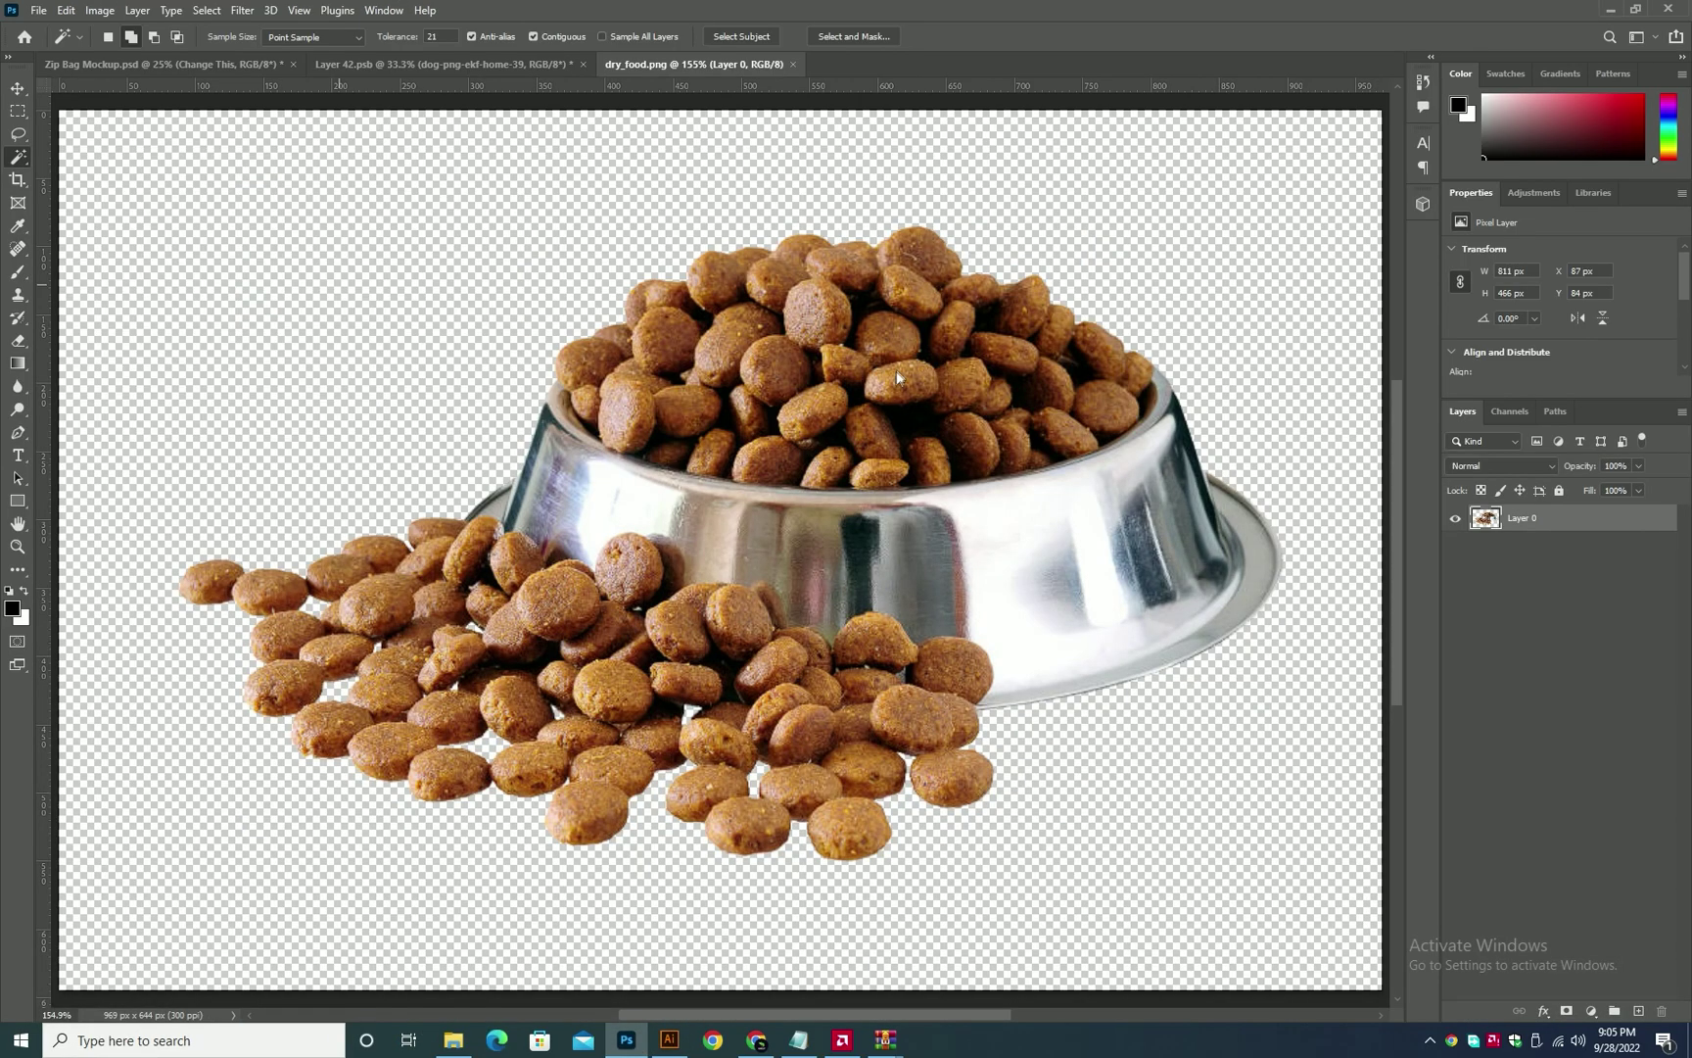
pyautogui.press('v')
pyautogui.hotkey('ctrl', '-')
pyautogui.hotkey('ctrl', '-')
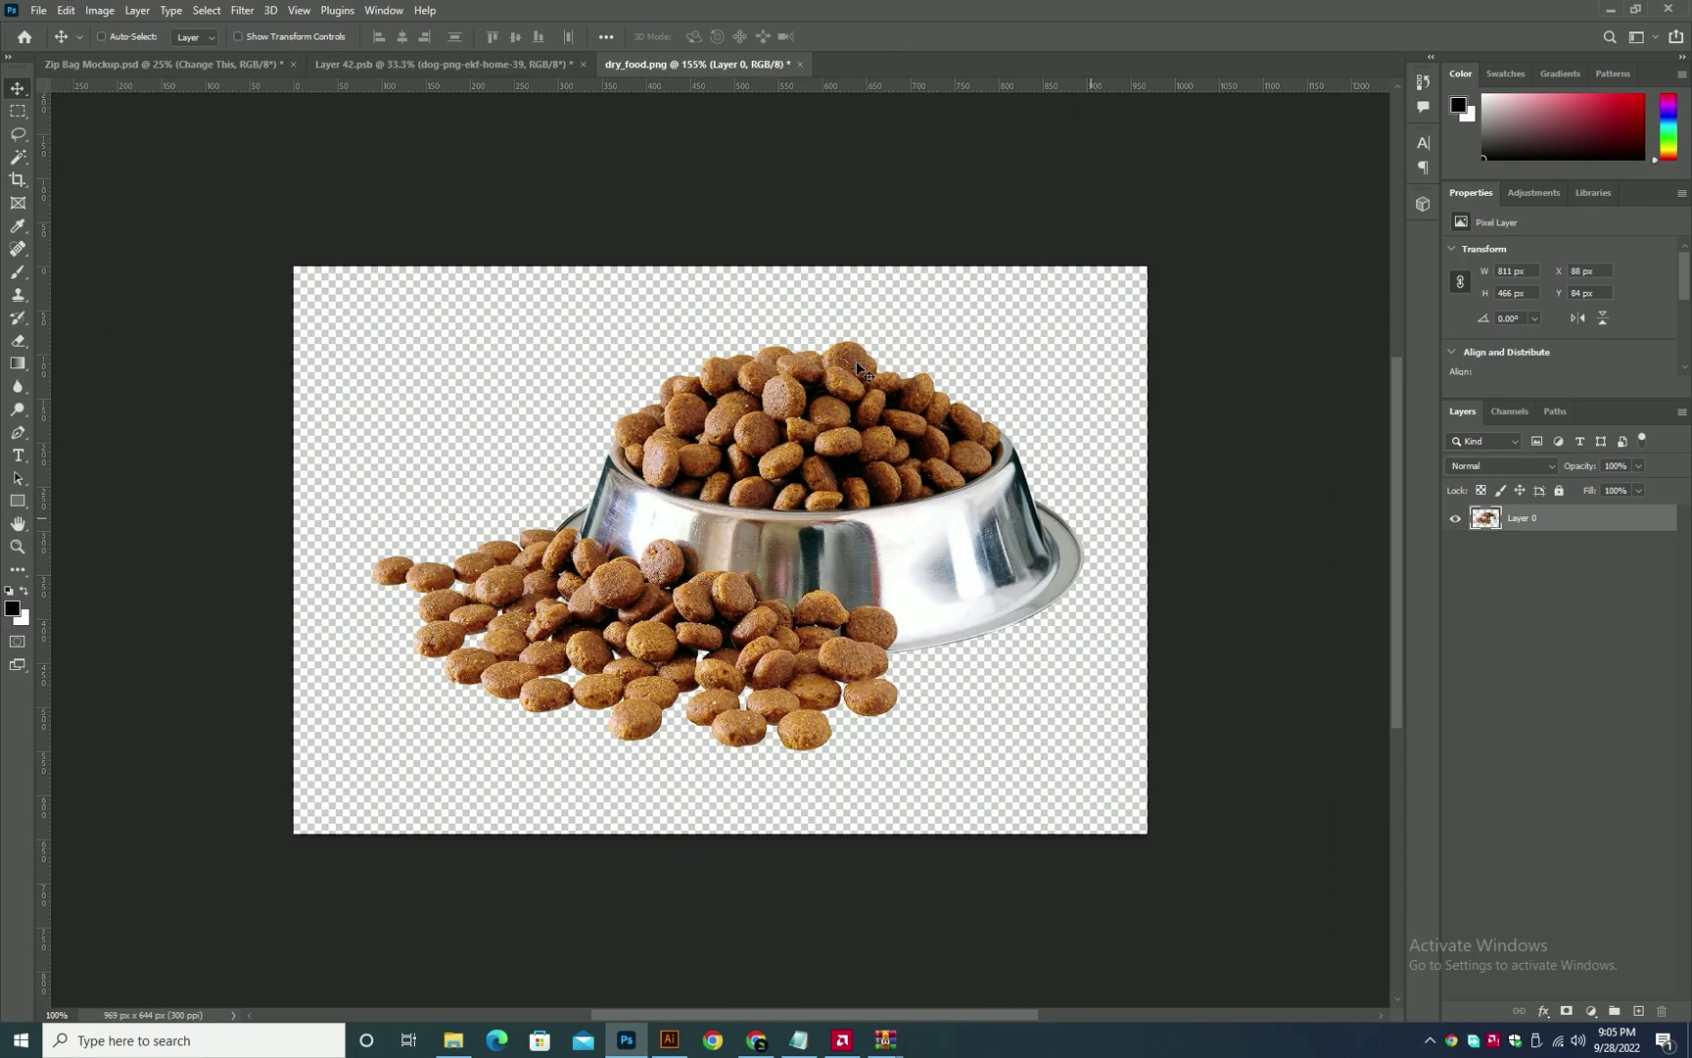
pyautogui.click(534, 67)
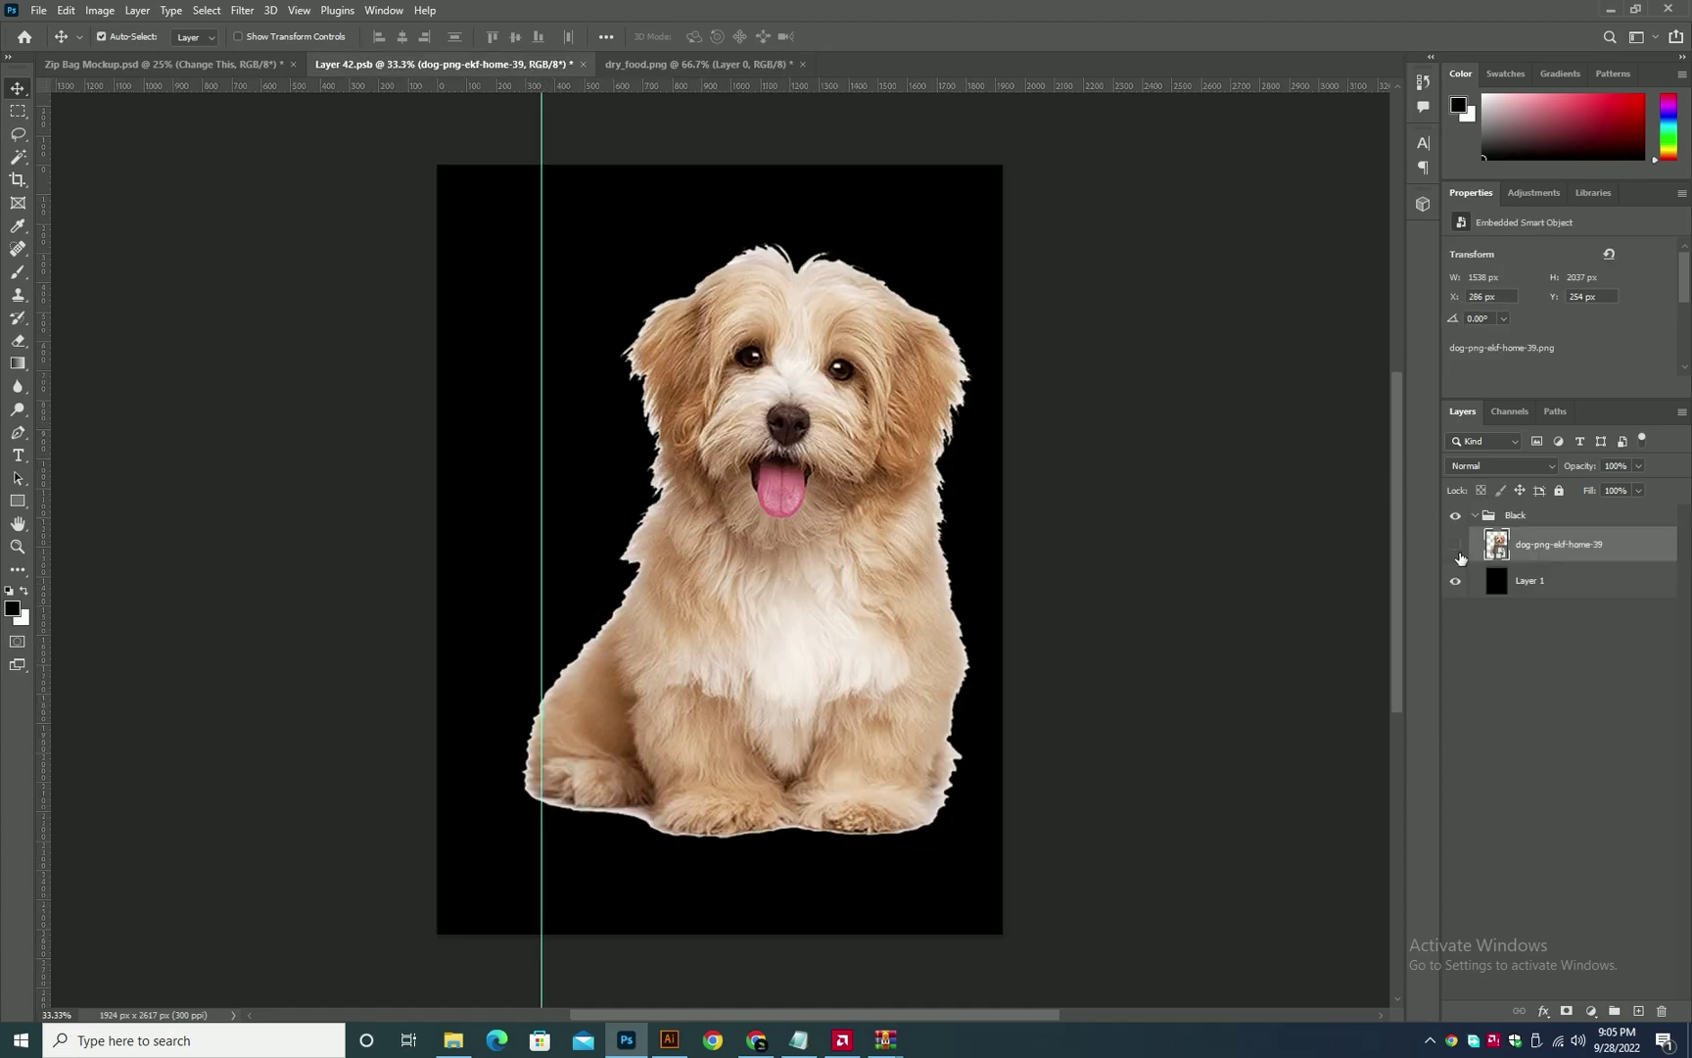
pyautogui.press('Delete')
pyautogui.press('Delete')
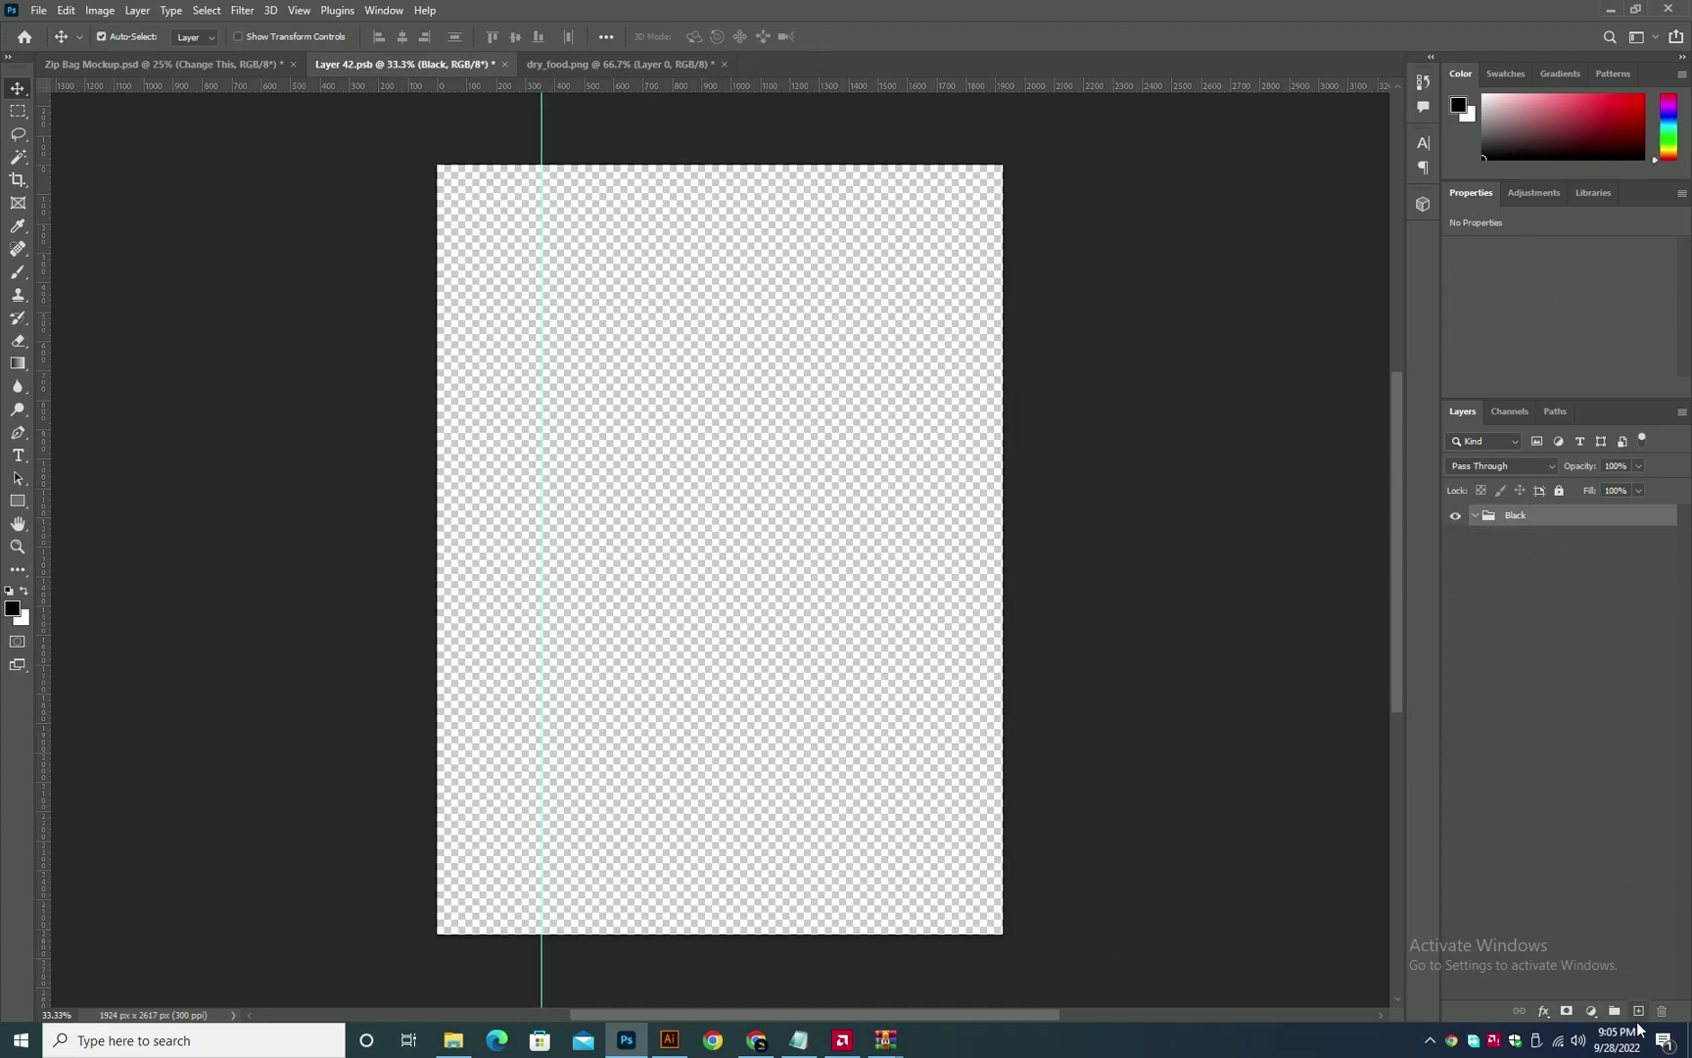
# - Add a new empty layer to Layer 42.psb and ungroup it from the Black group
pyautogui.click(1639, 1011)
pyautogui.click(1570, 520)
pyautogui.hotkey('ctrl', 'shift', 'g')
# - Paste the clipped artwork as pixels, scale it to fill the whole canvas and centre it horizontally
pyautogui.hotkey('ctrl', 'v')
pyautogui.click(914, 283)
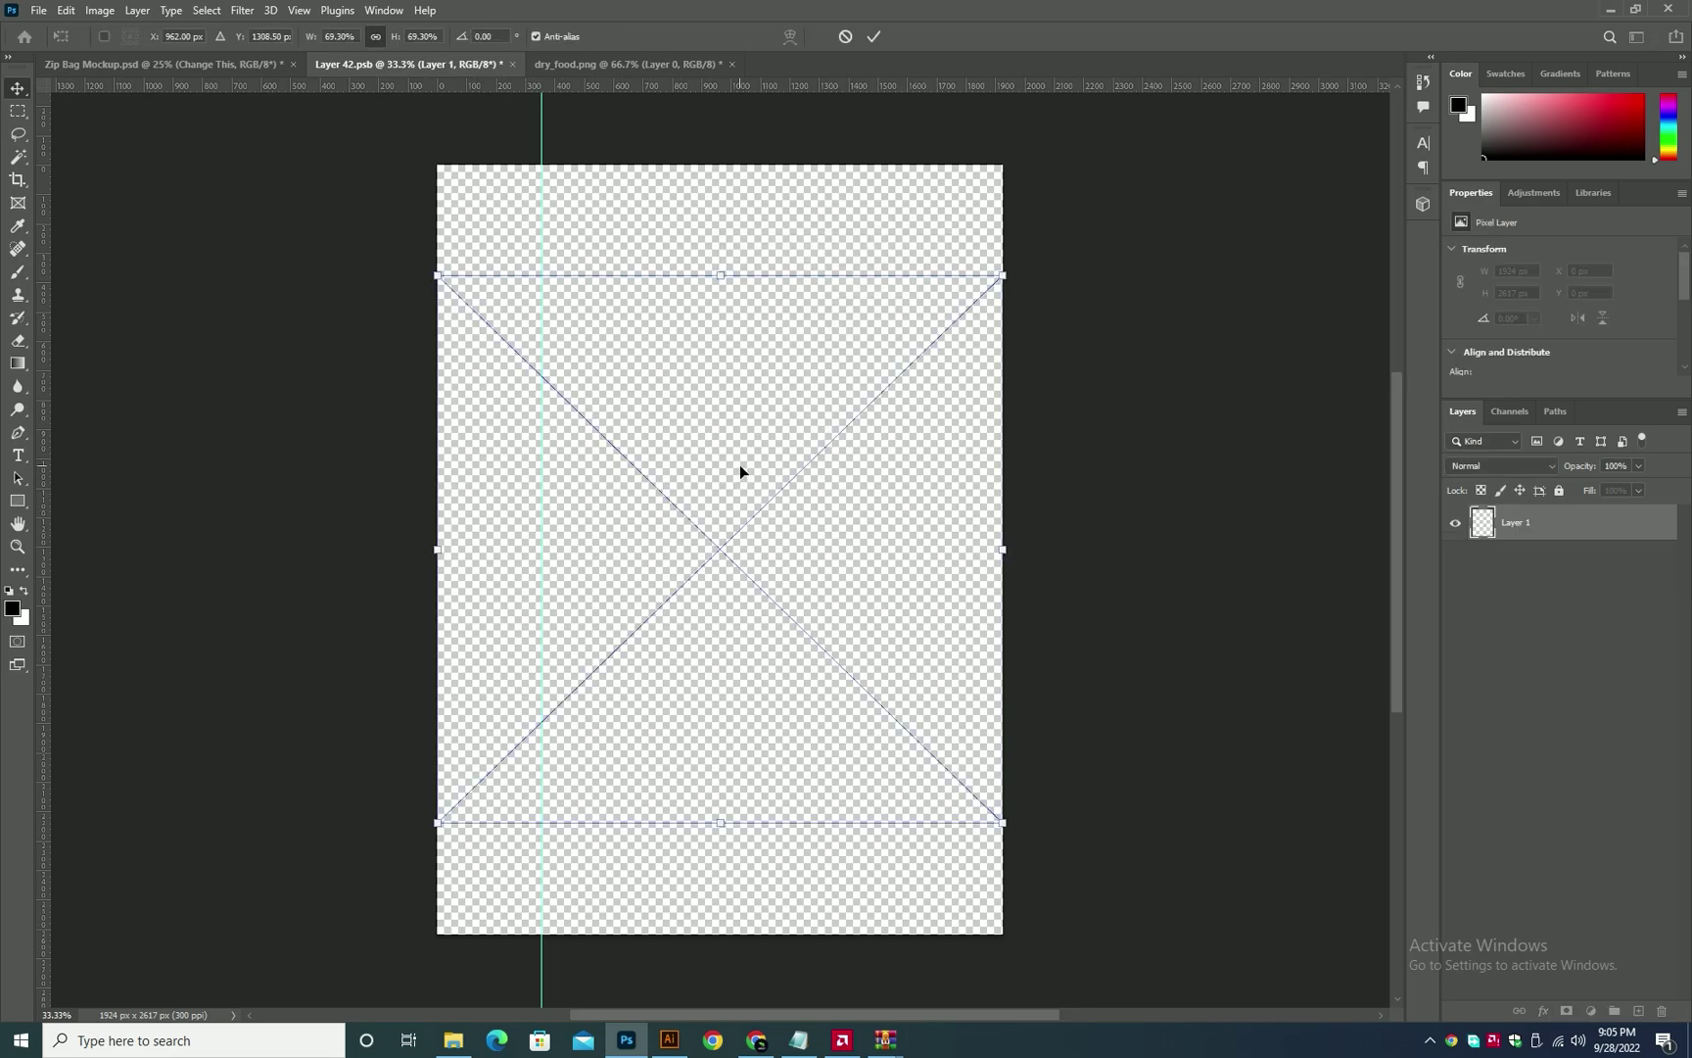
pyautogui.moveTo(719, 278); pyautogui.dragTo(721, 160)
pyautogui.moveTo(716, 823); pyautogui.dragTo(723, 962)
pyautogui.press('Return')
pyautogui.hotkey('ctrl', 'a')
pyautogui.click(402, 36)
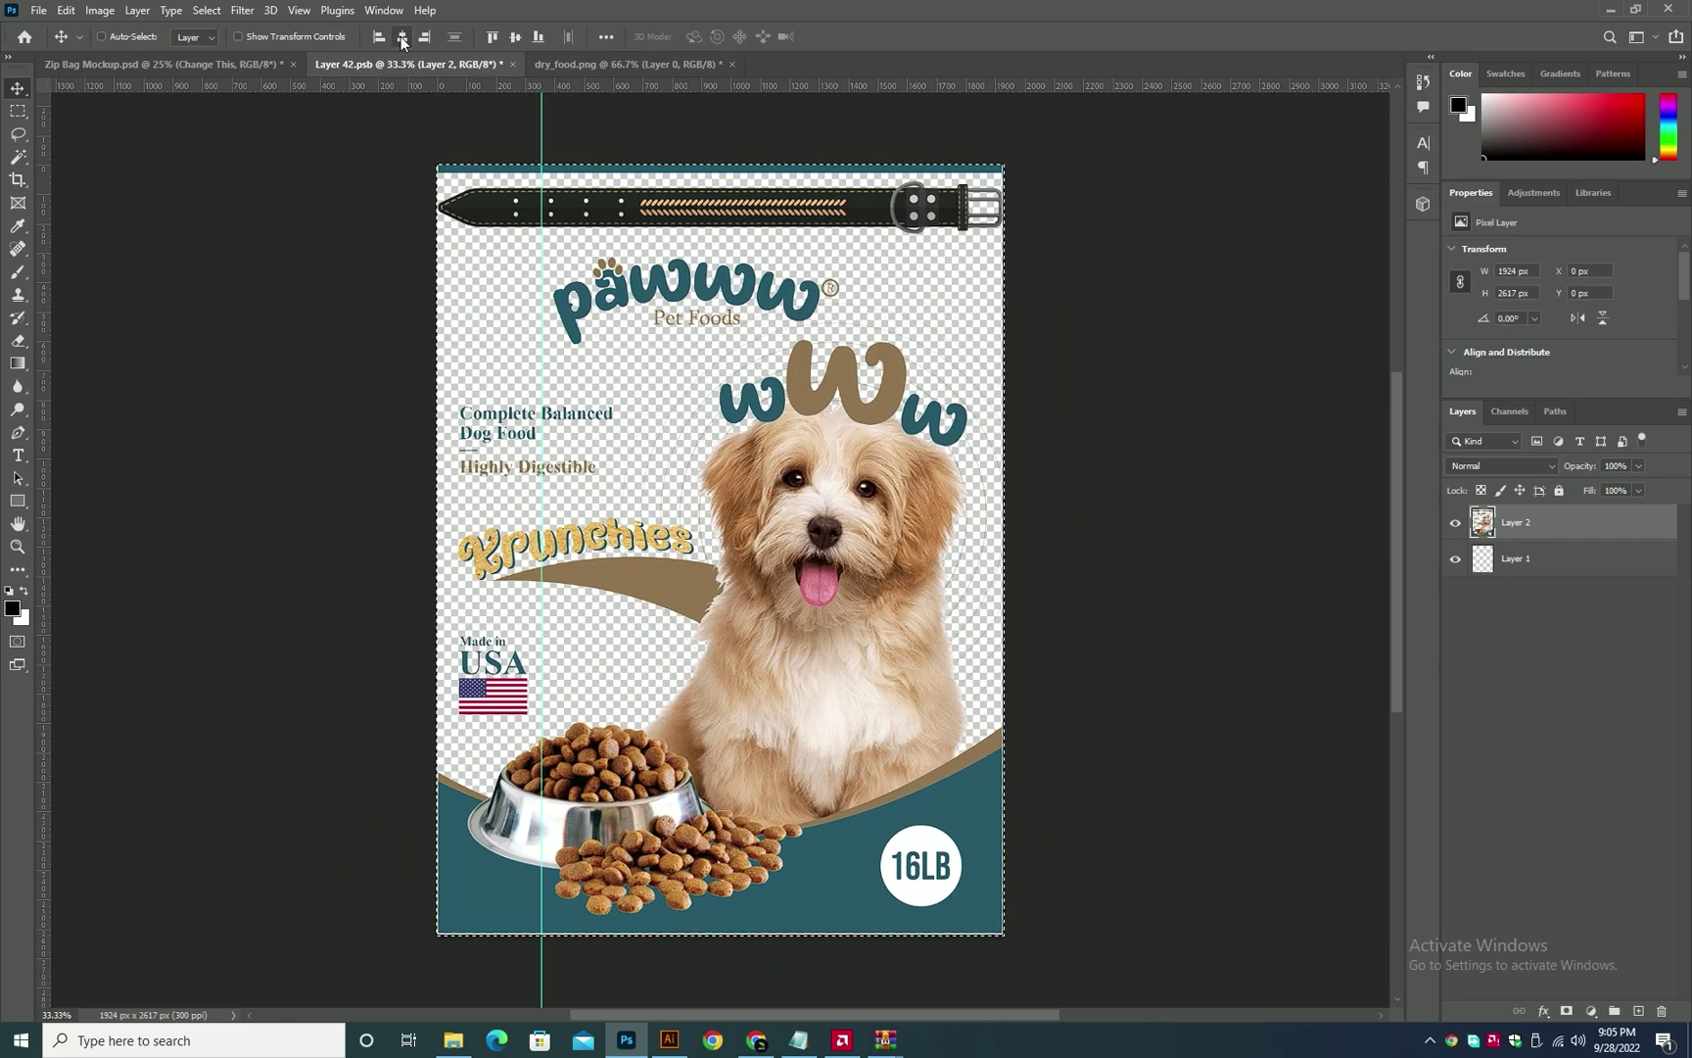
pyautogui.hotkey('ctrl', 't')
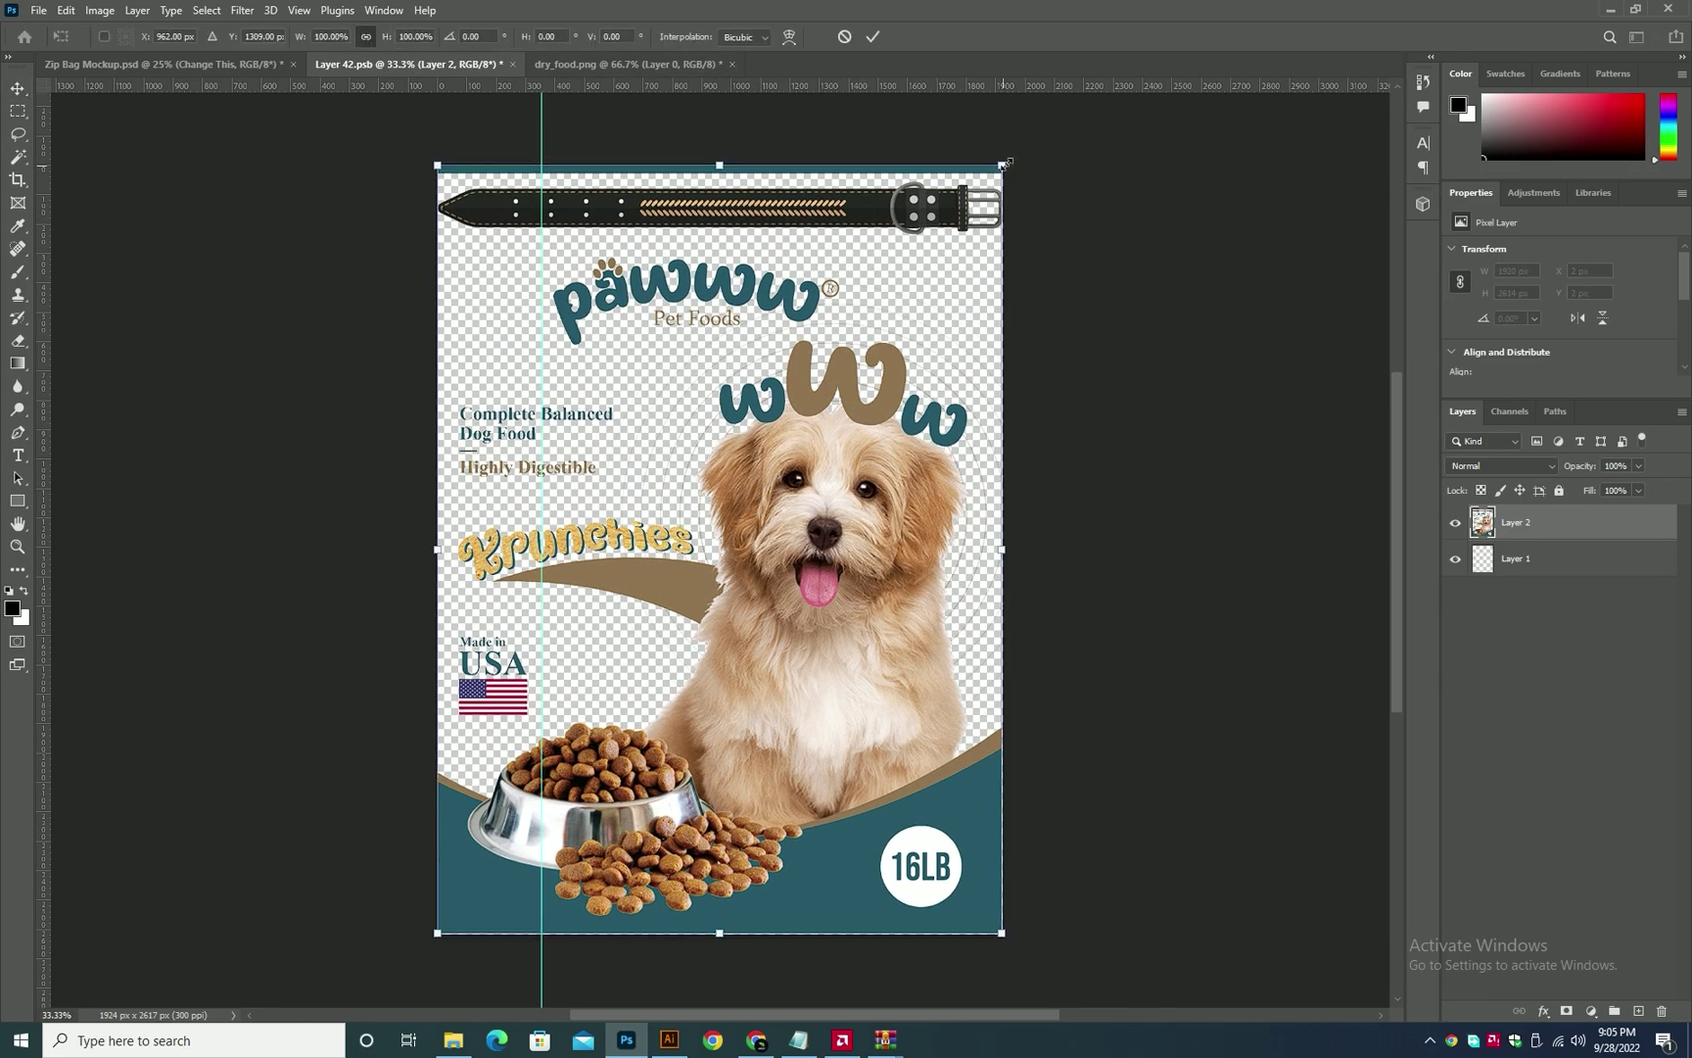
pyautogui.press('Return')
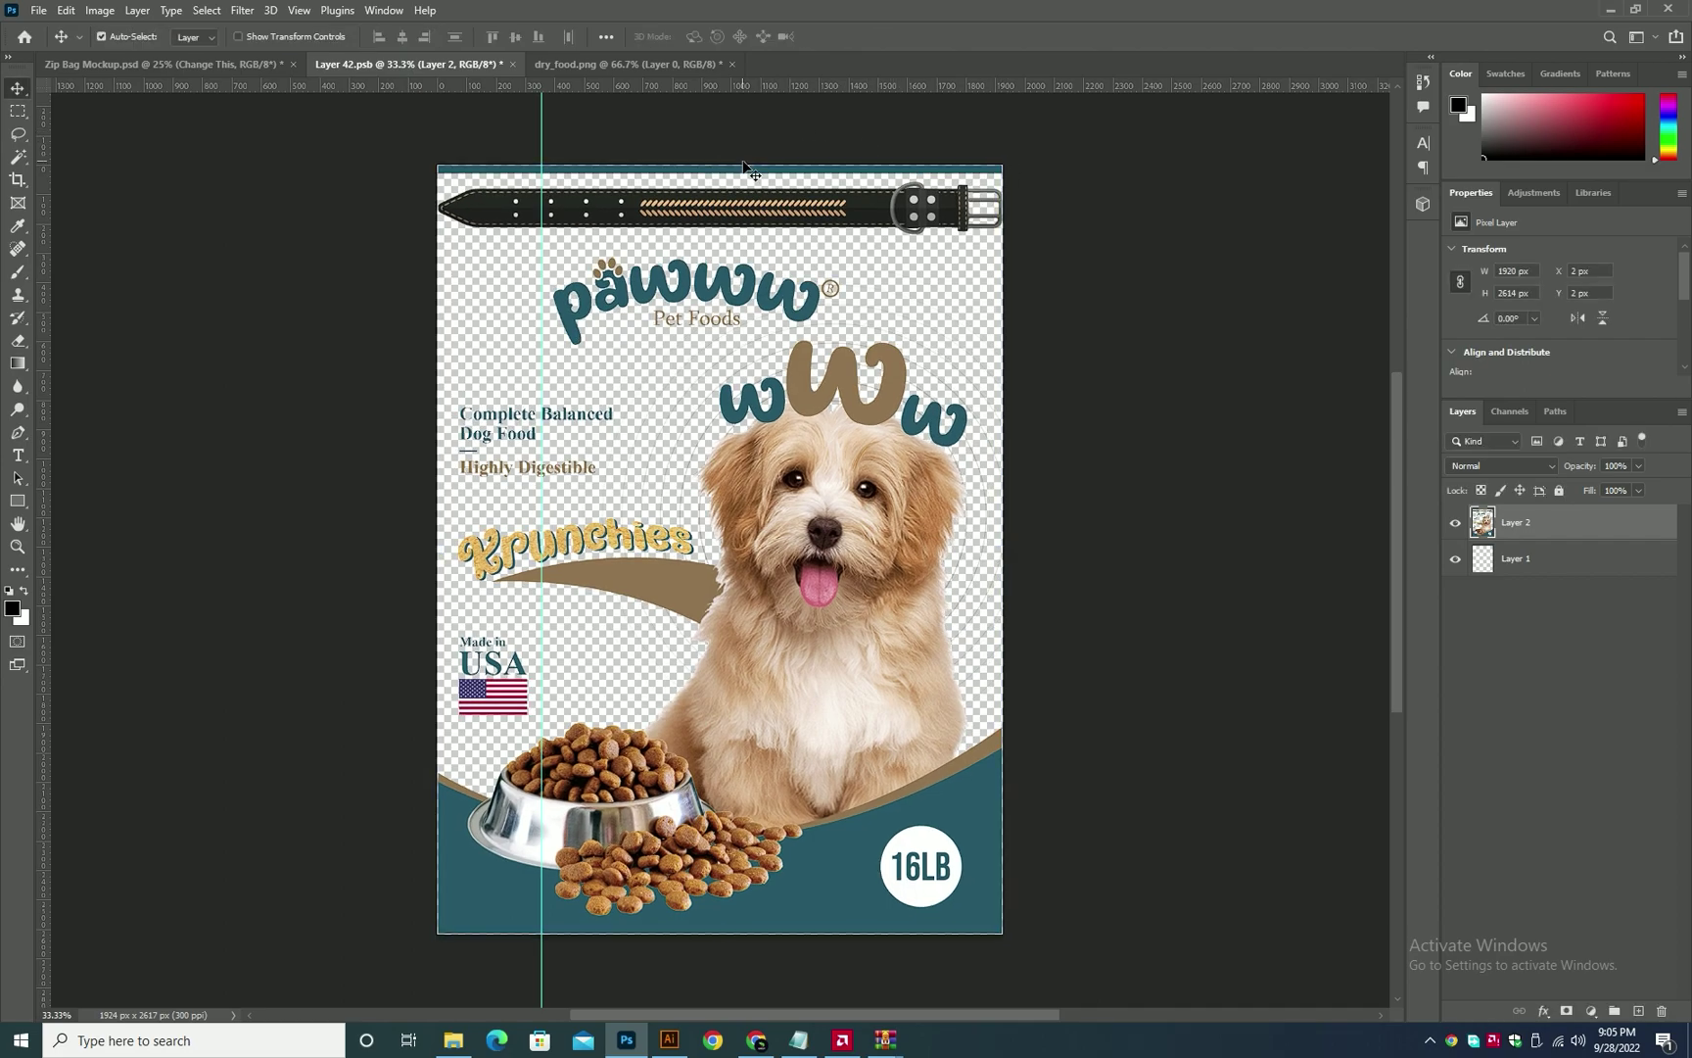
# - Save Layer 42.psb and check the artwork on the pouch in Zip Bag Mockup.psd
pyautogui.hotkey('ctrl', 's')
pyautogui.click(192, 71)
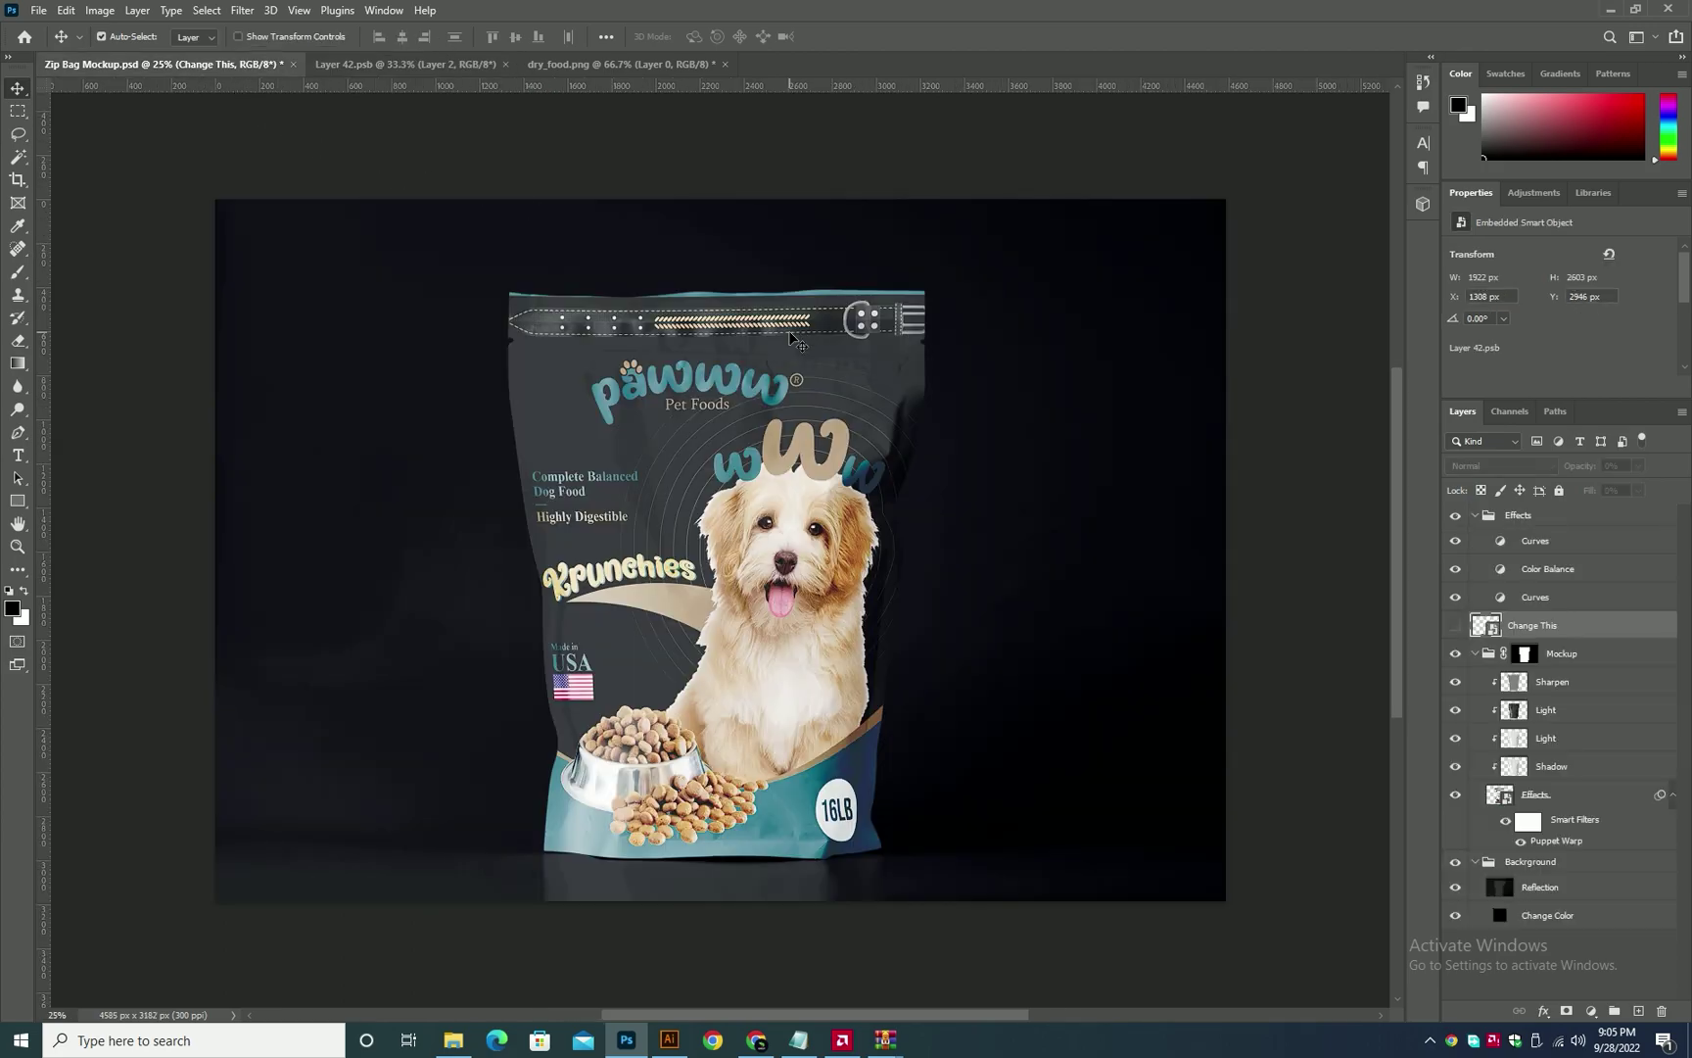
pyautogui.hotkey('ctrl', 'Tab')
# - In Illustrator, place a black rectangle of about 162.76 × 221.6 mm behind the clipped artwork as its background
pyautogui.click(669, 1041)
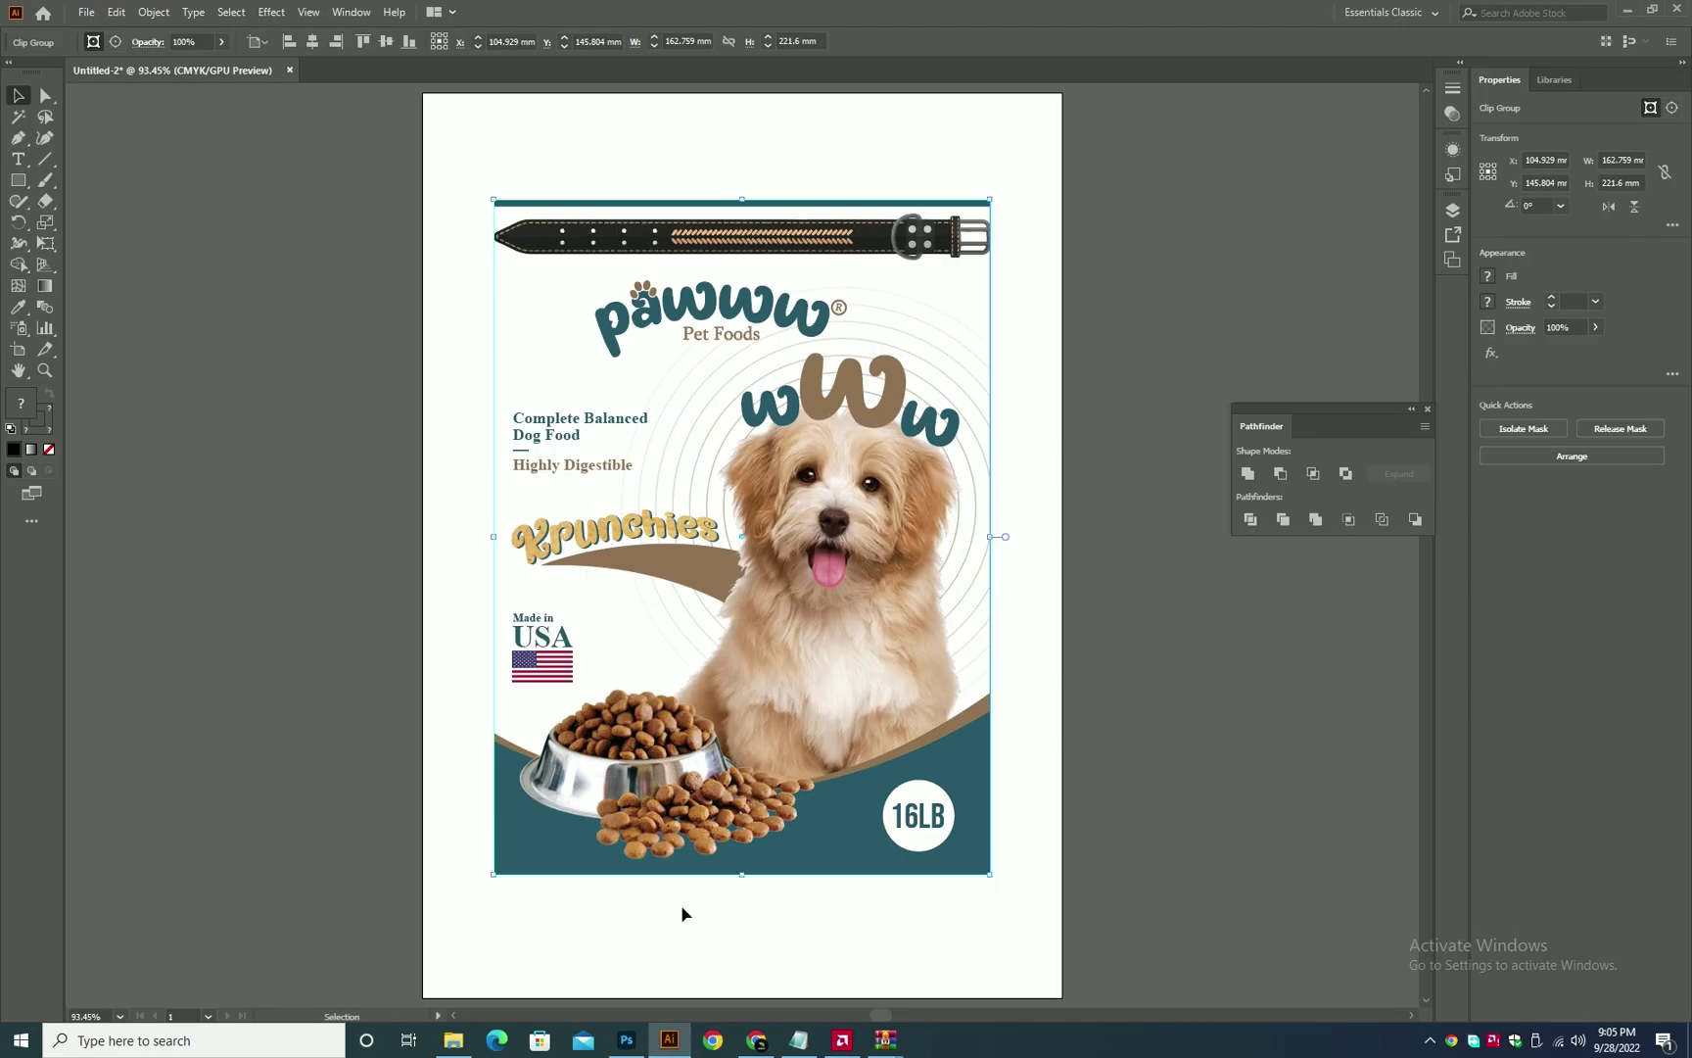
pyautogui.click(805, 968)
pyautogui.press('m')
pyautogui.moveTo(493, 200); pyautogui.dragTo(991, 874)
pyautogui.hotkey('ctrl', 'shift', '[')
pyautogui.press('i')
pyautogui.click(612, 328)
pyautogui.click(615, 749)
pyautogui.click(613, 752)
pyautogui.press('v')
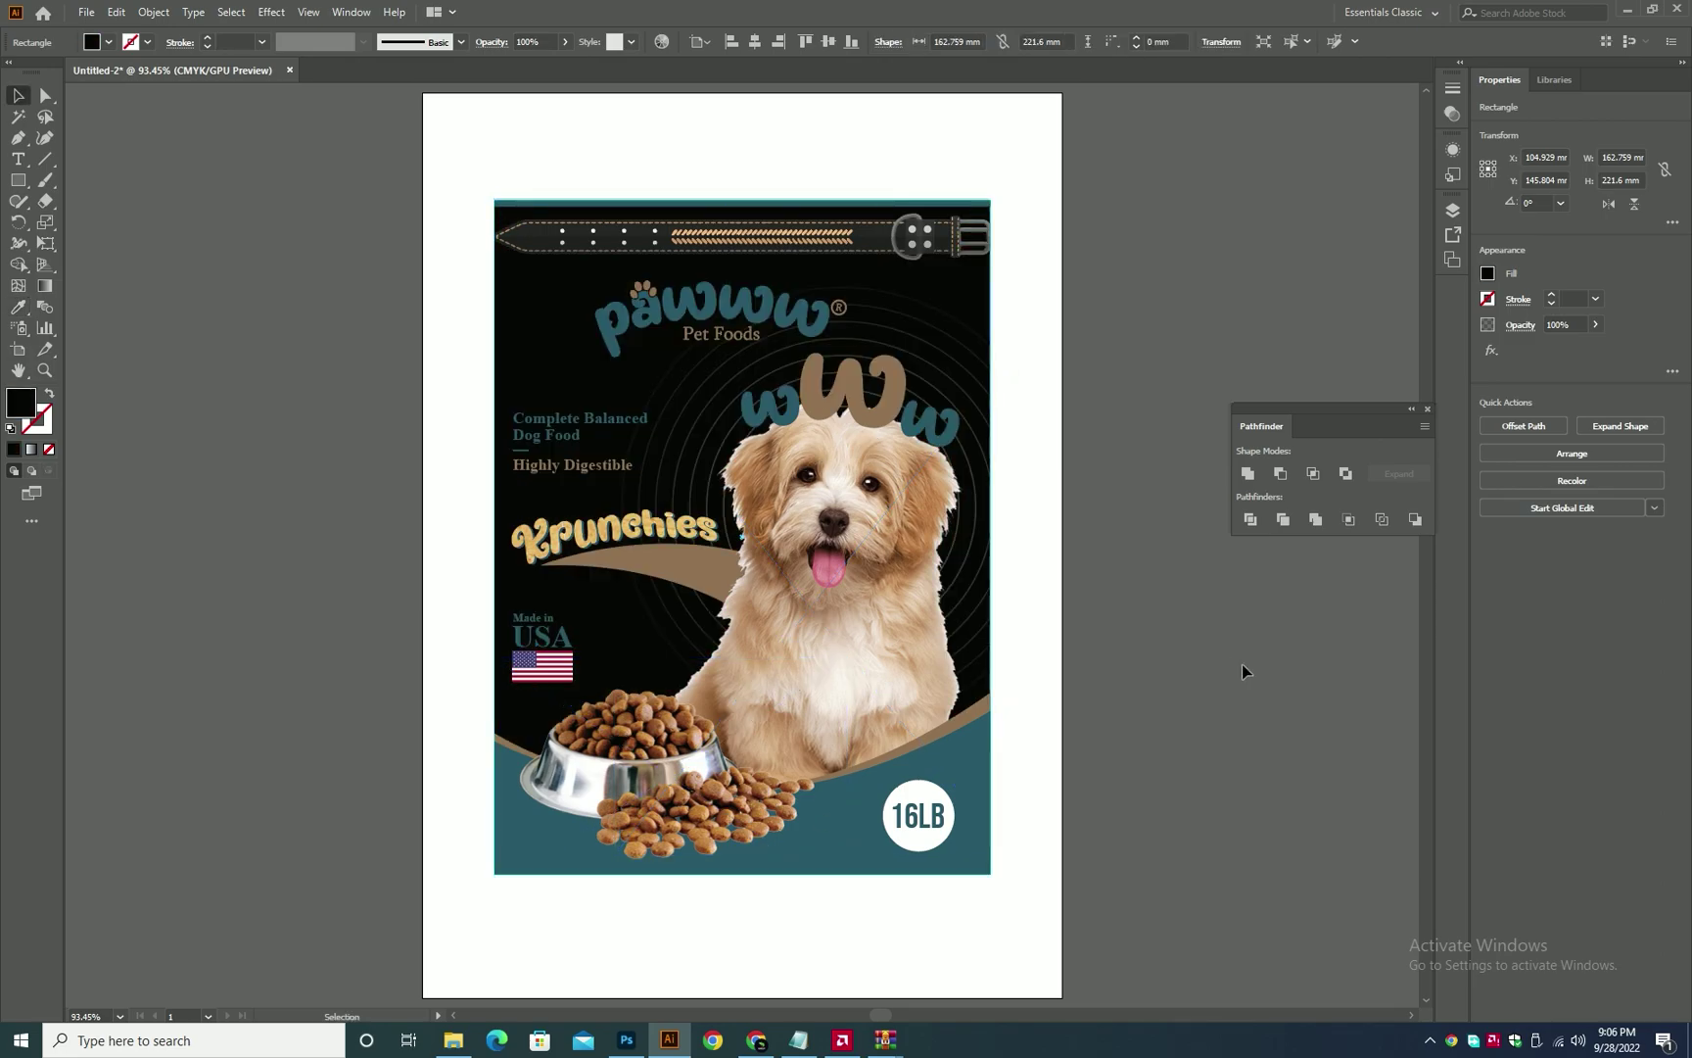
# - Copy the artwork with its black background and paste it enlarged as pixels into Layer 42.psb in Photoshop
pyautogui.moveTo(450, 167); pyautogui.dragTo(1044, 881)
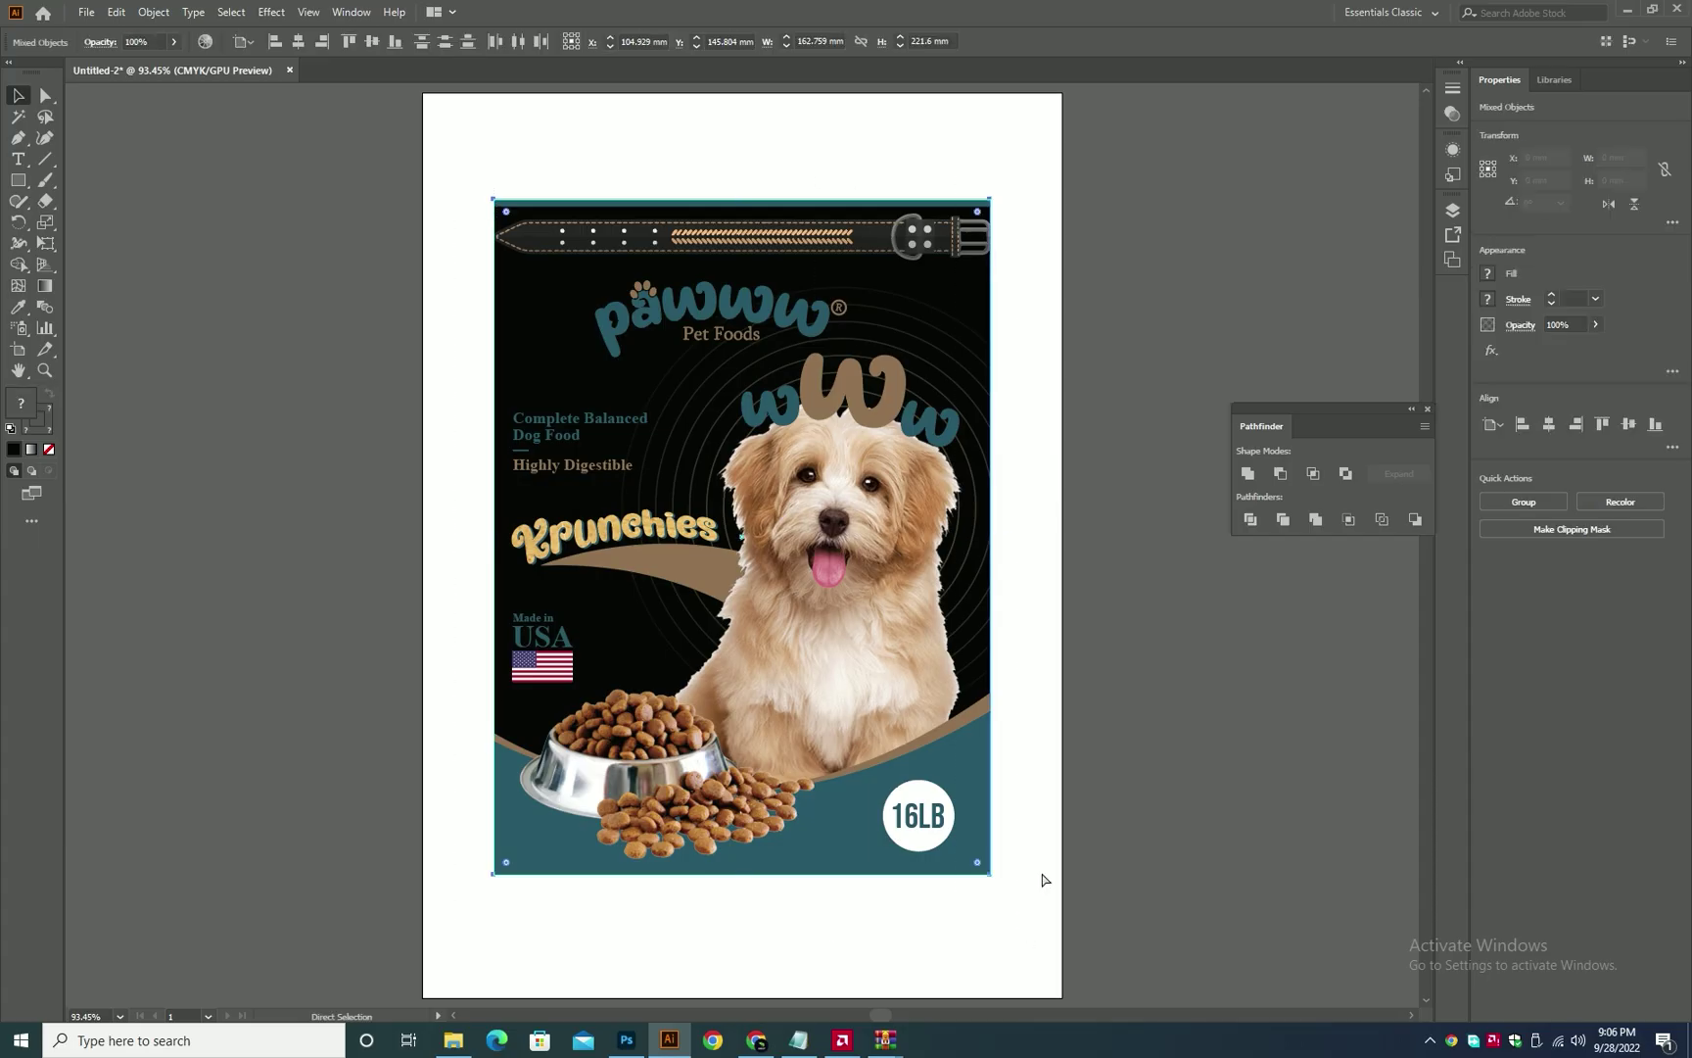
pyautogui.hotkey('alt', 'Tab')
pyautogui.hotkey('ctrl', 'v')
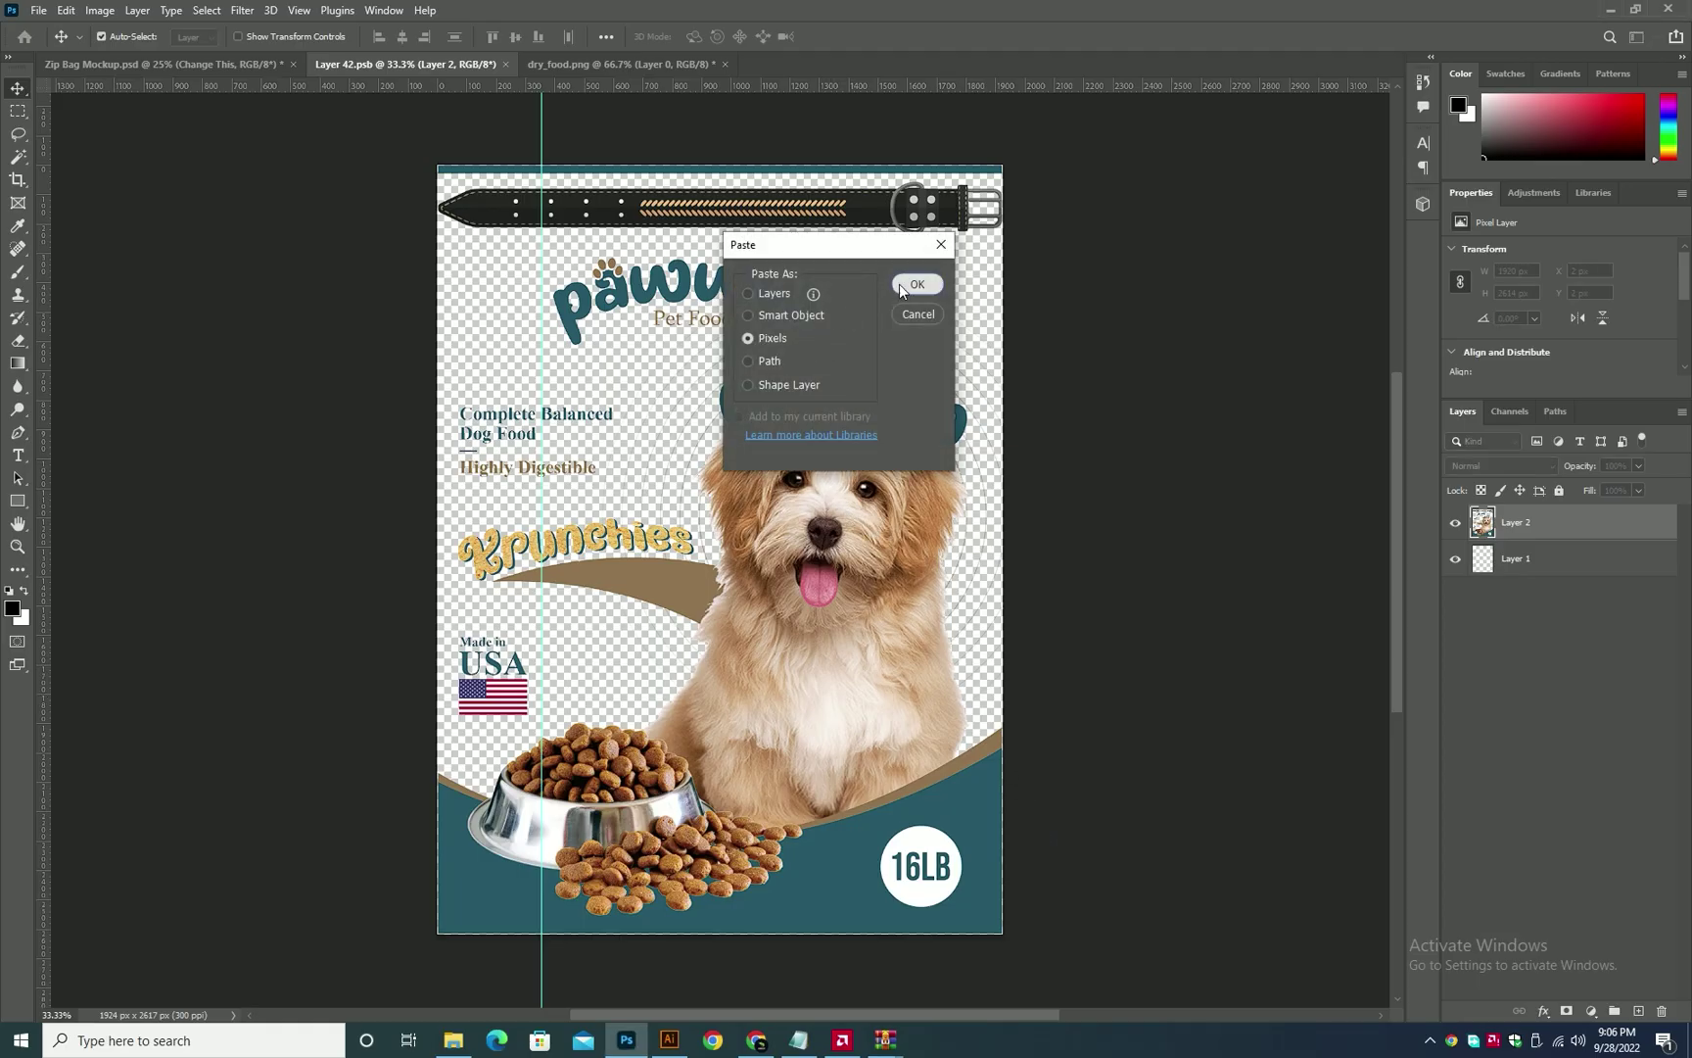
pyautogui.click(899, 284)
pyautogui.moveTo(723, 273); pyautogui.dragTo(720, 166)
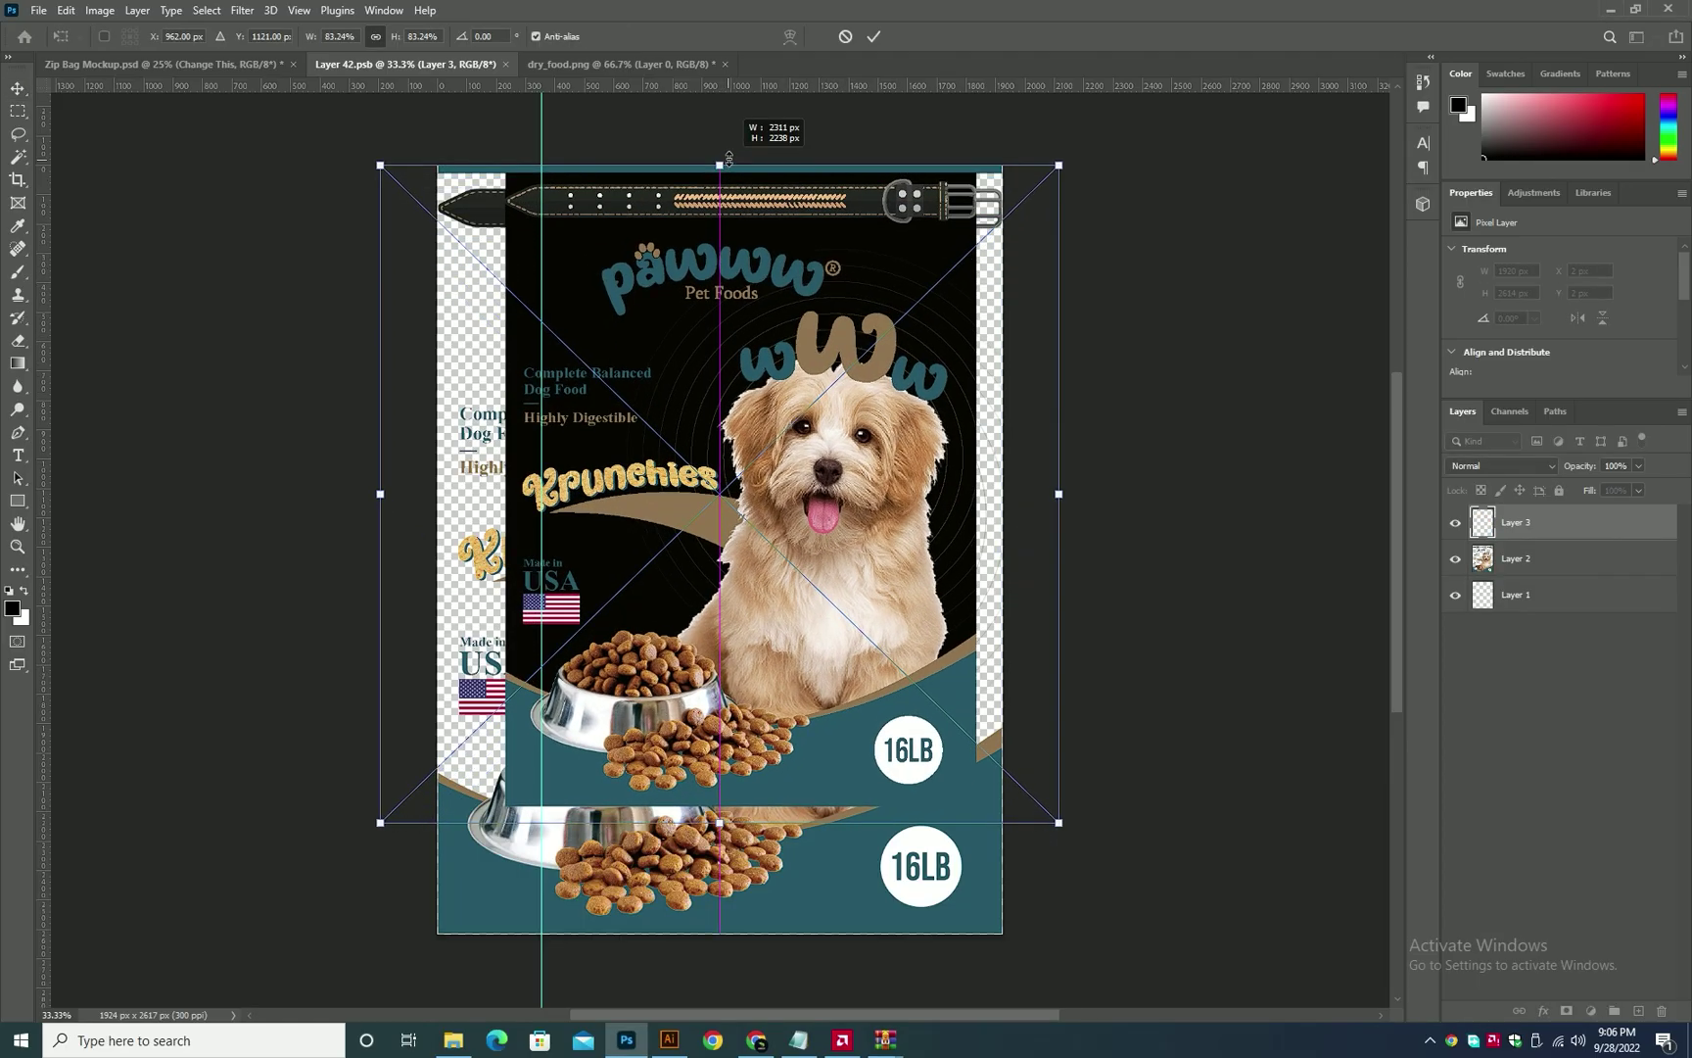
pyautogui.moveTo(721, 822); pyautogui.dragTo(722, 953)
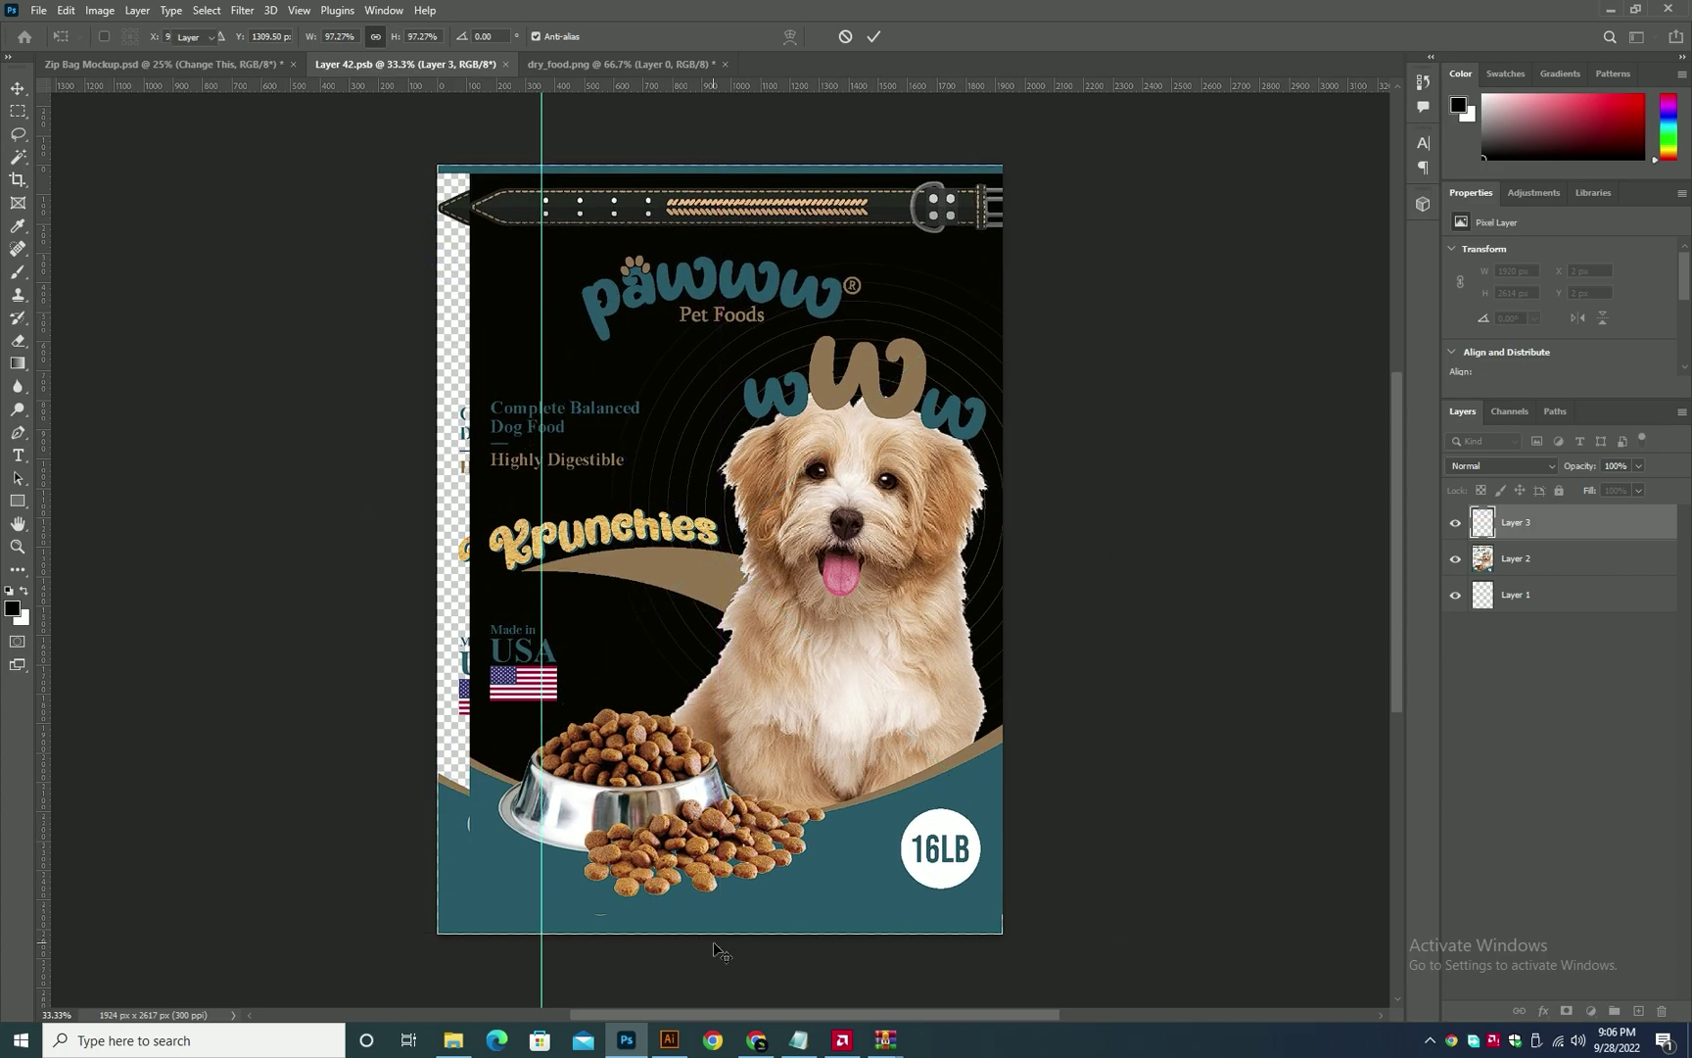
pyautogui.press('Return')
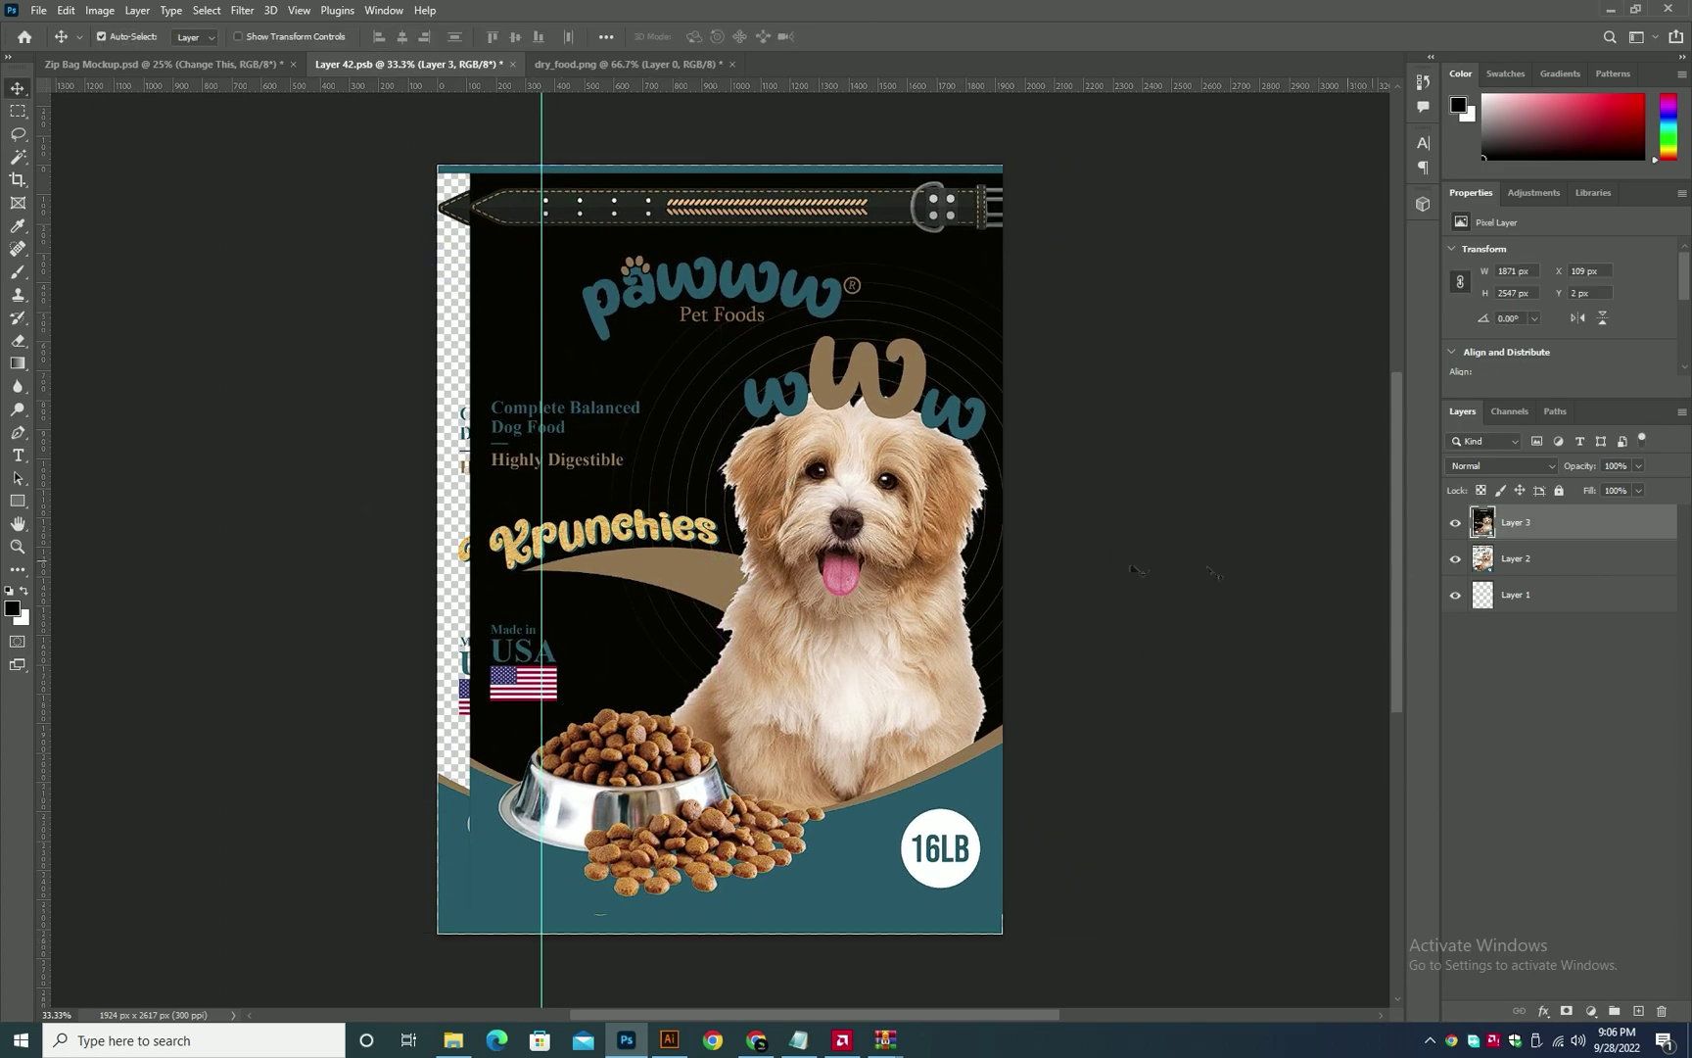
# - Hide the earlier pasted artwork, fit the black version to the canvas at 1924 × 2619 px and save
pyautogui.click(1455, 558)
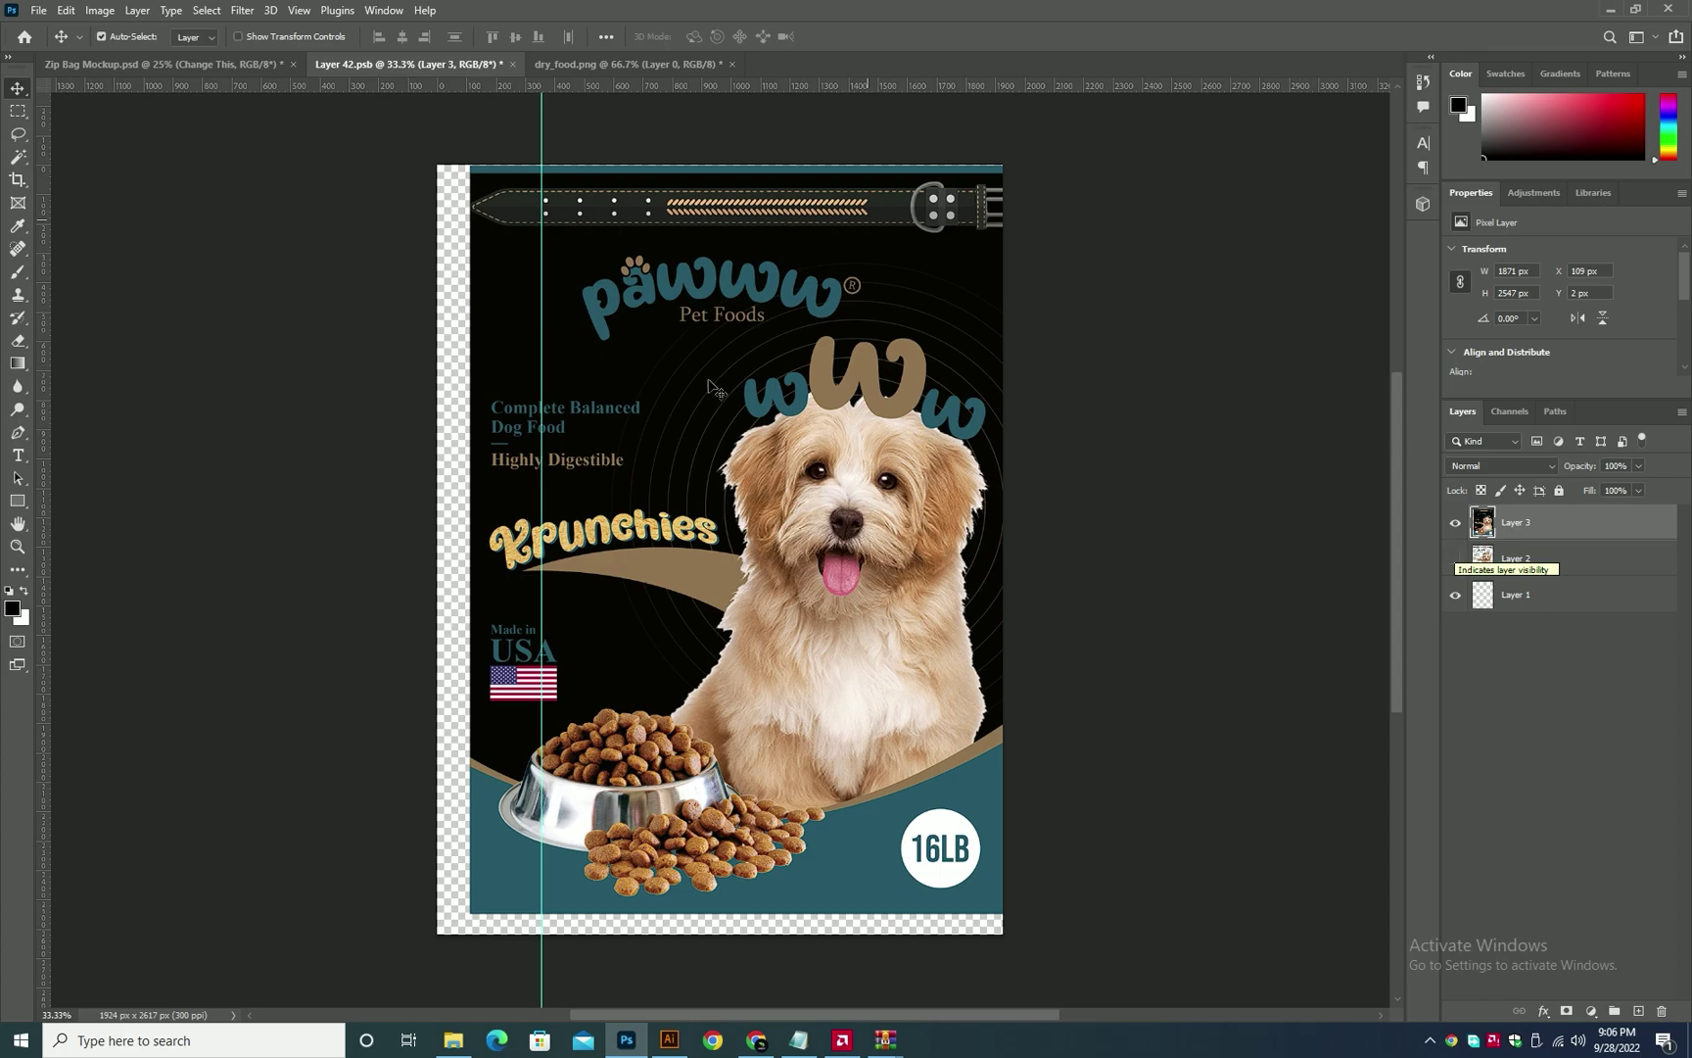
pyautogui.hotkey('ctrl', 't')
pyautogui.moveTo(798, 434); pyautogui.dragTo(766, 432)
pyautogui.moveTo(990, 537); pyautogui.dragTo(999, 534)
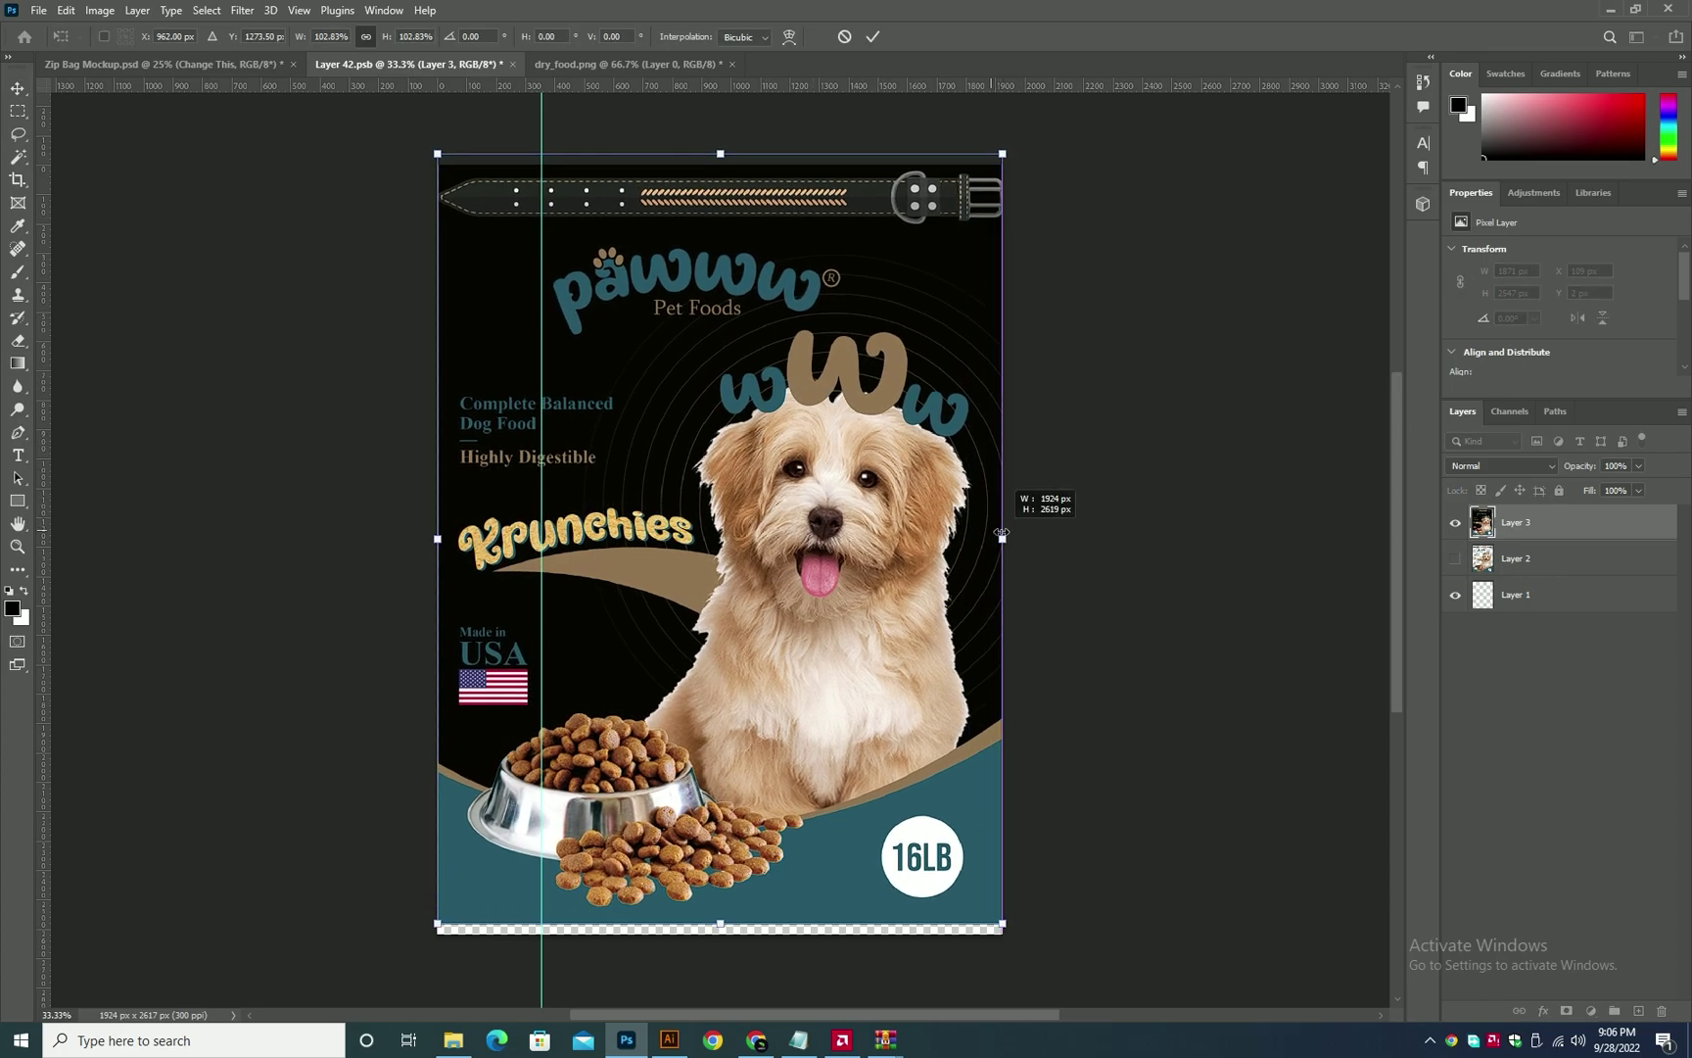
pyautogui.press('Return')
pyautogui.hotkey('ctrl', 's')
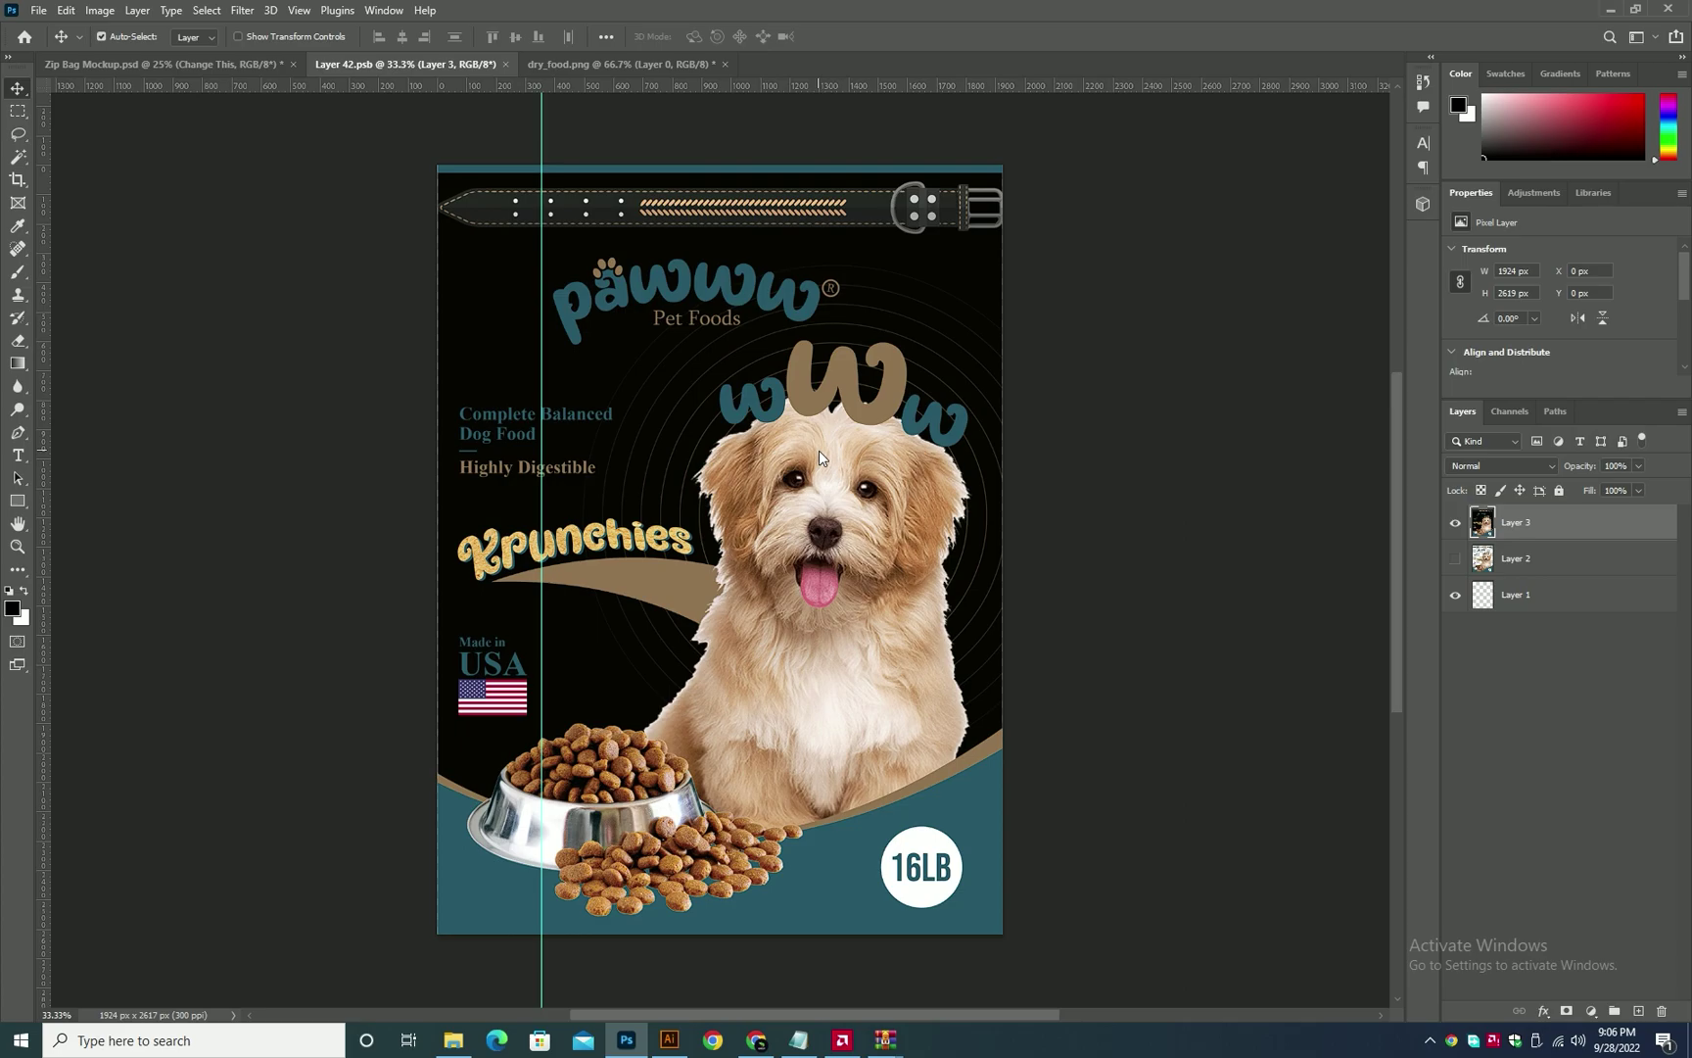
# - Examine the updated pouch in Zip Bag Mockup.psd at full view, toggling the visibility of the background layers
pyautogui.hotkey('ctrl', 'shift', 'Tab')
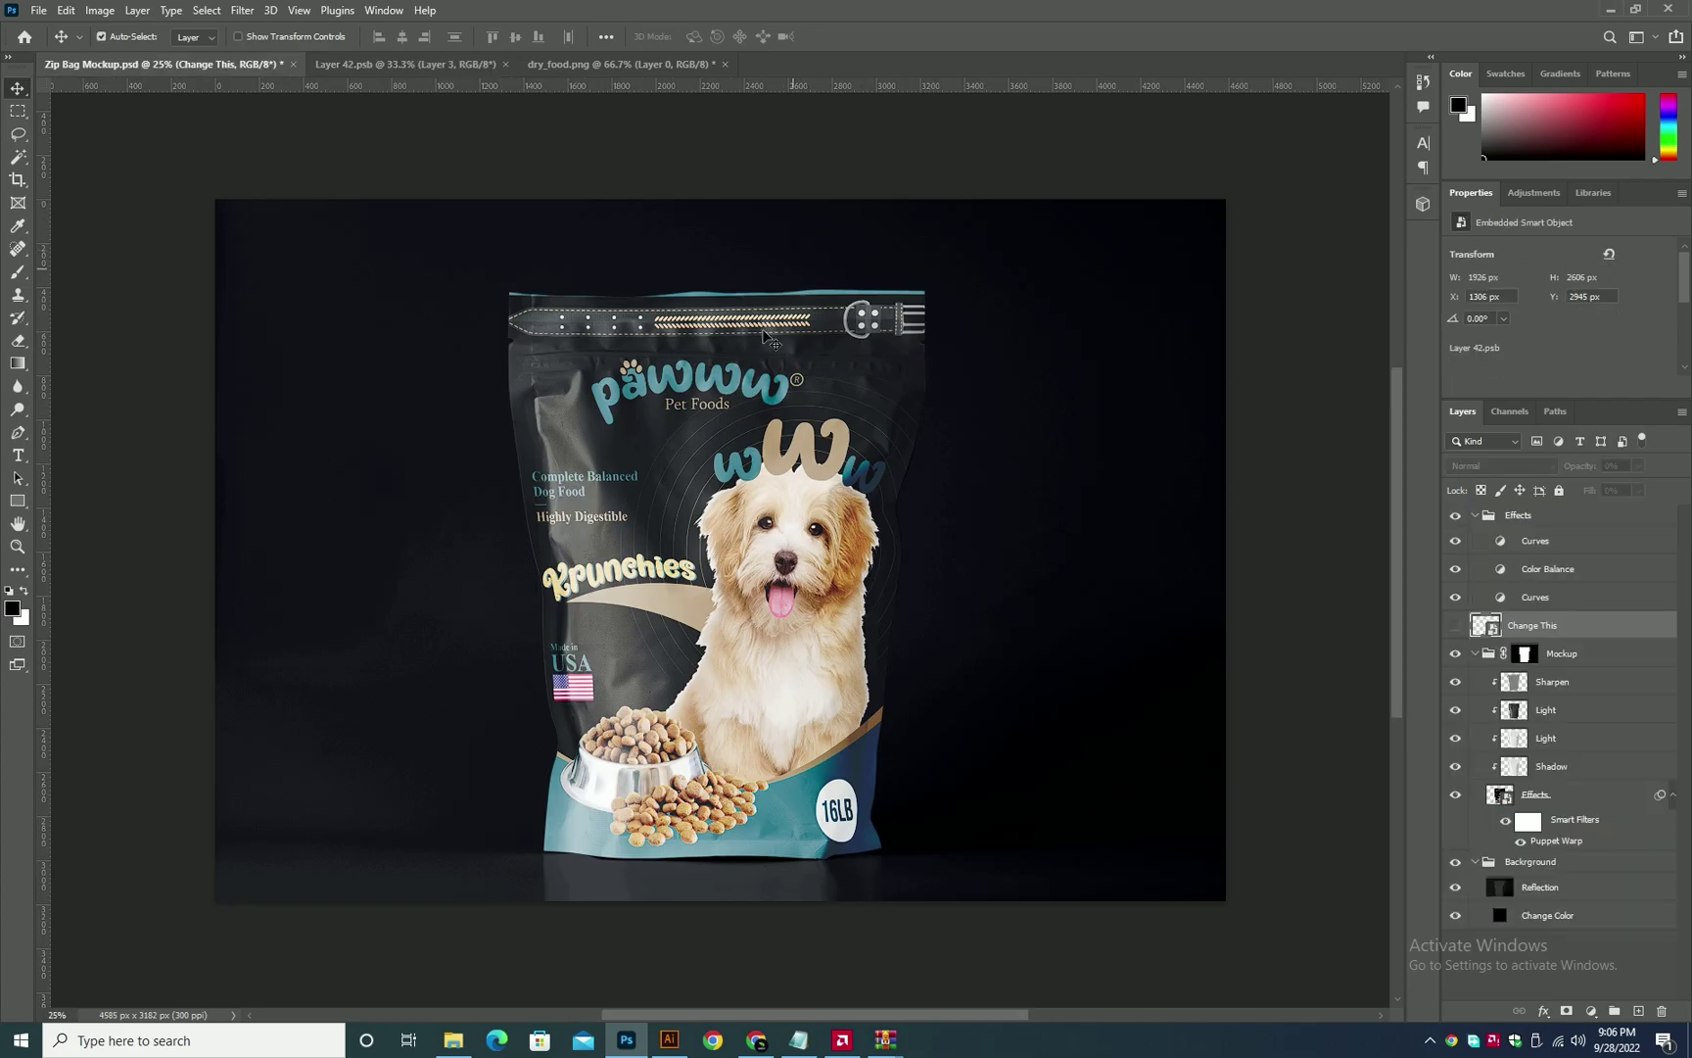
pyautogui.hotkey('ctrl', '0')
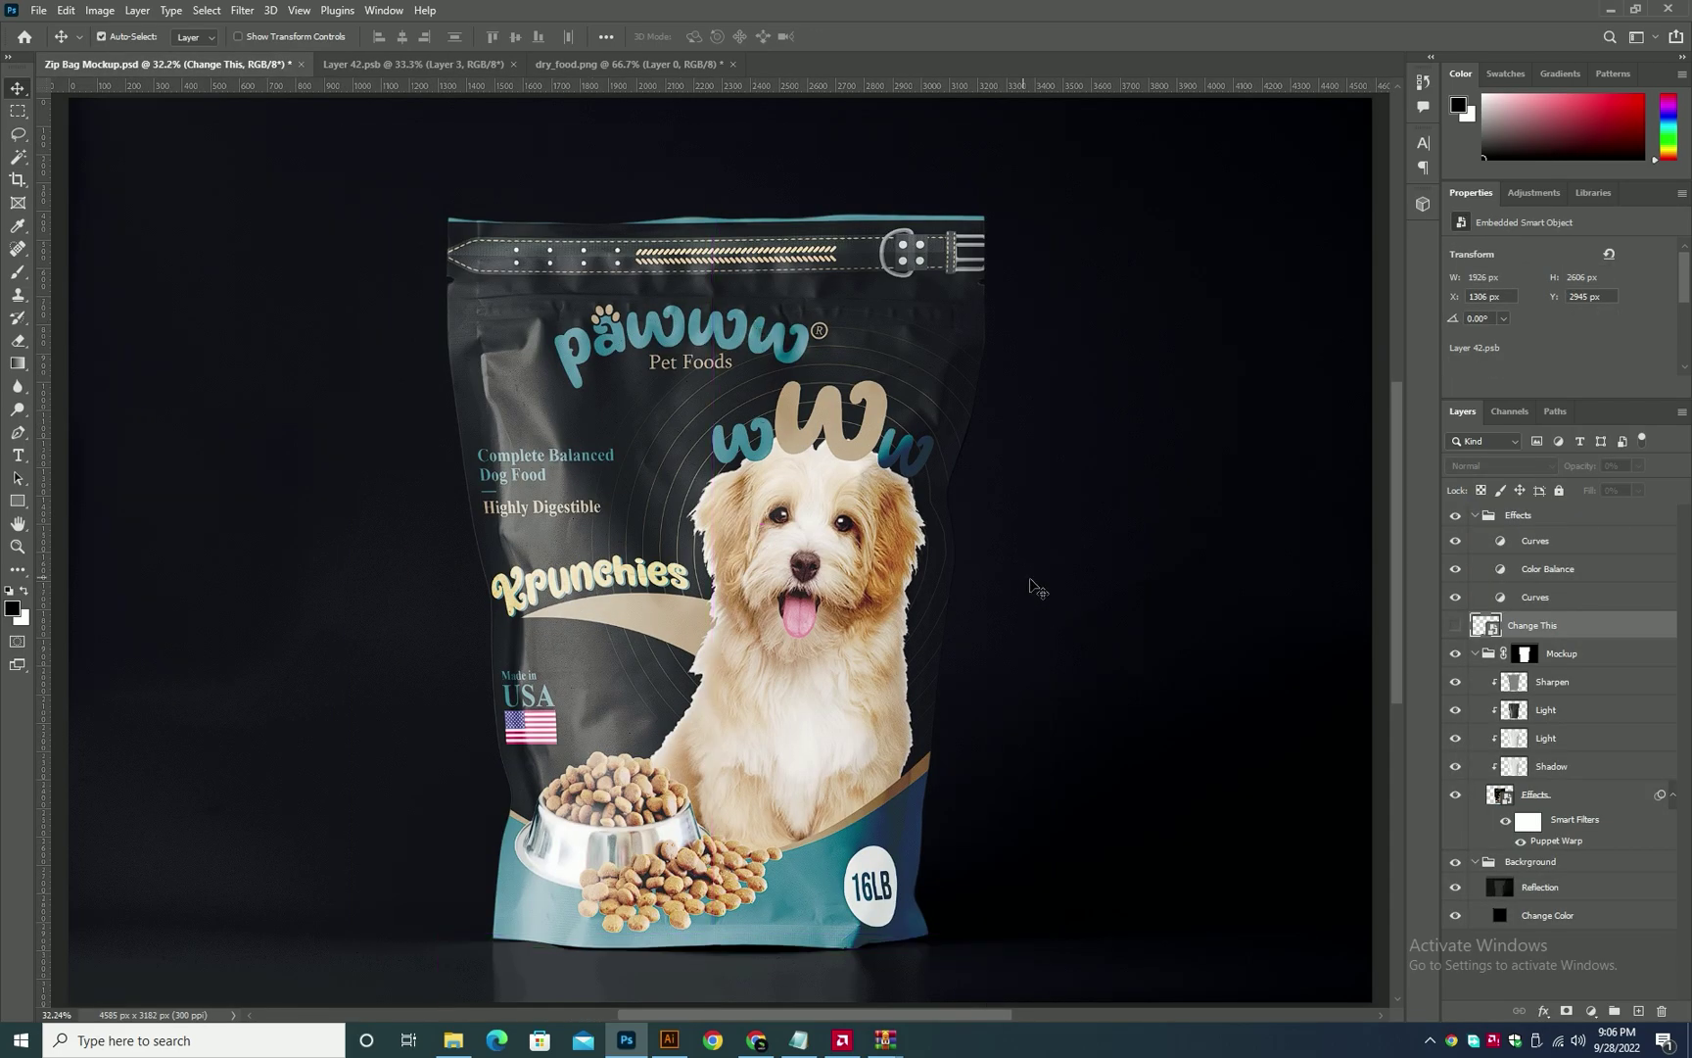
pyautogui.click(1031, 580)
pyautogui.click(1455, 888)
pyautogui.click(1455, 889)
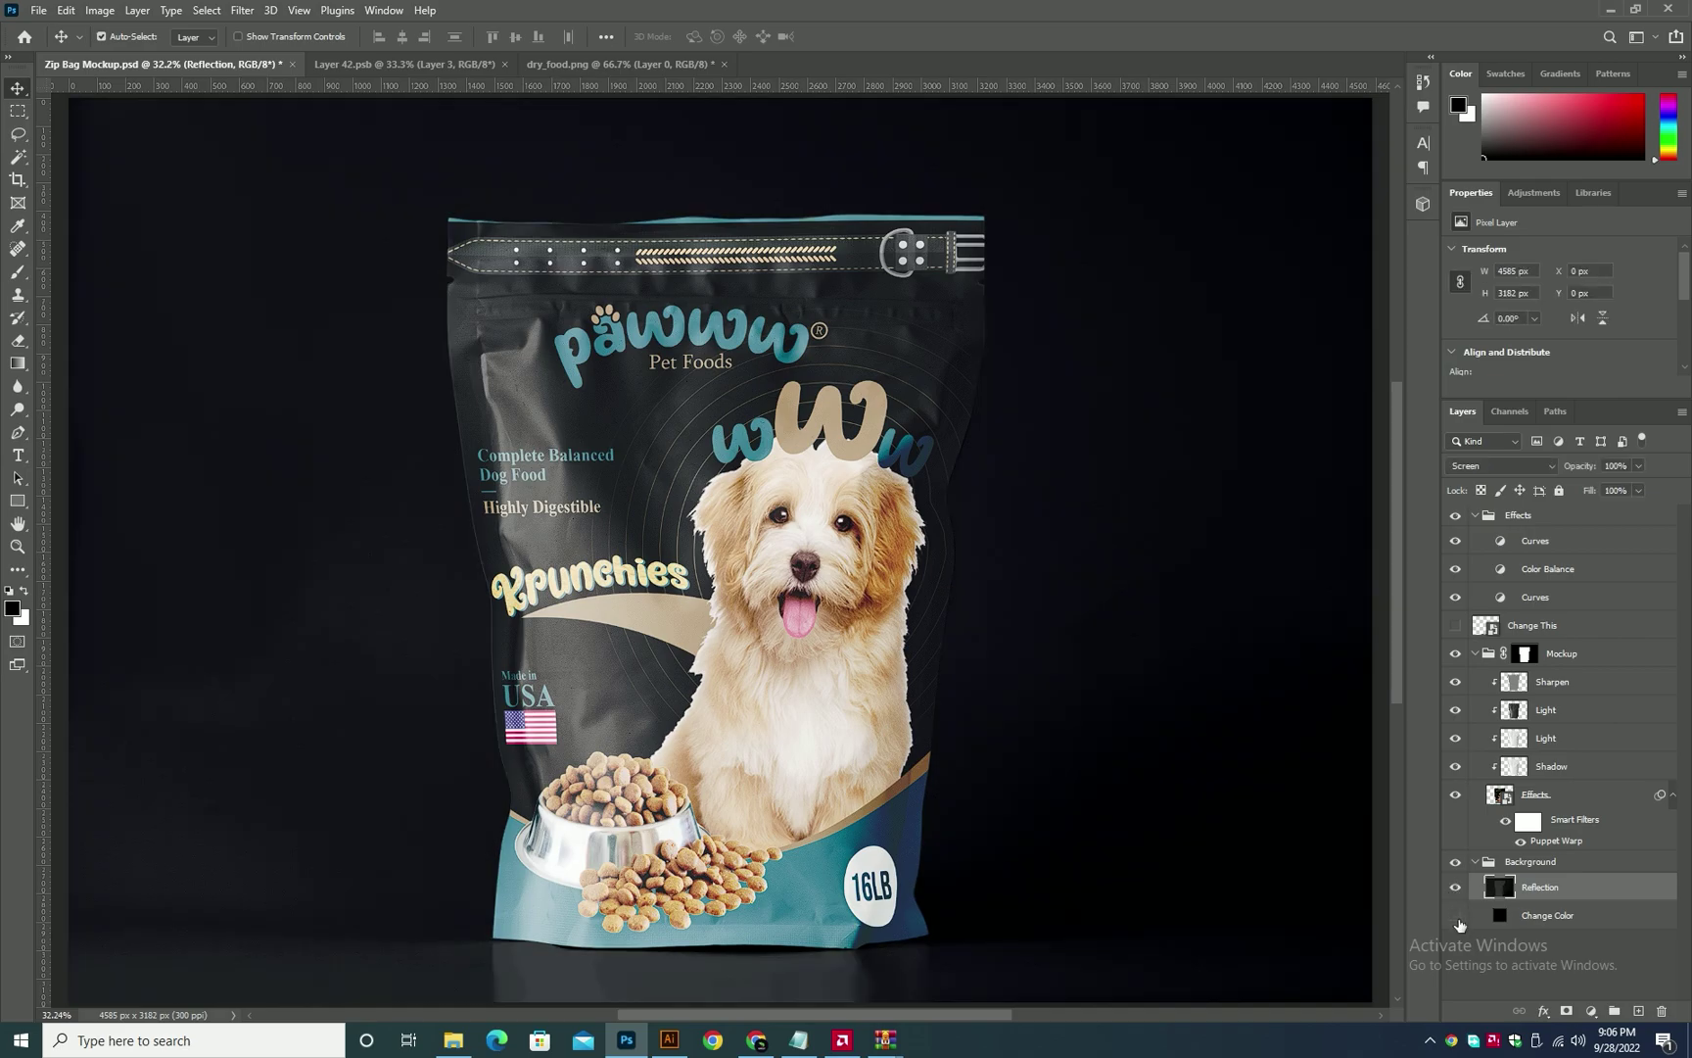
# - Set the mockup's Change Color background fill to the teal sampled from the lower part of the pouch
pyautogui.doubleClick(1500, 918)
pyautogui.click(566, 654)
pyautogui.click(666, 617)
pyautogui.click(828, 850)
pyautogui.press('Return')
pyautogui.hotkey('ctrl', '-')
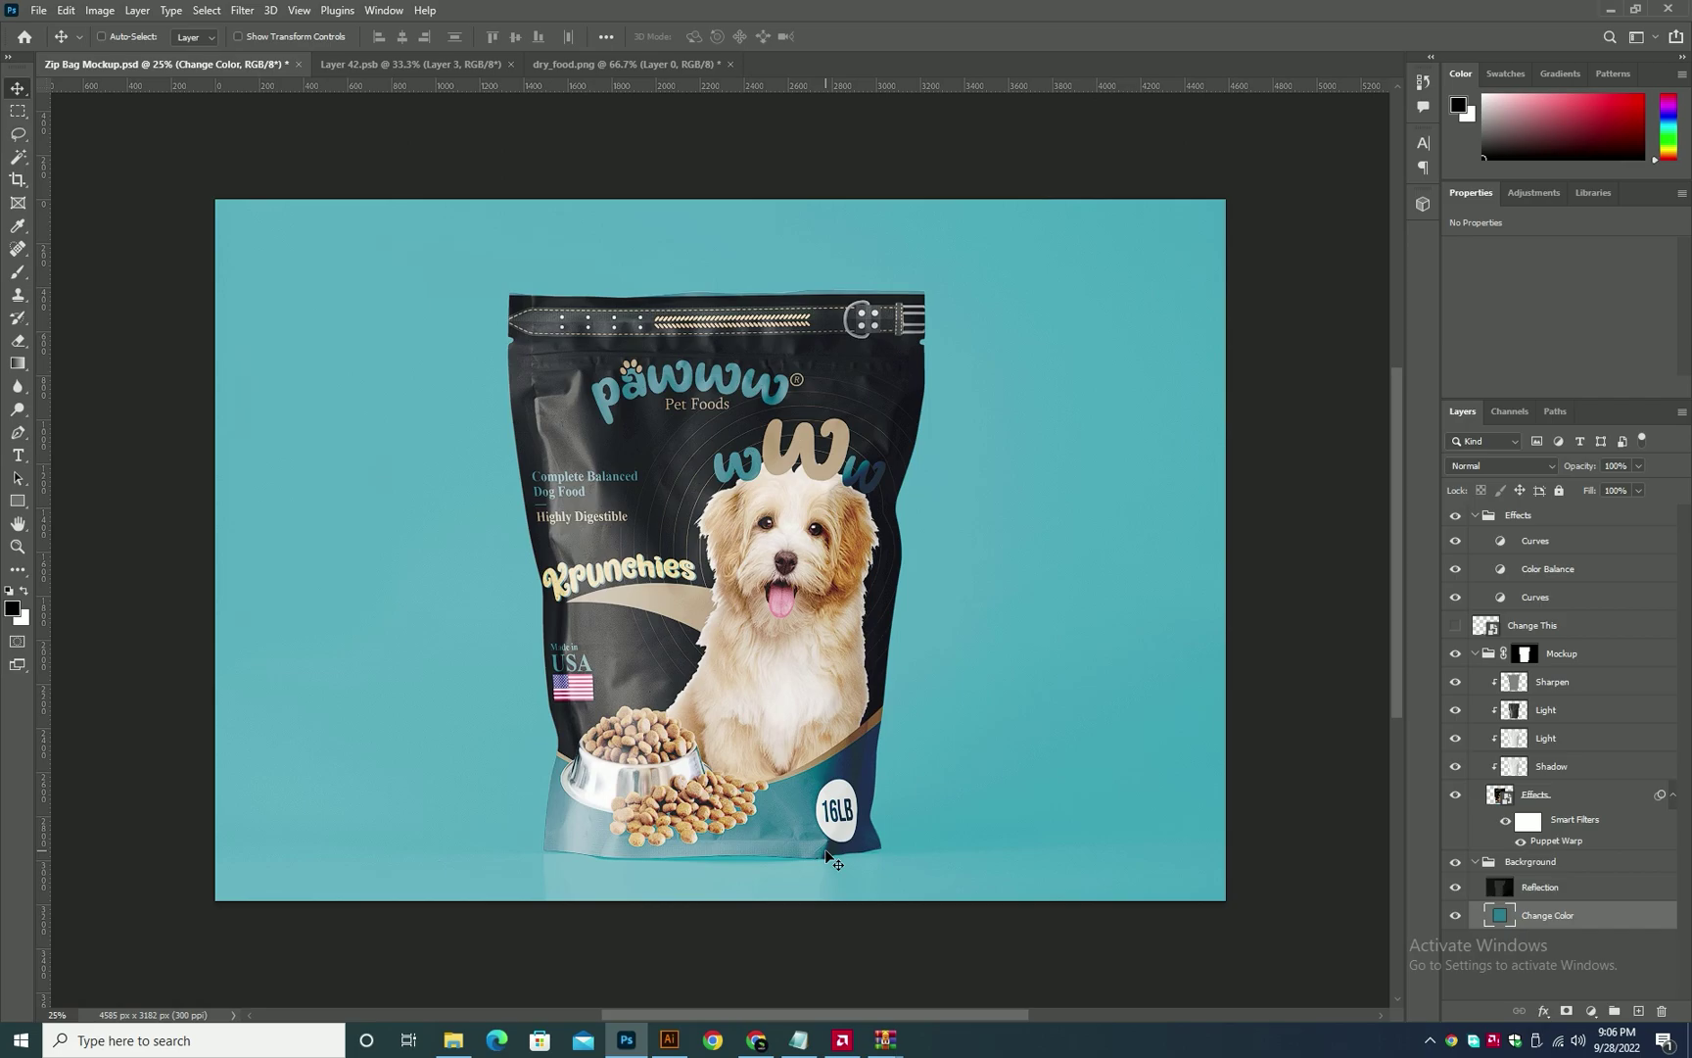